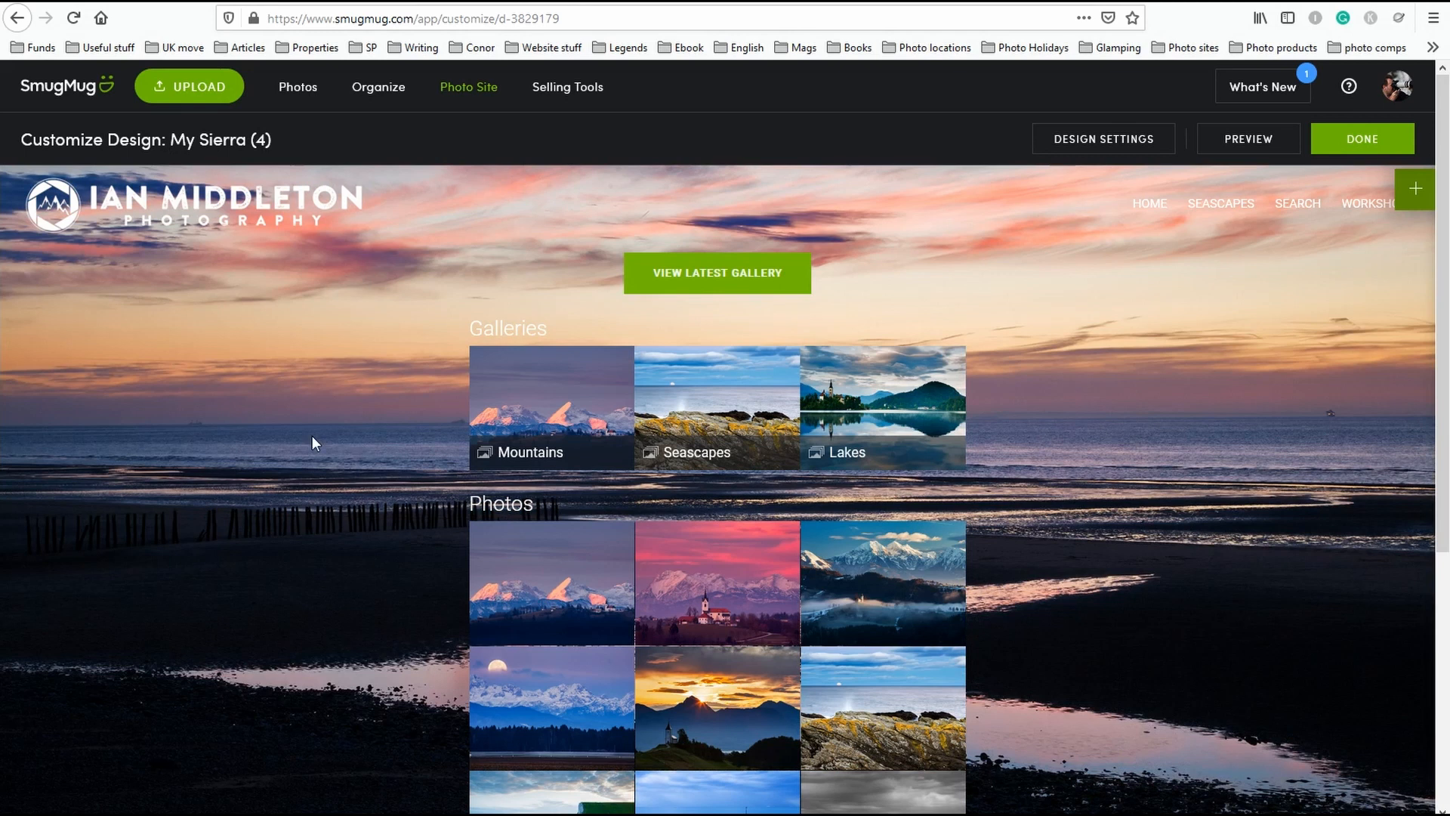
Open the homepage's customization panel and try docking it on the opposite side of the page before moving it back.
{"action": "left_click", "coordinate": [1415, 188]}
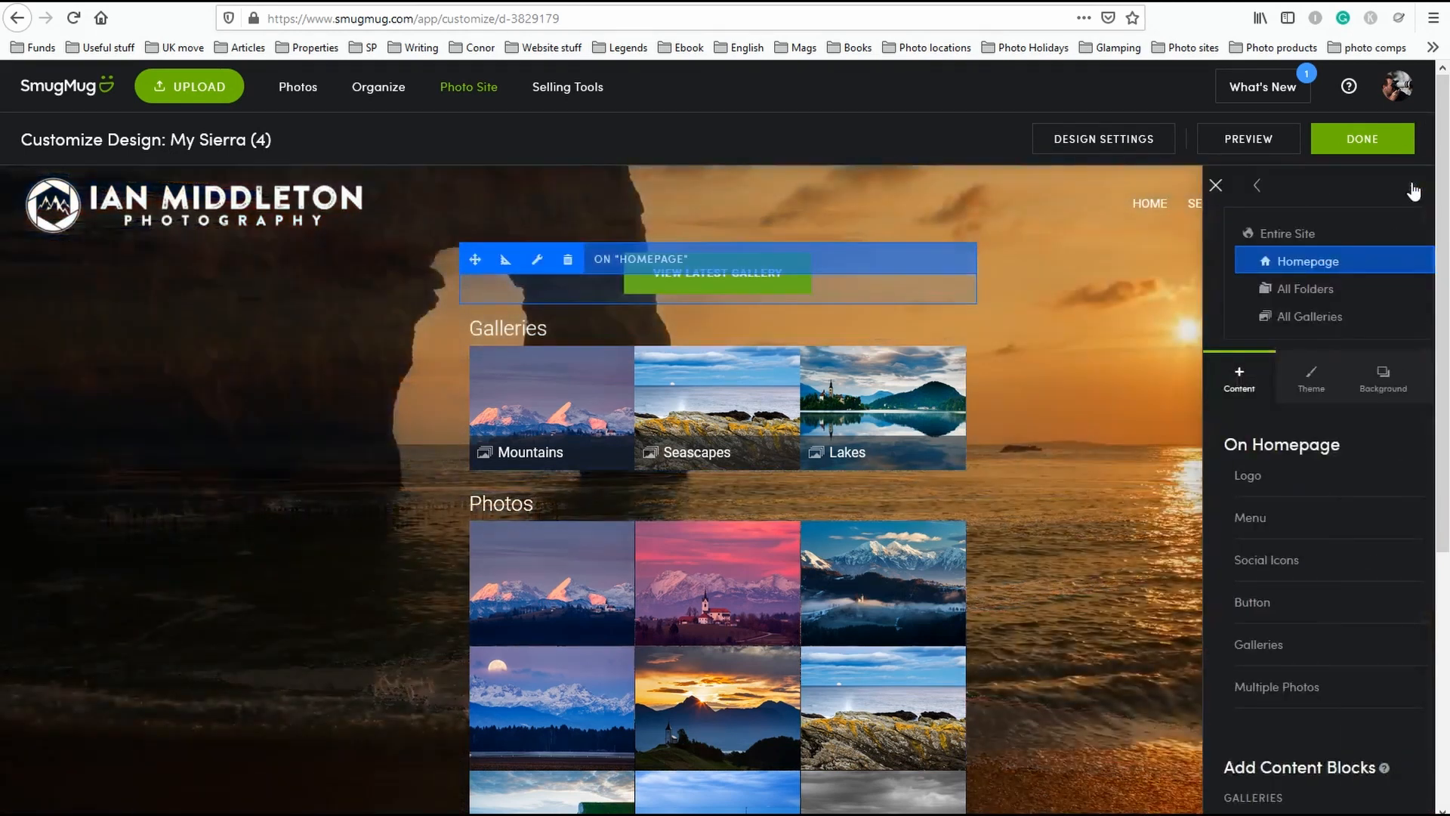
{"action": "left_click", "coordinate": [1415, 189]}
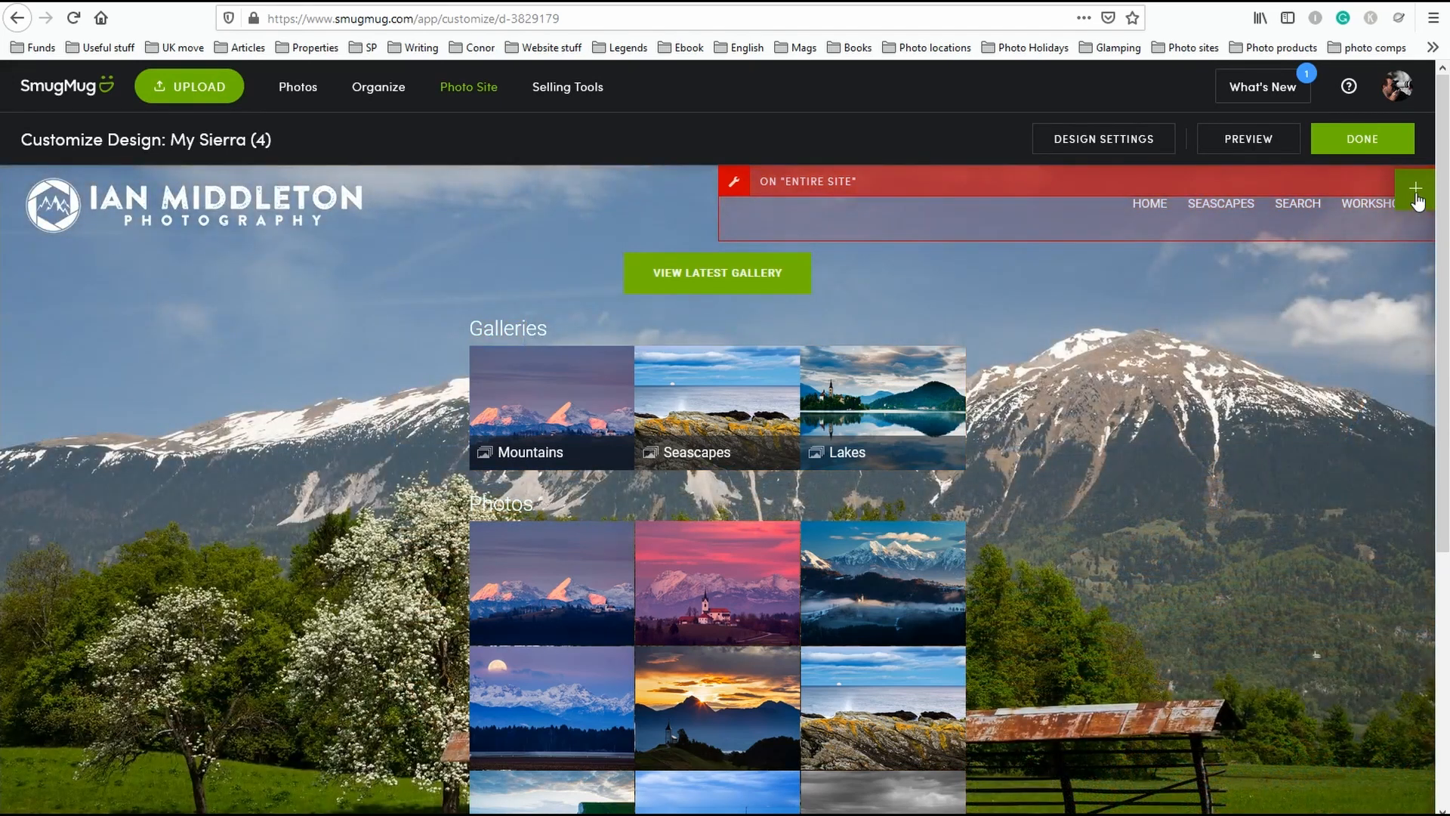
{"action": "left_click", "coordinate": [1415, 189]}
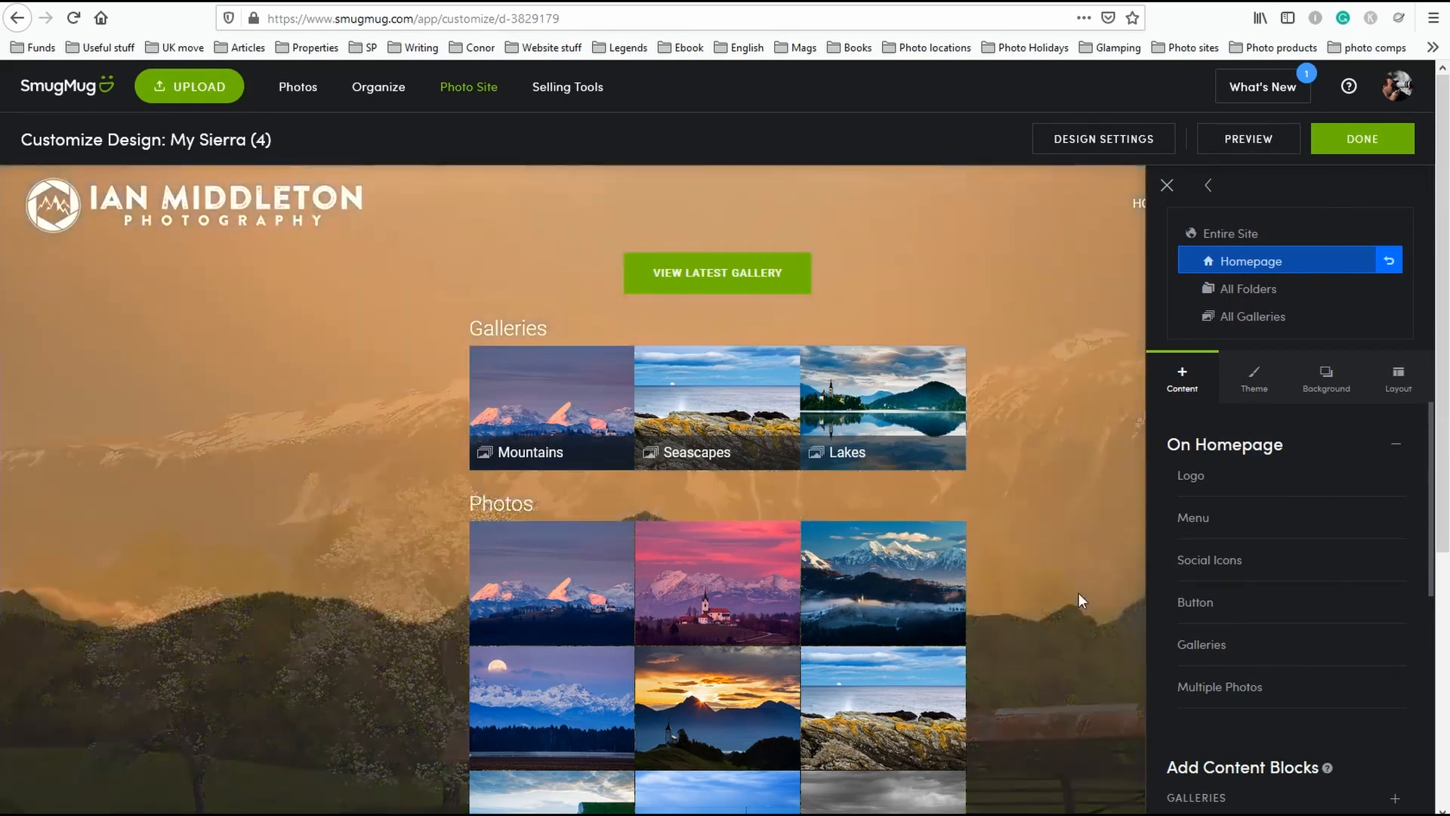
{"action": "left_click", "coordinate": [1167, 185]}
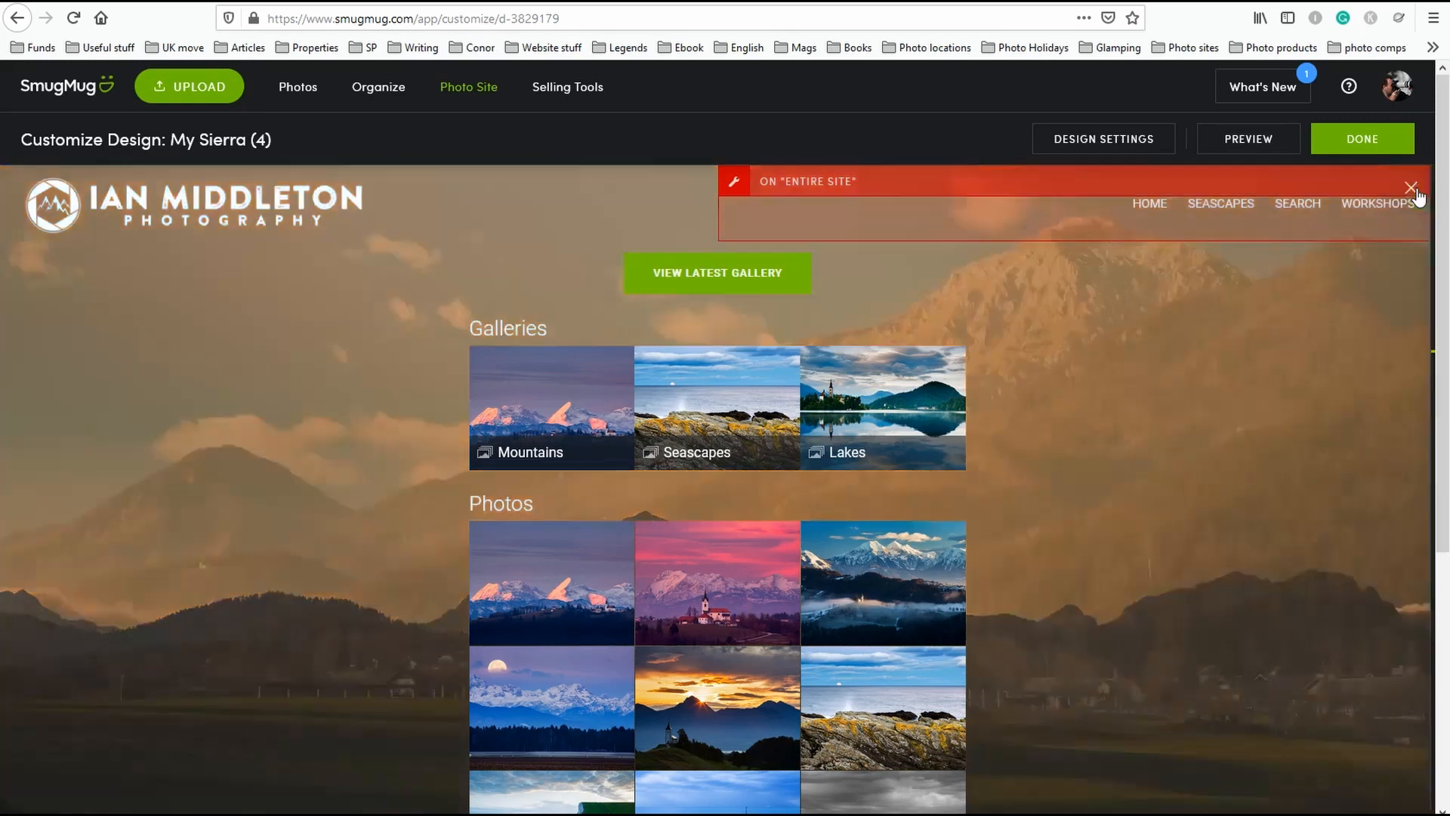
{"action": "left_click", "coordinate": [1415, 190]}
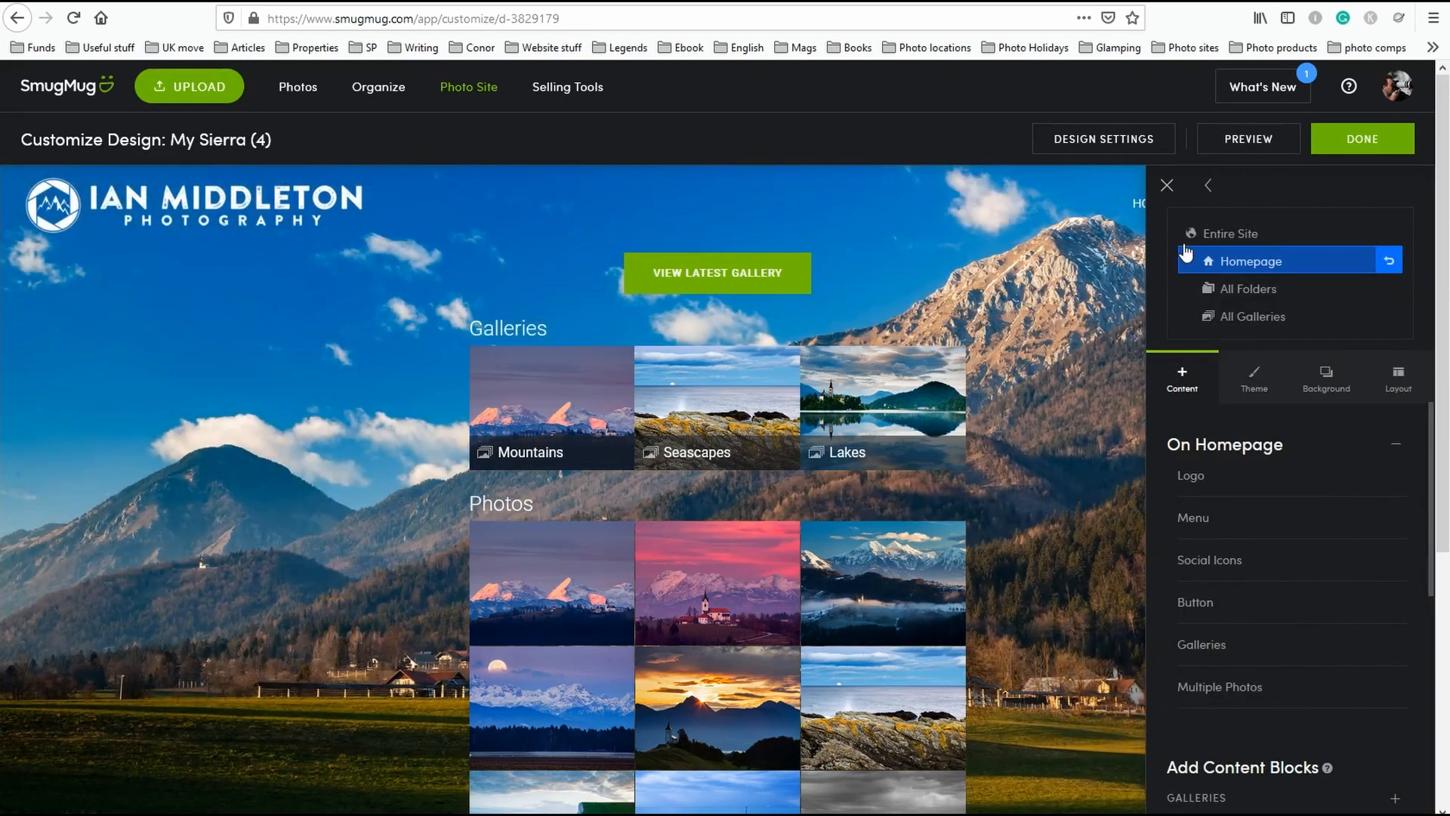
{"action": "left_click", "coordinate": [1208, 187]}
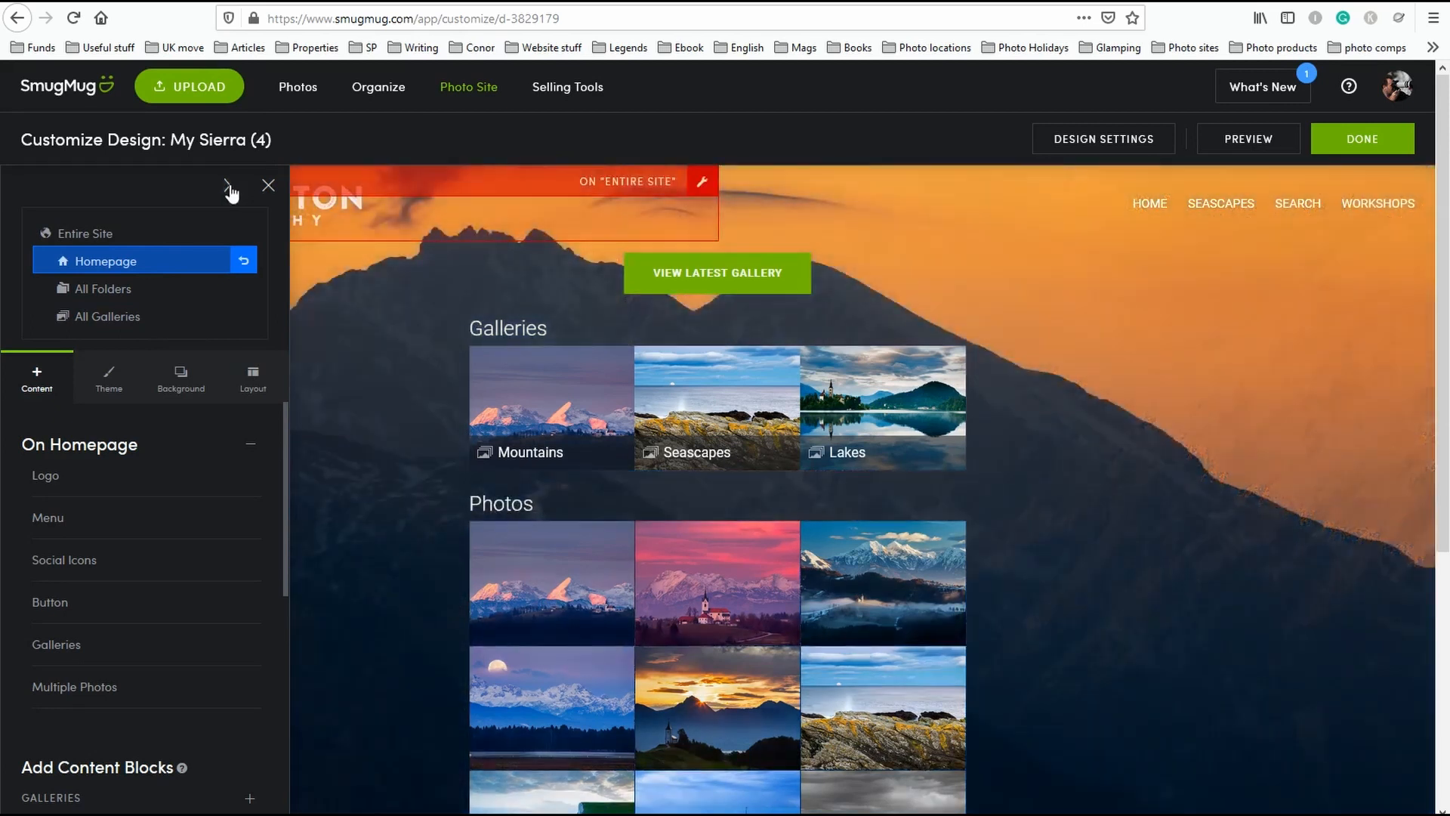
{"action": "left_click", "coordinate": [228, 186]}
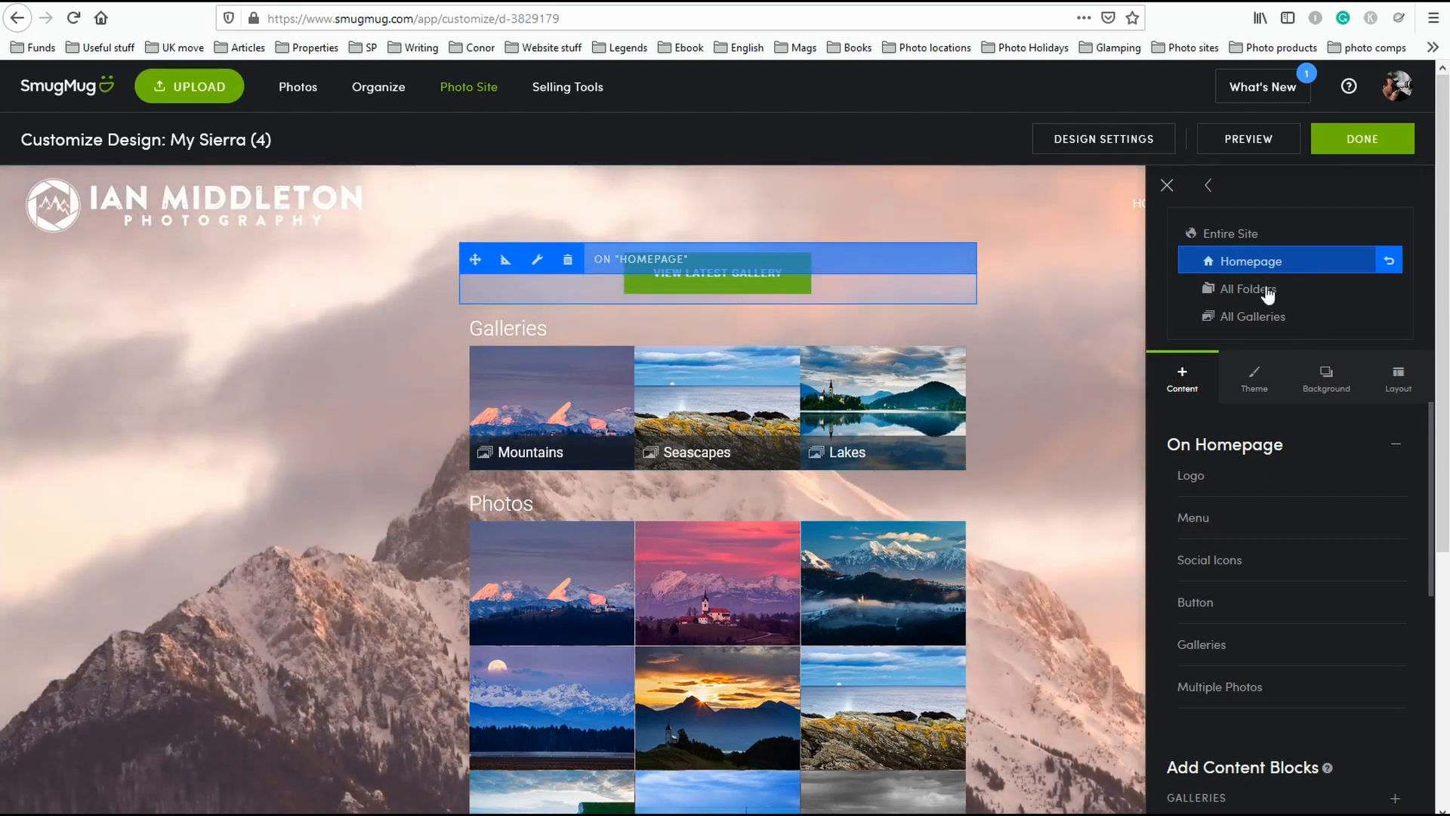
View the All Folders design level, return to Homepage, and look over the full homepage with the customization panel closed.
{"action": "left_click", "coordinate": [1268, 293]}
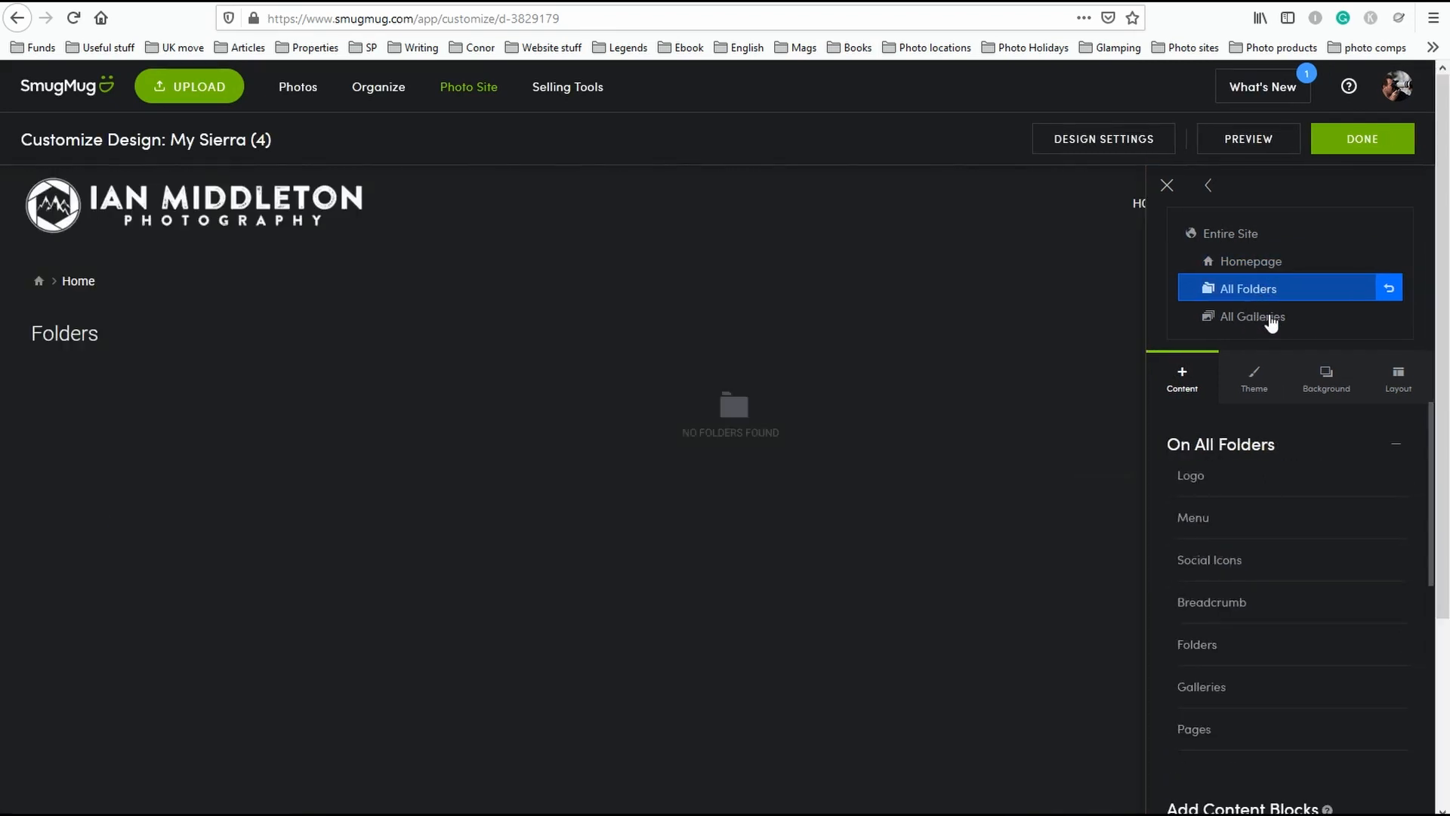
{"action": "left_click", "coordinate": [1244, 264]}
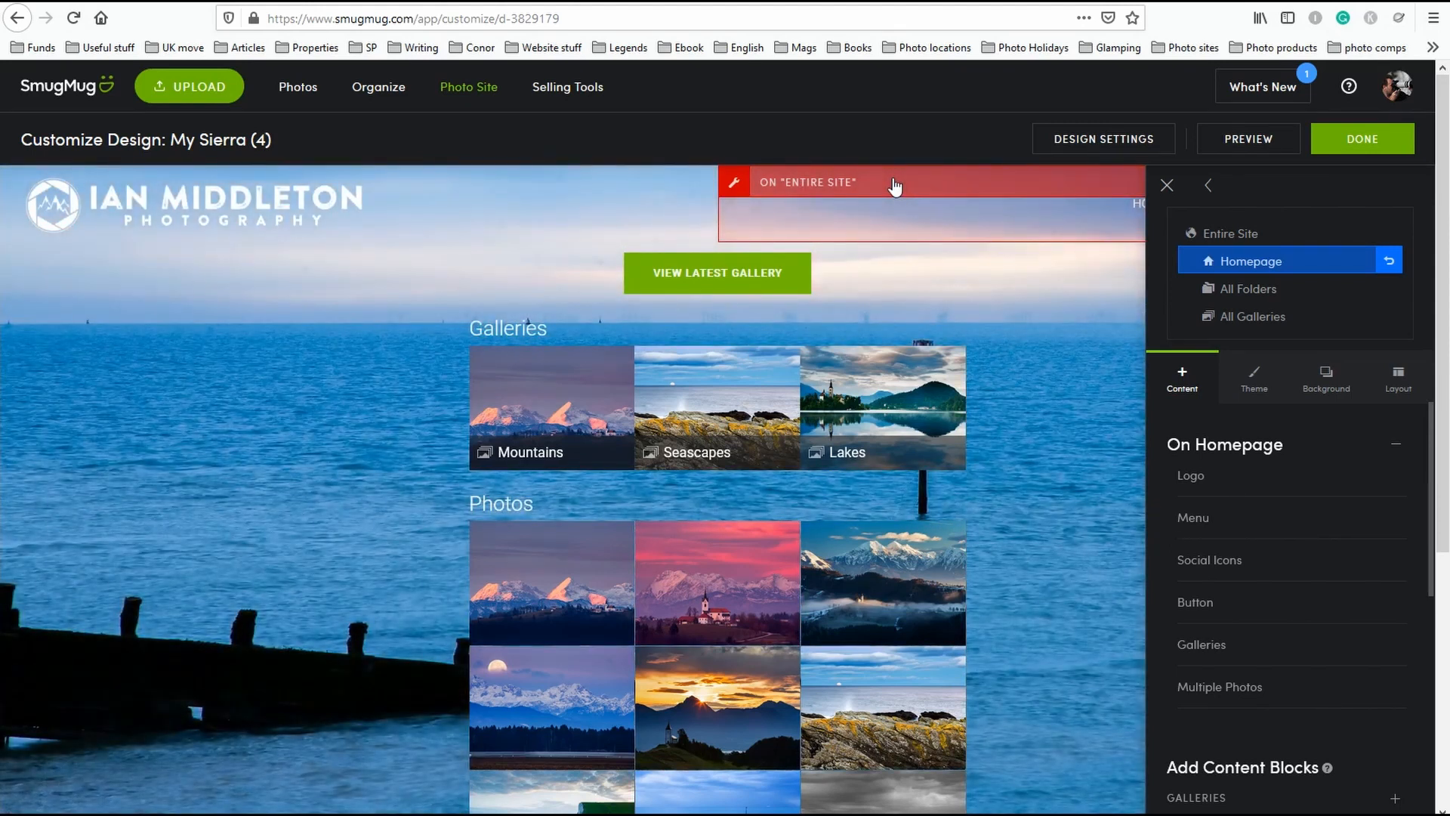
{"action": "left_click", "coordinate": [1166, 185]}
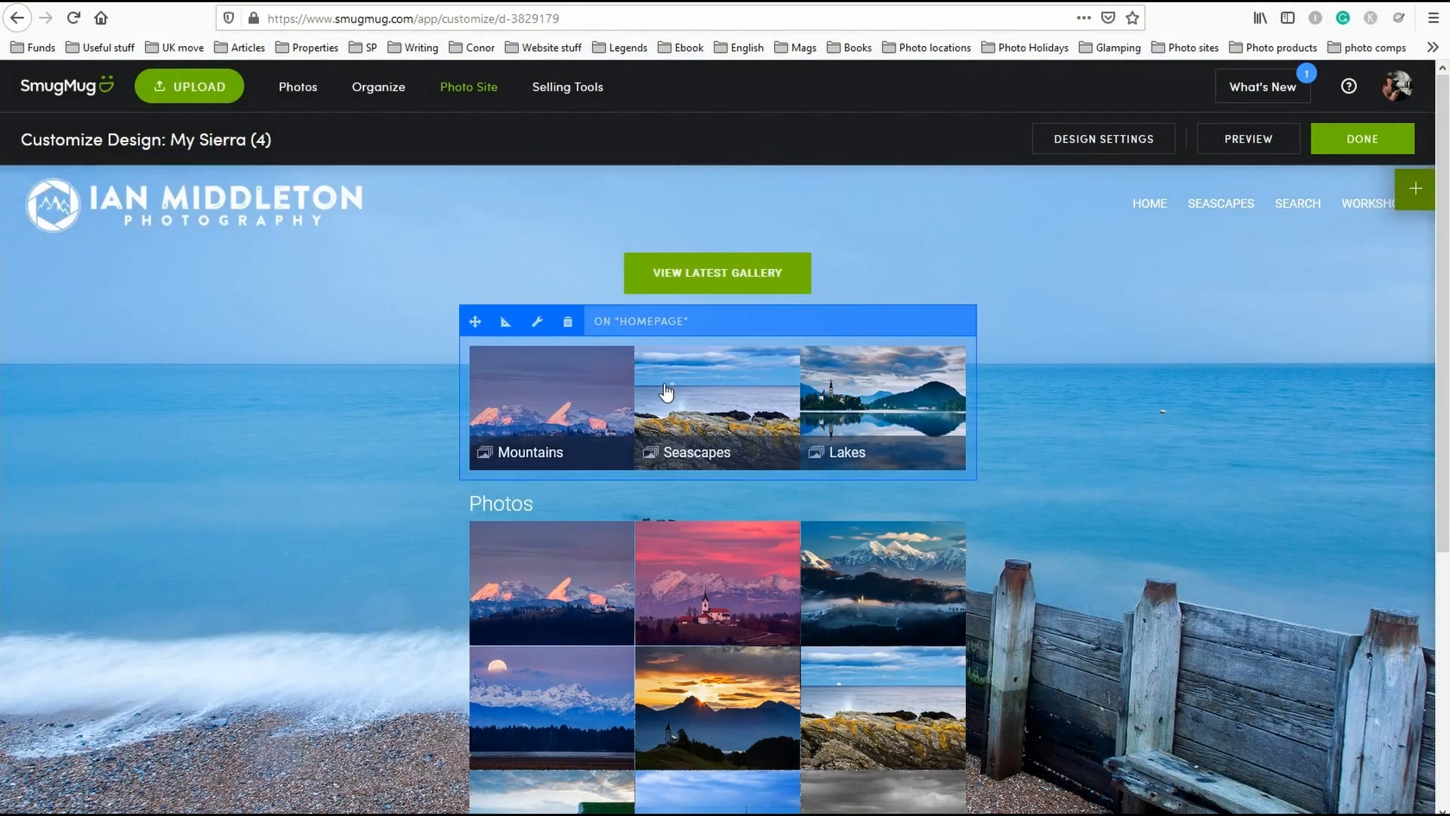
{"action": "scroll", "coordinate": [781, 692], "scroll_direction": "down", "scroll_amount": 5}
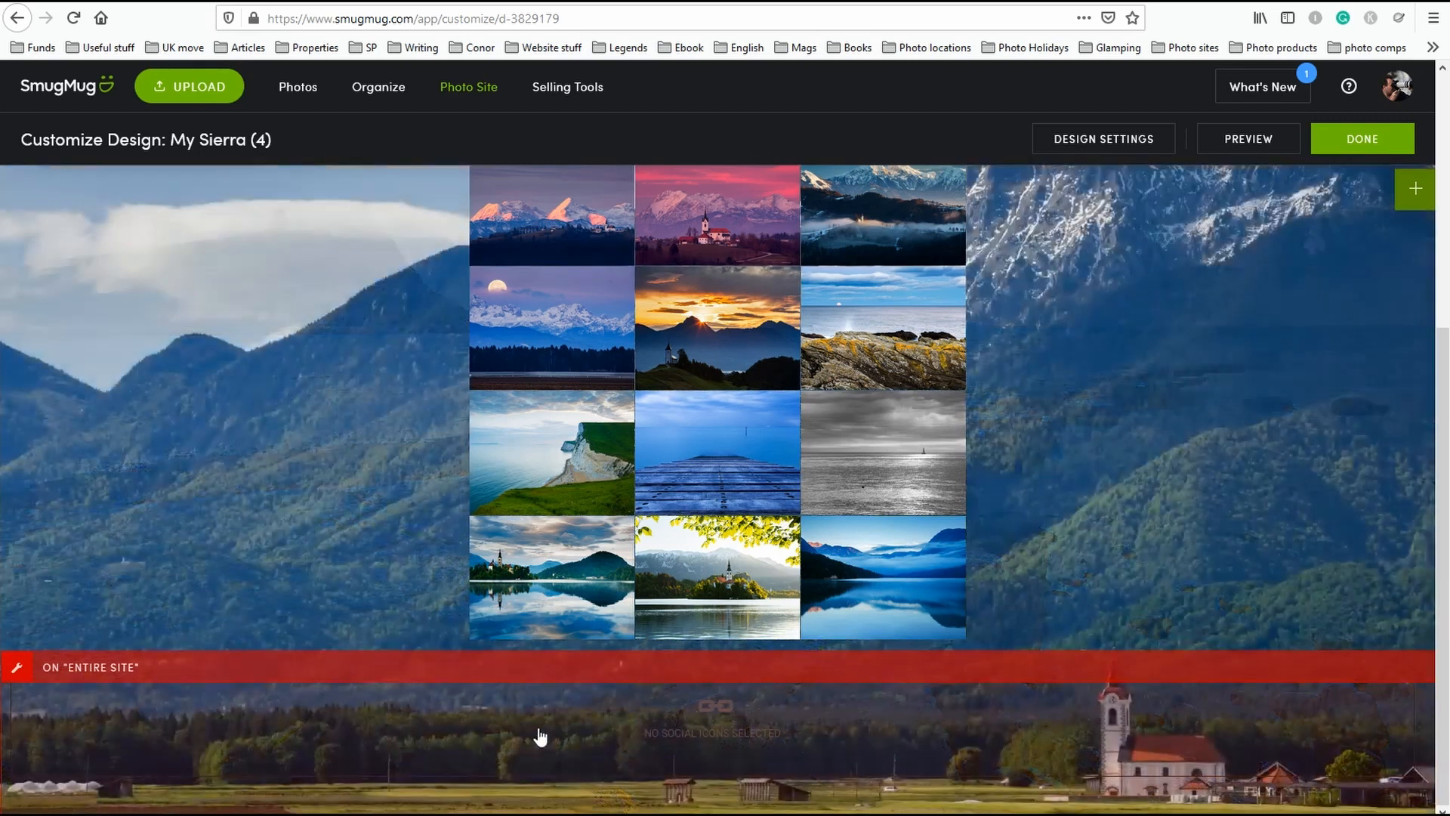
{"action": "scroll", "coordinate": [689, 401], "scroll_direction": "up", "scroll_amount": 5}
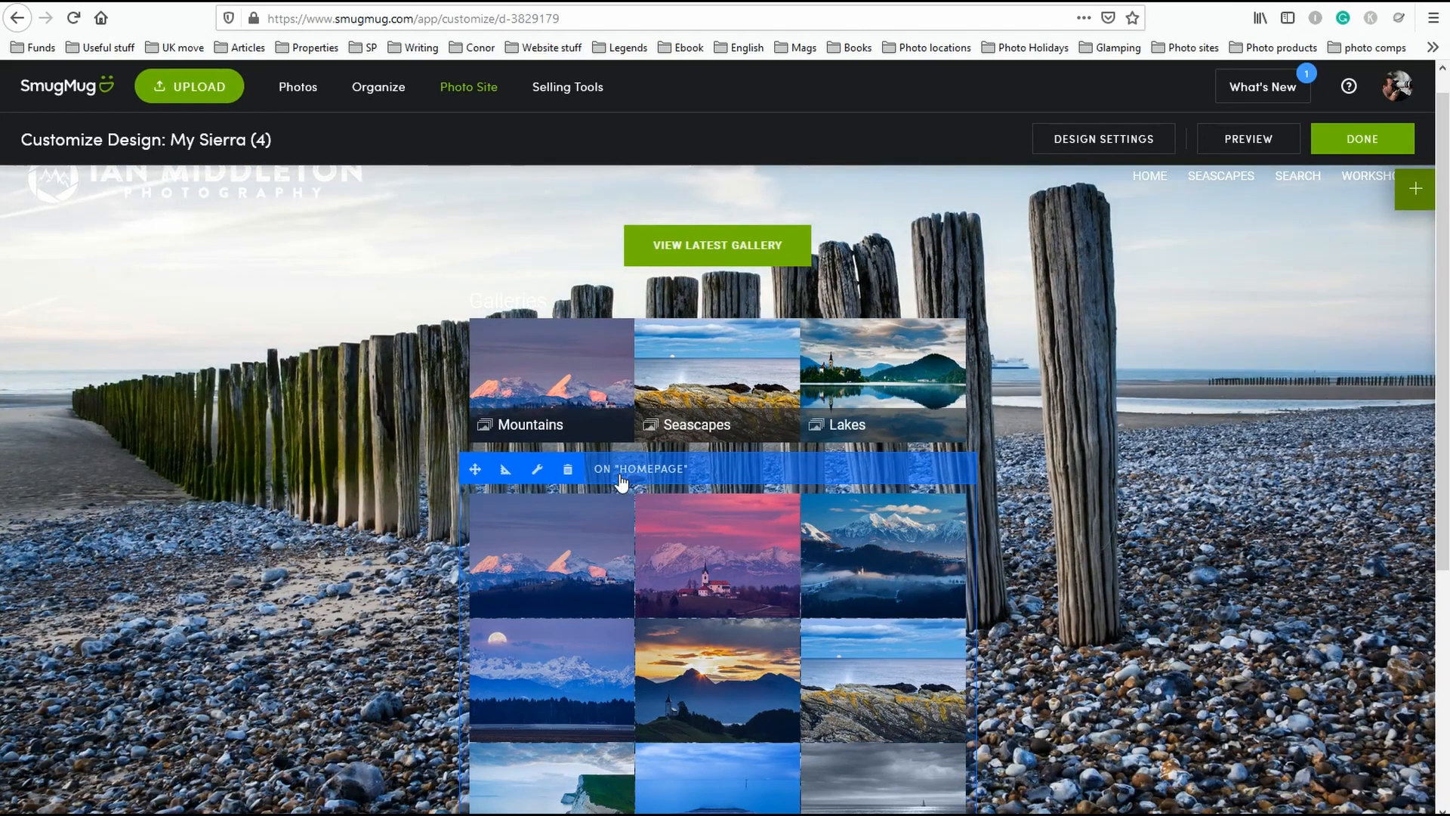
{"action": "scroll", "coordinate": [618, 481], "scroll_direction": "up", "scroll_amount": 1}
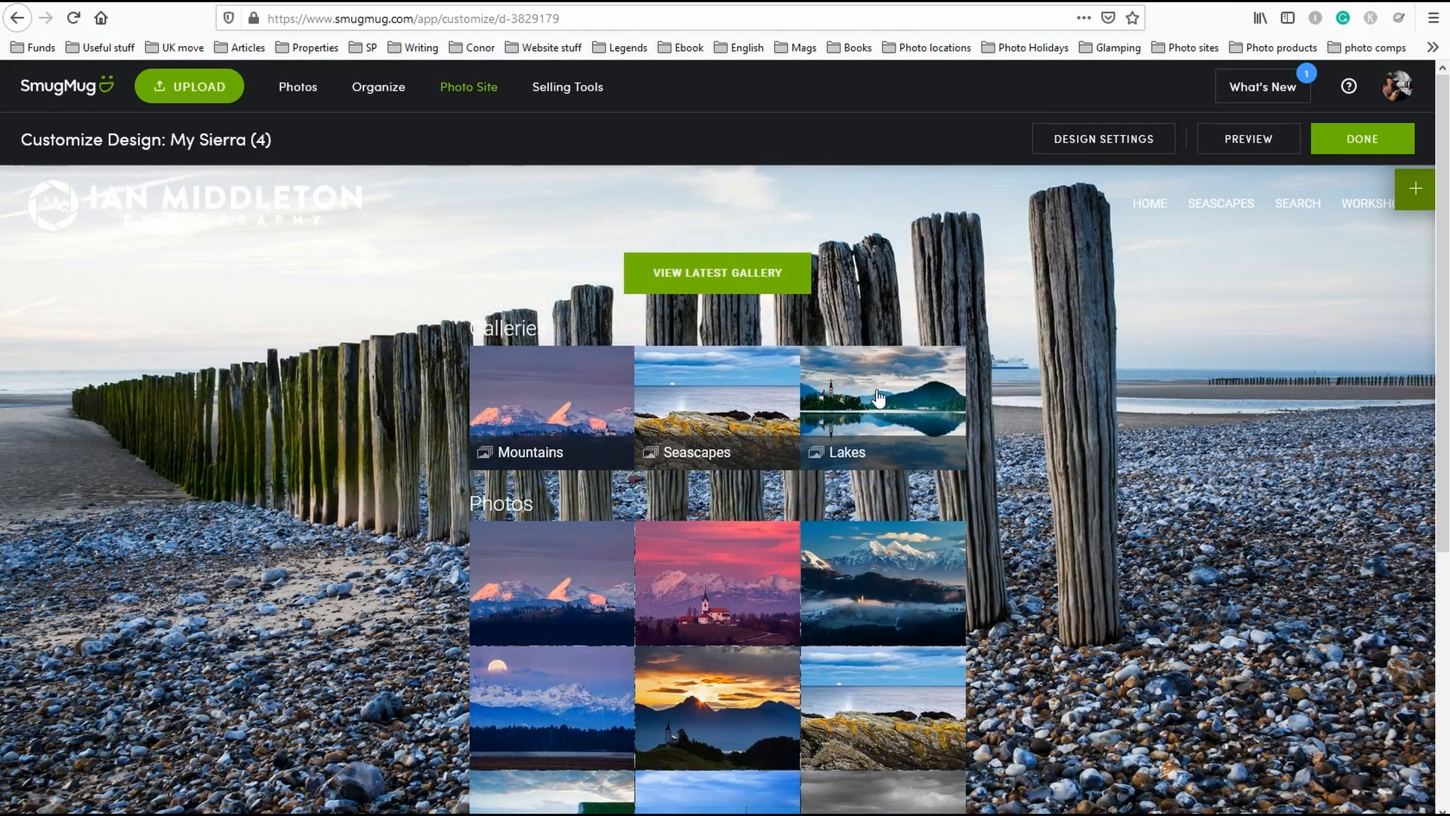
Reopen the customization panel and review the homepage's existing content blocks and the categories of blocks that can be added.
{"action": "left_click", "coordinate": [1415, 188]}
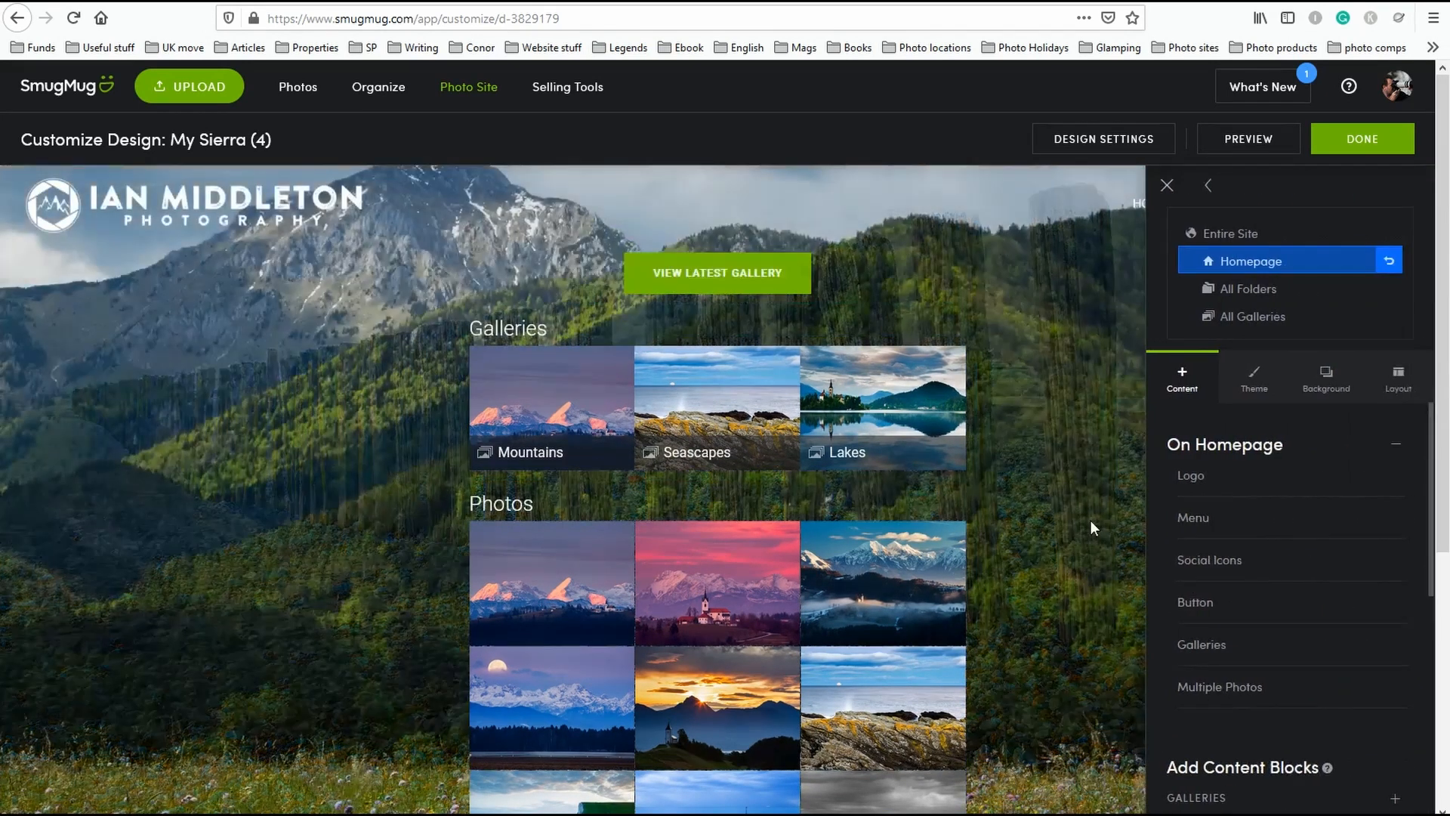
{"action": "scroll", "coordinate": [1090, 520], "scroll_direction": "down", "scroll_amount": 1}
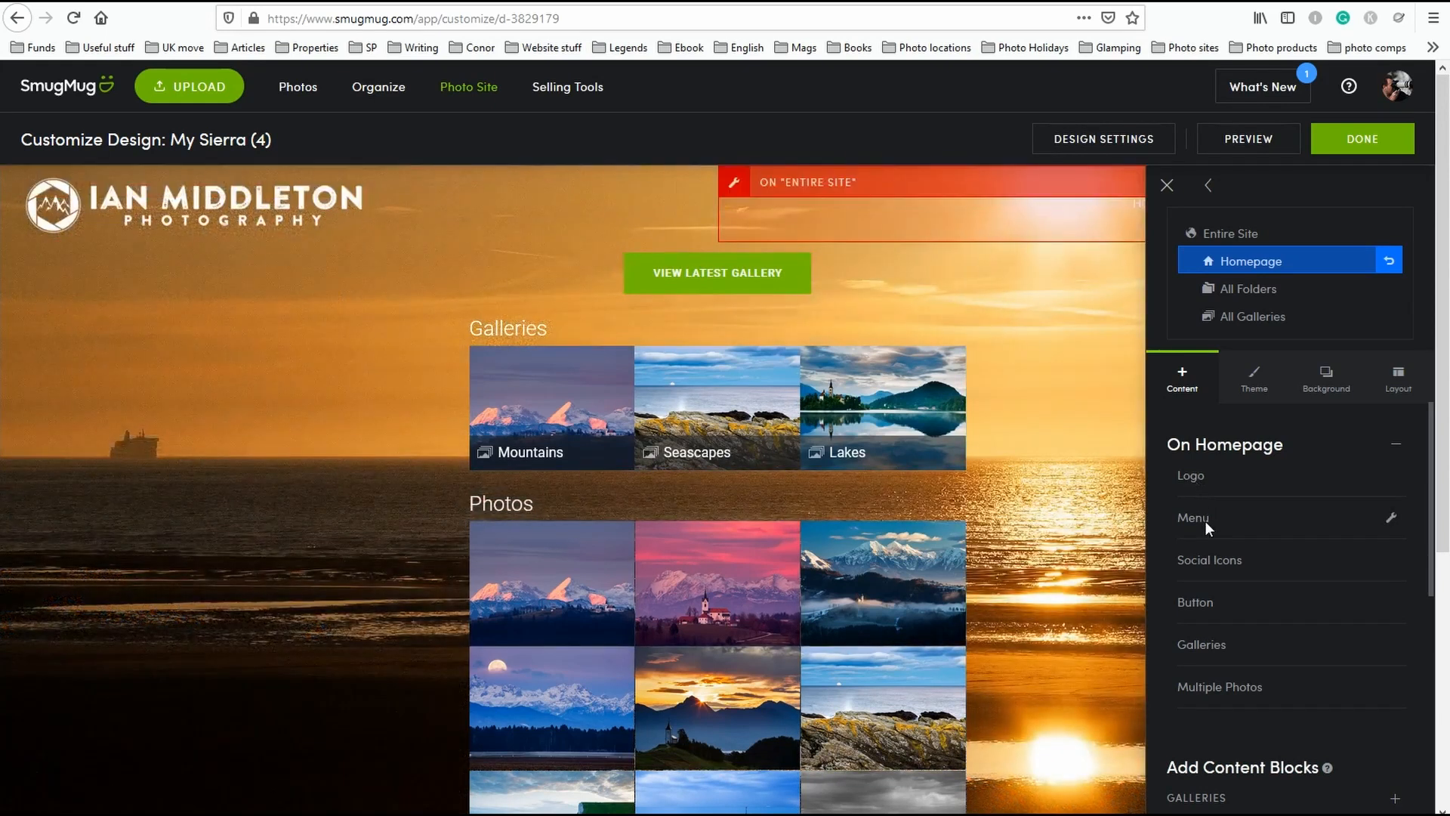
{"action": "scroll", "coordinate": [1201, 556], "scroll_direction": "down", "scroll_amount": 4}
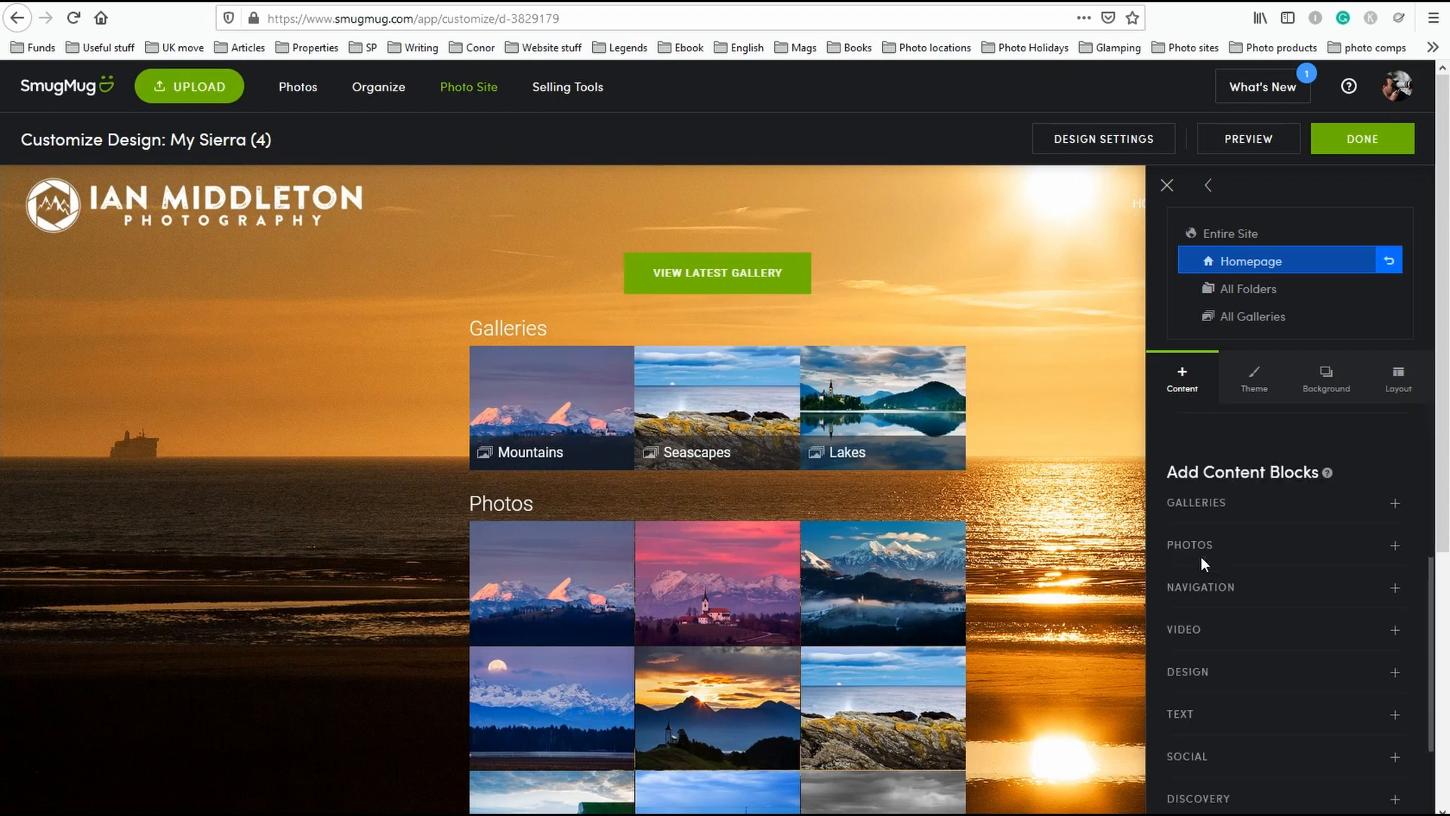
{"action": "scroll", "coordinate": [1201, 556], "scroll_direction": "up", "scroll_amount": 4}
{"action": "scroll", "coordinate": [1069, 583], "scroll_direction": "down", "scroll_amount": 3}
{"action": "scroll", "coordinate": [1069, 583], "scroll_direction": "down", "scroll_amount": 1}
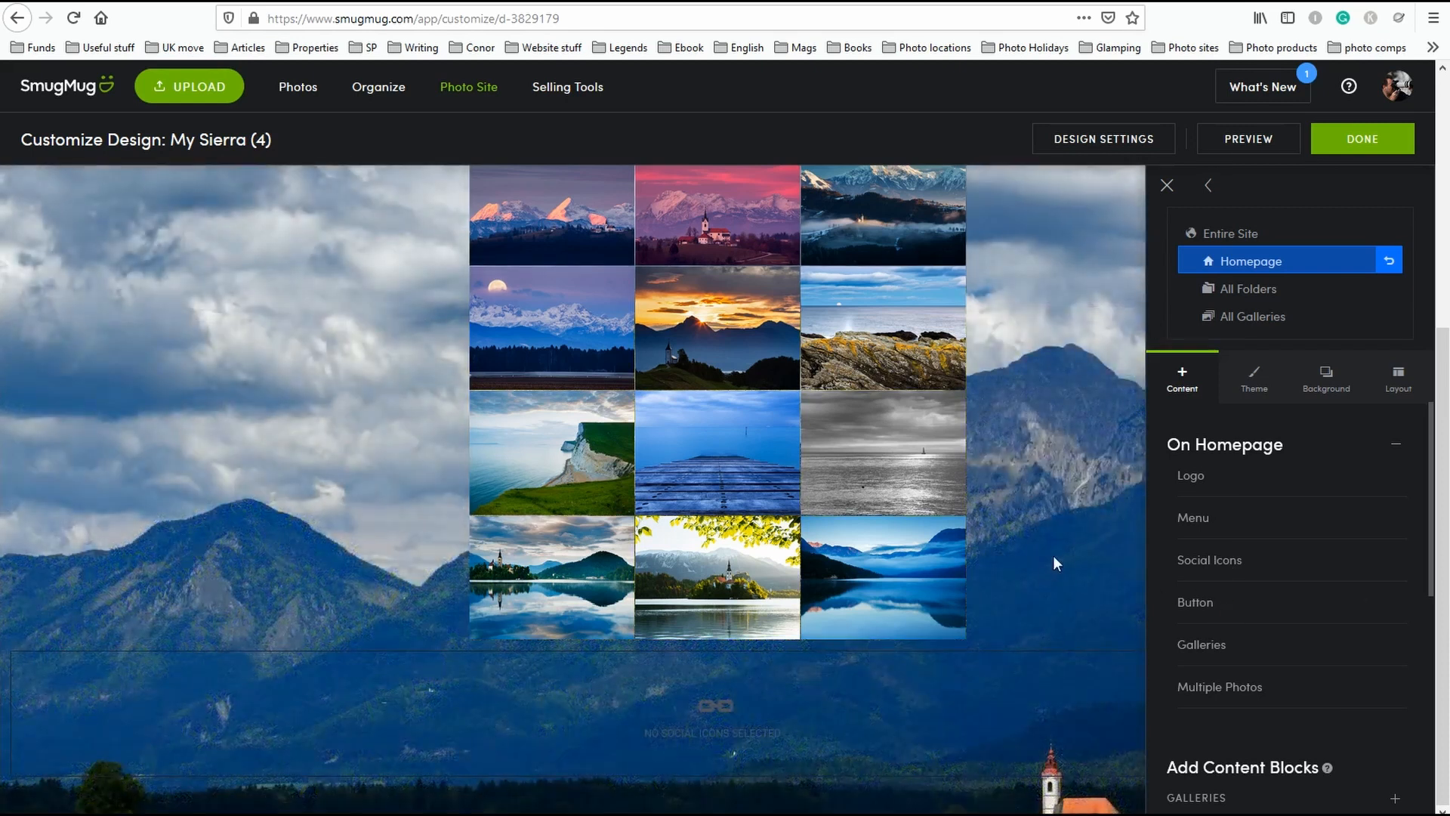
{"action": "scroll", "coordinate": [1053, 555], "scroll_direction": "up", "scroll_amount": 5}
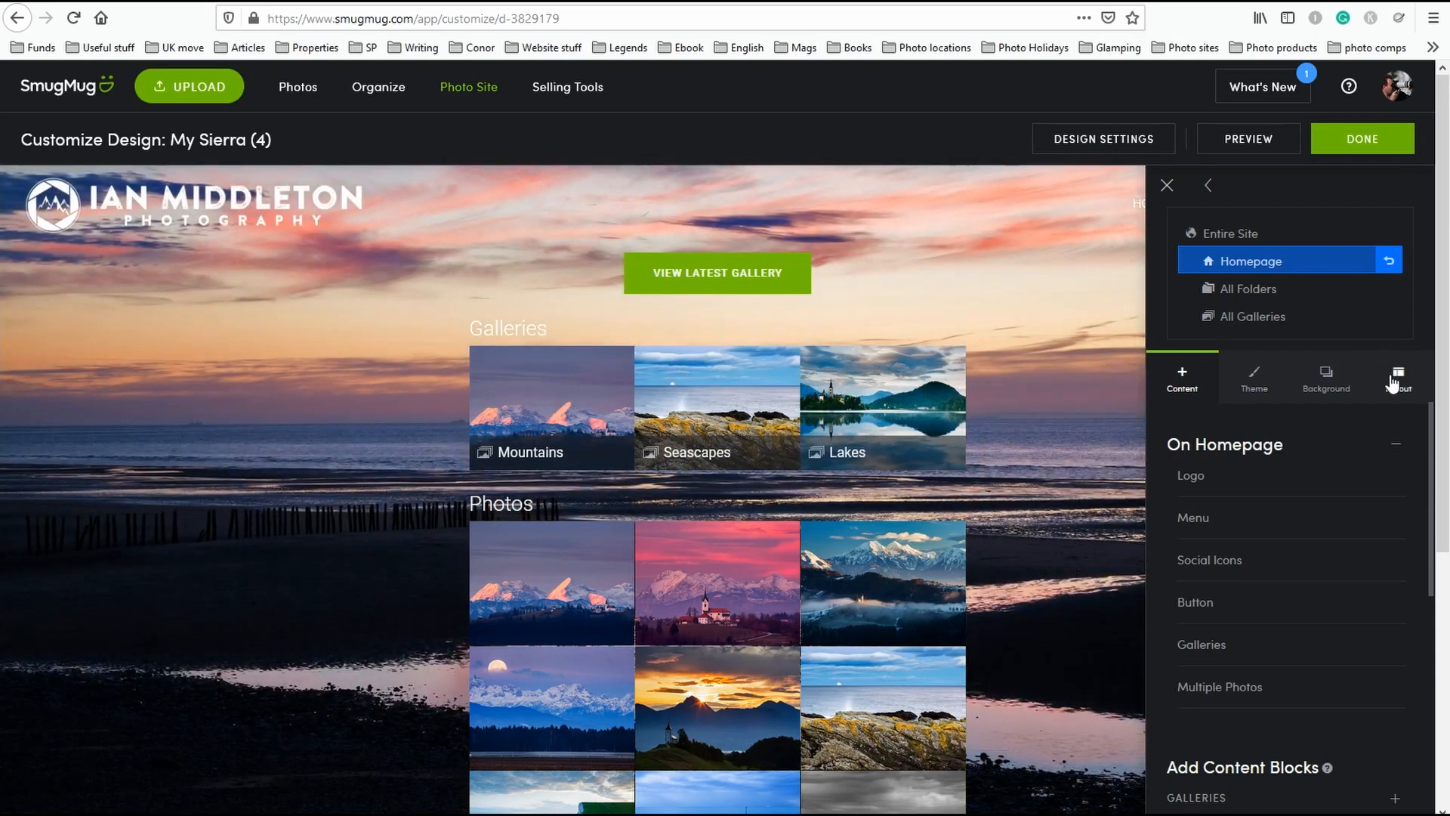
Look through the Content, Theme, Background and Layout settings for the homepage.
{"action": "left_click", "coordinate": [1398, 383]}
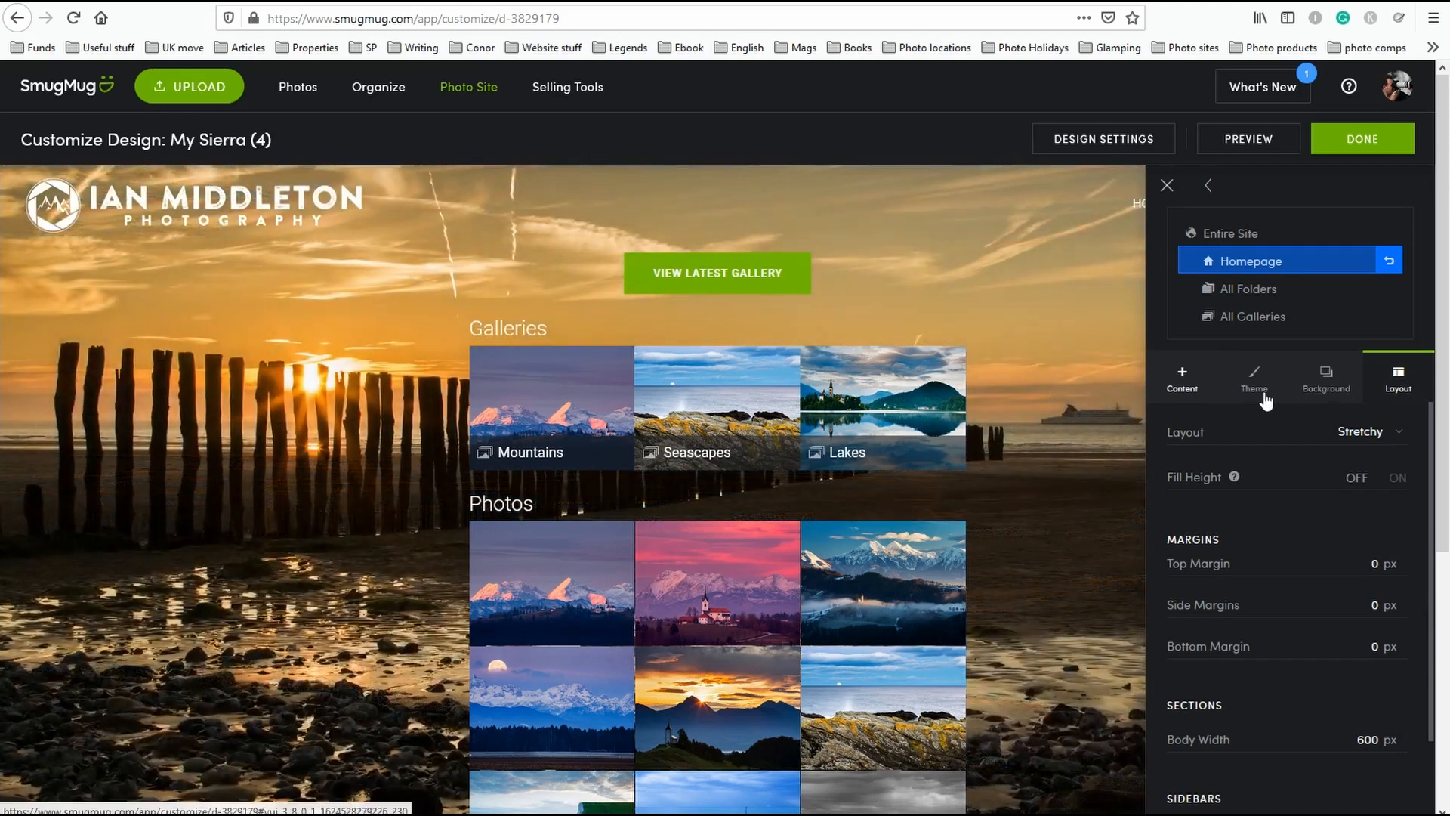
{"action": "left_click", "coordinate": [1184, 382]}
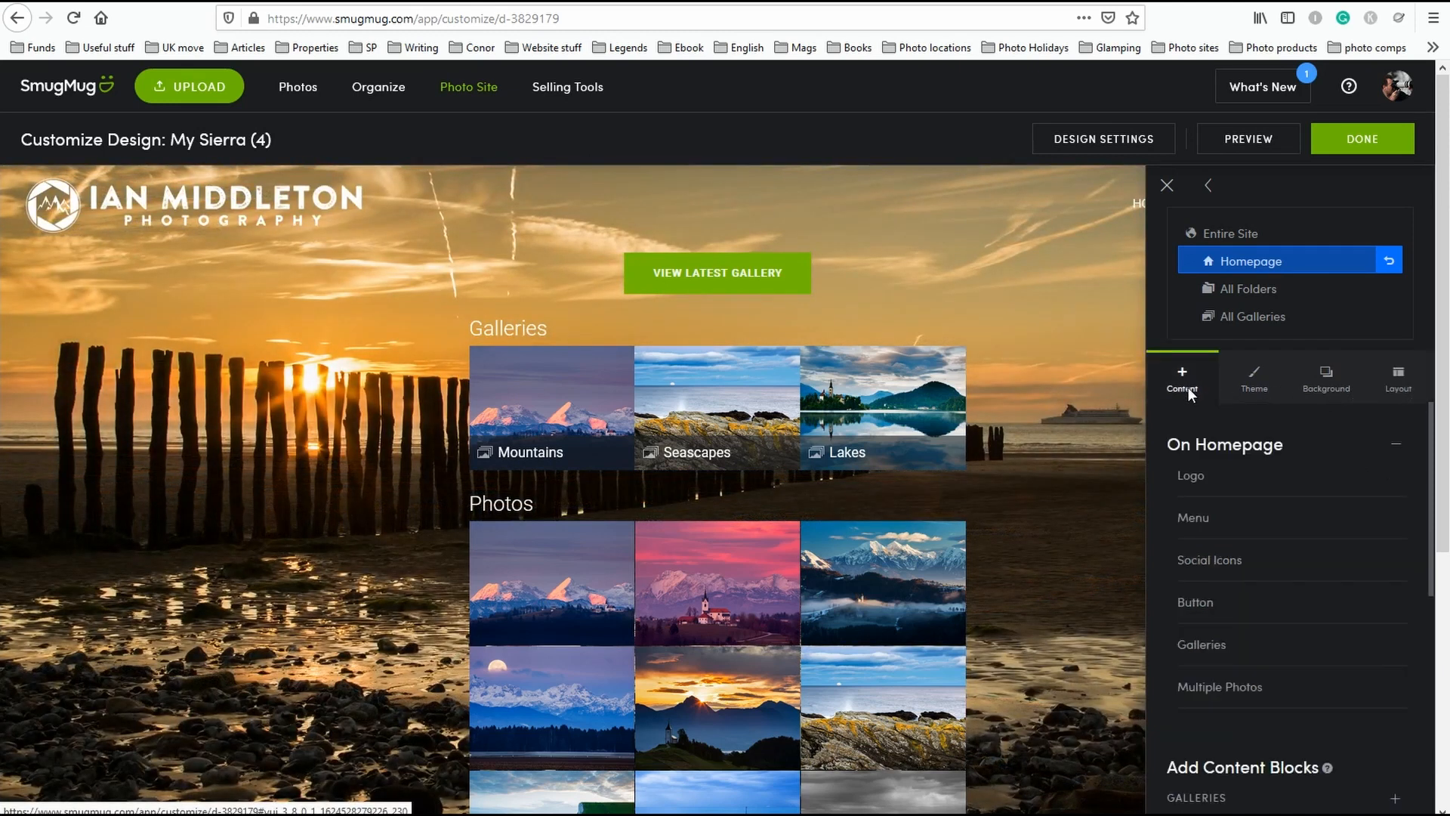
{"action": "left_click", "coordinate": [1255, 377]}
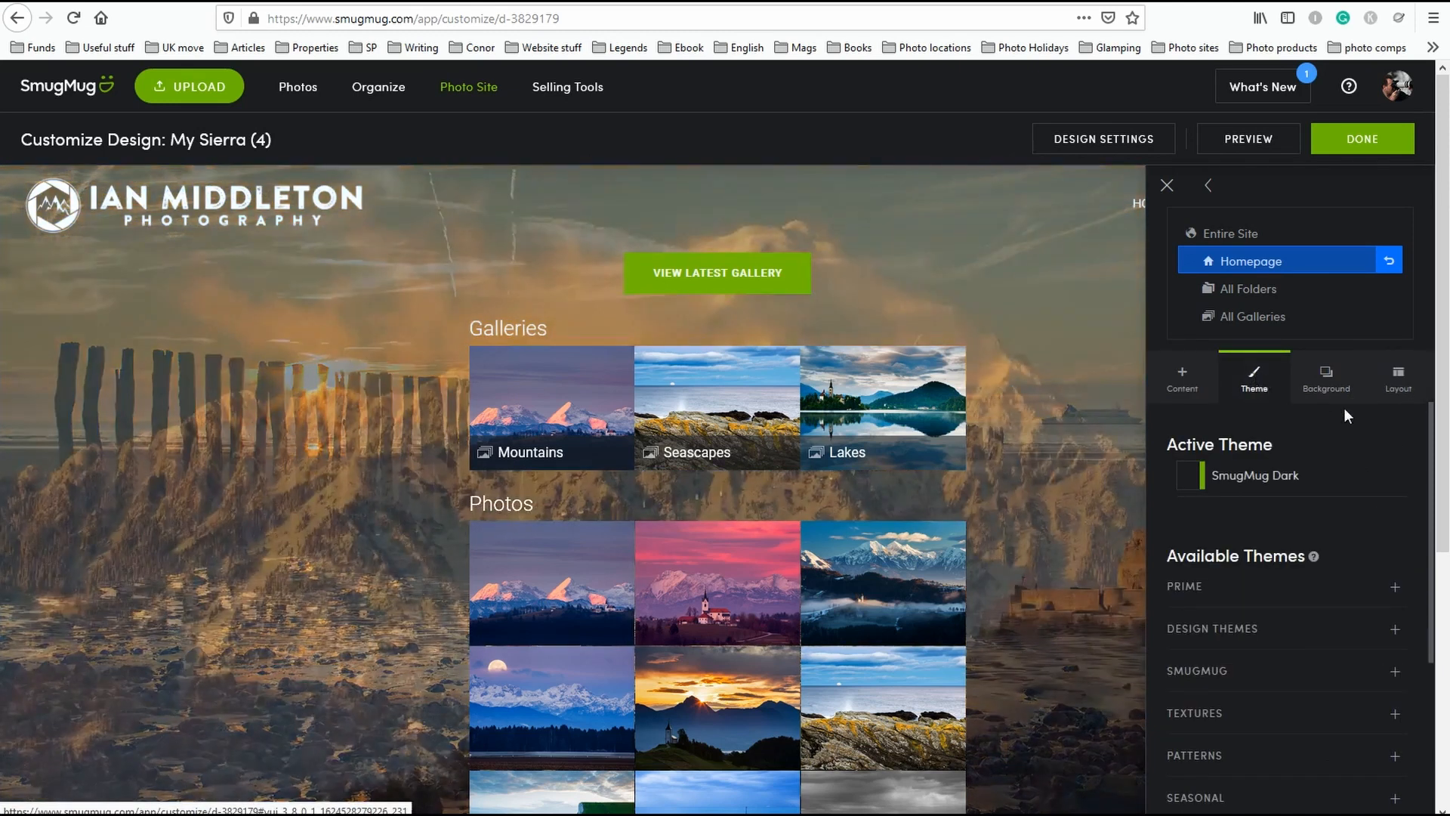
{"action": "mouse_move", "coordinate": [1261, 483]}
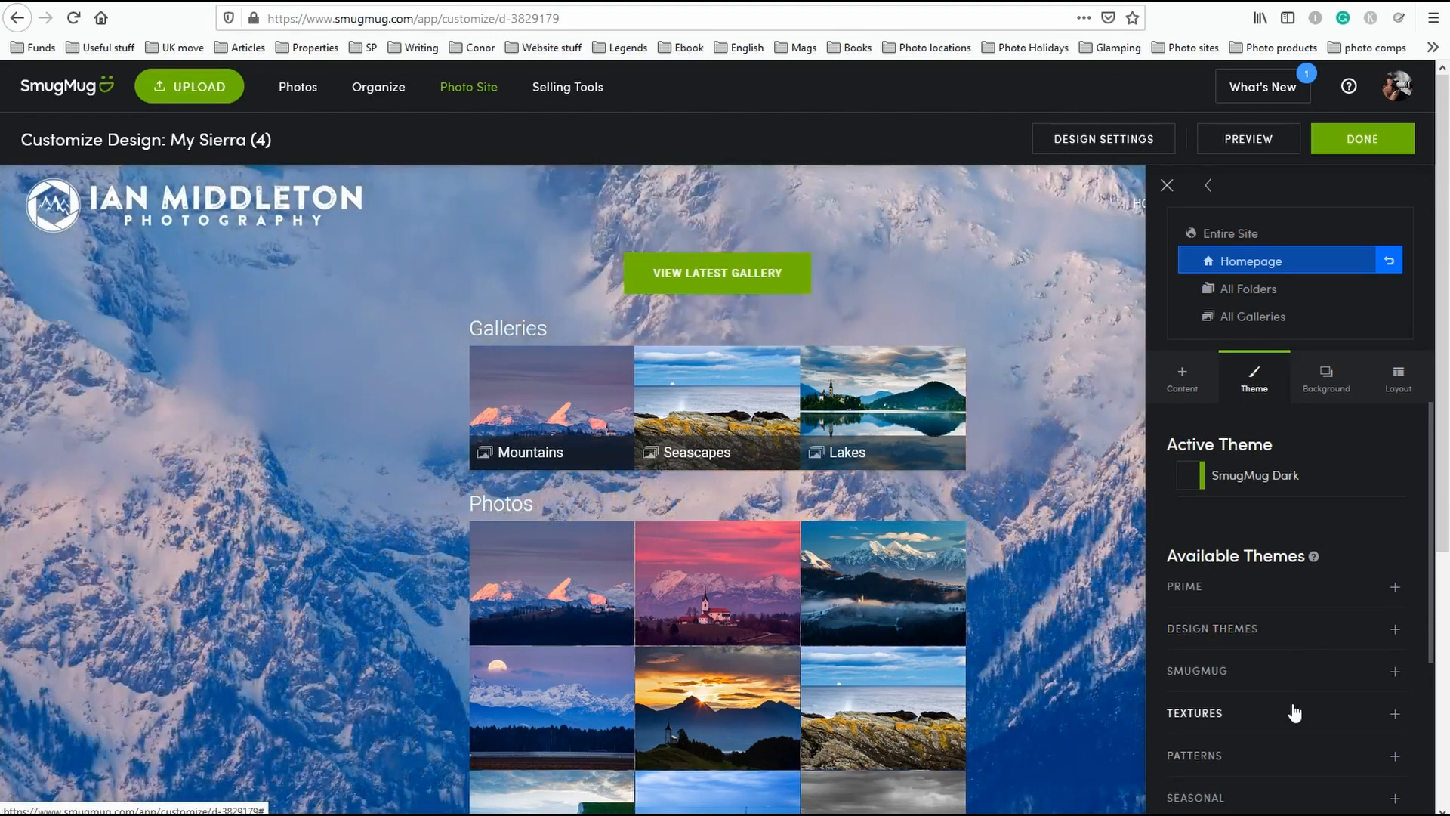
{"action": "left_click", "coordinate": [1324, 382]}
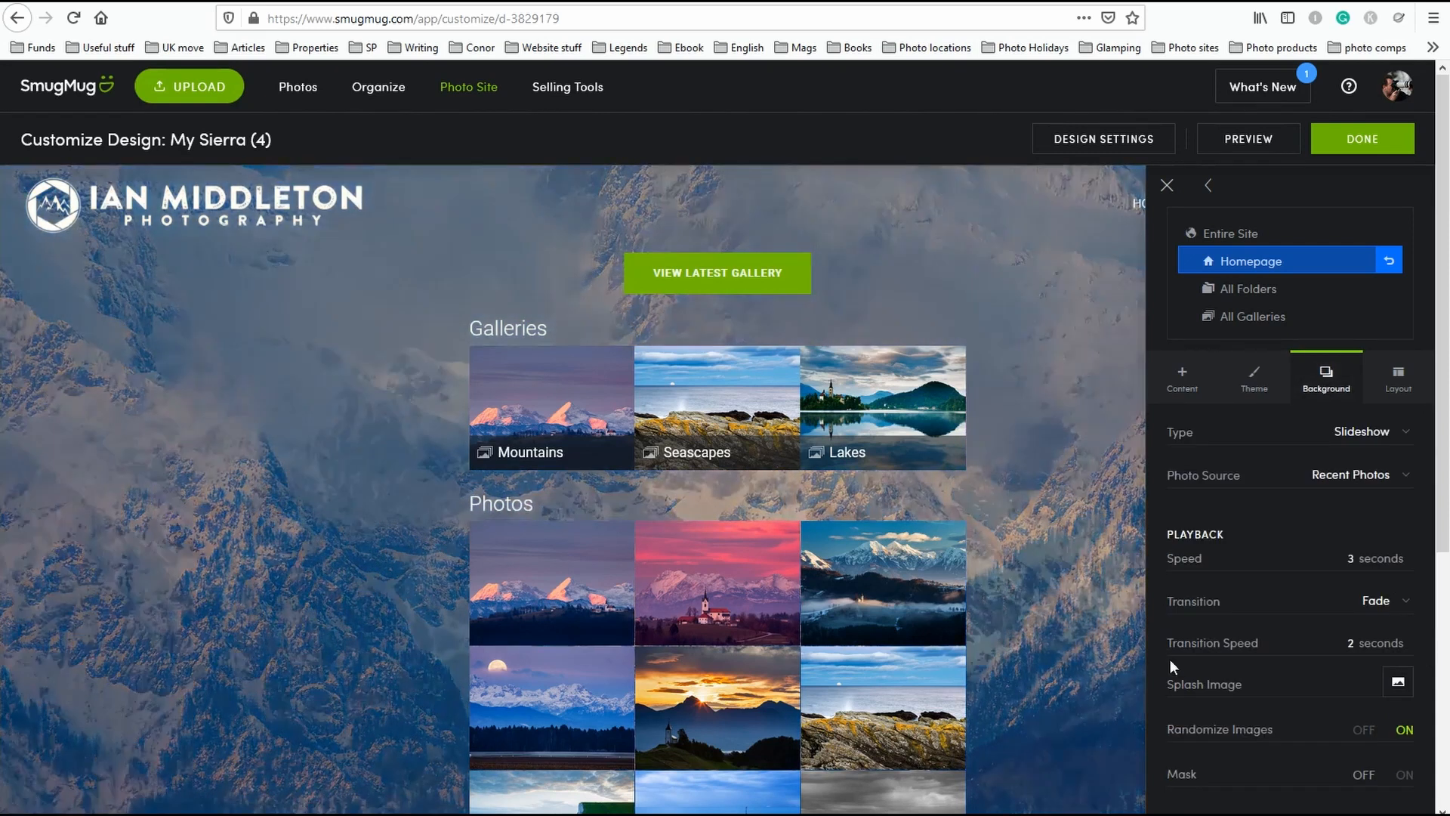
{"action": "left_click", "coordinate": [1398, 376]}
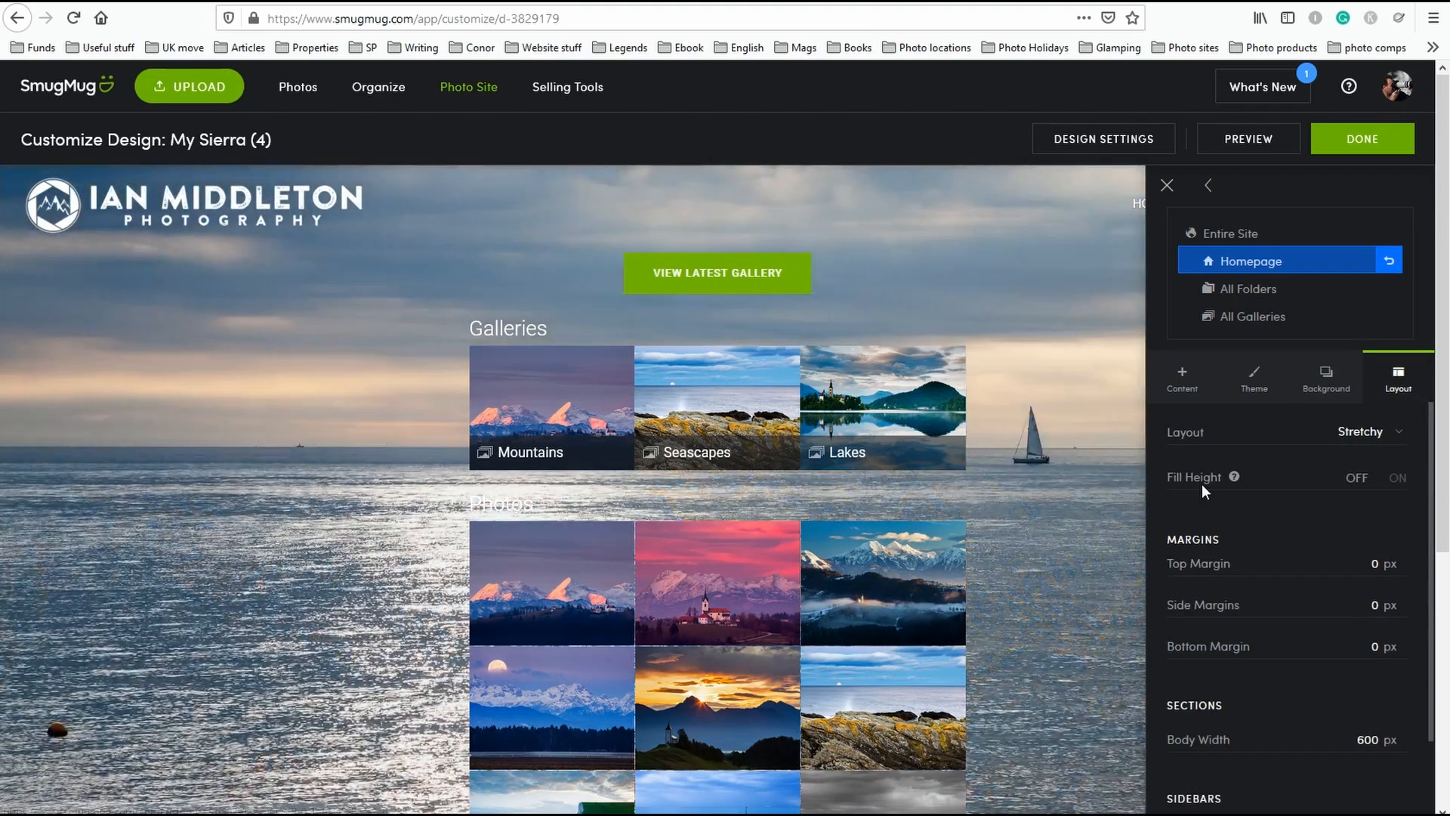
Try the Fixed layout on the homepage and return it to Stretchy.
{"action": "left_click", "coordinate": [1390, 444]}
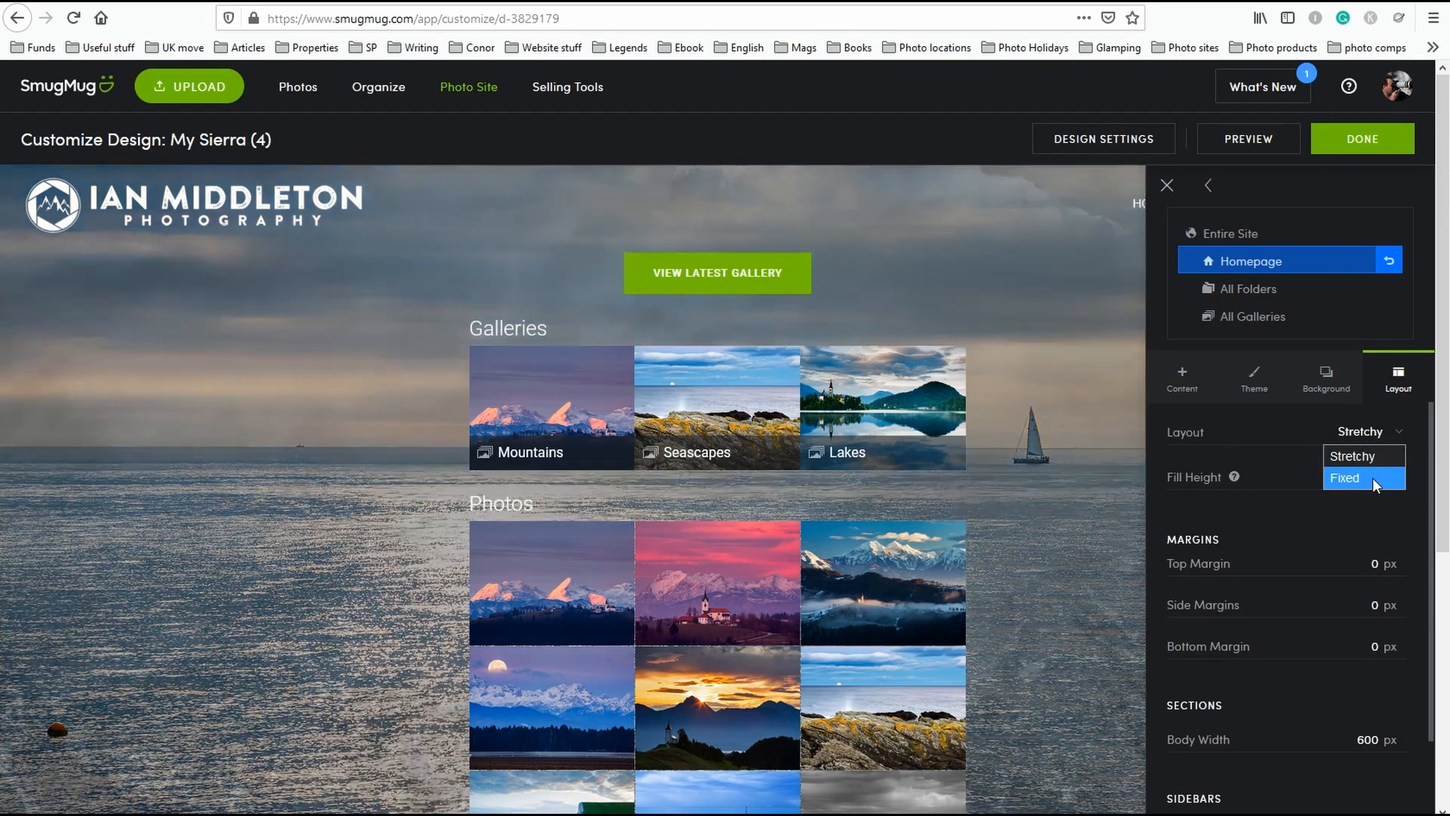
{"action": "left_click", "coordinate": [1372, 477]}
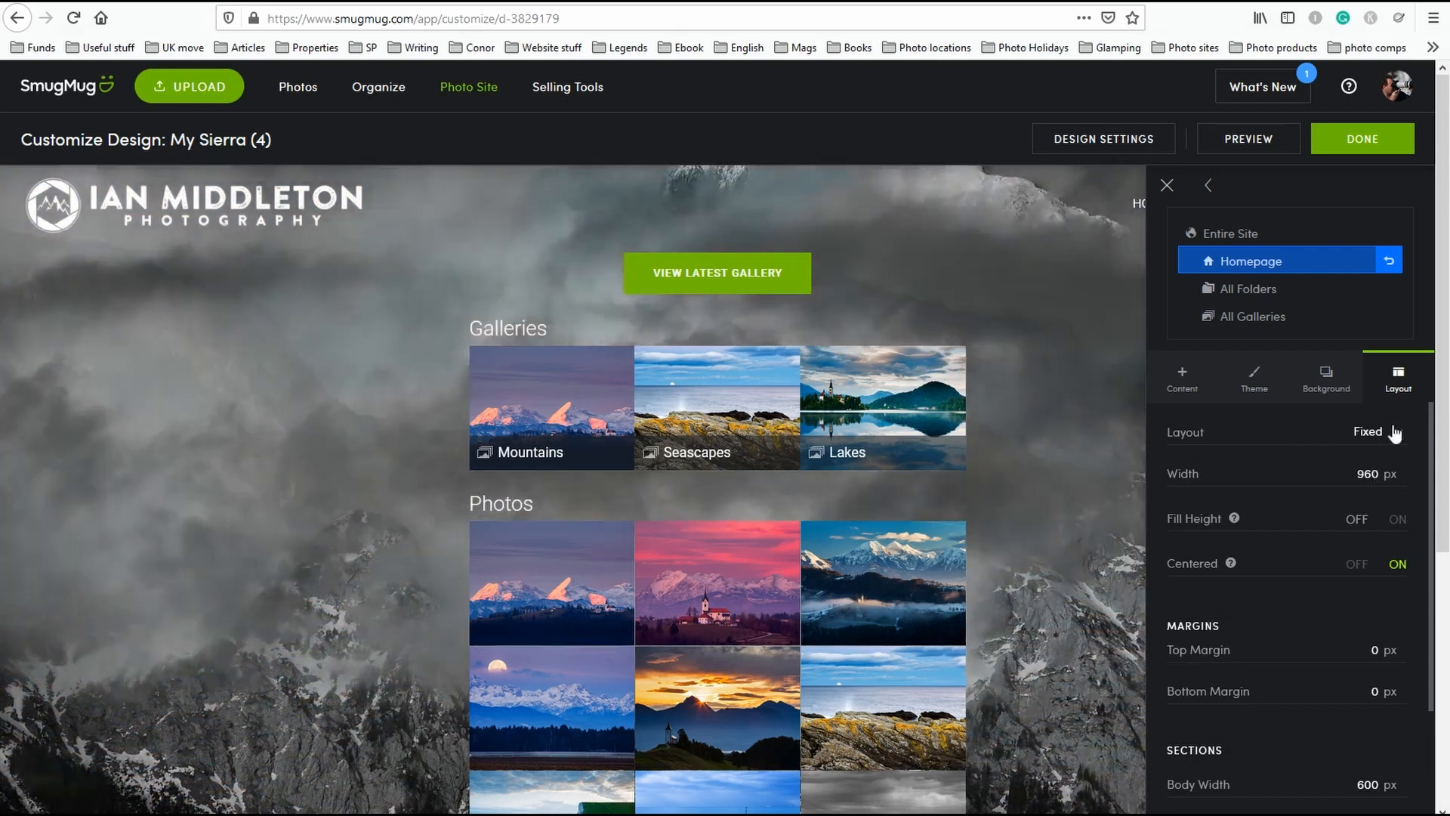
{"action": "left_click", "coordinate": [1391, 433]}
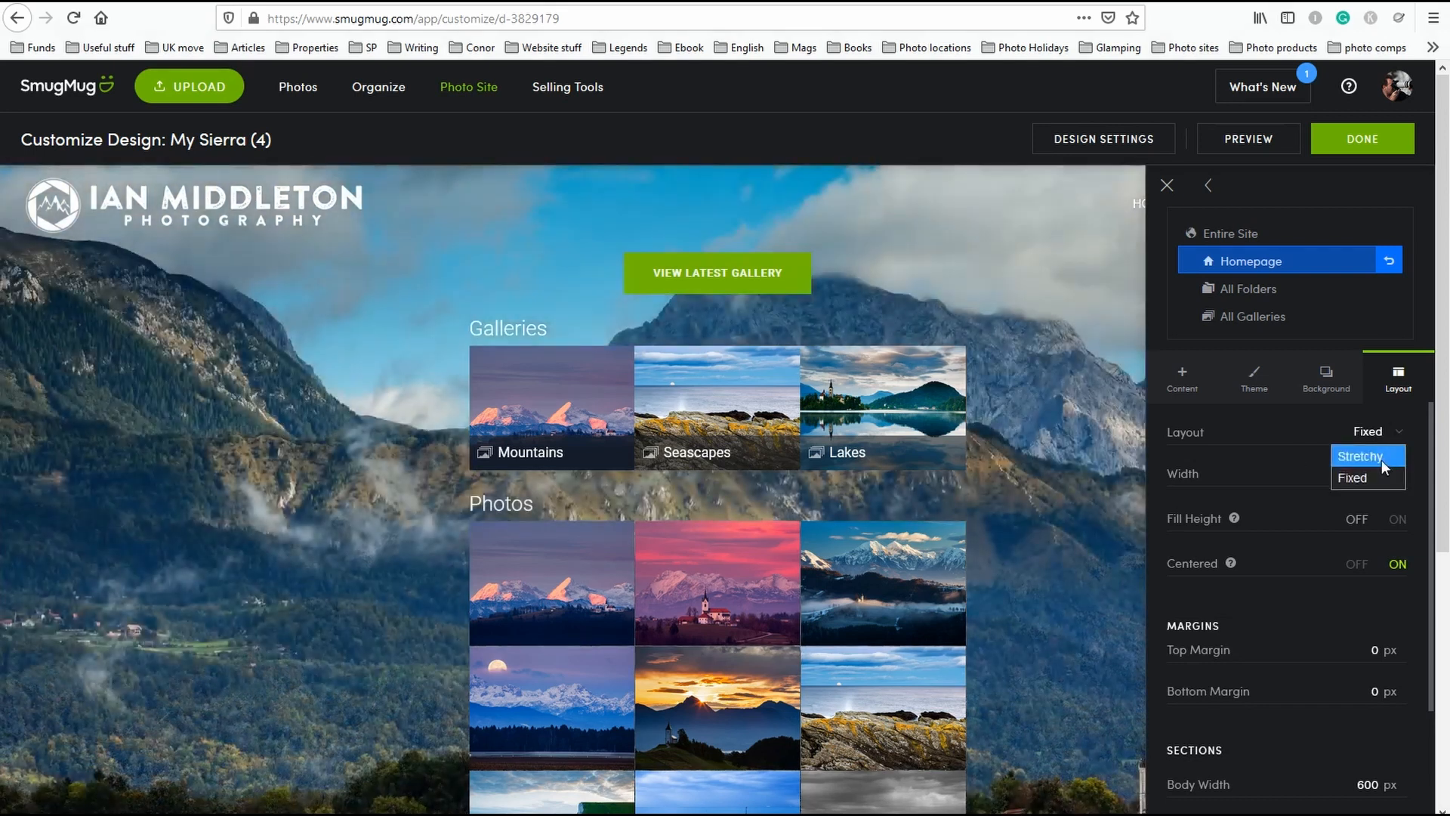
{"action": "left_click", "coordinate": [1381, 456]}
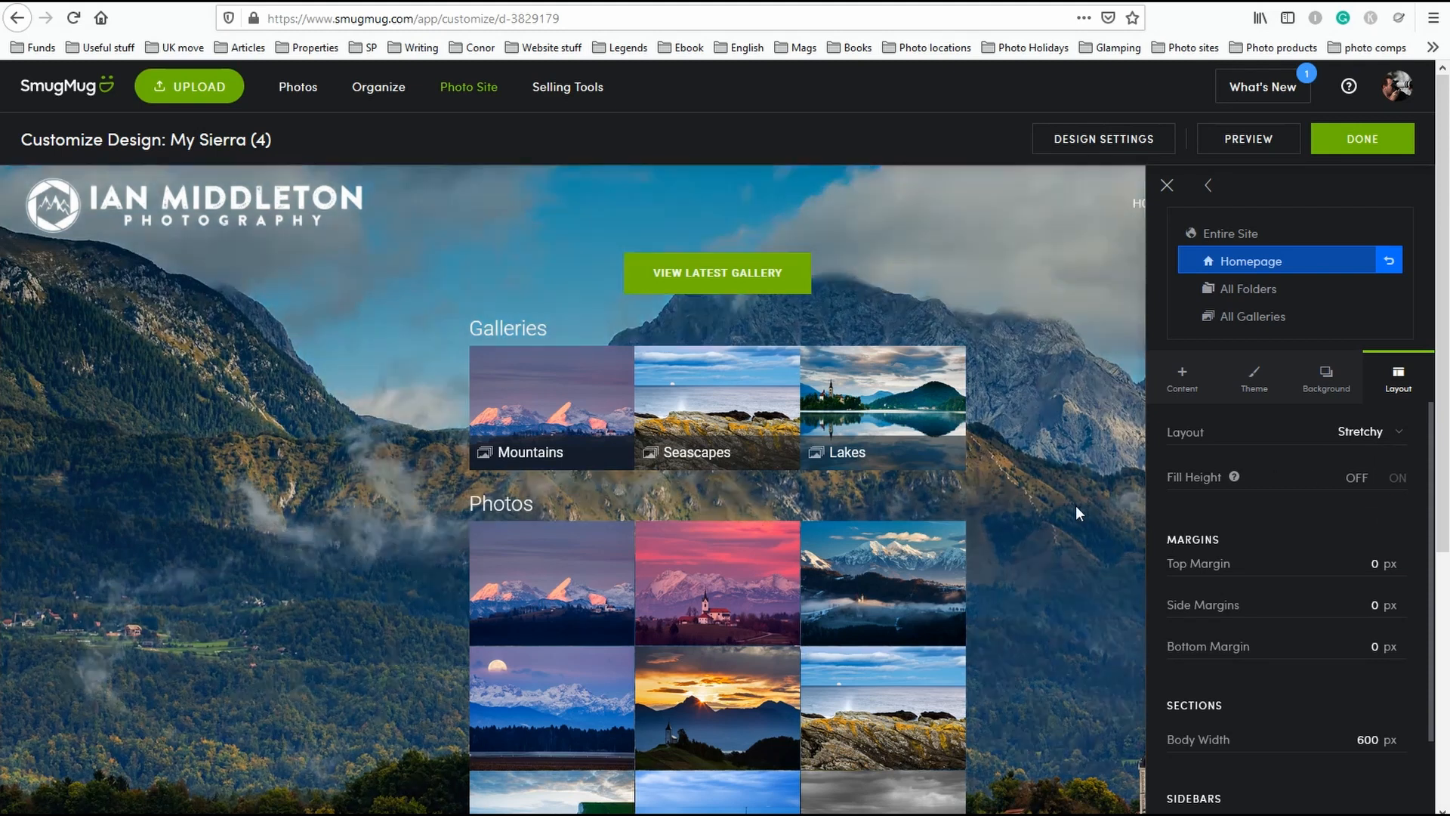
Set the homepage's body width to 1200 px and check how the galleries and photos spread across the page.
{"action": "scroll", "coordinate": [1079, 508], "scroll_direction": "down", "scroll_amount": 3}
{"action": "scroll", "coordinate": [1080, 512], "scroll_direction": "up", "scroll_amount": 3}
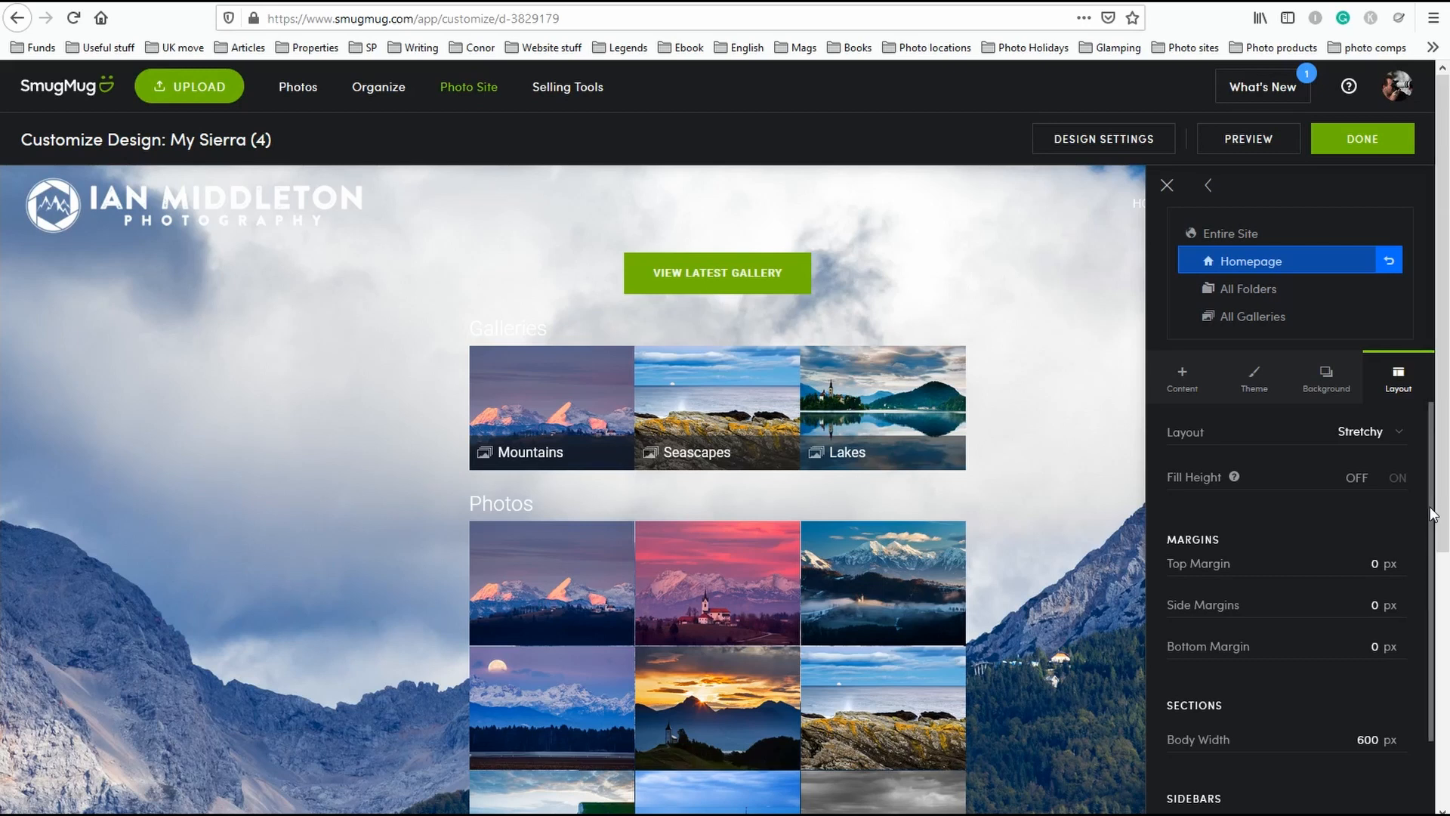
{"action": "scroll", "coordinate": [1420, 544], "scroll_direction": "down", "scroll_amount": 4}
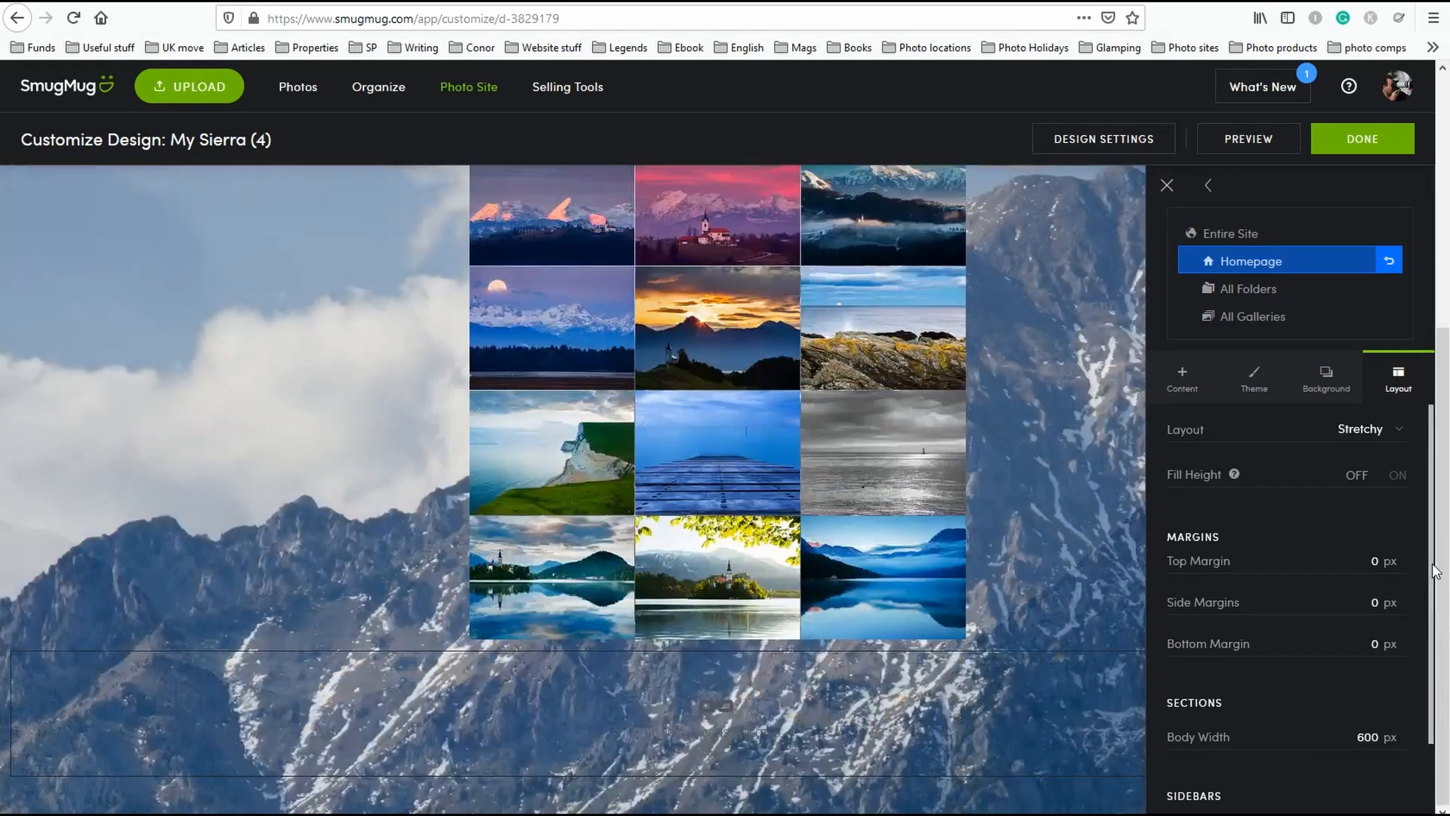
{"action": "scroll", "coordinate": [1065, 467], "scroll_direction": "up", "scroll_amount": 4}
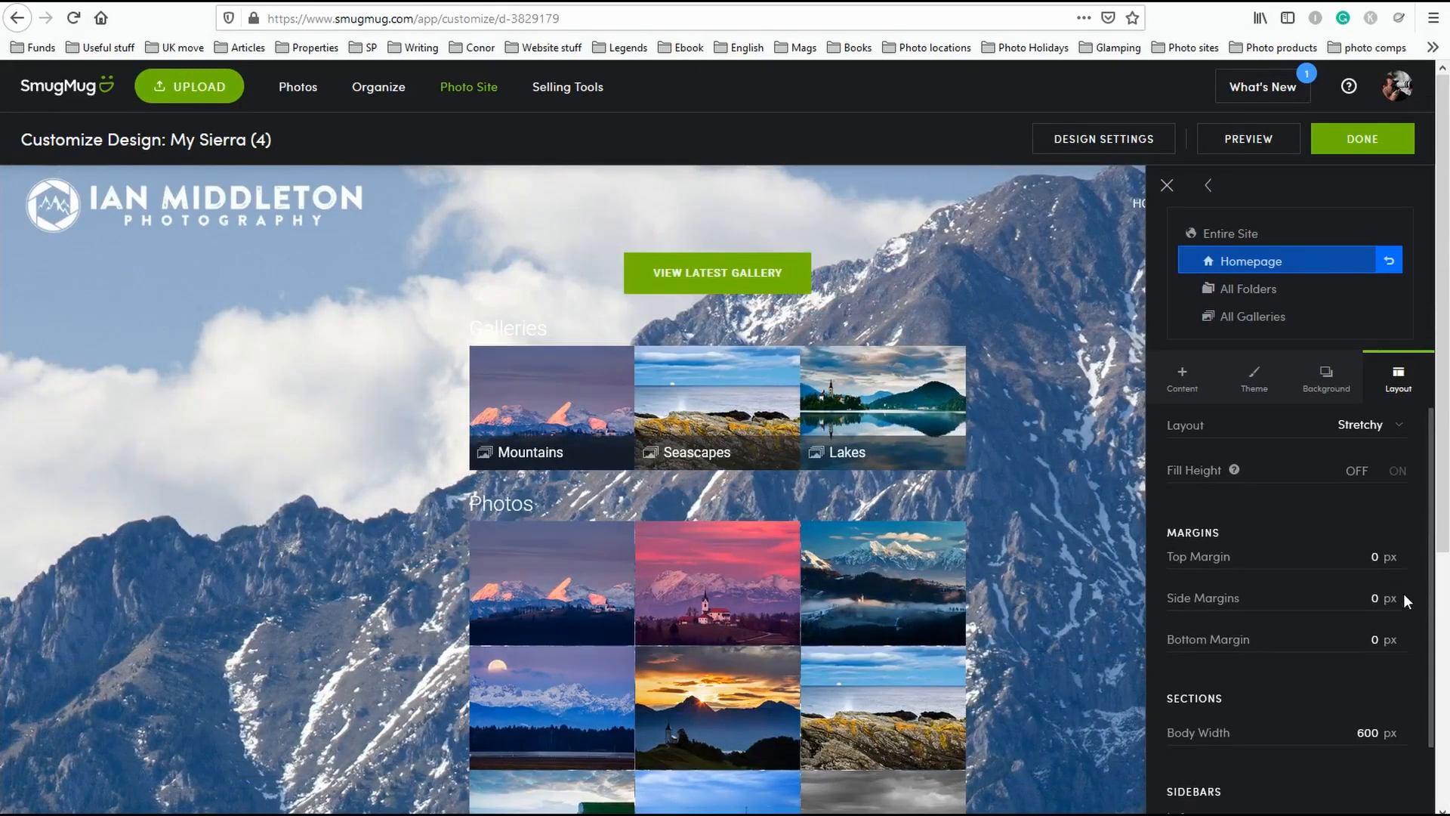
{"action": "scroll", "coordinate": [1403, 592], "scroll_direction": "down", "scroll_amount": 1}
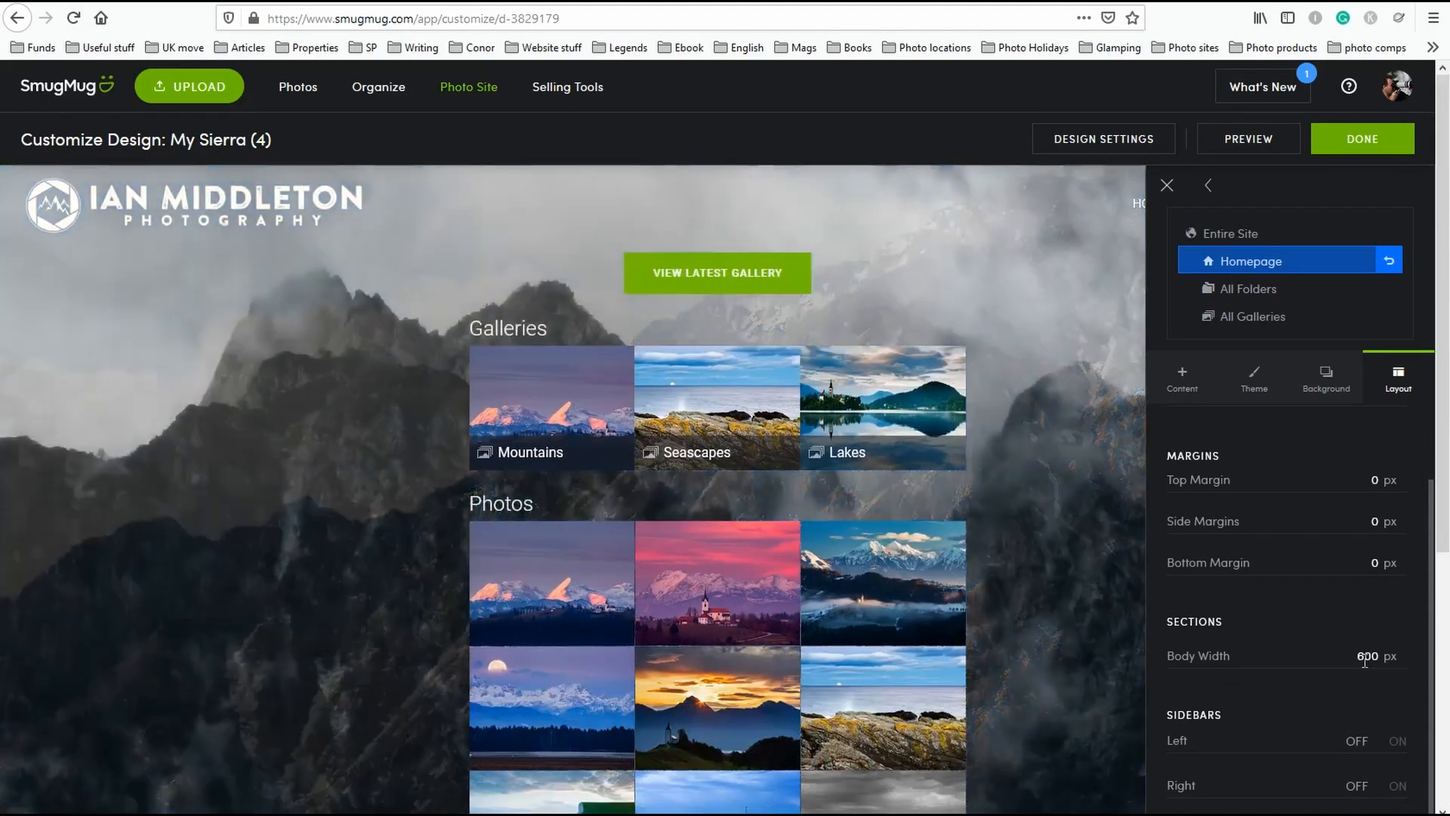
{"action": "left_click", "coordinate": [1364, 669]}
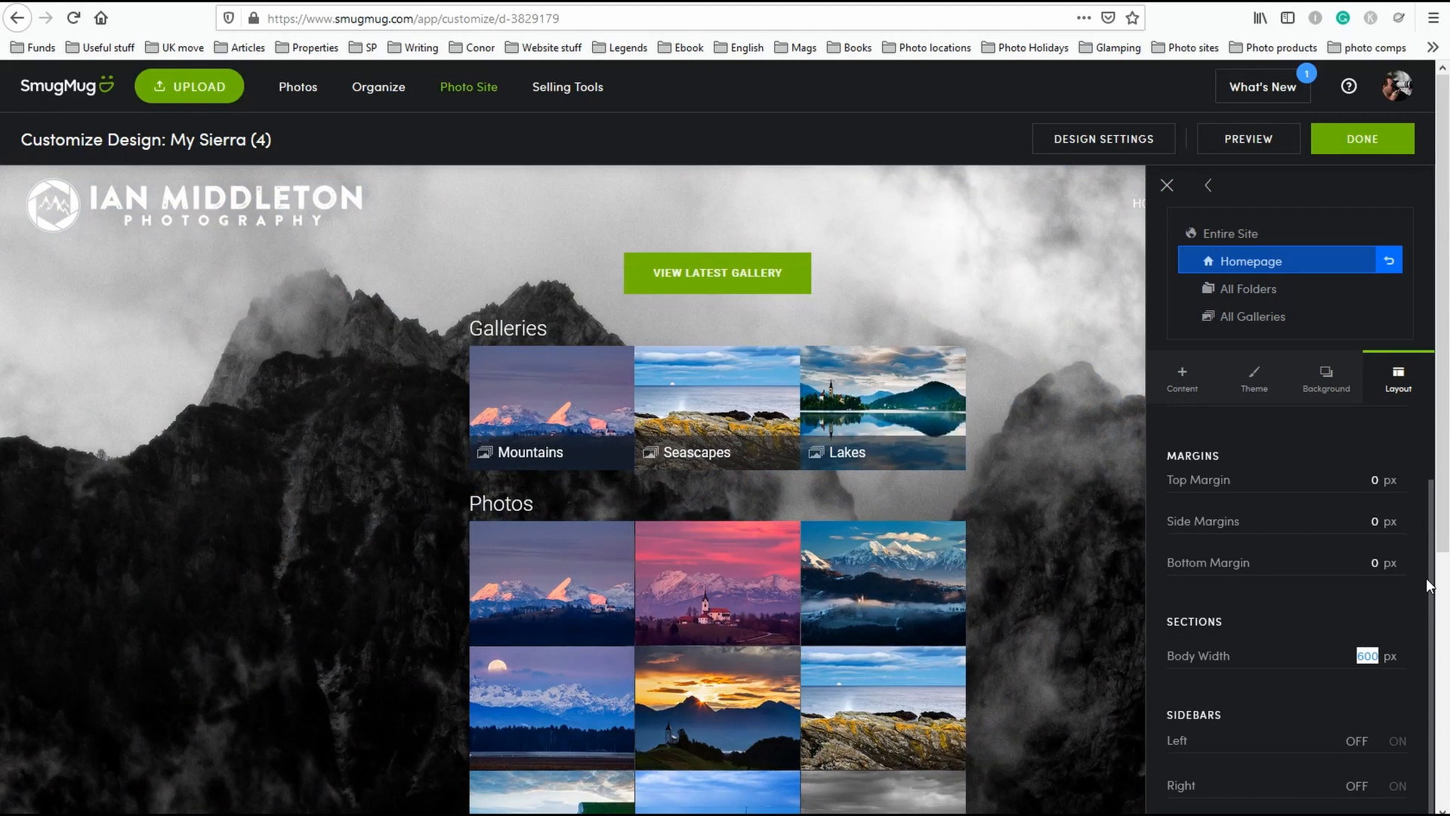
{"action": "type", "text": "1200"}
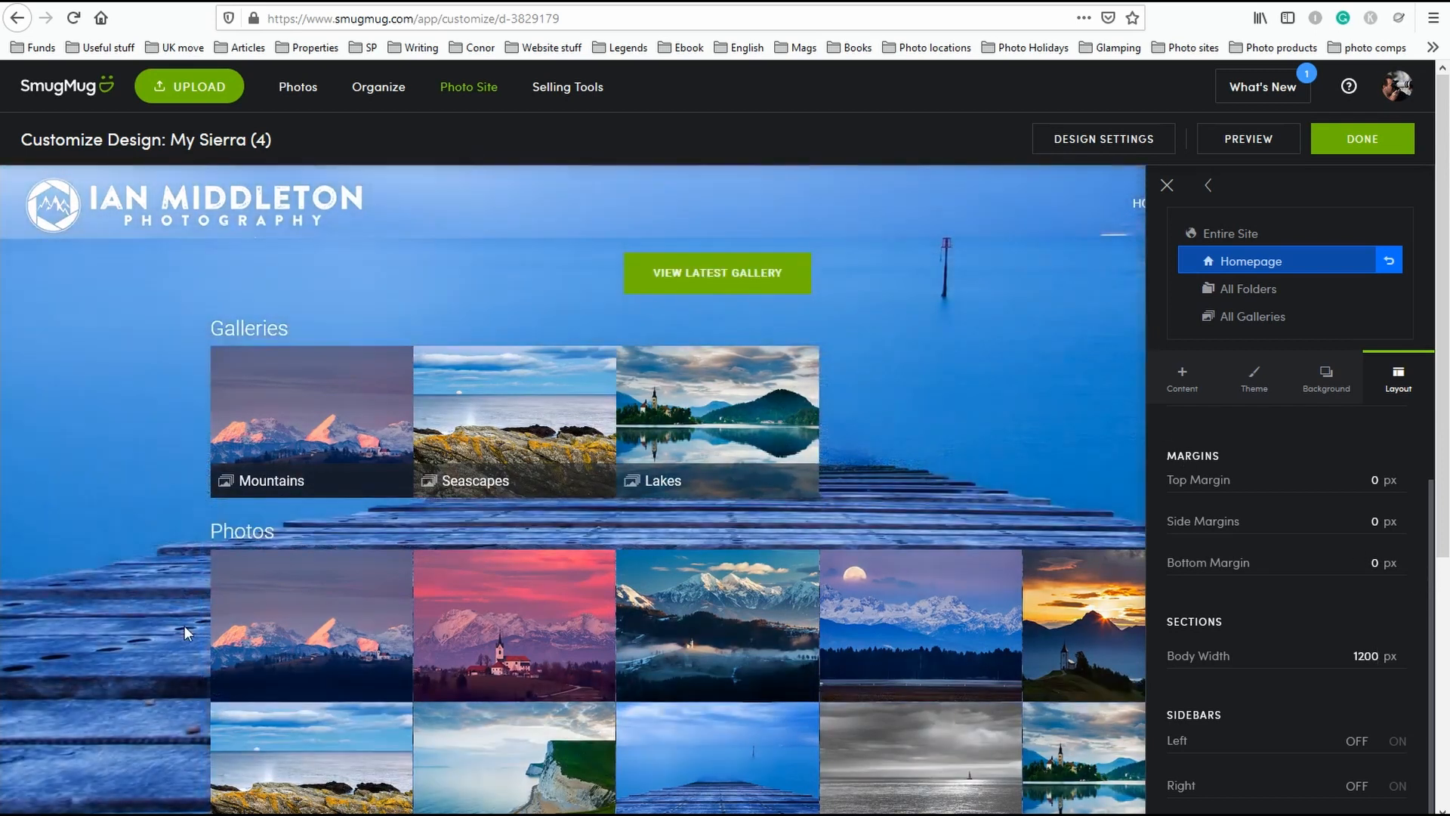
{"action": "scroll", "coordinate": [180, 627], "scroll_direction": "down", "scroll_amount": 5}
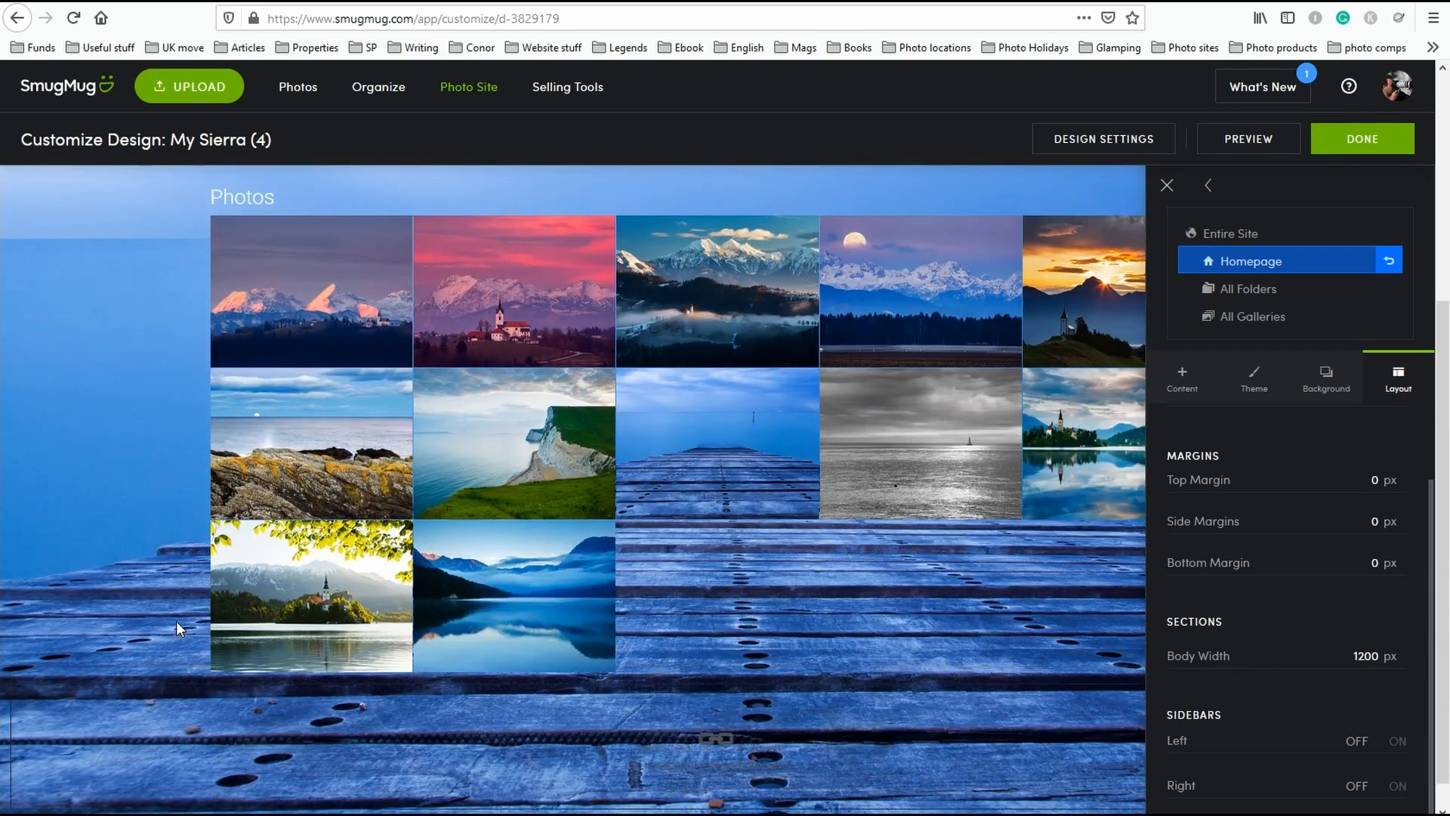
Try a body width of 800 px for the homepage's sections.
{"action": "scroll", "coordinate": [175, 621], "scroll_direction": "up", "scroll_amount": 4}
{"action": "left_click_drag", "start_coordinate": [1351, 658], "coordinate": [1425, 657]}
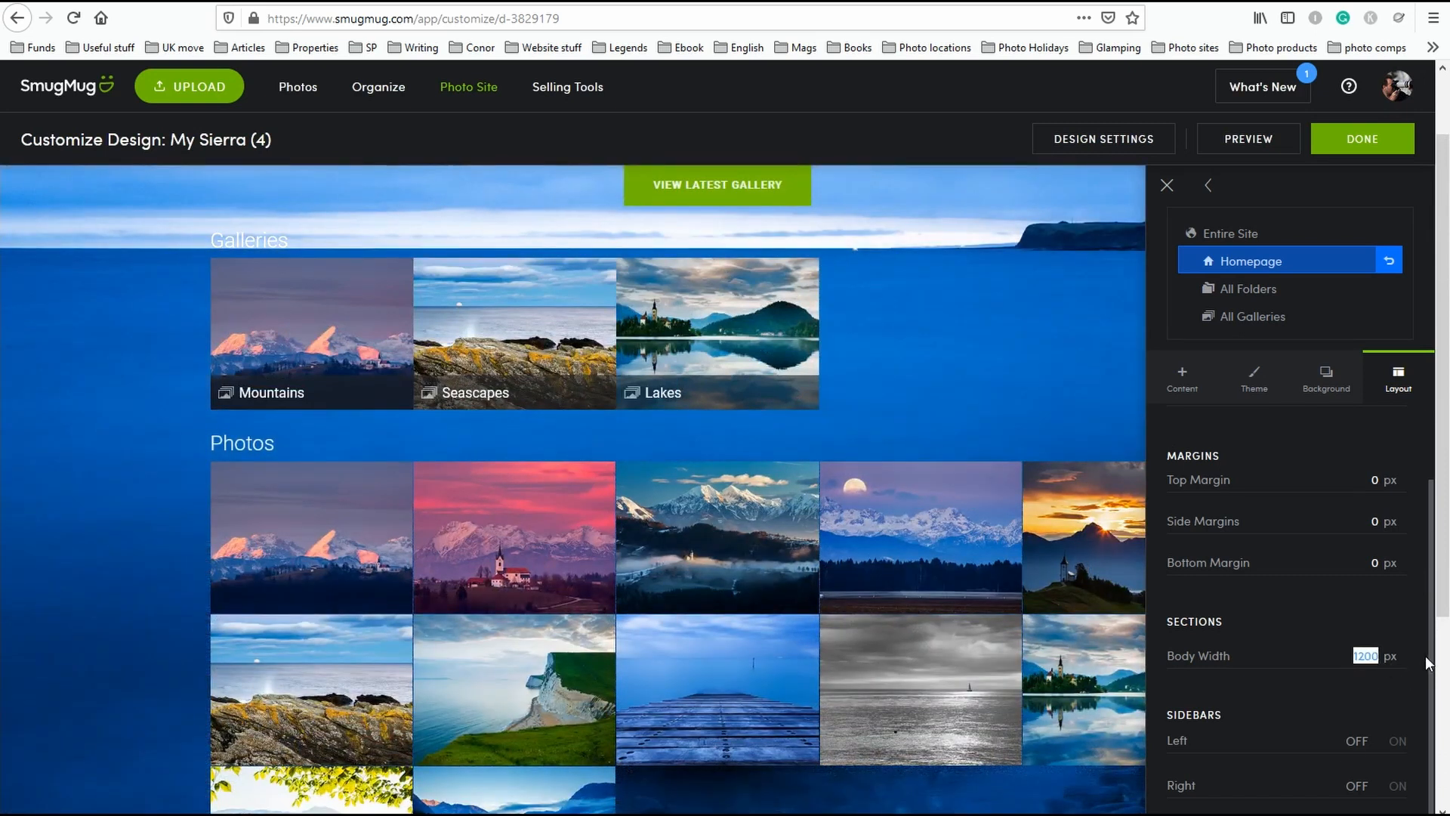
{"action": "type", "text": "800"}
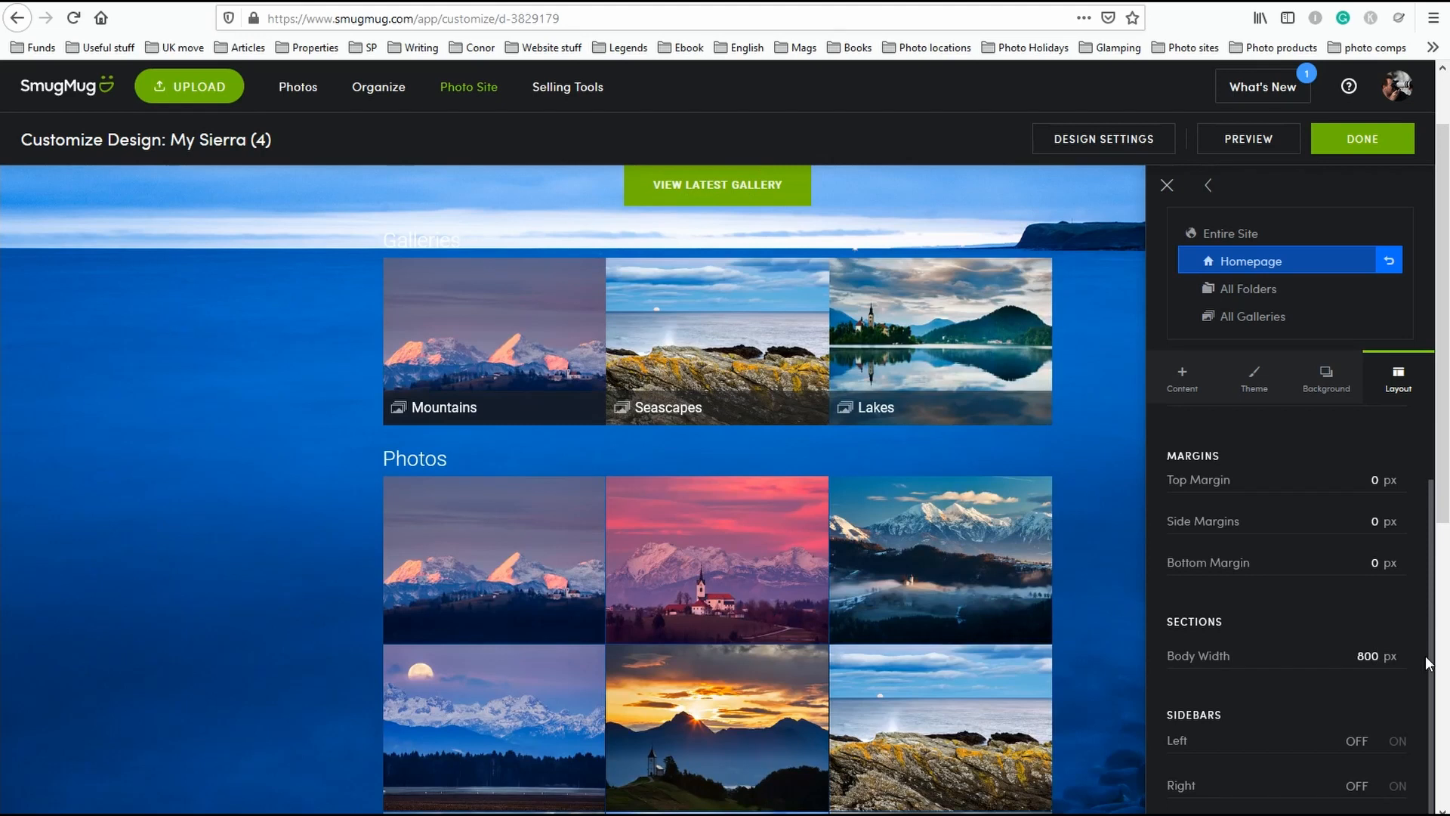
Try a homepage body width of 1000 px and look over the full page with the customization panel closed.
{"action": "key", "text": "BackSpace"}
{"action": "key", "text": "BackSpace"}
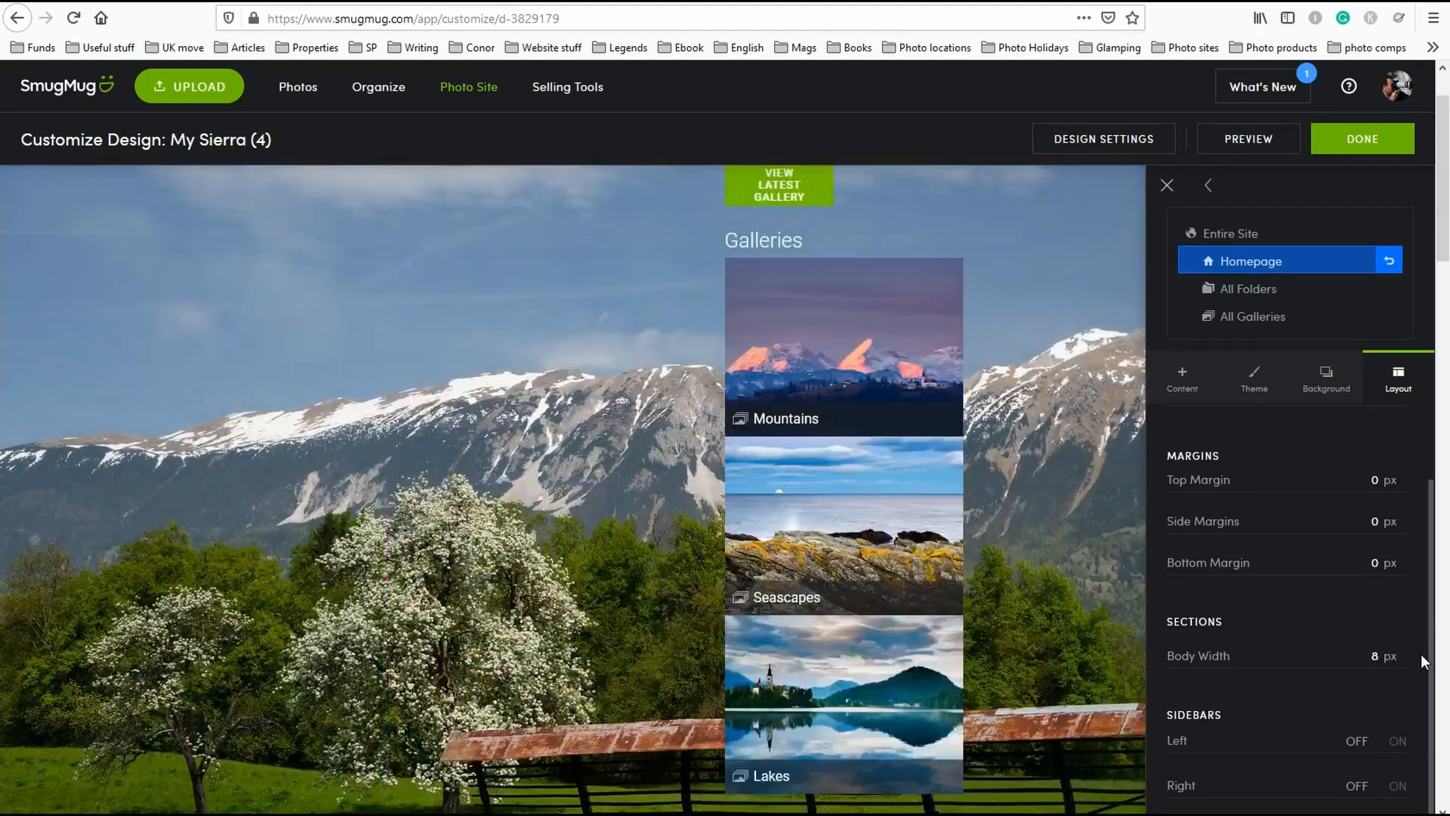
{"action": "key", "text": "BackSpace"}
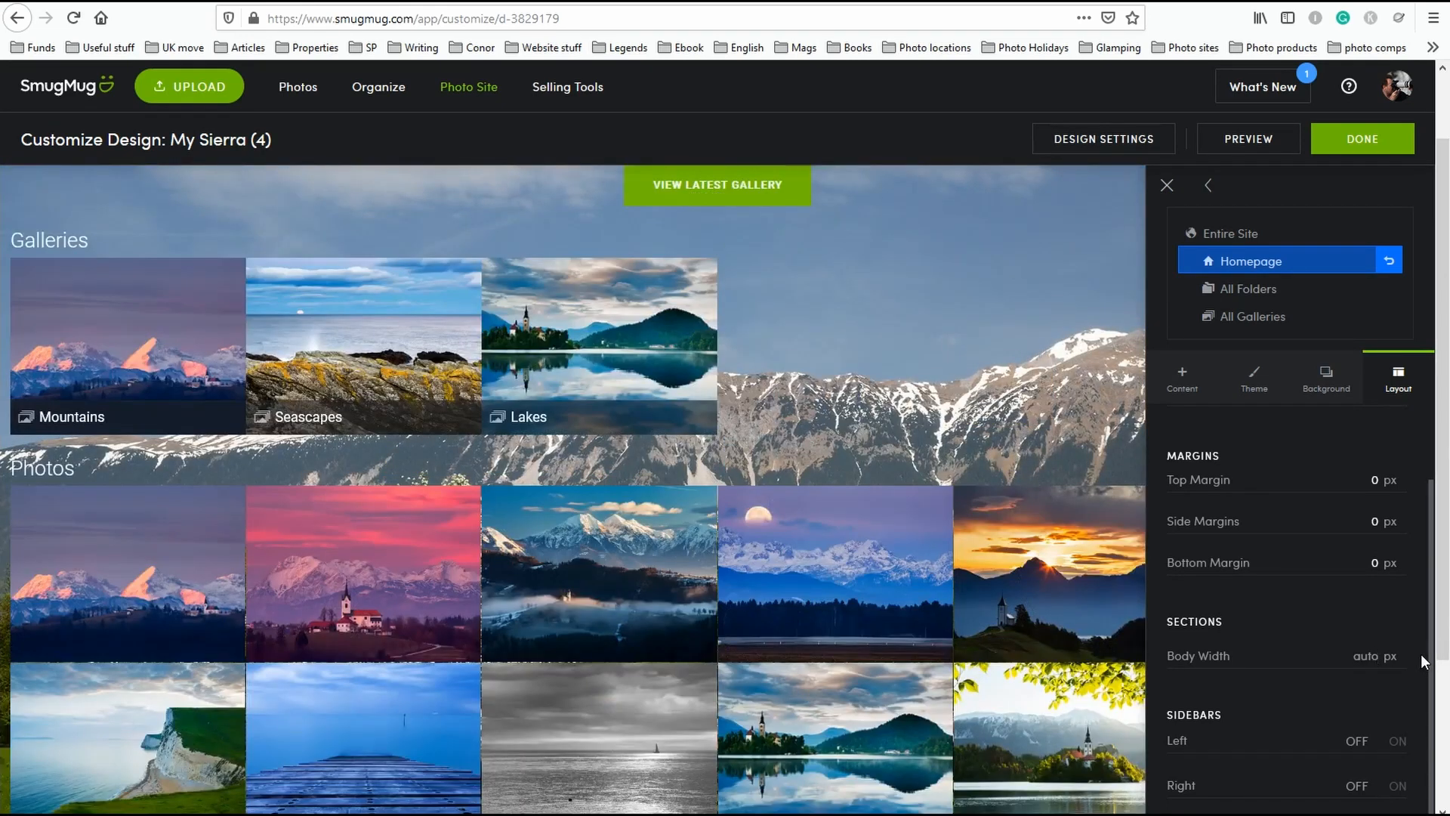
{"action": "type", "text": "1000"}
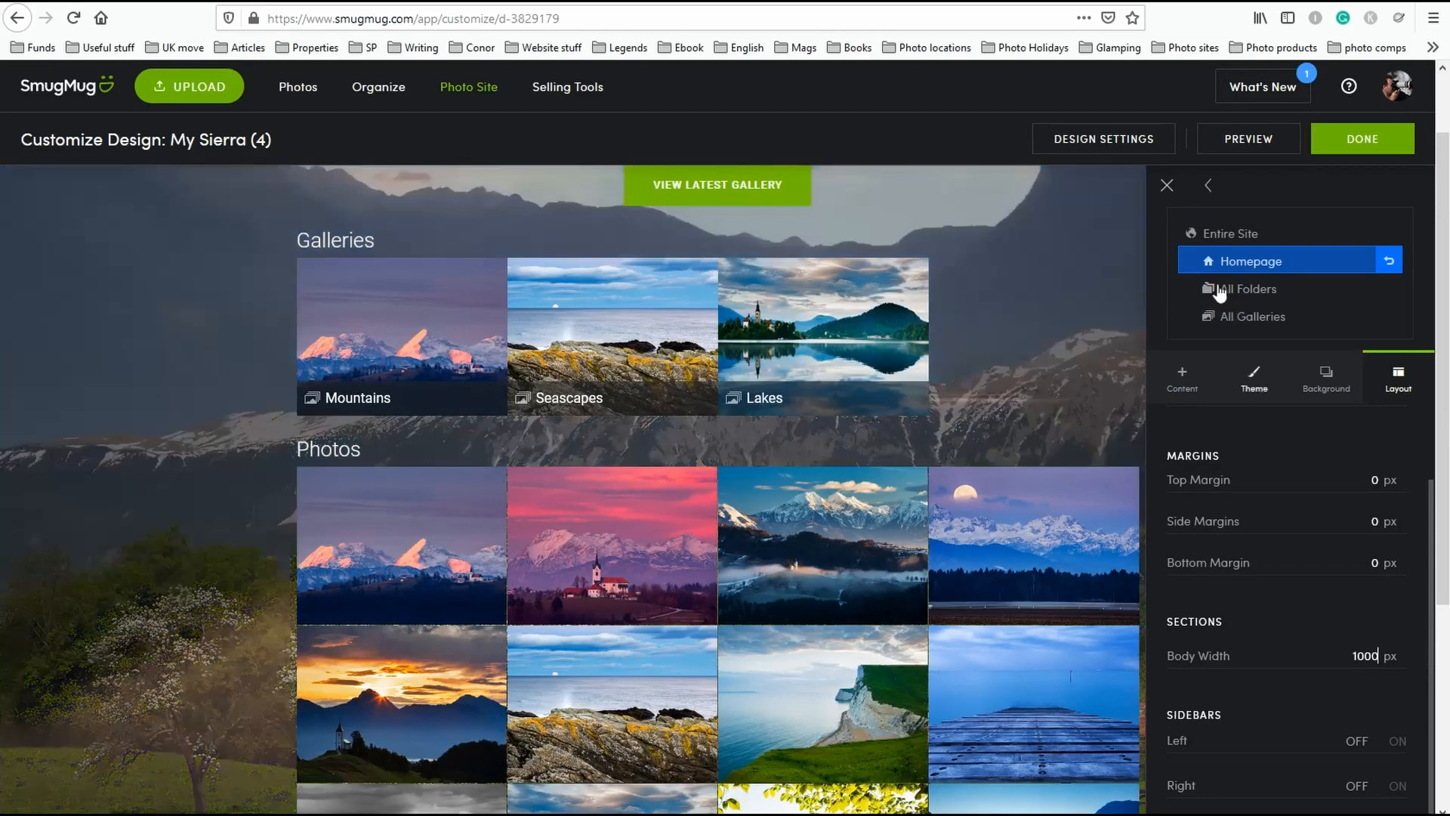
{"action": "left_click", "coordinate": [1167, 186]}
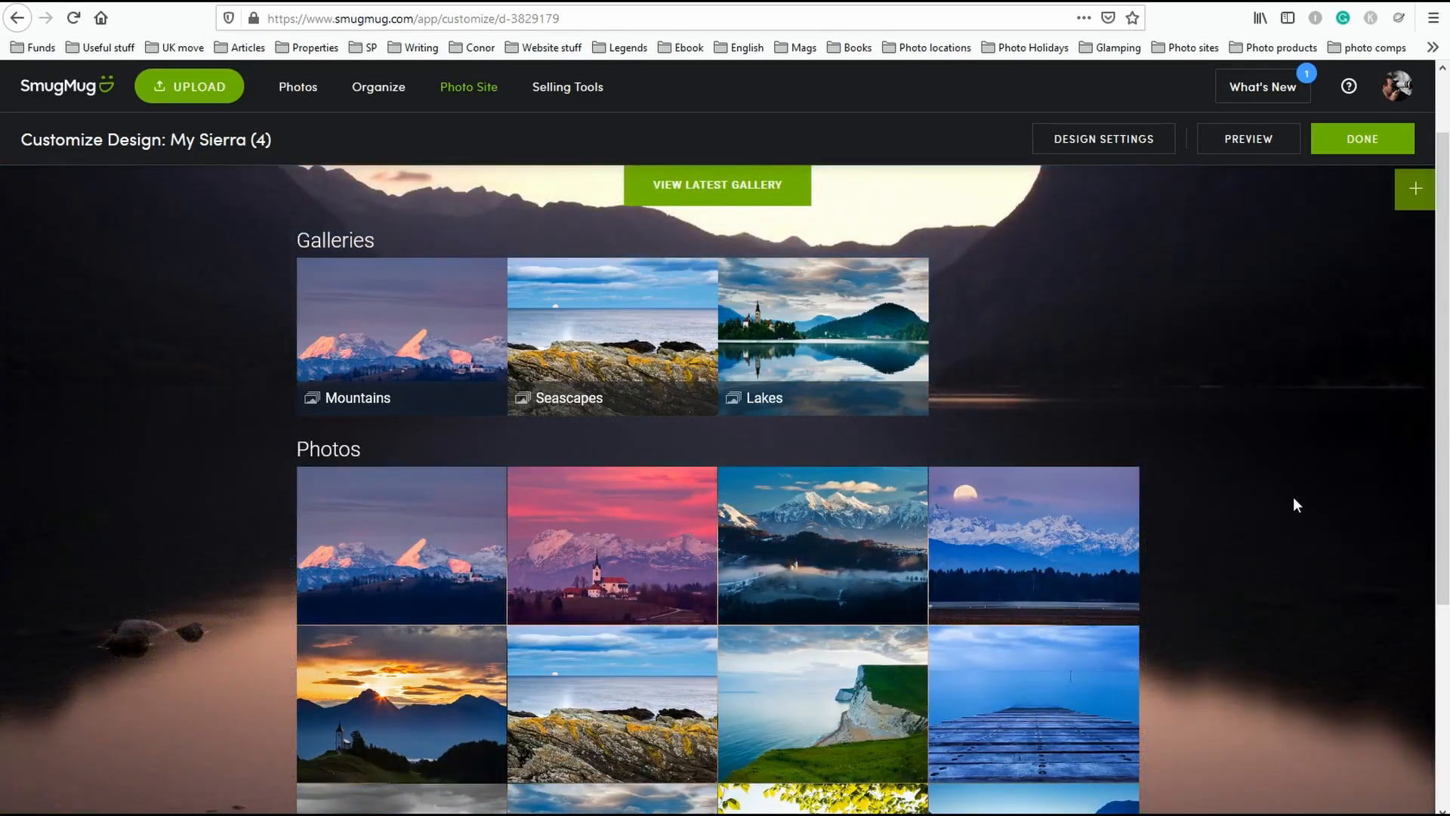
{"action": "scroll", "coordinate": [1297, 504], "scroll_direction": "up", "scroll_amount": 1}
{"action": "scroll", "coordinate": [1301, 498], "scroll_direction": "down", "scroll_amount": 3}
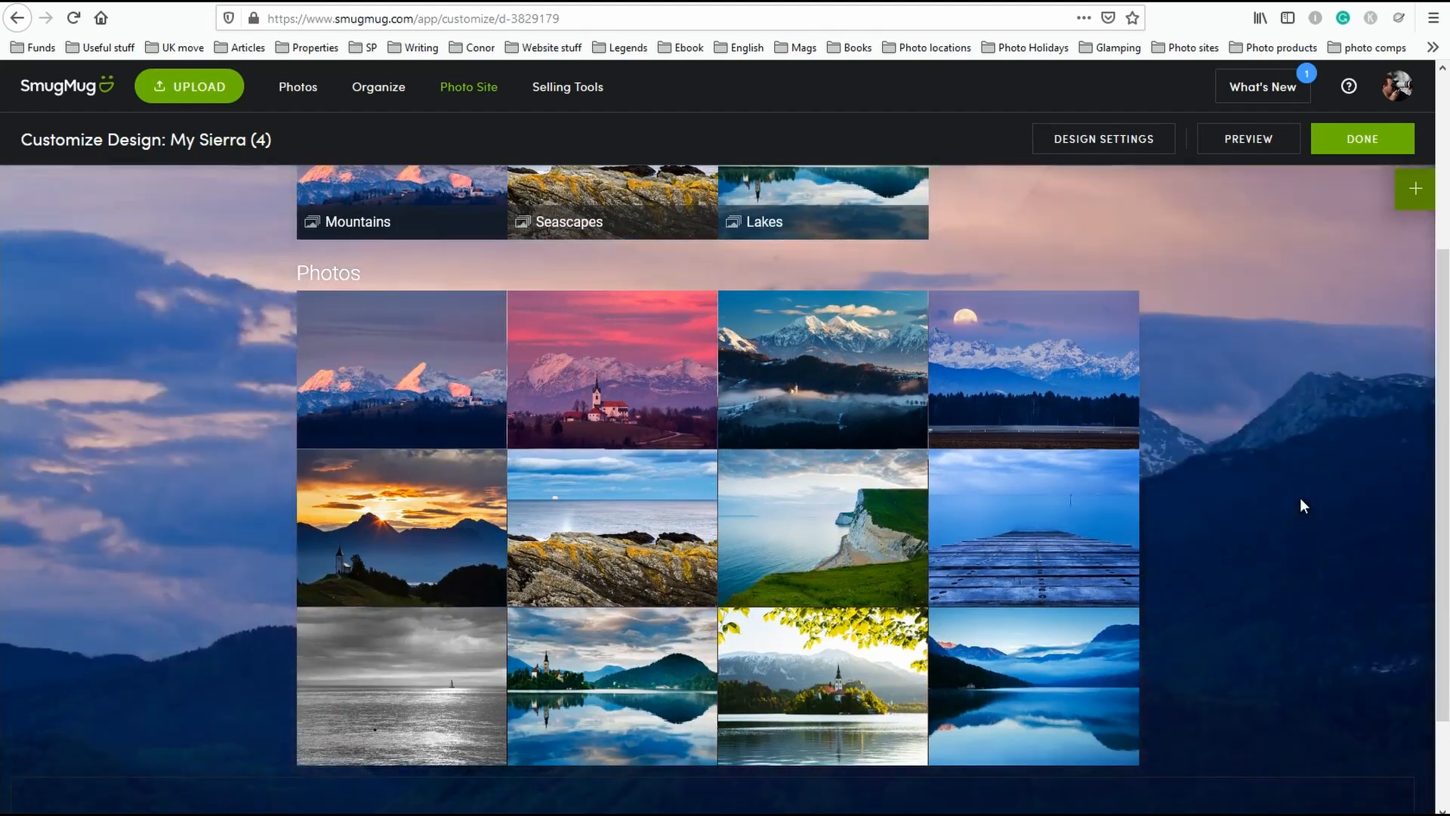
{"action": "scroll", "coordinate": [1300, 504], "scroll_direction": "up", "scroll_amount": 3}
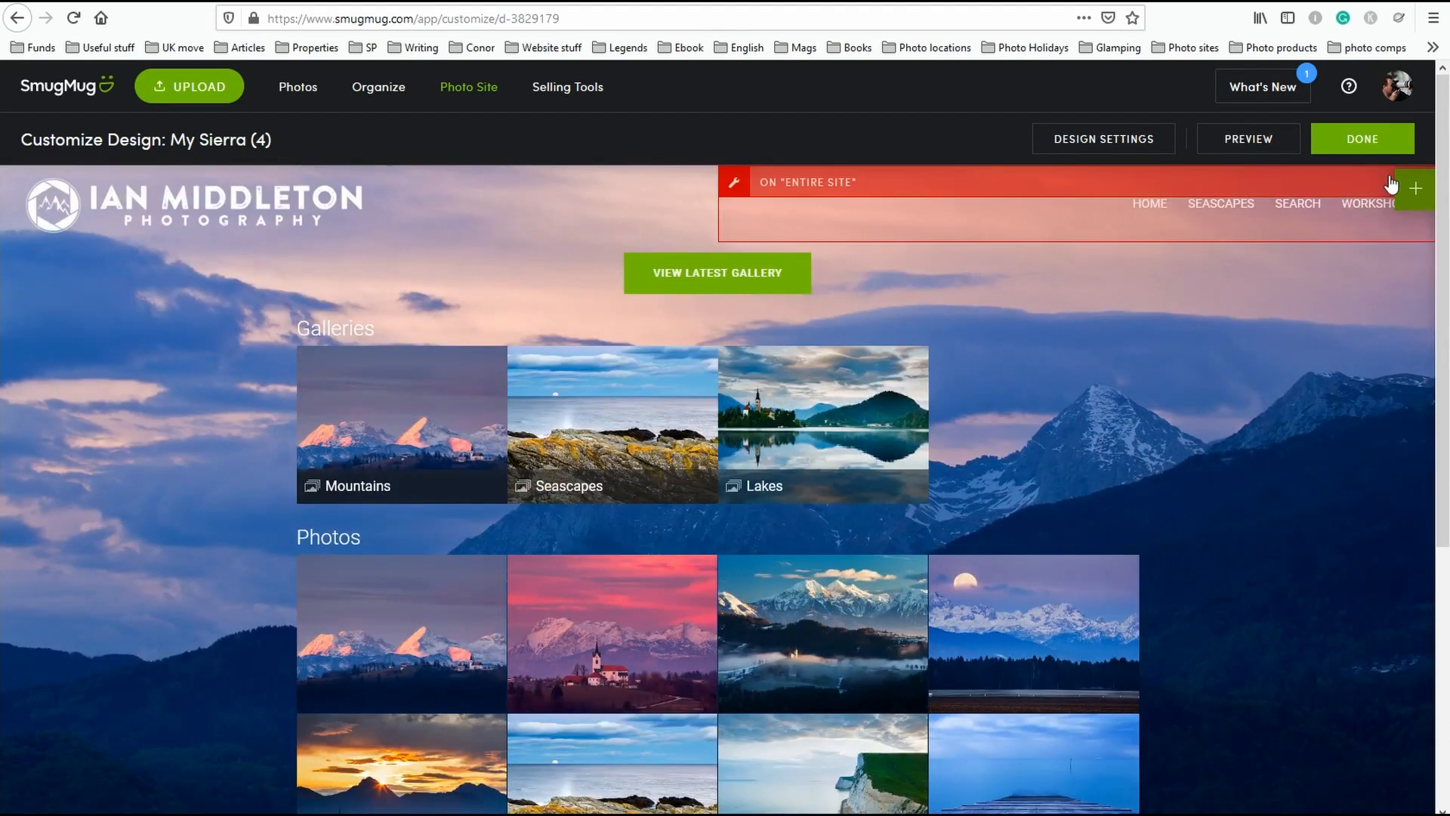
Reopen the customization panel and set the homepage's body width back to 1200 px.
{"action": "left_click", "coordinate": [1413, 187]}
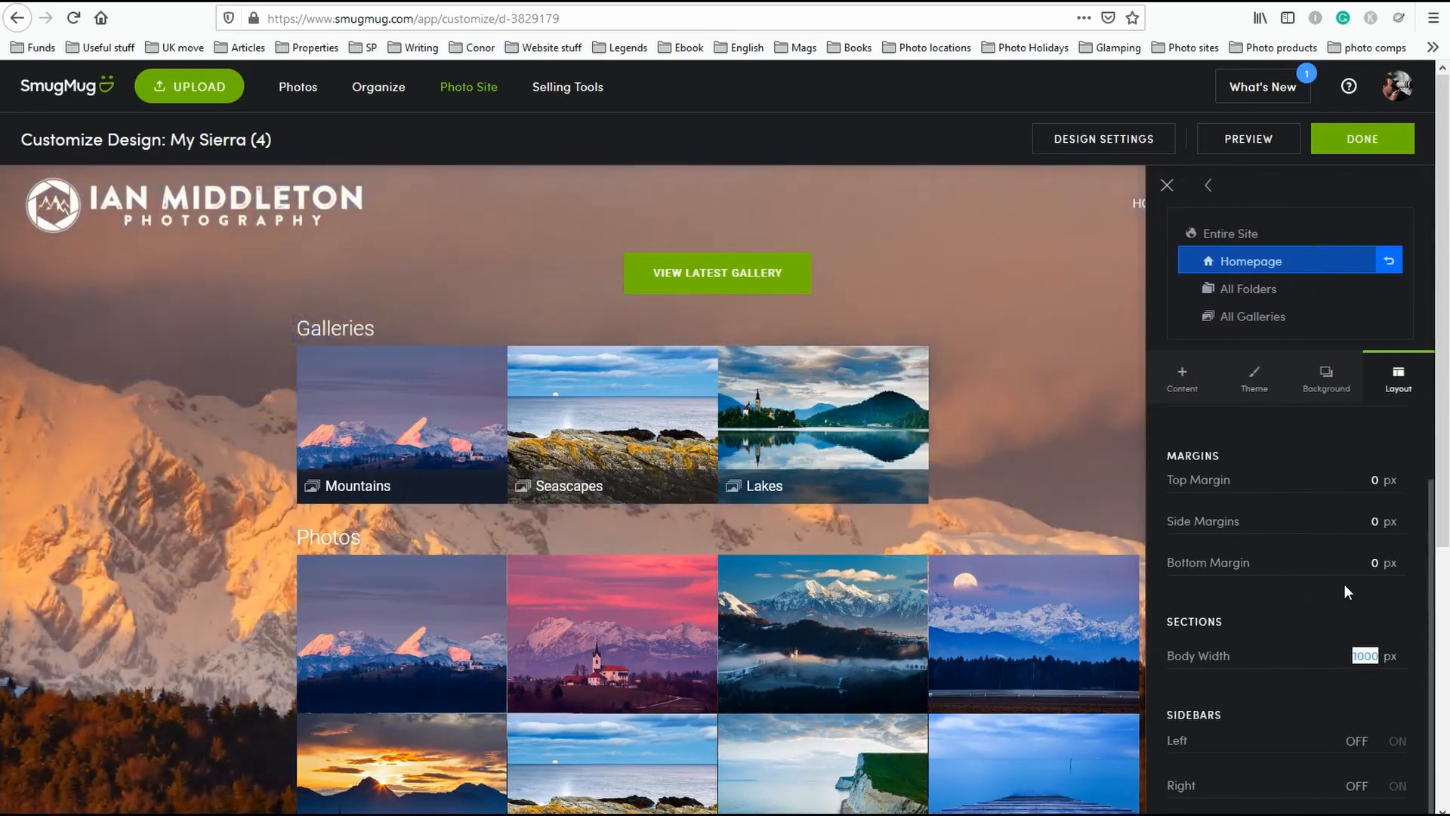
{"action": "type", "text": "120"}
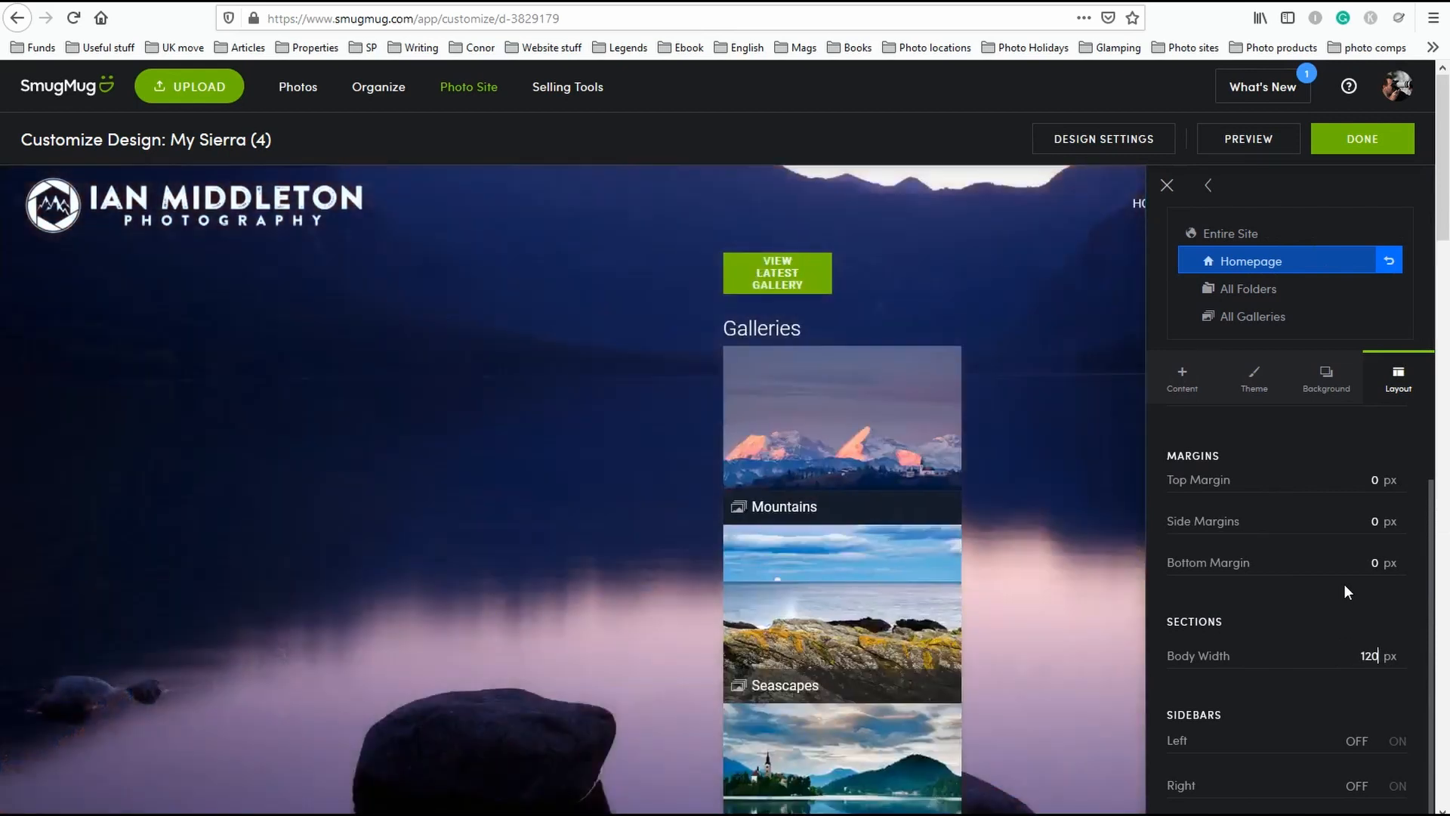
{"action": "type", "text": "0"}
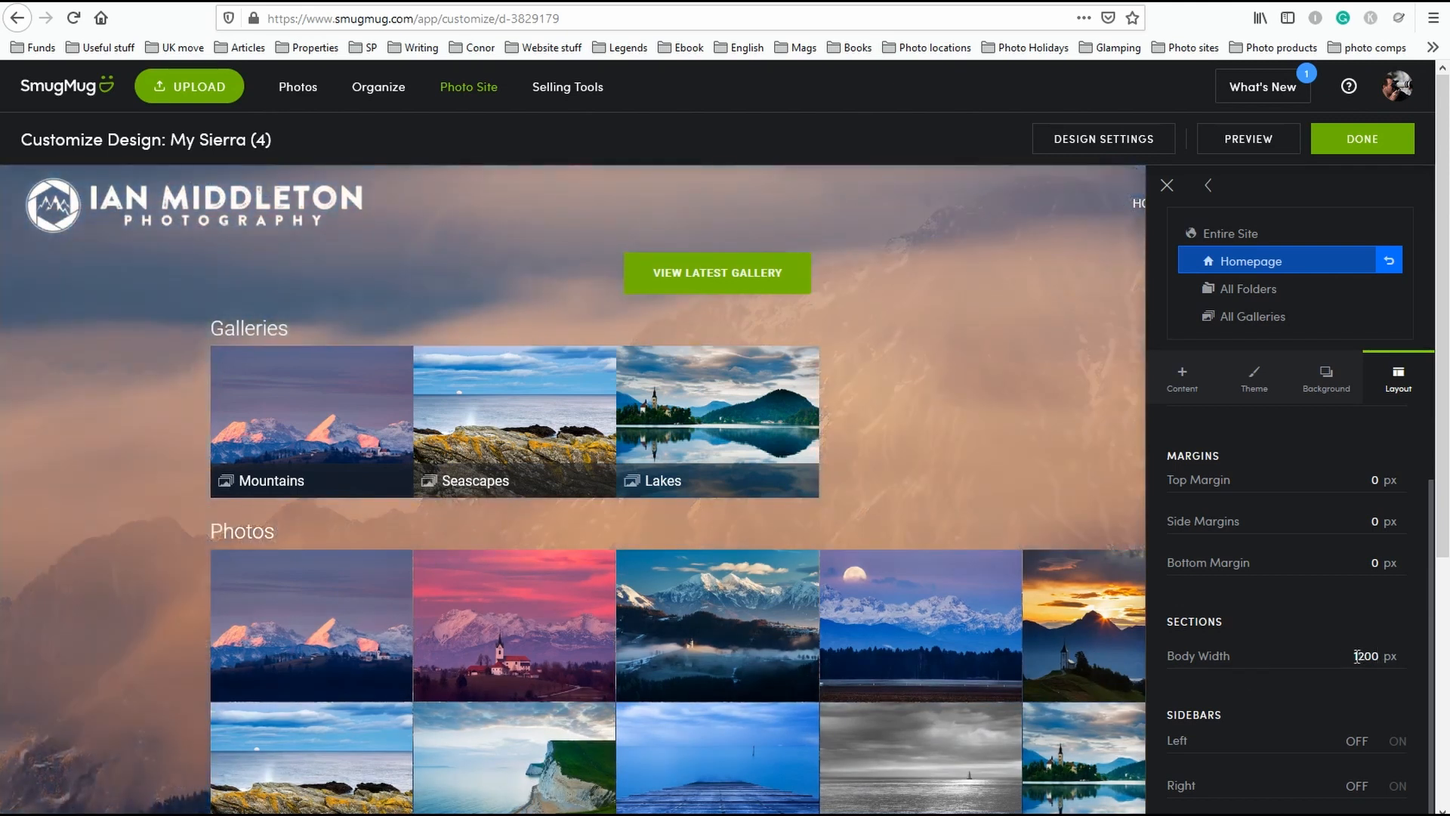
Try a narrow homepage body width of 600 px and view the page with the customization panel closed.
{"action": "left_click_drag", "start_coordinate": [1356, 655], "coordinate": [1389, 651]}
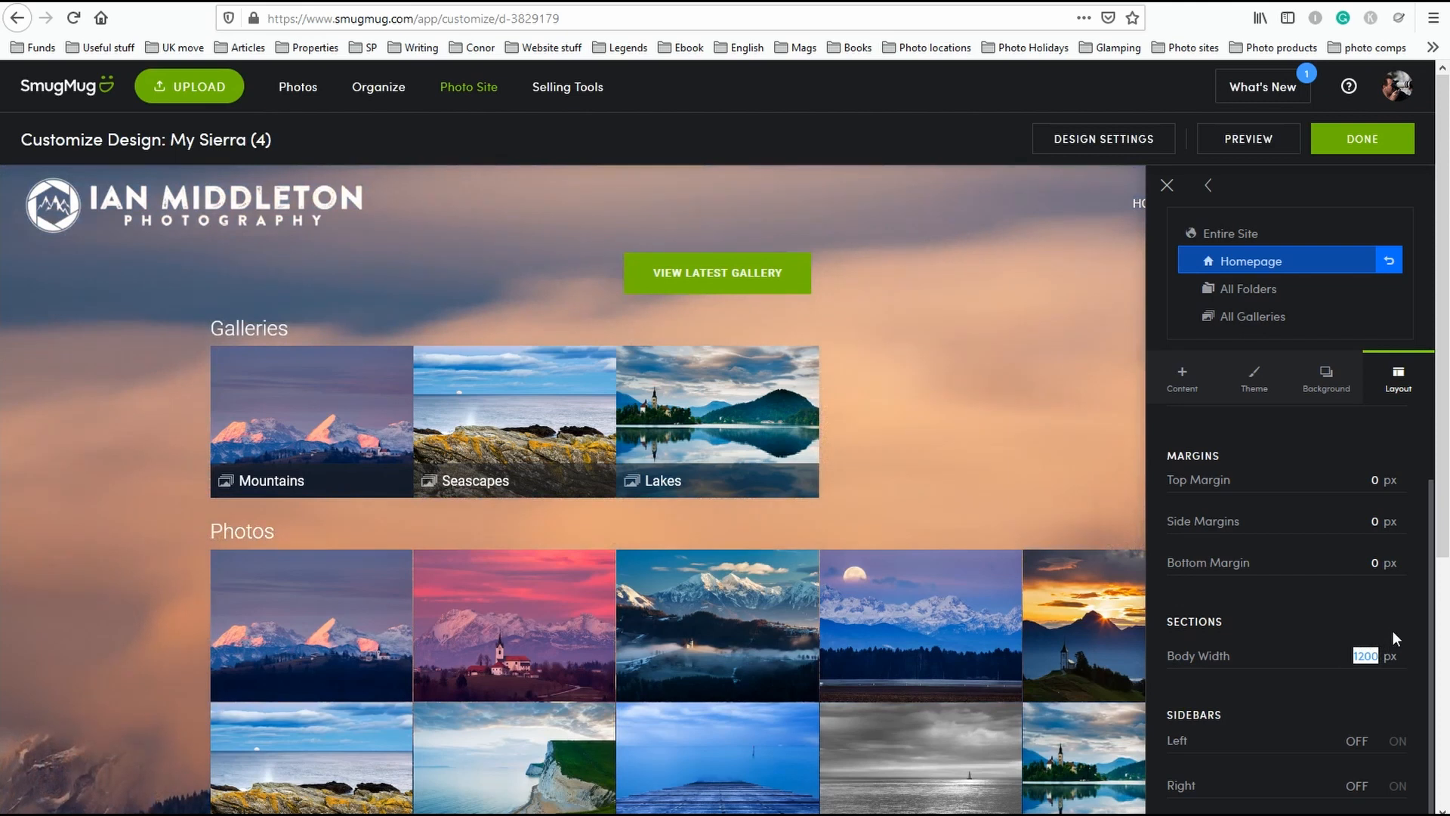
{"action": "type", "text": "600"}
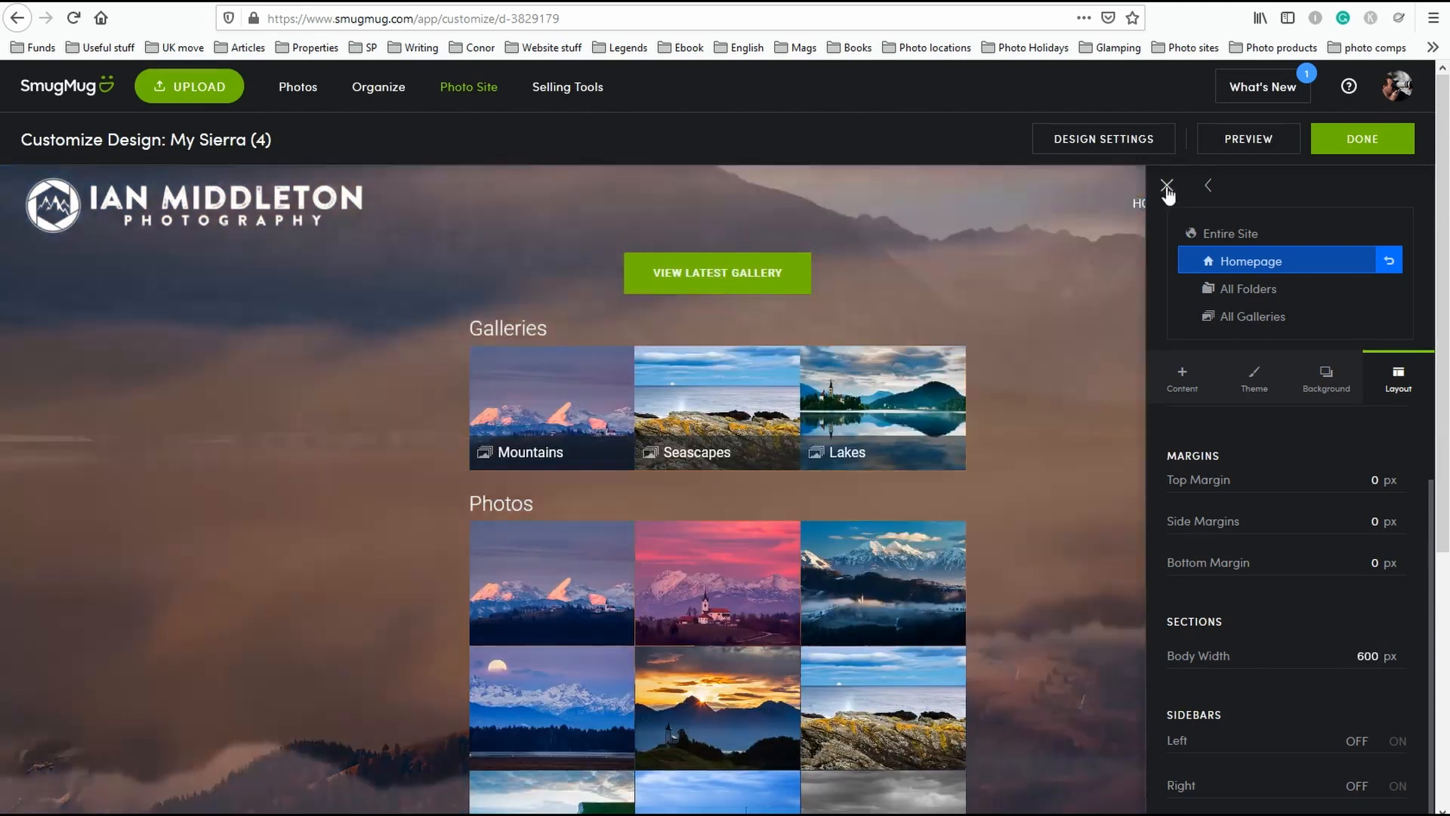
{"action": "left_click", "coordinate": [1167, 186]}
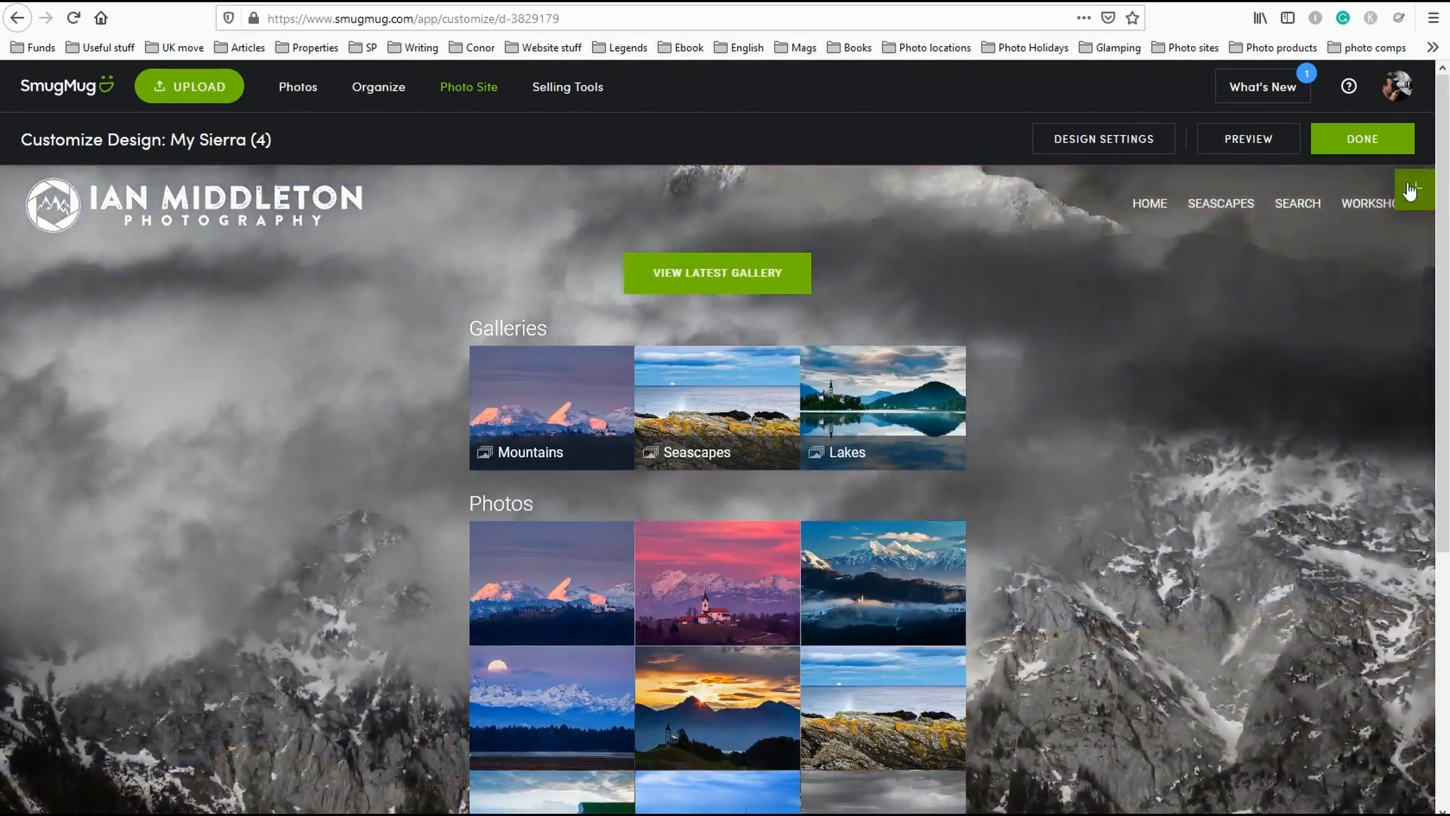
Restore the homepage's body width to 1200 px and check the spread of galleries and photos.
{"action": "left_click", "coordinate": [1410, 192]}
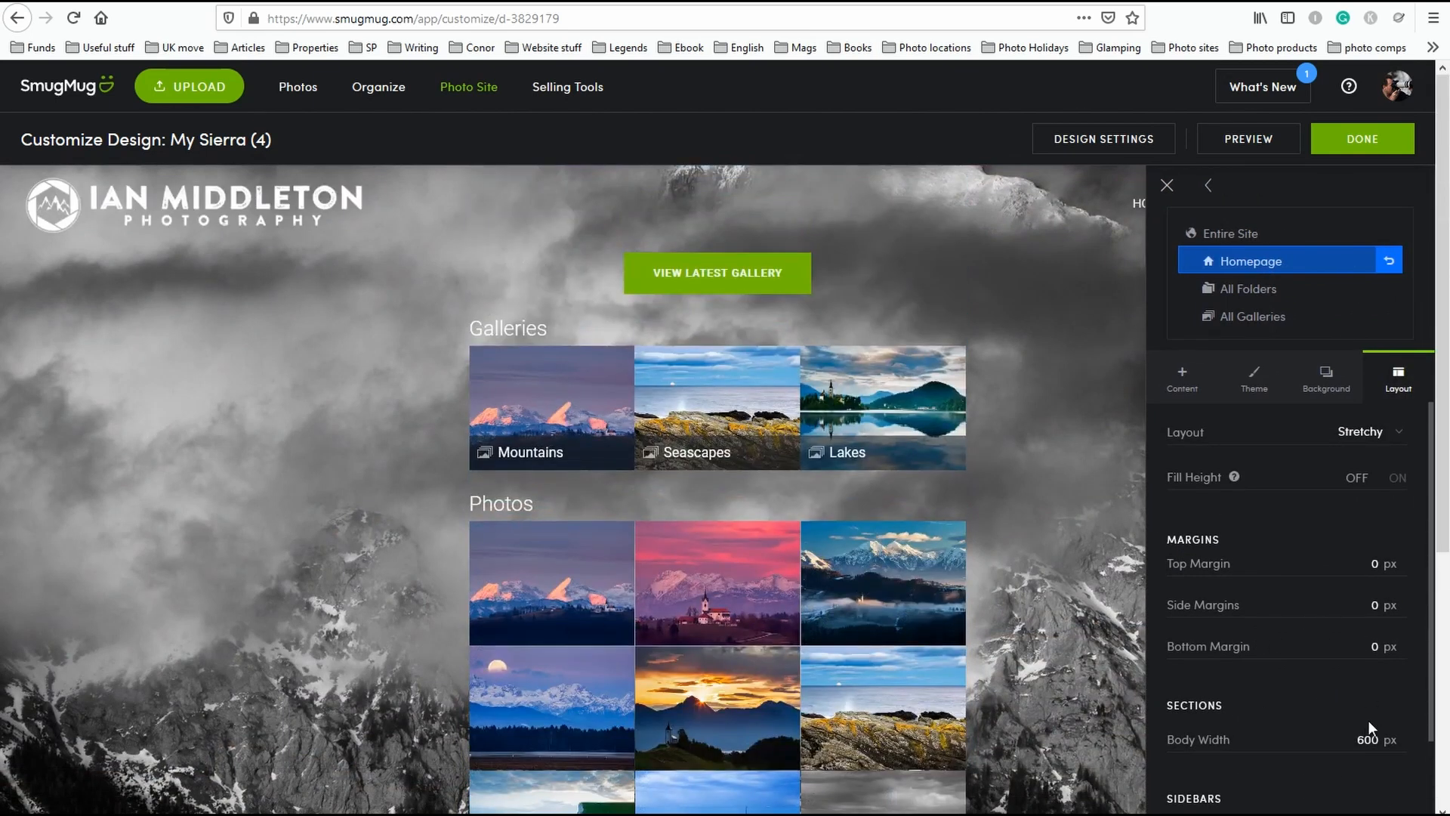
{"action": "left_click_drag", "start_coordinate": [1362, 740], "coordinate": [1402, 738]}
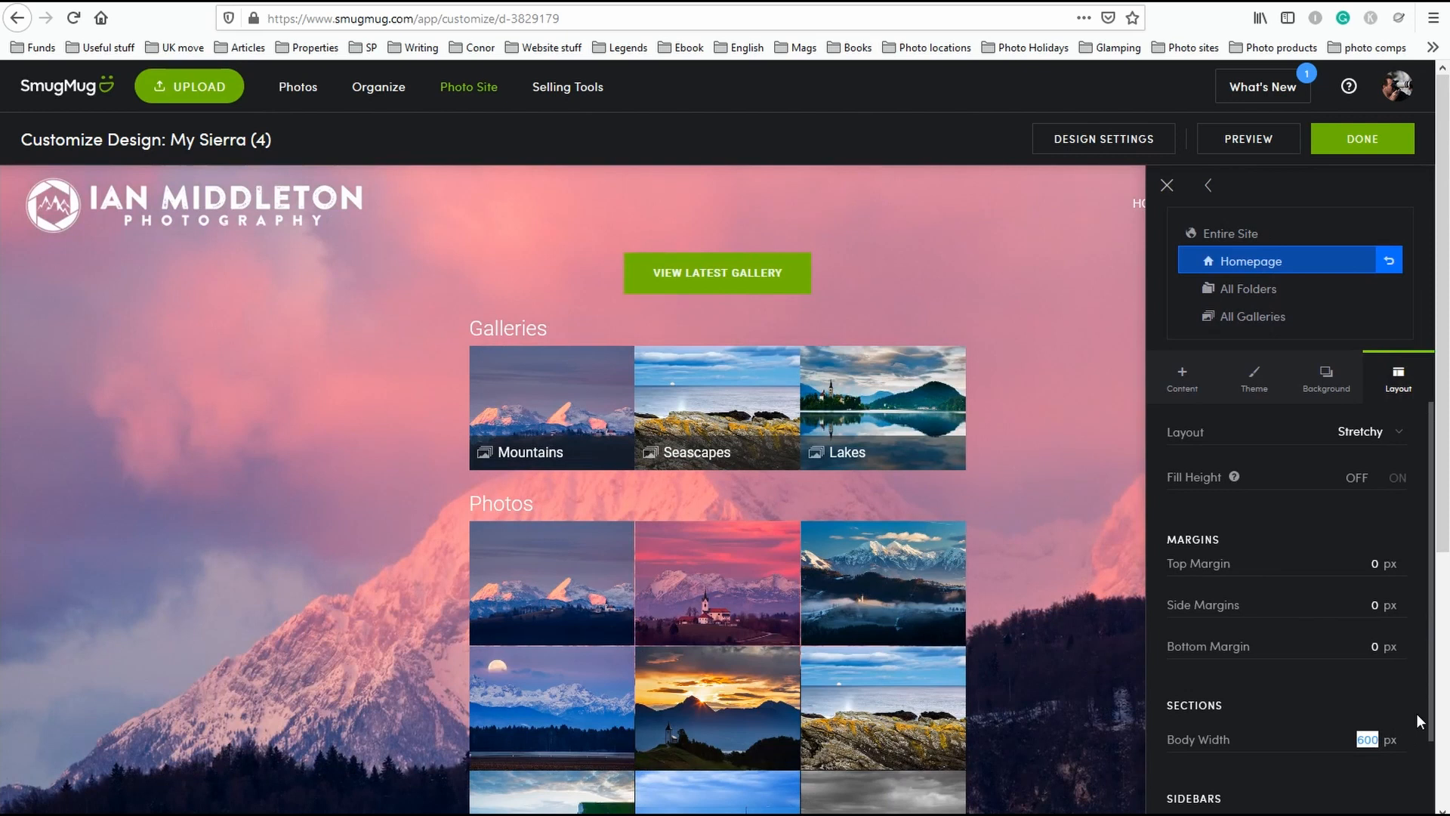
{"action": "type", "text": "1200"}
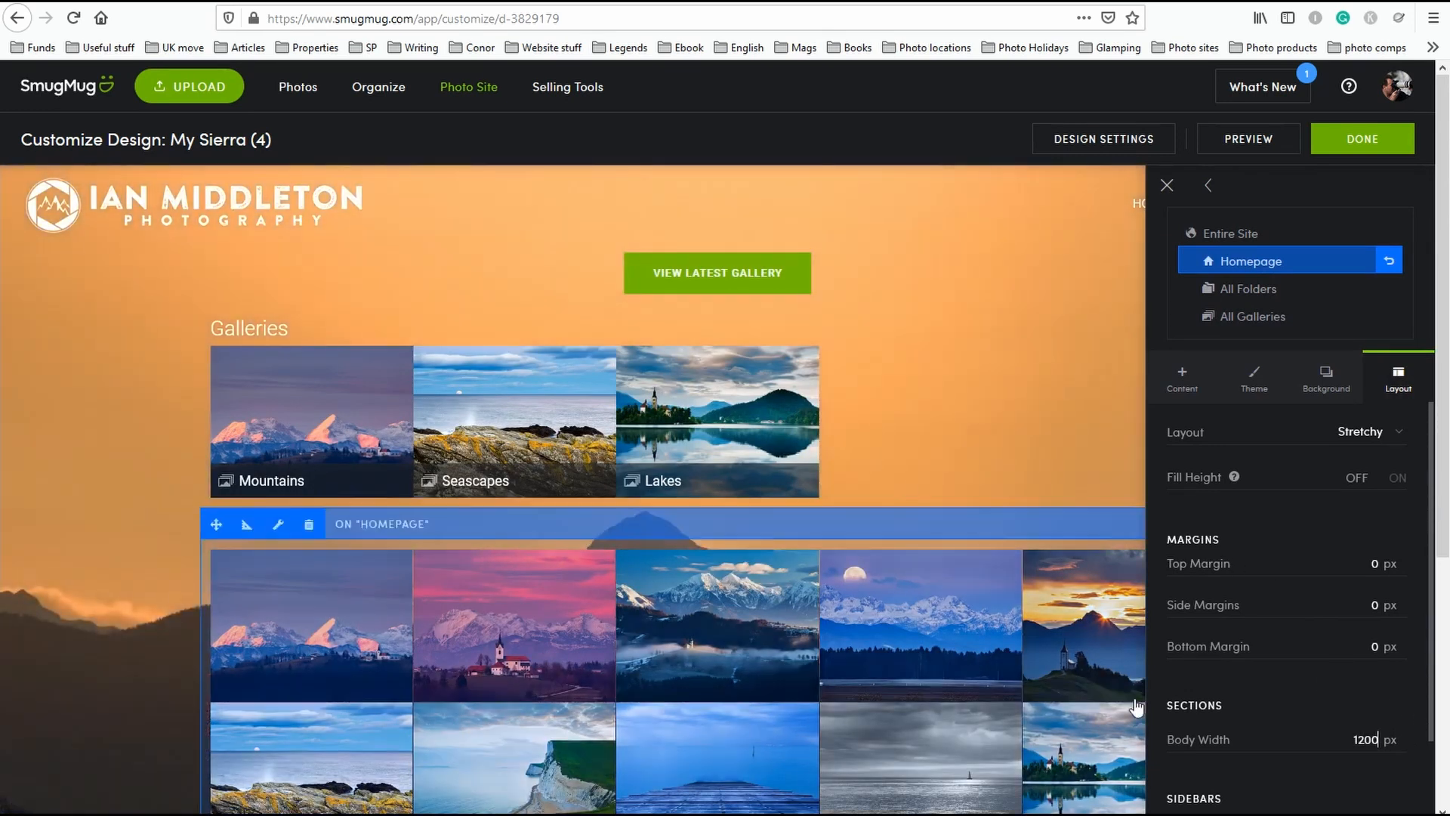
{"action": "scroll", "coordinate": [1258, 695], "scroll_direction": "down", "scroll_amount": 2}
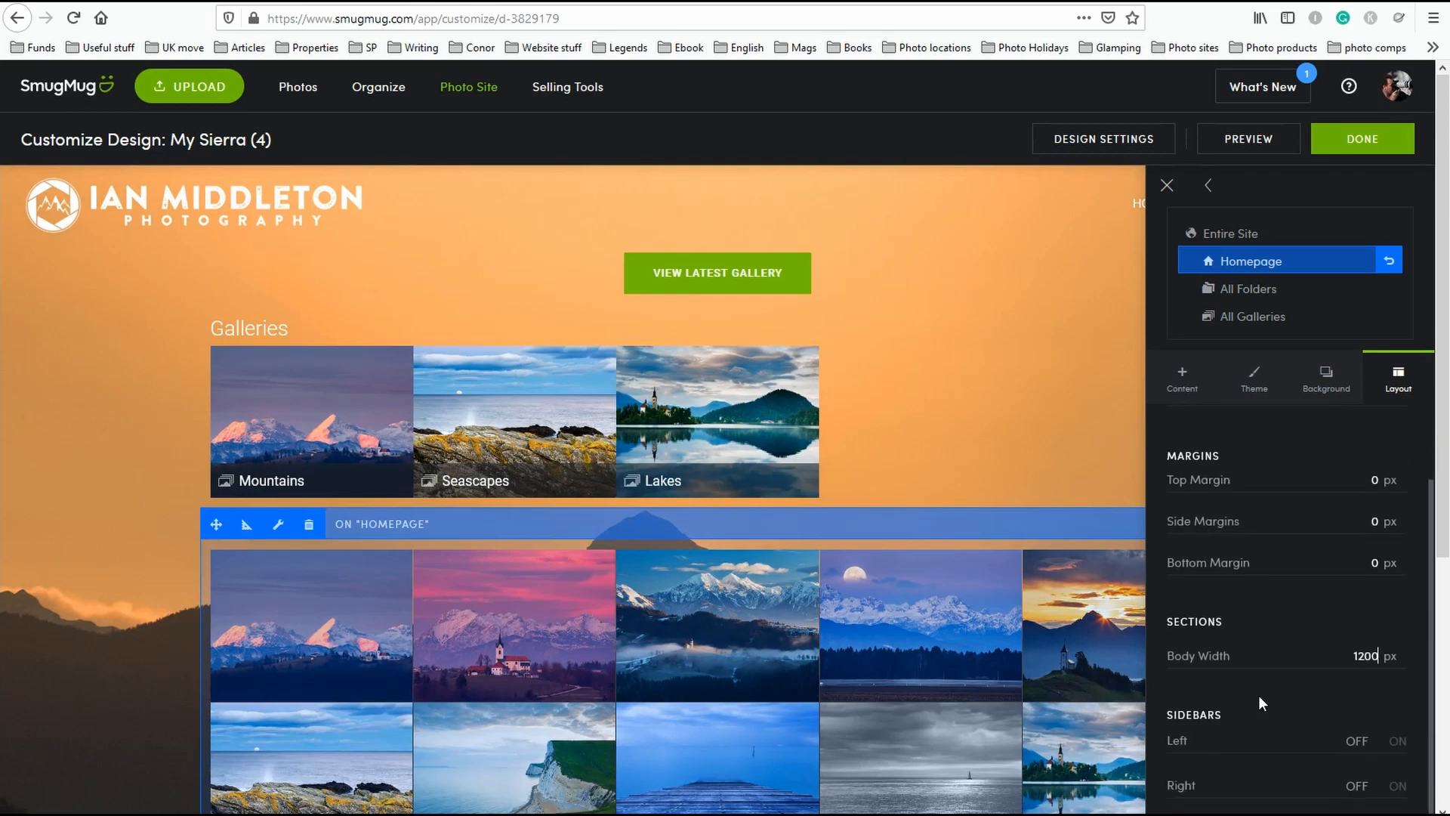
{"action": "scroll", "coordinate": [1258, 695], "scroll_direction": "down", "scroll_amount": 3}
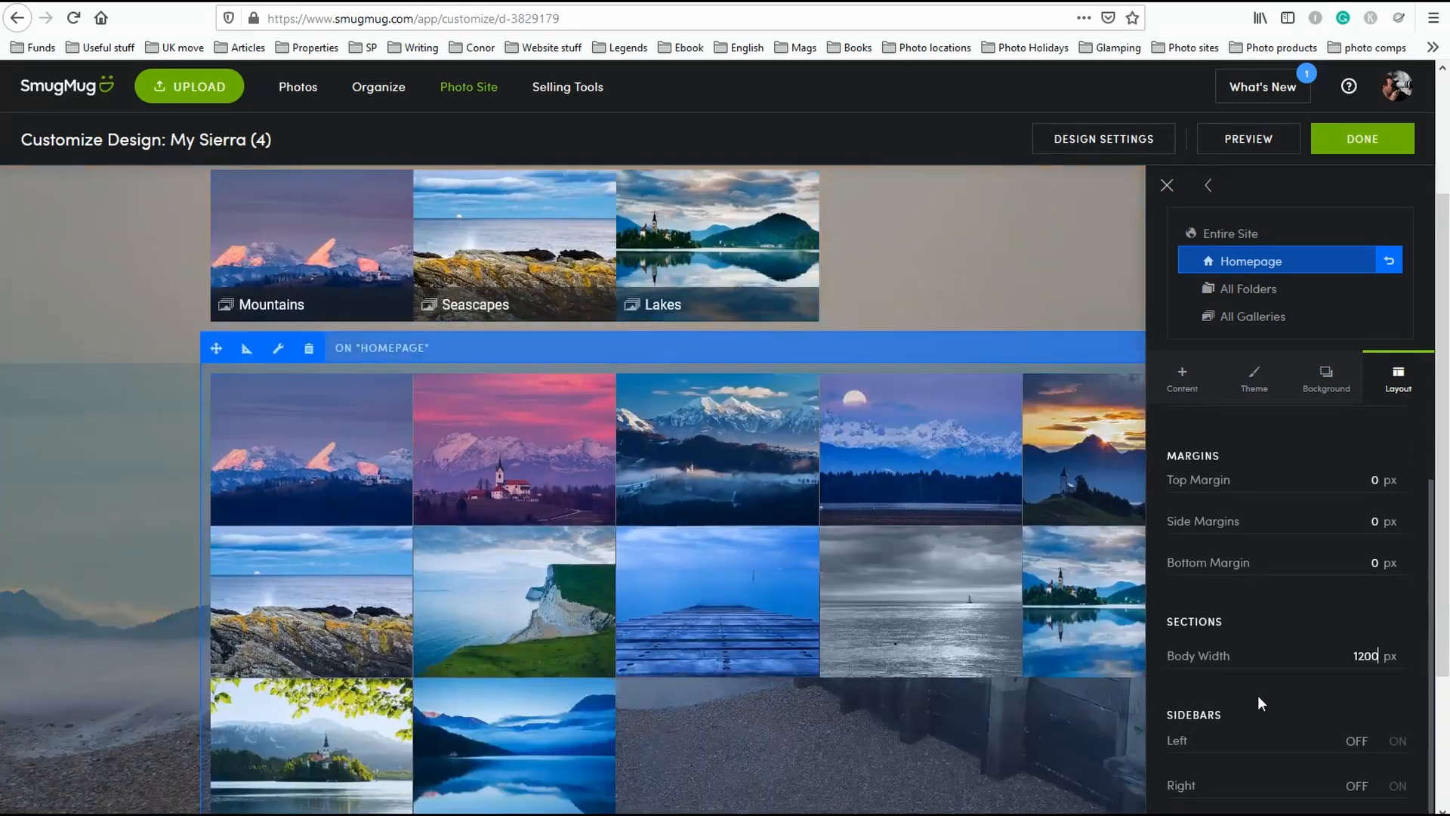
{"action": "scroll", "coordinate": [1257, 695], "scroll_direction": "up", "scroll_amount": 2}
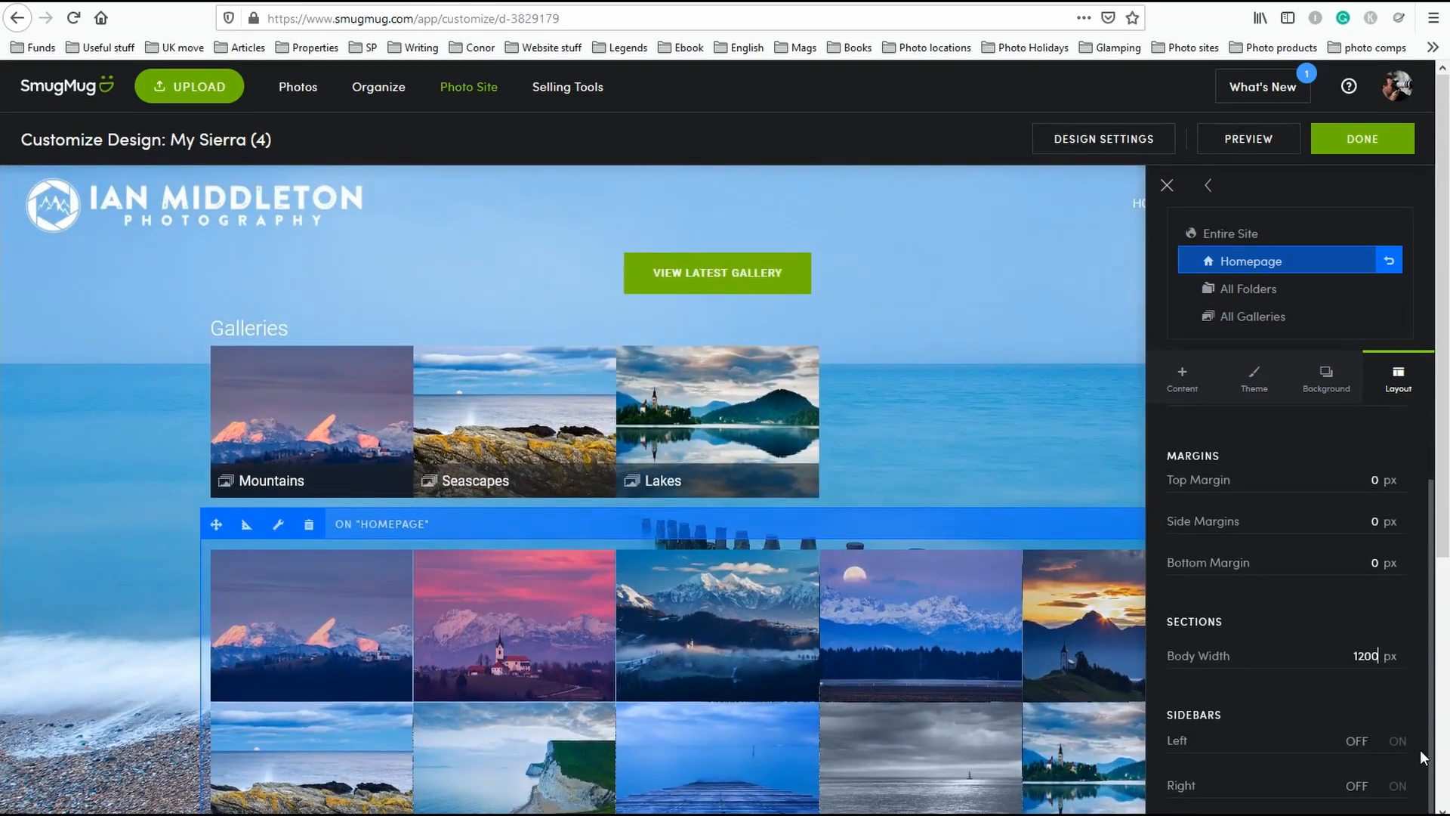
Turn on both the left and right sidebars for the homepage and check the resulting page.
{"action": "left_click", "coordinate": [1397, 742]}
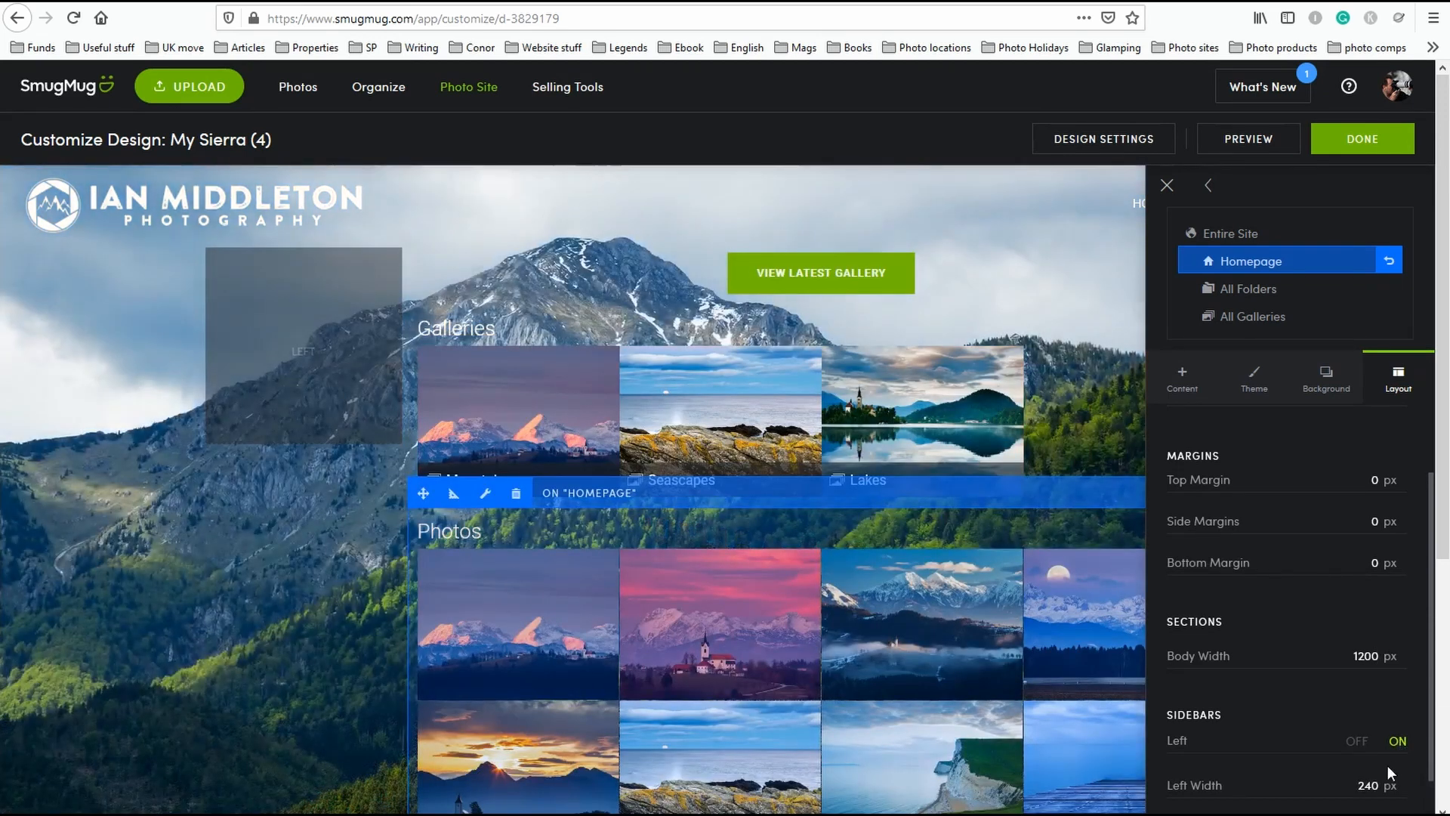
{"action": "scroll", "coordinate": [1385, 754], "scroll_direction": "down", "scroll_amount": 1}
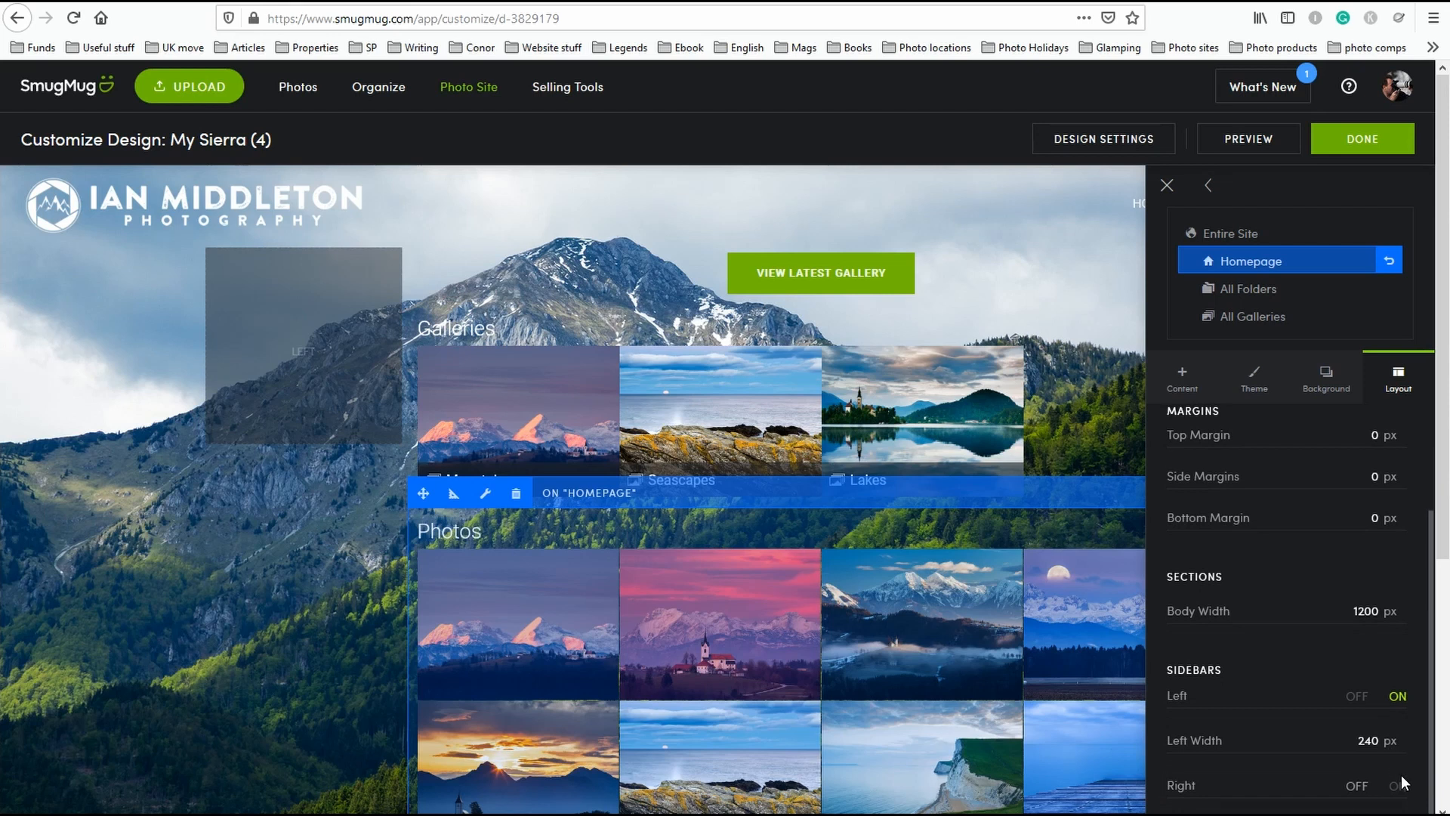
{"action": "left_click", "coordinate": [1398, 787]}
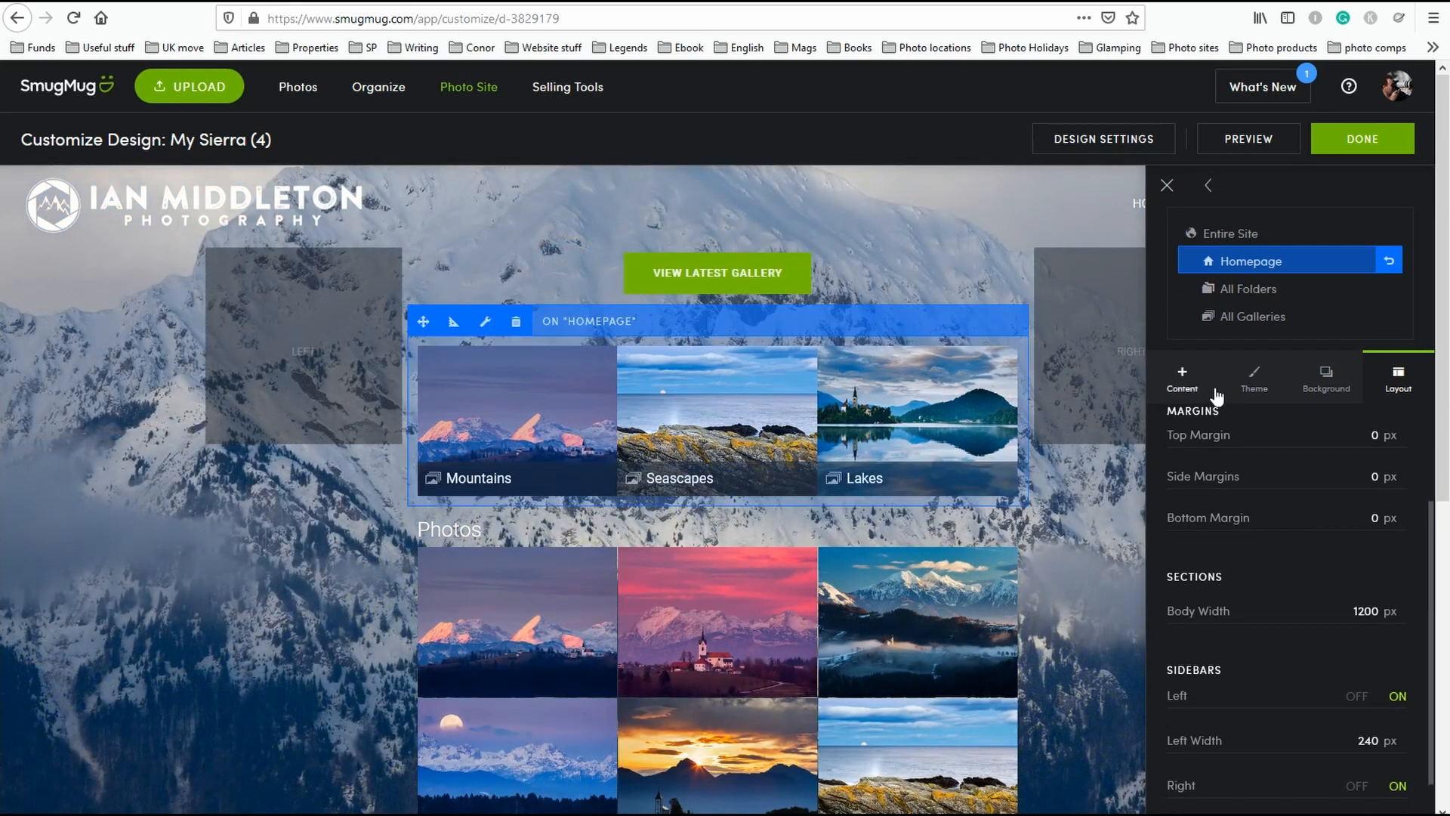
{"action": "left_click", "coordinate": [1446, 531]}
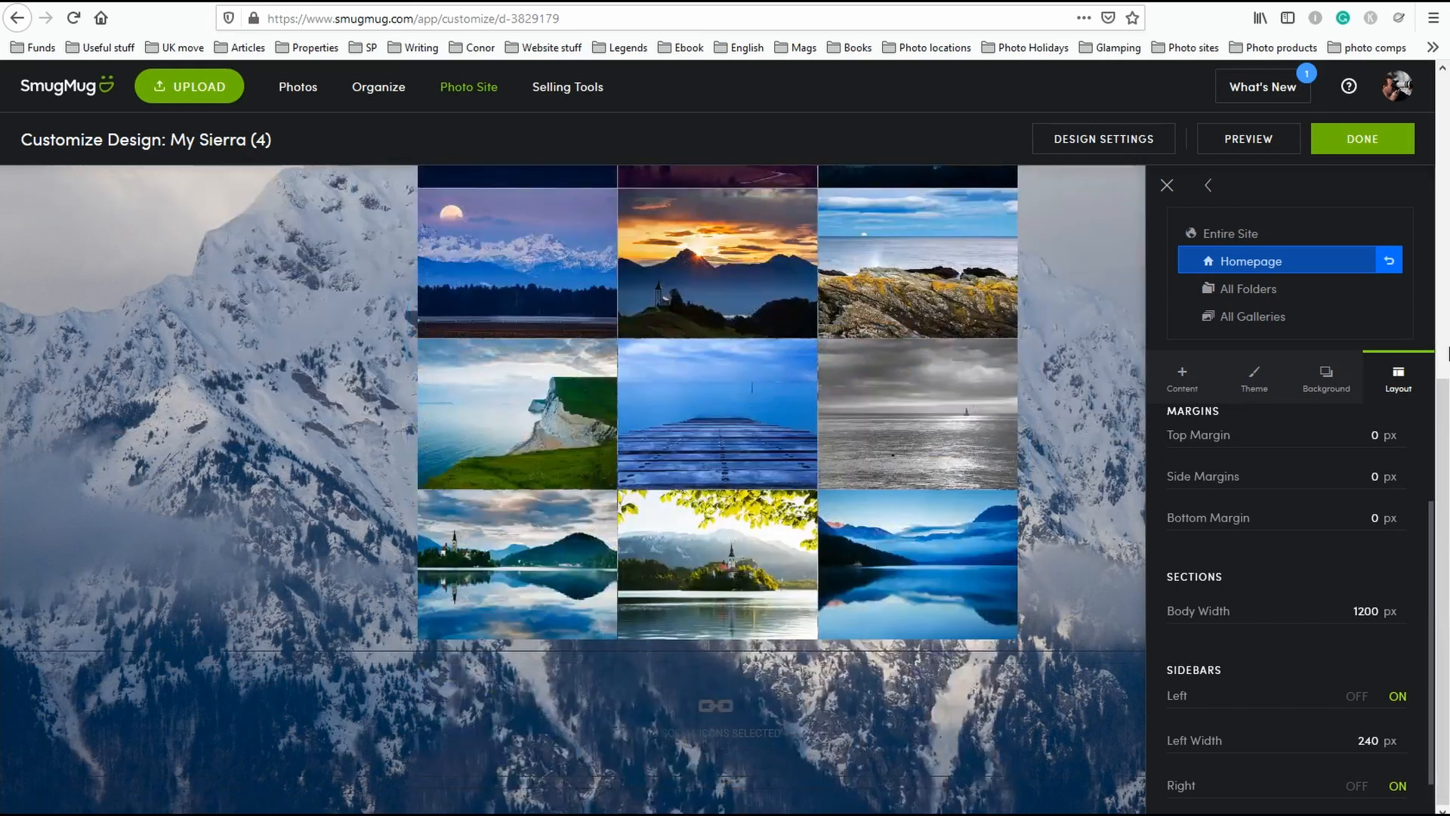
{"action": "left_click", "coordinate": [1444, 366]}
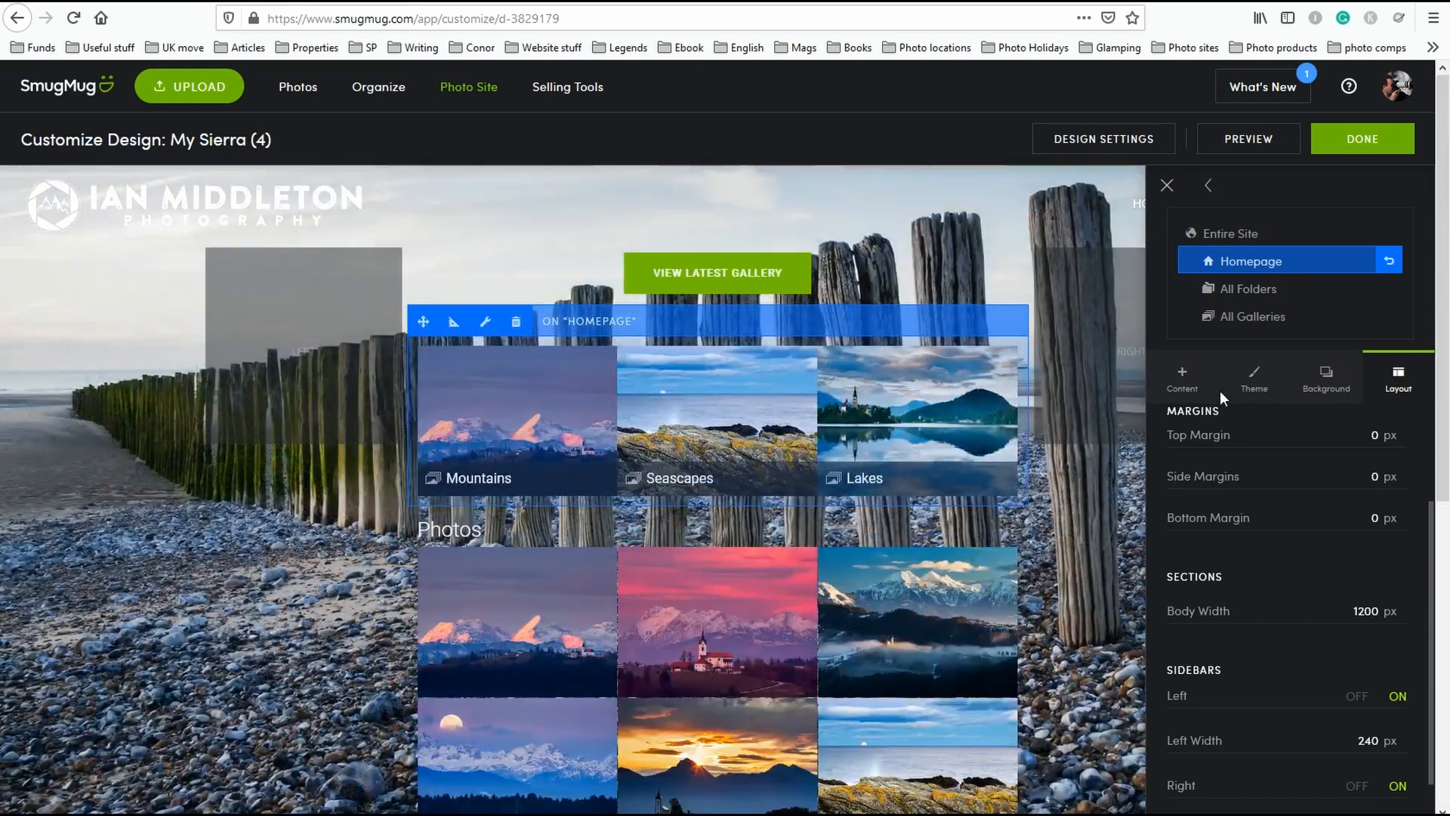
Add a YouTube video content block to the homepage's left sidebar.
{"action": "left_click", "coordinate": [1177, 376]}
{"action": "scroll", "coordinate": [1299, 595], "scroll_direction": "down", "scroll_amount": 3}
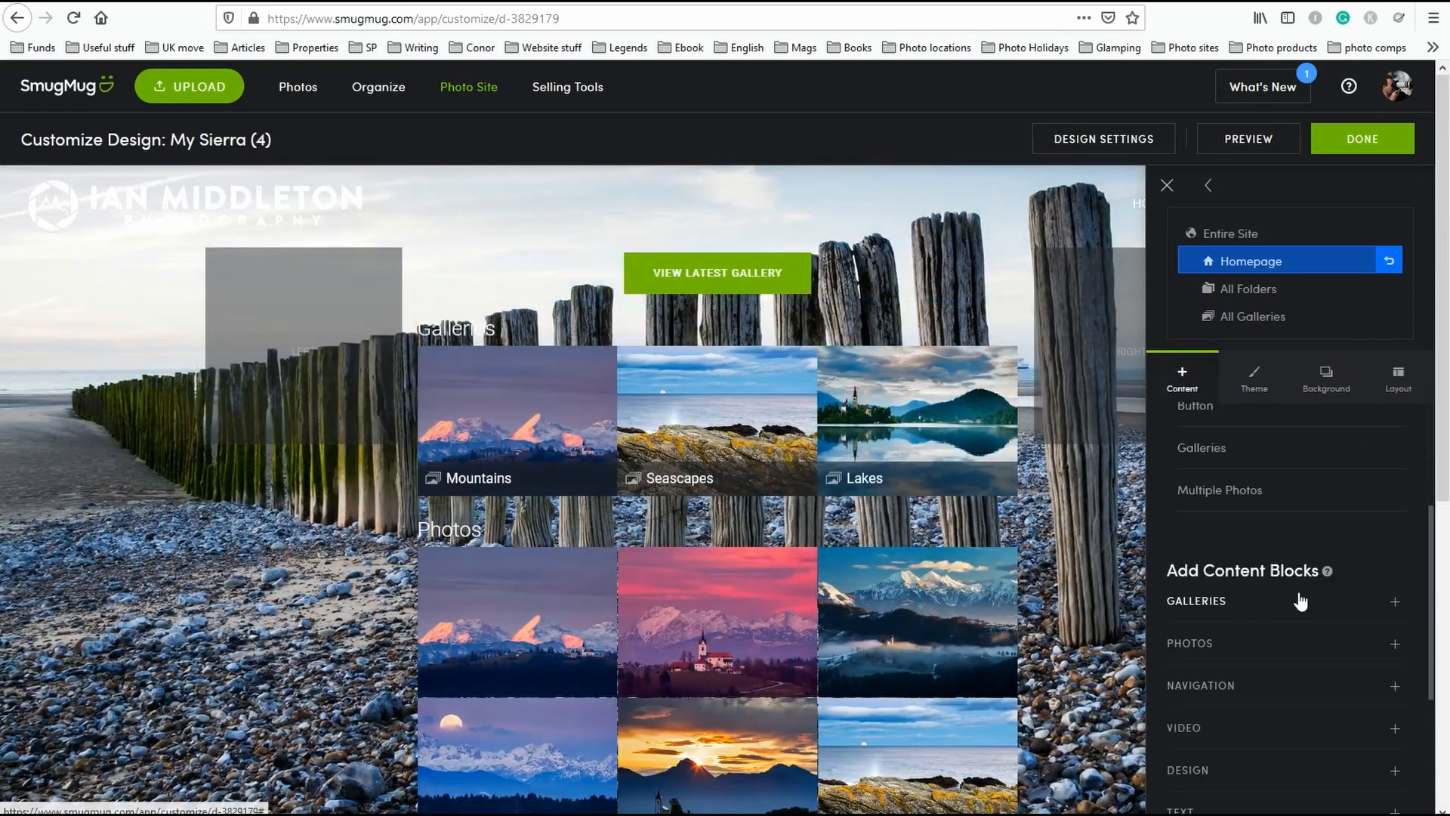
{"action": "scroll", "coordinate": [1301, 600], "scroll_direction": "down", "scroll_amount": 2}
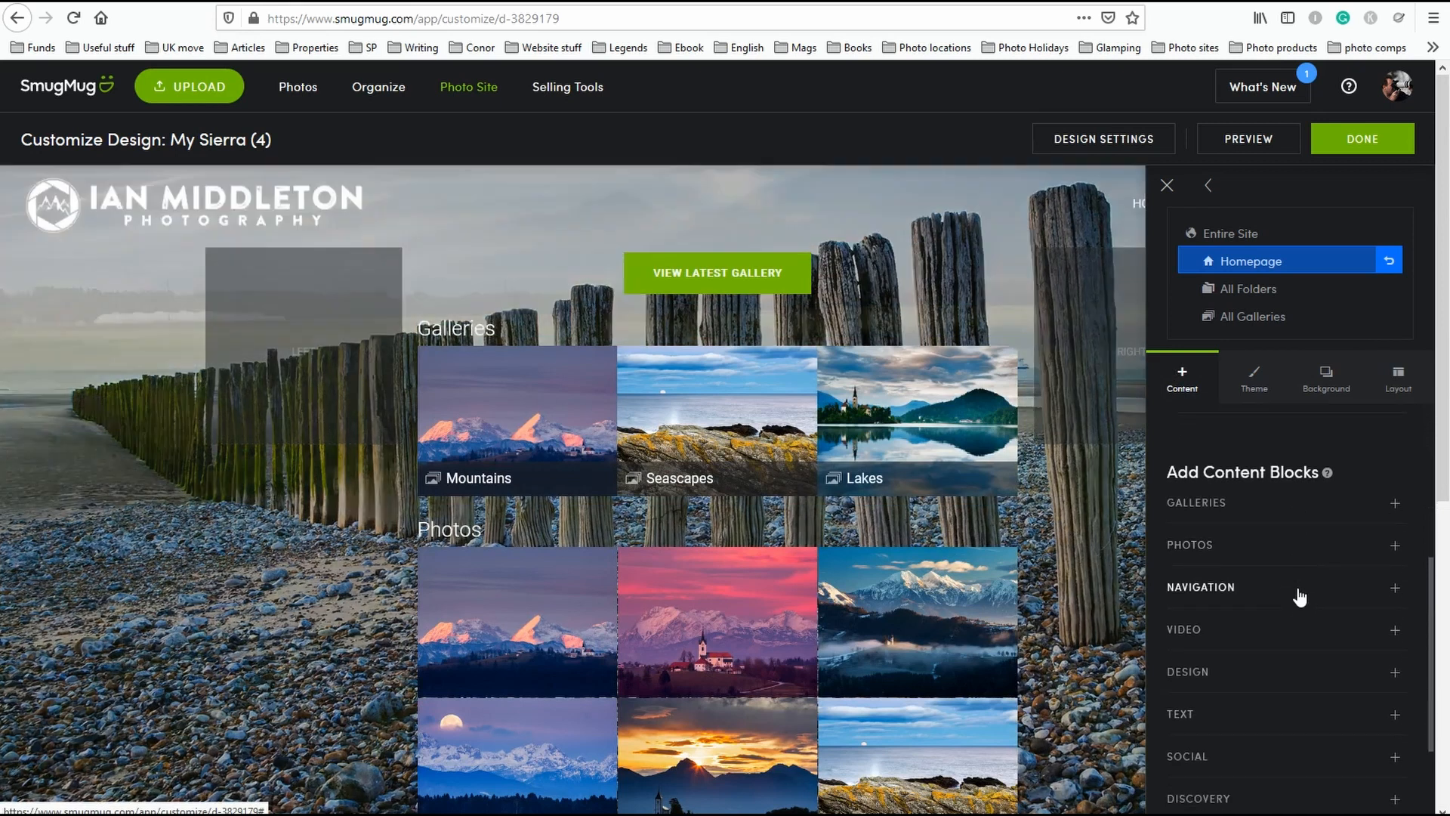
{"action": "left_click", "coordinate": [1329, 631]}
{"action": "scroll", "coordinate": [1334, 631], "scroll_direction": "down", "scroll_amount": 4}
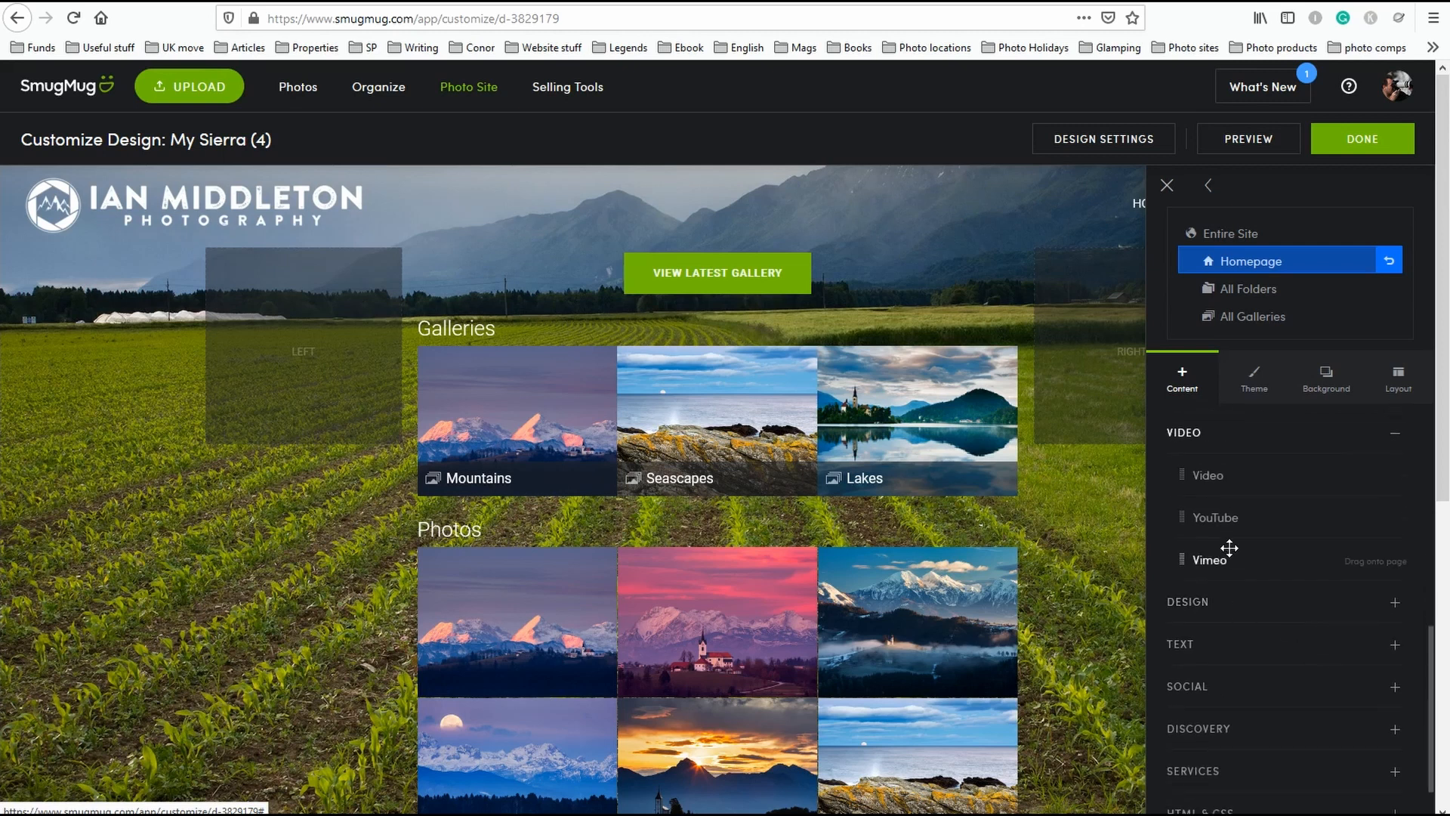
{"action": "left_click_drag", "start_coordinate": [1213, 517], "coordinate": [279, 333]}
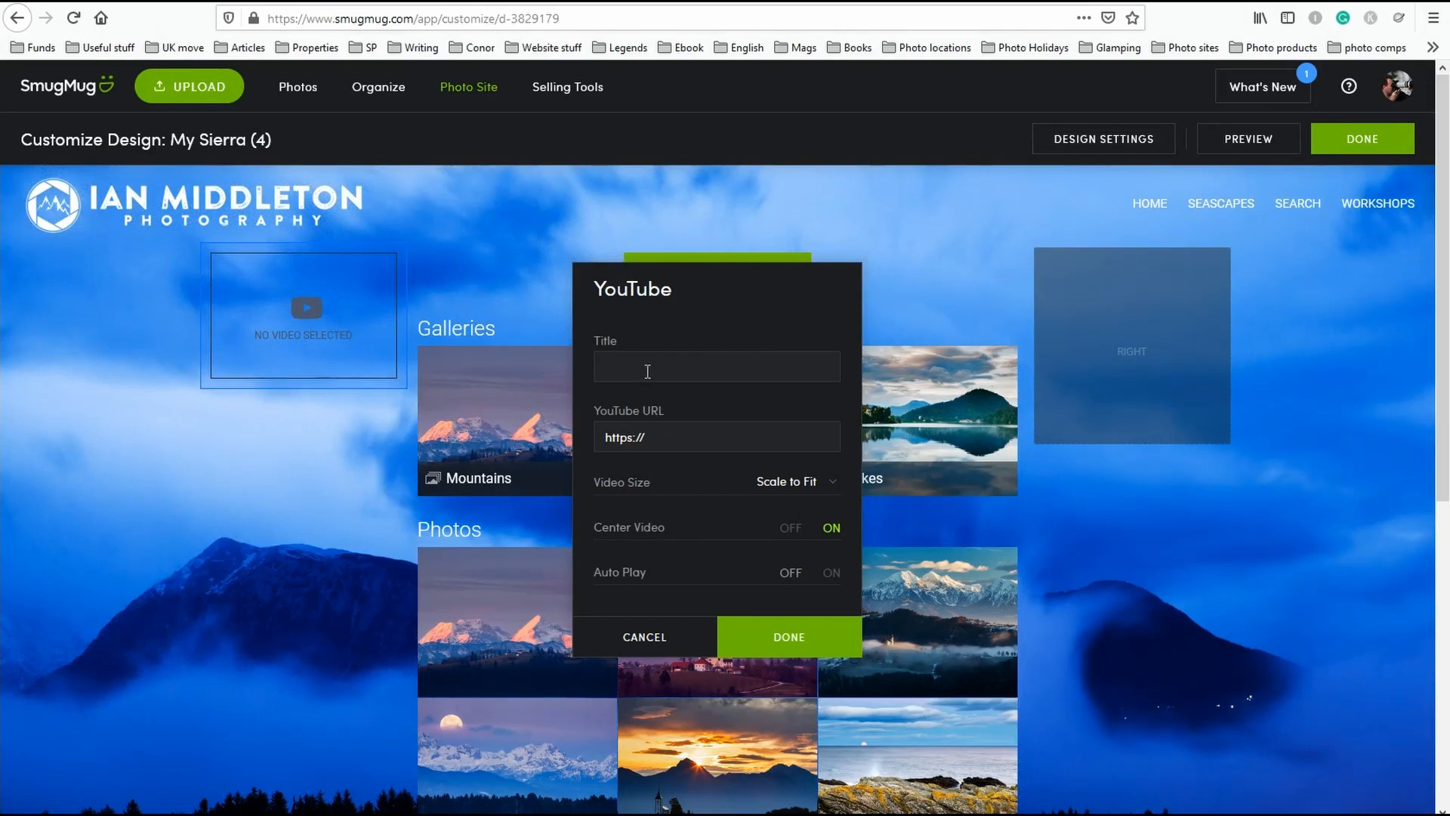
Title the YouTube content block "My latest YouTube video".
{"action": "left_click", "coordinate": [648, 372]}
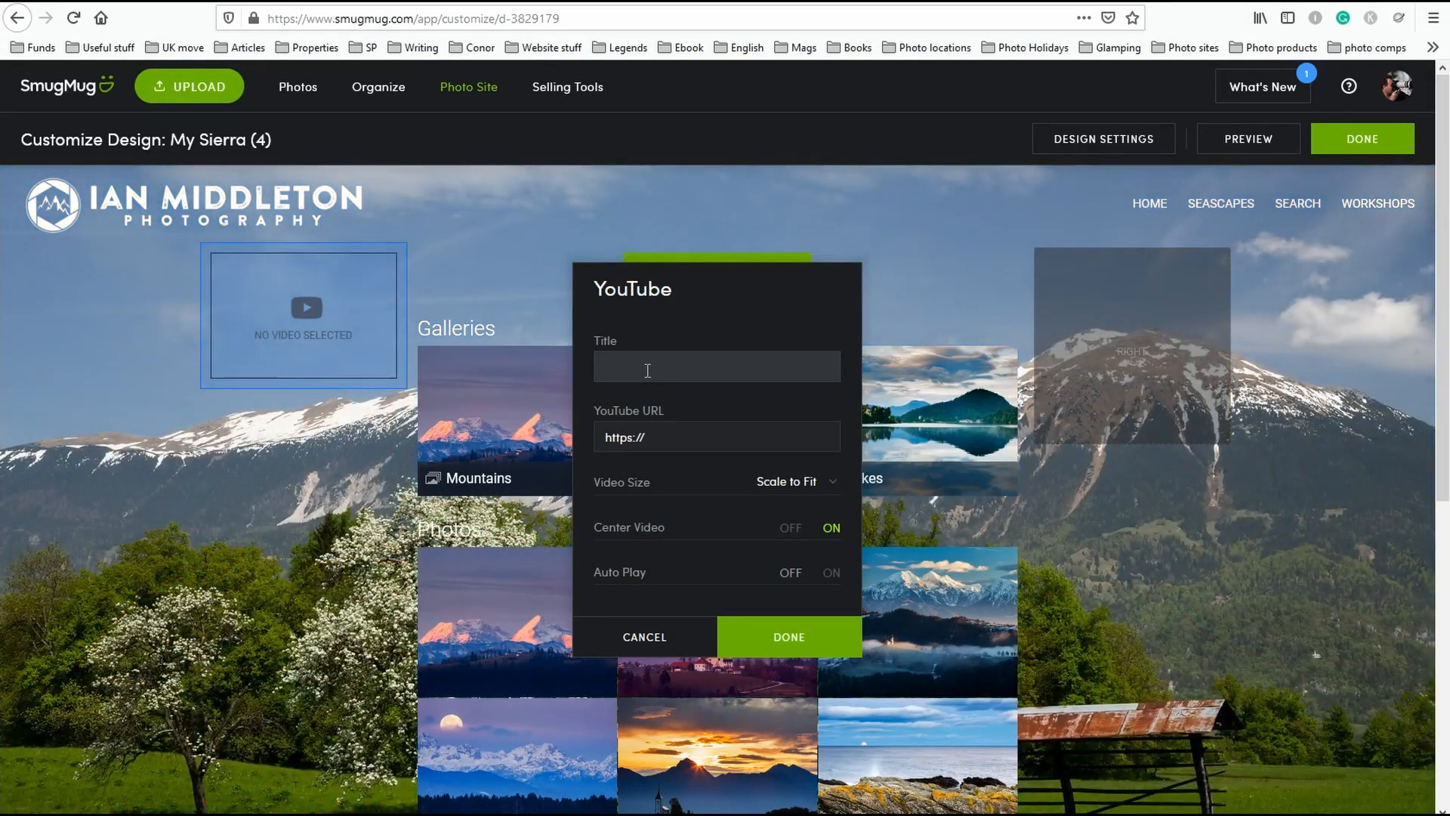
{"action": "type", "text": "My "}
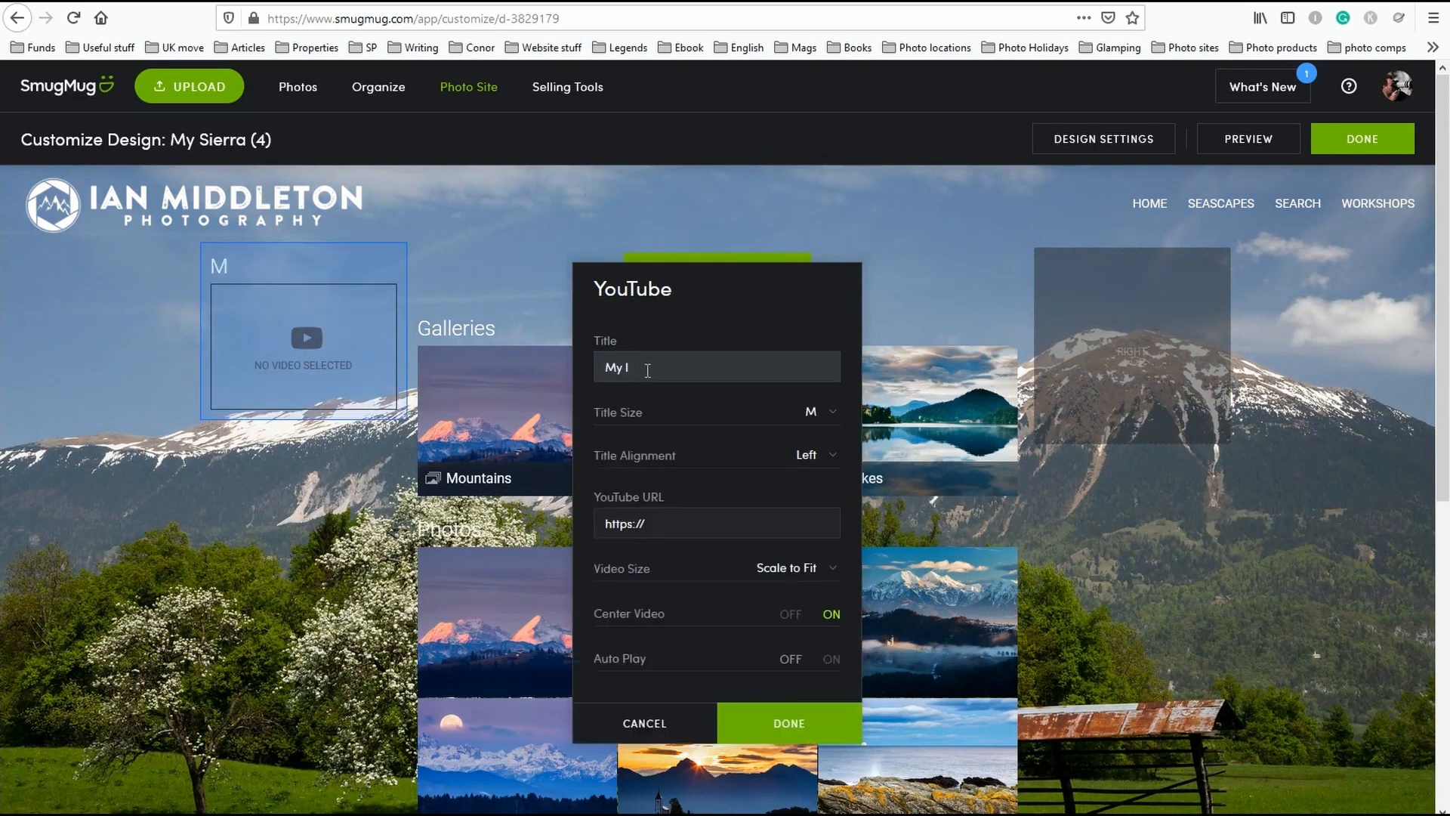
{"action": "type", "text": "la"}
{"action": "type", "text": "test "}
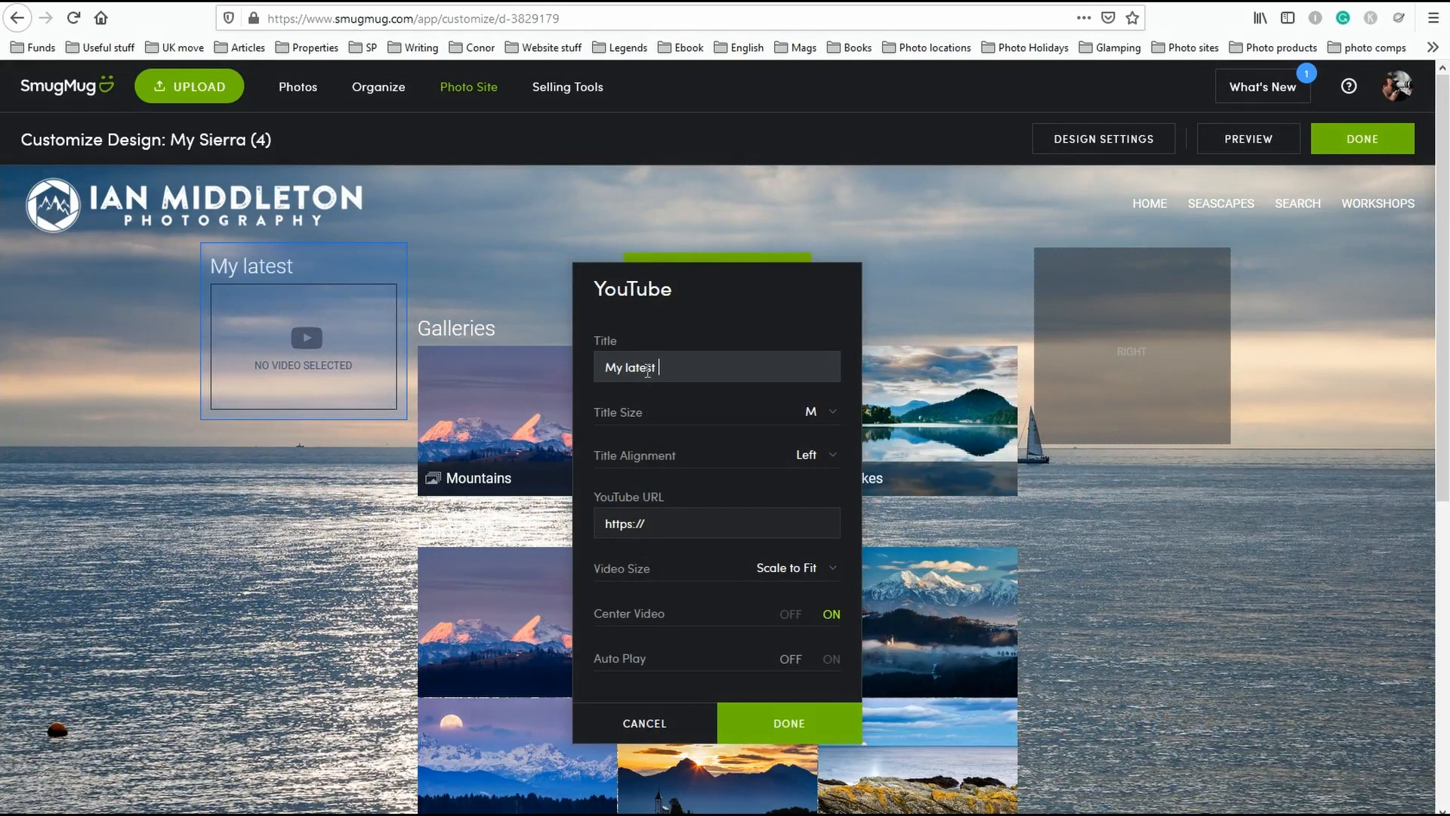
{"action": "type", "text": "Vid"}
{"action": "key", "text": "BackSpace"}
{"action": "key", "text": "BackSpace"}
{"action": "key", "text": "BackSpace"}
{"action": "type", "text": "You"}
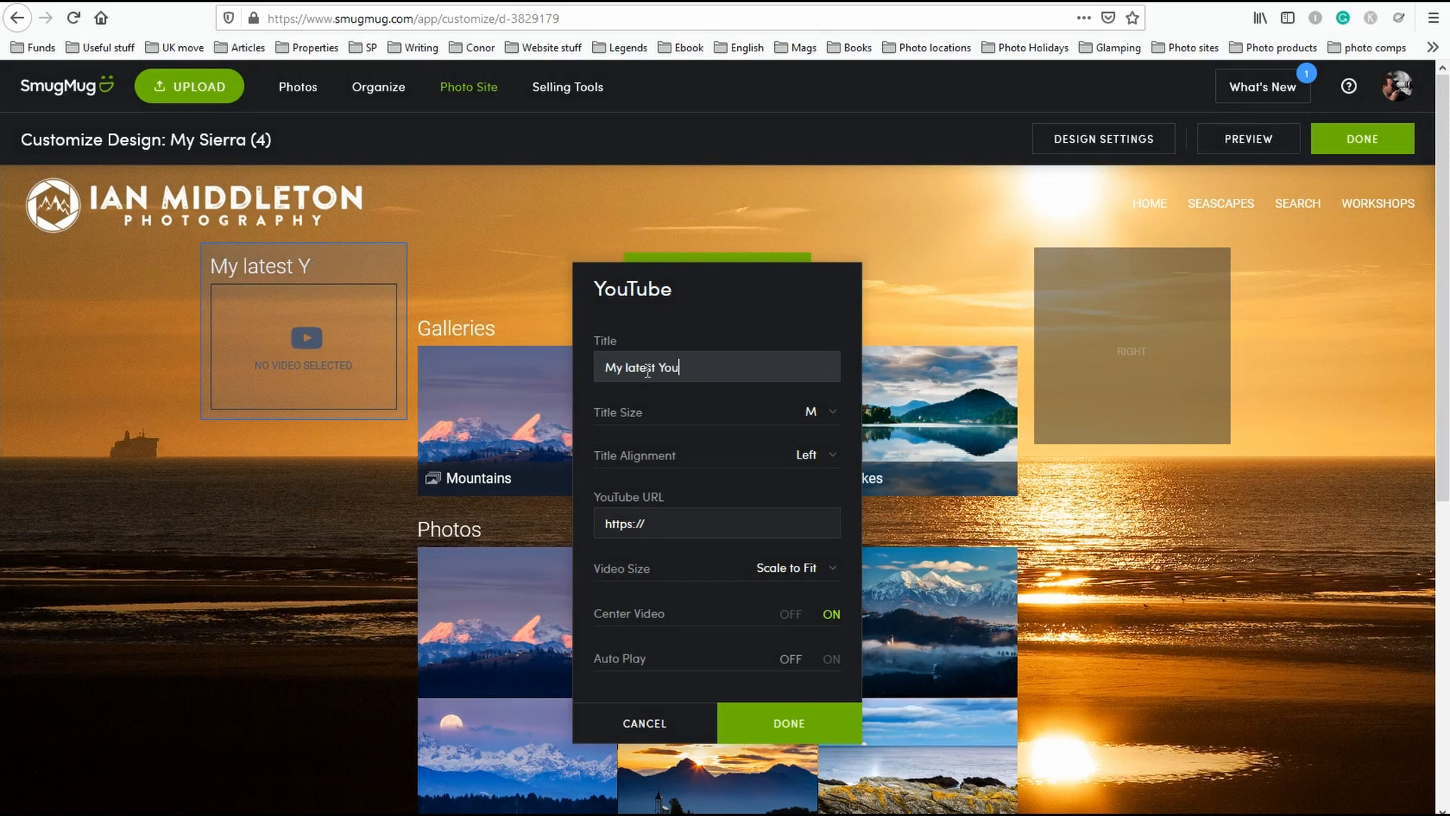
{"action": "type", "text": "Tube"}
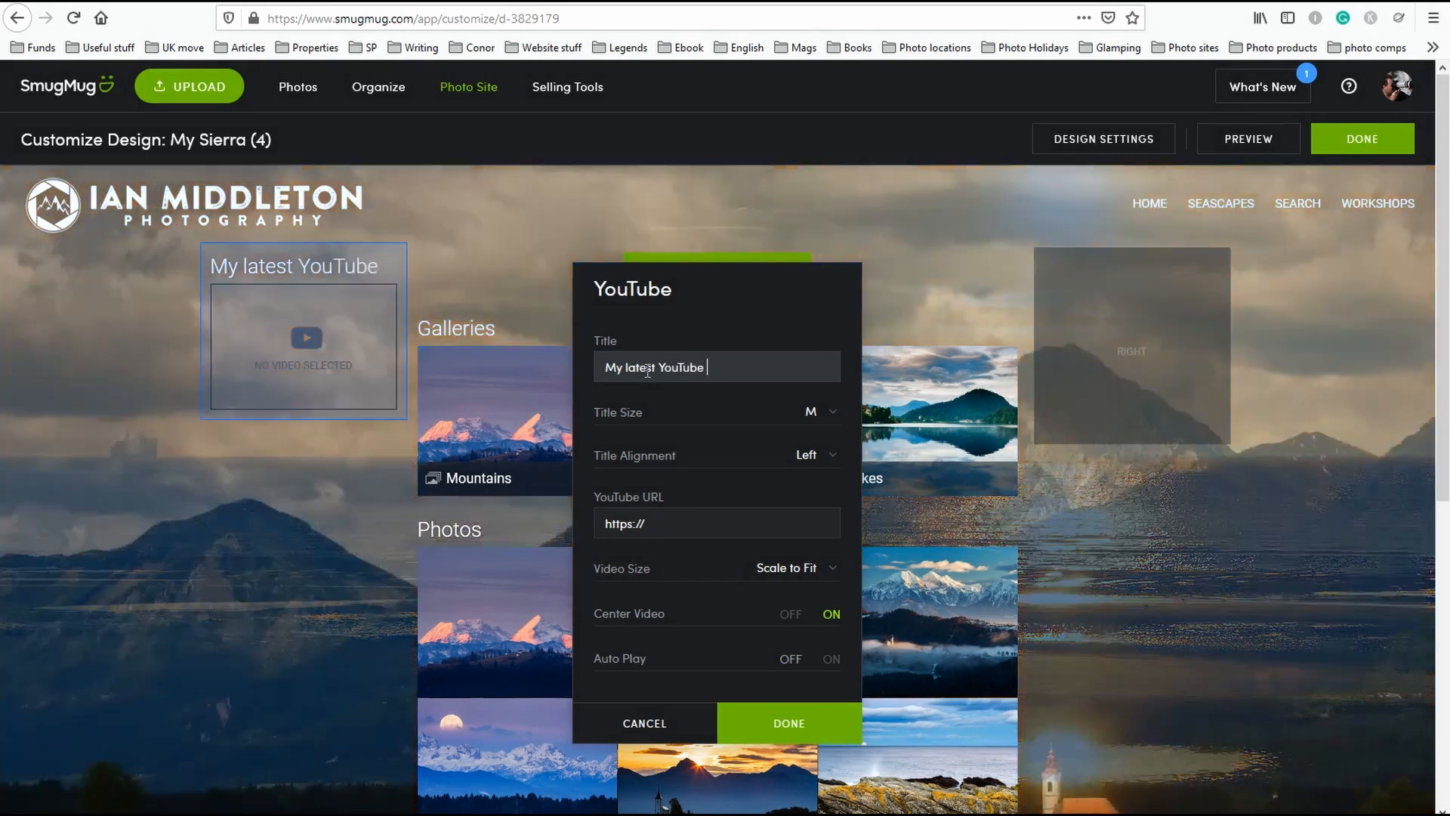
{"action": "type", "text": " vide"}
{"action": "type", "text": "o"}
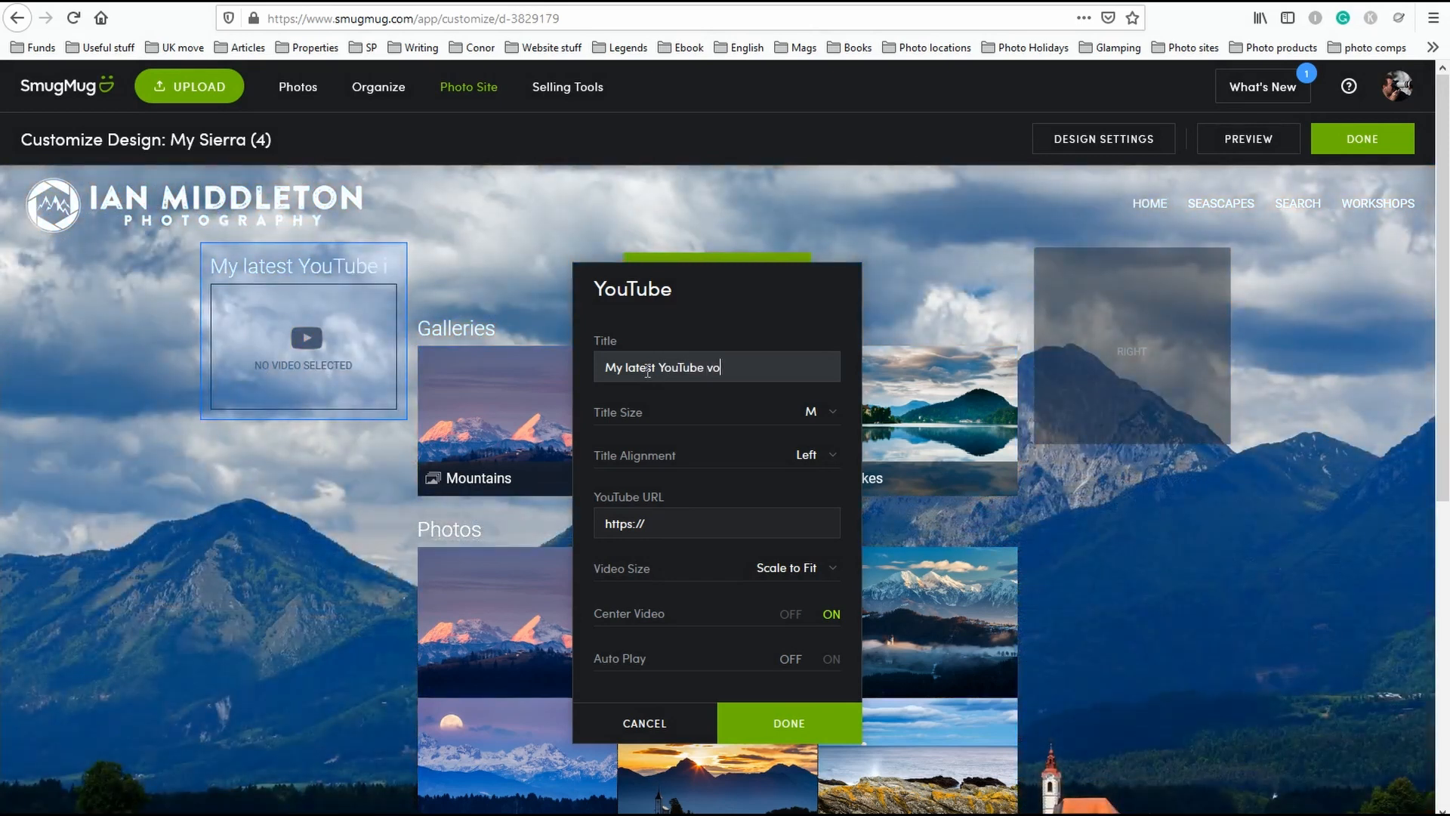
{"action": "key", "text": "BackSpace"}
{"action": "type", "text": "ideo"}
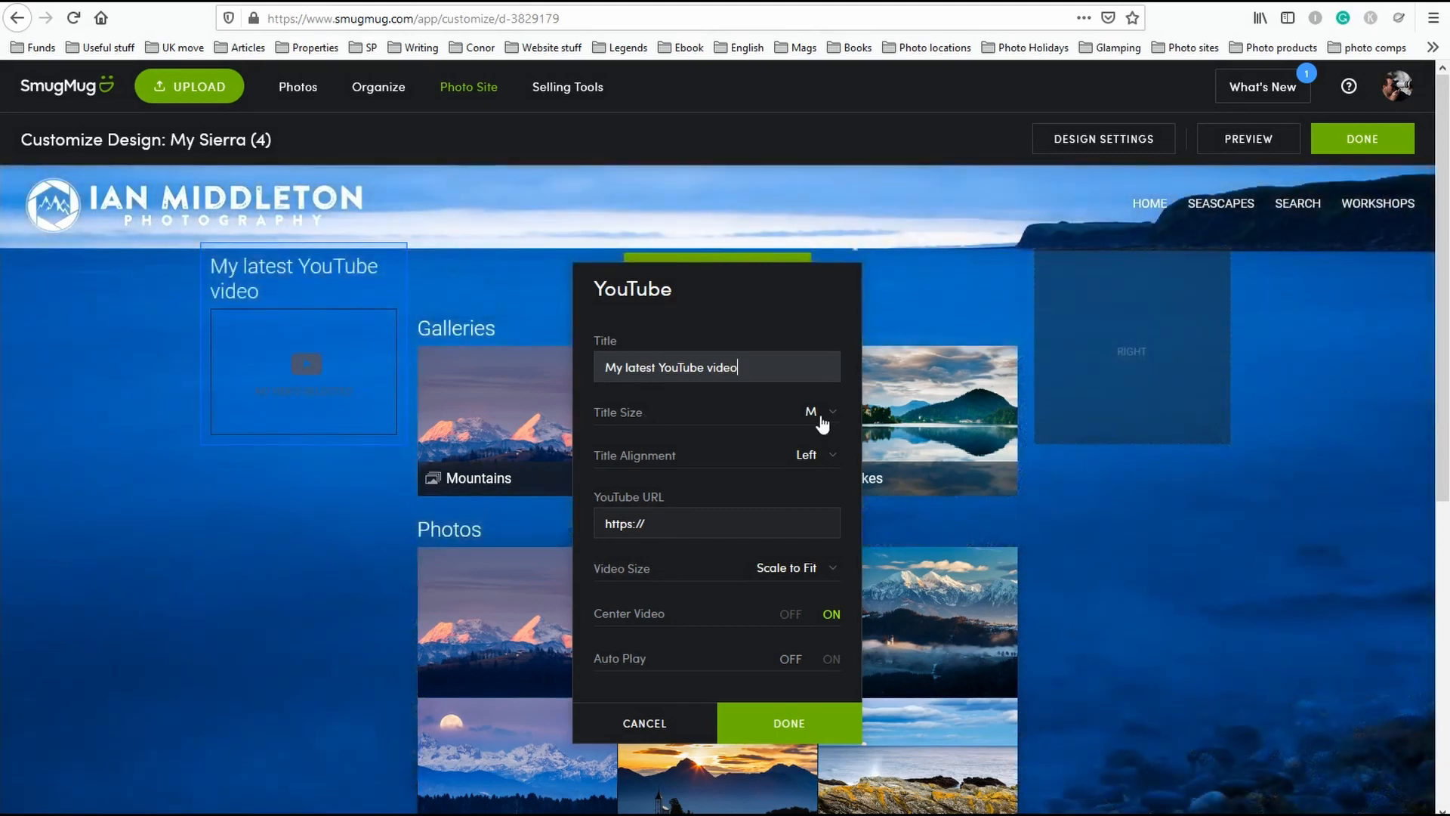
Set the YouTube block's title size to S and its title alignment to Center.
{"action": "left_click", "coordinate": [821, 420]}
{"action": "left_click", "coordinate": [809, 478]}
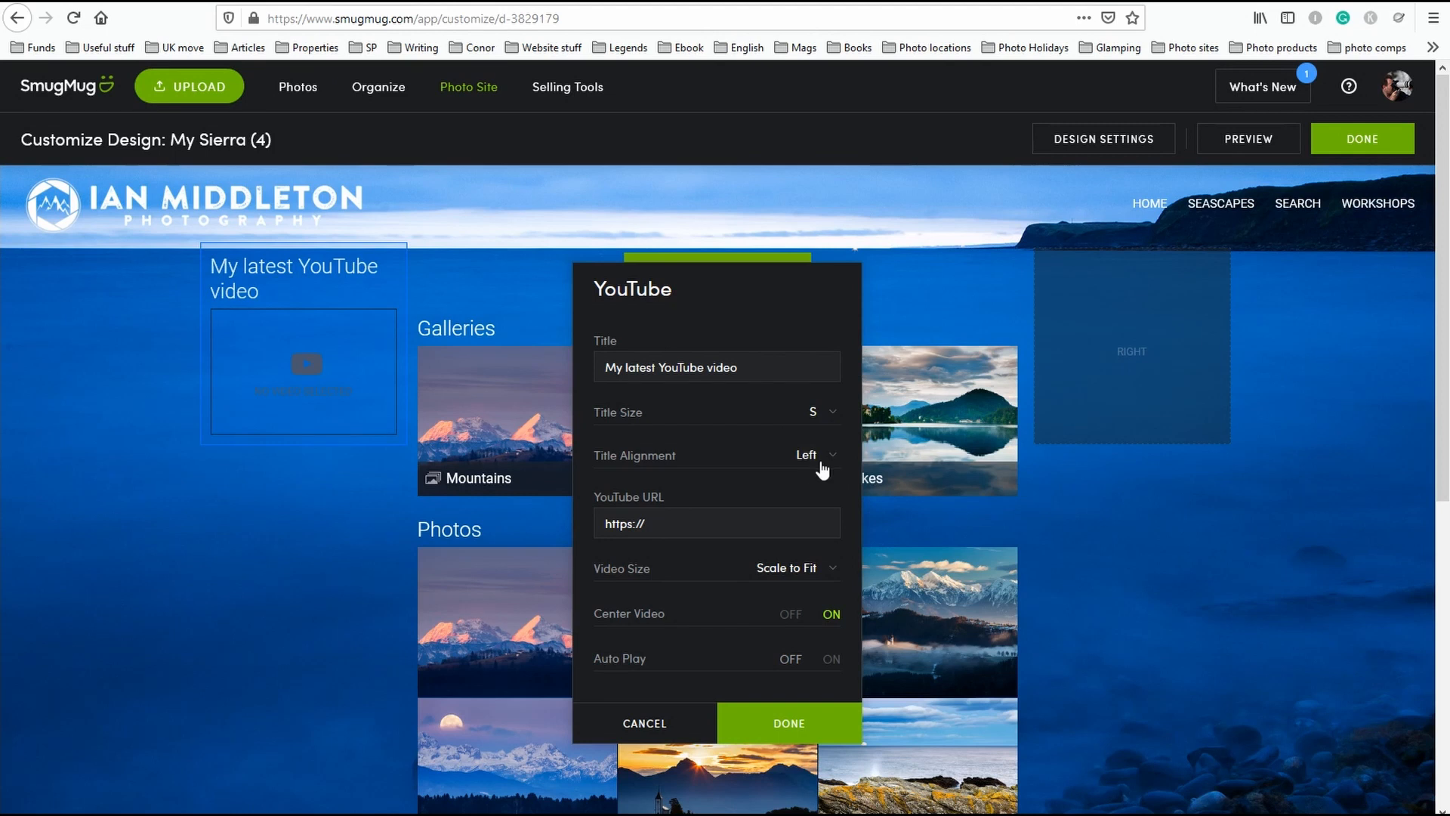
{"action": "left_click", "coordinate": [815, 457]}
{"action": "left_click", "coordinate": [813, 497]}
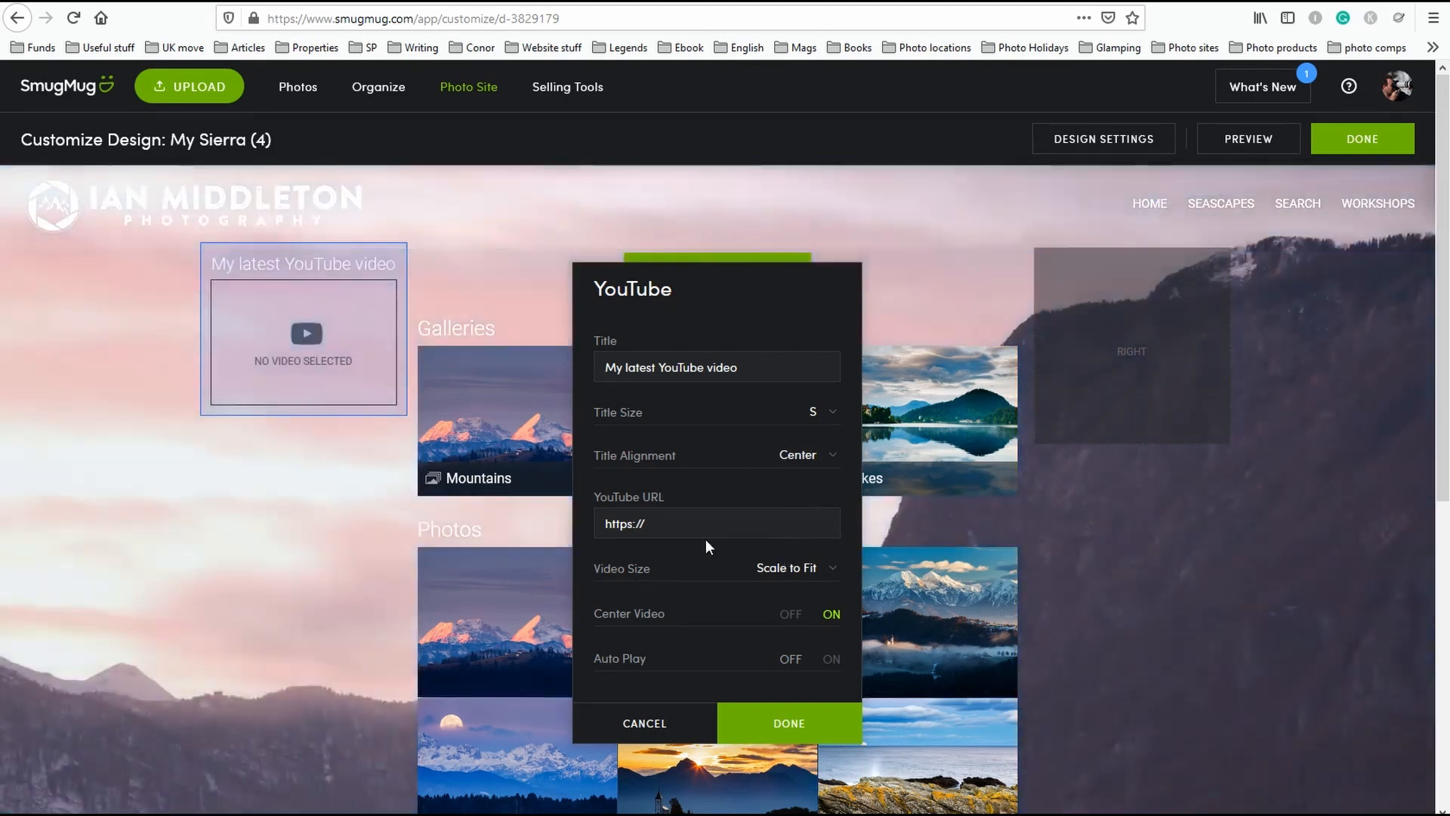
Switch to YouTube in a new browser tab and open the channel's video "How to setup photo galleries - Smugmug tutorial Pt 1".
{"action": "left_click", "coordinate": [687, 535]}
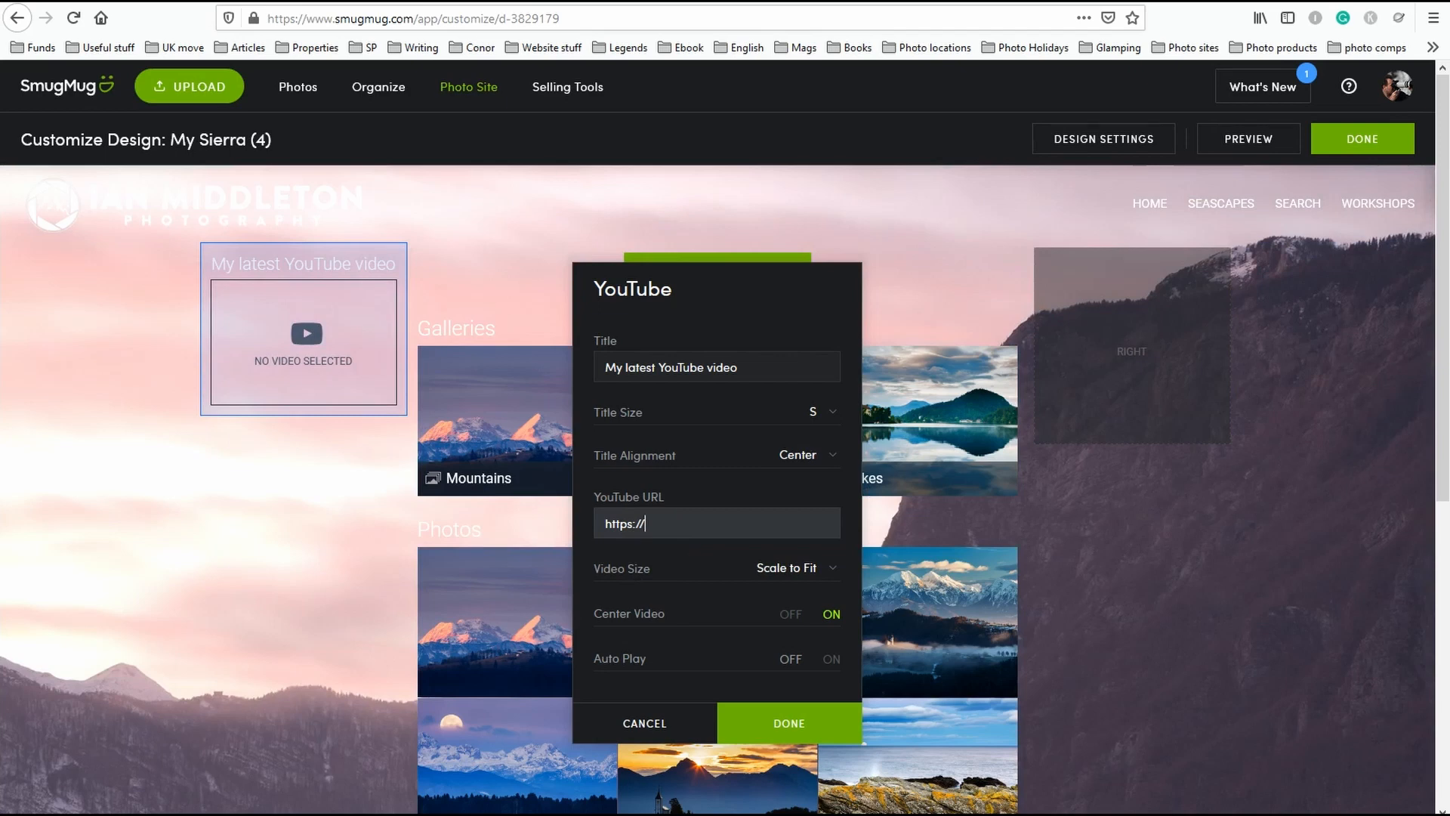
{"action": "key", "text": "ctrl+t"}
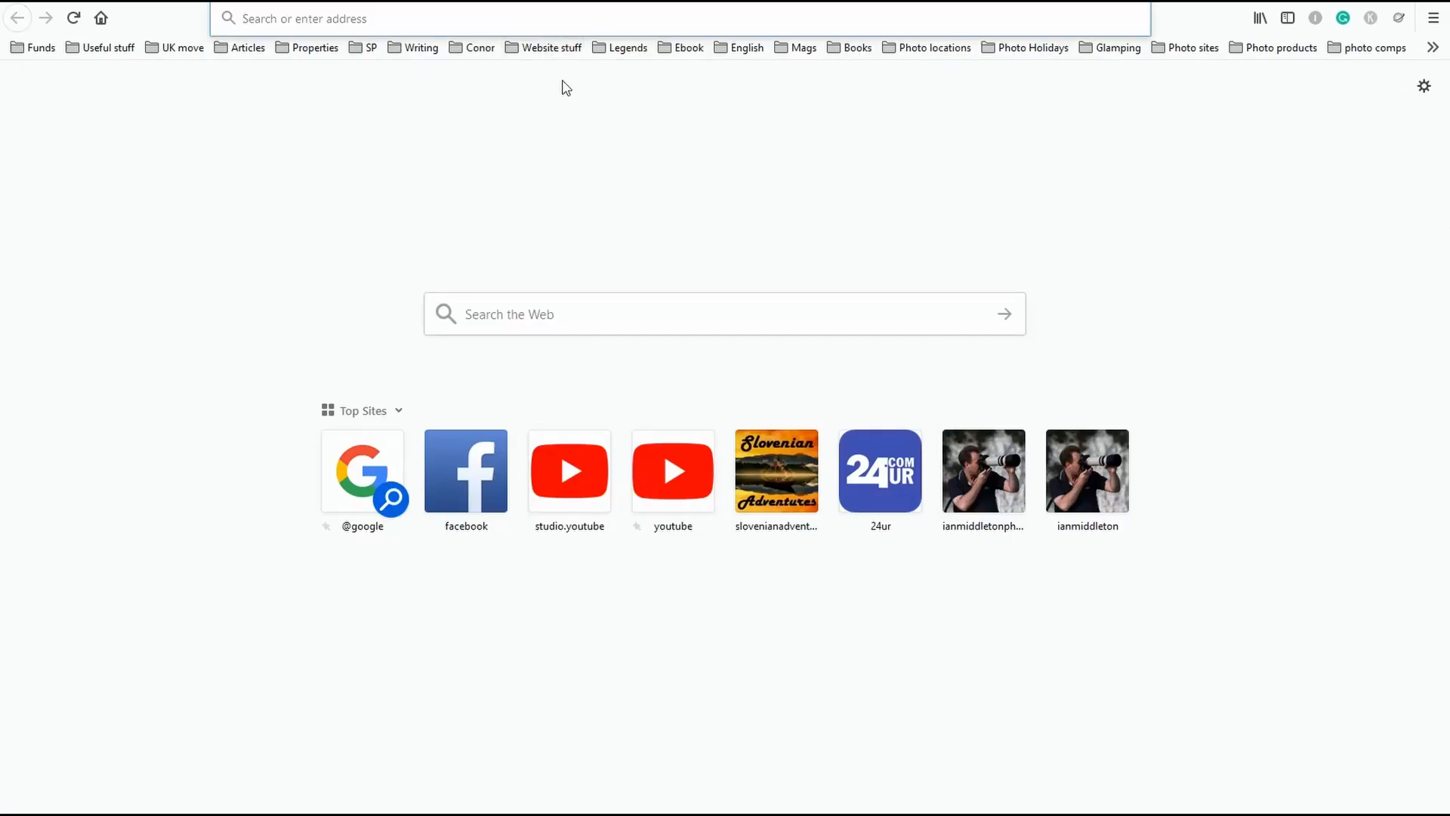
{"action": "left_click", "coordinate": [673, 471]}
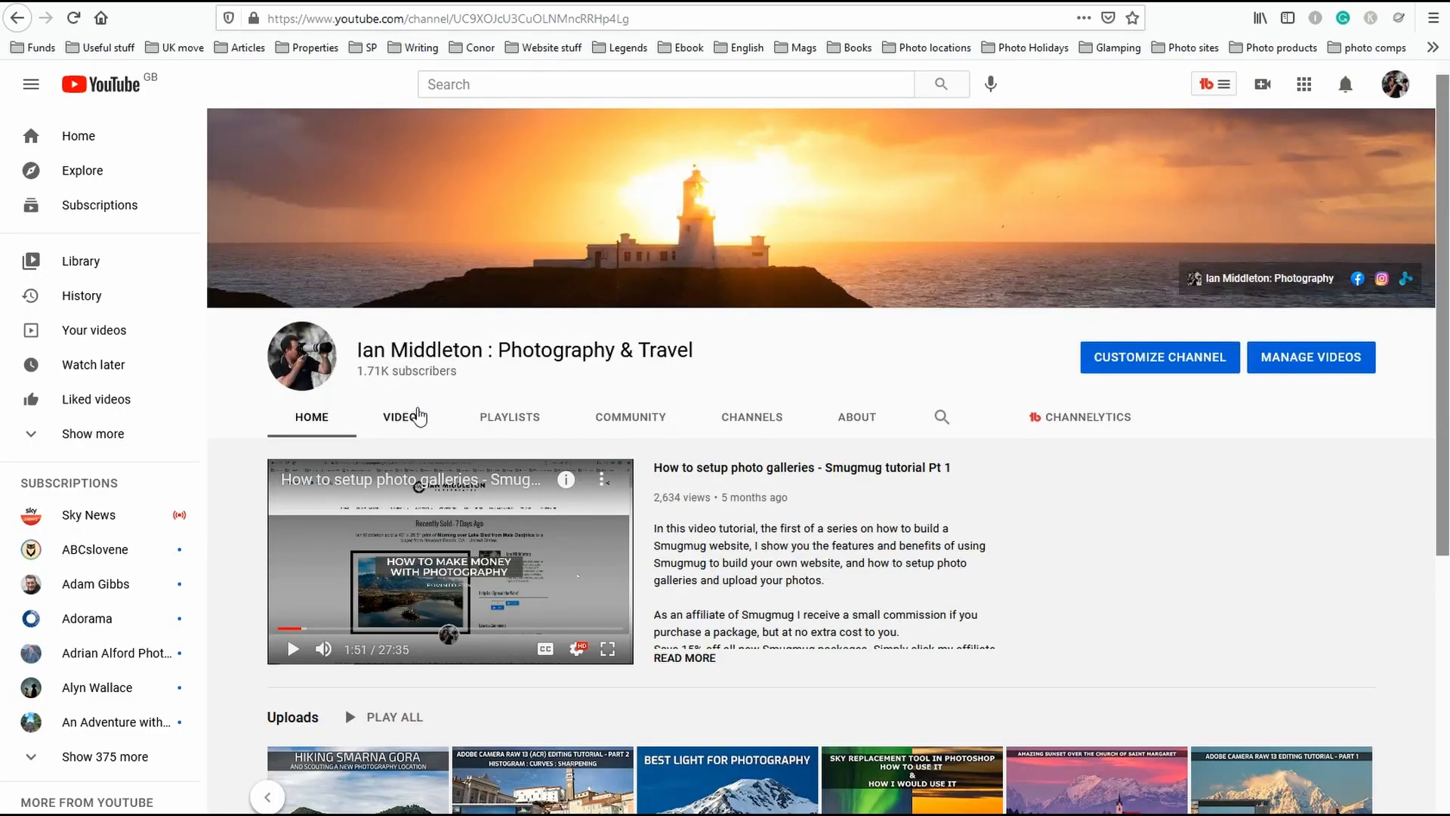
{"action": "left_click", "coordinate": [403, 417]}
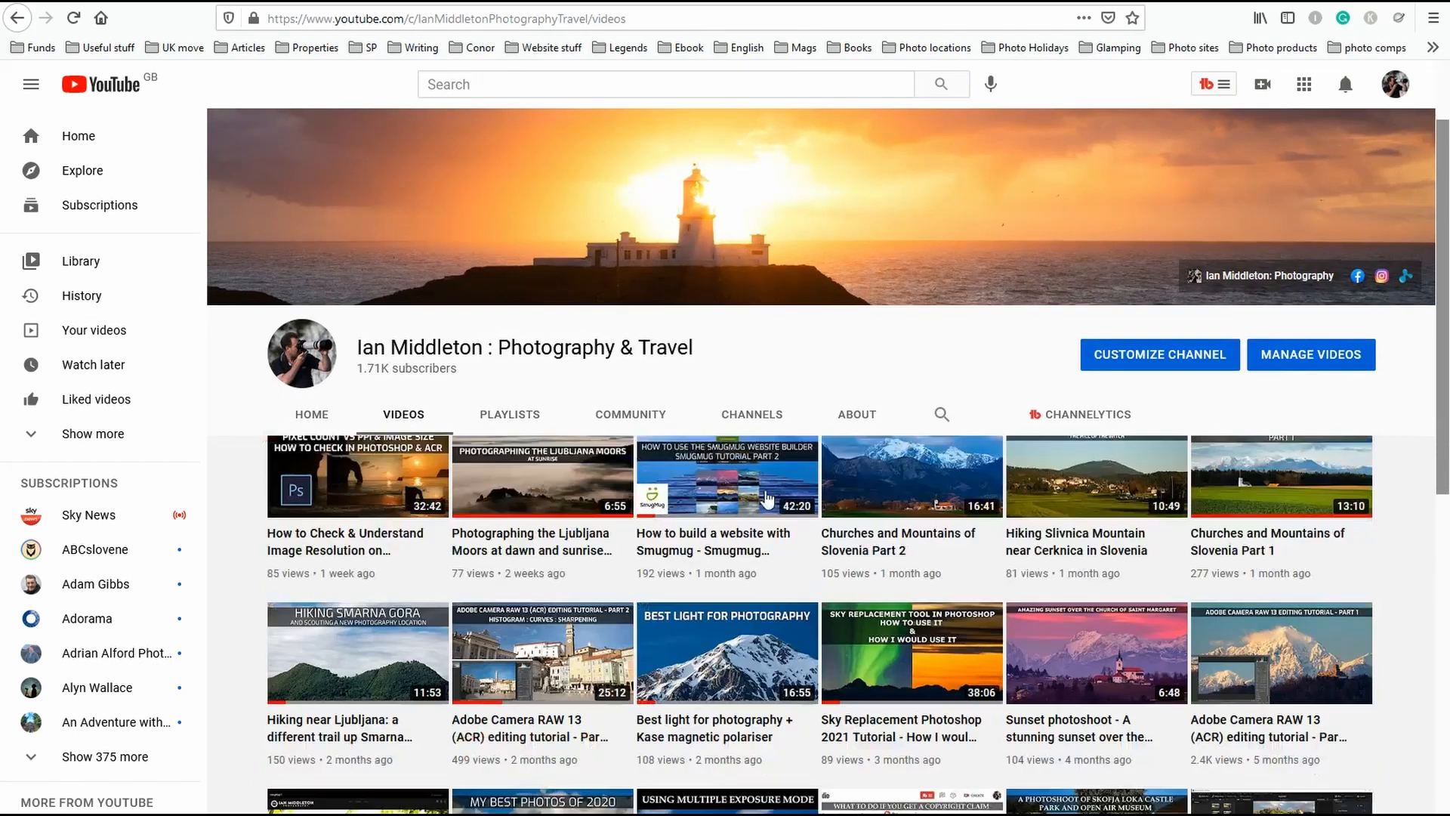
{"action": "scroll", "coordinate": [767, 498], "scroll_direction": "down", "scroll_amount": 4}
{"action": "scroll", "coordinate": [767, 498], "scroll_direction": "up", "scroll_amount": 2}
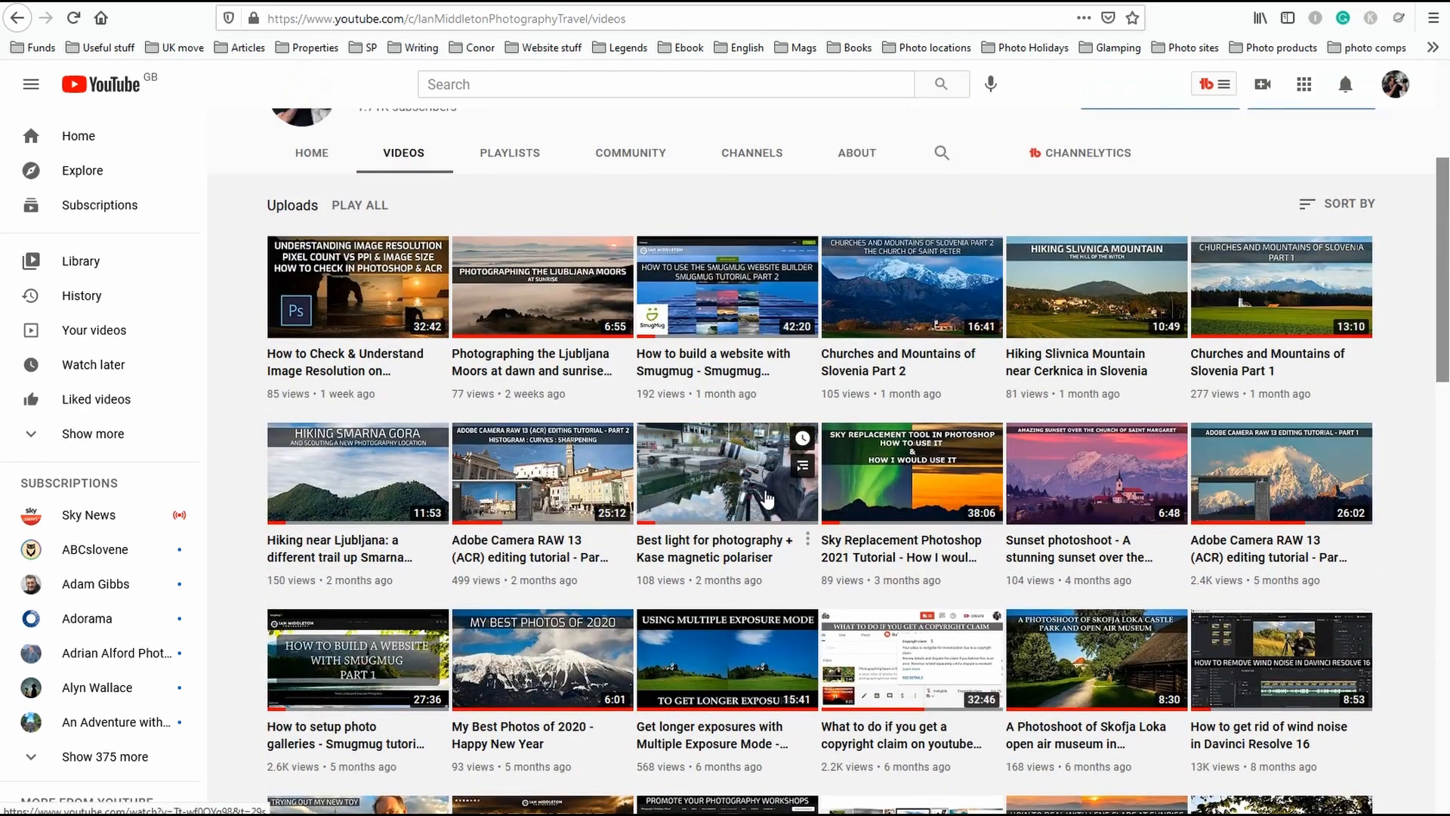
{"action": "scroll", "coordinate": [529, 649], "scroll_direction": "down", "scroll_amount": 3}
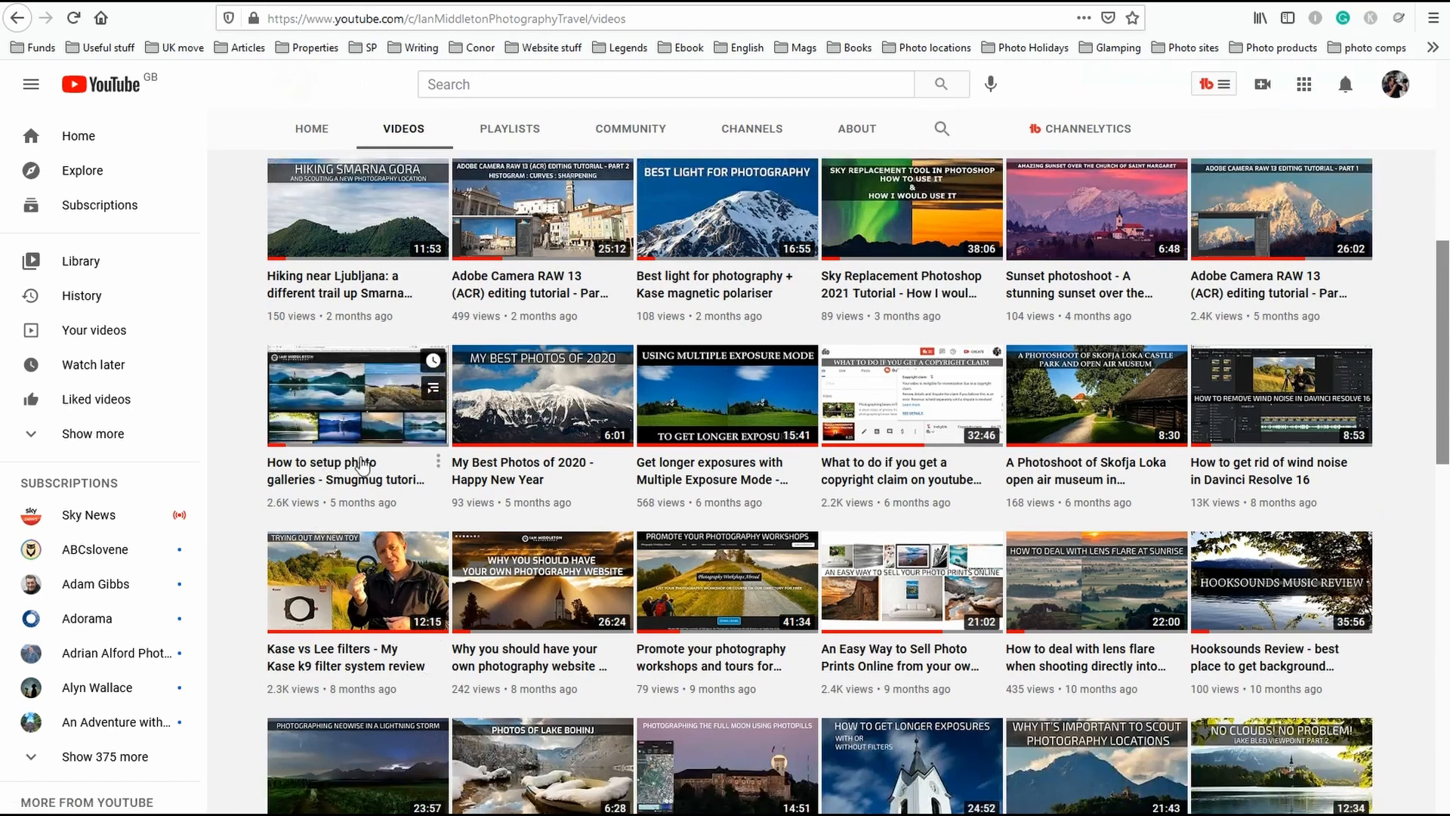
{"action": "left_click", "coordinate": [438, 462]}
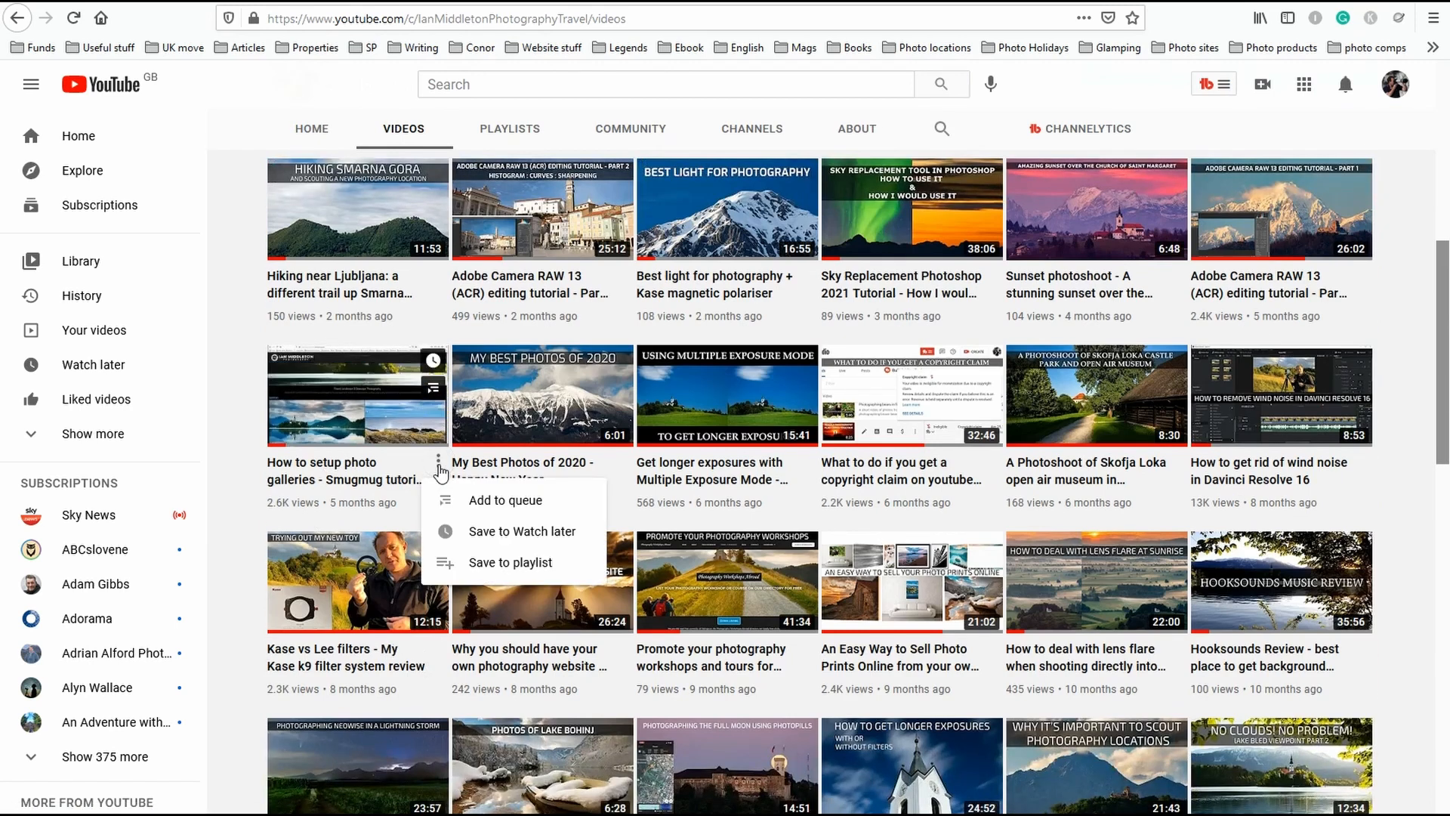
{"action": "left_click", "coordinate": [382, 419]}
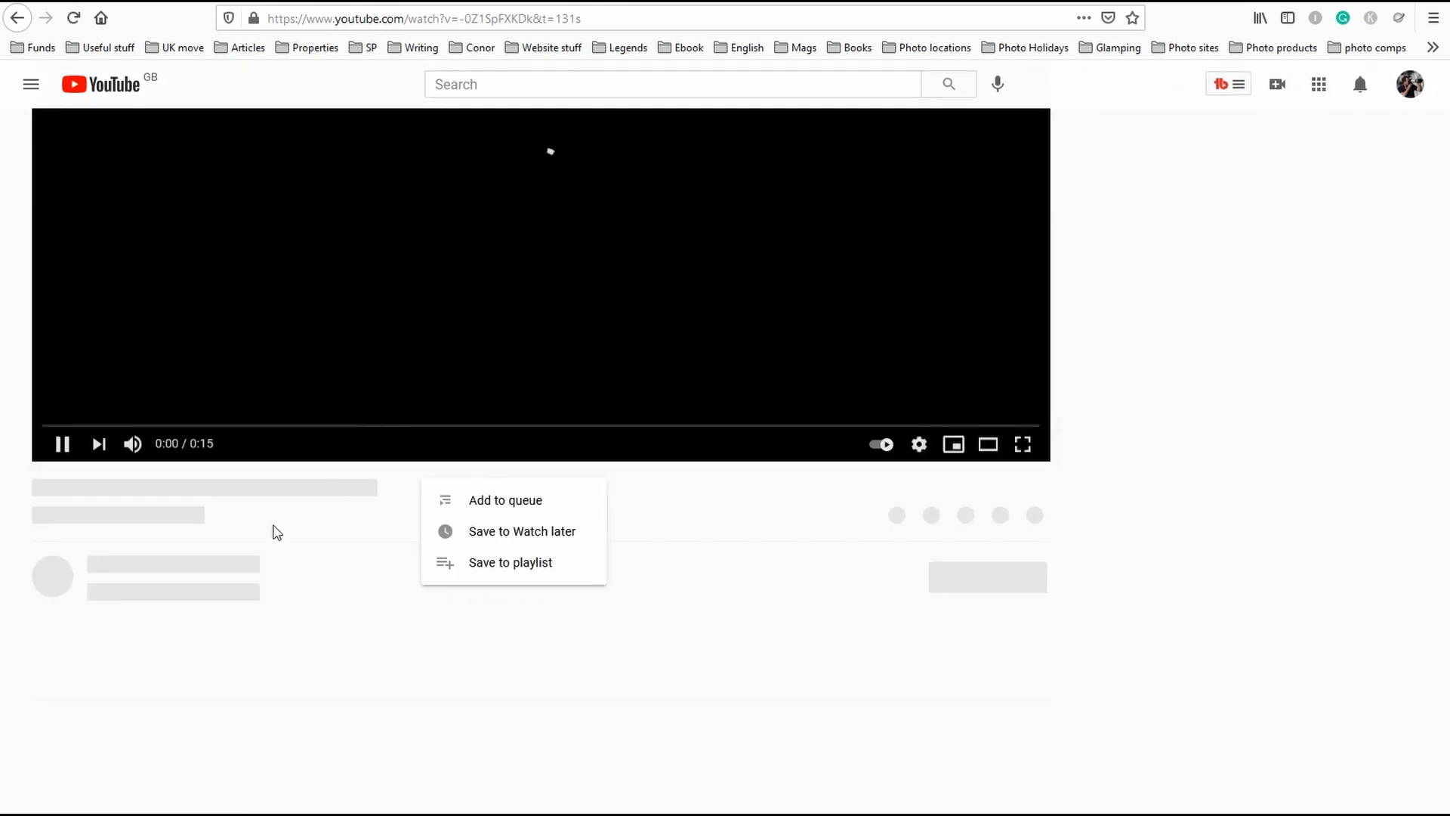
{"action": "left_click", "coordinate": [64, 447]}
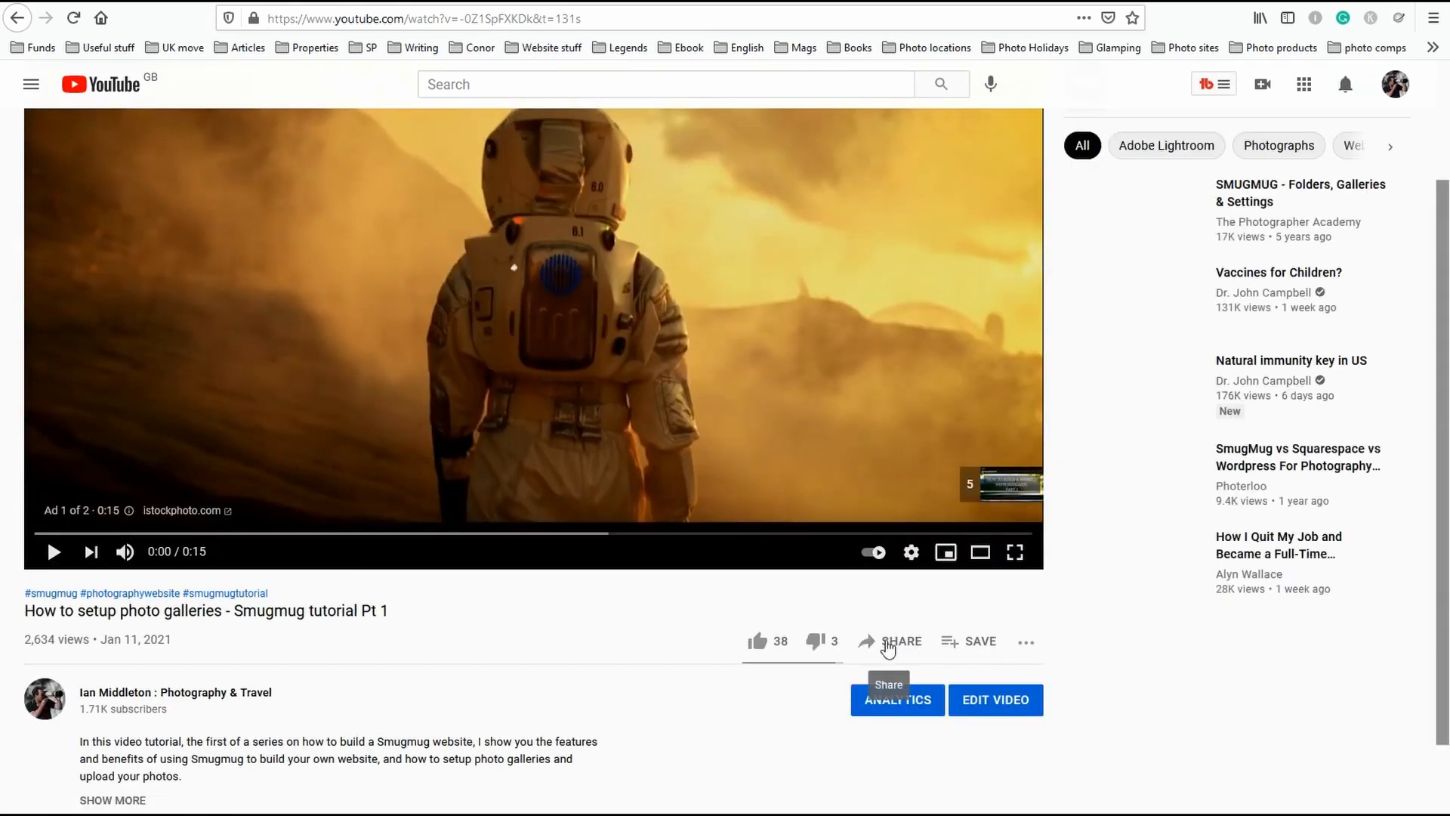
{"action": "left_click", "coordinate": [888, 648]}
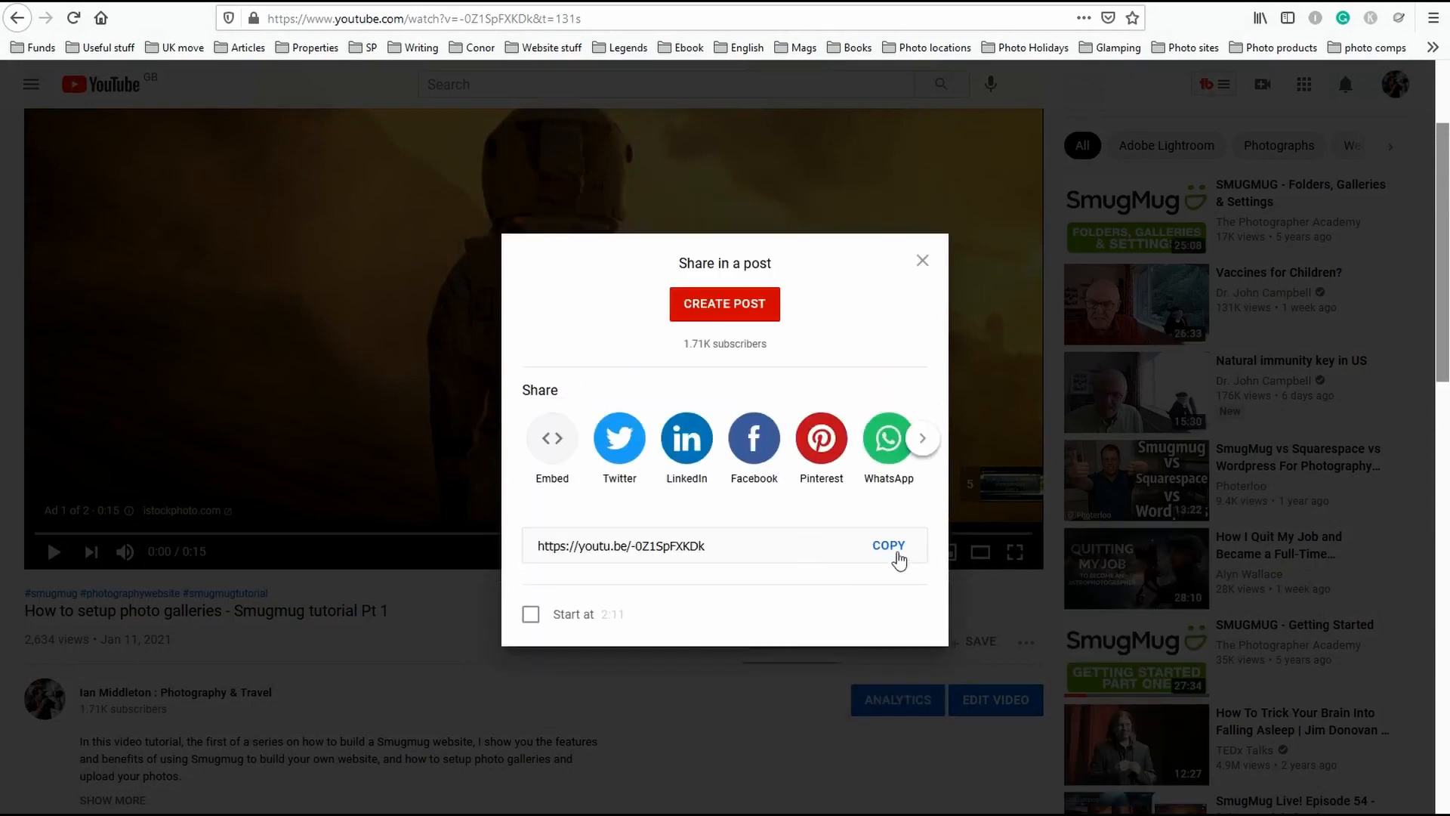
{"action": "left_click", "coordinate": [882, 549]}
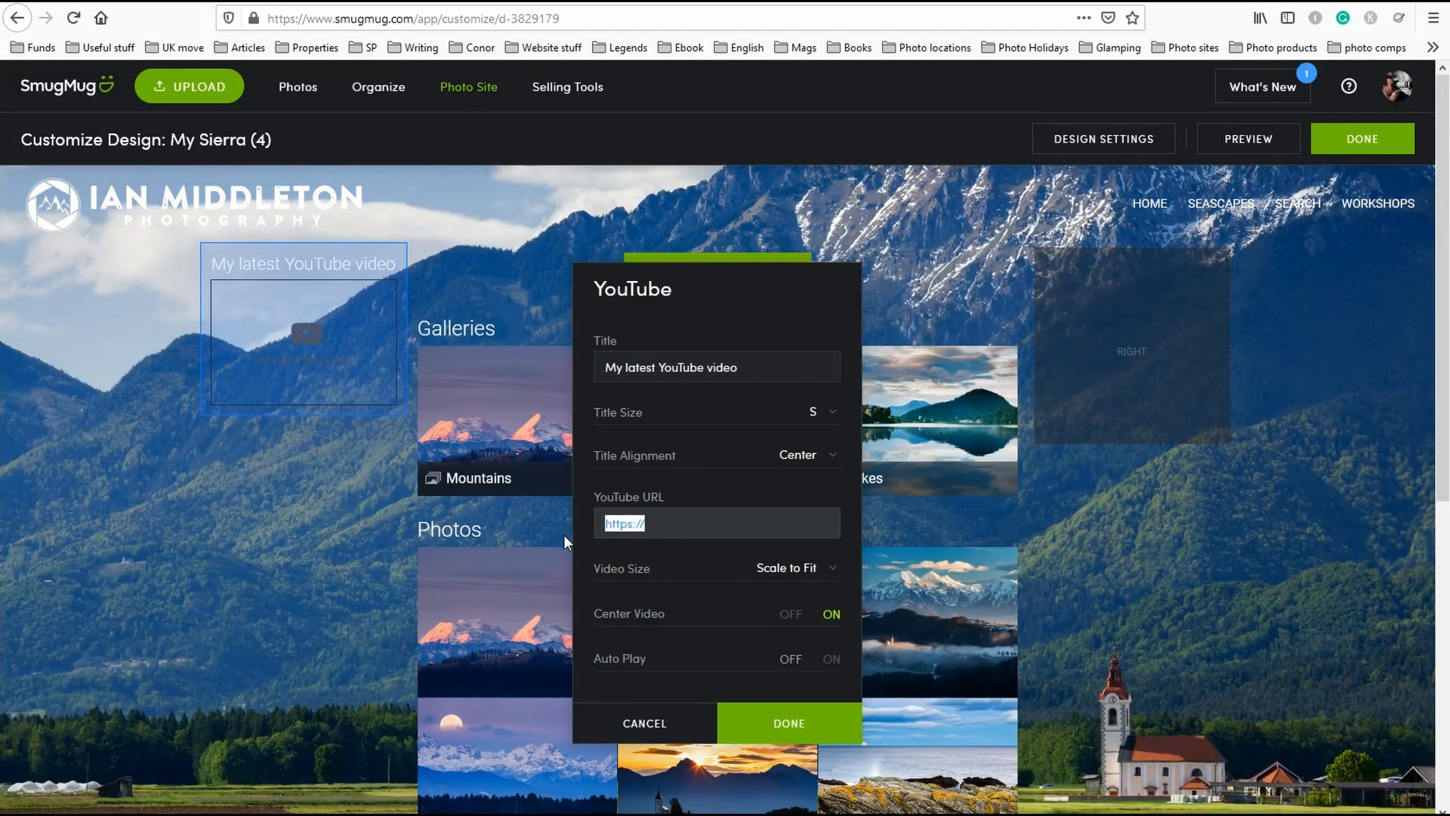
{"action": "key", "text": "ctrl+v"}
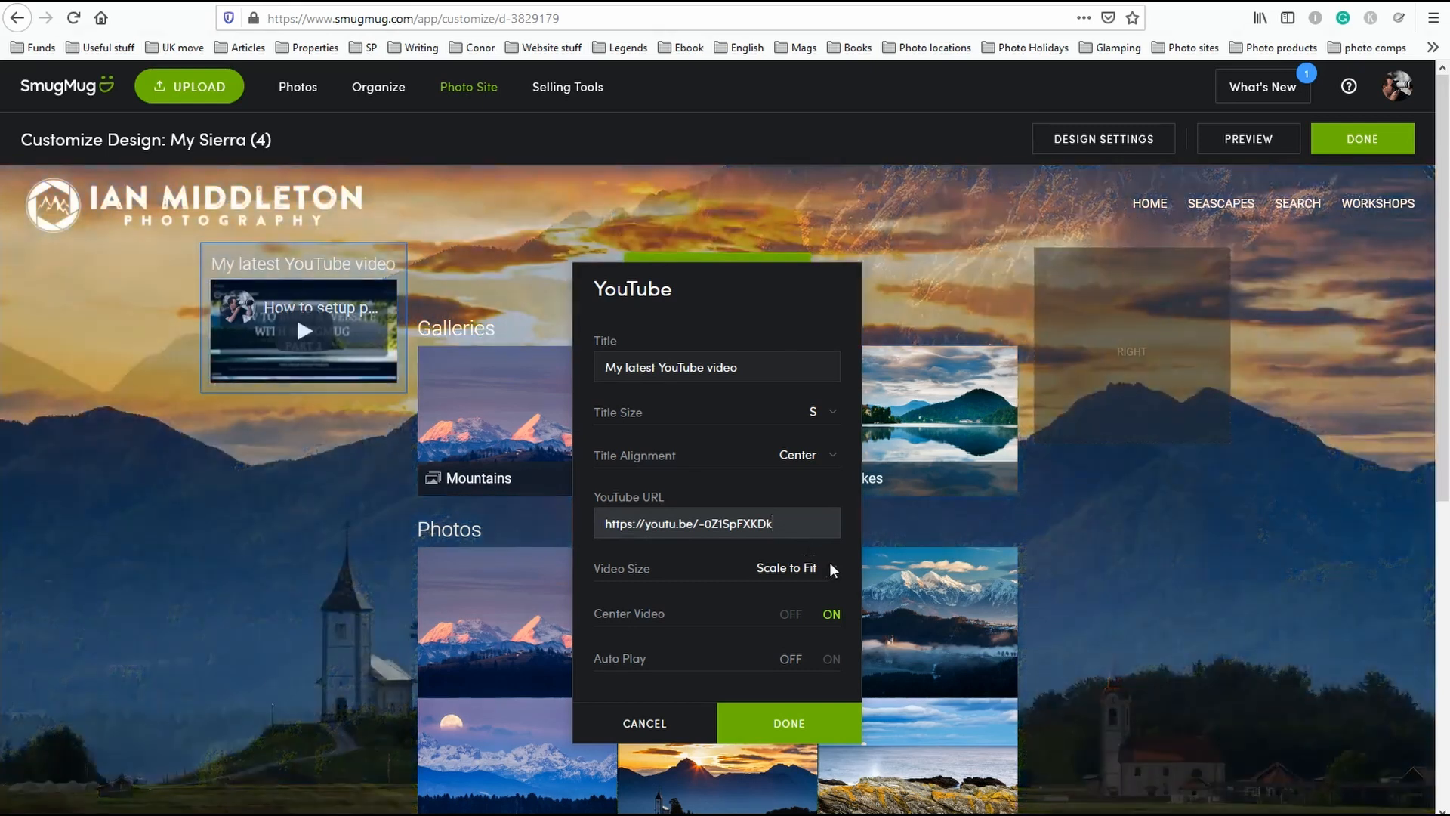
Keep the video size at Scale to Fit with Auto Play off and apply the YouTube block's settings.
{"action": "left_click", "coordinate": [832, 568]}
{"action": "left_click", "coordinate": [827, 574]}
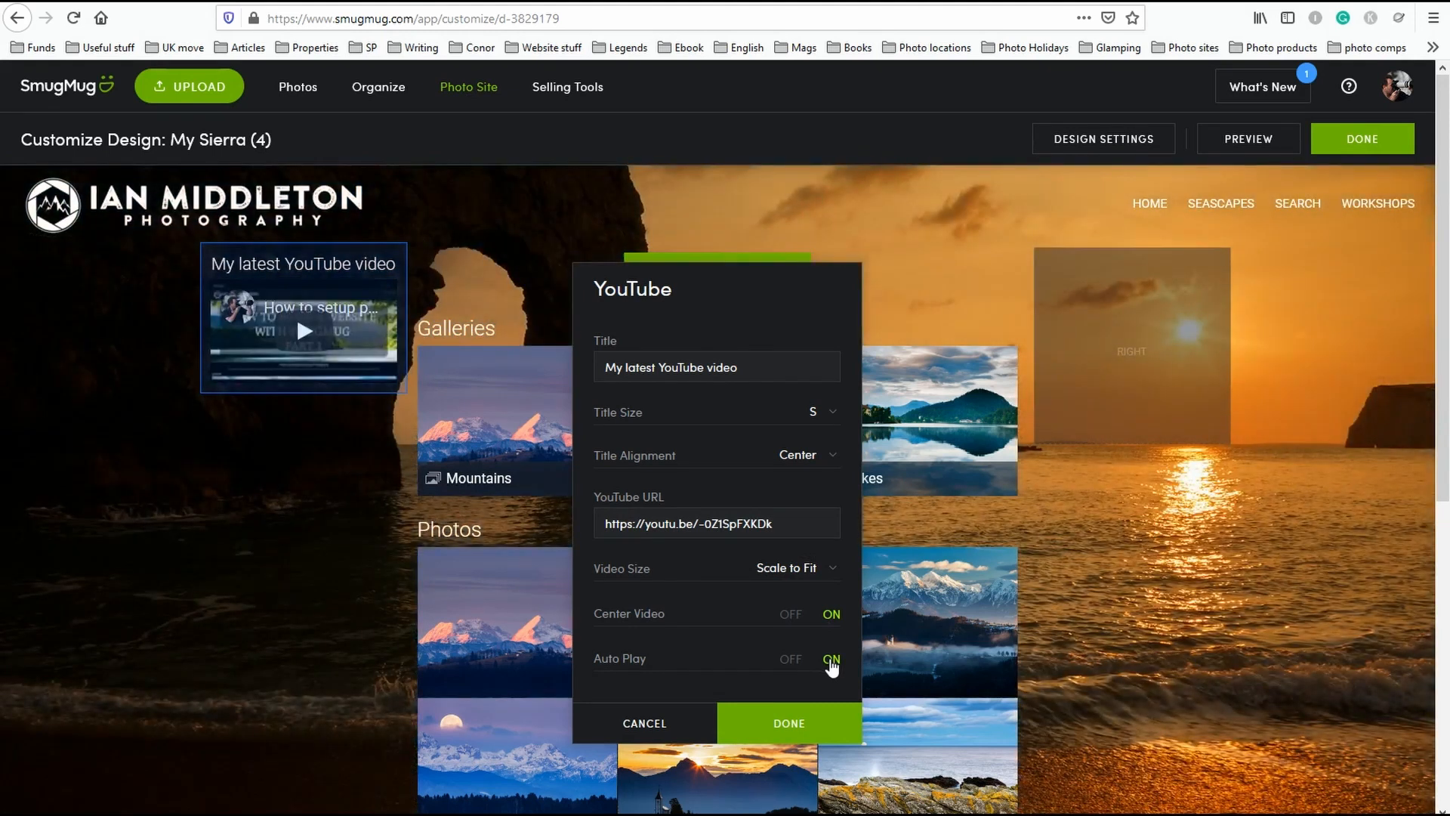
{"action": "left_click", "coordinate": [788, 670]}
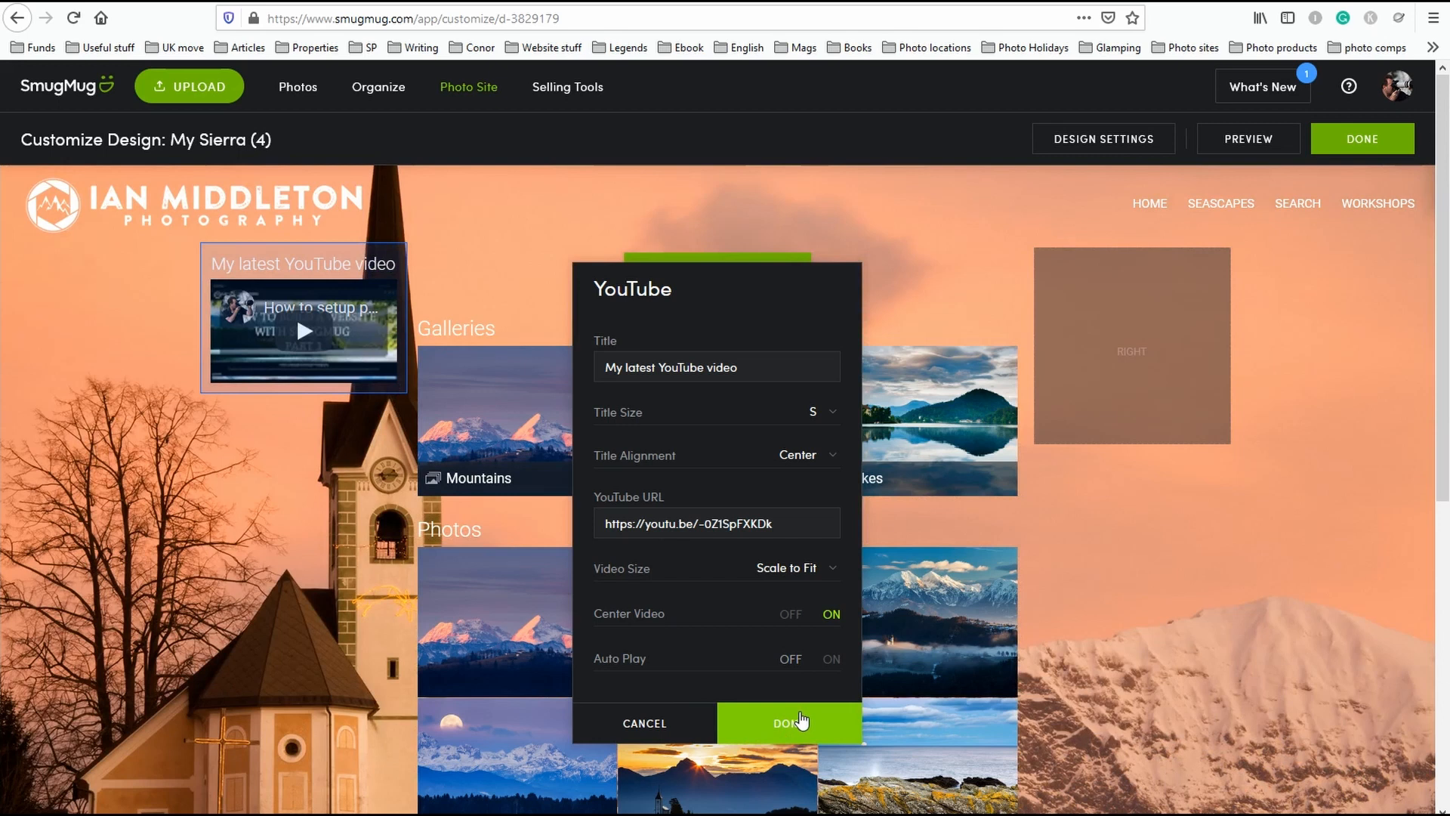
{"action": "left_click", "coordinate": [801, 721]}
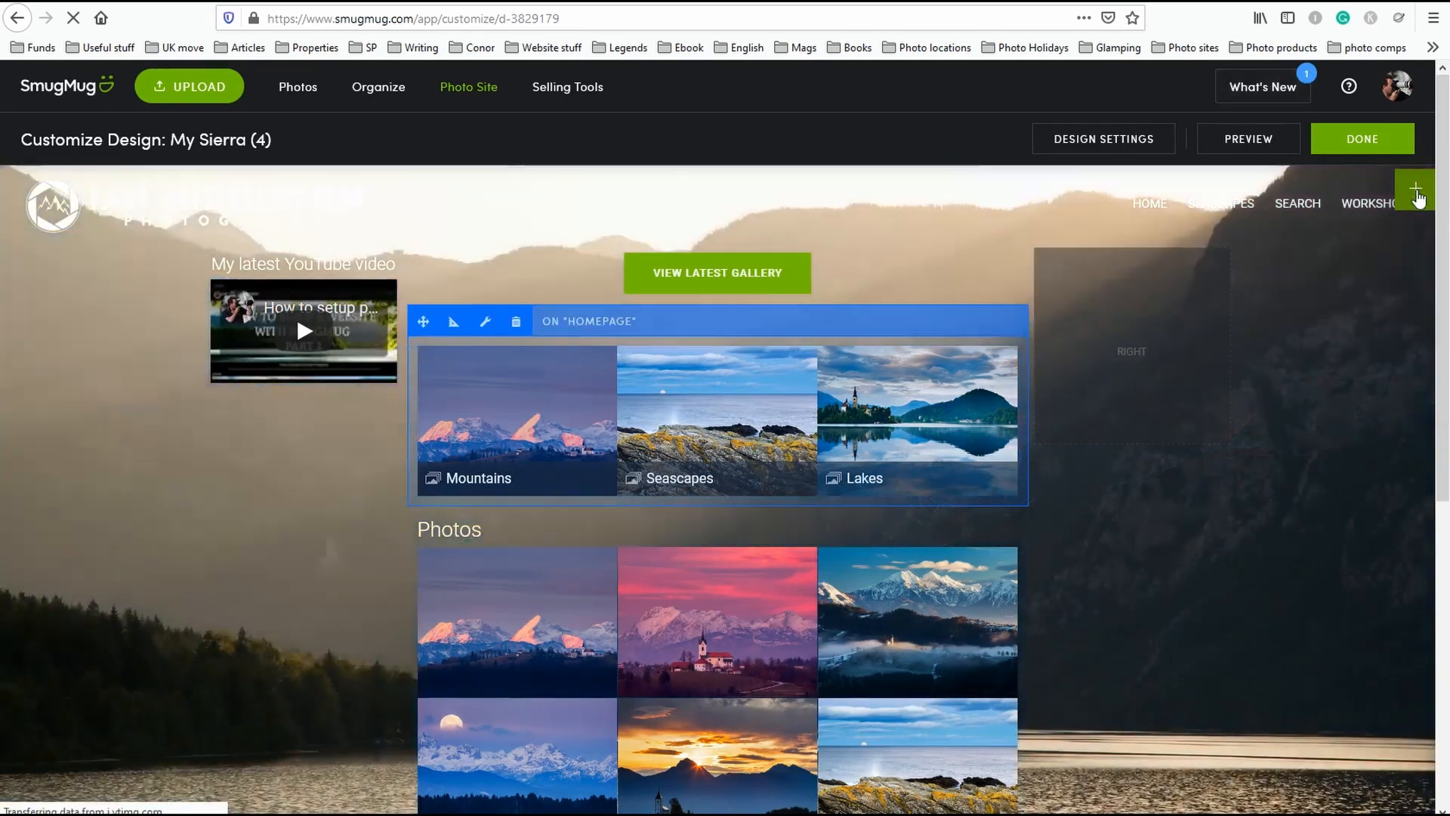
Review the list of content blocks on the homepage and remove the YouTube block.
{"action": "left_click", "coordinate": [1416, 194]}
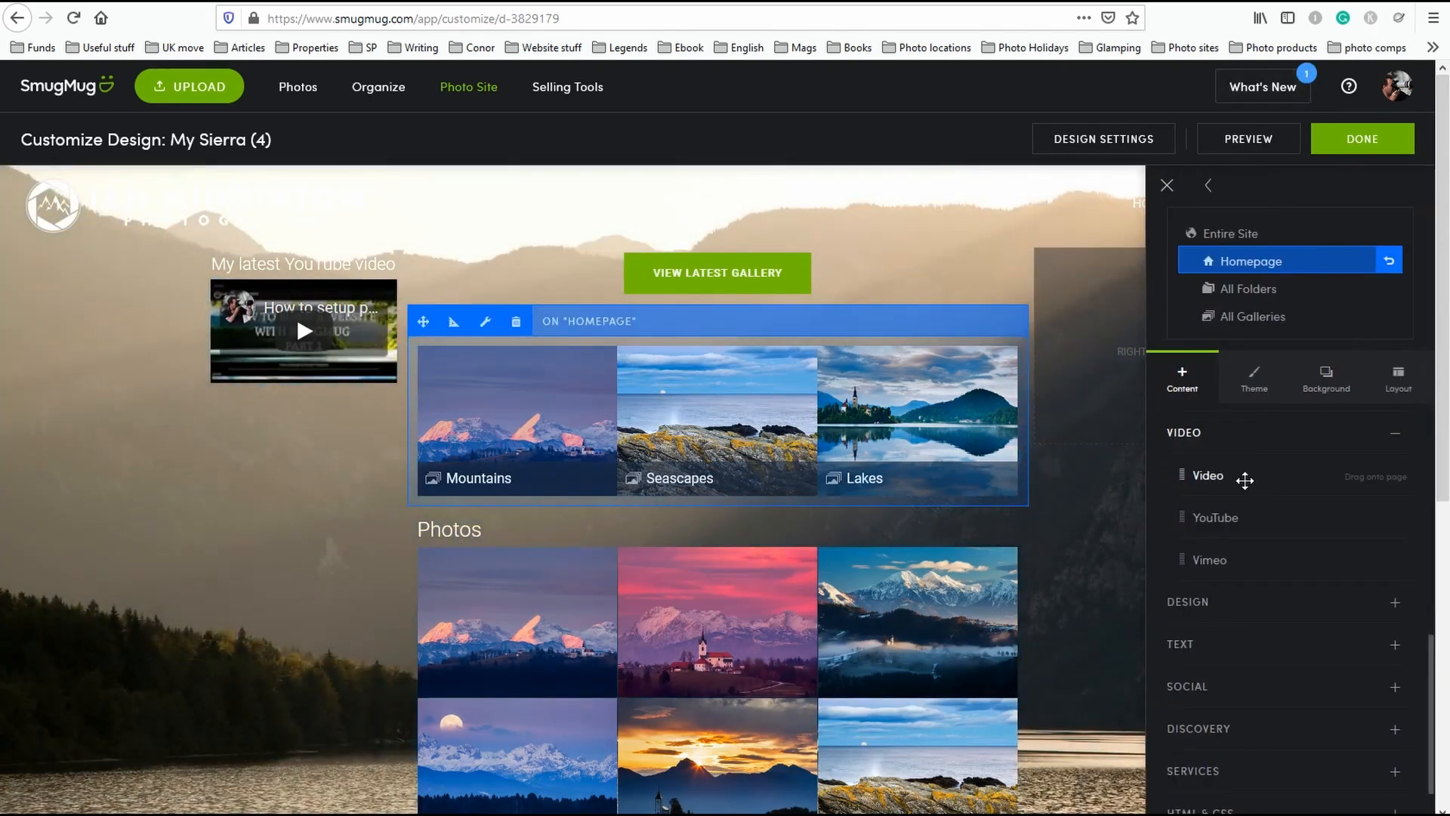
{"action": "scroll", "coordinate": [1253, 468], "scroll_direction": "up", "scroll_amount": 5}
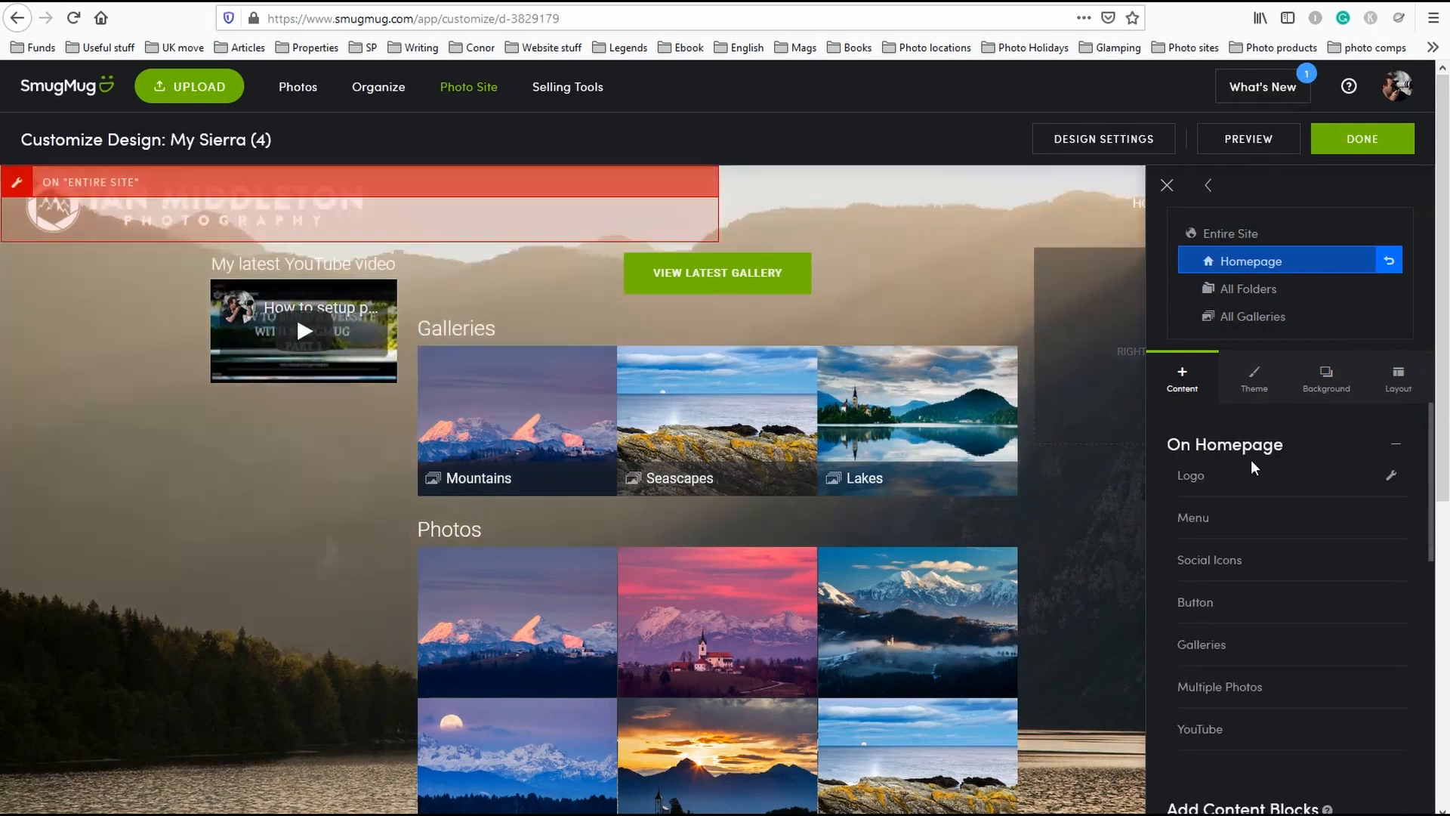
{"action": "scroll", "coordinate": [1261, 464], "scroll_direction": "down", "scroll_amount": 3}
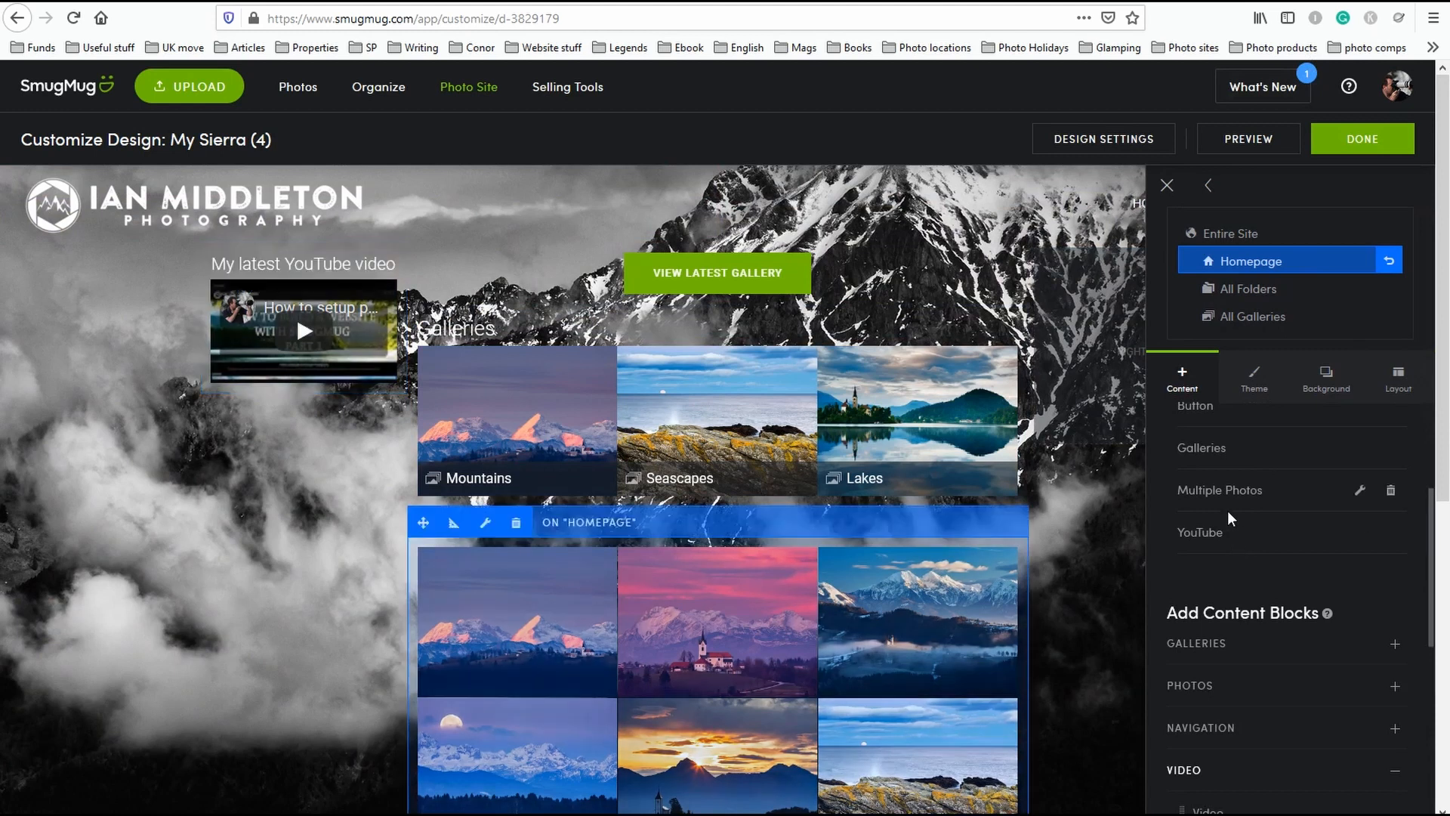
{"action": "scroll", "coordinate": [1226, 509], "scroll_direction": "up", "scroll_amount": 3}
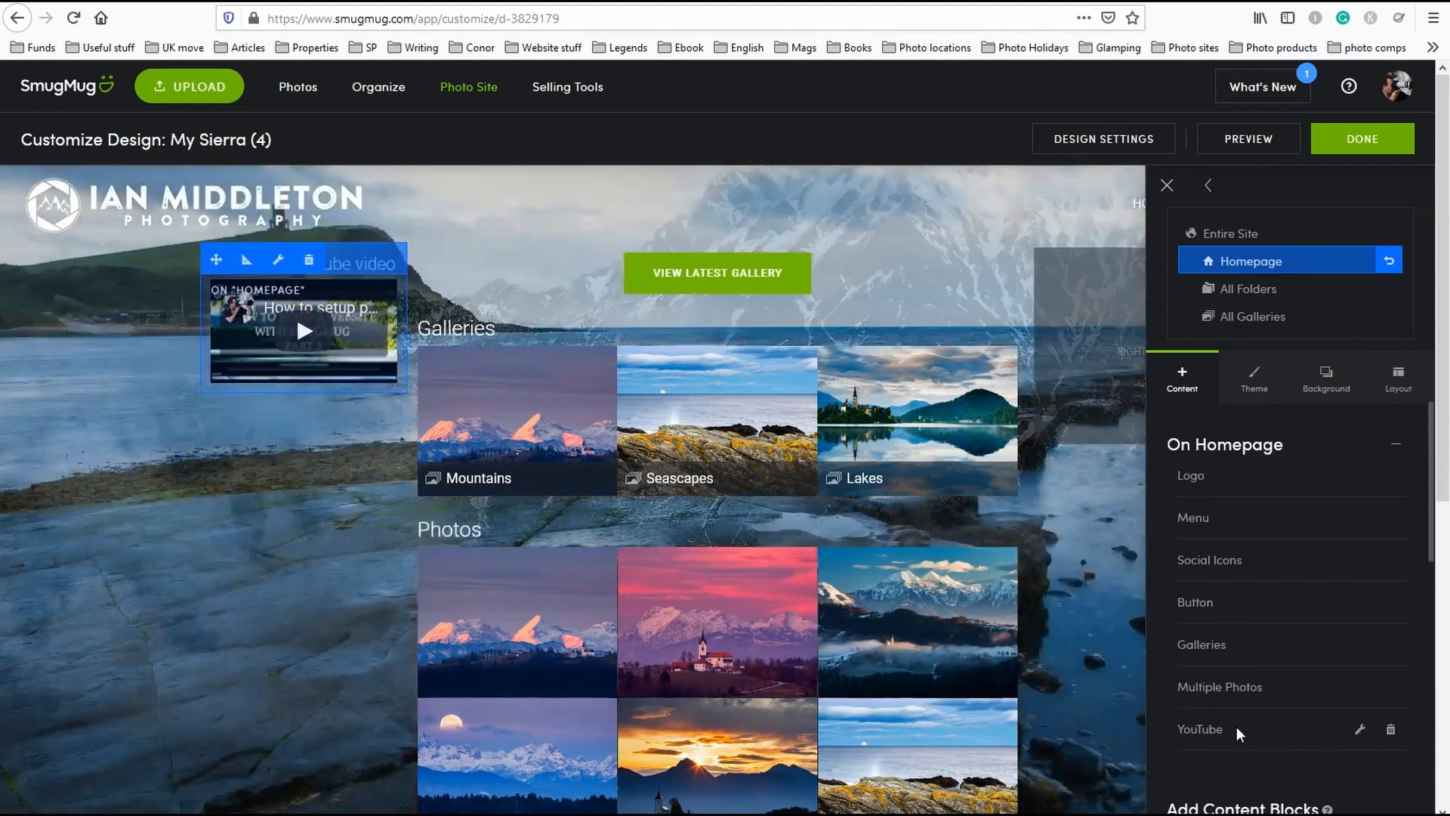
{"action": "scroll", "coordinate": [1235, 709], "scroll_direction": "down", "scroll_amount": 2}
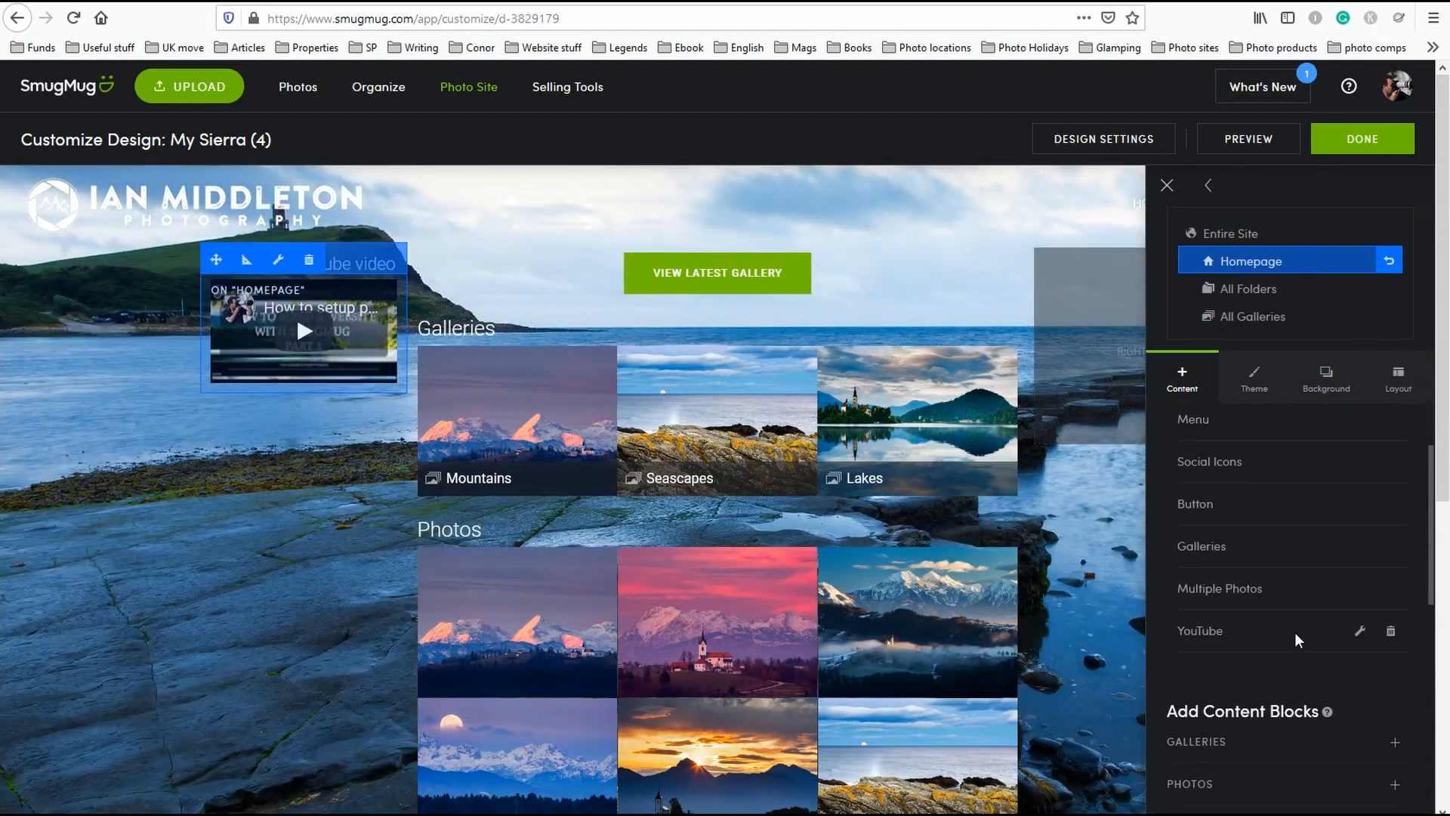
{"action": "left_click", "coordinate": [1391, 631]}
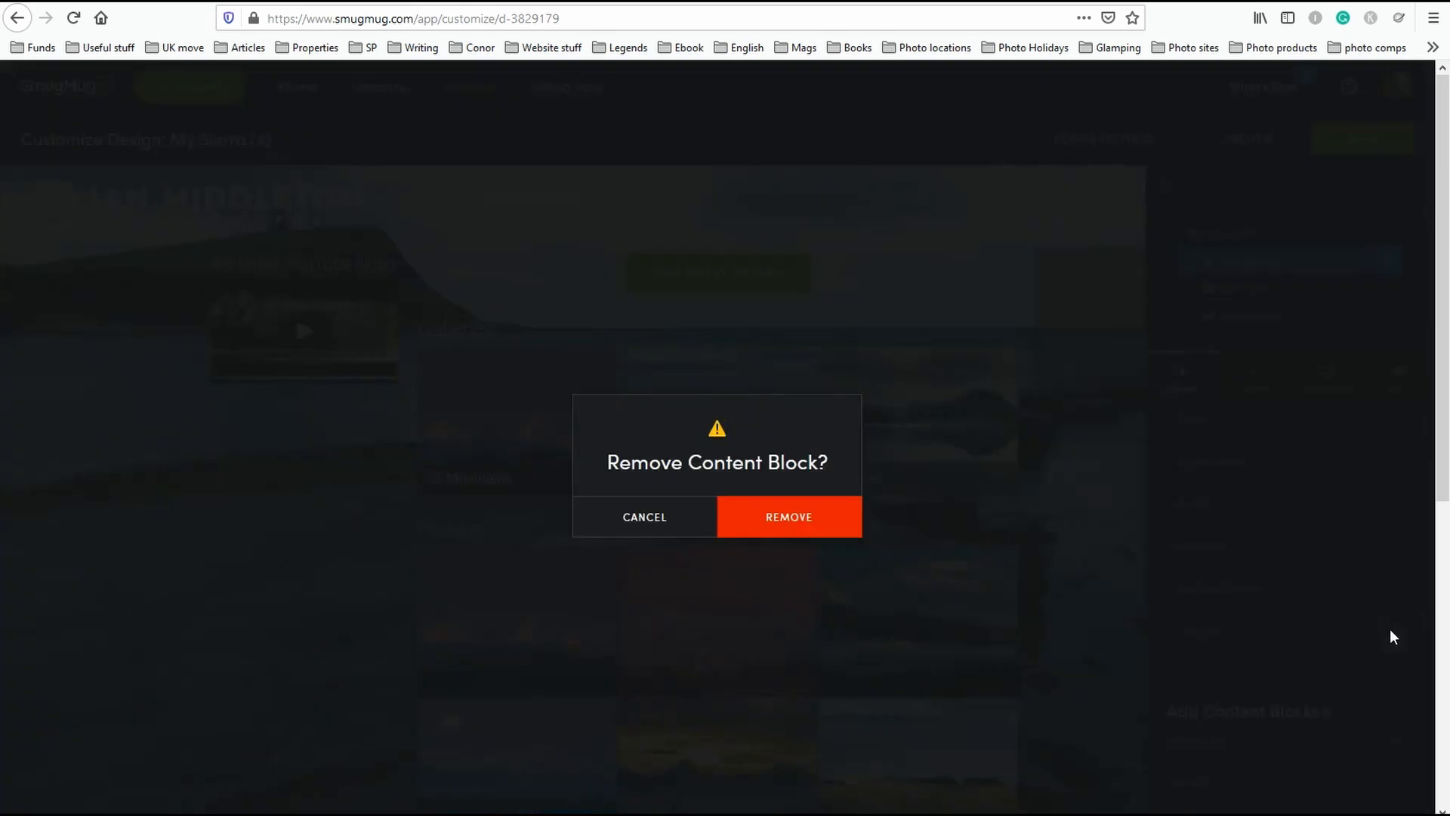
{"action": "left_click", "coordinate": [795, 520]}
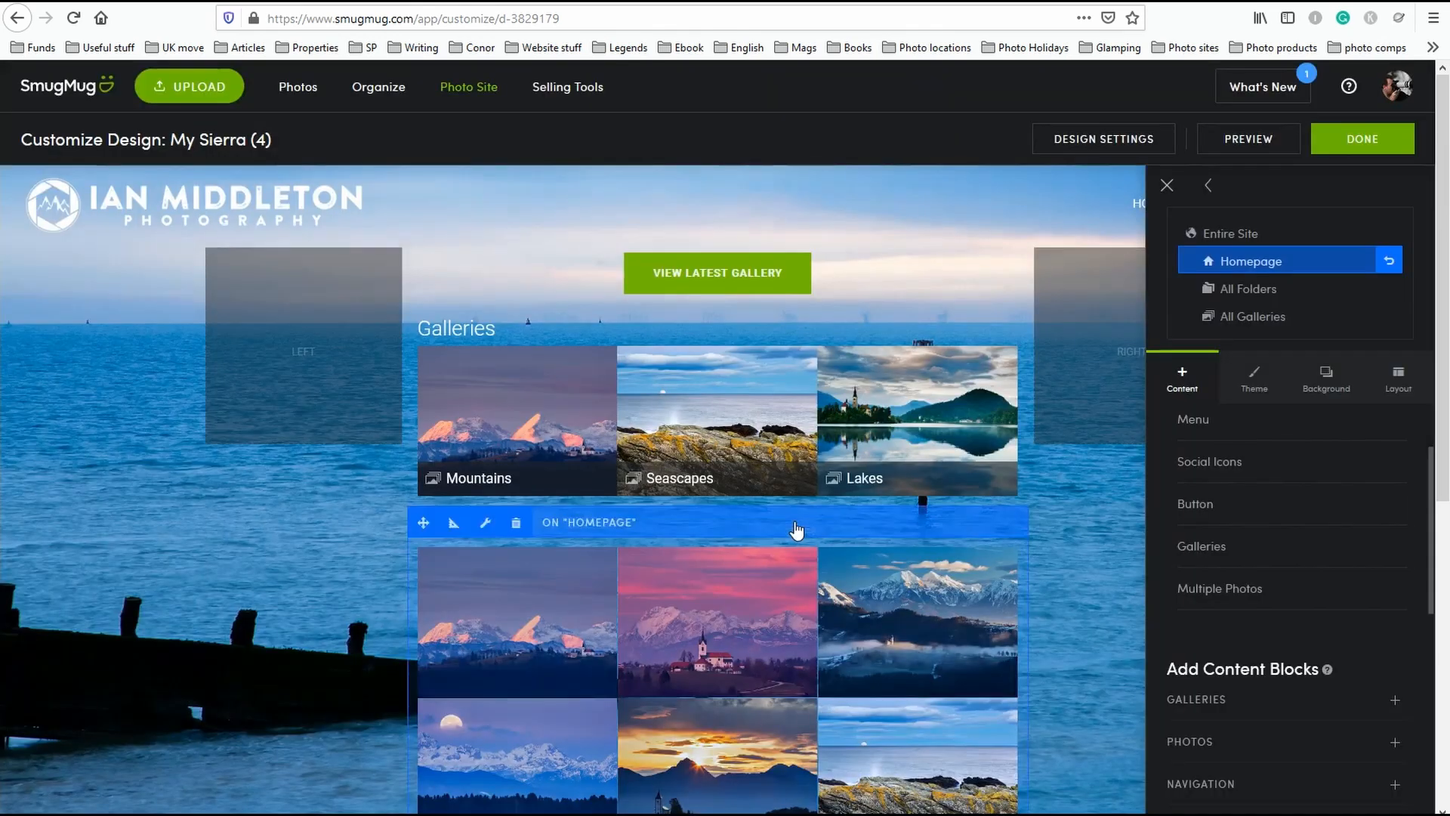
Try adding a Video content block to the homepage's left sidebar, check its gallery video picker and cancel the block.
{"action": "scroll", "coordinate": [1300, 554], "scroll_direction": "down", "scroll_amount": 3}
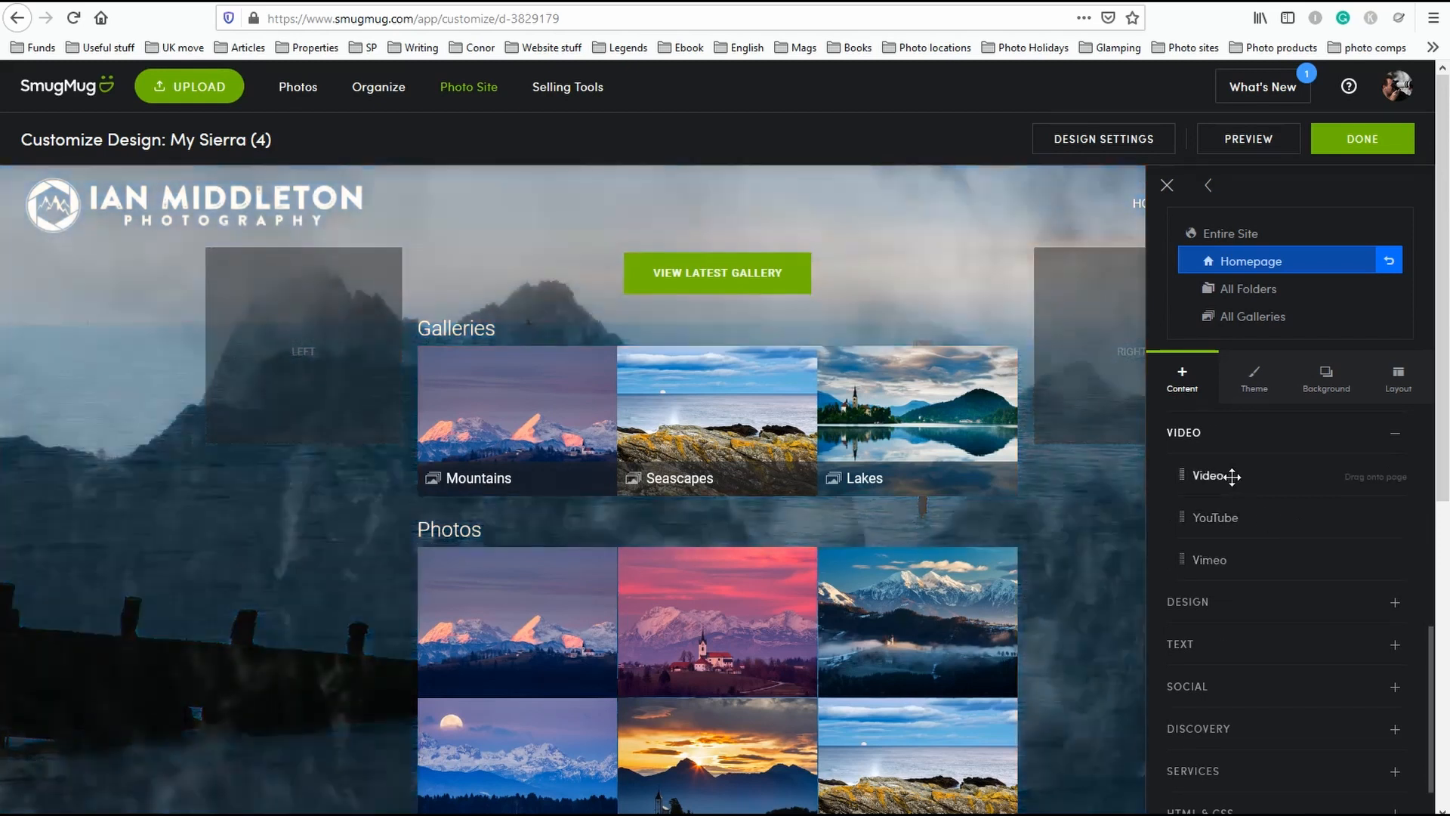
{"action": "left_click_drag", "start_coordinate": [1231, 475], "coordinate": [323, 331]}
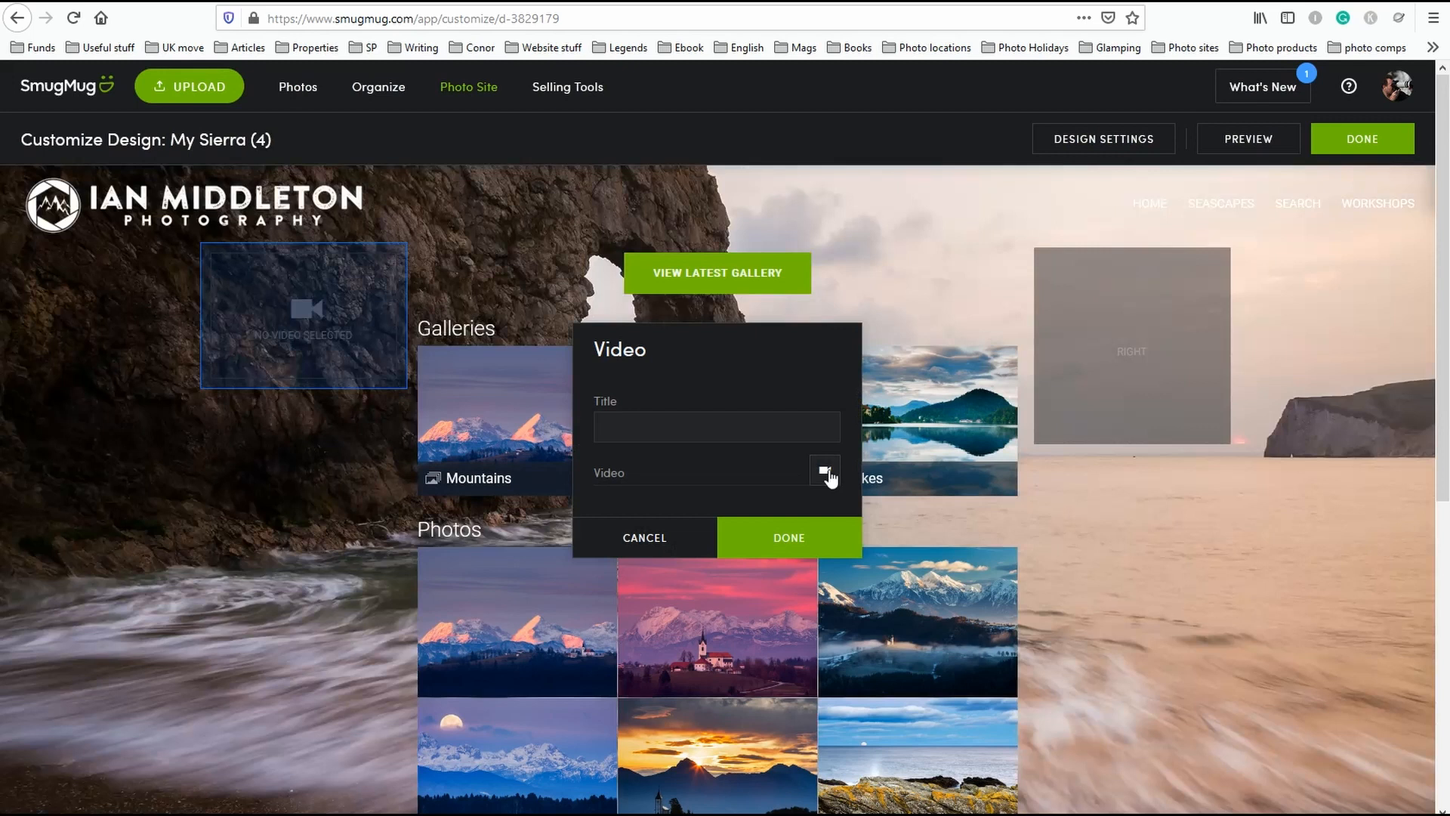
{"action": "left_click", "coordinate": [826, 469]}
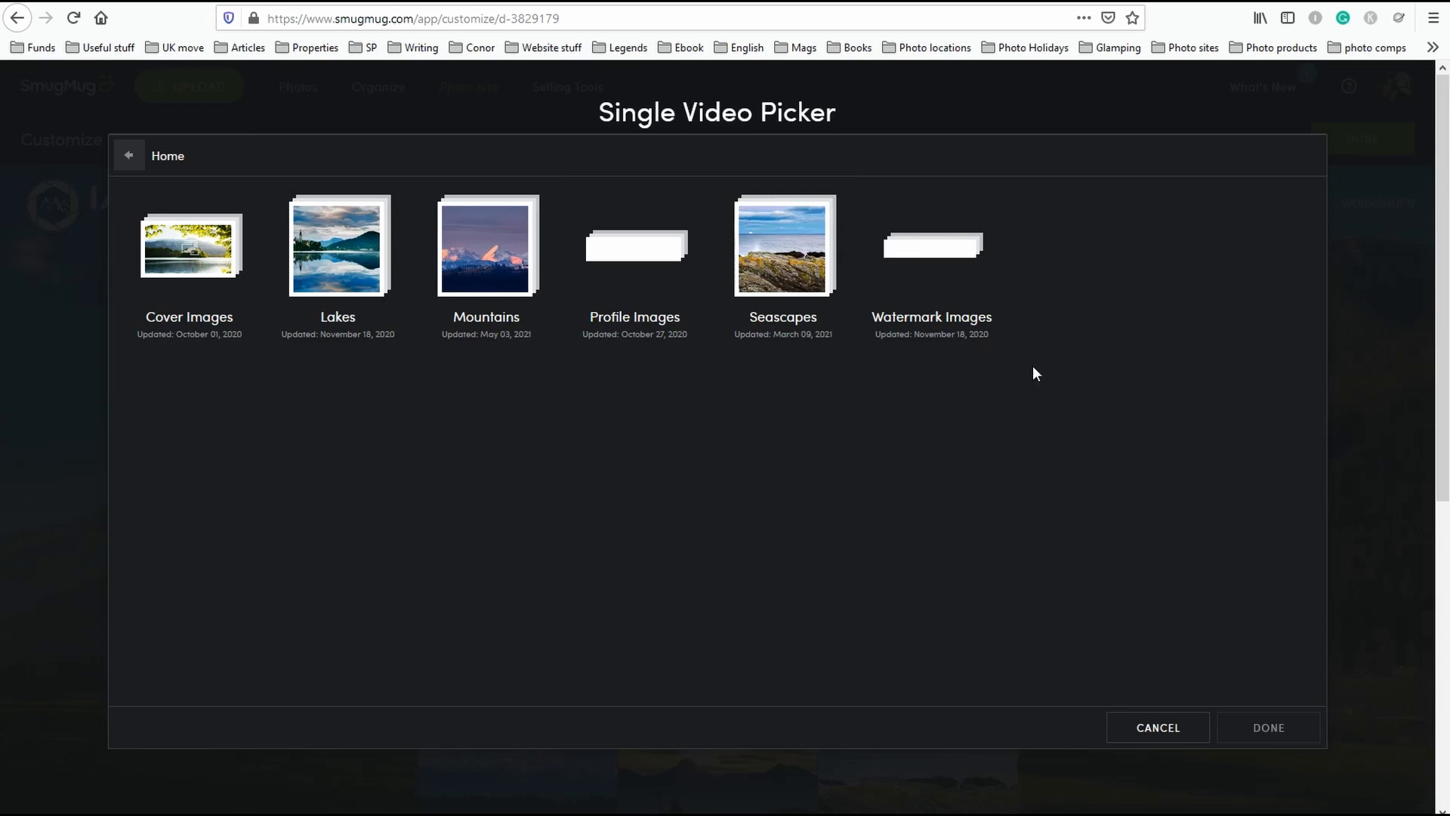
{"action": "left_click", "coordinate": [1152, 729]}
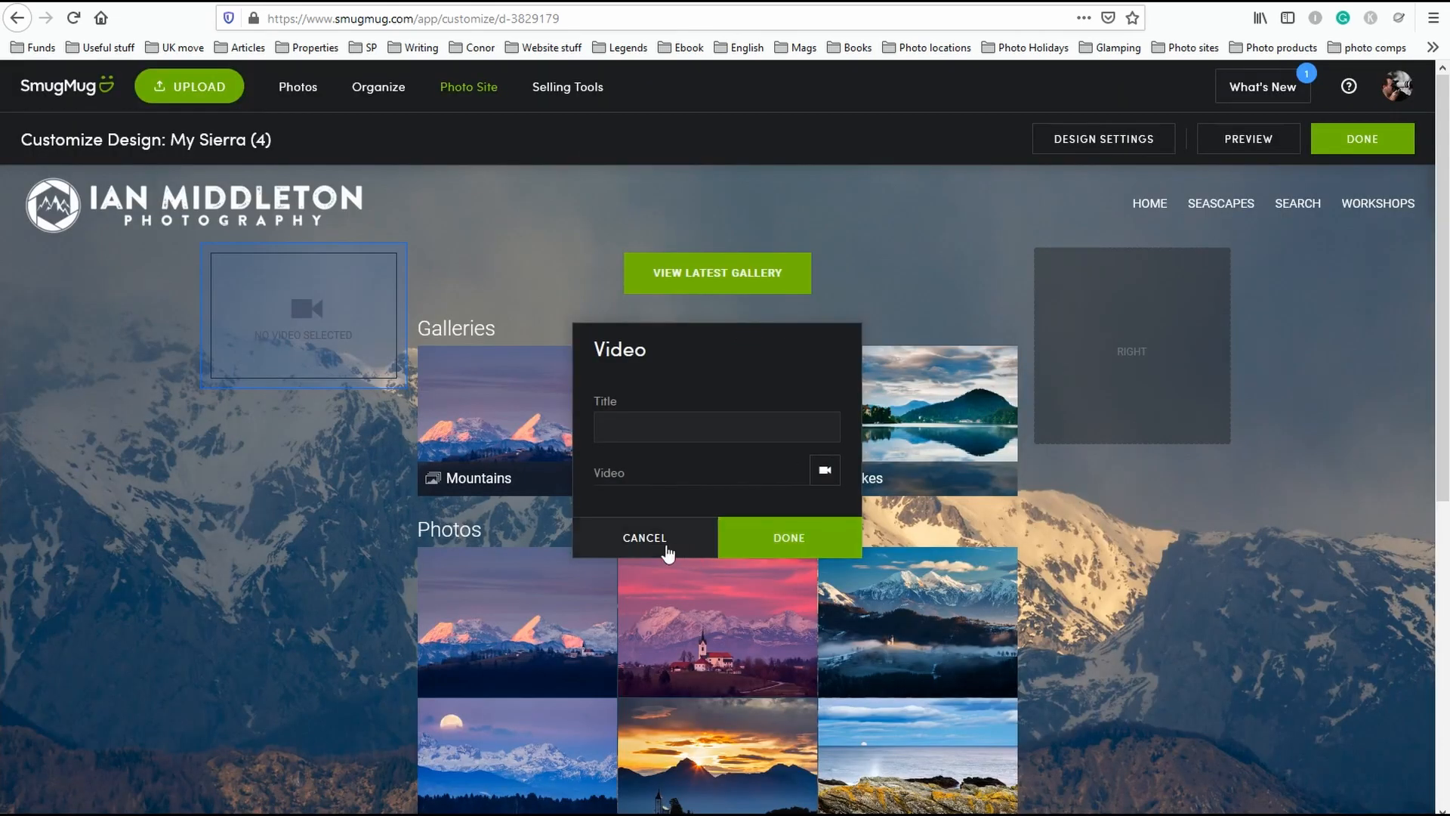
{"action": "left_click", "coordinate": [644, 539]}
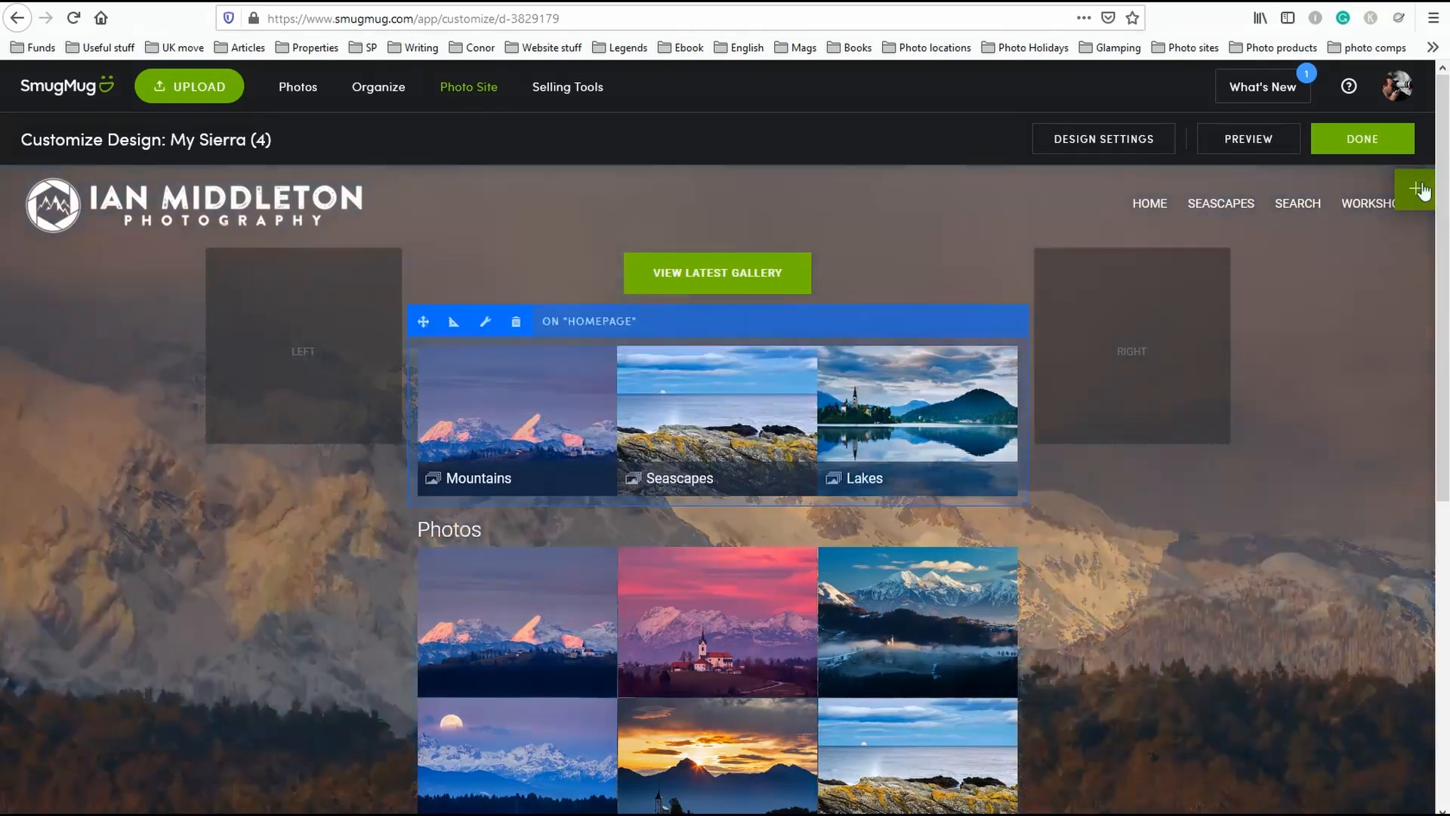
Try a Menu block from the Navigation content blocks in the left sidebar and remove it again.
{"action": "left_click", "coordinate": [1420, 389]}
{"action": "scroll", "coordinate": [1340, 675], "scroll_direction": "down", "scroll_amount": 1}
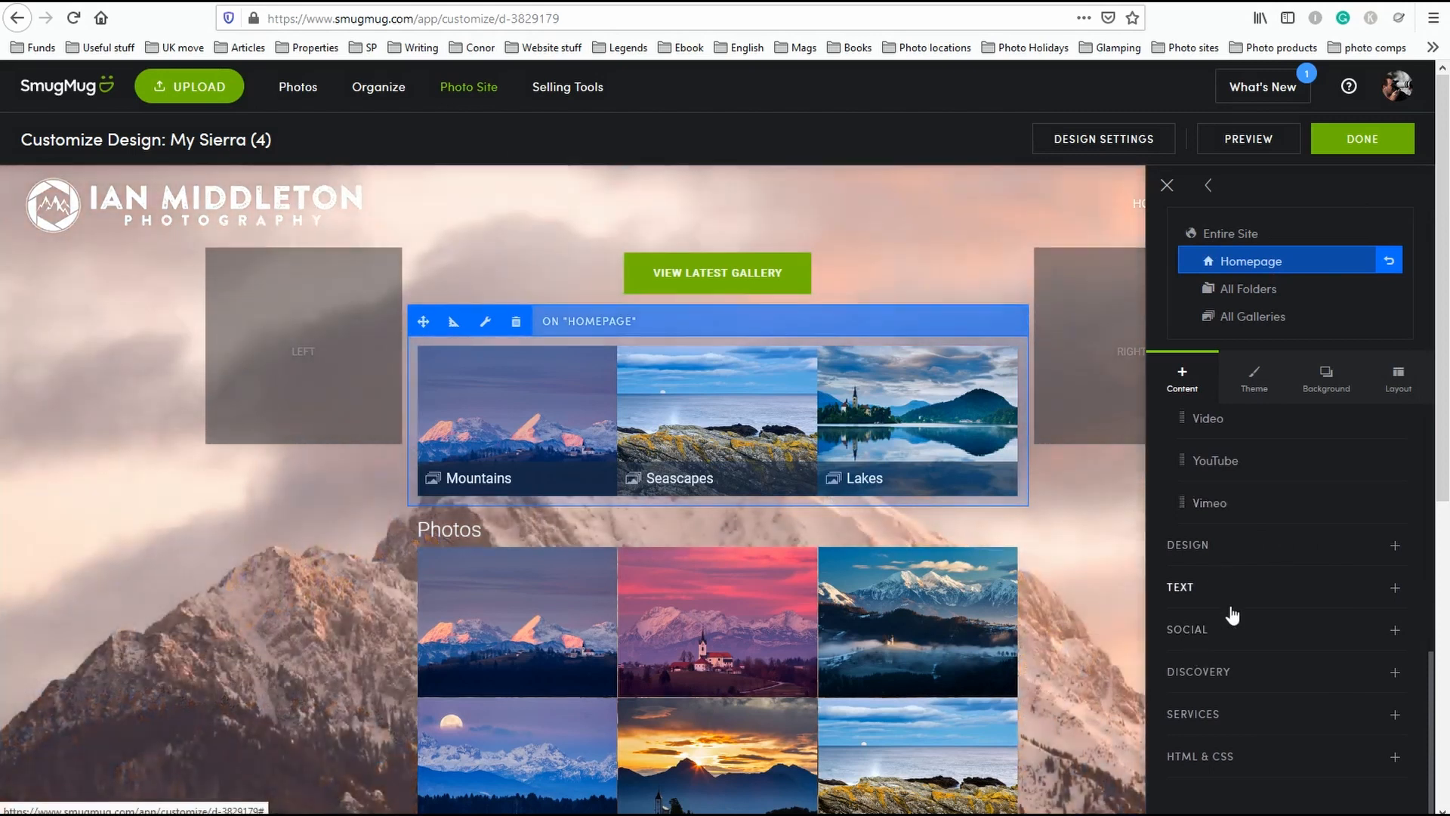
{"action": "scroll", "coordinate": [1232, 616], "scroll_direction": "up", "scroll_amount": 2}
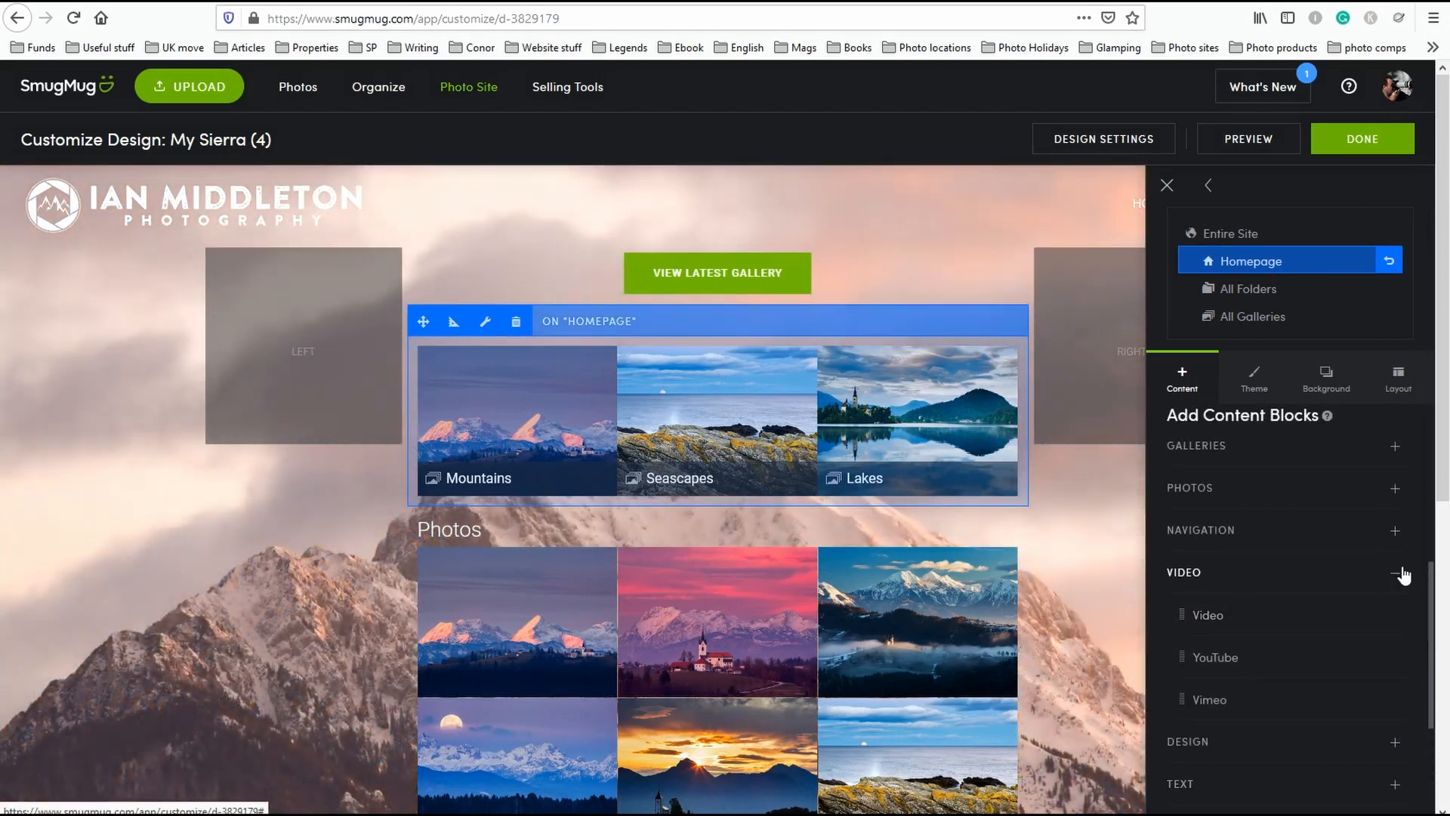
{"action": "left_click", "coordinate": [1396, 574]}
{"action": "scroll", "coordinate": [1386, 578], "scroll_direction": "up", "scroll_amount": 2}
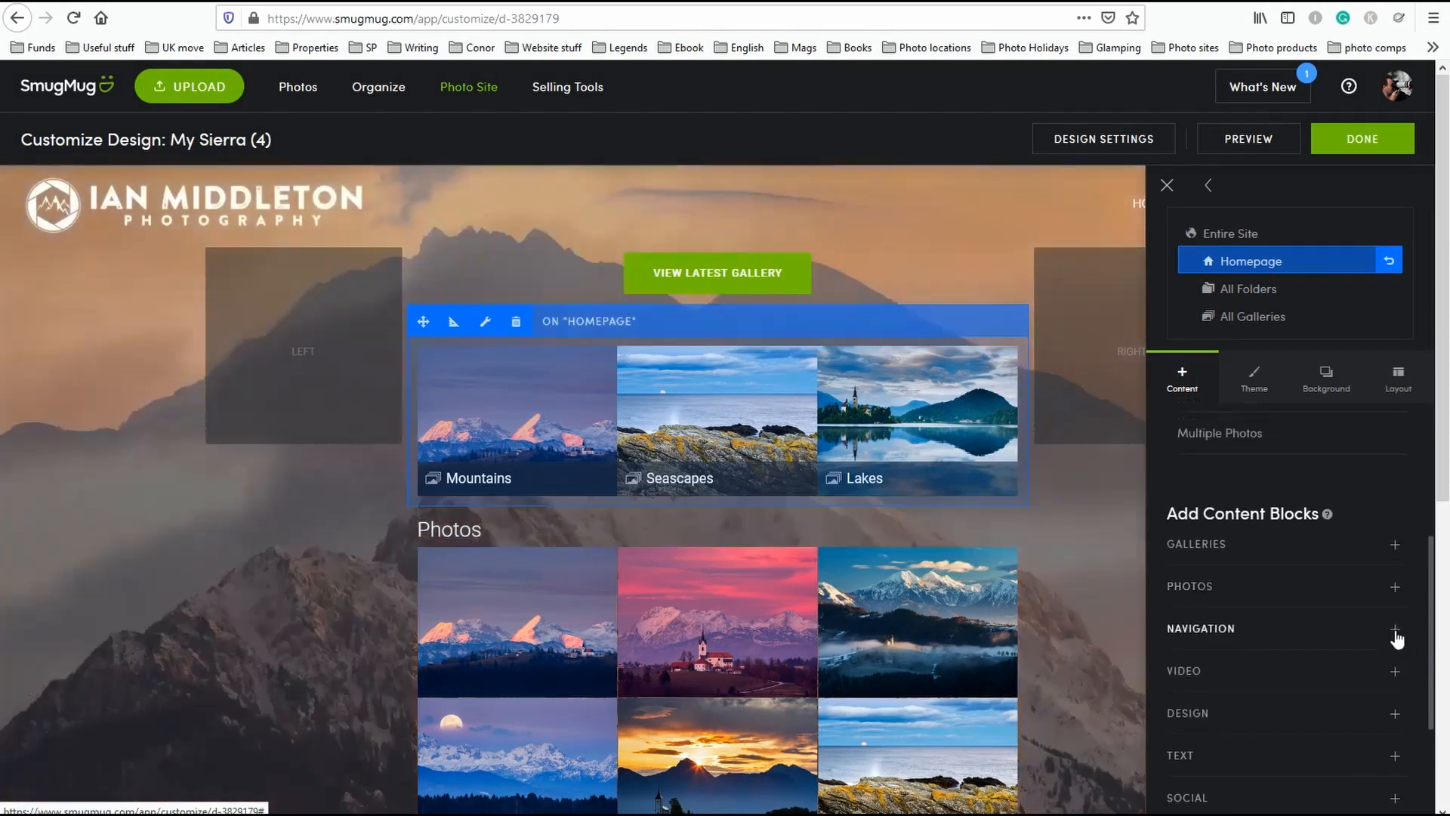
{"action": "left_click", "coordinate": [1394, 628]}
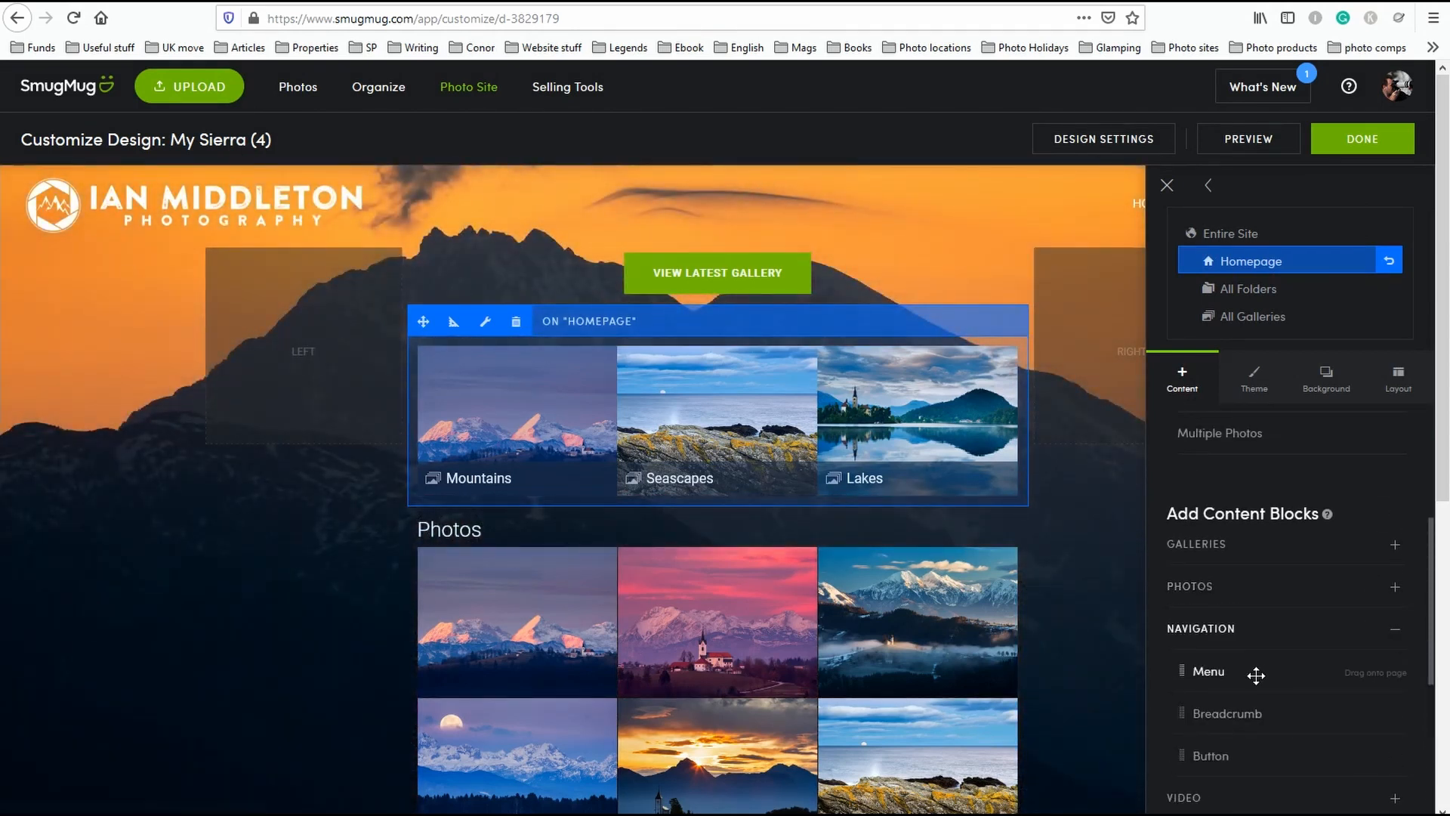
{"action": "left_click_drag", "start_coordinate": [1256, 669], "coordinate": [269, 343]}
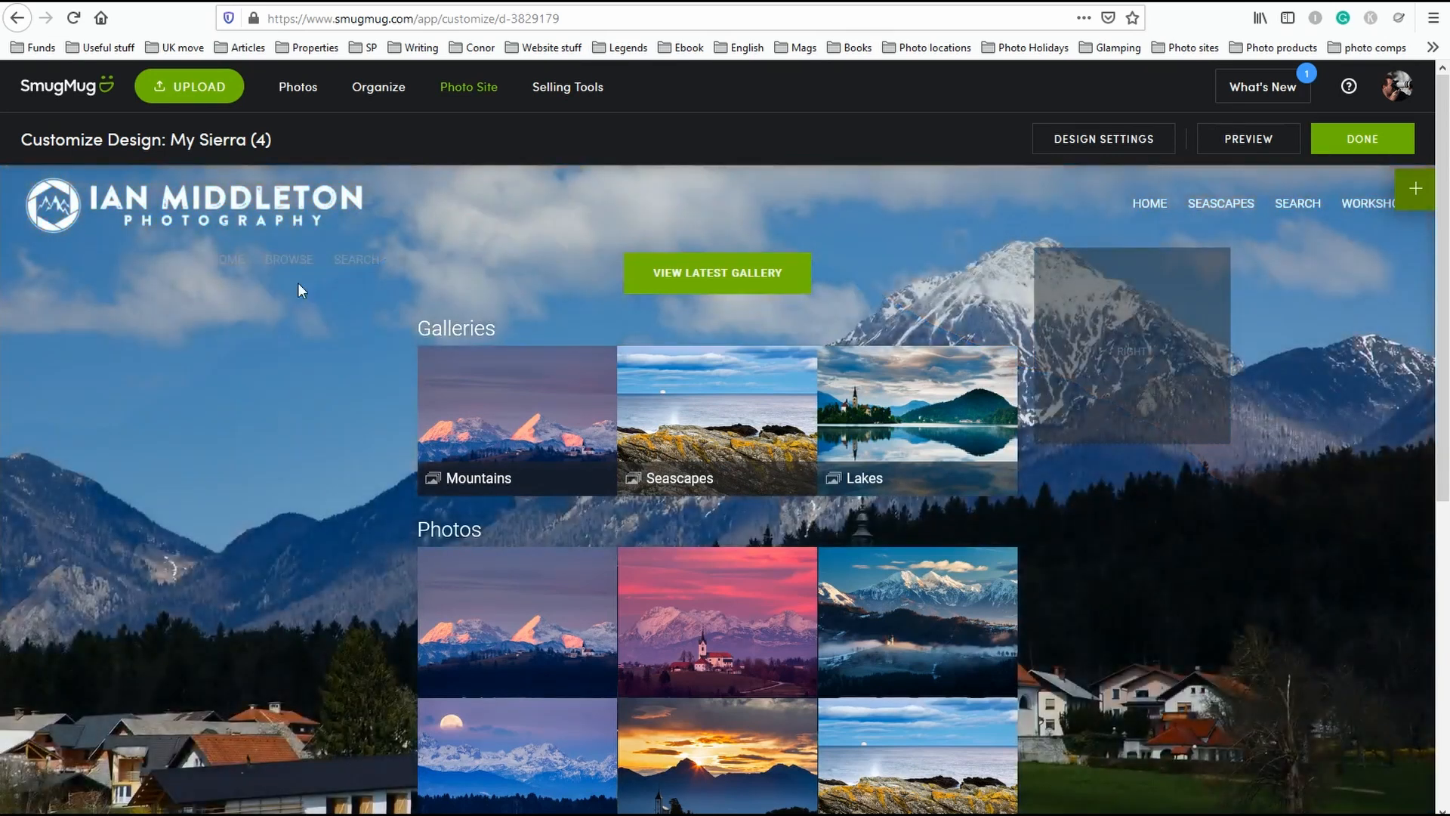
{"action": "left_click", "coordinate": [308, 258]}
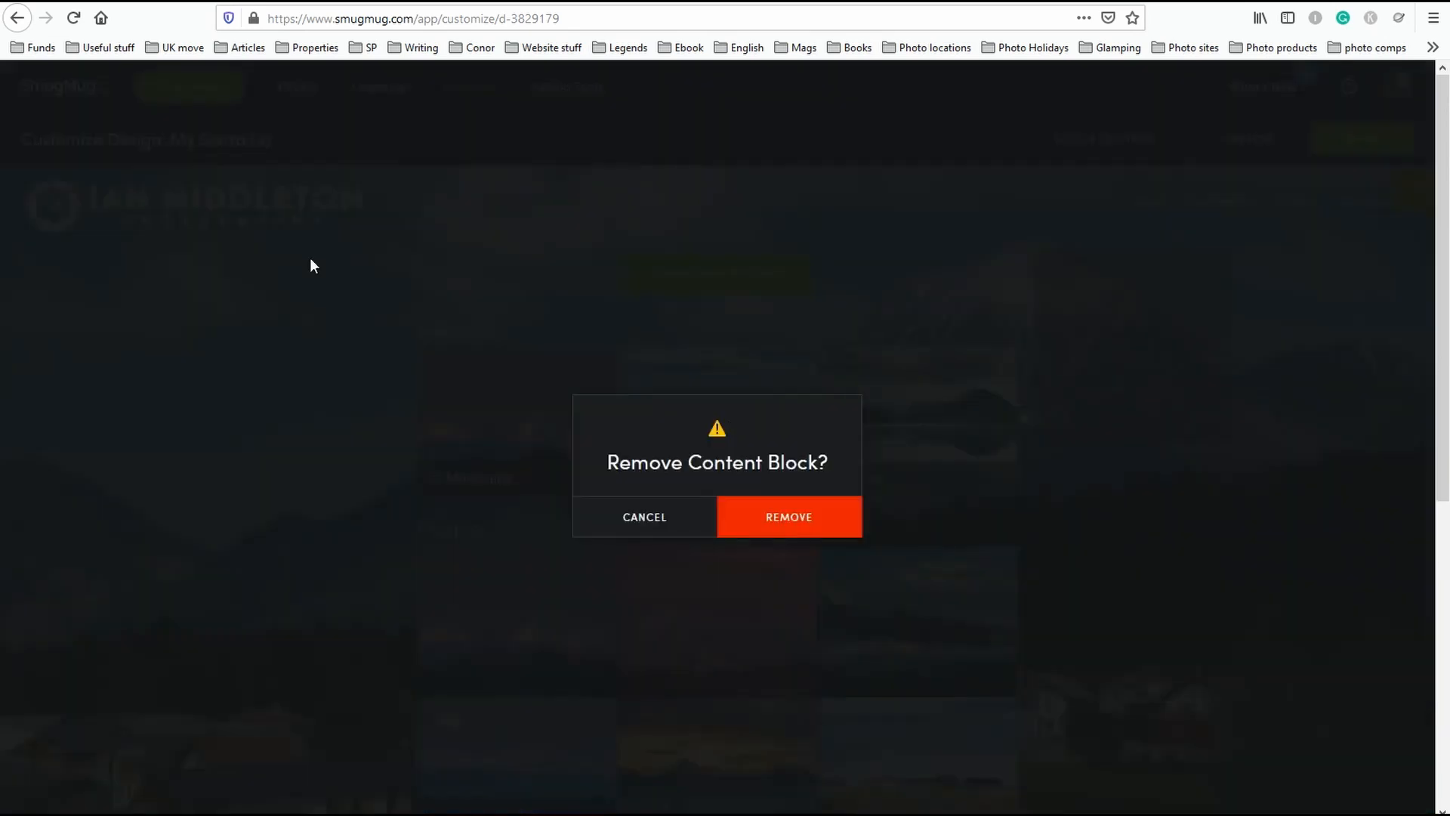
{"action": "left_click", "coordinate": [770, 527]}
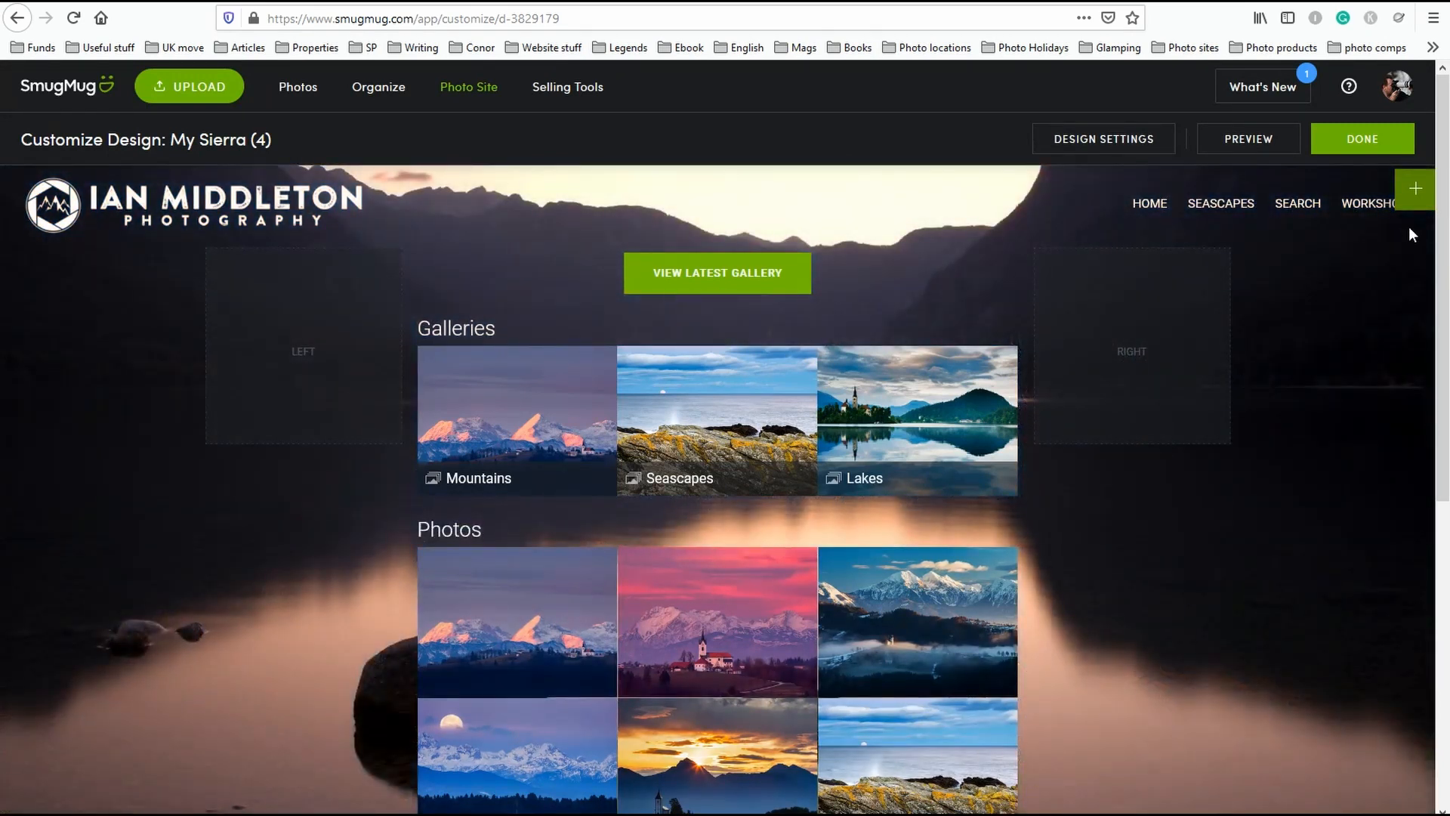
Try a left sidebar width of 400 px in the homepage layout settings.
{"action": "left_click", "coordinate": [1419, 188]}
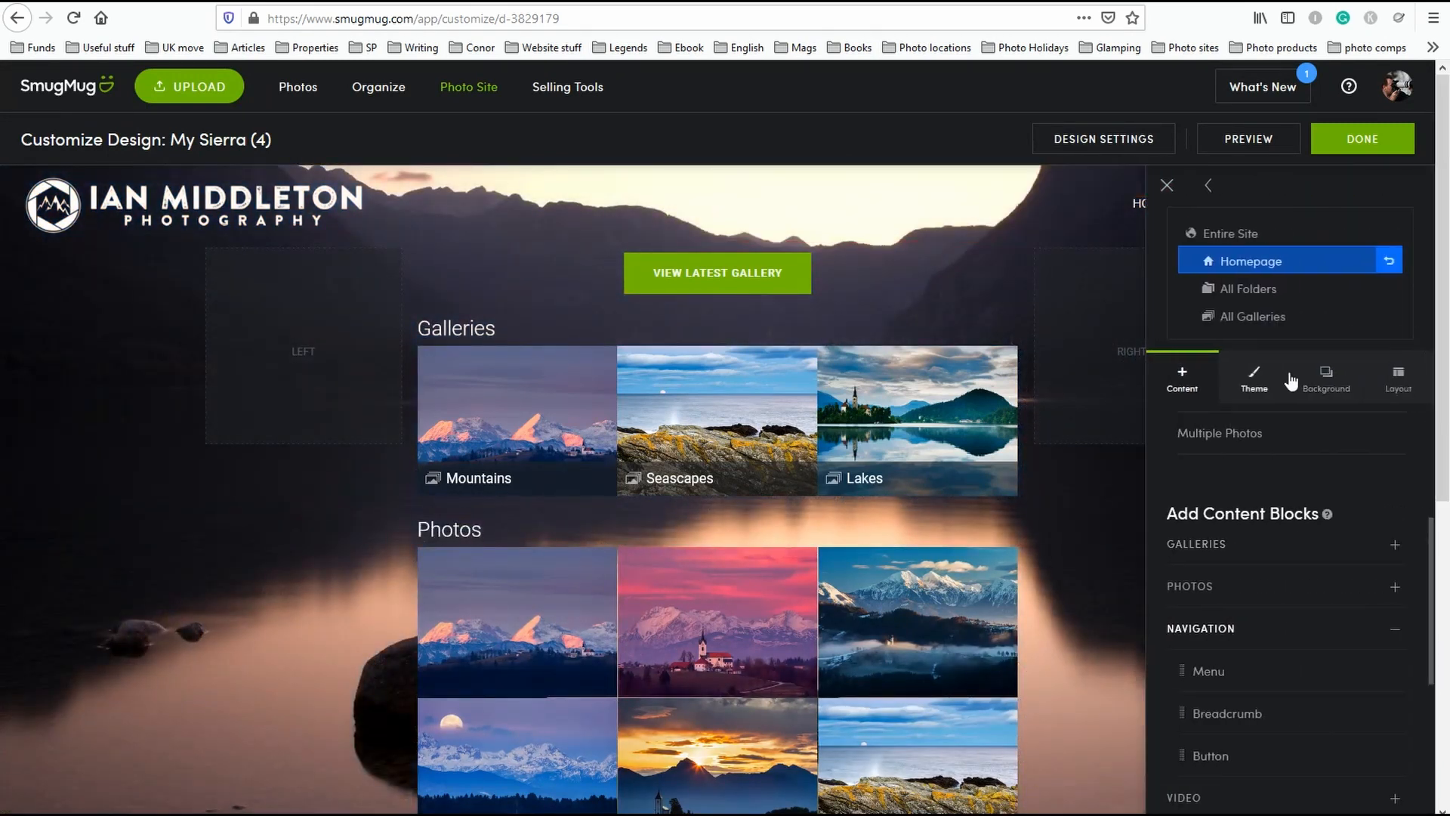
{"action": "left_click", "coordinate": [1398, 374]}
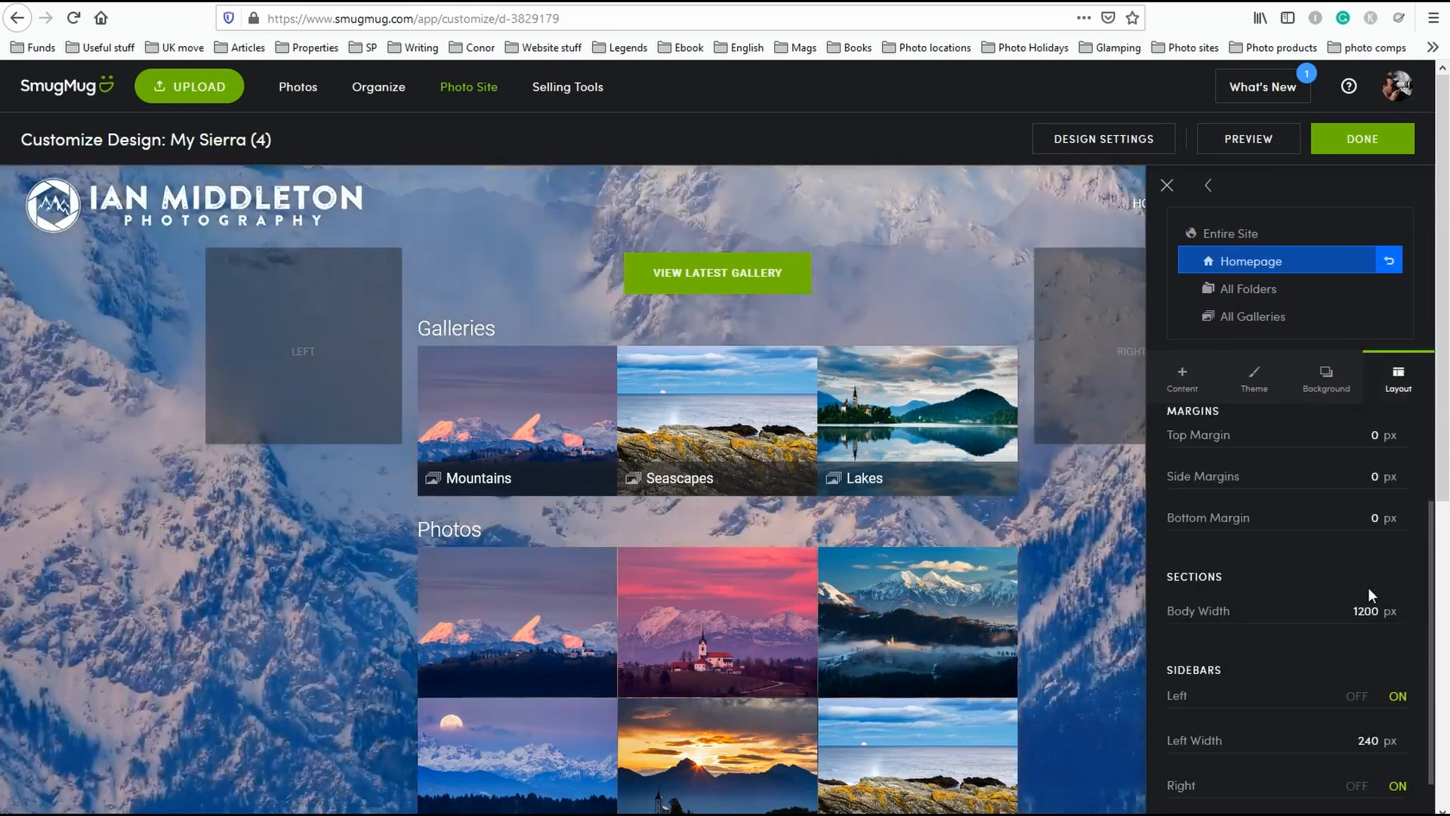
{"action": "scroll", "coordinate": [1369, 589], "scroll_direction": "down", "scroll_amount": 1}
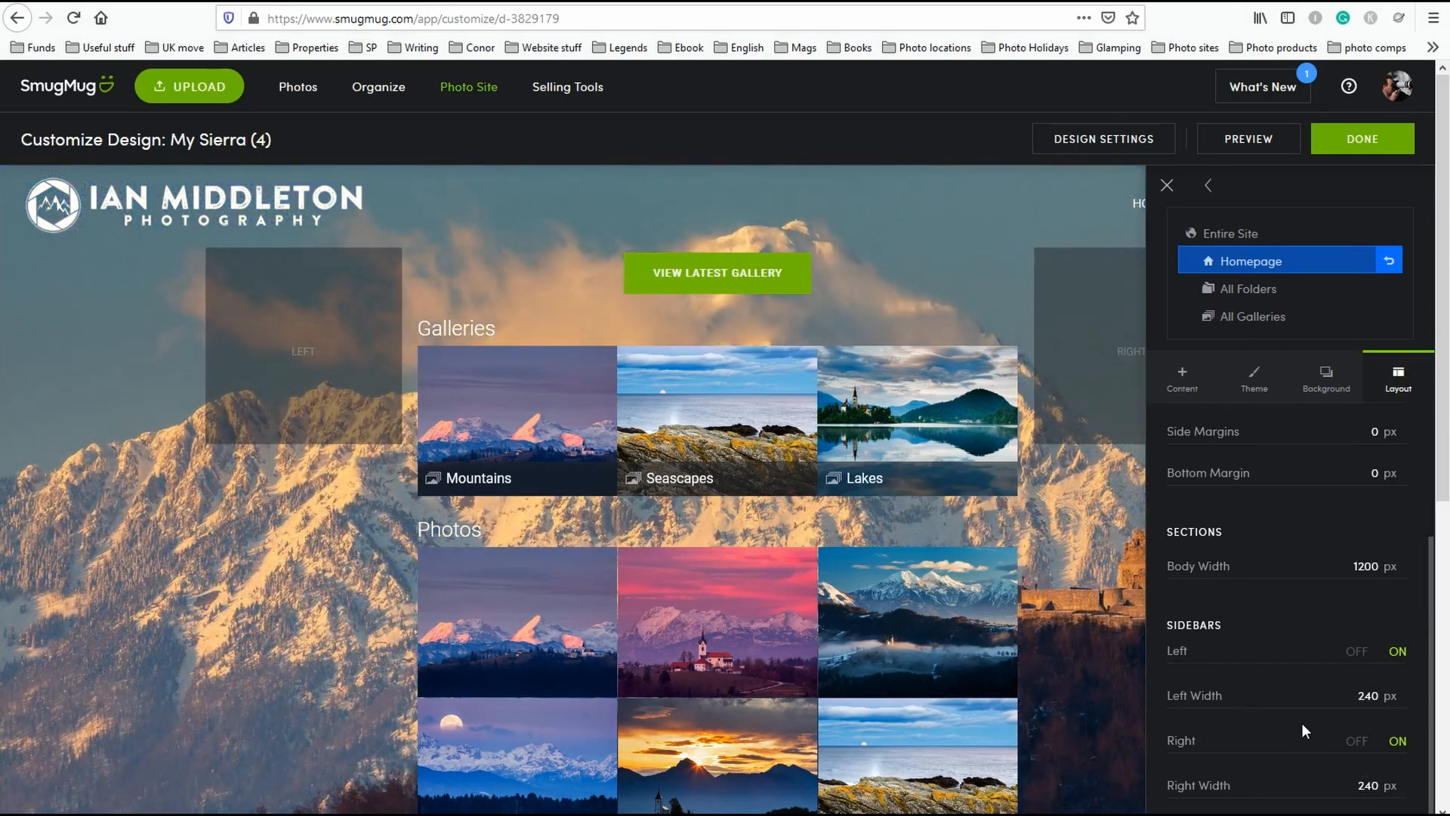
{"action": "left_click", "coordinate": [1361, 696]}
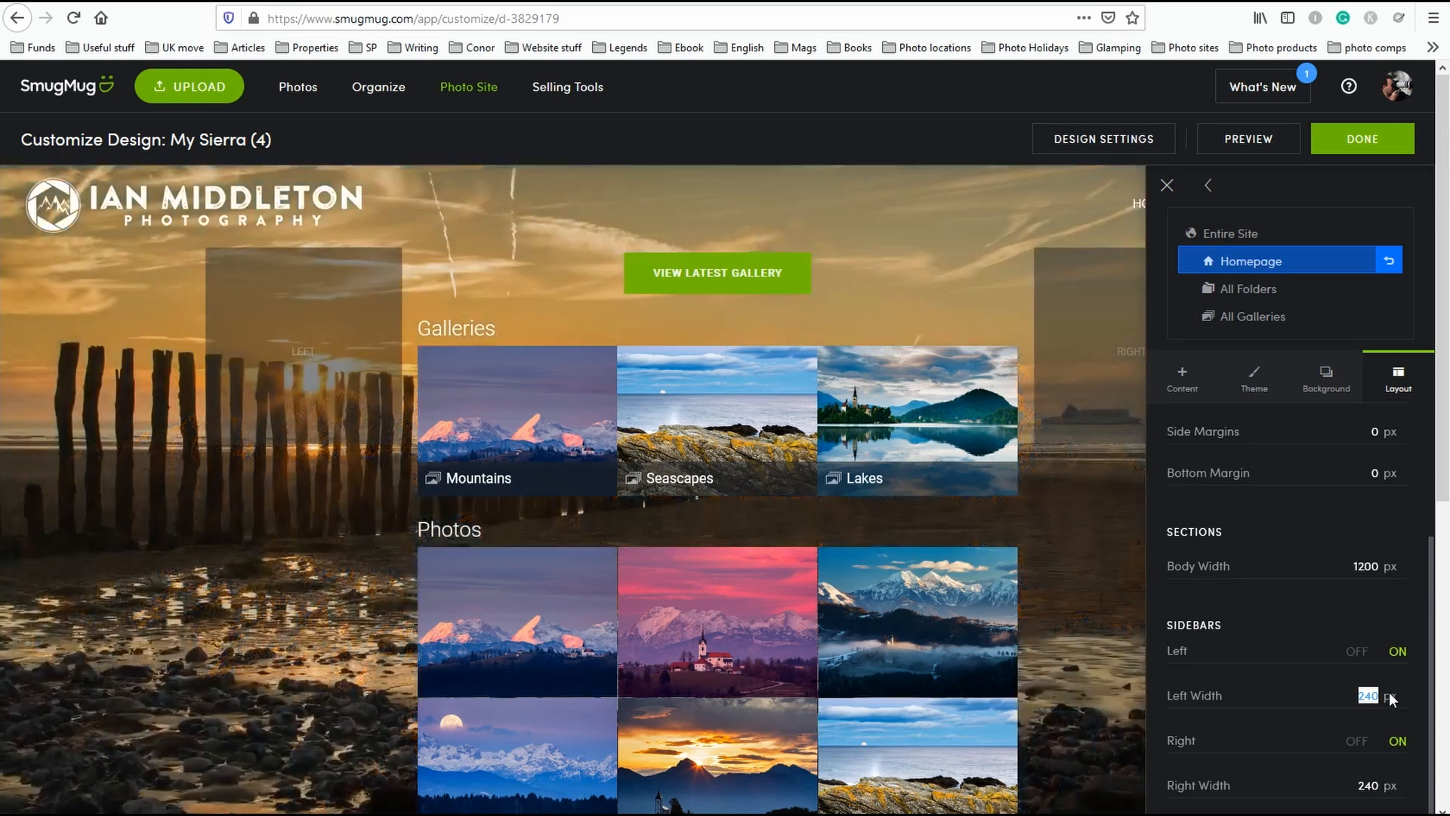
{"action": "type", "text": "400"}
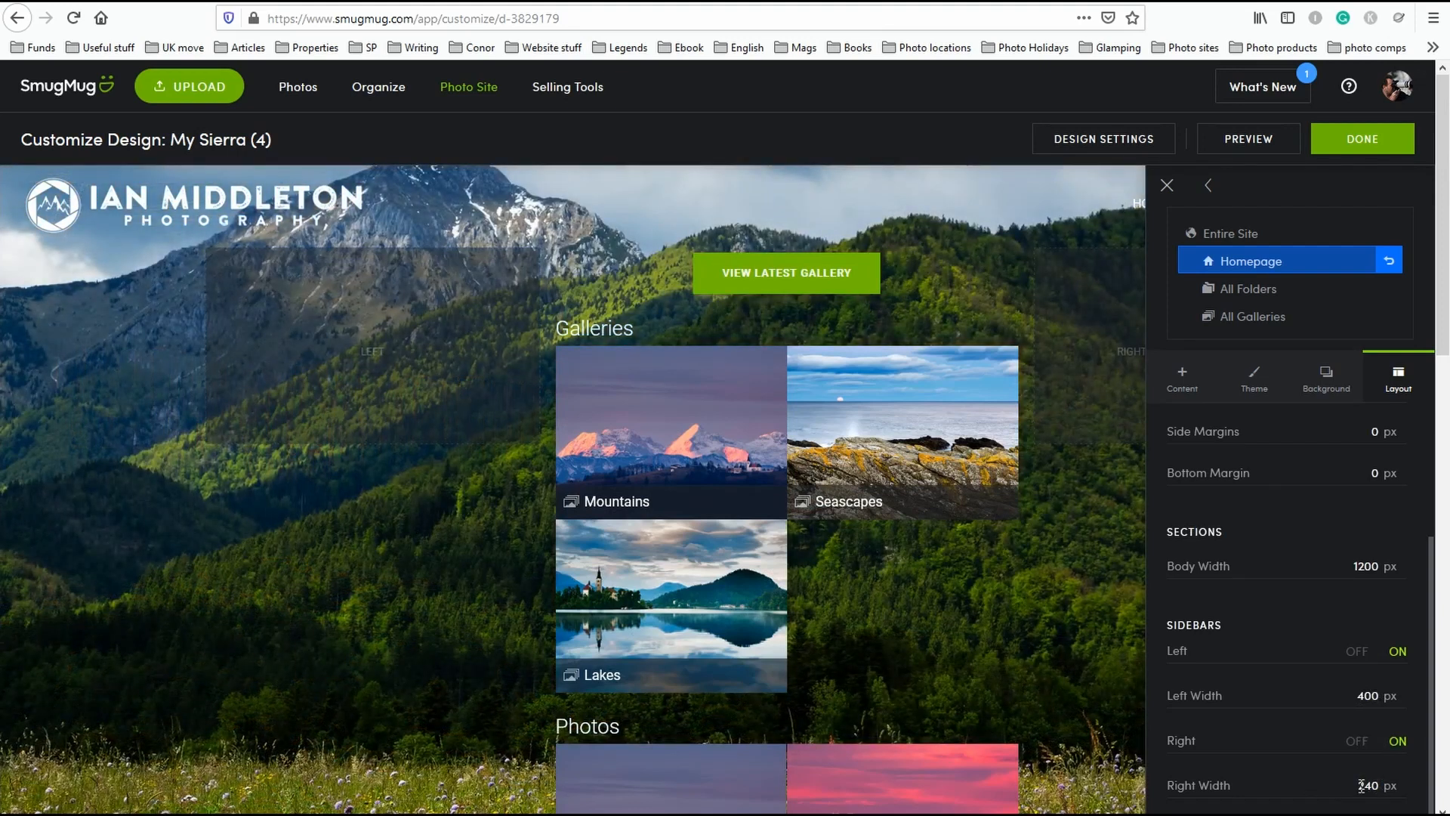
Set both the left and right sidebar widths of the homepage to 150 px and review the page.
{"action": "left_click", "coordinate": [1360, 785]}
{"action": "left_click", "coordinate": [1375, 695]}
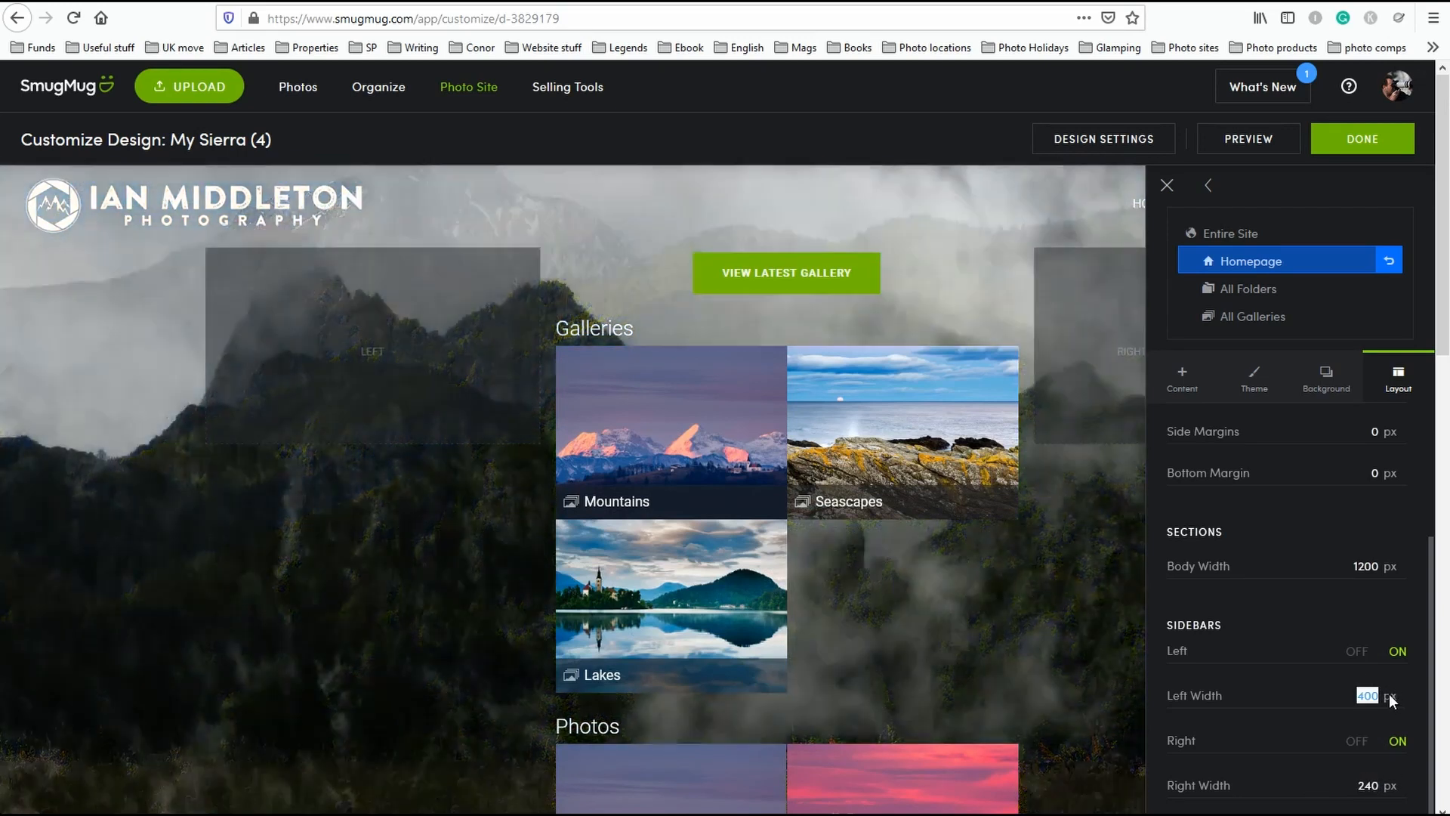
{"action": "type", "text": "150"}
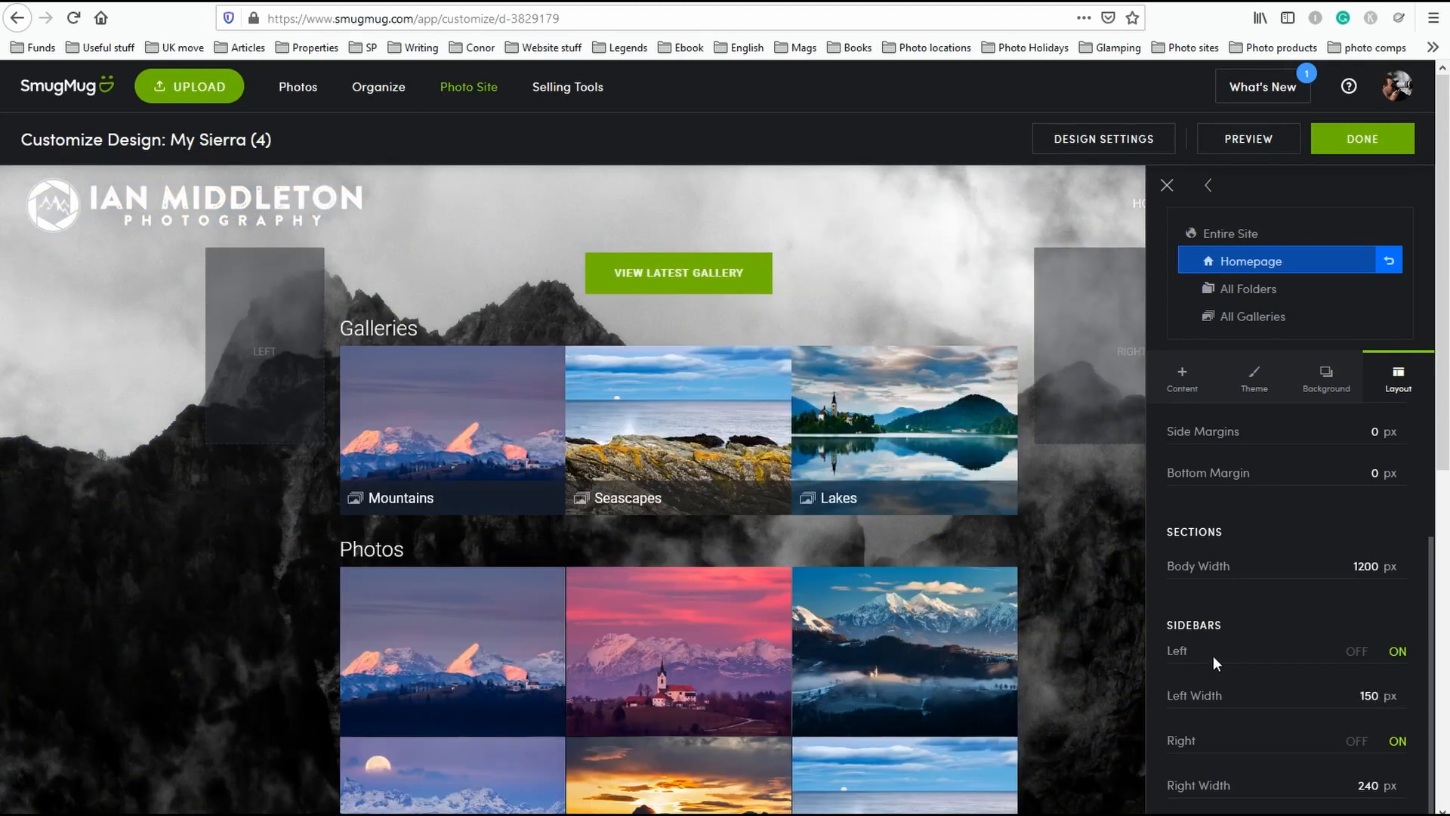
{"action": "left_click", "coordinate": [1364, 784]}
{"action": "type", "text": "150"}
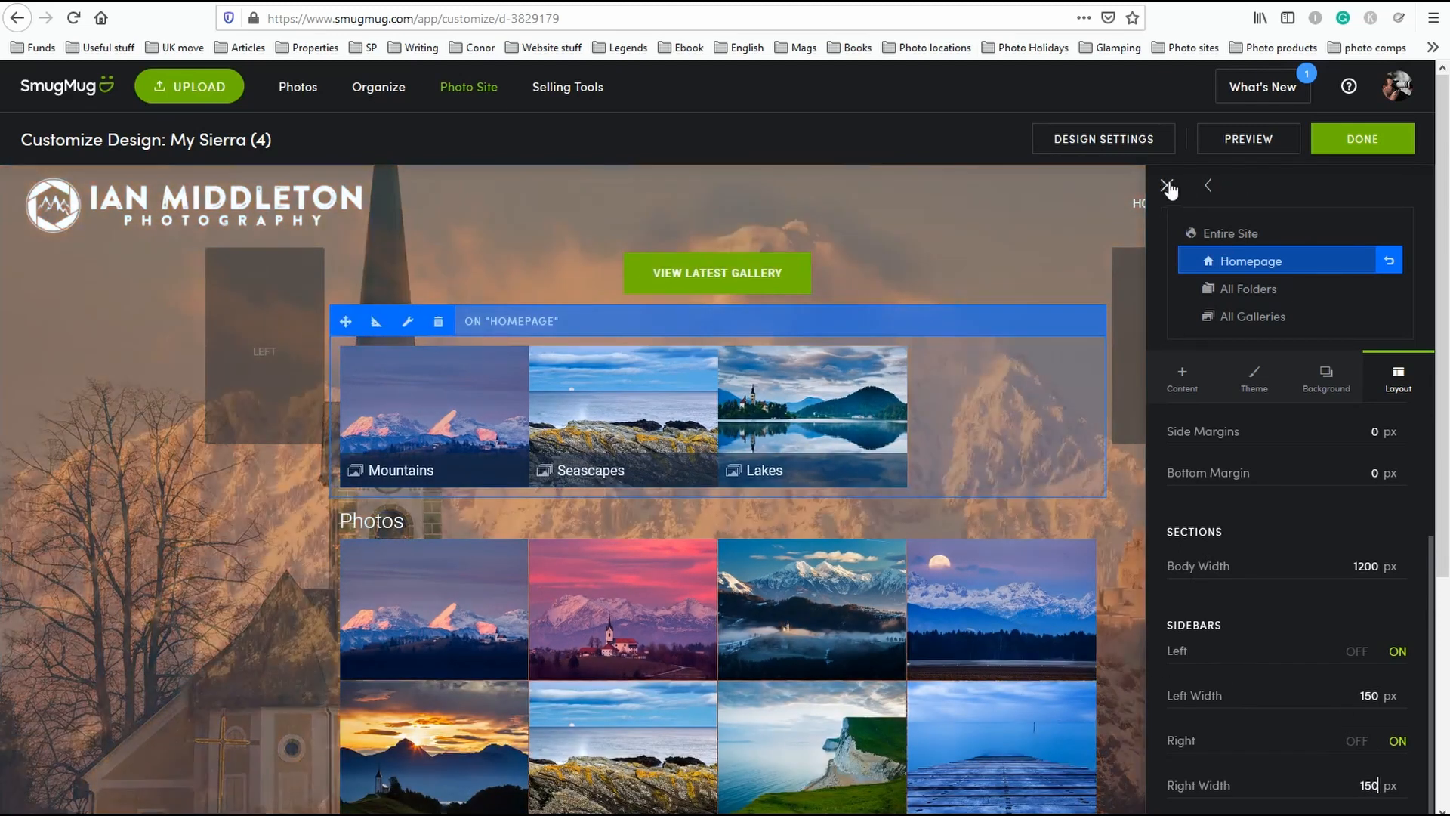
{"action": "left_click", "coordinate": [1182, 186]}
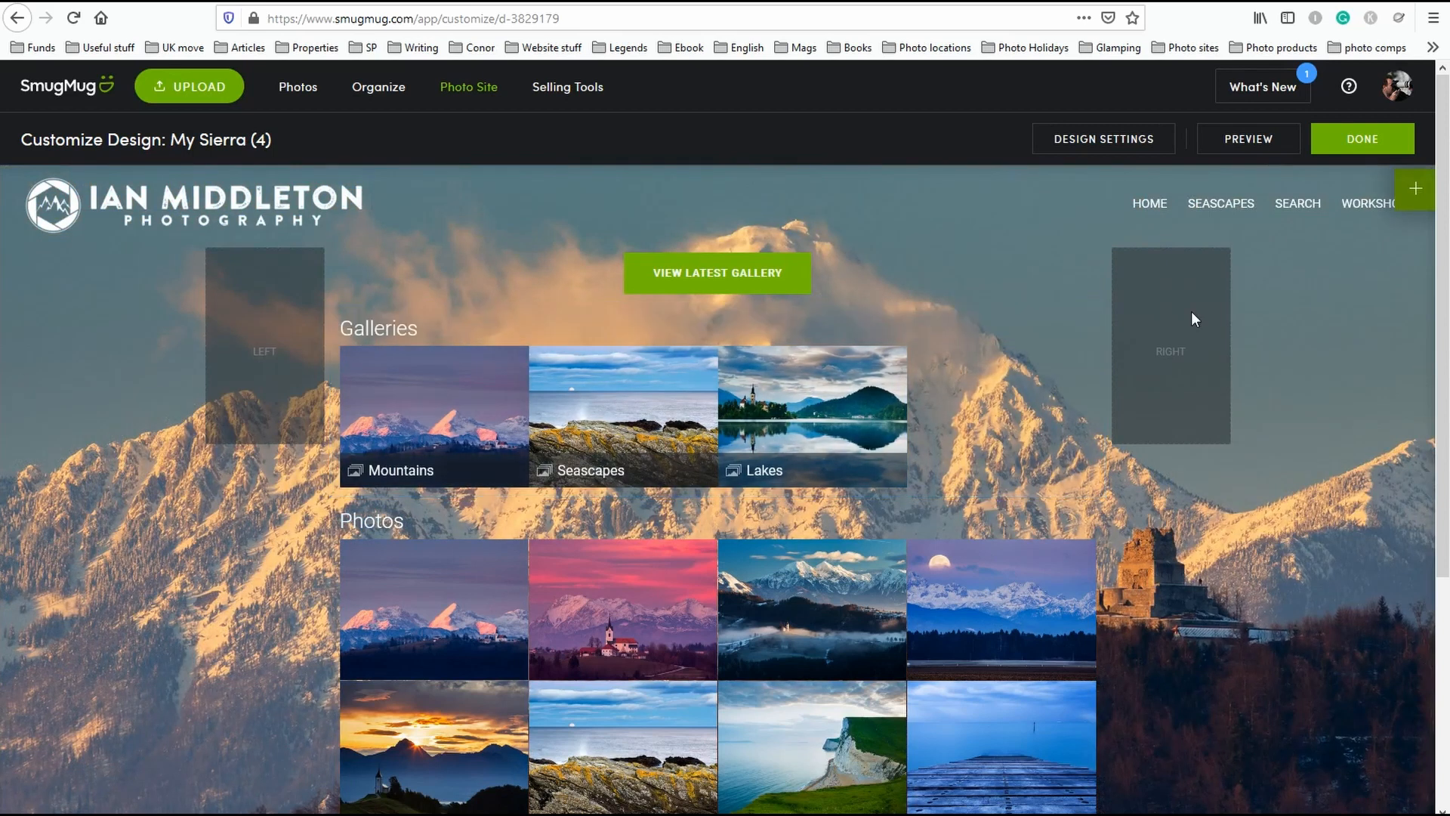
Turn off both the right and left sidebars in the homepage layout settings.
{"action": "left_click", "coordinate": [1413, 188]}
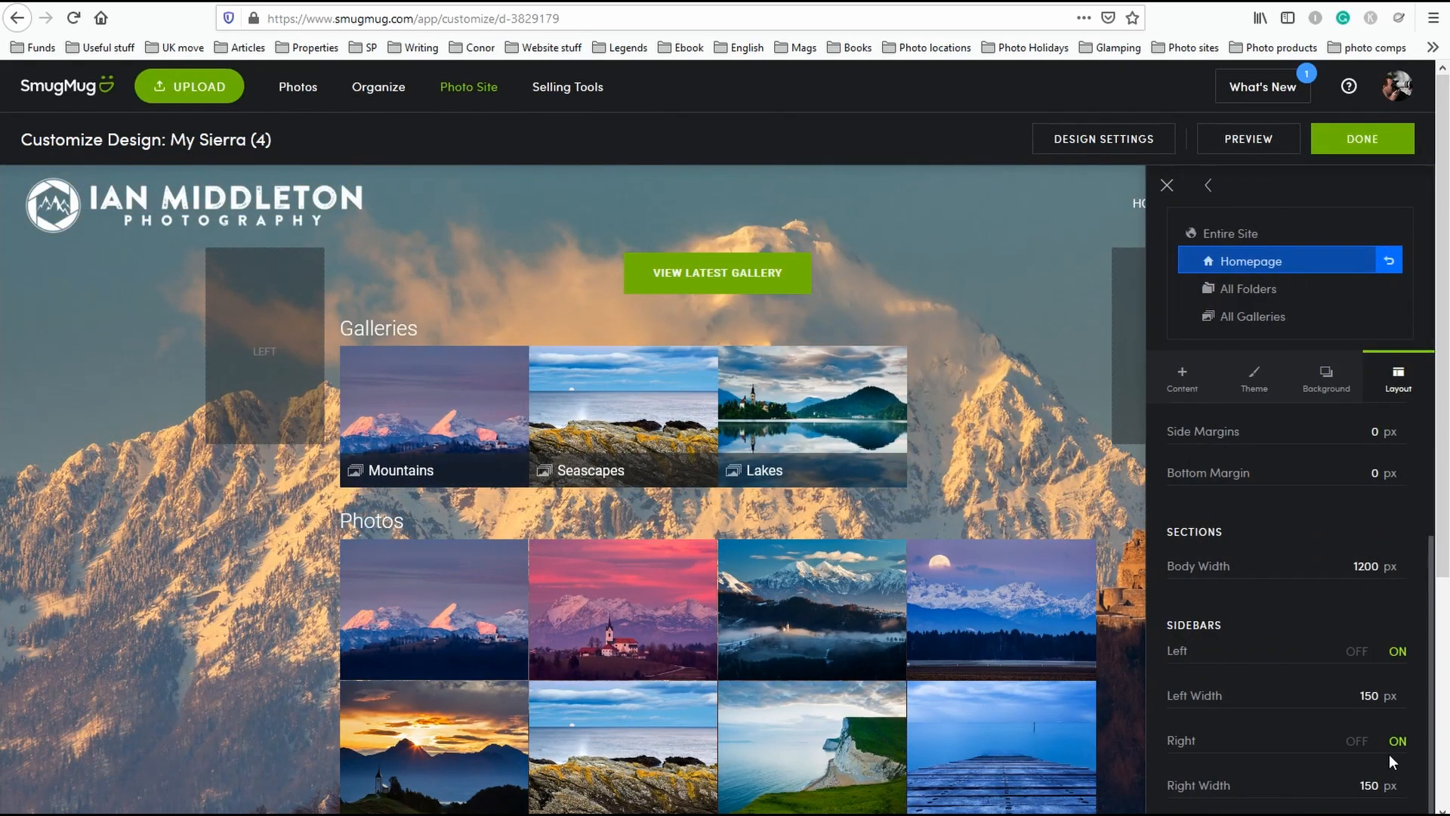
{"action": "scroll", "coordinate": [1360, 748], "scroll_direction": "down", "scroll_amount": 3}
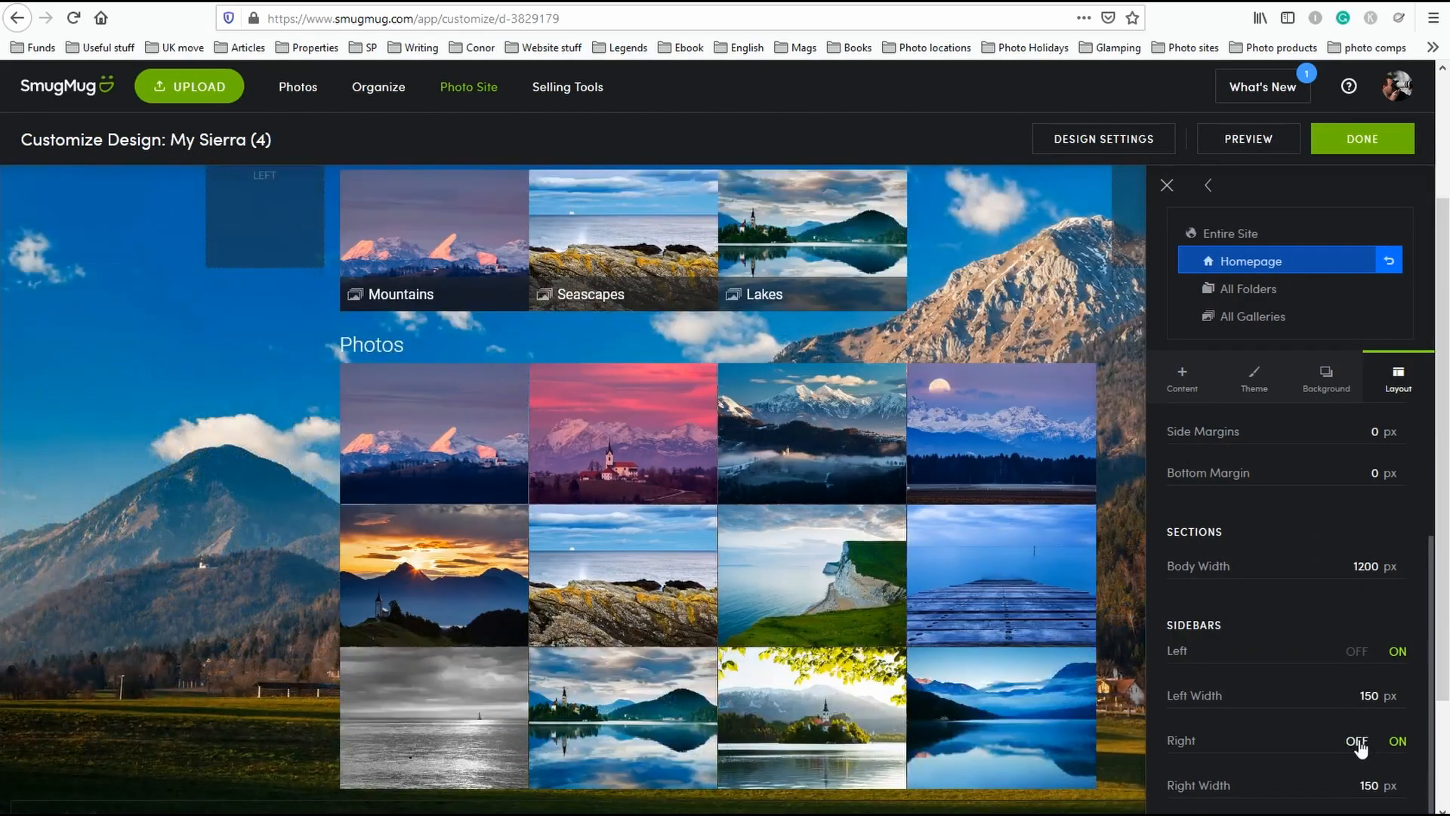
{"action": "left_click", "coordinate": [1357, 741]}
{"action": "left_click", "coordinate": [1357, 697]}
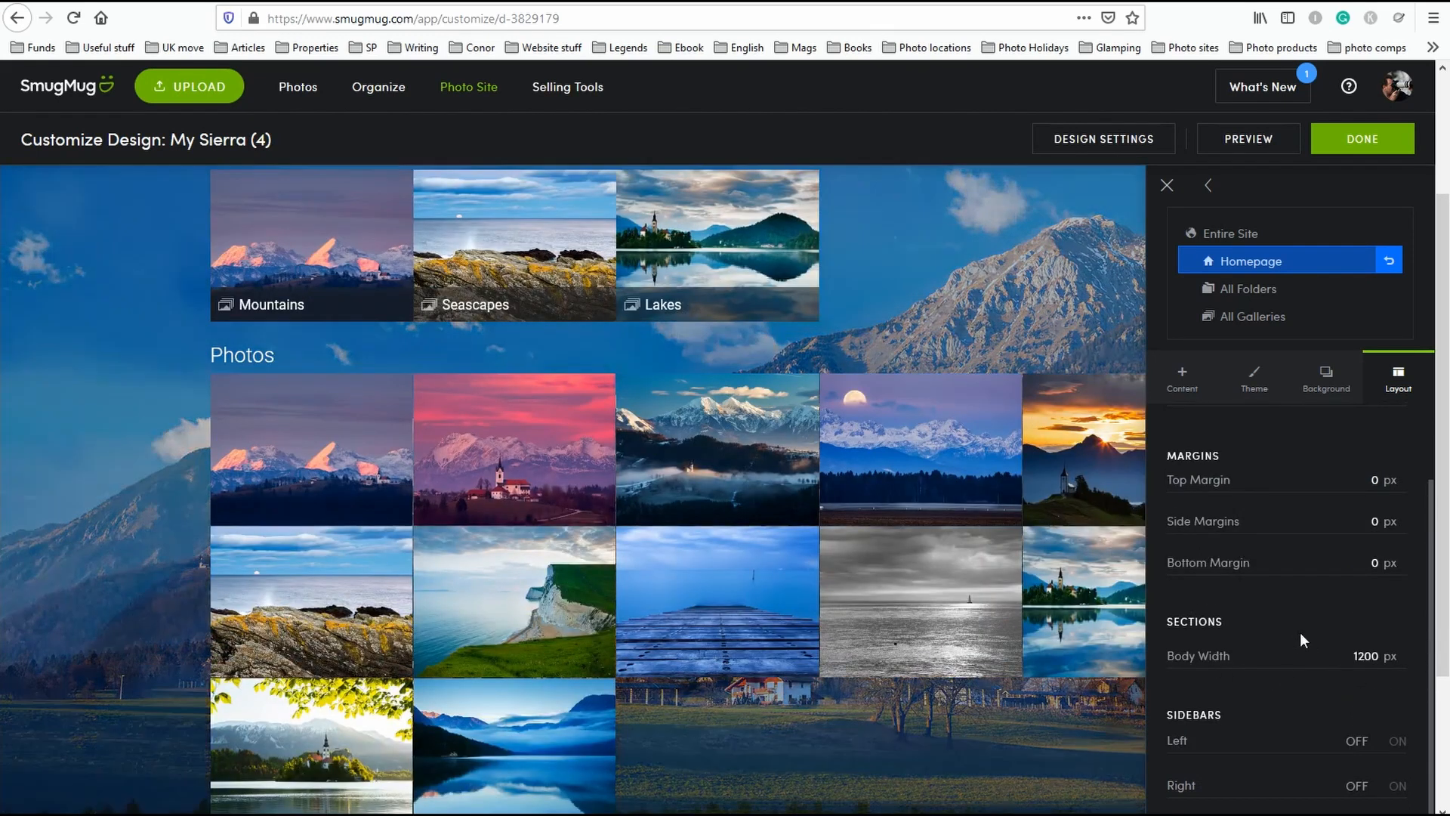
Try the Fill Height option for the Stretchy homepage layout and switch it back off.
{"action": "scroll", "coordinate": [1299, 632], "scroll_direction": "up", "scroll_amount": 1}
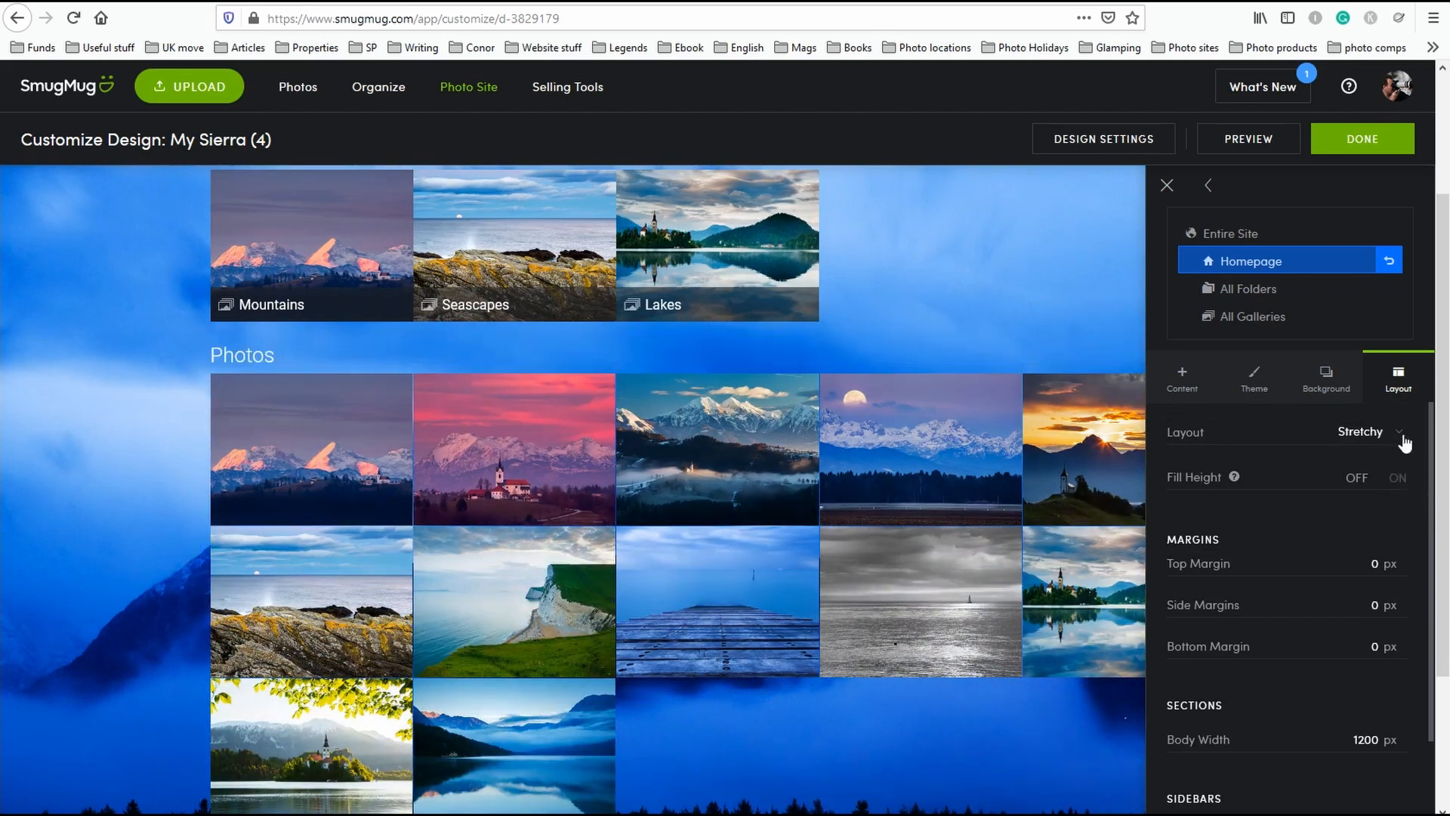
{"action": "left_click", "coordinate": [1398, 479]}
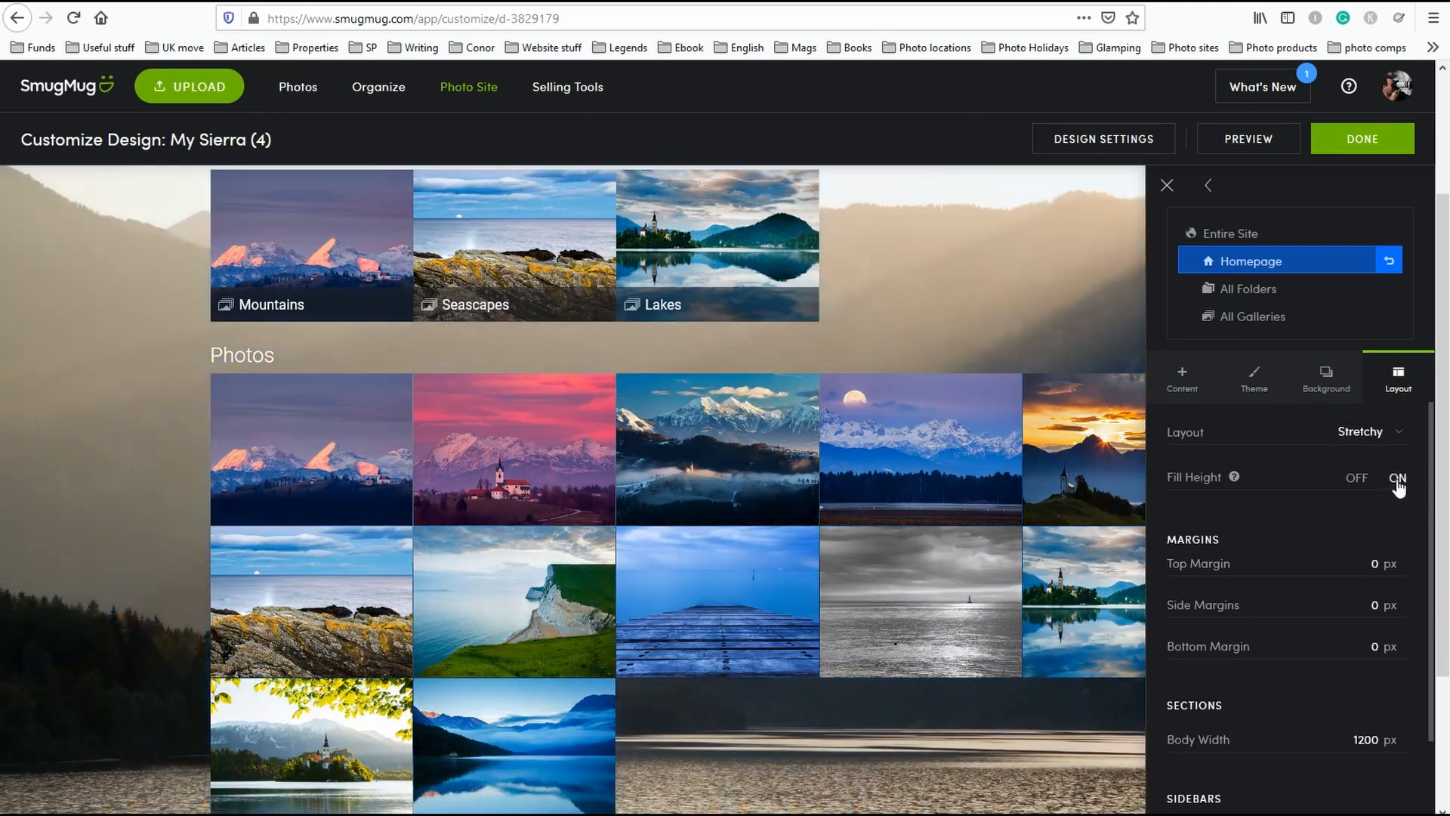
{"action": "left_click", "coordinate": [1357, 481]}
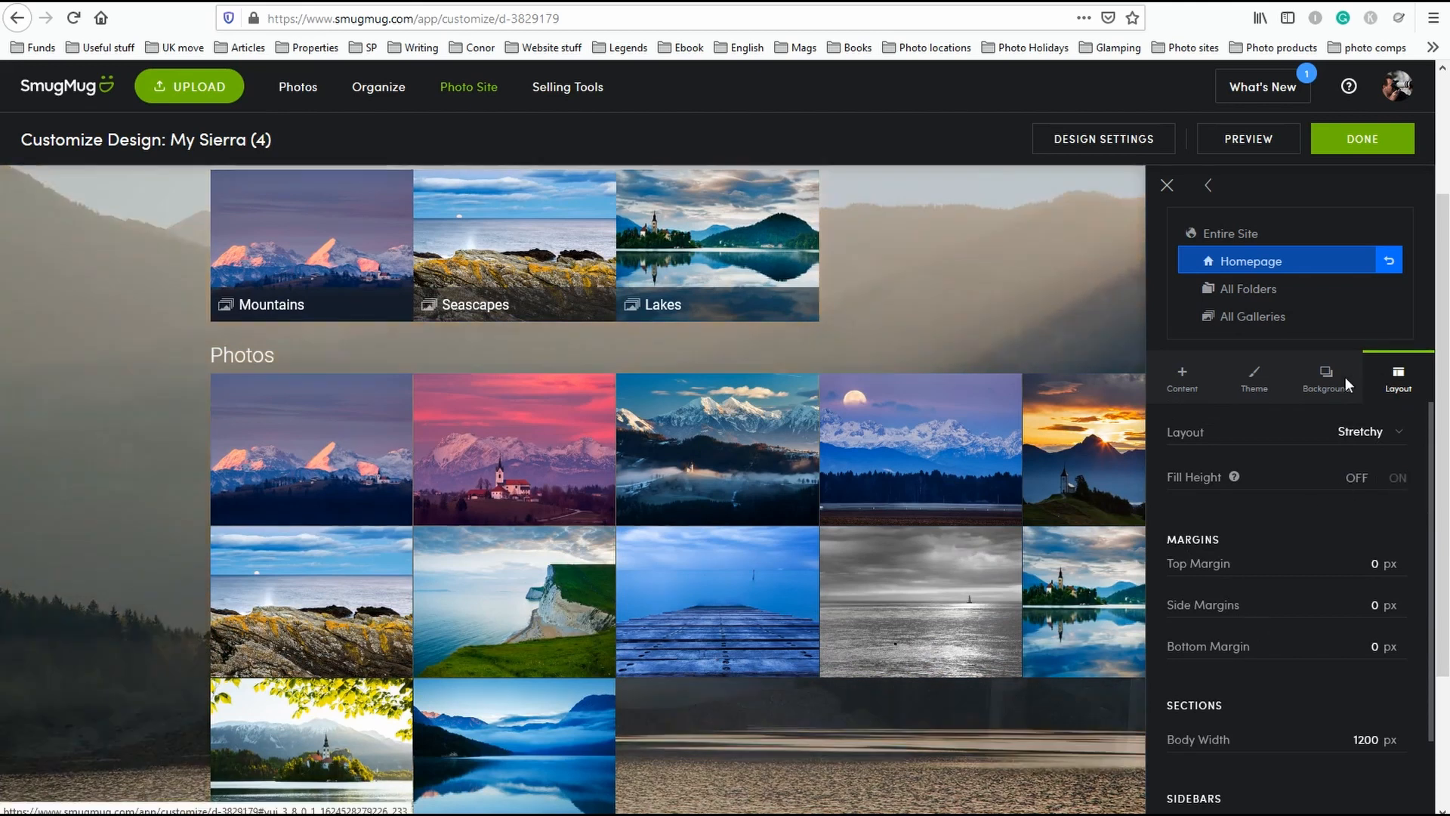
Change the homepage background type to Photo and use _F2A6989.jpg from the Mountains gallery as the background photo.
{"action": "left_click", "coordinate": [1326, 378]}
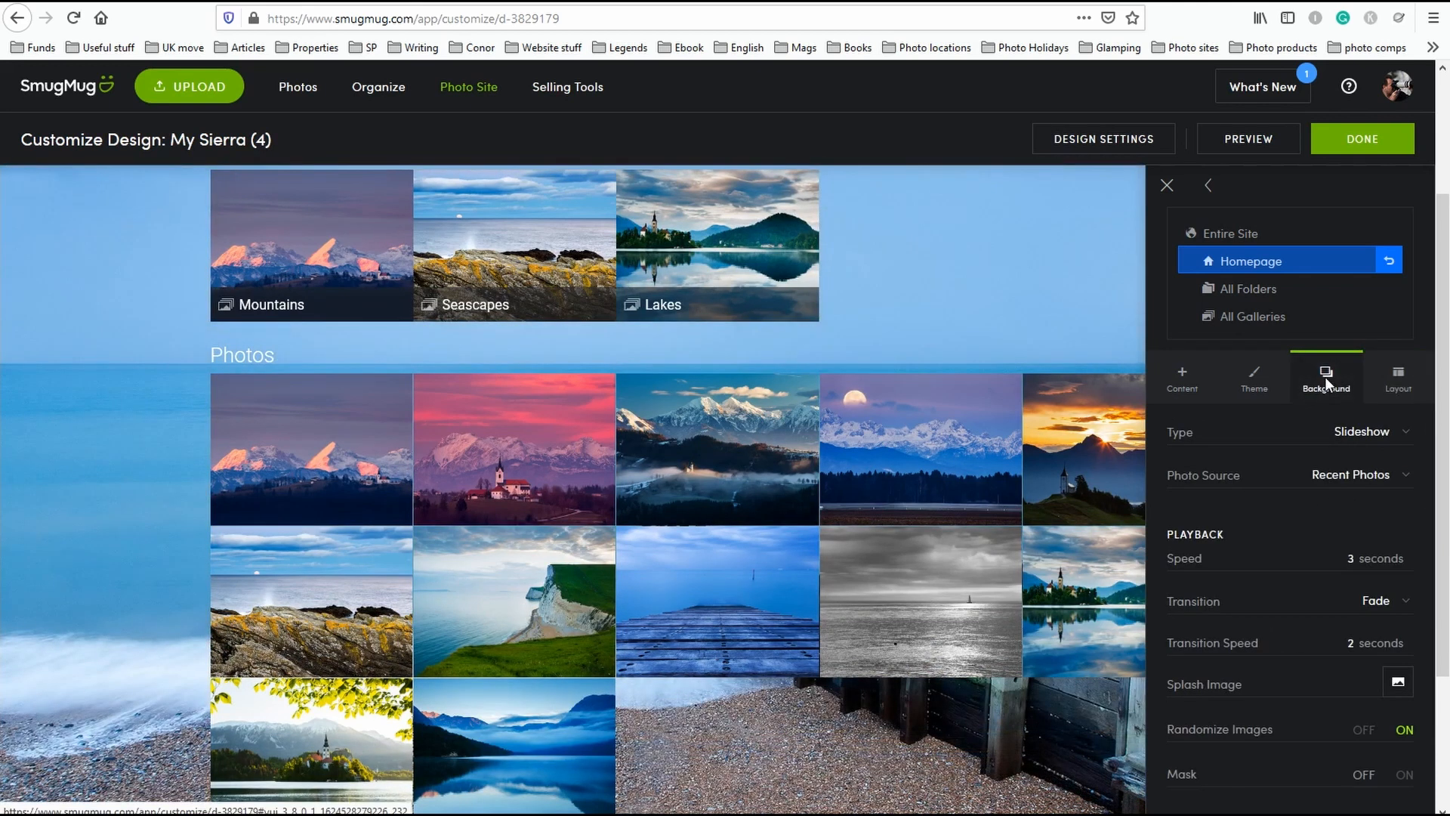
{"action": "scroll", "coordinate": [1009, 398], "scroll_direction": "up", "scroll_amount": 3}
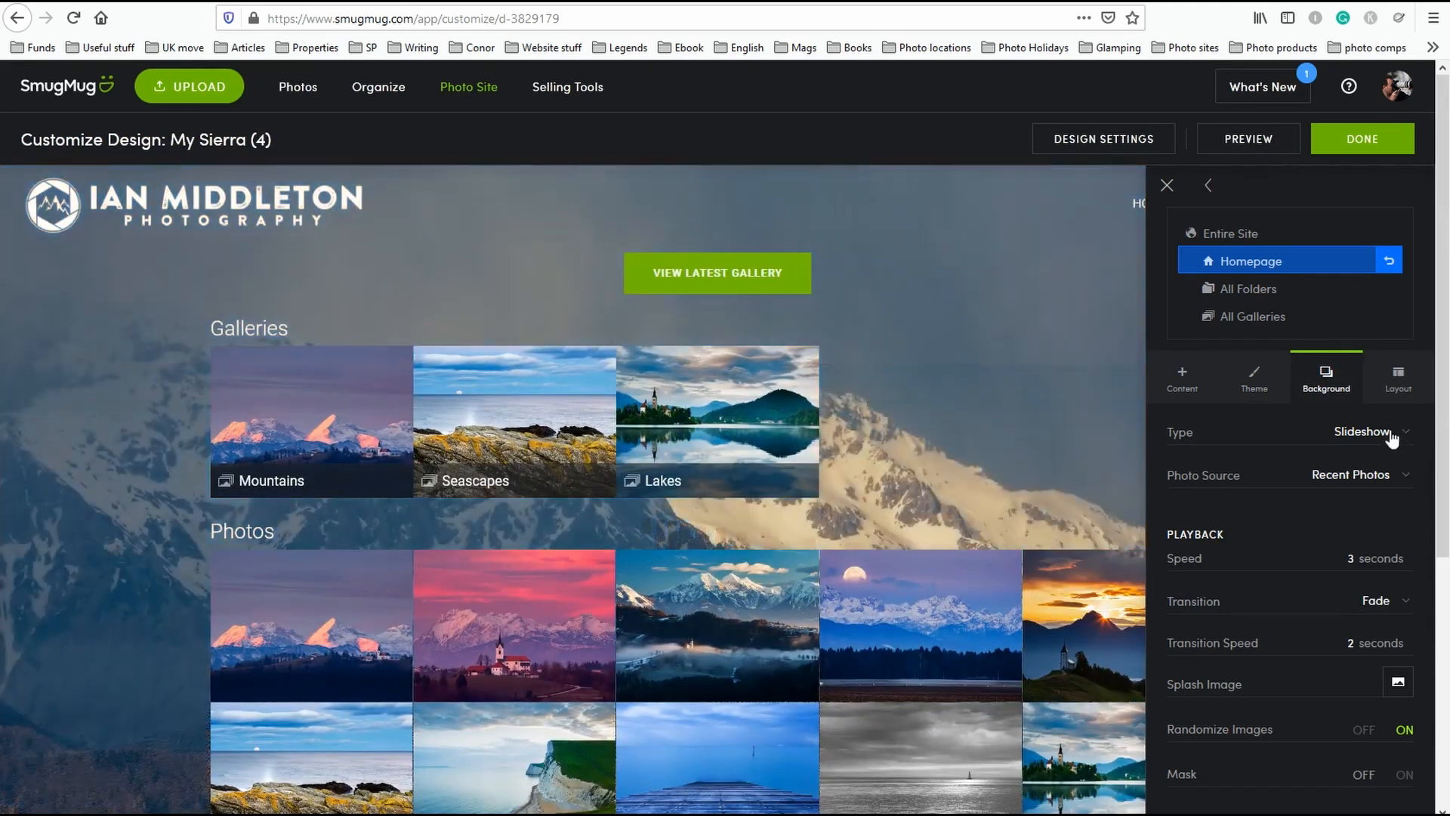
{"action": "left_click", "coordinate": [1392, 435]}
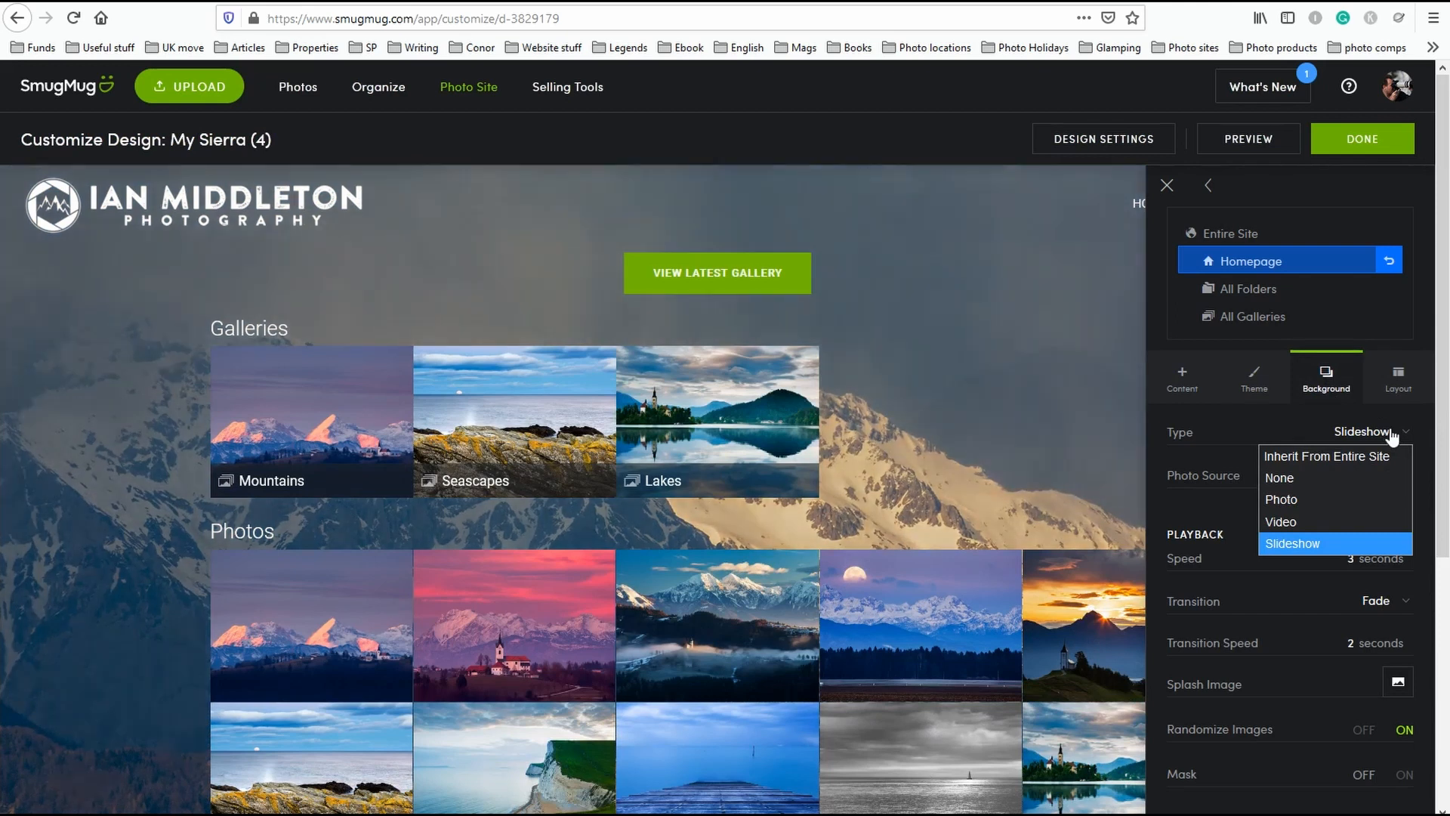
{"action": "left_click", "coordinate": [1298, 500]}
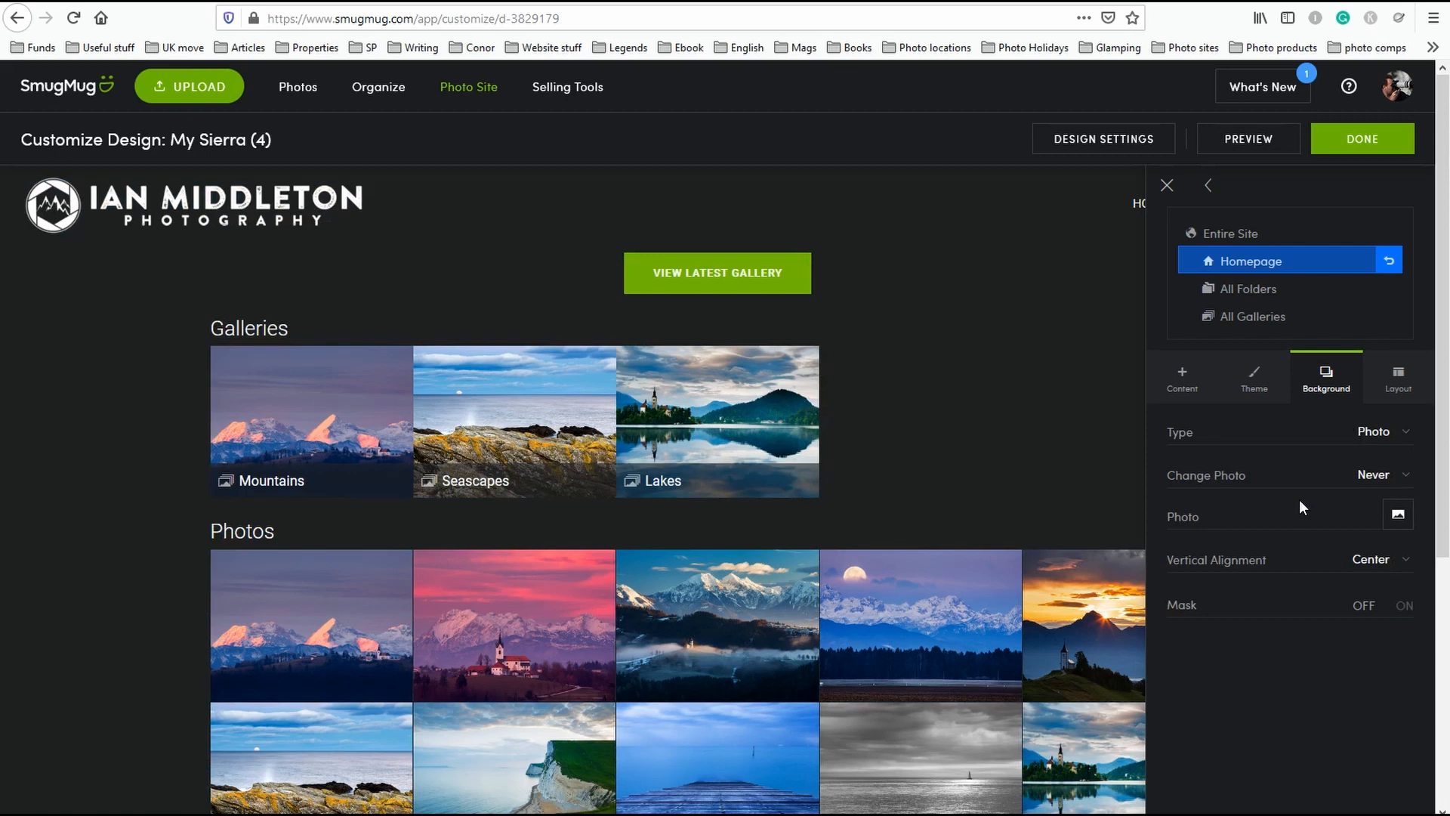
{"action": "left_click", "coordinate": [1398, 515]}
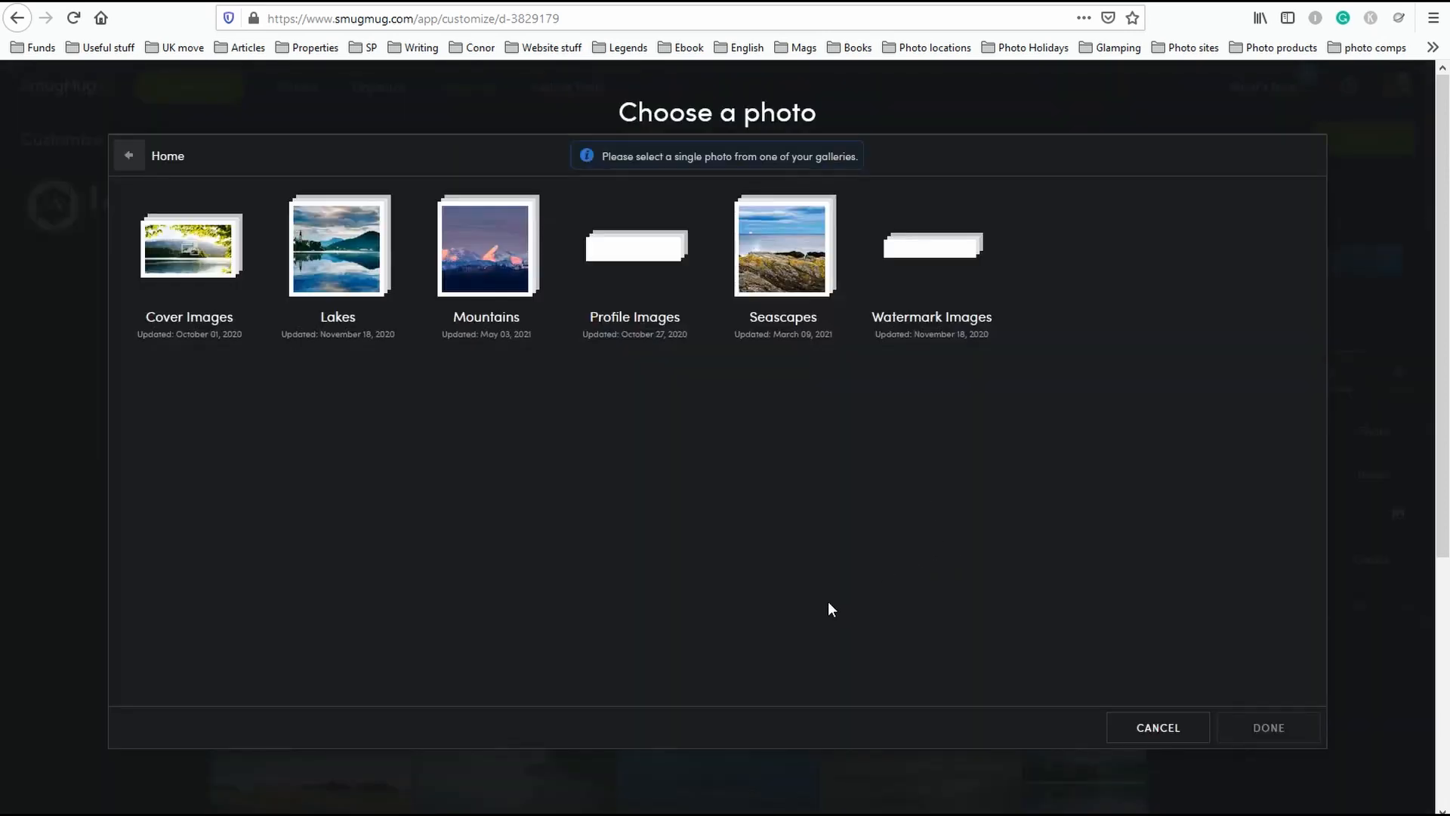
{"action": "left_click", "coordinate": [486, 253]}
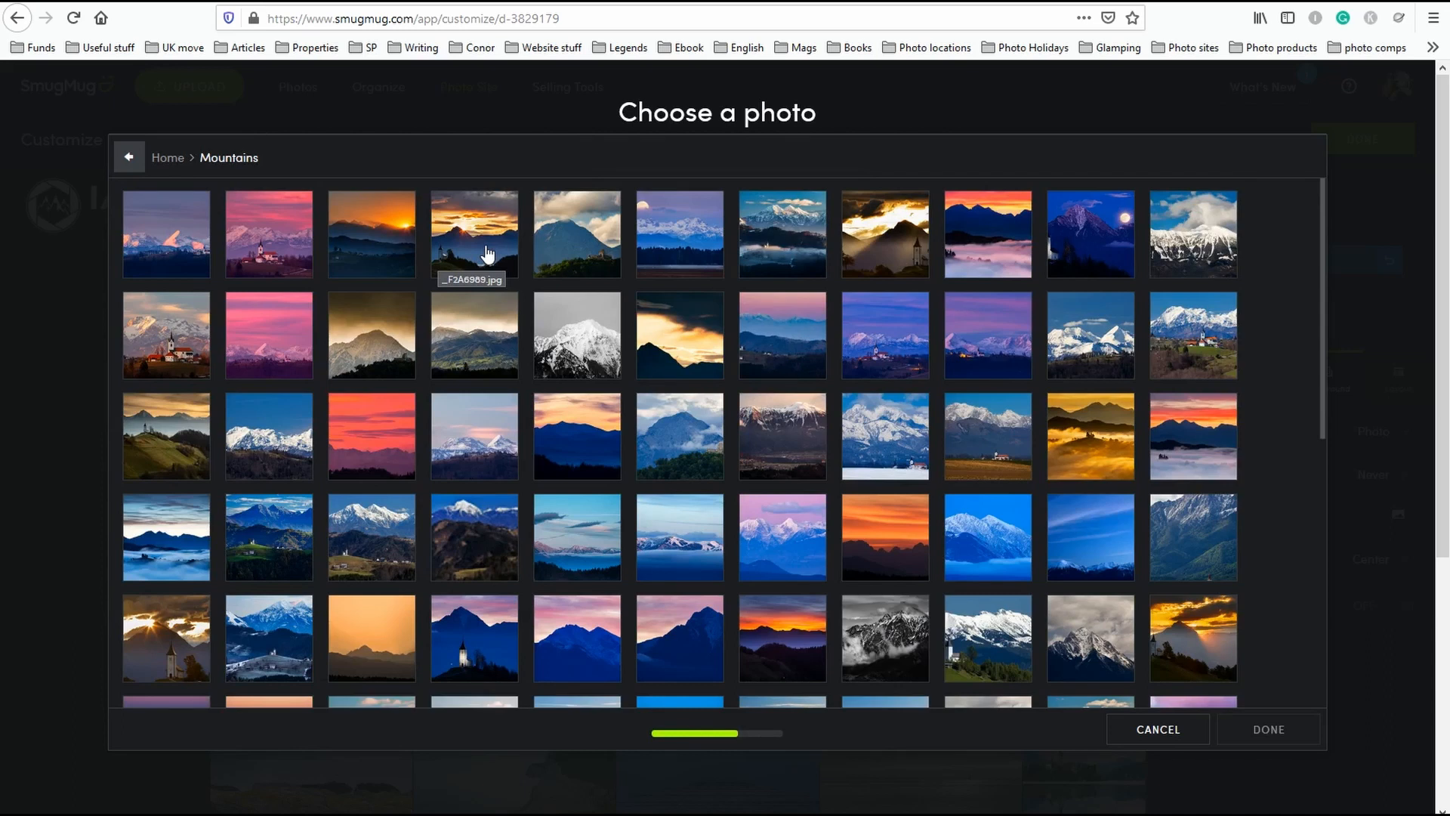
{"action": "left_click", "coordinate": [487, 253]}
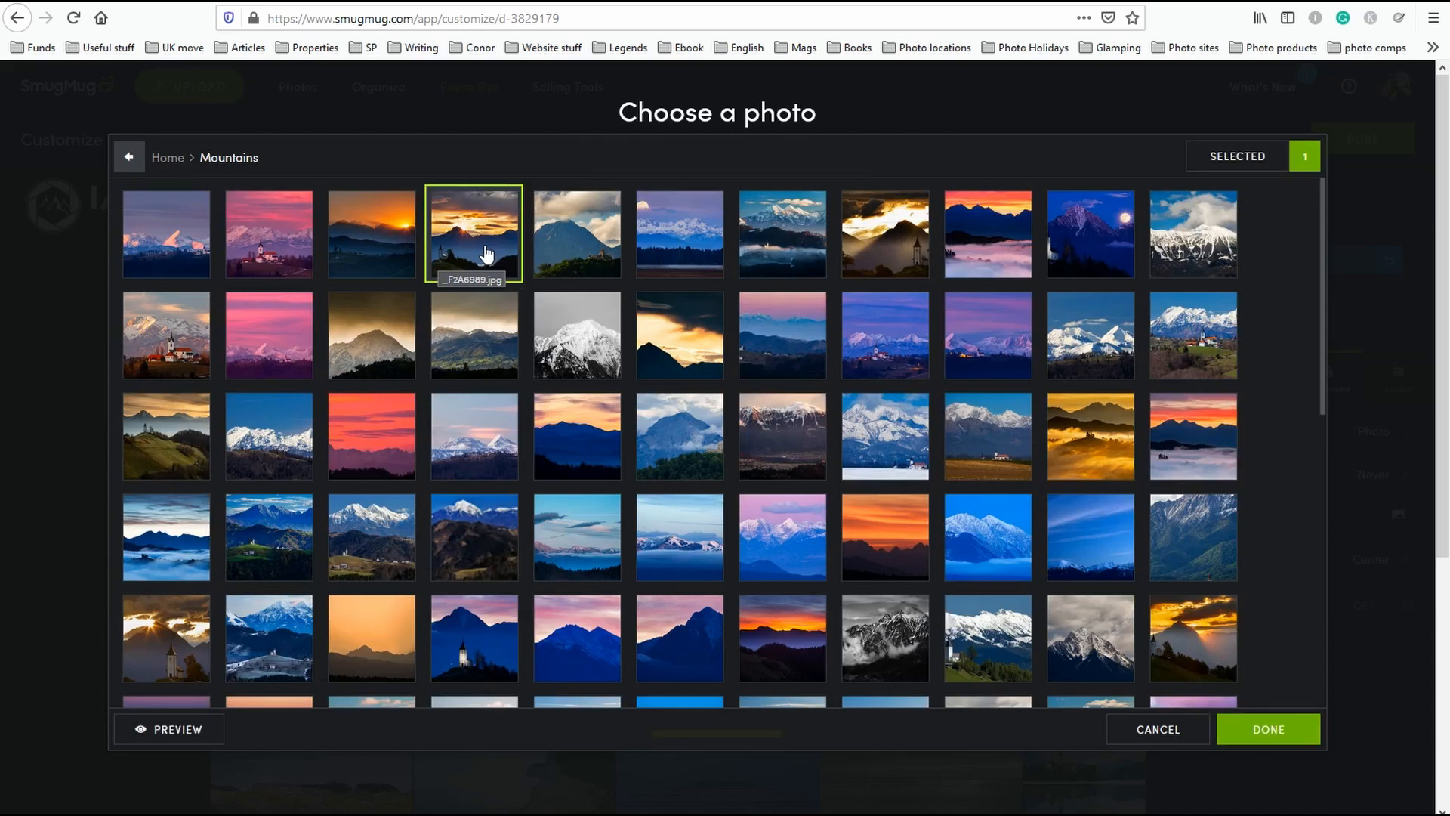
{"action": "left_click", "coordinate": [1276, 729]}
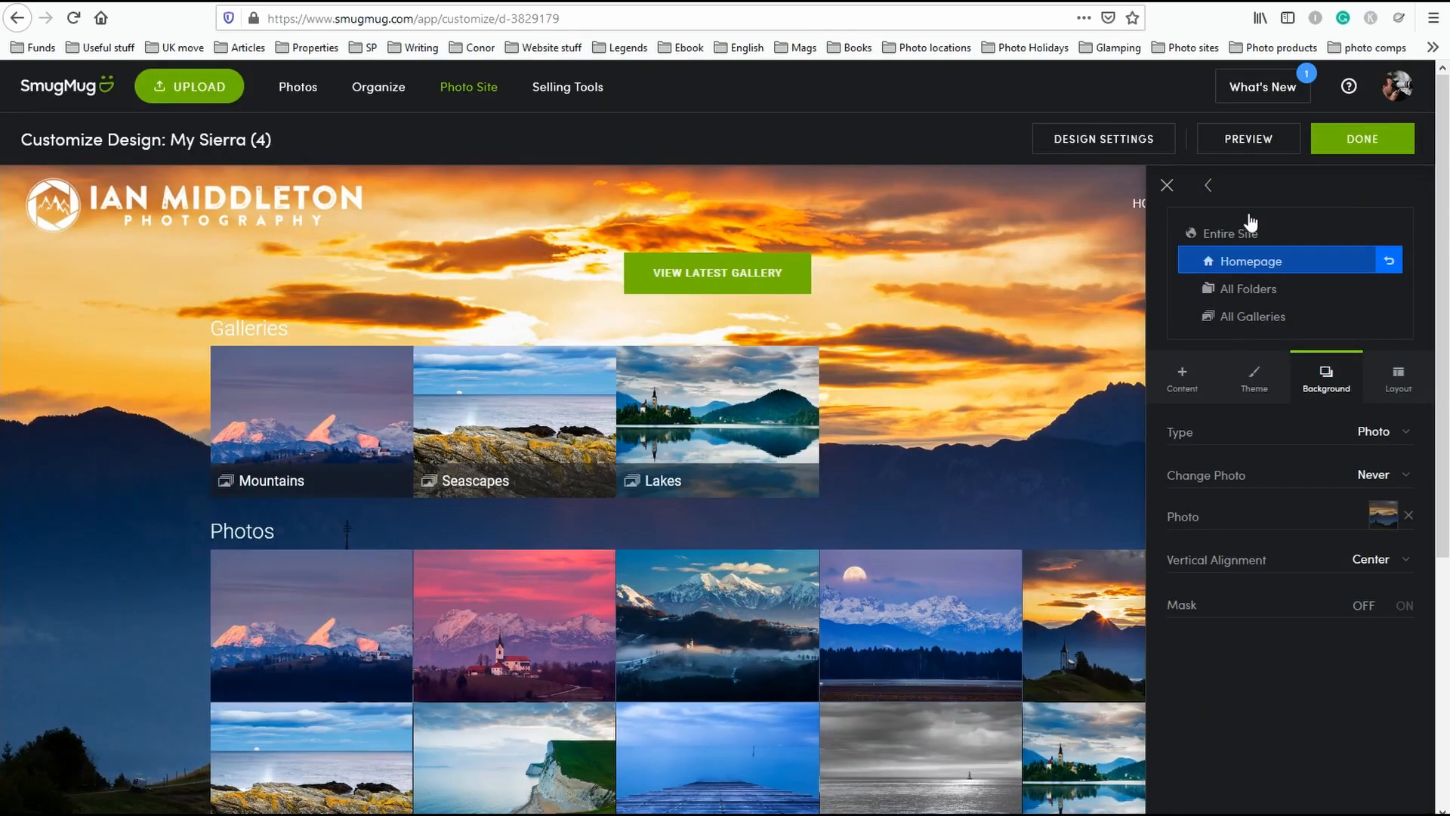
Review the homepage's photo background at full width with the customization options out of the way, and bring the options back.
{"action": "left_click", "coordinate": [1167, 186]}
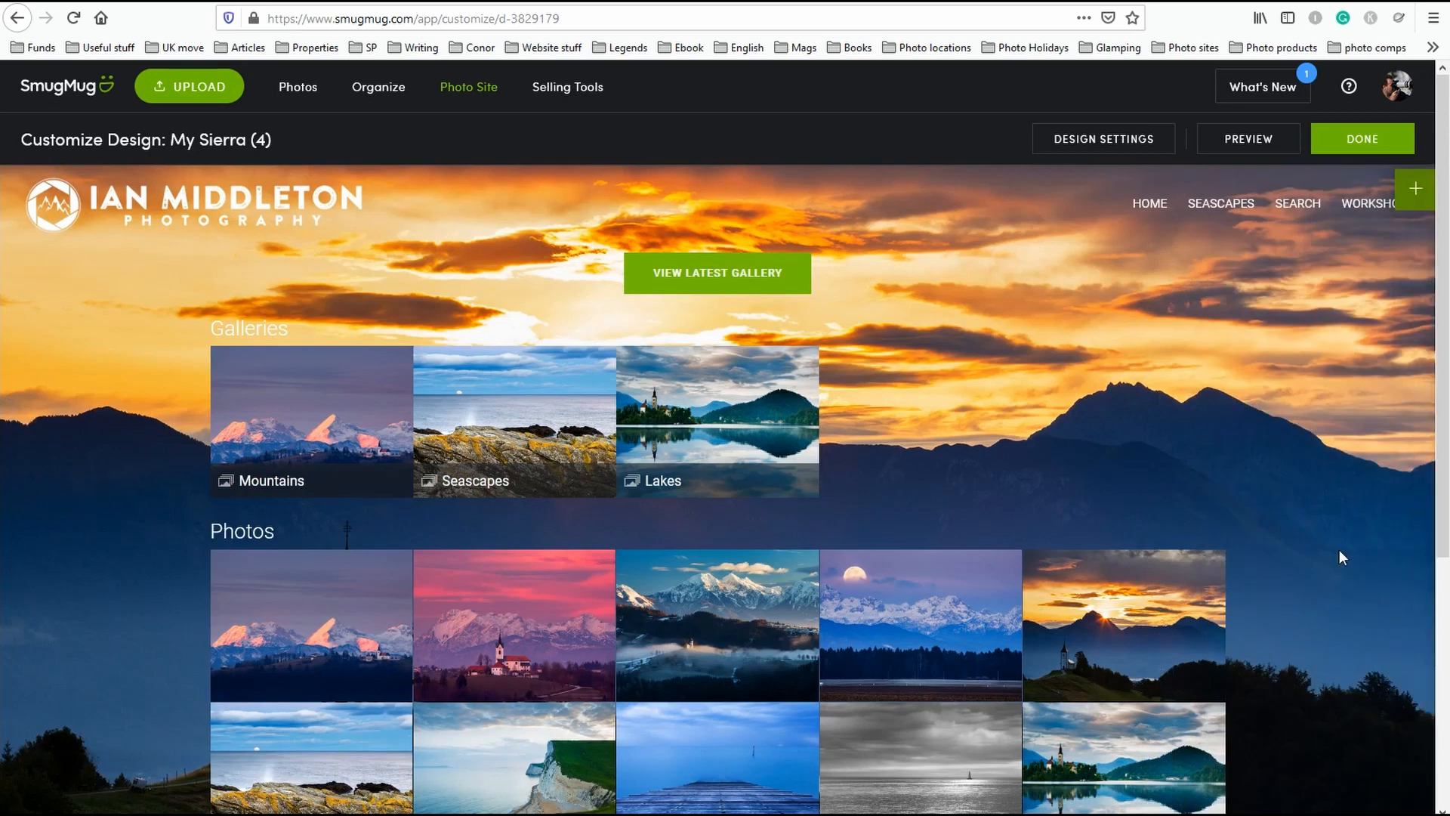
{"action": "scroll", "coordinate": [1340, 555], "scroll_direction": "down", "scroll_amount": 5}
{"action": "scroll", "coordinate": [1340, 555], "scroll_direction": "up", "scroll_amount": 5}
{"action": "left_click", "coordinate": [1415, 189]}
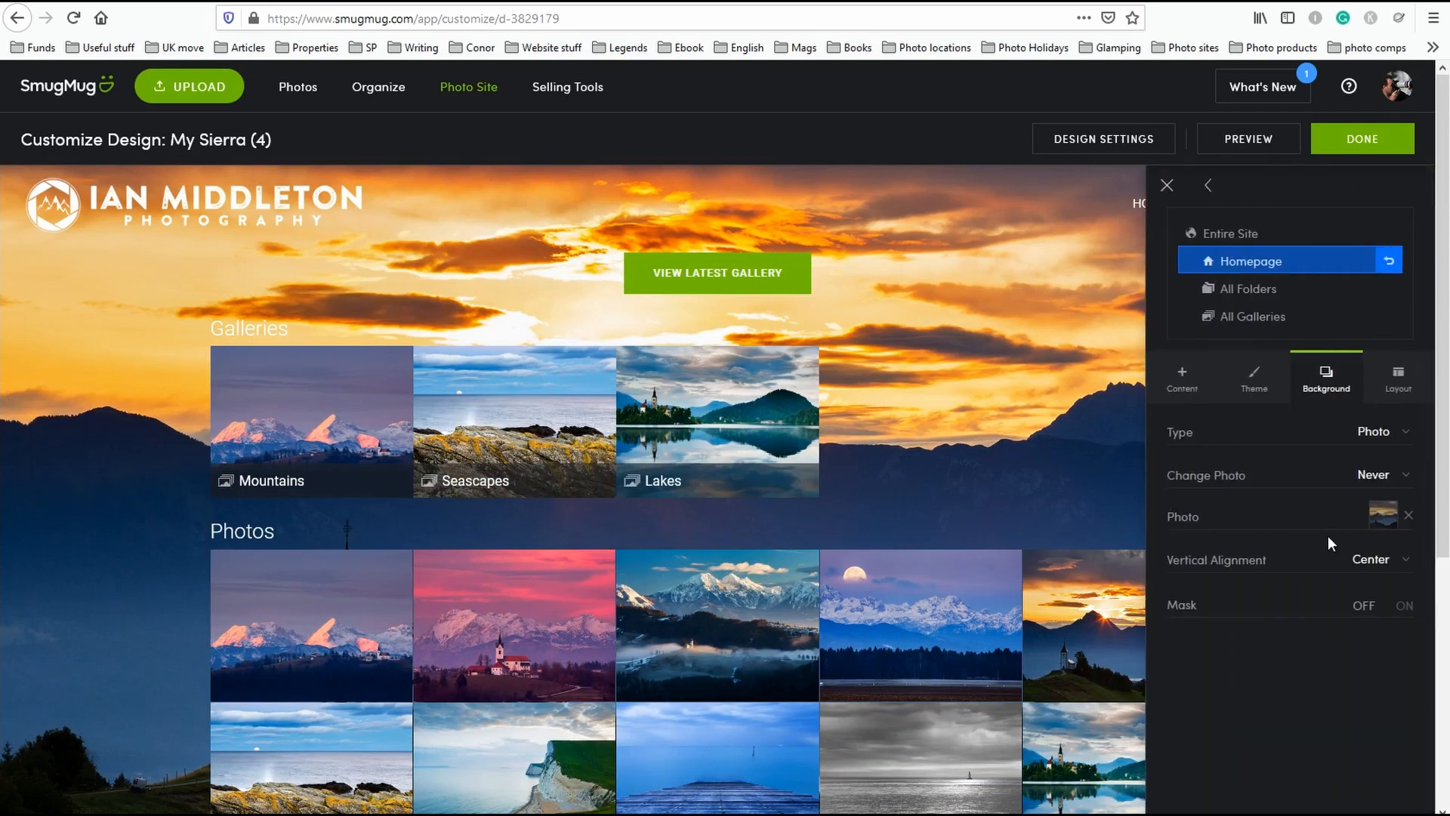
Set the homepage background photo to change on Every Visit, using the Mountains gallery as the photo source.
{"action": "left_click", "coordinate": [1400, 477]}
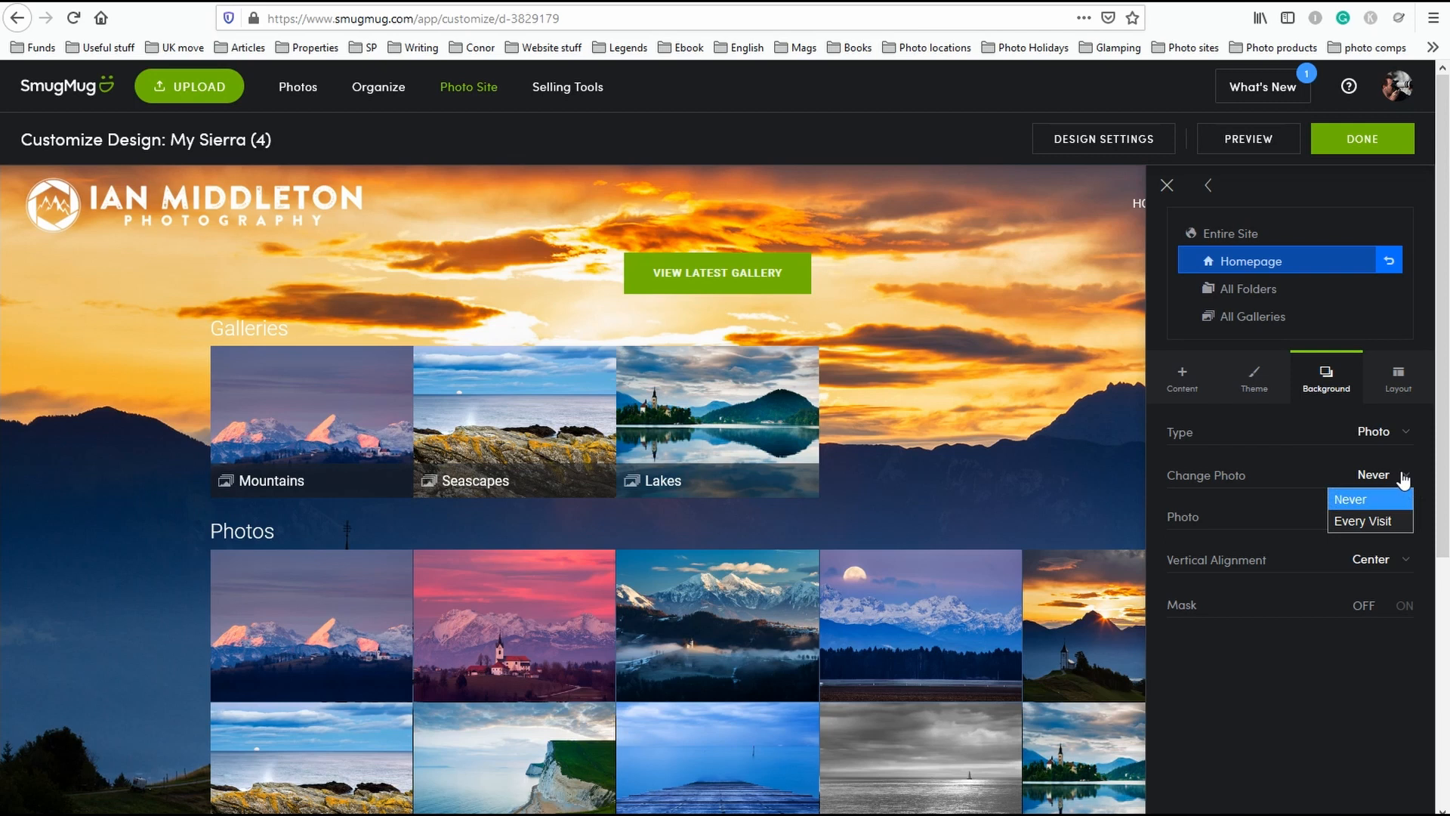
{"action": "left_click", "coordinate": [1382, 522]}
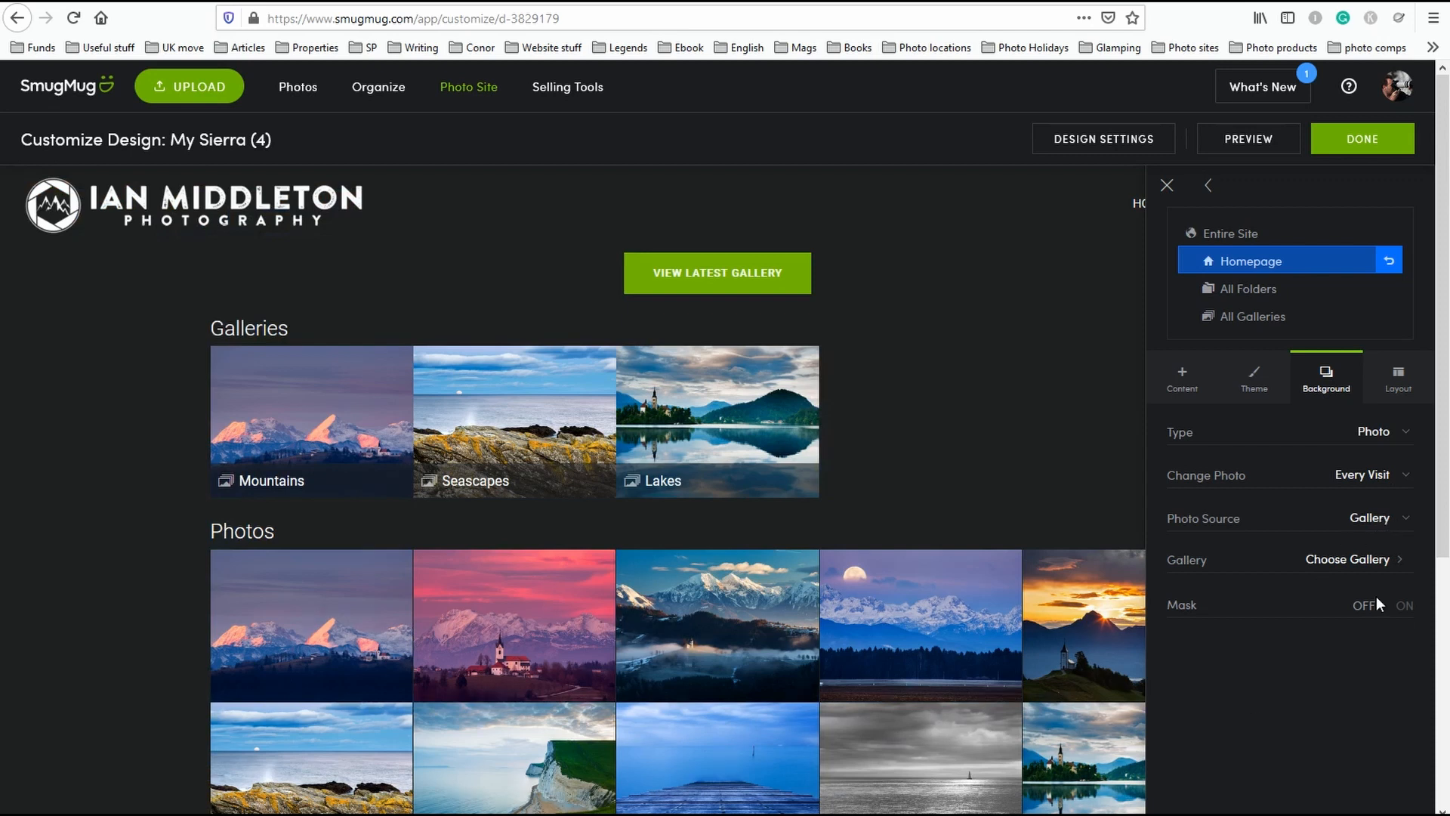
{"action": "left_click", "coordinate": [1371, 531]}
{"action": "left_click", "coordinate": [1373, 558]}
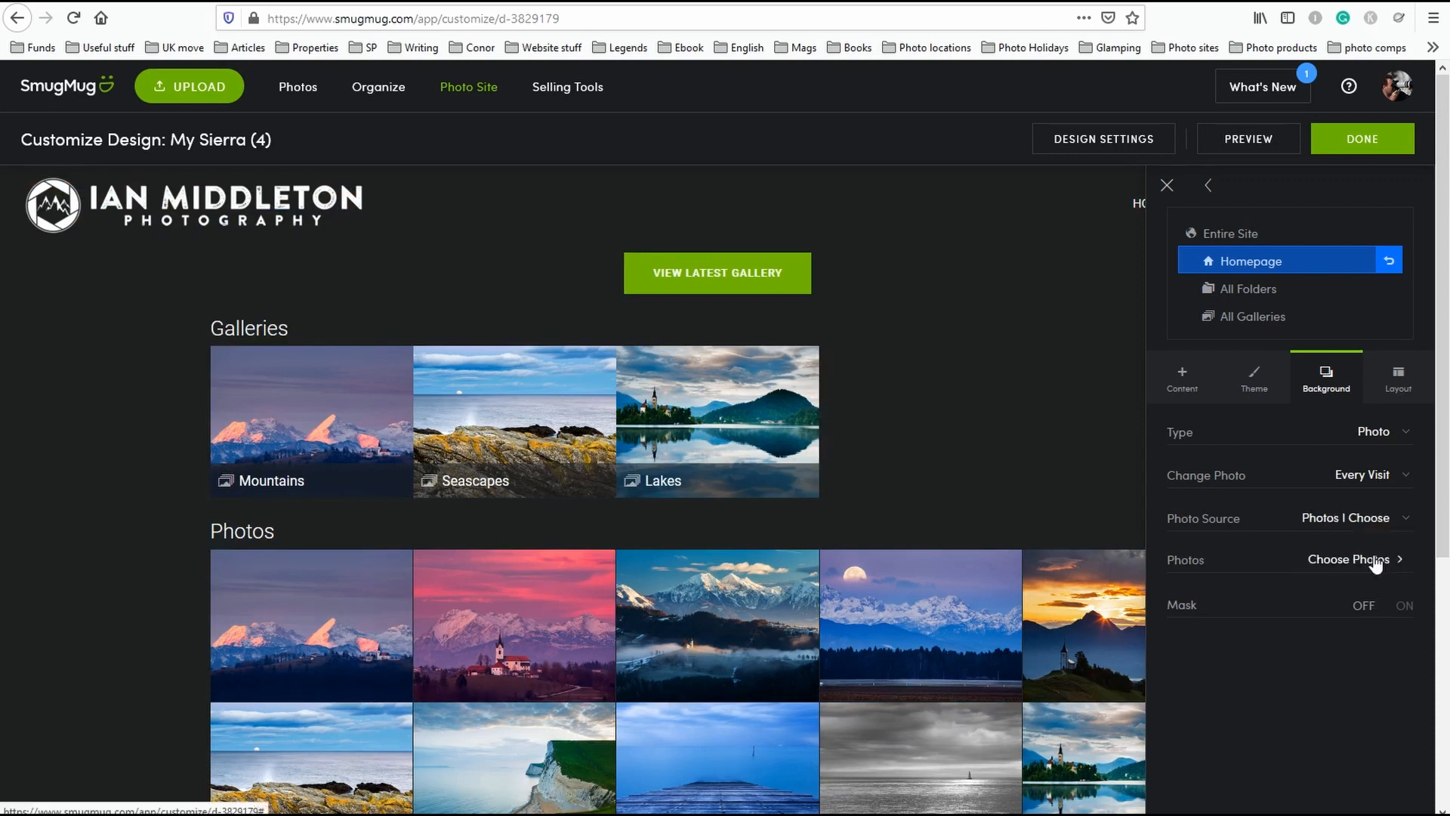
{"action": "left_click", "coordinate": [1370, 529]}
{"action": "left_click", "coordinate": [1367, 538]}
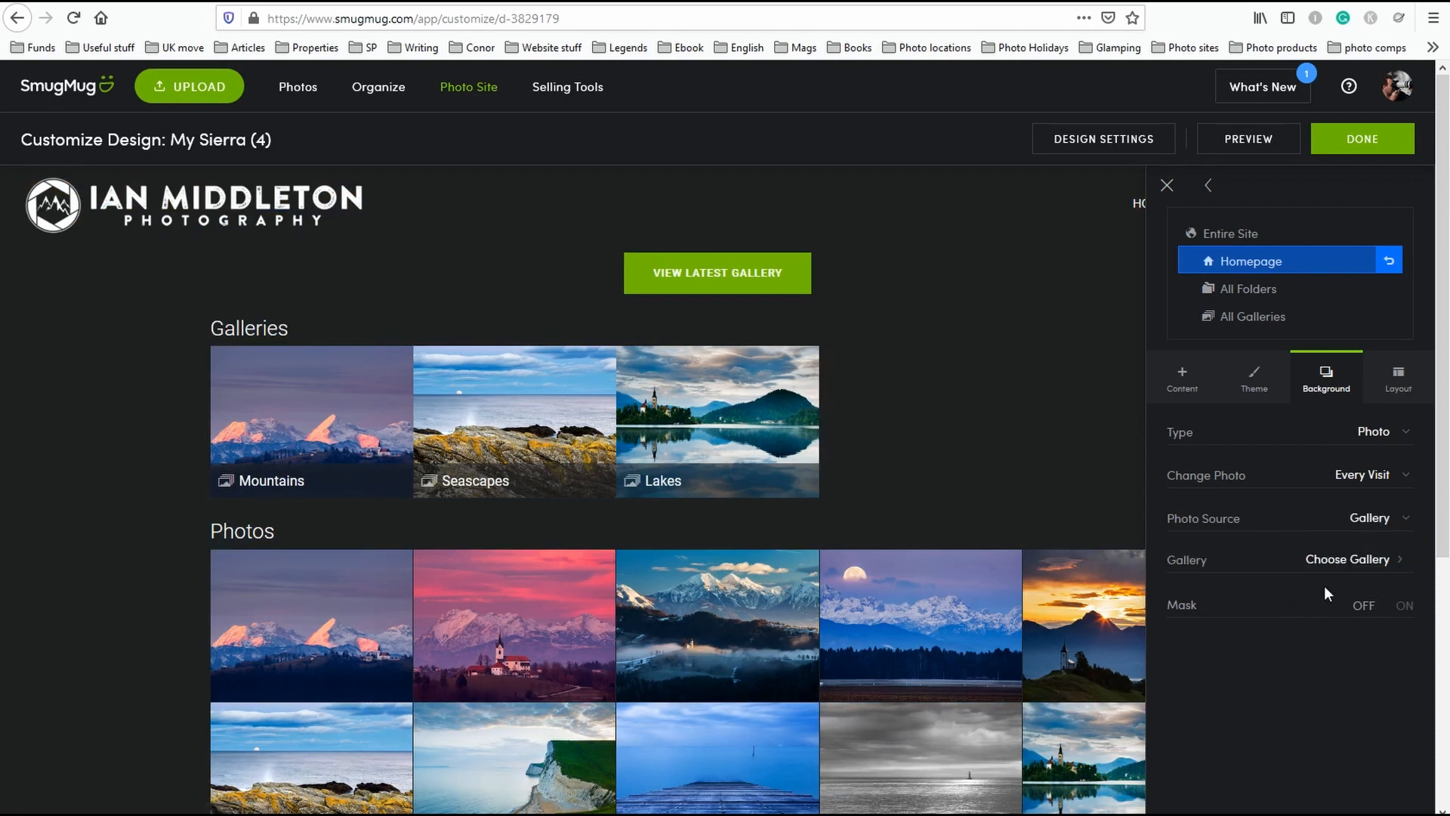
{"action": "left_click", "coordinate": [1383, 563]}
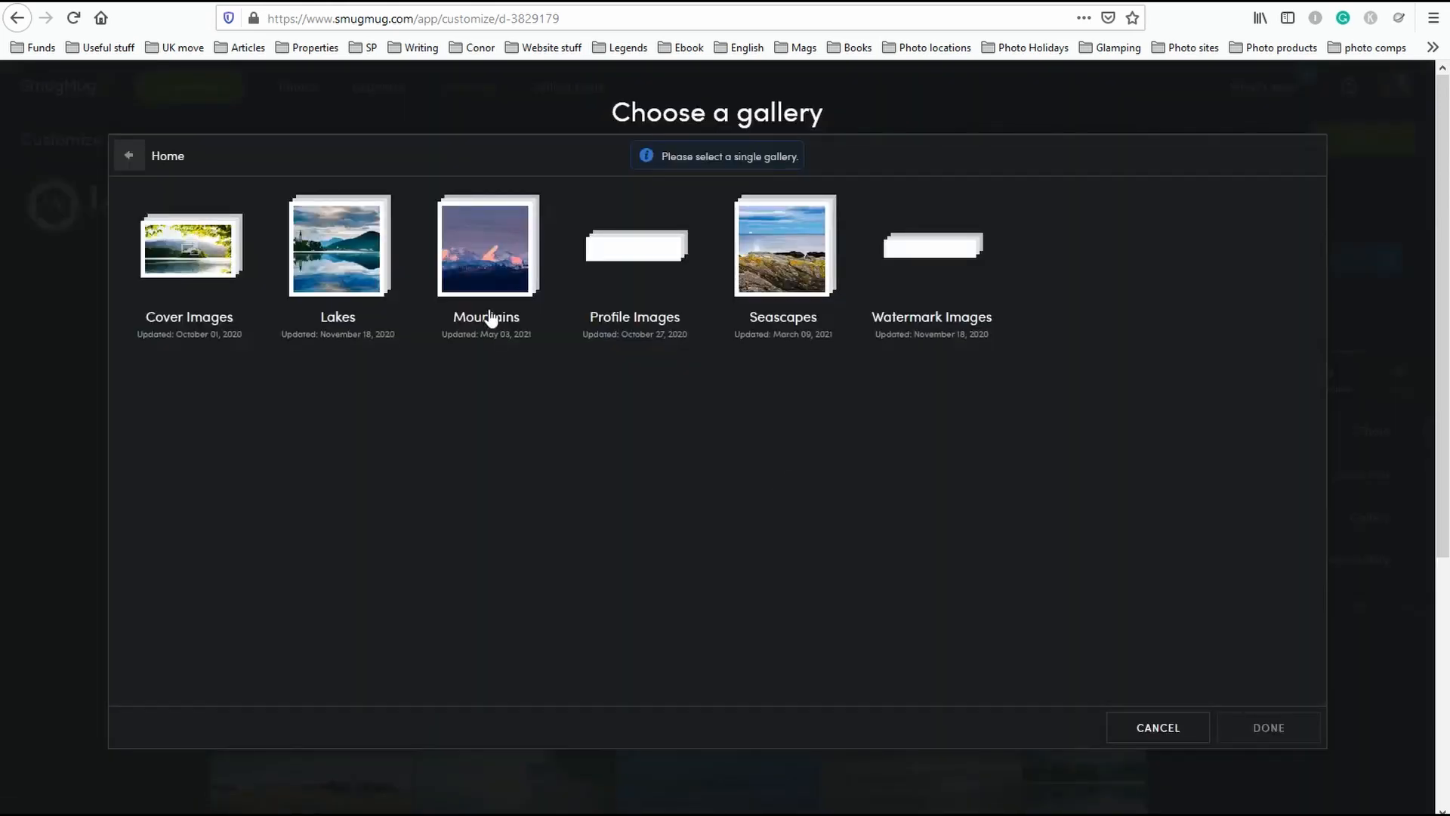
{"action": "left_click", "coordinate": [490, 318]}
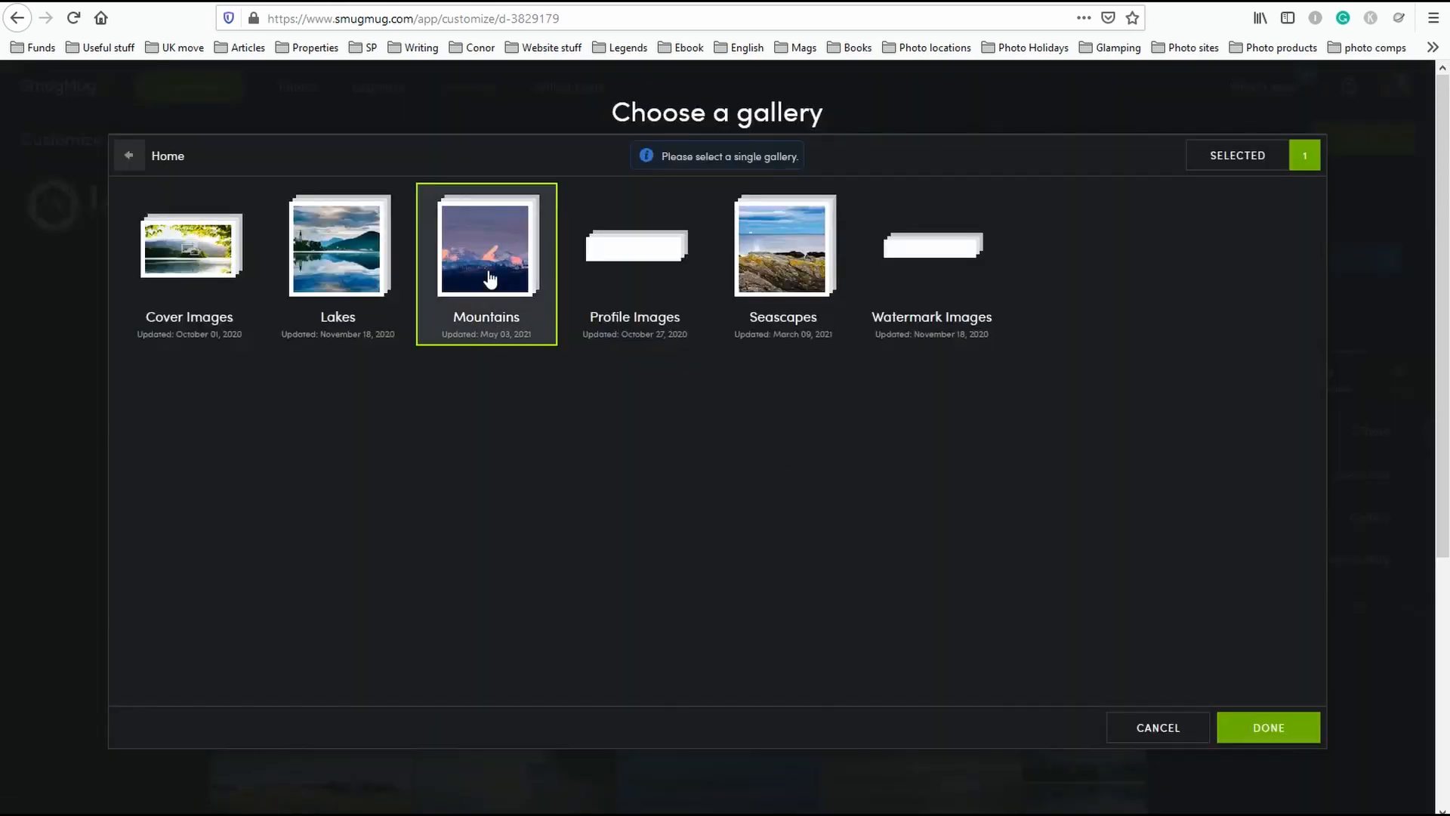
{"action": "left_click", "coordinate": [1257, 729]}
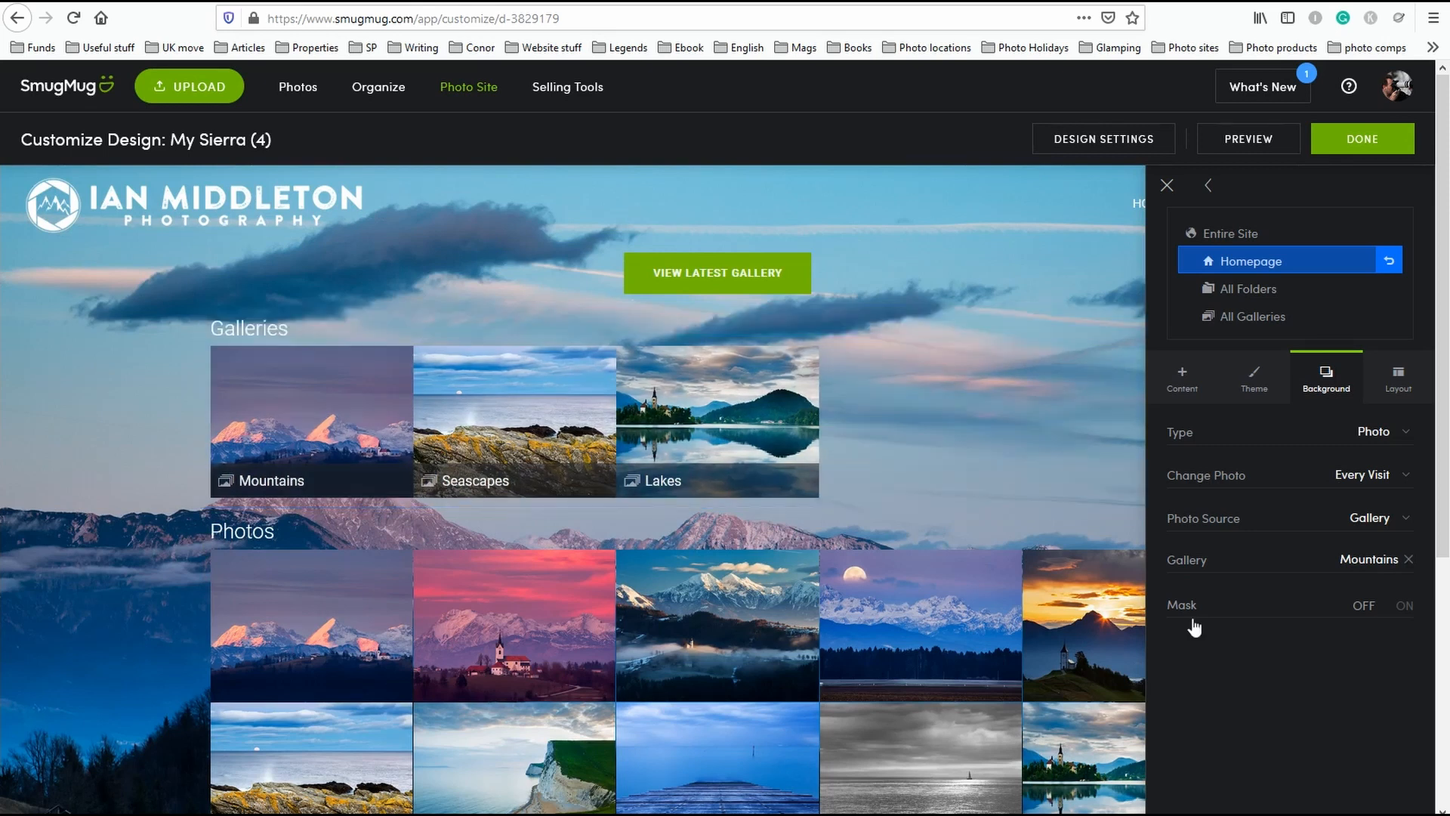
Switch the background photo source to Photos I Choose and look through the available galleries without choosing any photos.
{"action": "left_click", "coordinate": [1408, 521]}
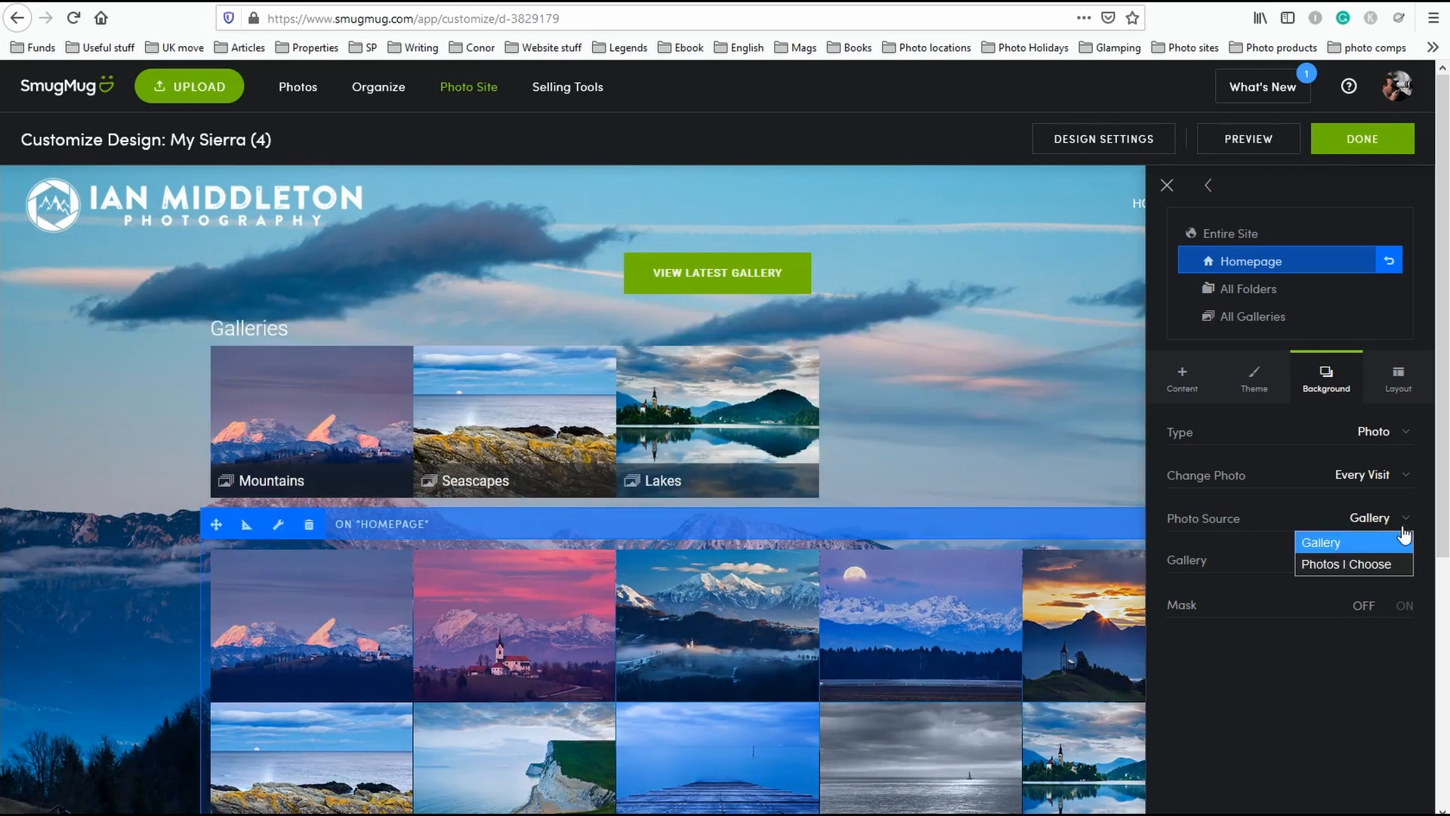
{"action": "left_click", "coordinate": [1389, 561]}
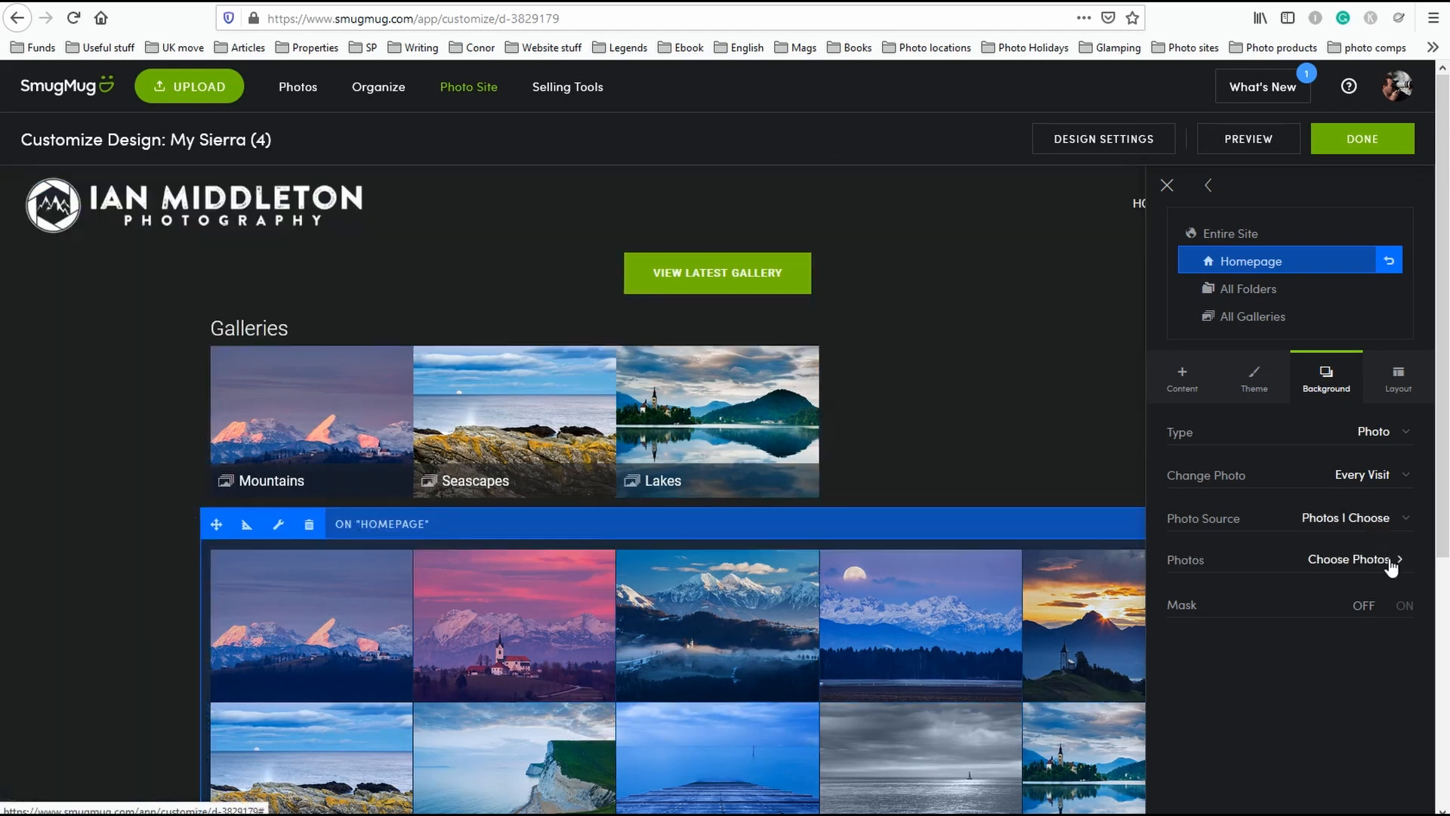
{"action": "left_click", "coordinate": [1390, 561]}
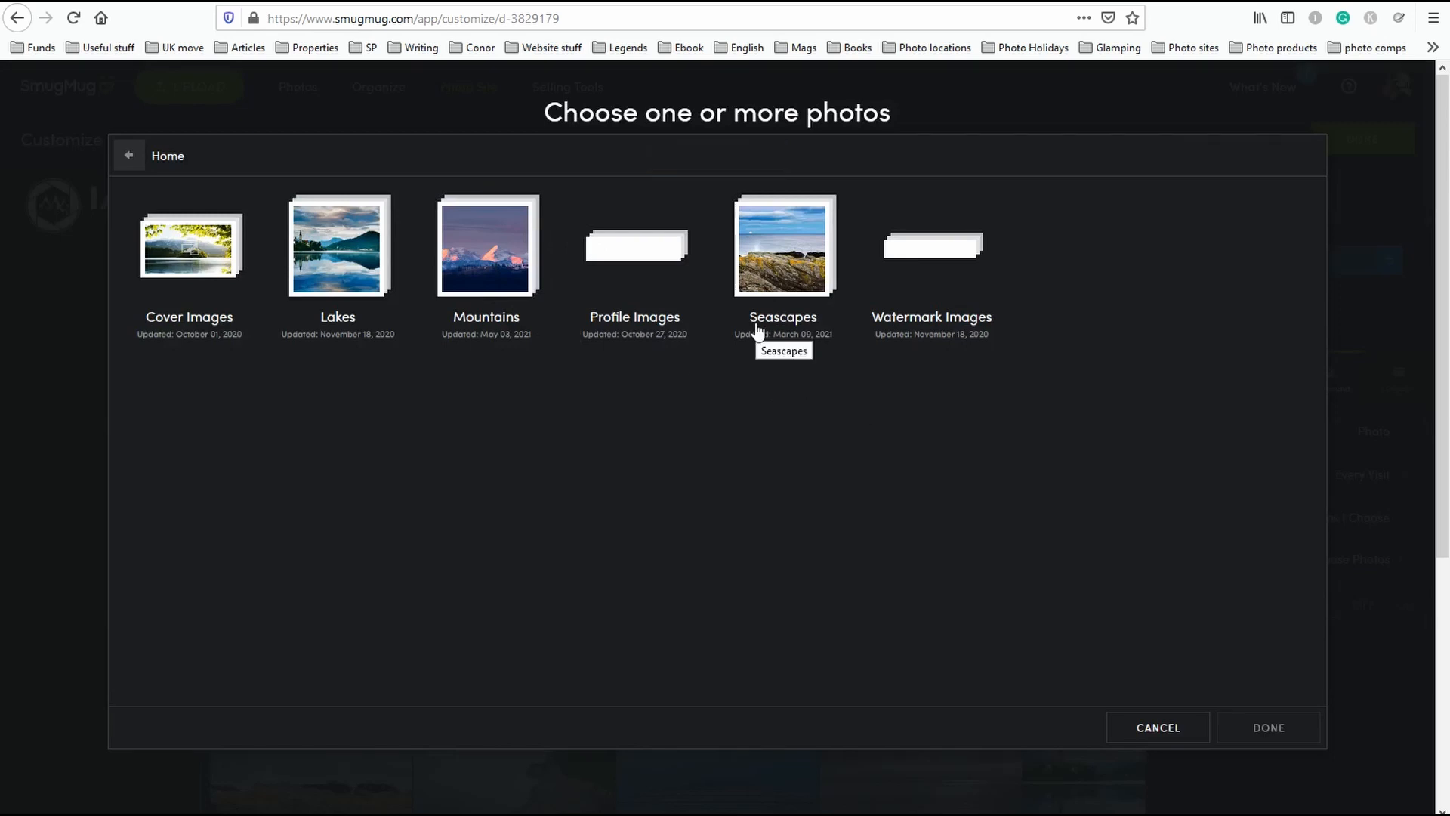
{"action": "left_click", "coordinate": [1158, 729]}
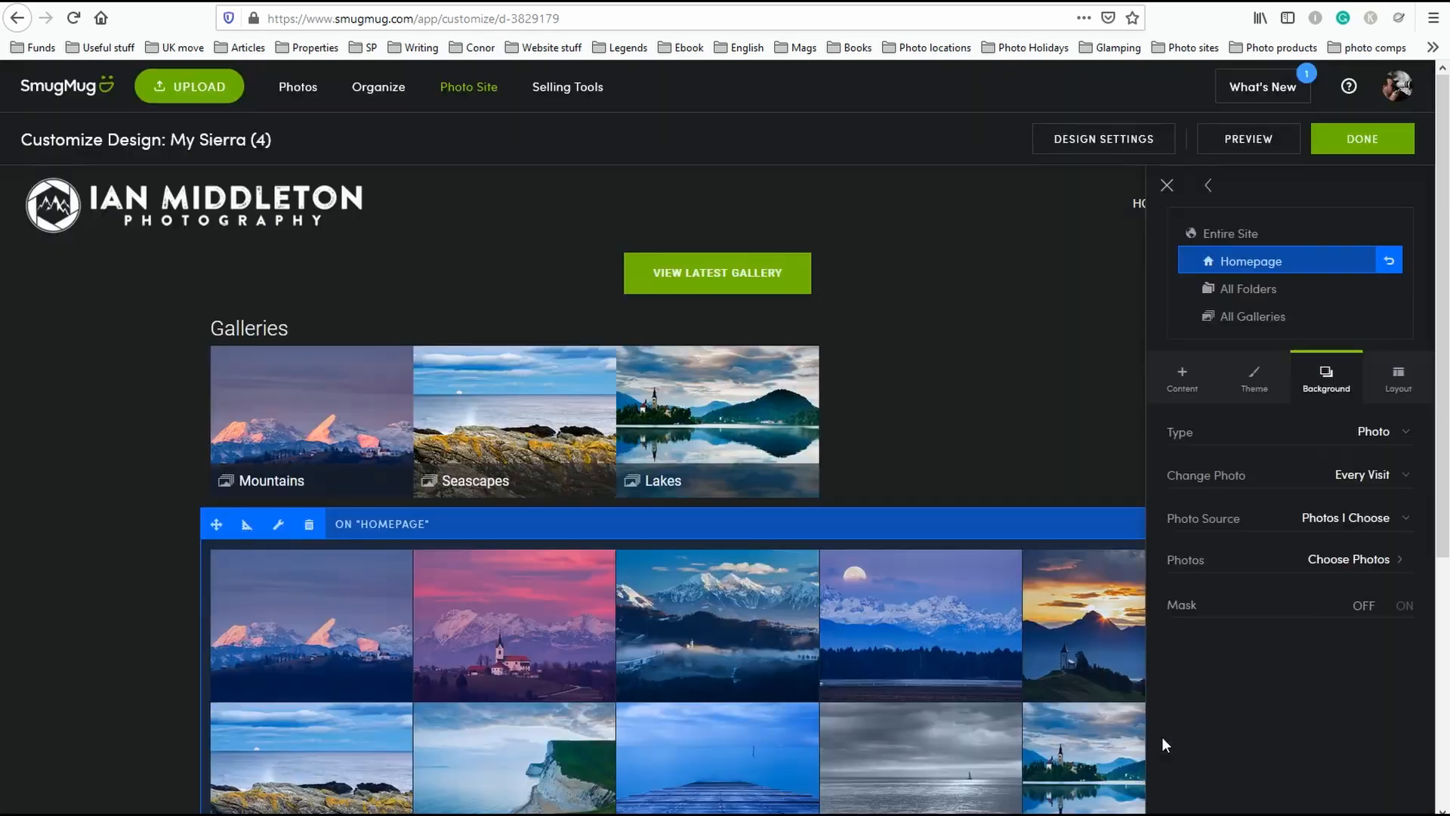
Change the homepage background type to Slideshow and use the Mountains gallery as its source.
{"action": "left_click", "coordinate": [1382, 433]}
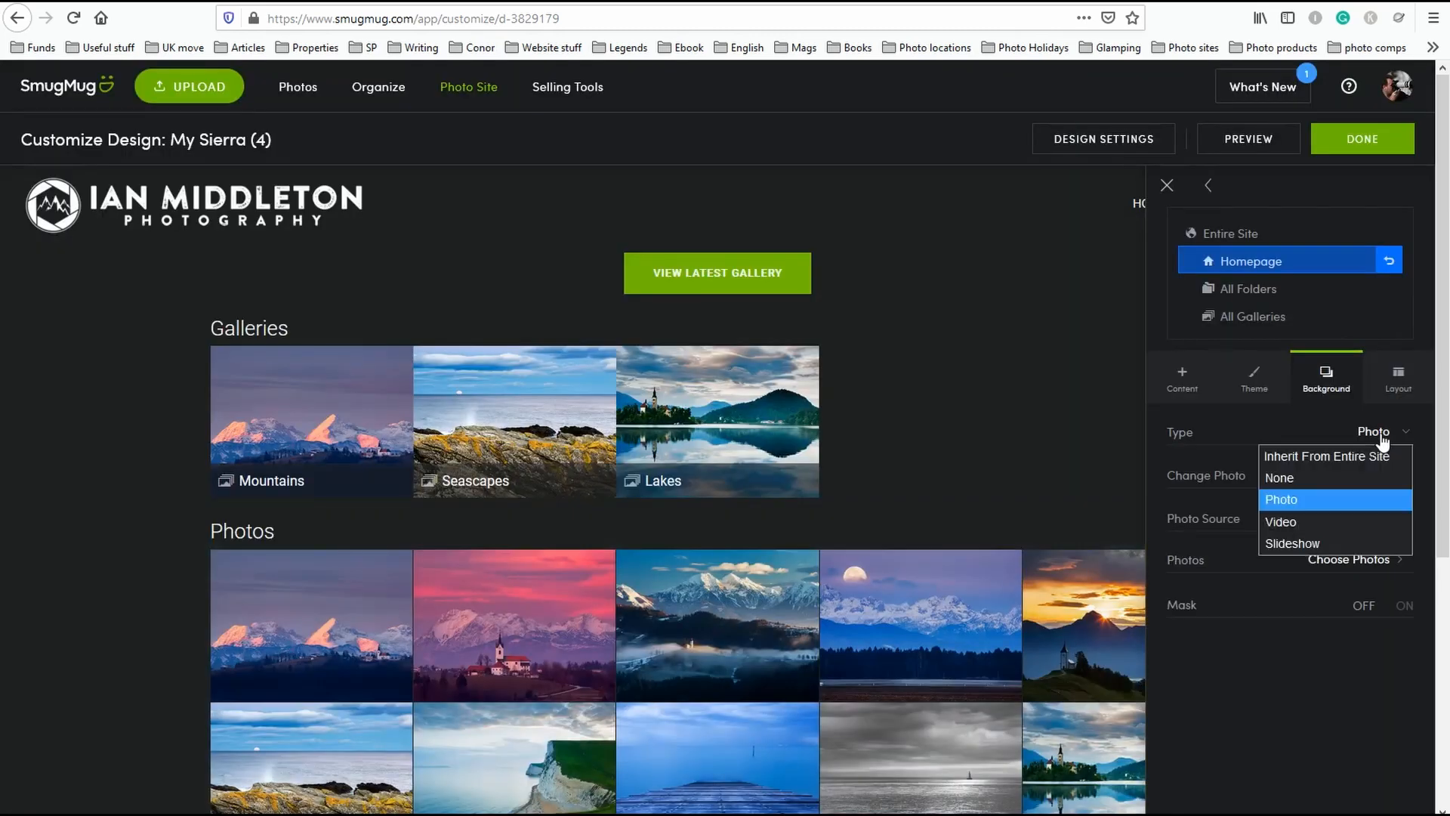
{"action": "left_click", "coordinate": [1333, 544]}
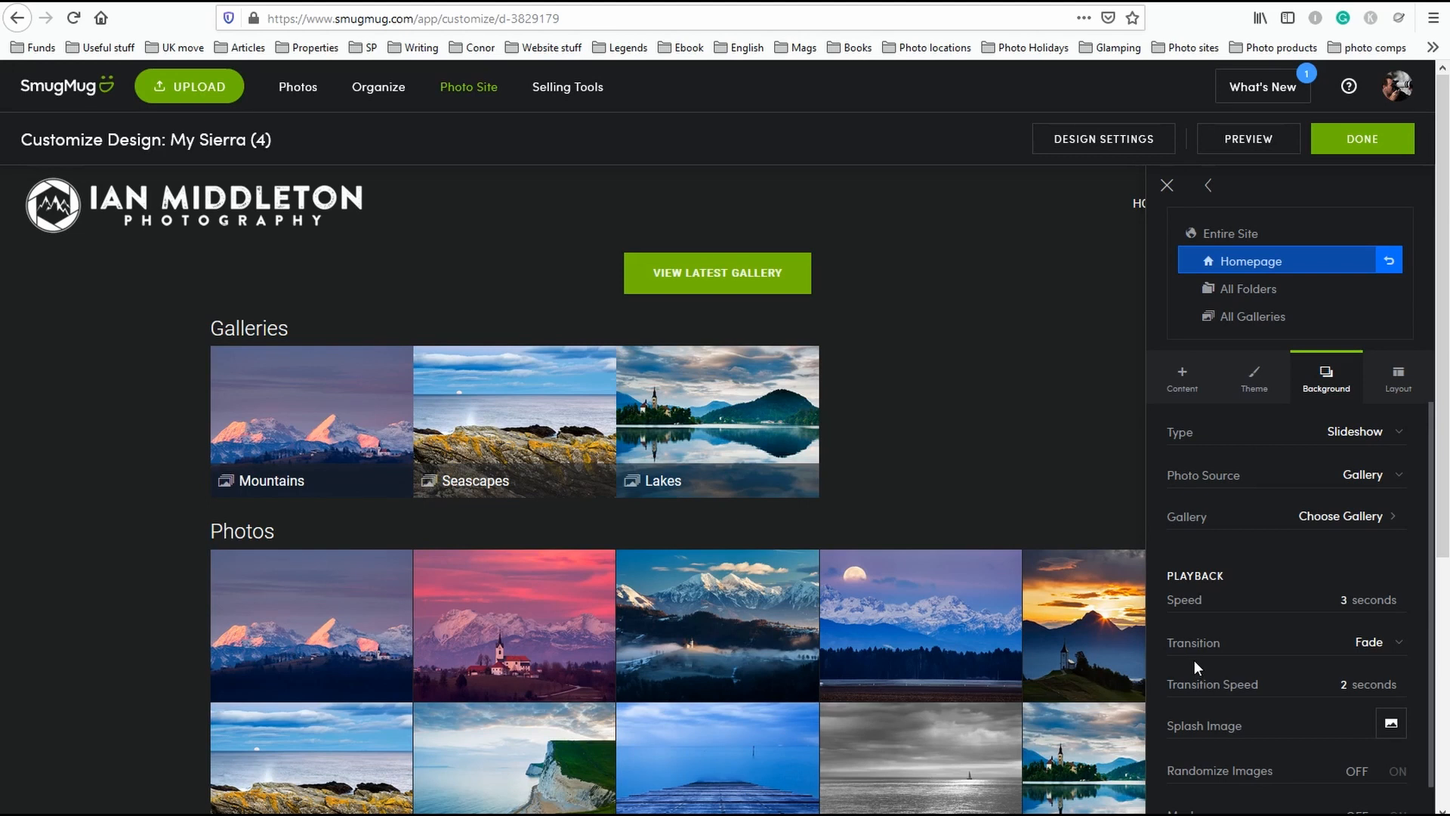
{"action": "left_click", "coordinate": [1360, 518]}
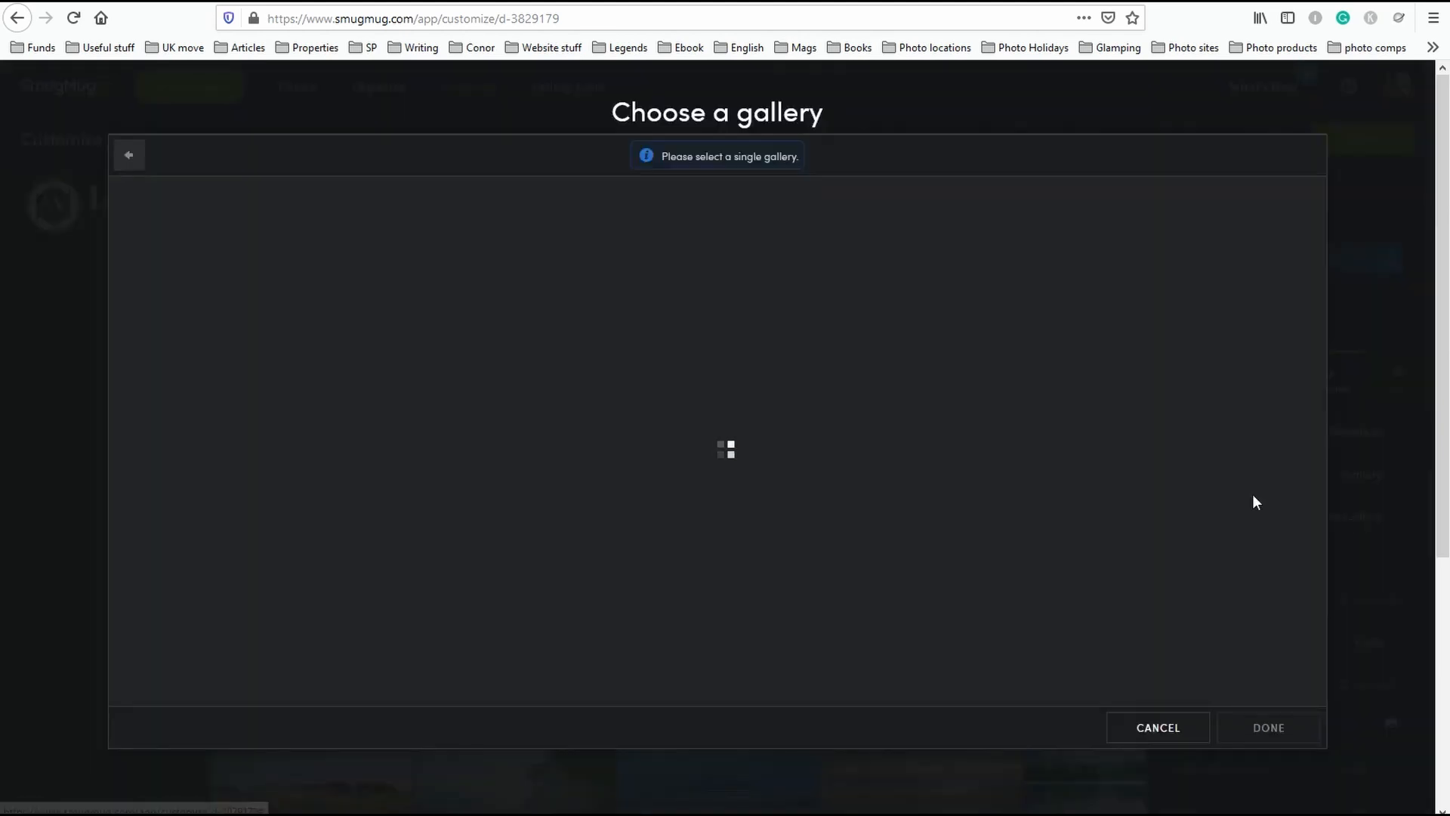
{"action": "left_click", "coordinate": [469, 272]}
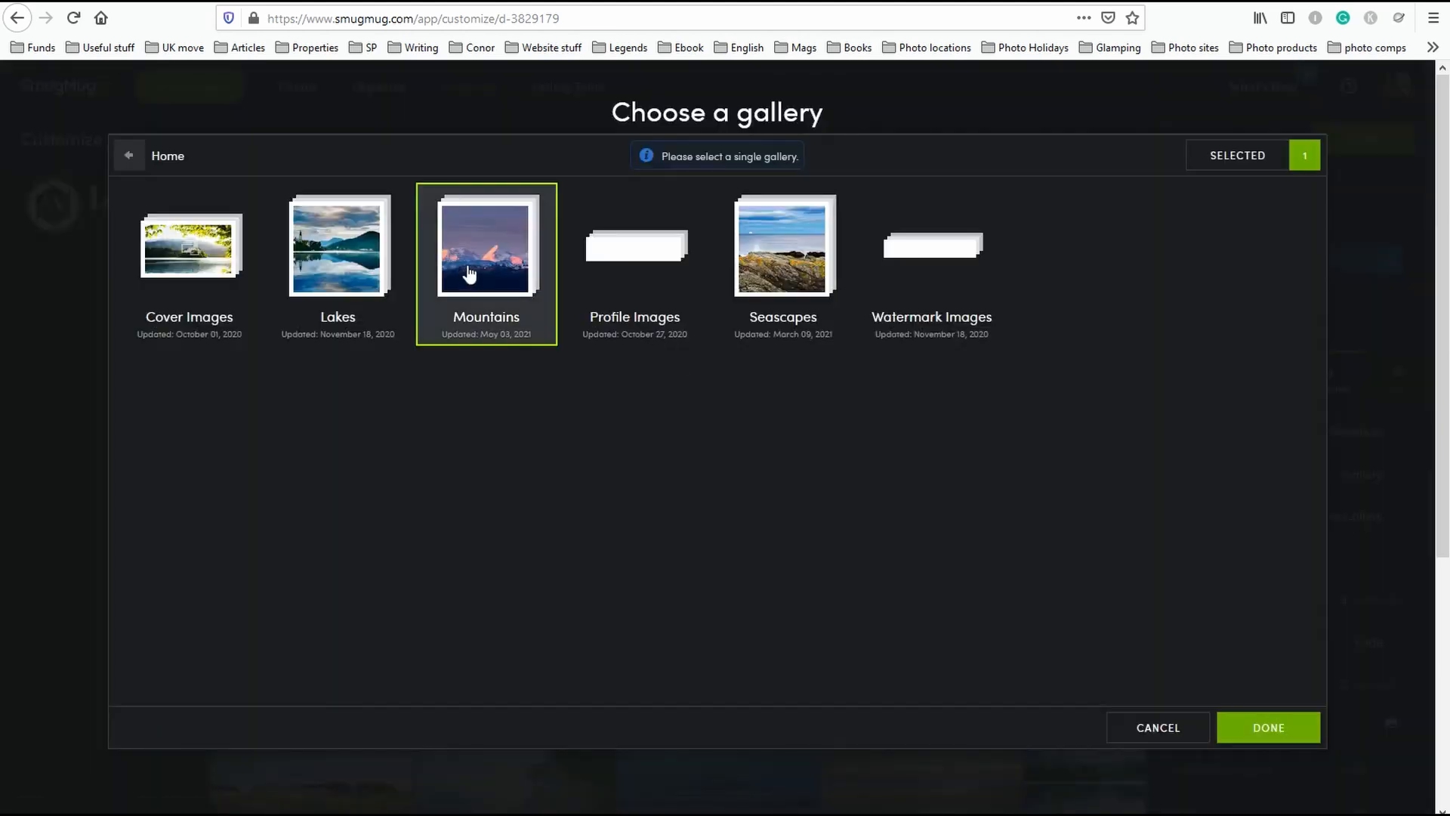
{"action": "left_click", "coordinate": [1267, 728]}
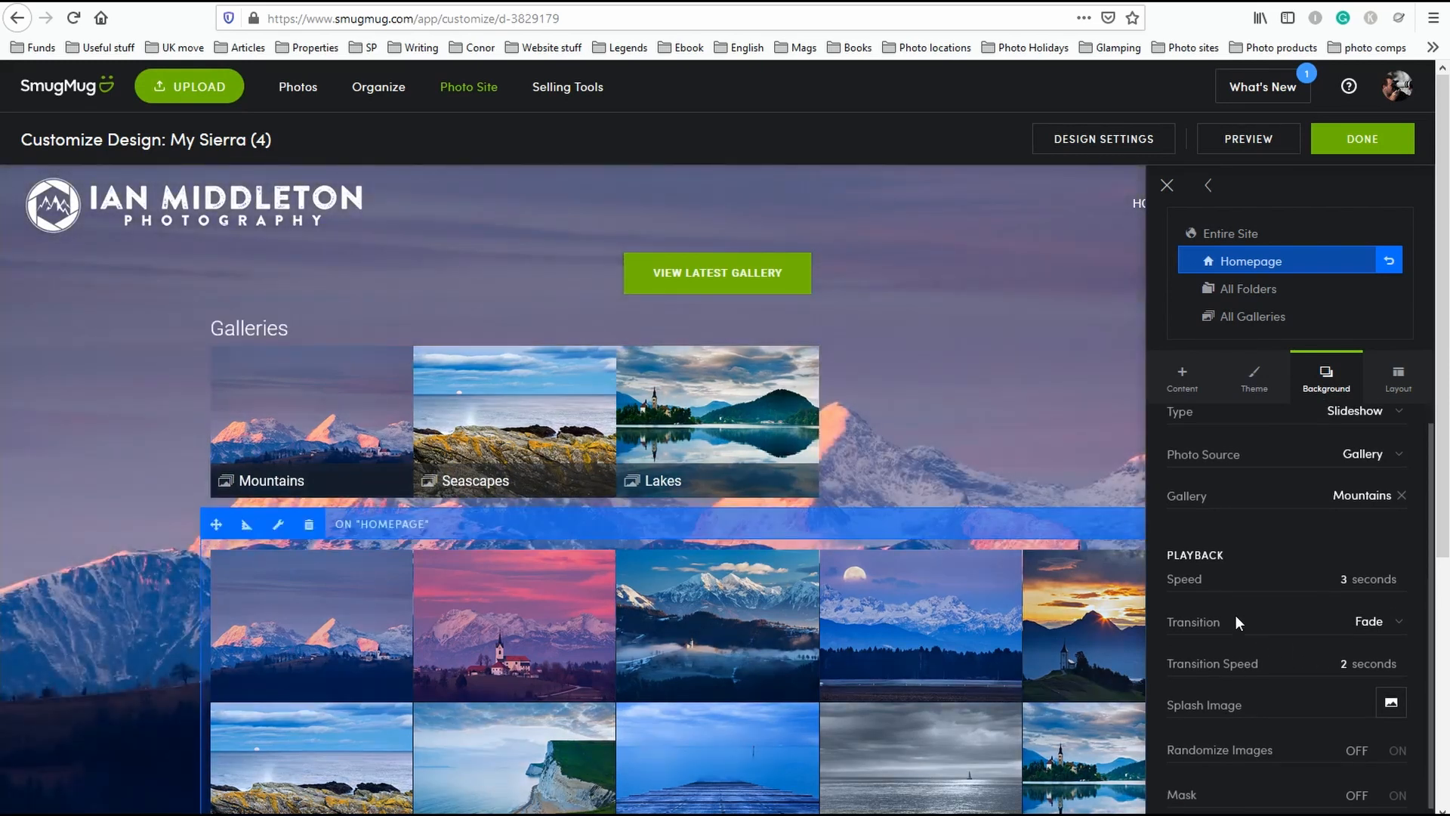
Try the Zoom In and Slide Up transitions for the background slideshow and return to Fade.
{"action": "scroll", "coordinate": [1235, 615], "scroll_direction": "down", "scroll_amount": 1}
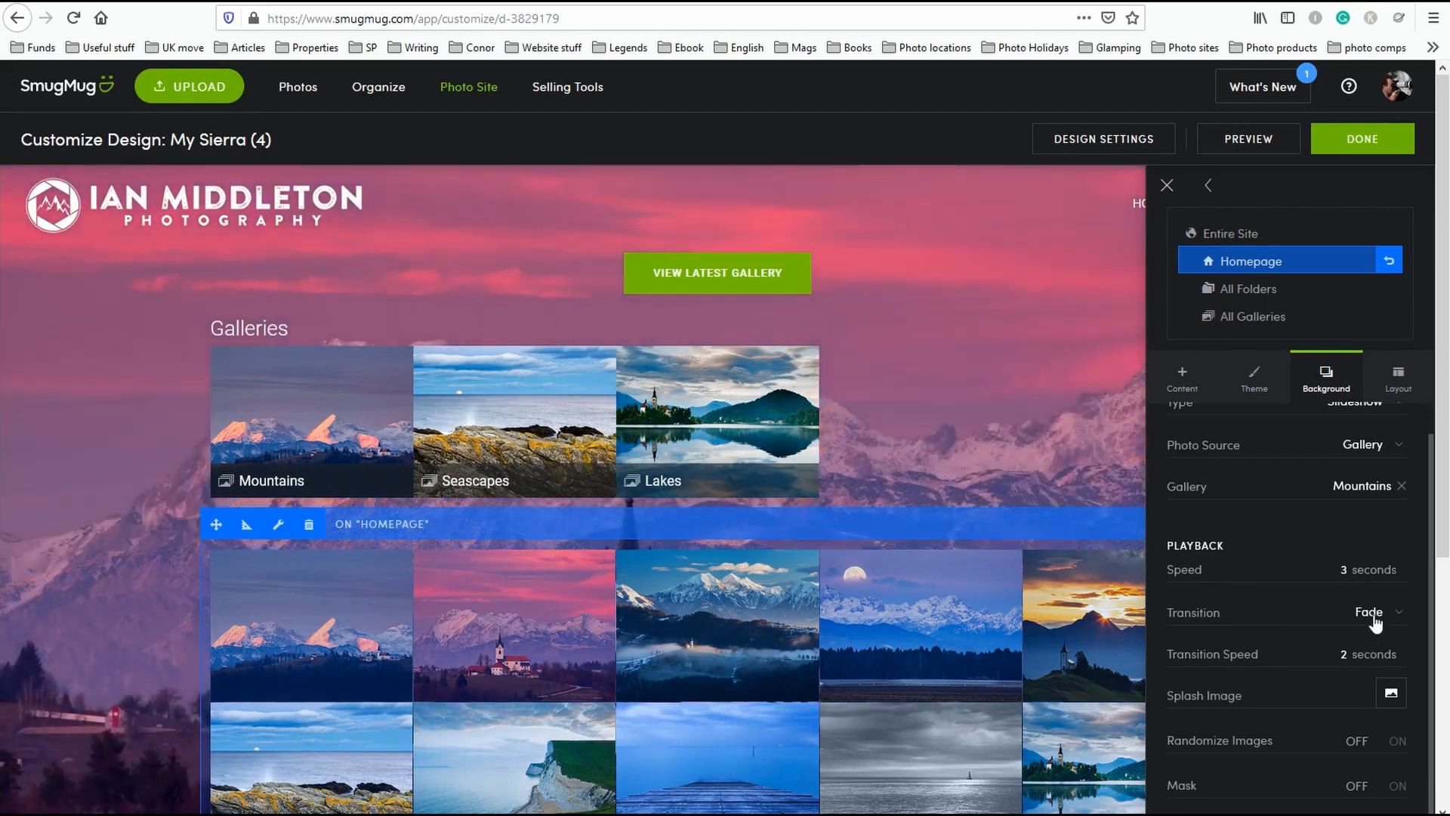
{"action": "left_click", "coordinate": [1373, 616]}
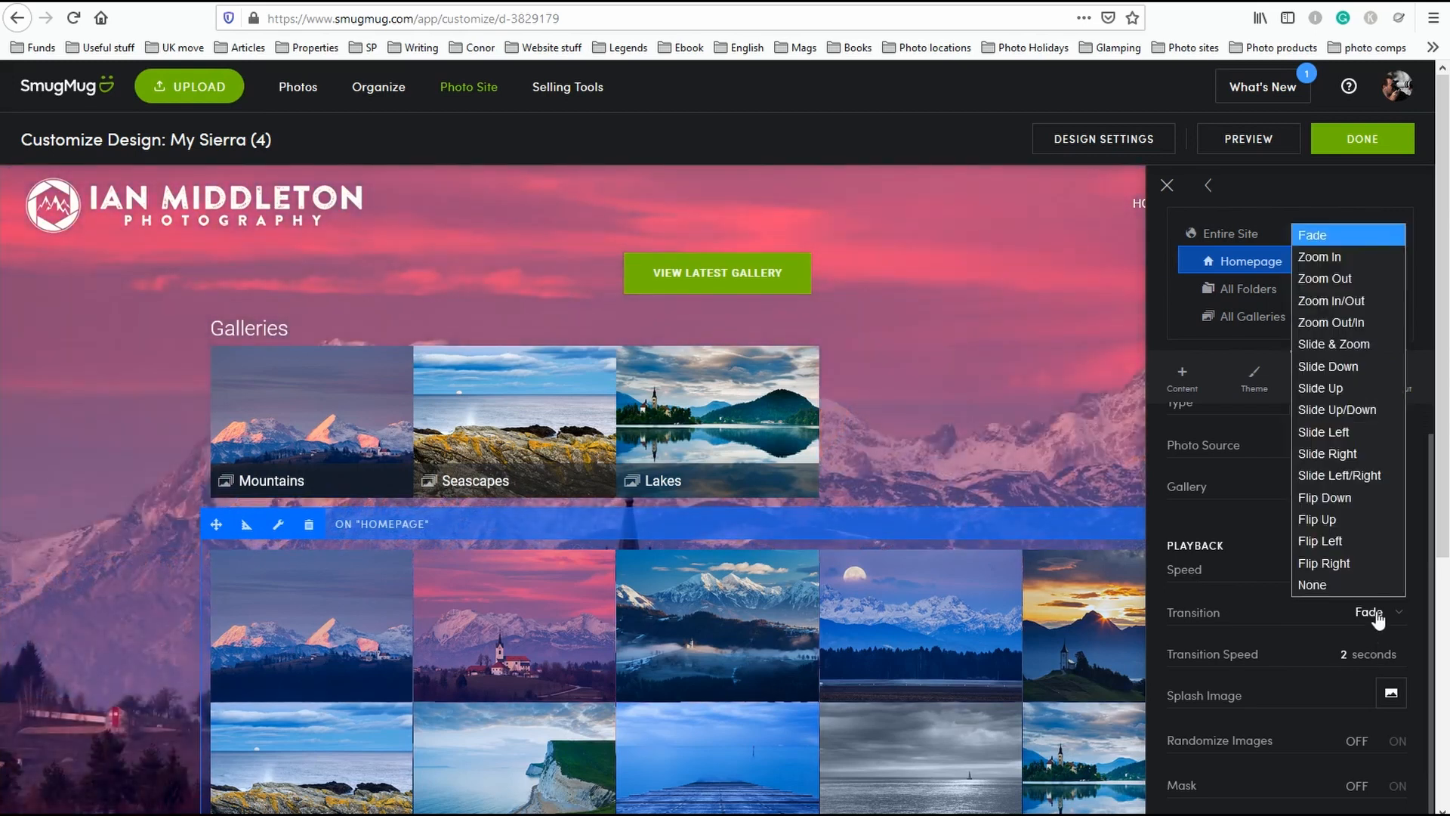
{"action": "left_click", "coordinate": [1333, 257]}
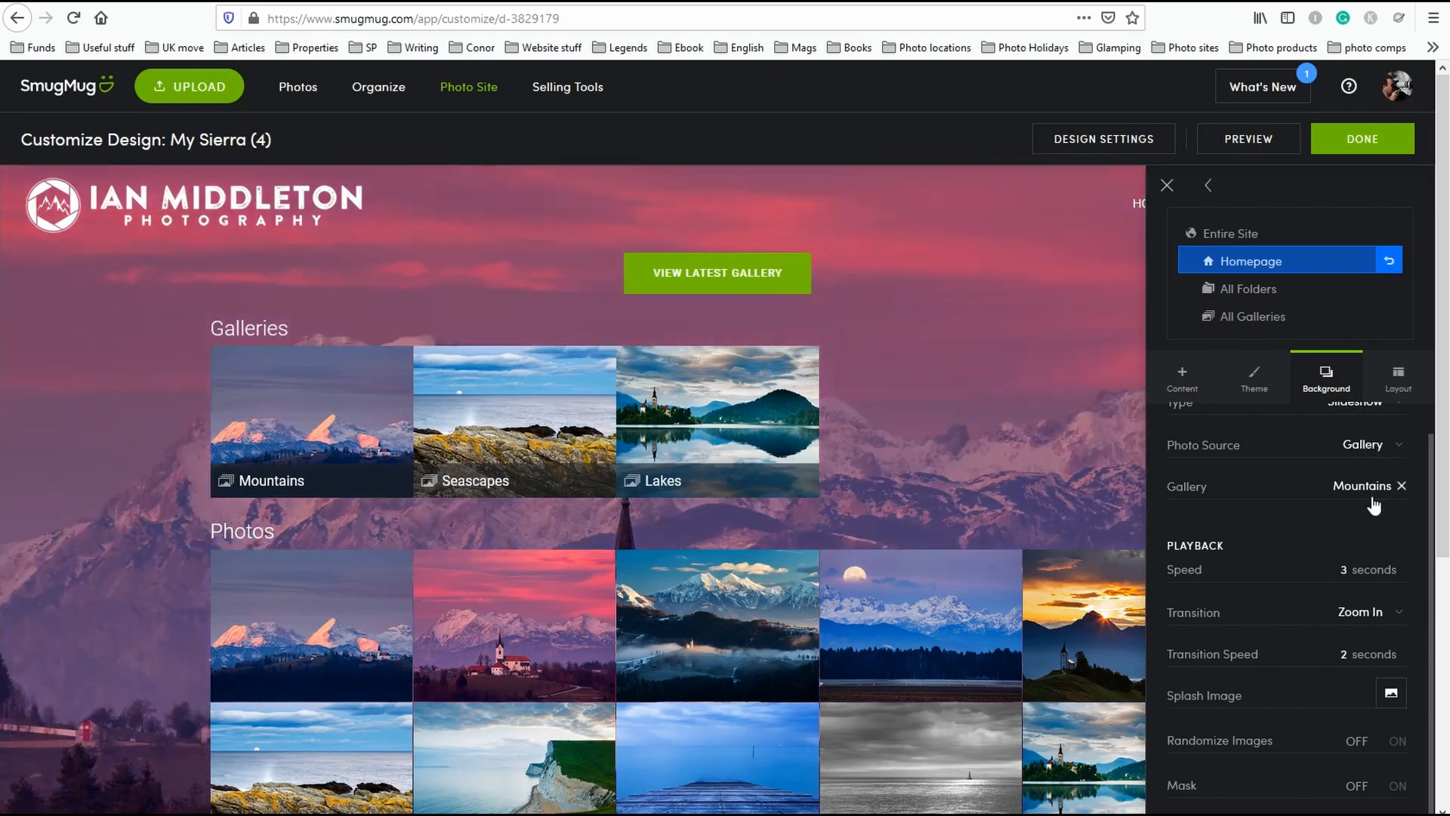
{"action": "left_click", "coordinate": [1377, 613]}
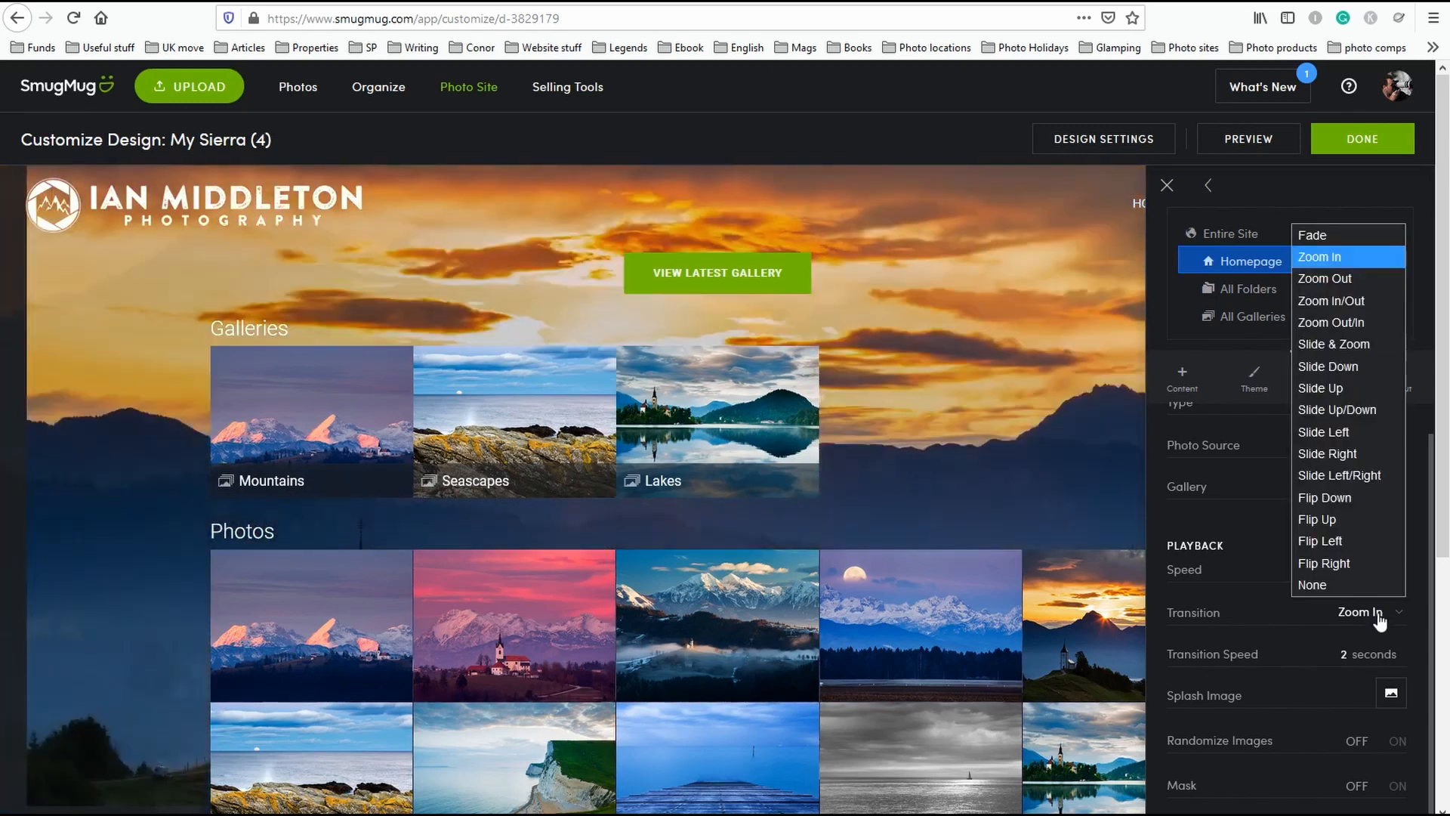
{"action": "left_click", "coordinate": [1337, 389]}
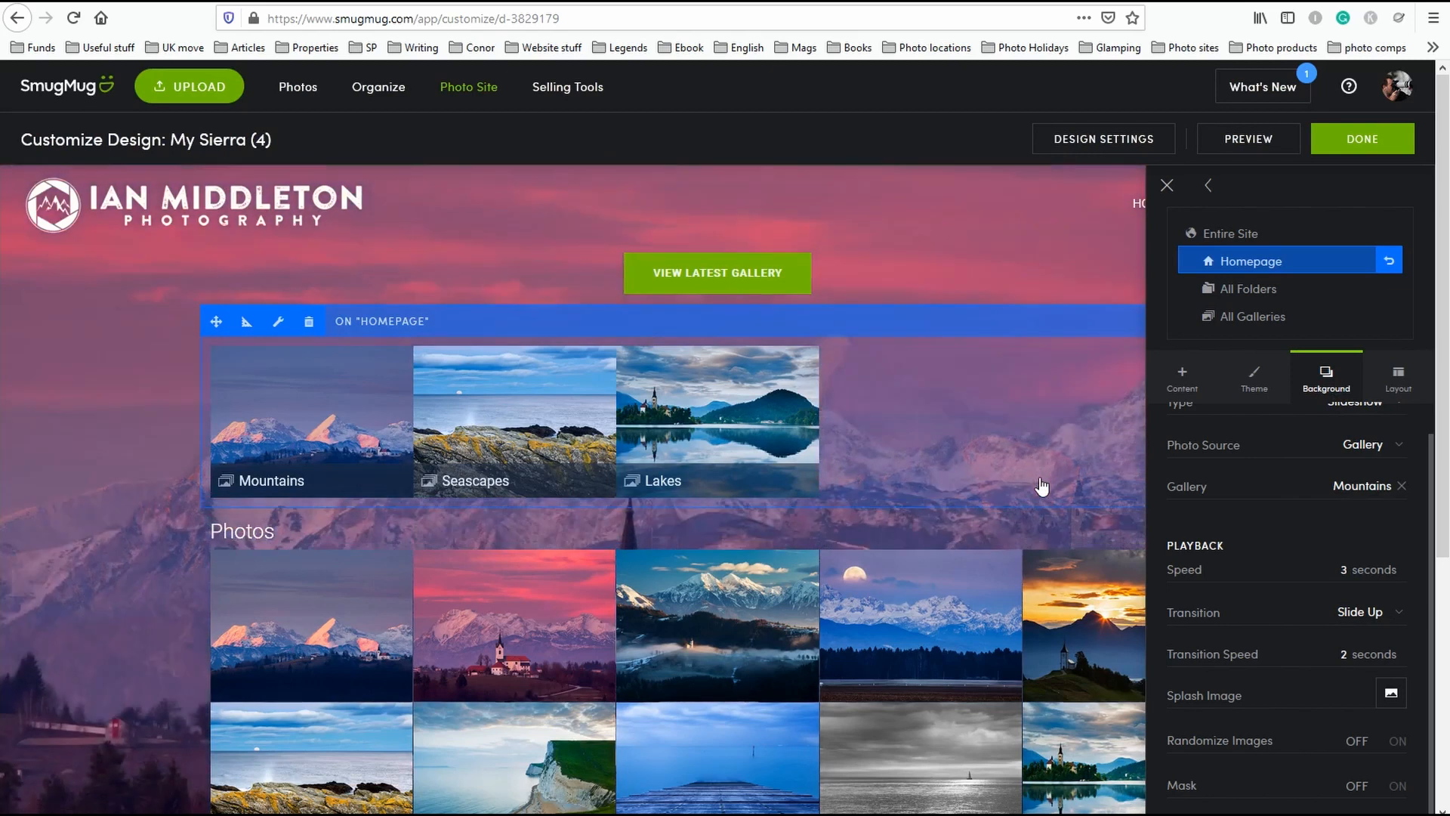
{"action": "left_click", "coordinate": [1375, 616]}
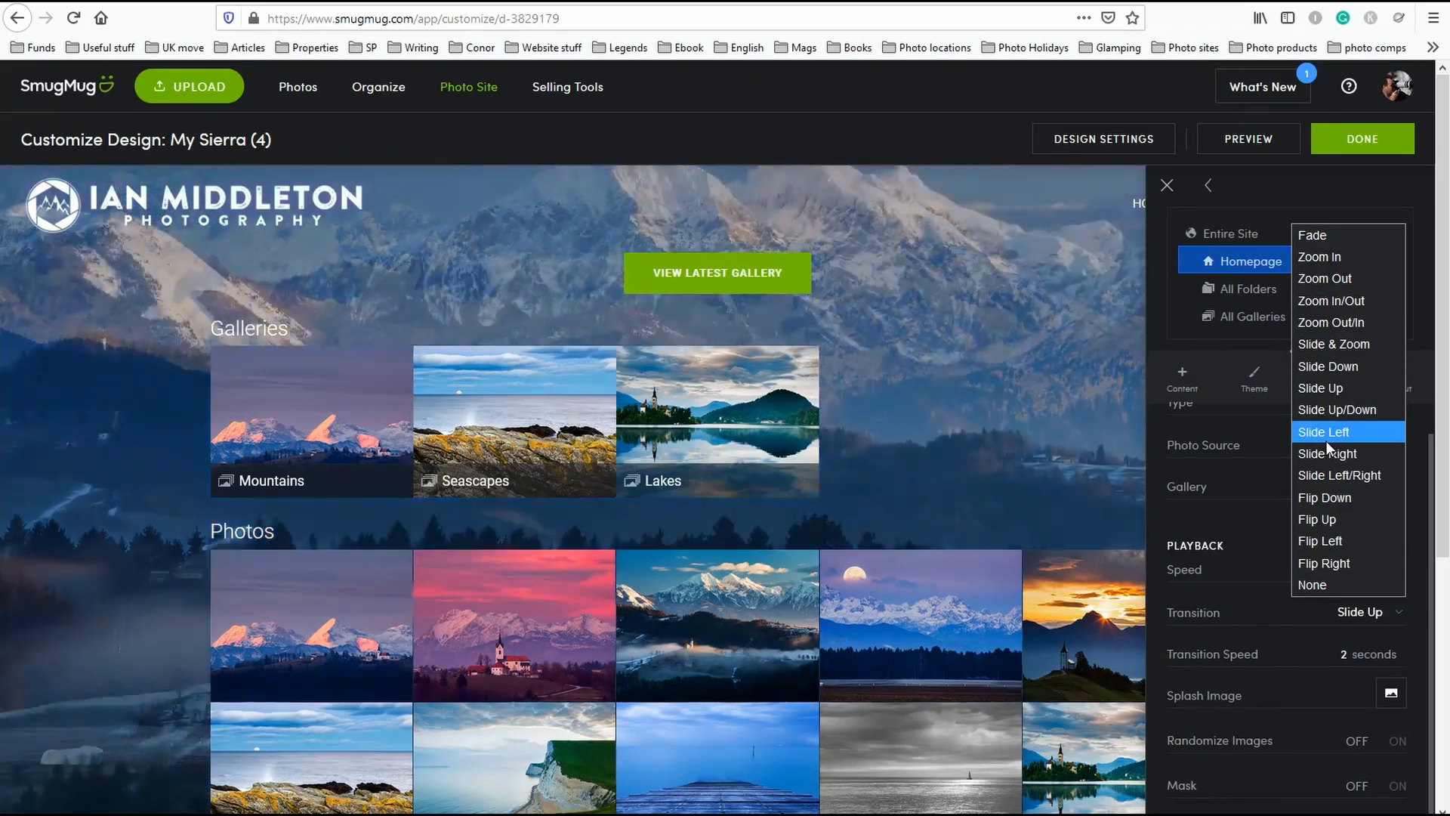
{"action": "left_click", "coordinate": [1340, 238]}
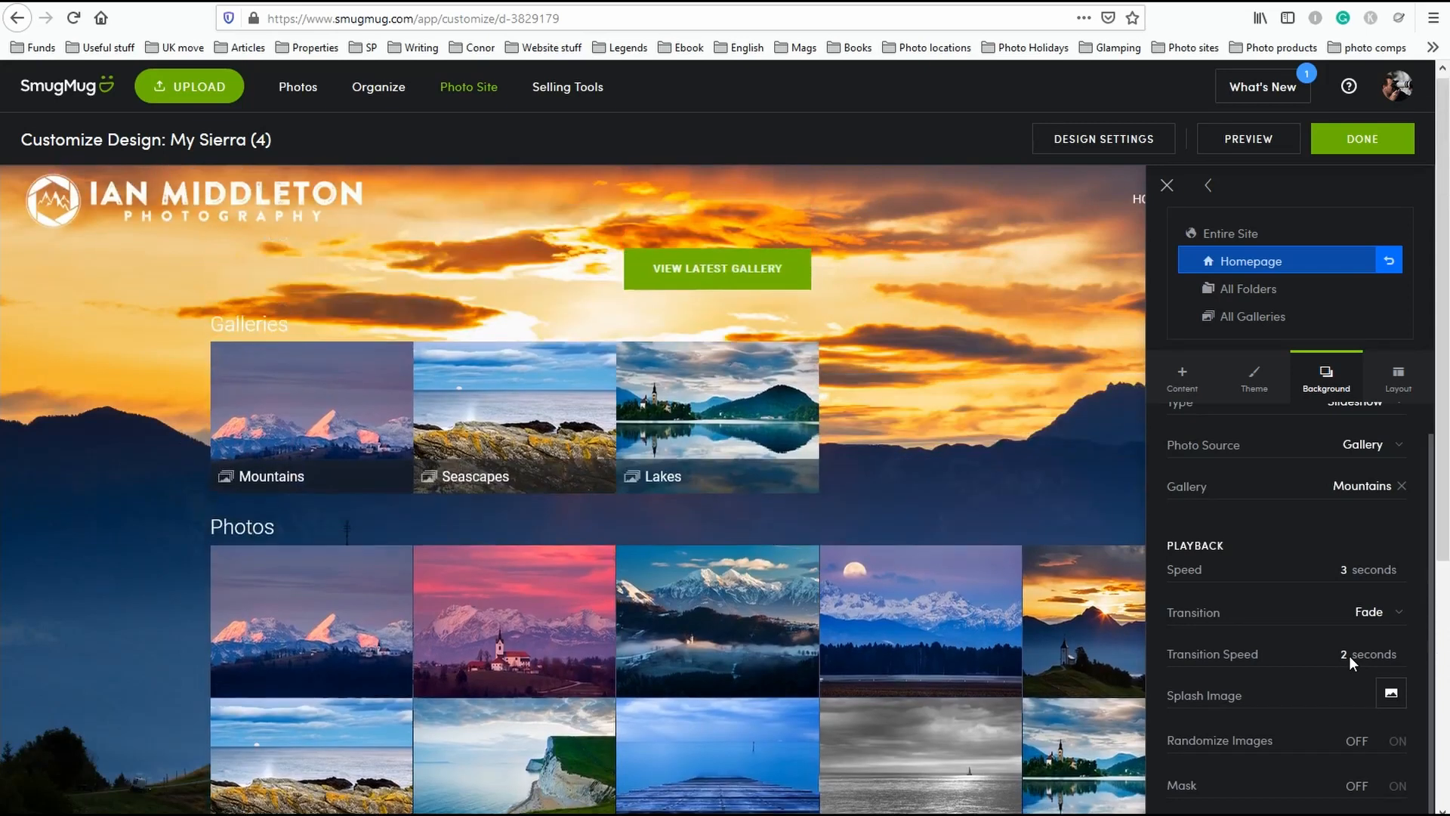
Turn on Randomize Images and Mask for the background slideshow and review the masked homepage.
{"action": "left_click", "coordinate": [1397, 741]}
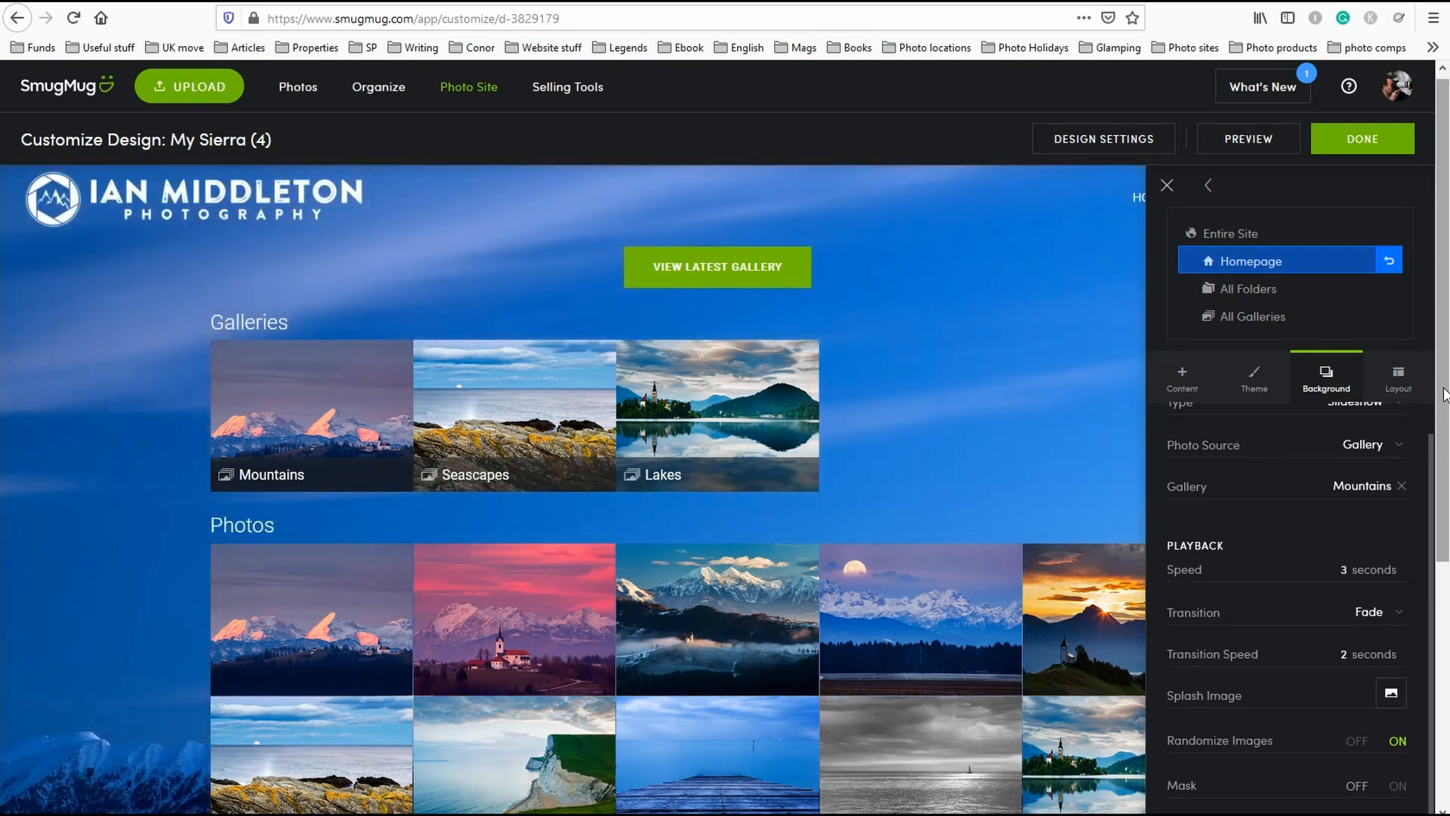
{"action": "left_click", "coordinate": [1398, 786]}
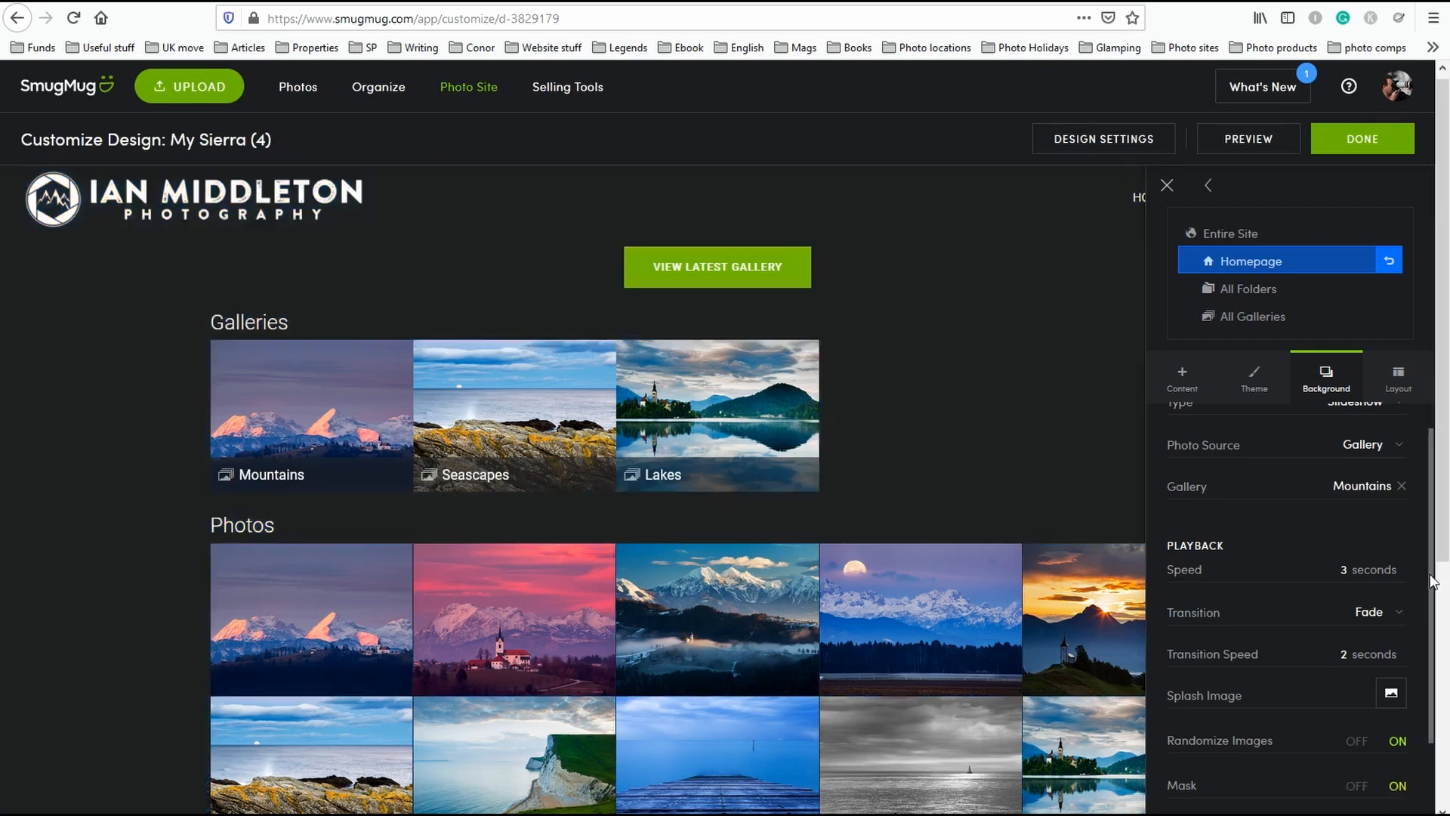
{"action": "scroll", "coordinate": [1376, 680], "scroll_direction": "down", "scroll_amount": 2}
{"action": "scroll", "coordinate": [1374, 680], "scroll_direction": "down", "scroll_amount": 5}
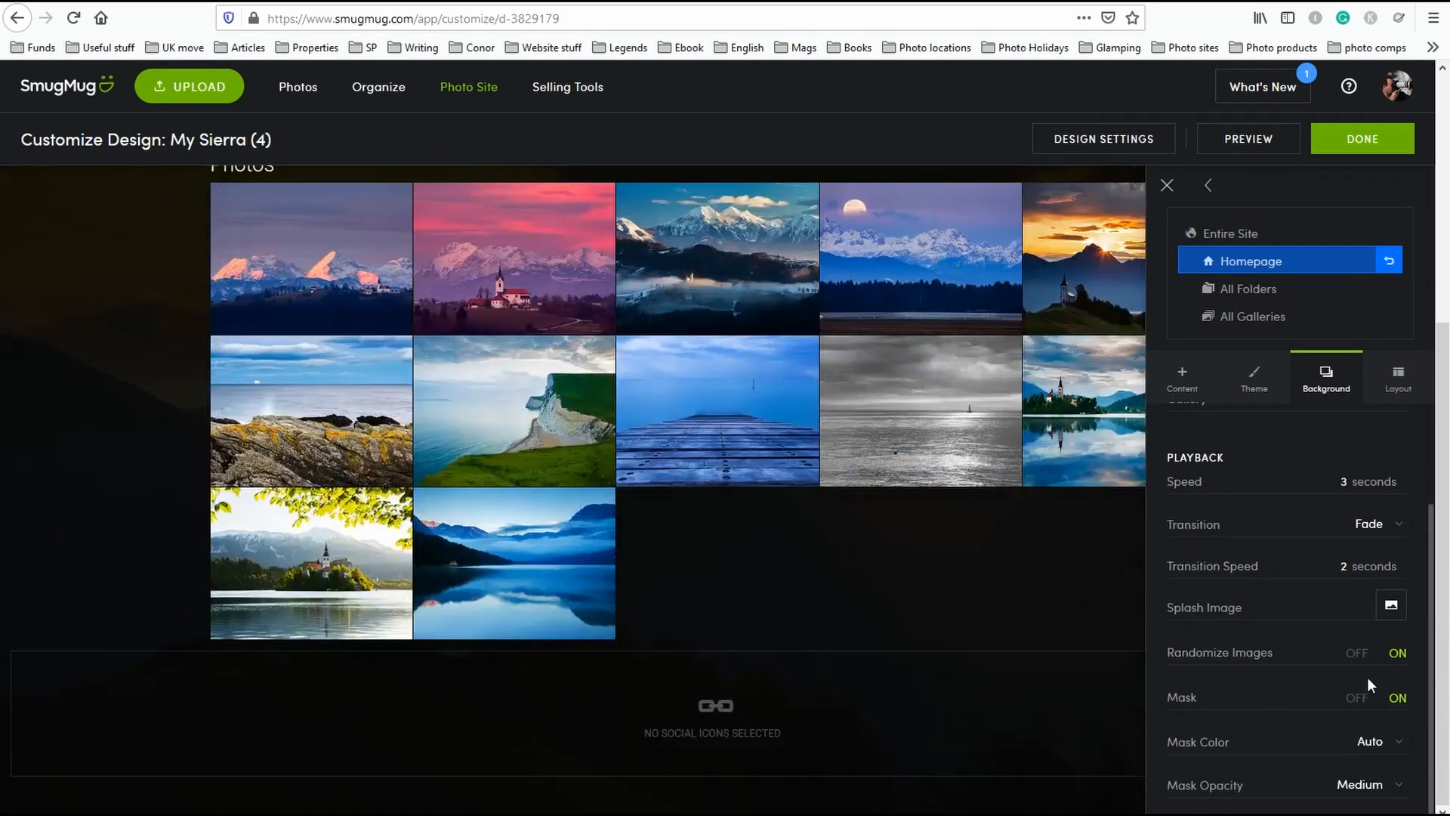
{"action": "scroll", "coordinate": [1368, 679], "scroll_direction": "up", "scroll_amount": 2}
{"action": "scroll", "coordinate": [1368, 680], "scroll_direction": "down", "scroll_amount": 2}
{"action": "scroll", "coordinate": [922, 551], "scroll_direction": "up", "scroll_amount": 5}
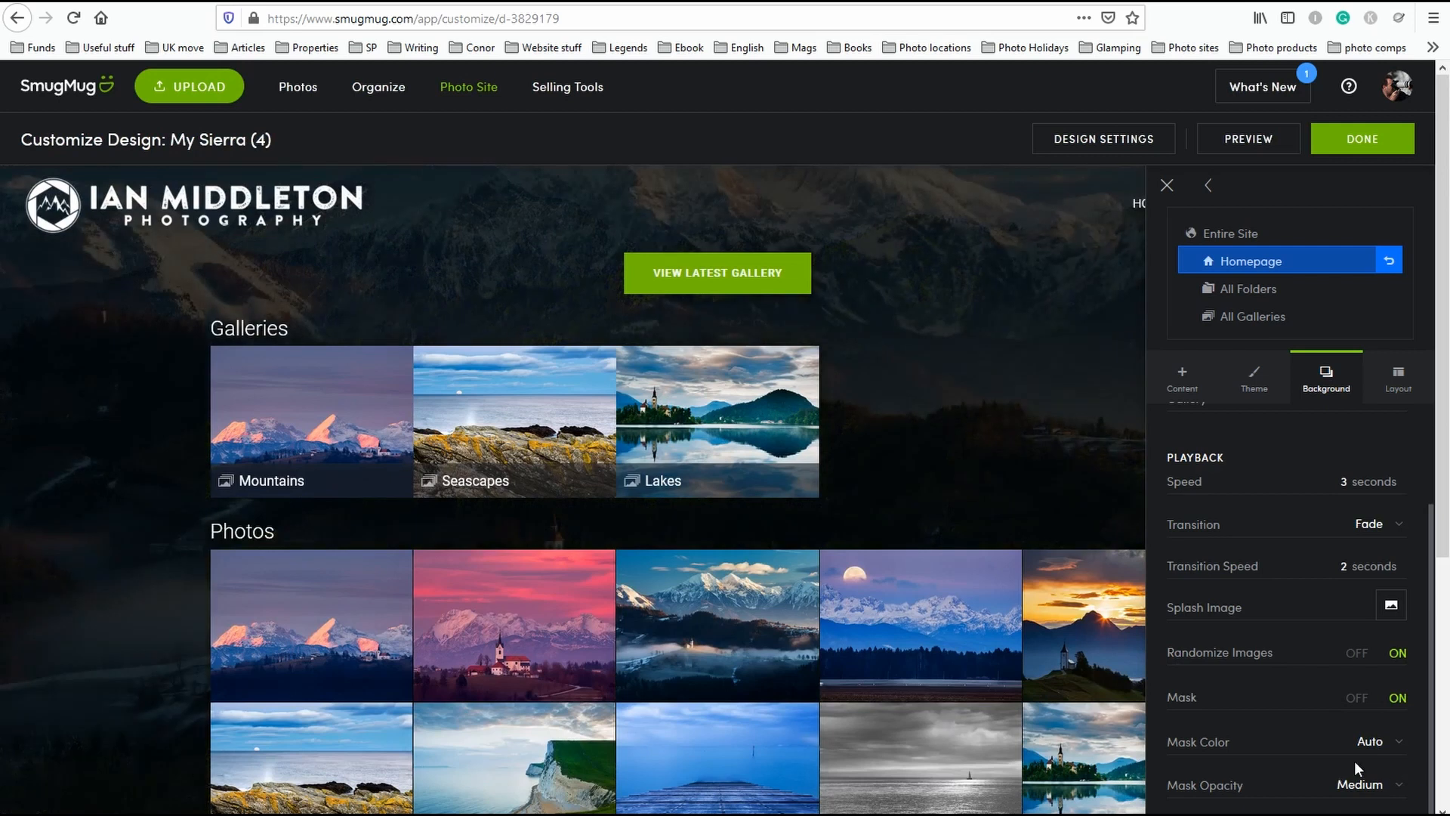
Try the Accent mask color over the background slideshow and return it to Auto.
{"action": "left_click", "coordinate": [1373, 745]}
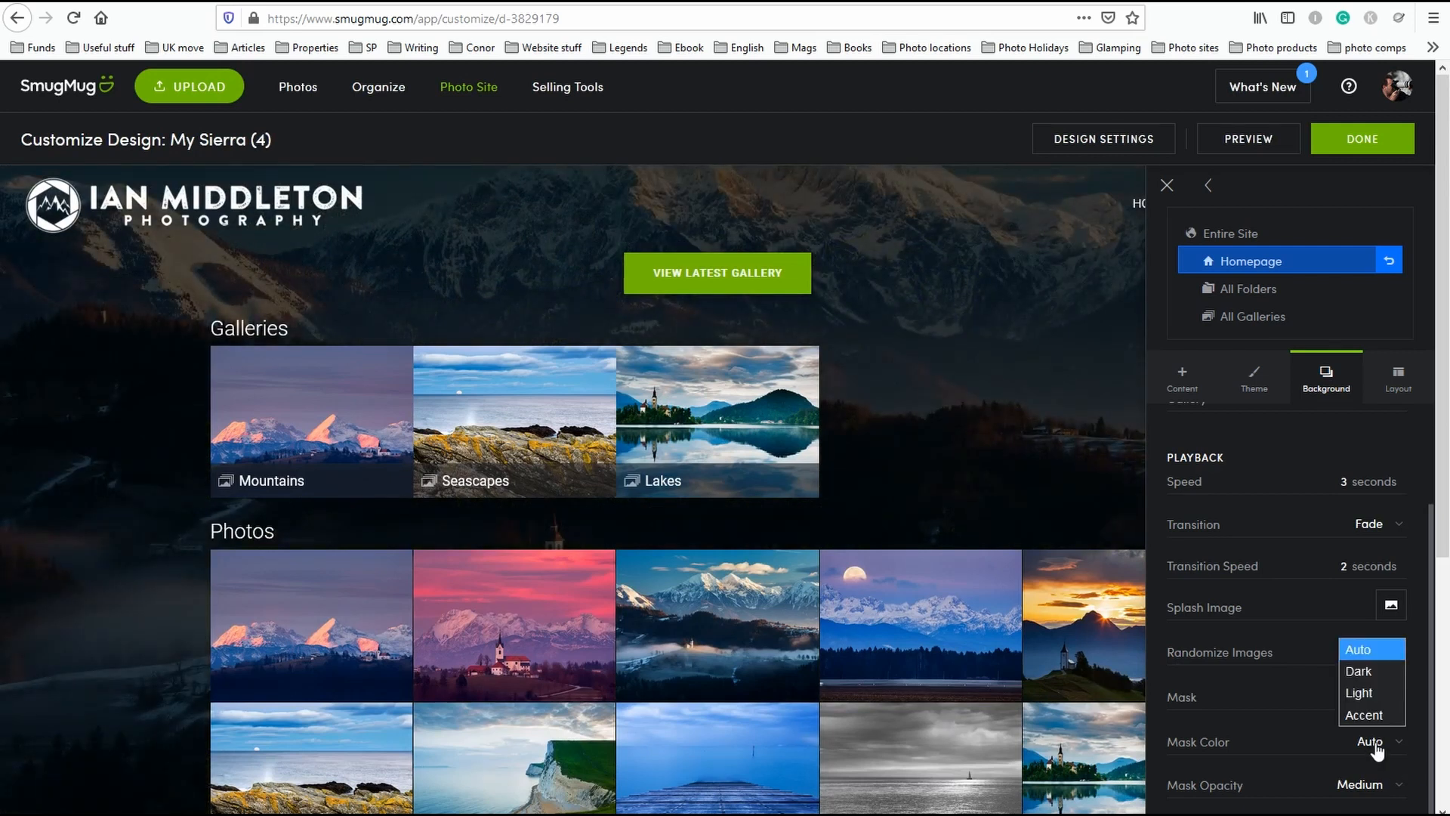
{"action": "left_click", "coordinate": [1372, 719]}
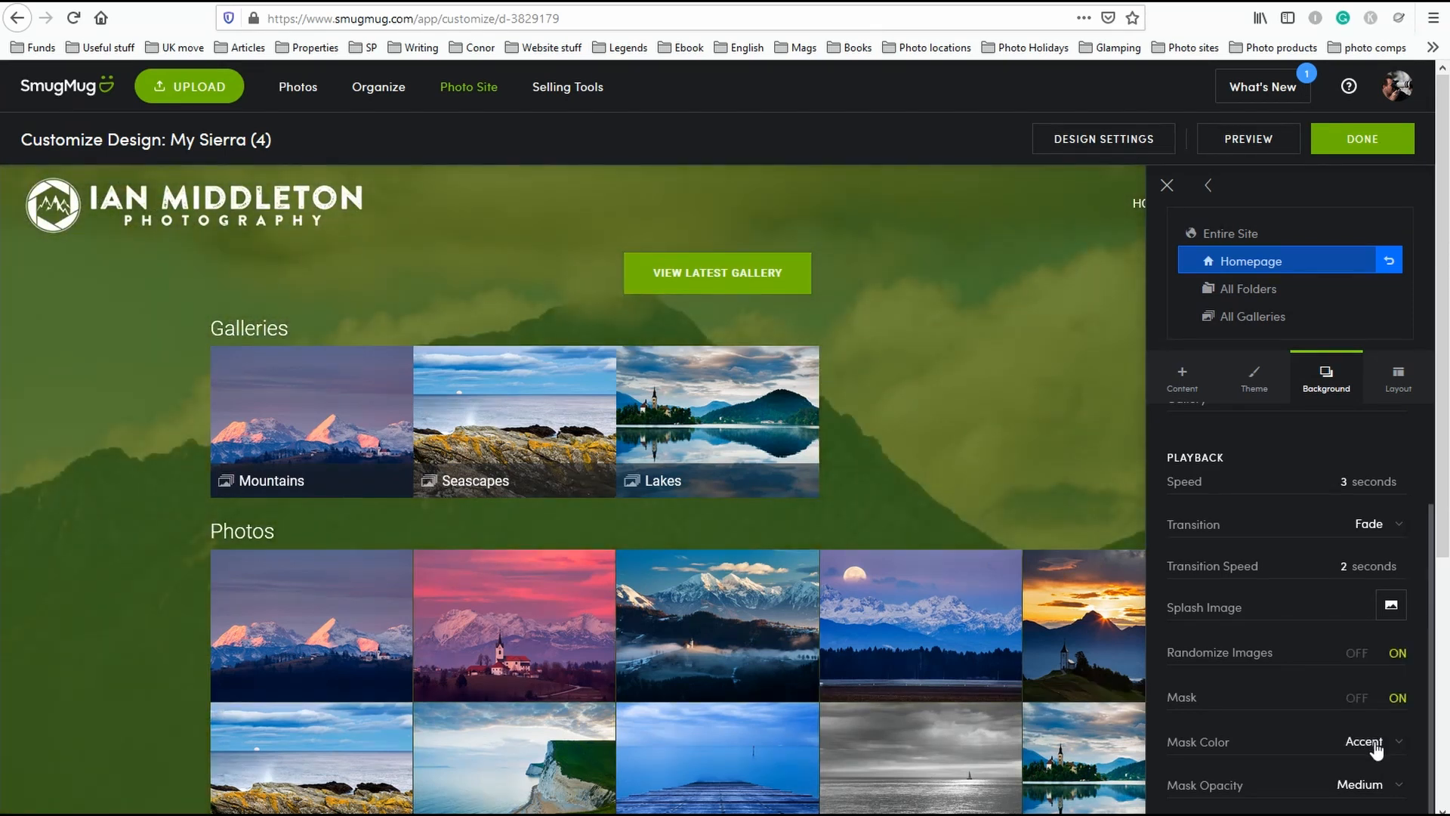
{"action": "left_click", "coordinate": [1376, 748]}
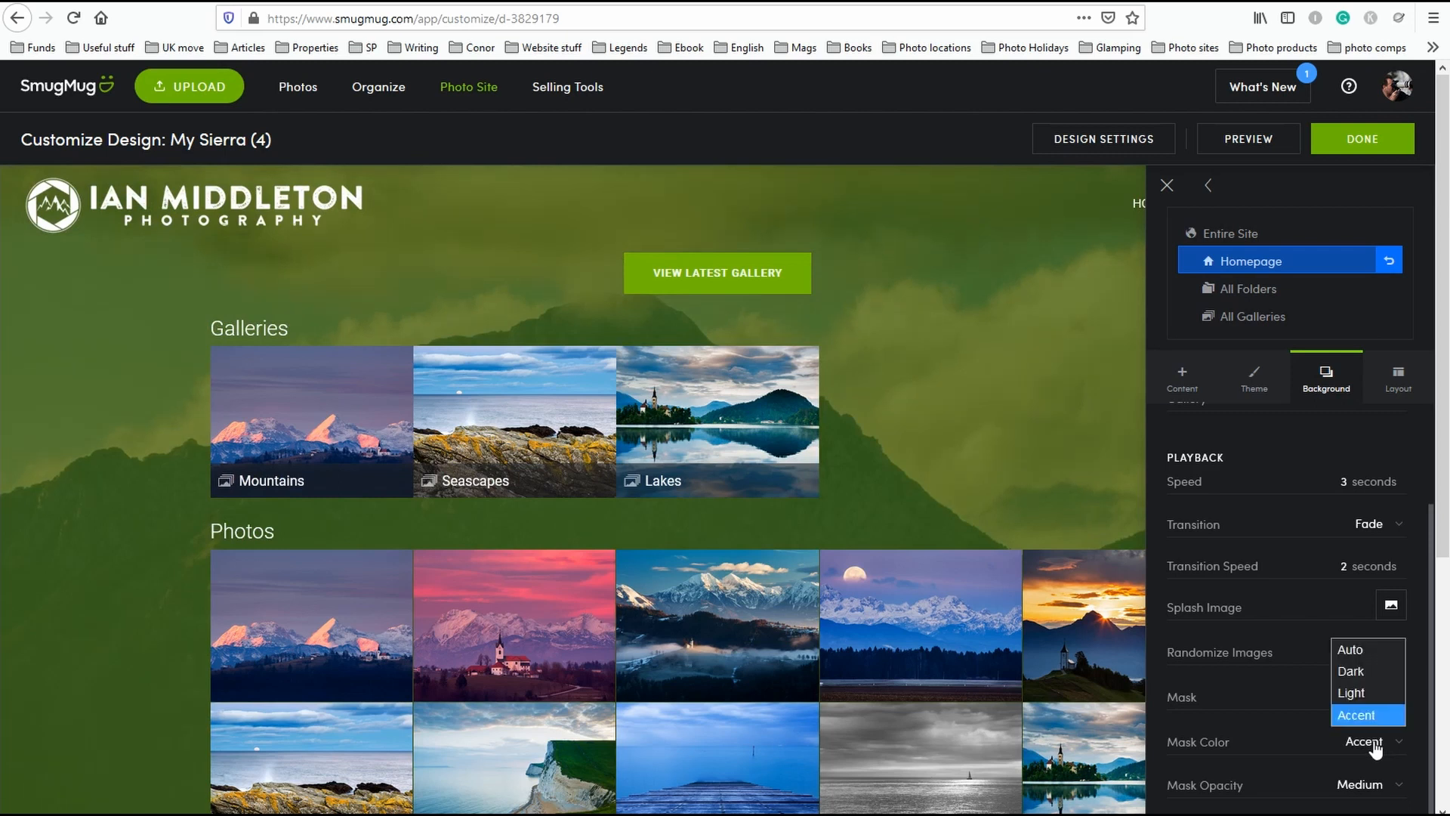
{"action": "left_click", "coordinate": [1351, 650]}
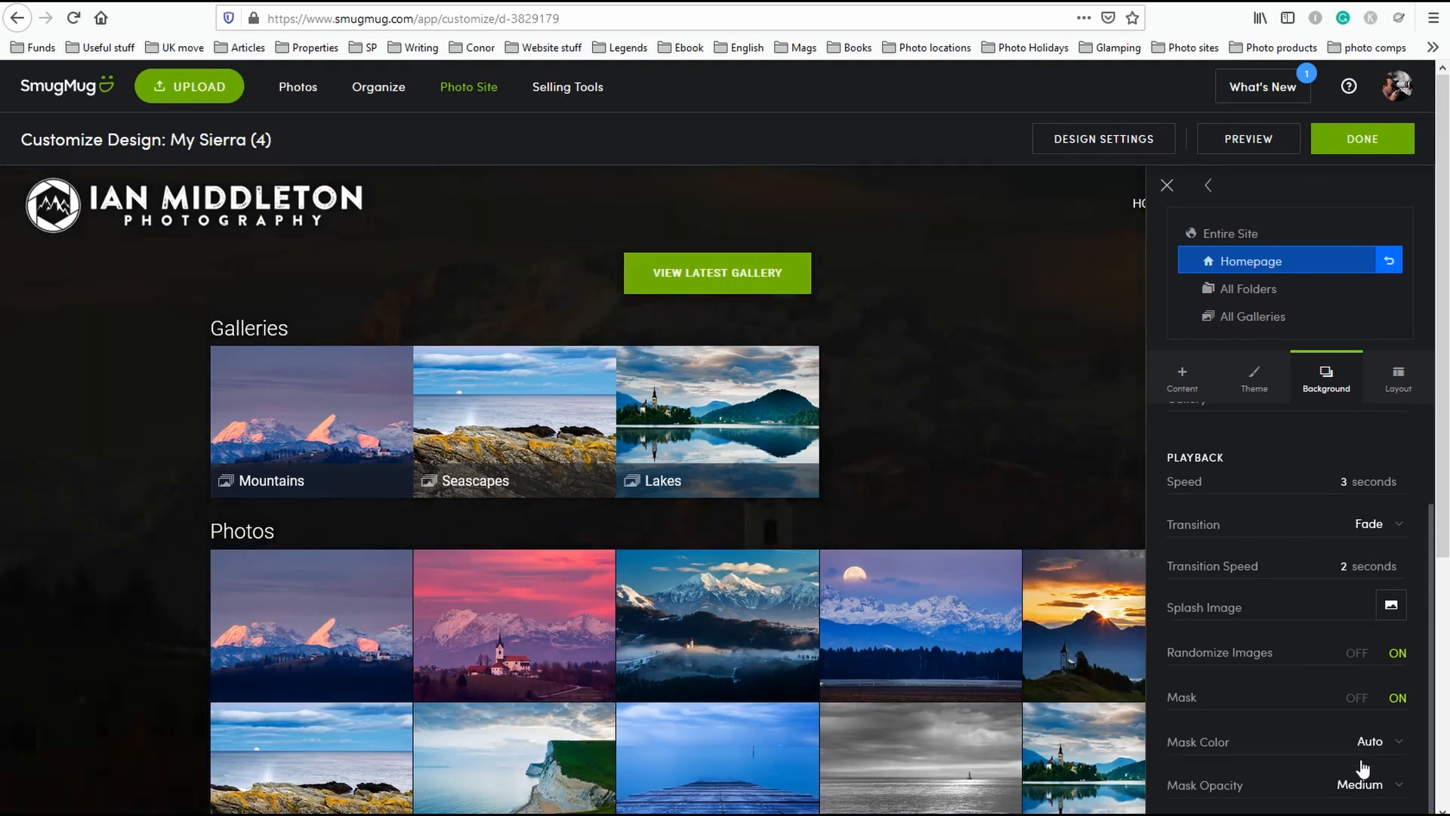
Set the background slideshow's mask opacity to Low.
{"action": "left_click", "coordinate": [1365, 785]}
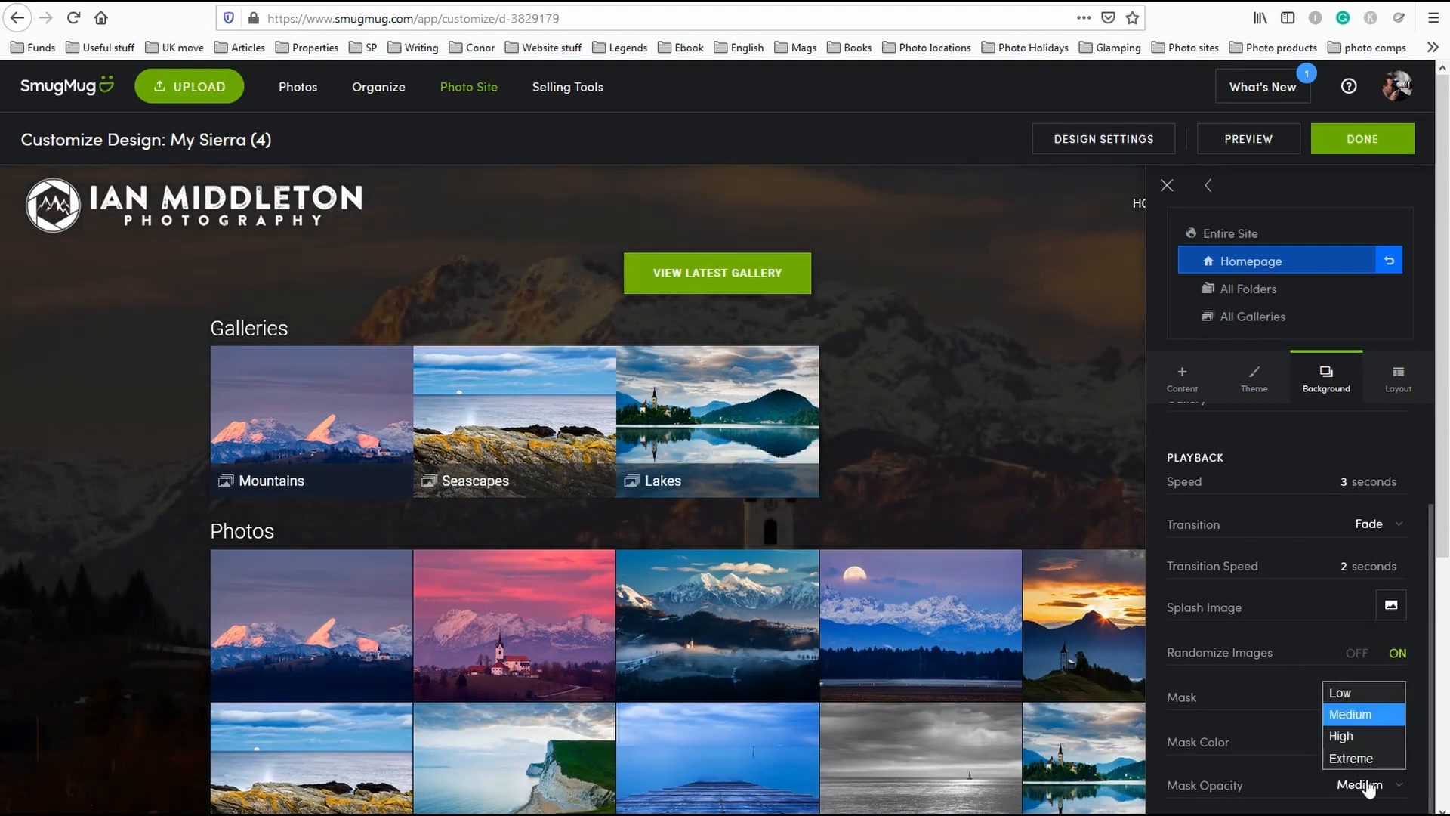
{"action": "left_click", "coordinate": [1366, 697]}
{"action": "mouse_move", "coordinate": [964, 501]}
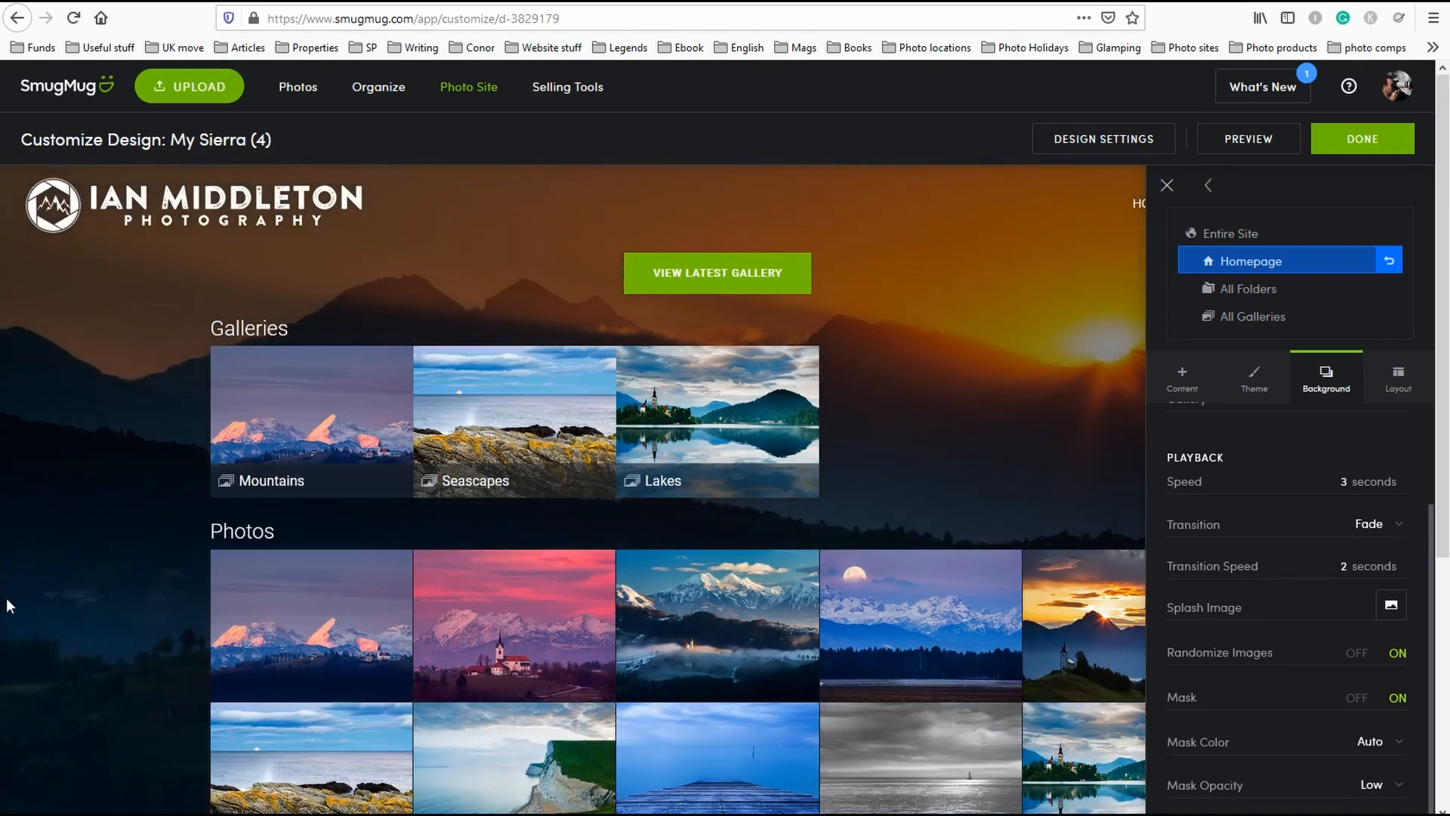
Try the Extreme and High mask opacities on the background slideshow and settle on Medium.
{"action": "left_click", "coordinate": [1388, 786]}
{"action": "left_click", "coordinate": [1378, 767]}
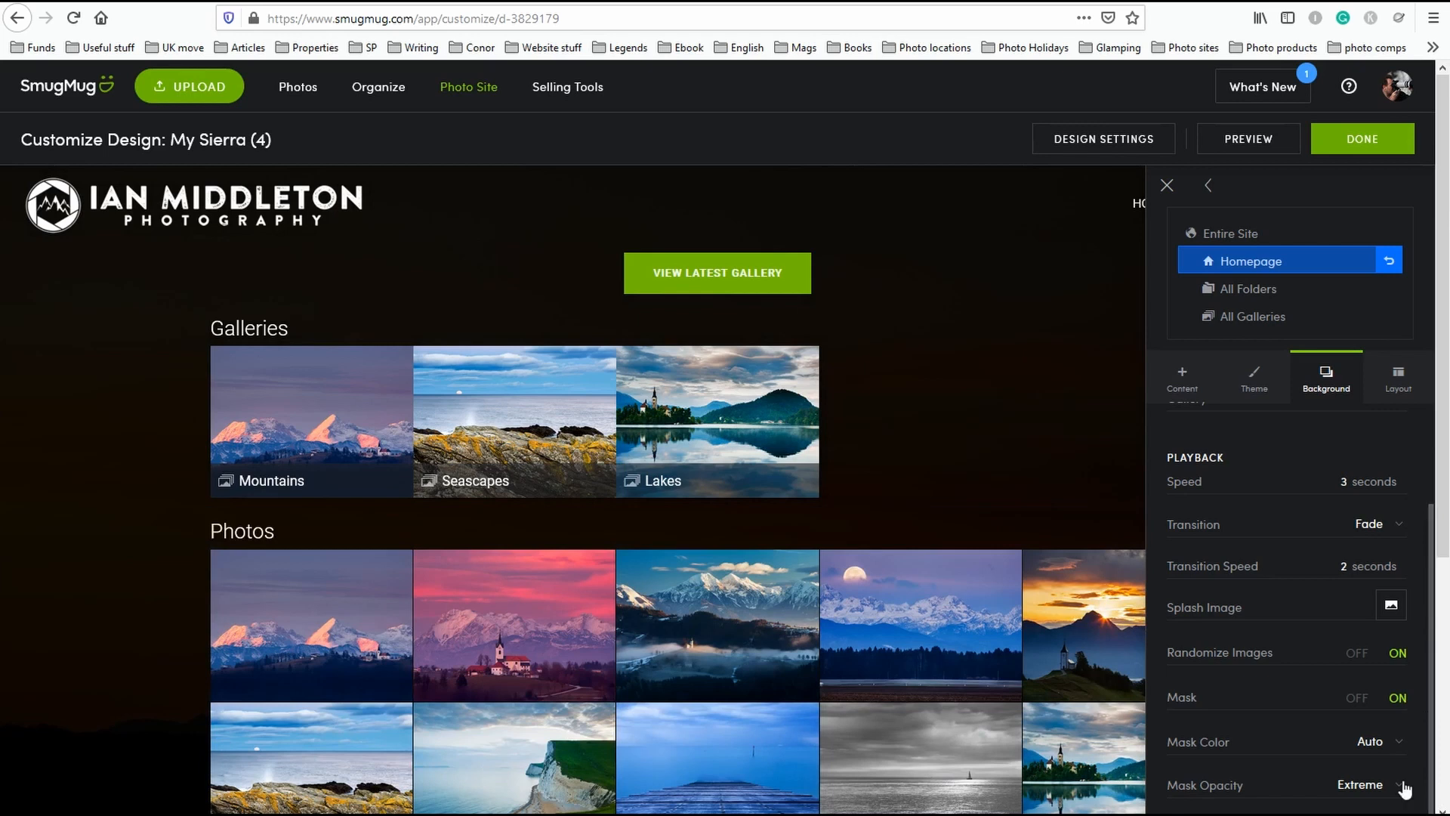
{"action": "left_click", "coordinate": [1377, 786]}
{"action": "left_click", "coordinate": [1358, 735]}
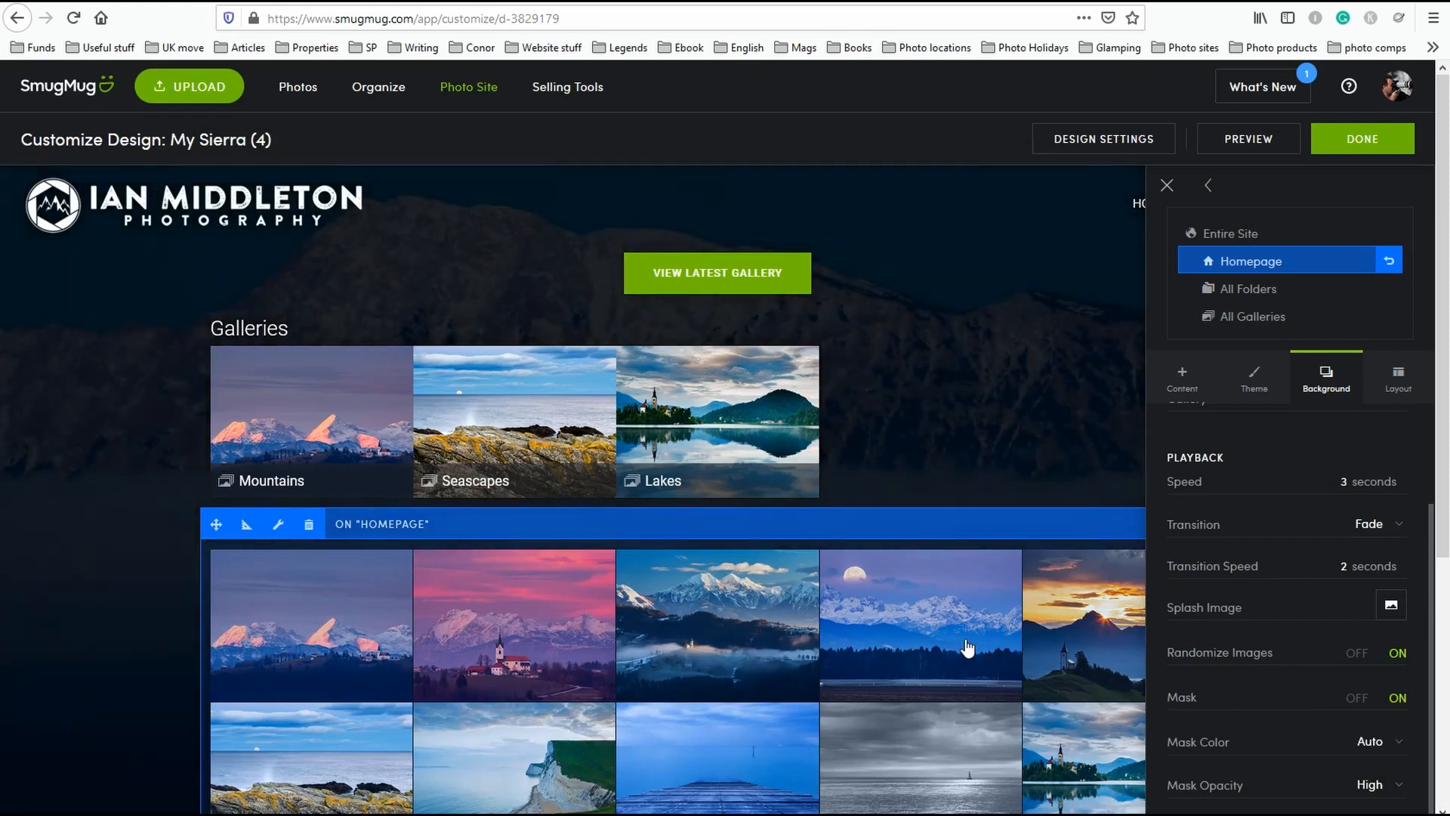
{"action": "left_click", "coordinate": [1385, 786]}
{"action": "left_click", "coordinate": [1360, 710]}
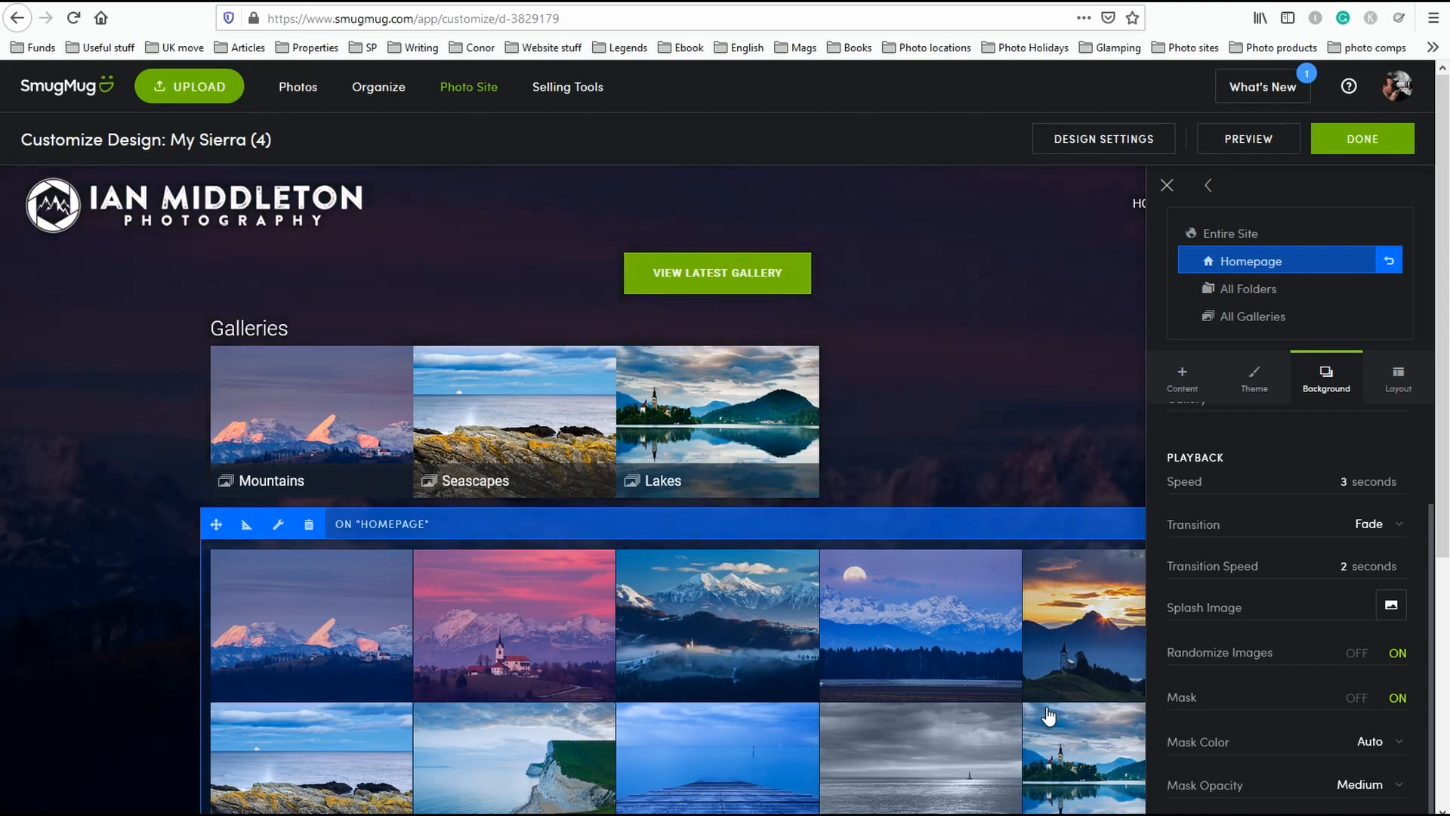
Review the homepage's layout settings and examine the available themes in the Background Photos category.
{"action": "scroll", "coordinate": [1390, 604], "scroll_direction": "up", "scroll_amount": 2}
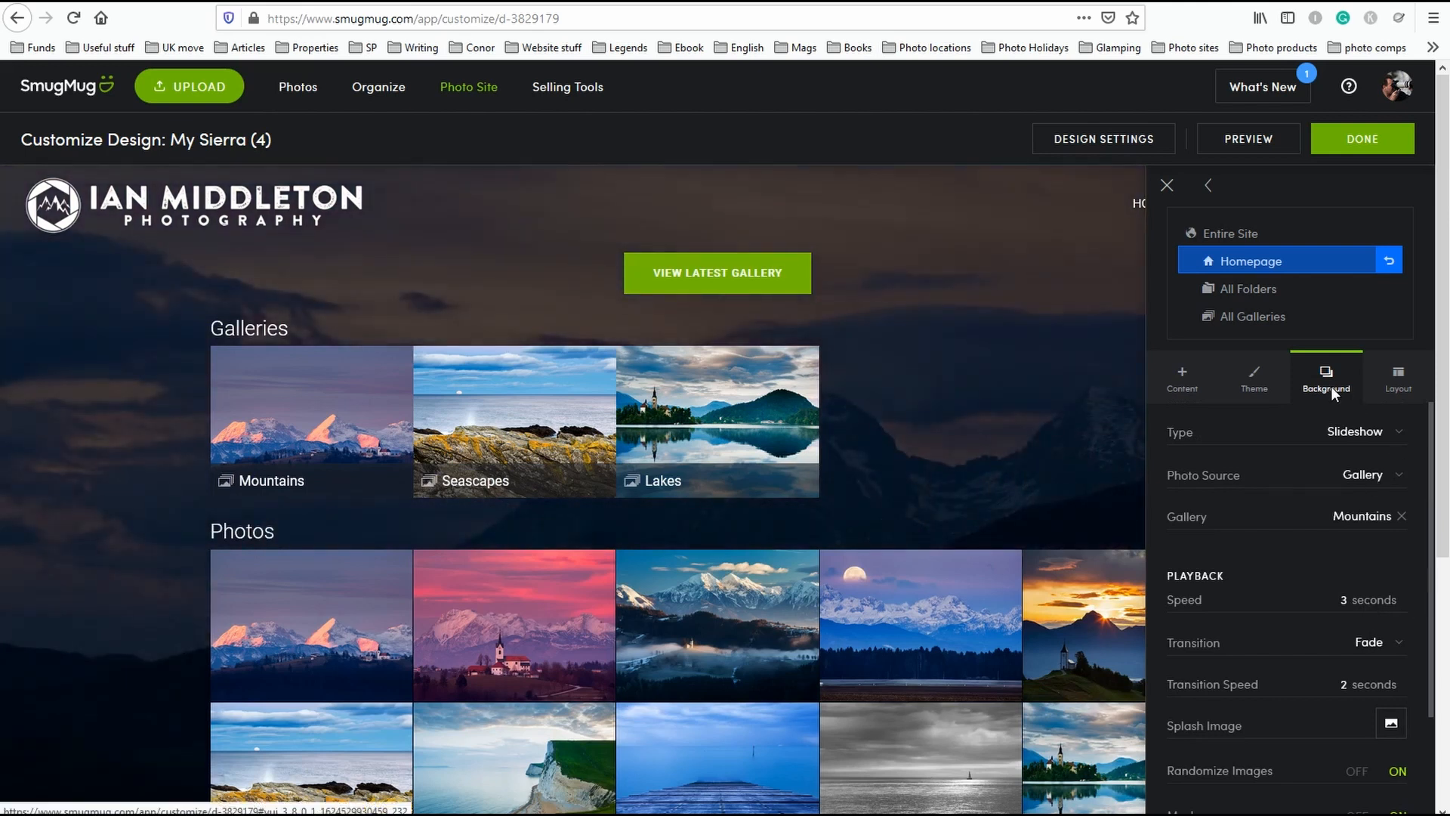
{"action": "left_click", "coordinate": [1399, 384]}
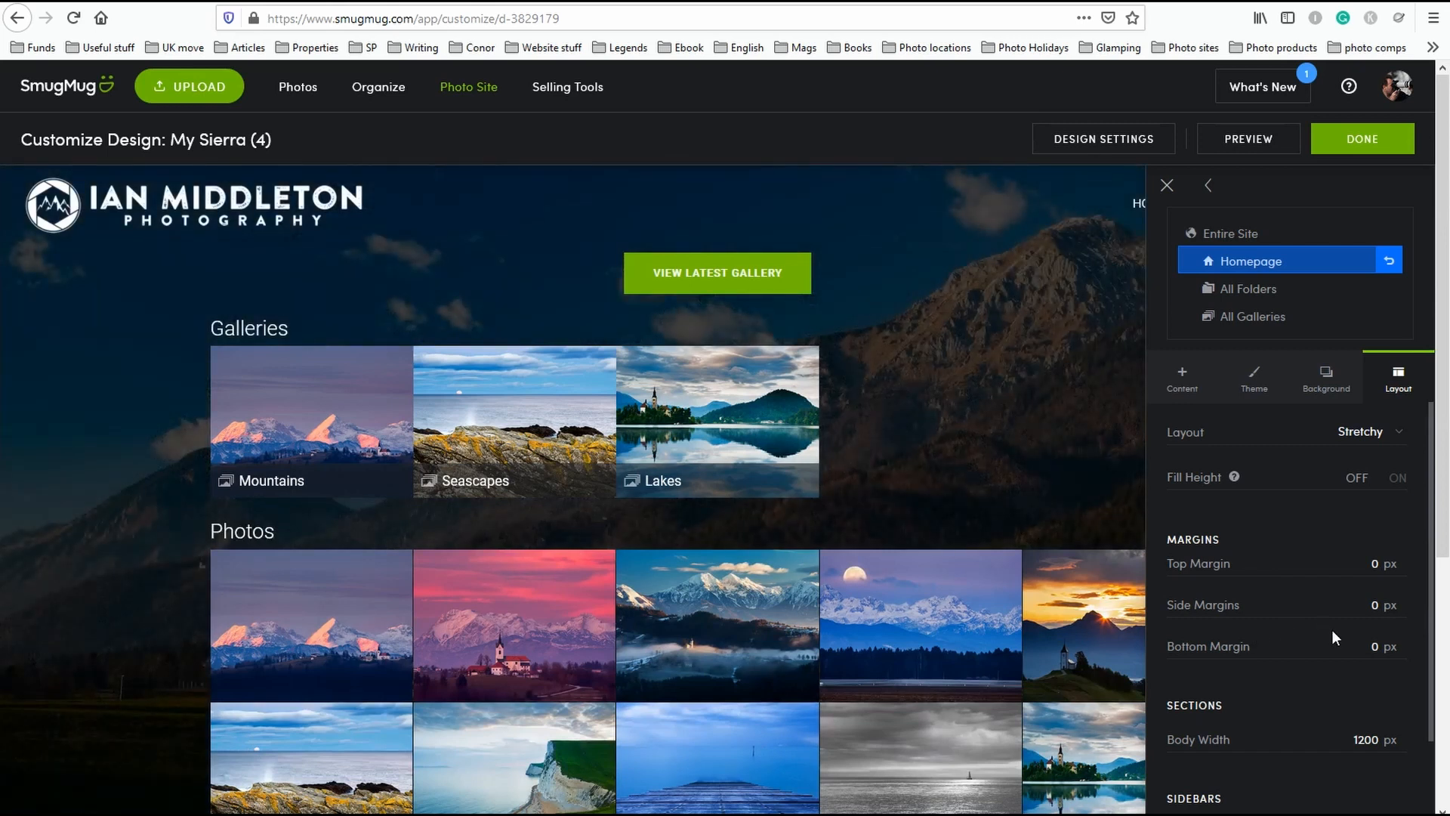
{"action": "scroll", "coordinate": [1330, 628], "scroll_direction": "down", "scroll_amount": 1}
{"action": "scroll", "coordinate": [1331, 628], "scroll_direction": "up", "scroll_amount": 1}
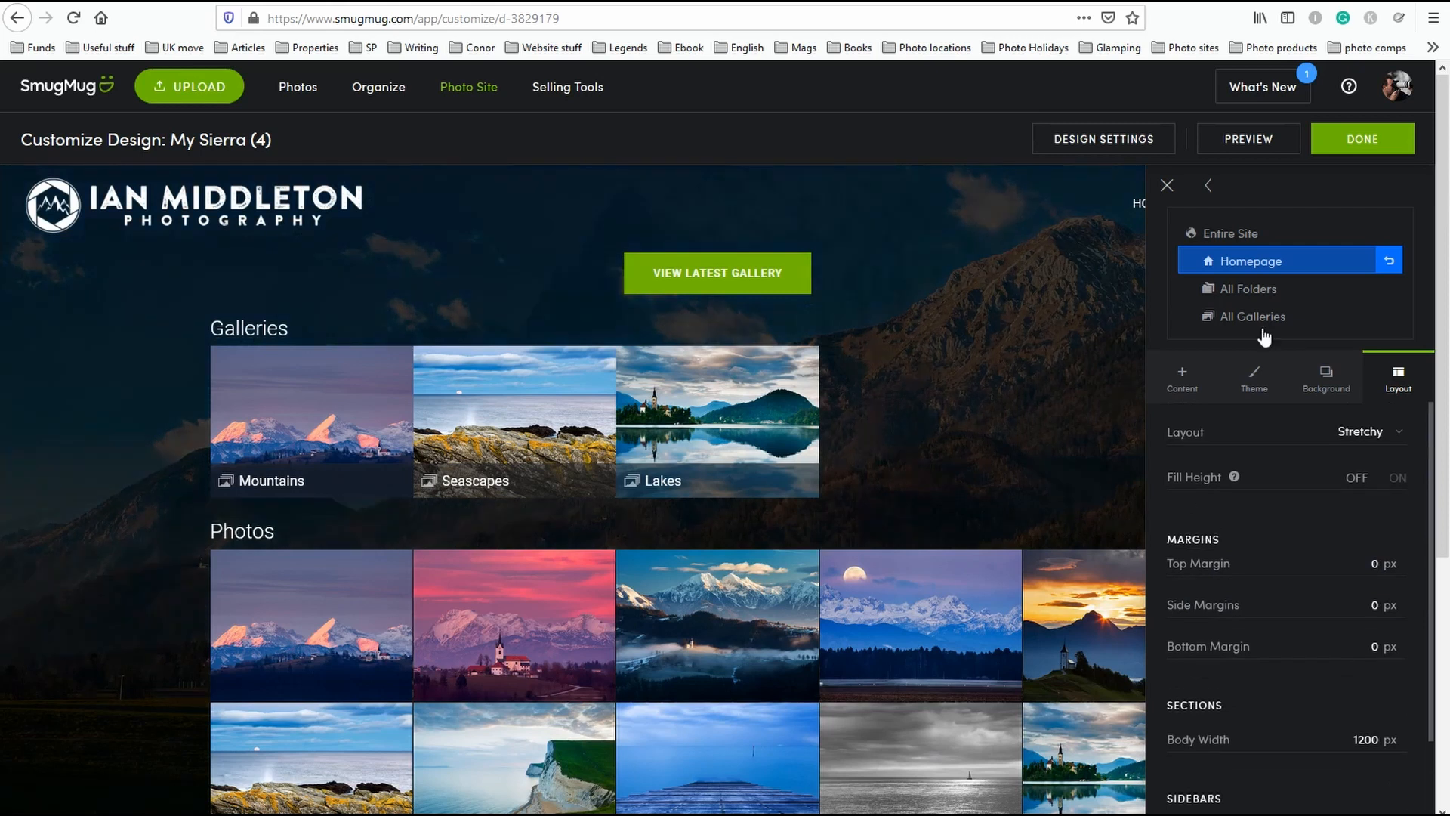
{"action": "left_click", "coordinate": [1255, 381]}
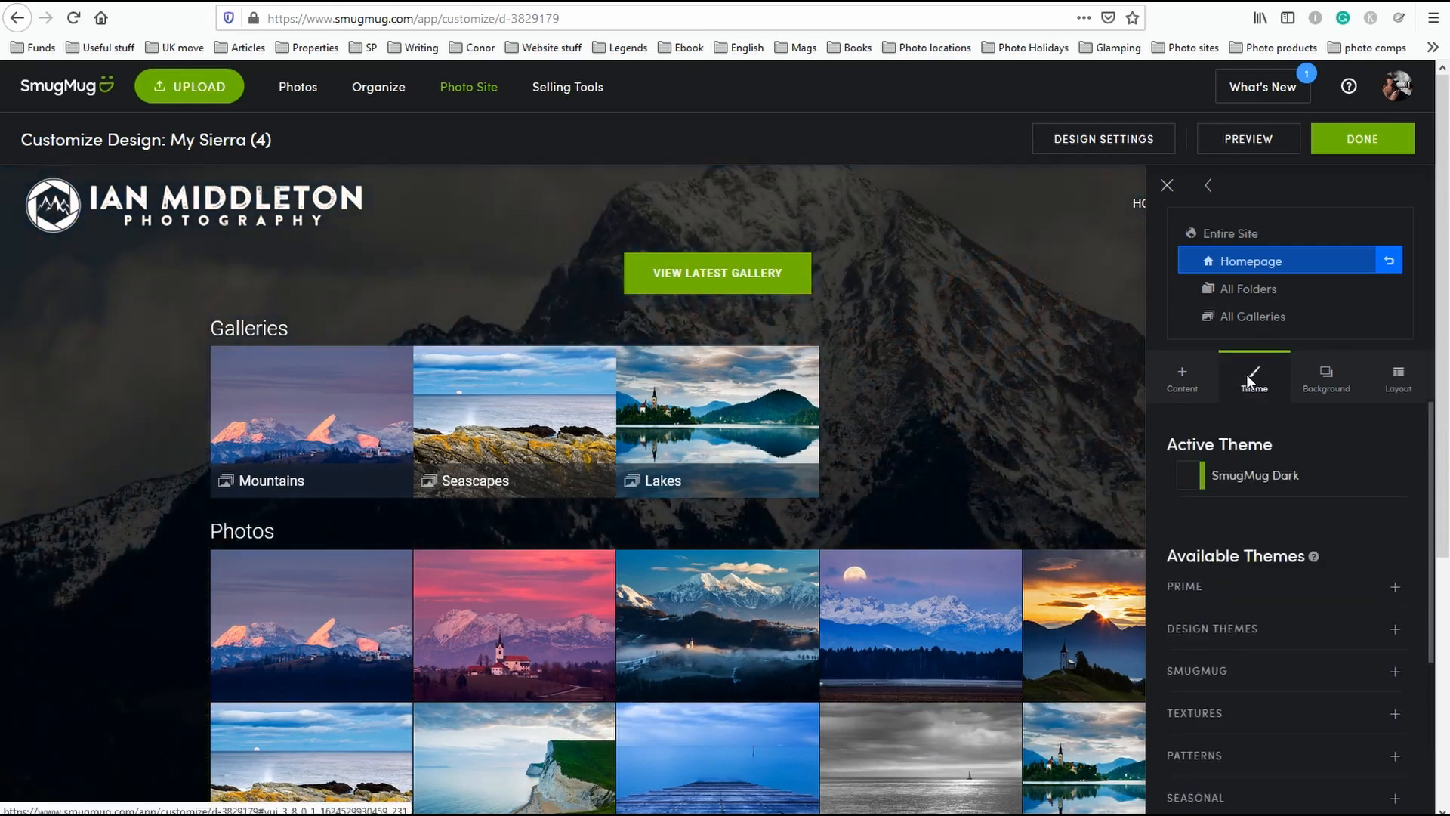
{"action": "scroll", "coordinate": [1331, 634], "scroll_direction": "down", "scroll_amount": 1}
{"action": "scroll", "coordinate": [1332, 635], "scroll_direction": "down", "scroll_amount": 1}
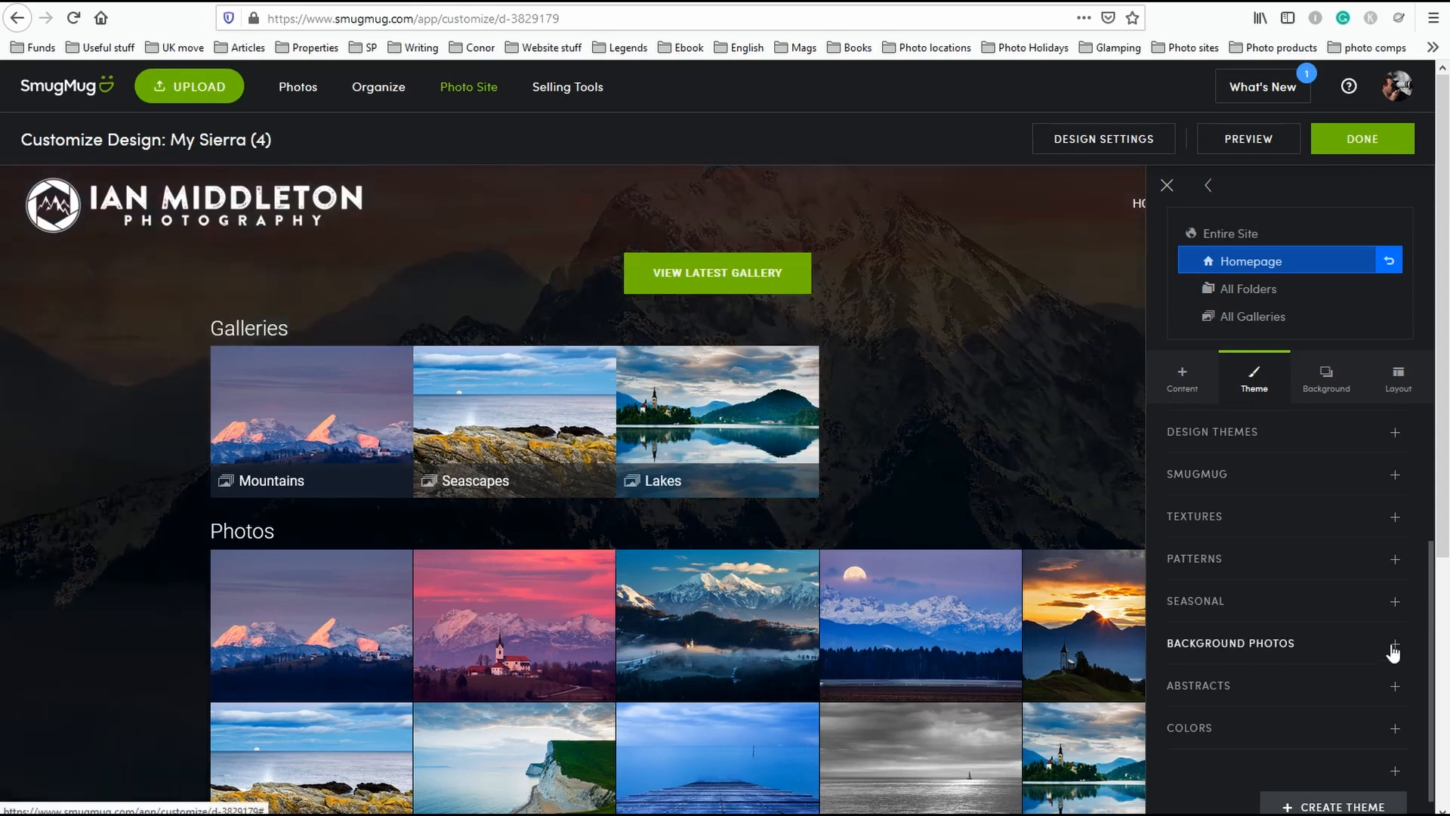
{"action": "left_click", "coordinate": [1395, 646]}
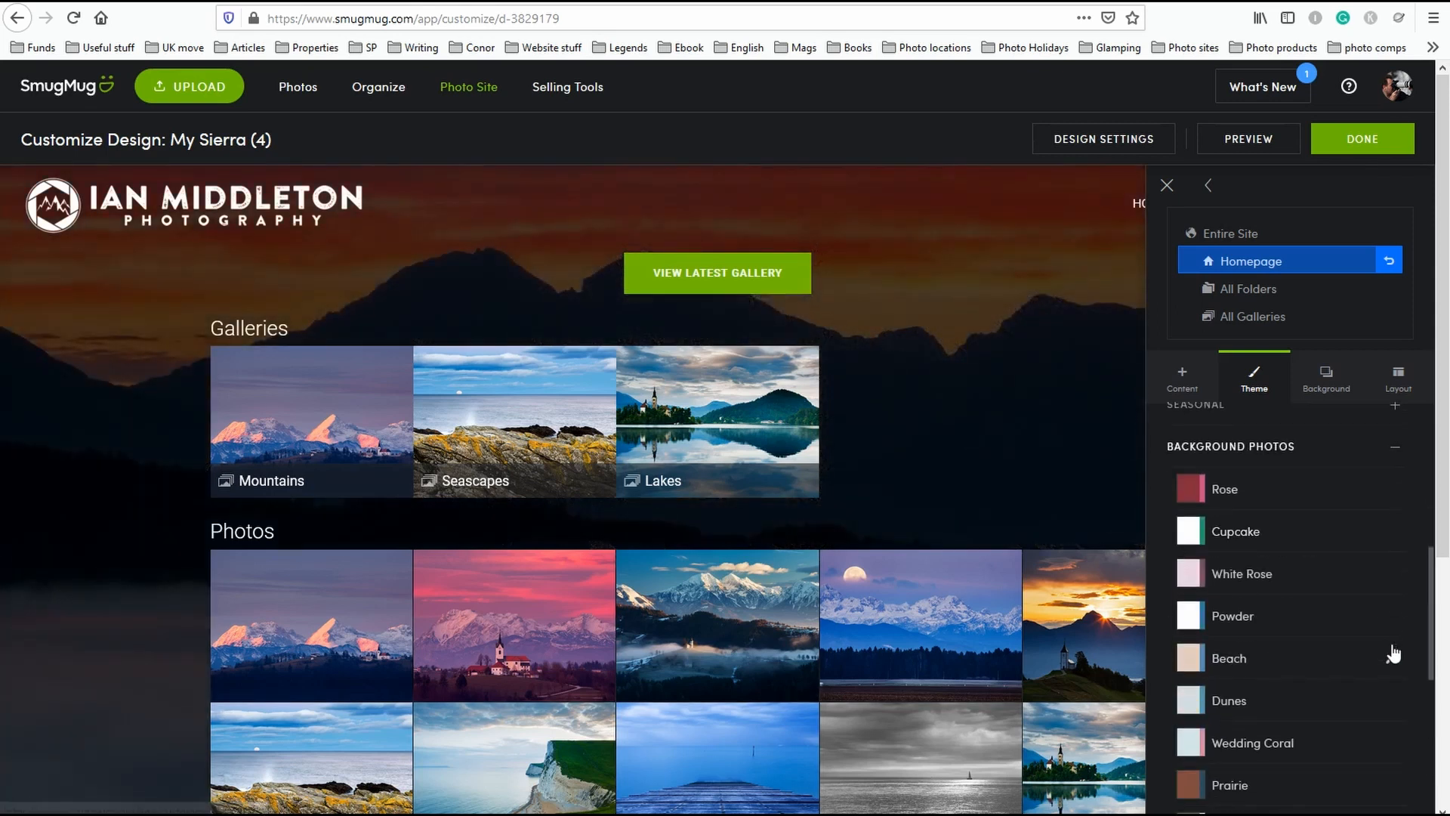
{"action": "scroll", "coordinate": [1394, 651], "scroll_direction": "up", "scroll_amount": 3}
{"action": "left_click", "coordinate": [1394, 645]}
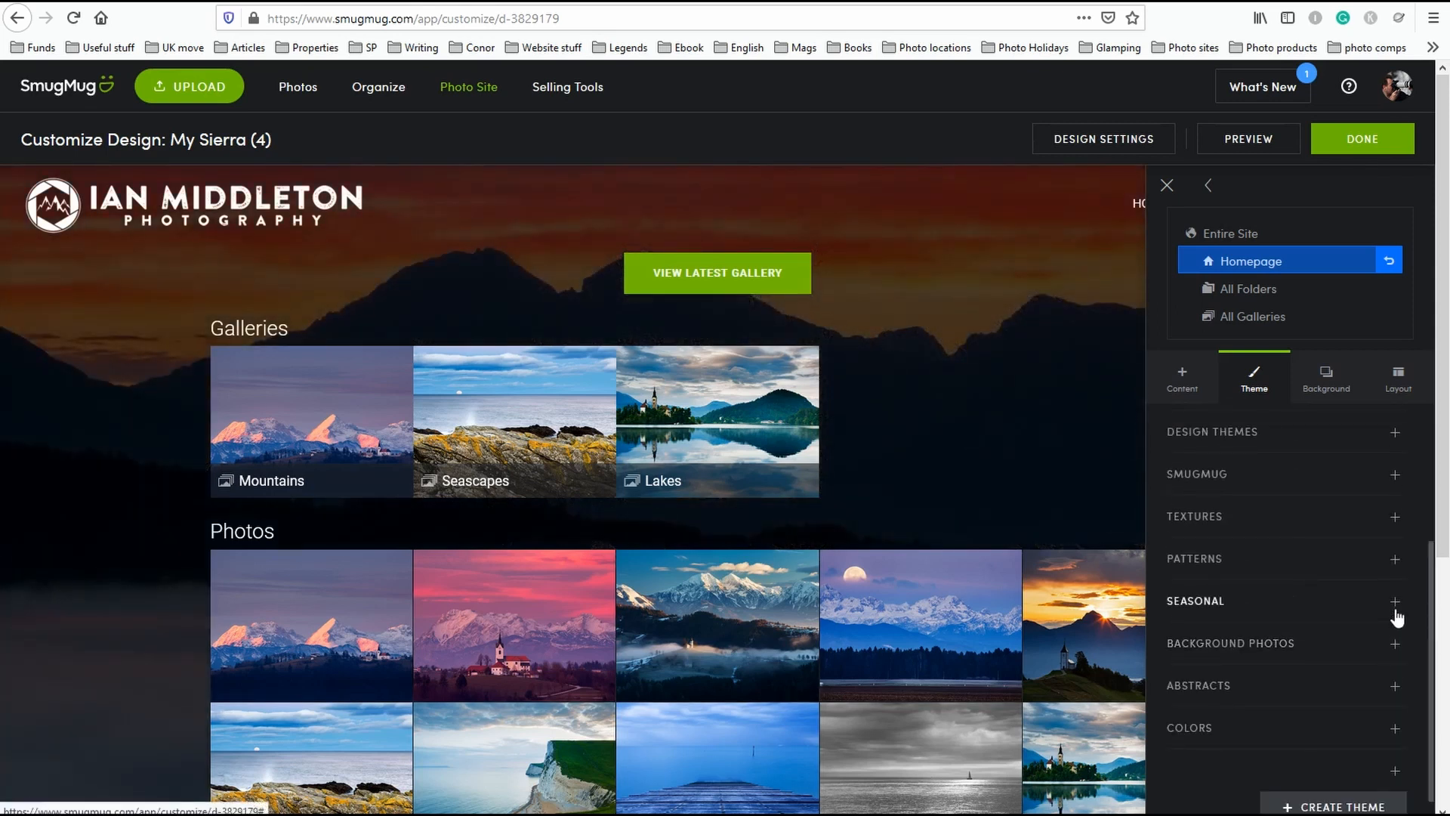
{"action": "scroll", "coordinate": [1395, 612], "scroll_direction": "up", "scroll_amount": 2}
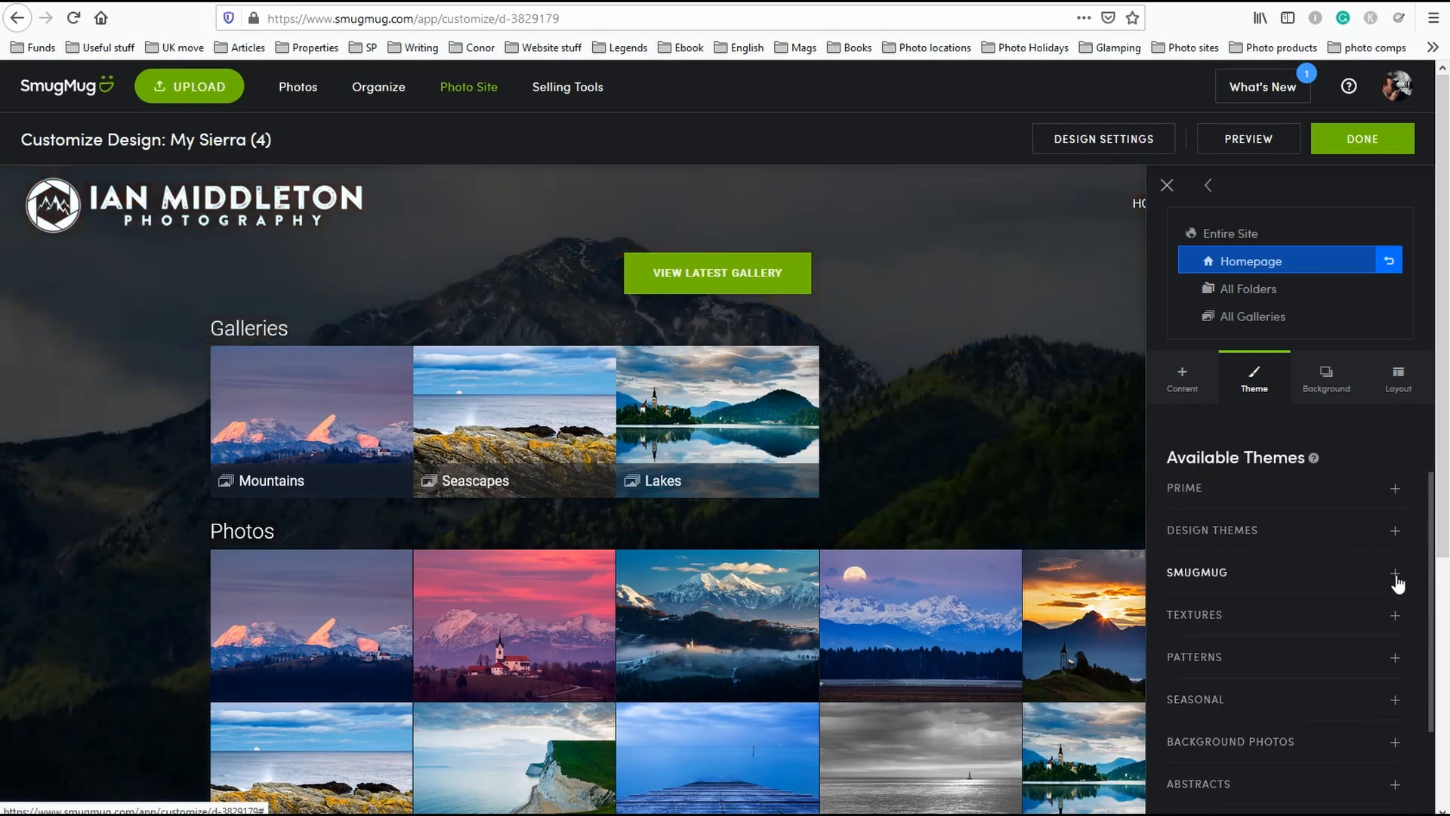
Examine the themes offered in the SmugMug category and compare them with the active theme.
{"action": "left_click", "coordinate": [1396, 575]}
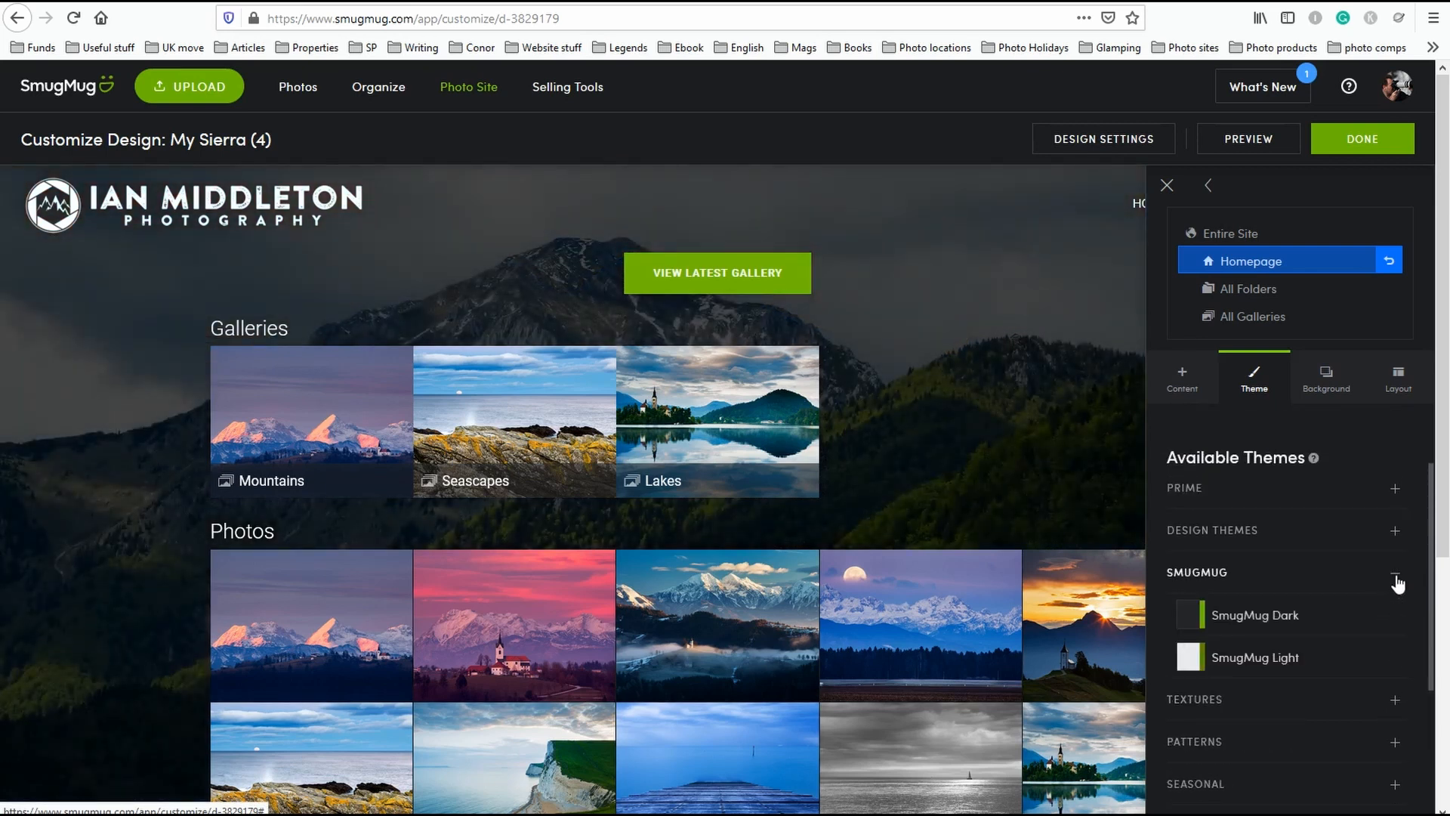
{"action": "left_click", "coordinate": [1395, 577]}
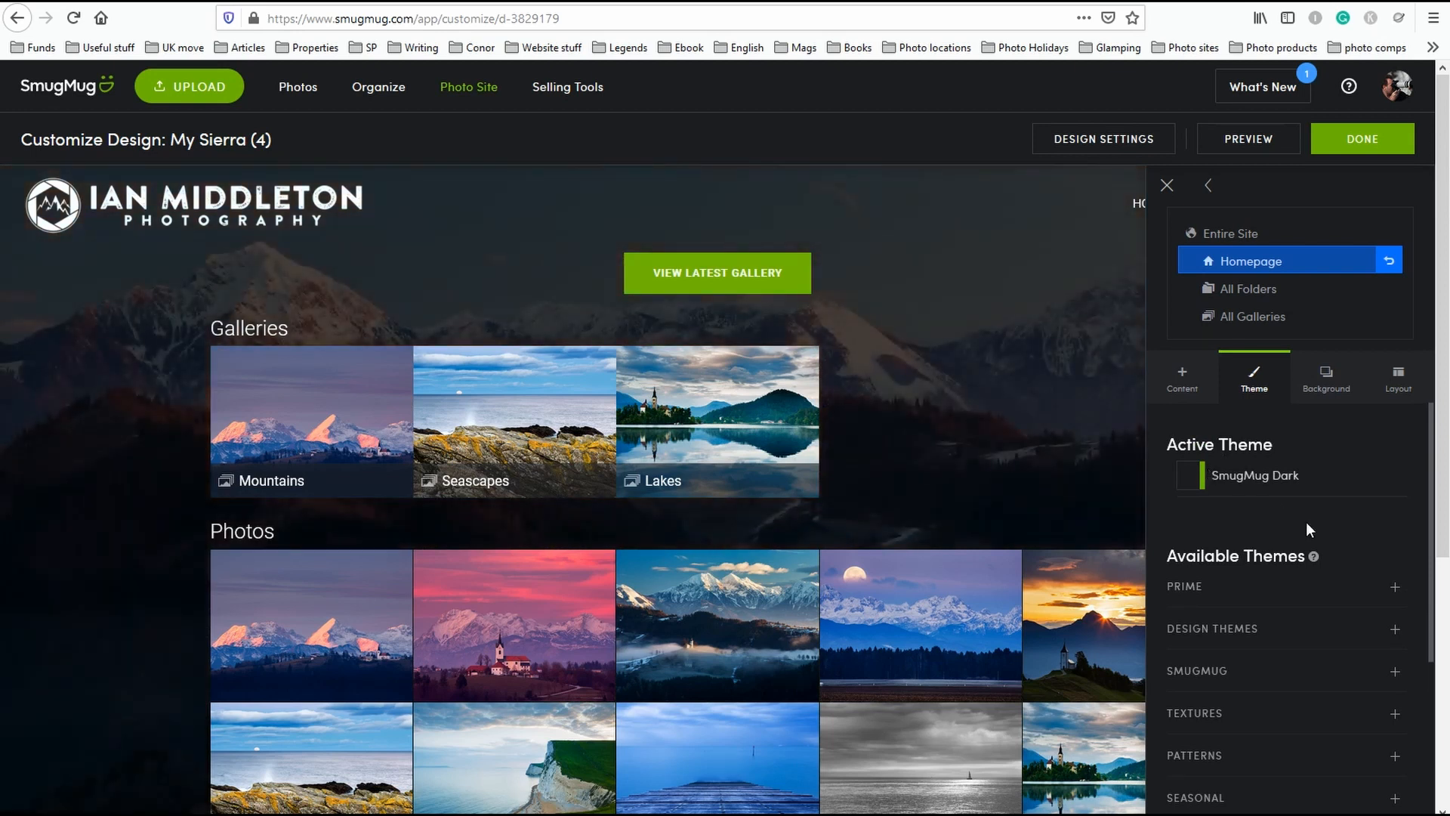
{"action": "scroll", "coordinate": [1306, 524], "scroll_direction": "down", "scroll_amount": 3}
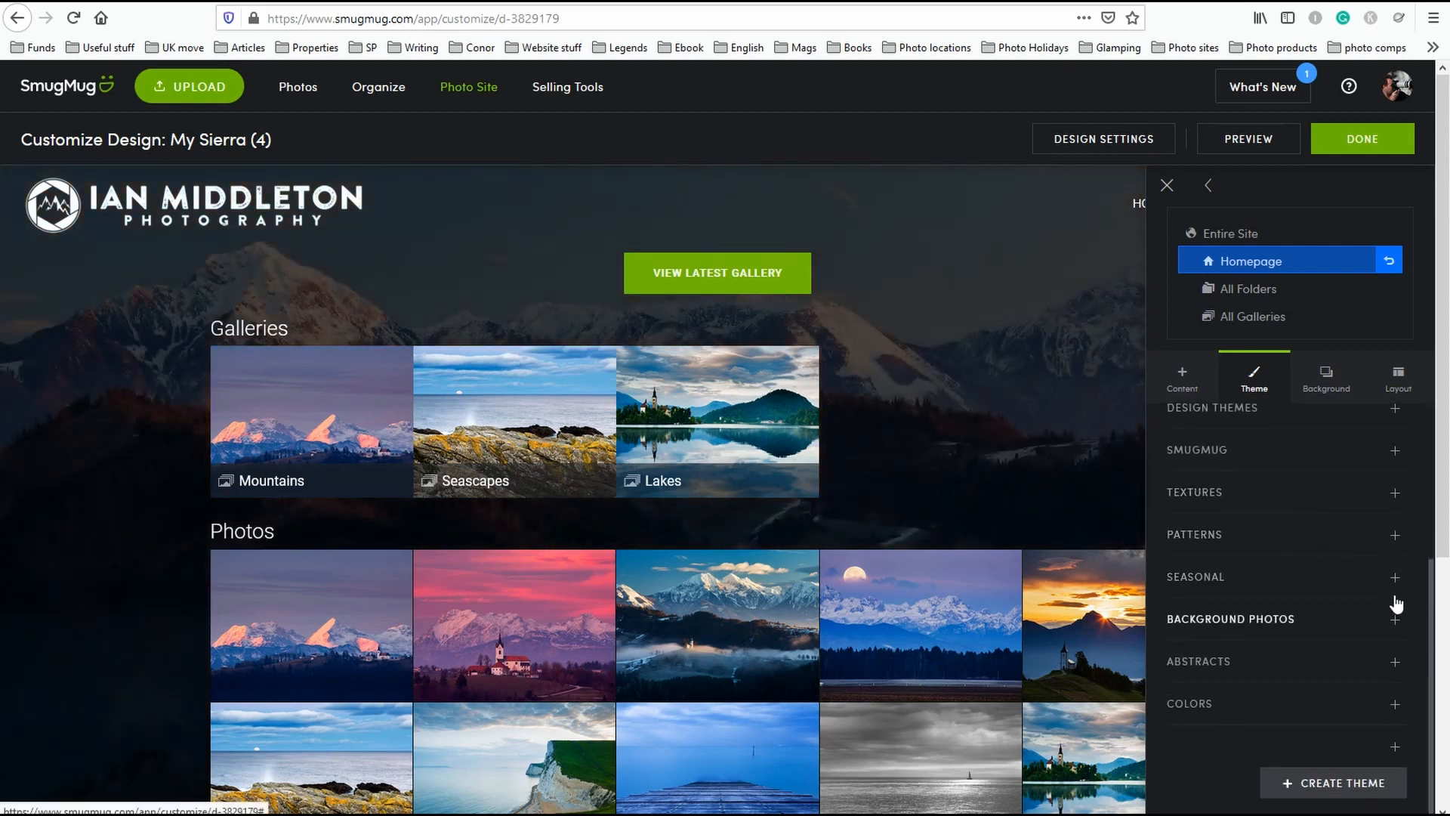
{"action": "scroll", "coordinate": [1398, 597], "scroll_direction": "up", "scroll_amount": 3}
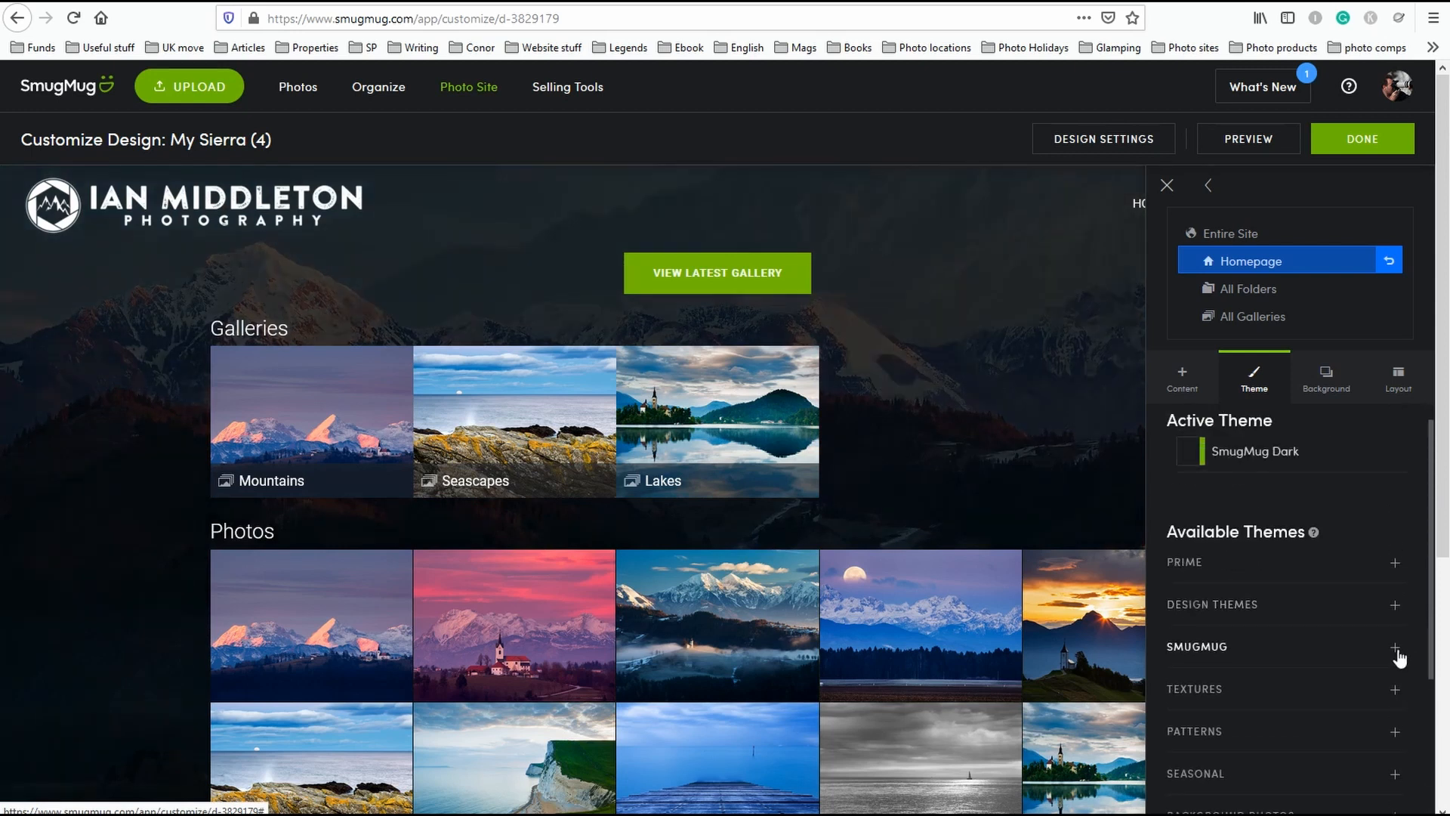
{"action": "left_click", "coordinate": [1395, 648]}
{"action": "scroll", "coordinate": [1396, 654], "scroll_direction": "down", "scroll_amount": 3}
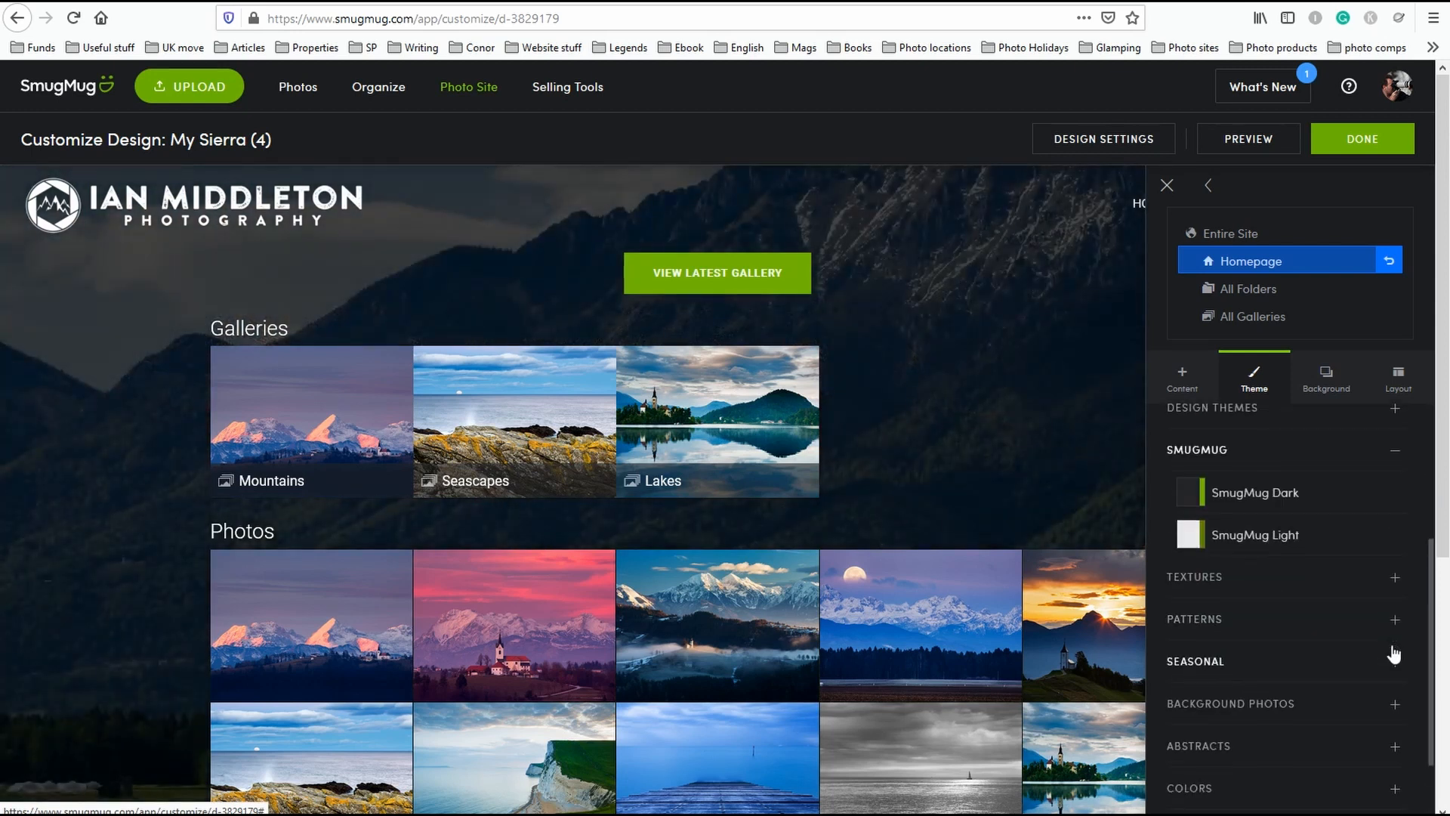
{"action": "scroll", "coordinate": [1395, 654], "scroll_direction": "up", "scroll_amount": 2}
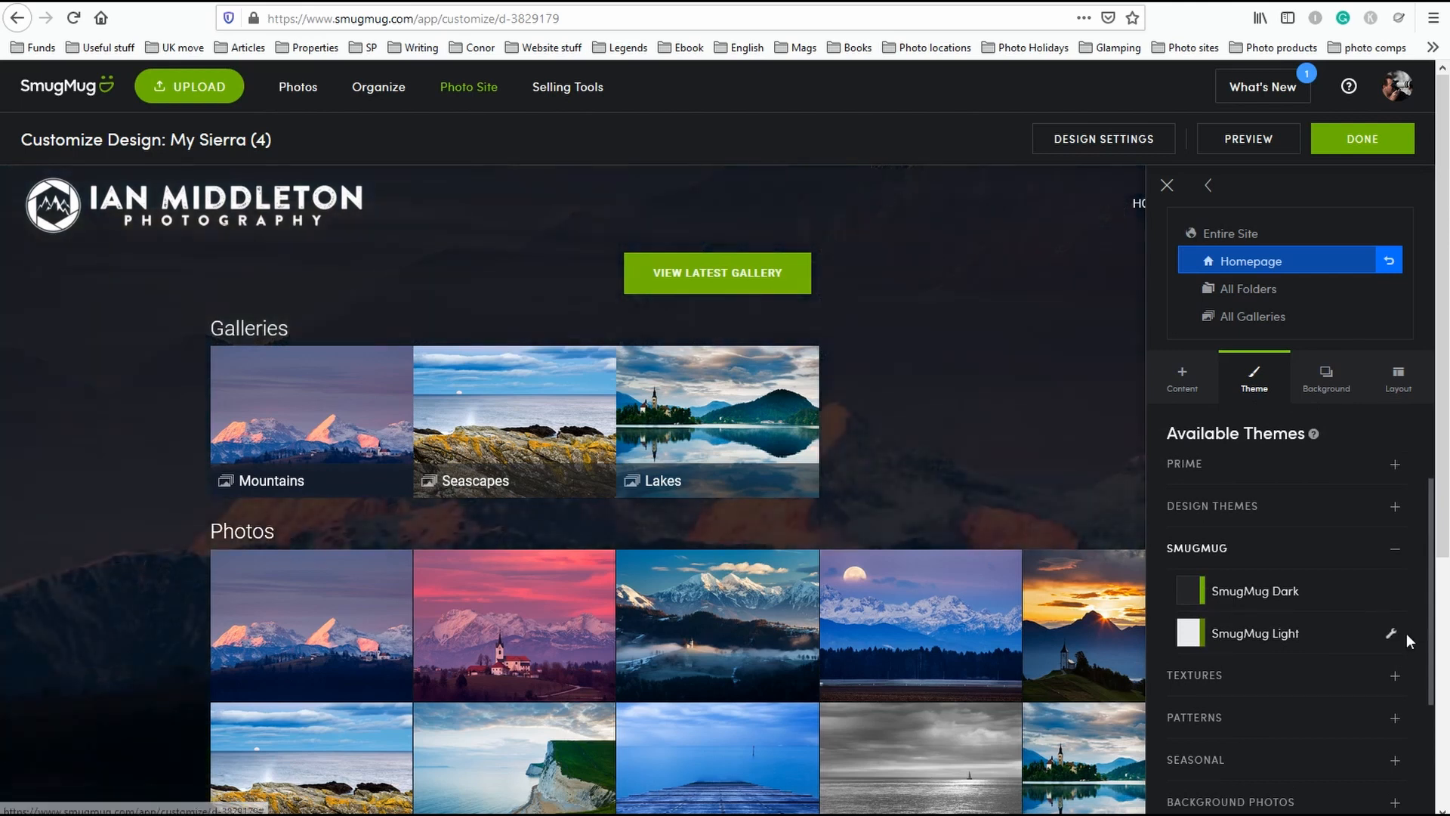
{"action": "left_click", "coordinate": [1394, 549]}
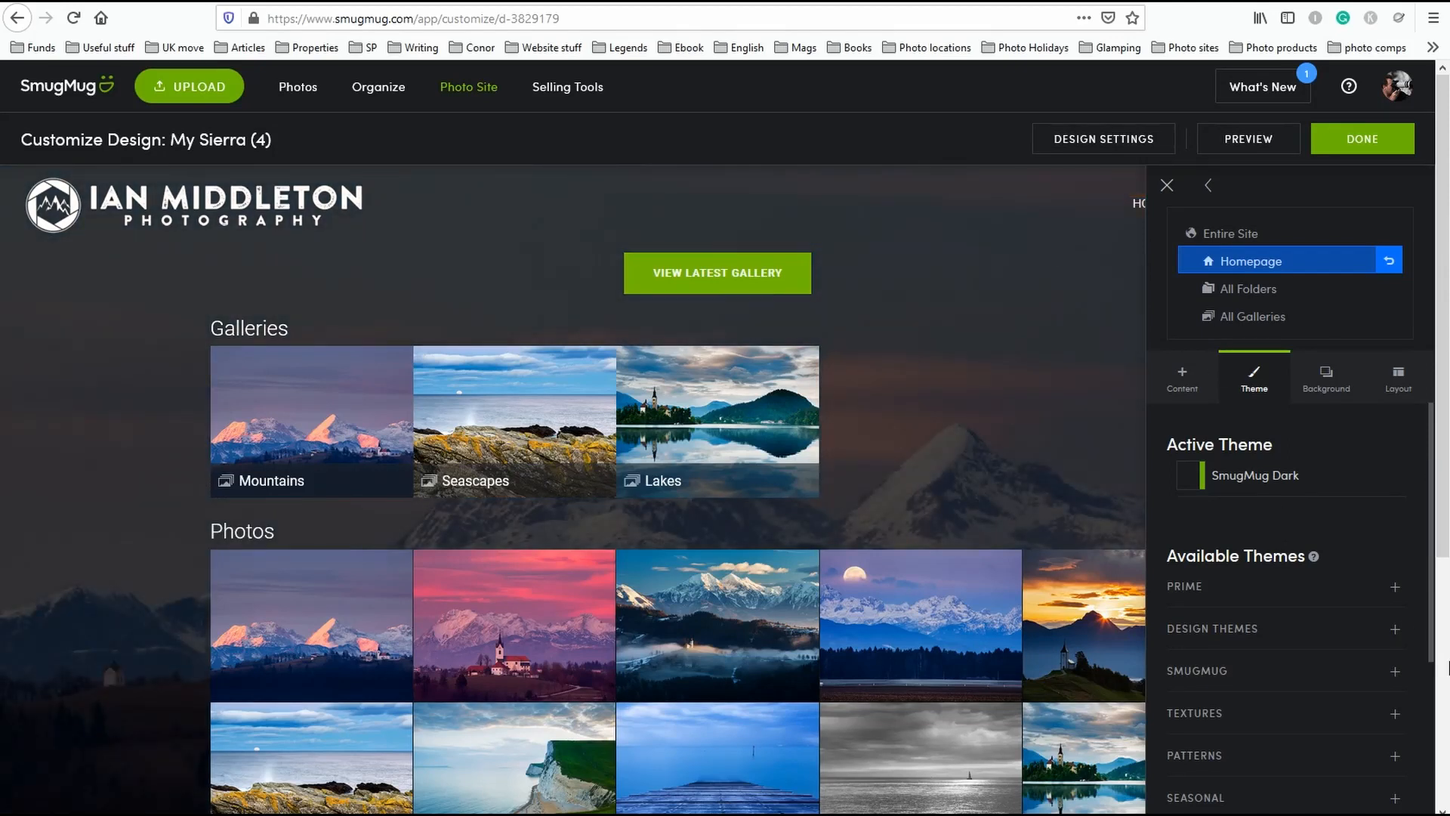
Look through the remaining theme categories and the homepage's current and addable content blocks.
{"action": "scroll", "coordinate": [1367, 631], "scroll_direction": "down", "scroll_amount": 2}
{"action": "scroll", "coordinate": [1367, 631], "scroll_direction": "down", "scroll_amount": 1}
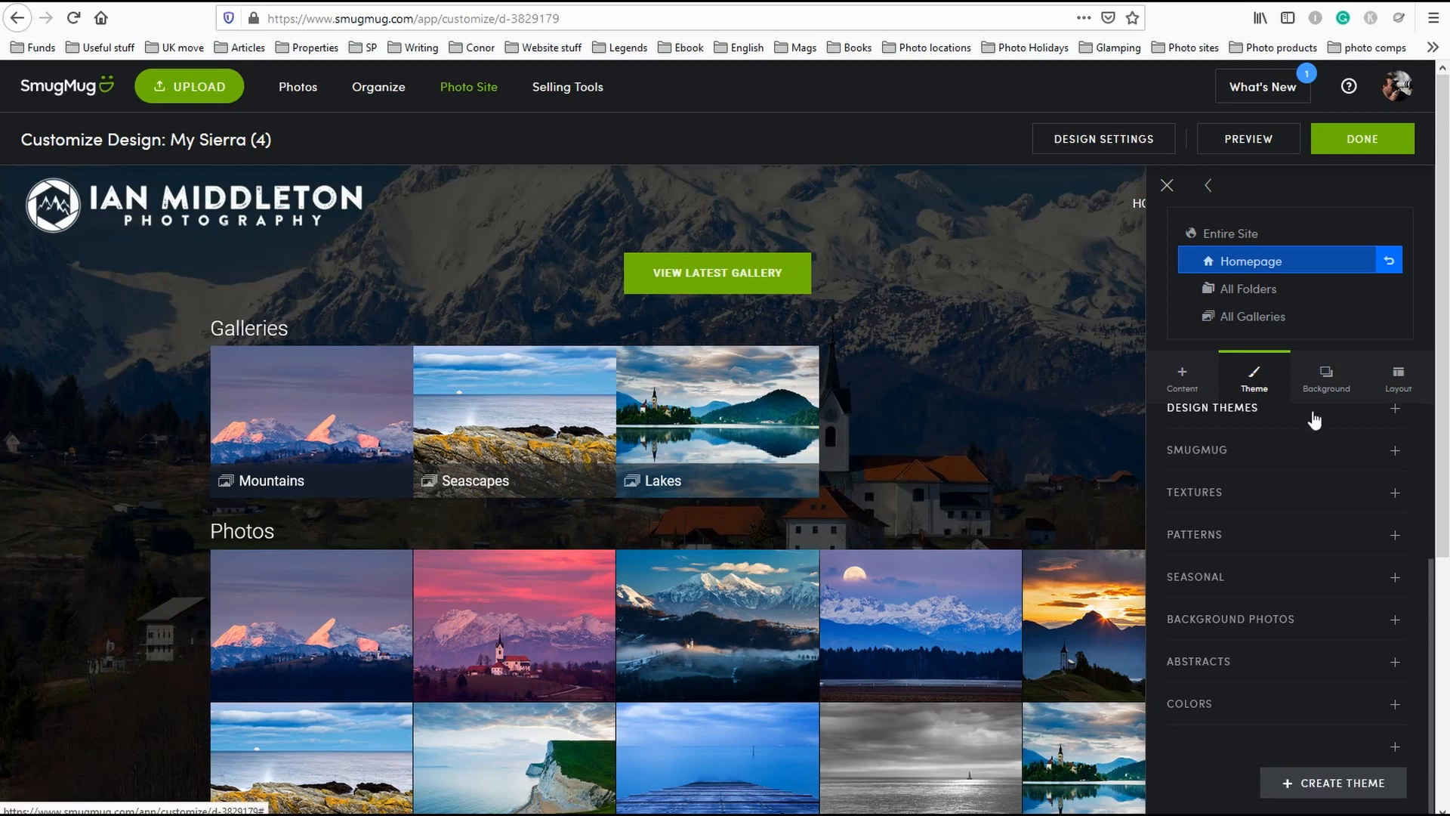
{"action": "scroll", "coordinate": [1379, 427], "scroll_direction": "up", "scroll_amount": 4}
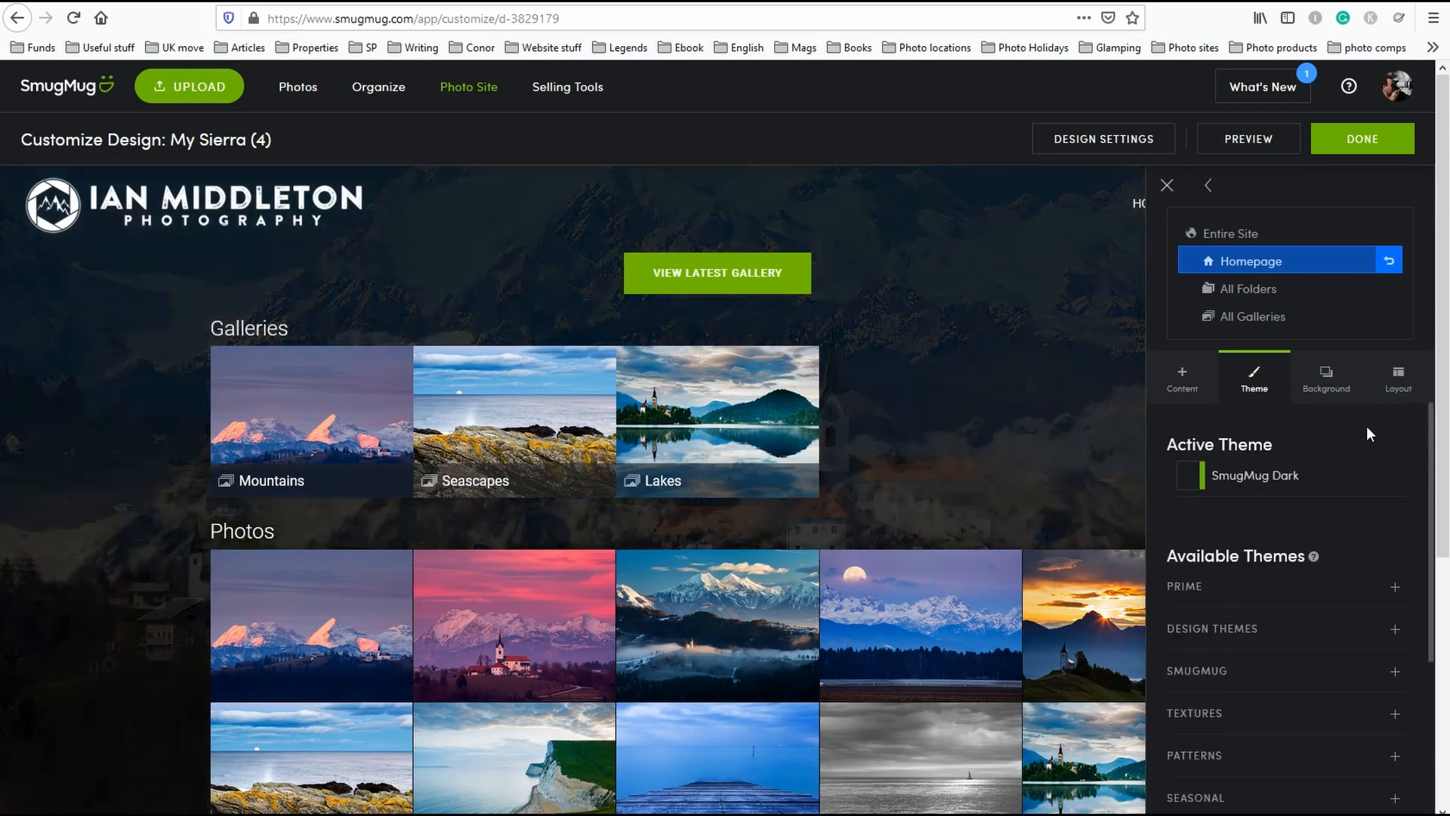
{"action": "left_click", "coordinate": [1180, 385]}
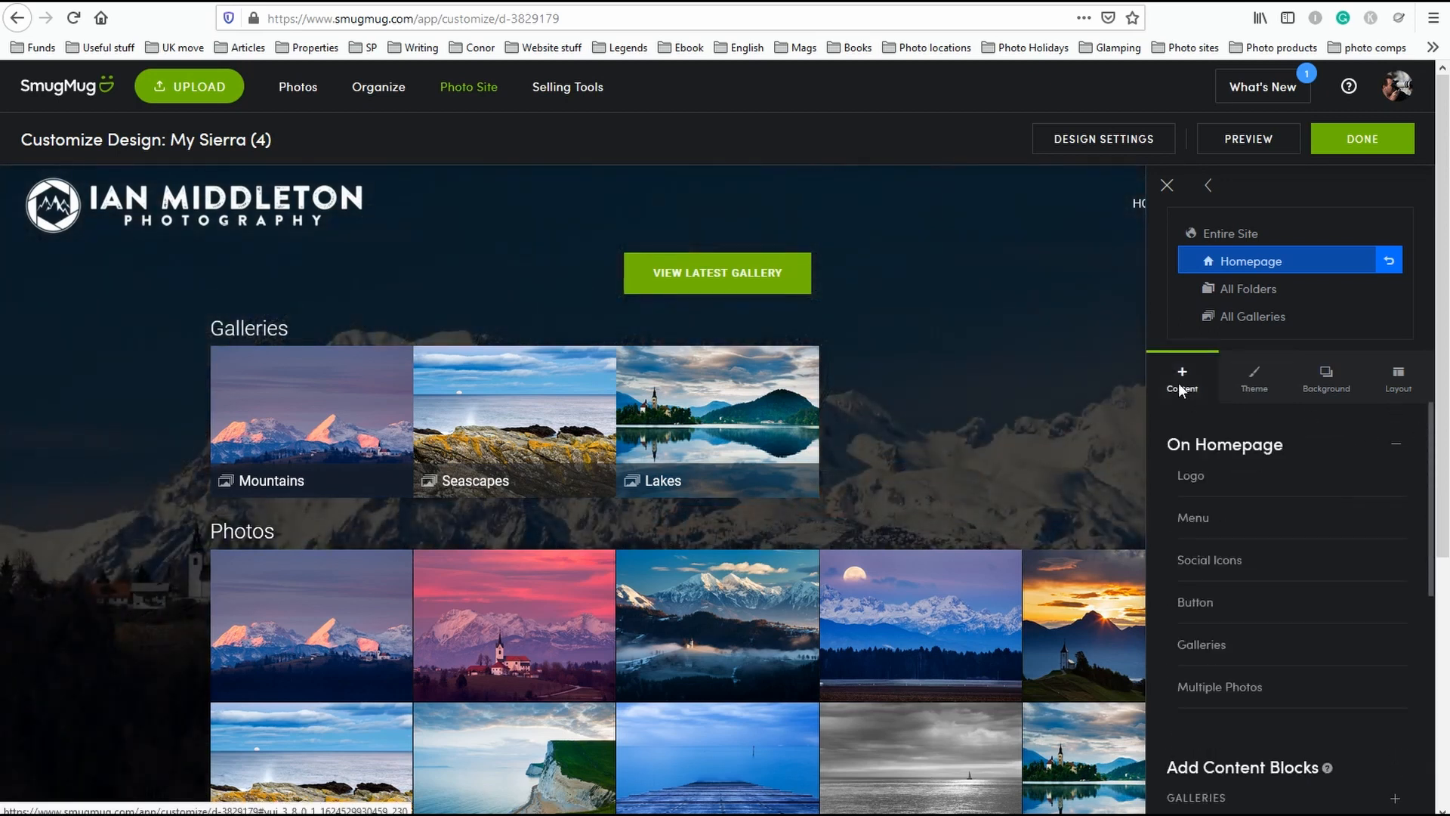
{"action": "scroll", "coordinate": [1382, 567], "scroll_direction": "down", "scroll_amount": 5}
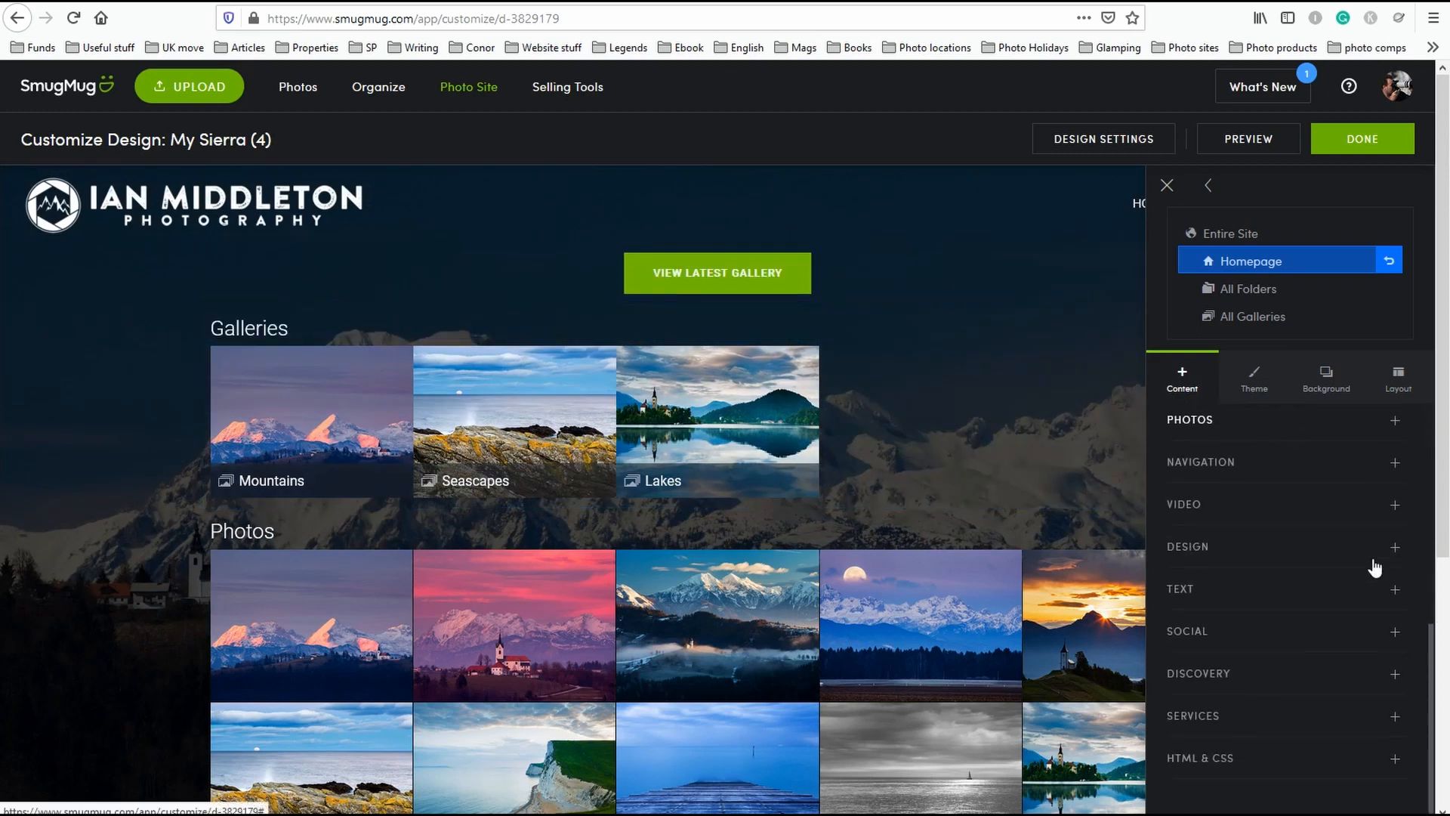
{"action": "scroll", "coordinate": [1373, 563], "scroll_direction": "up", "scroll_amount": 5}
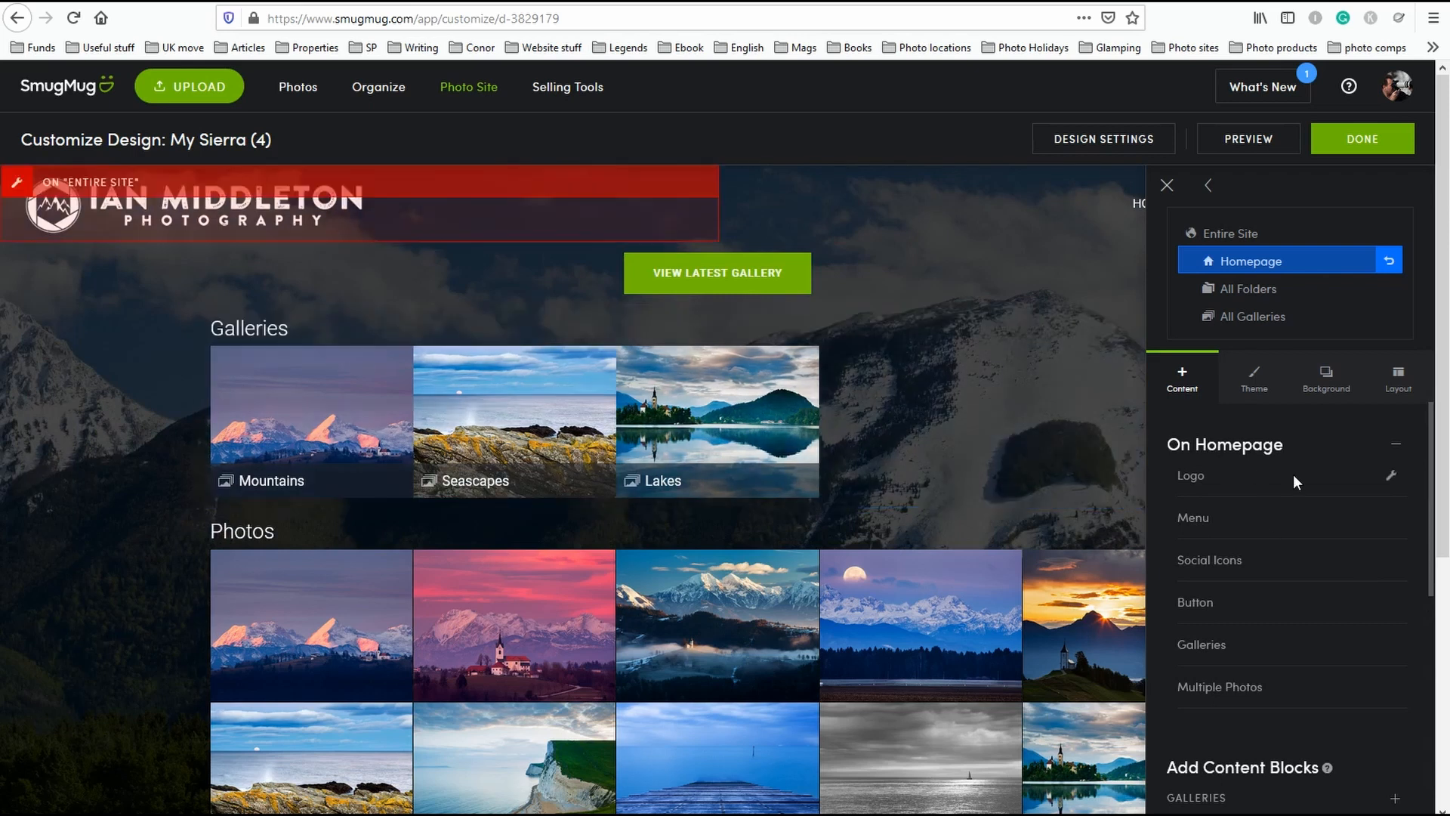
{"action": "scroll", "coordinate": [1366, 497], "scroll_direction": "down", "scroll_amount": 1}
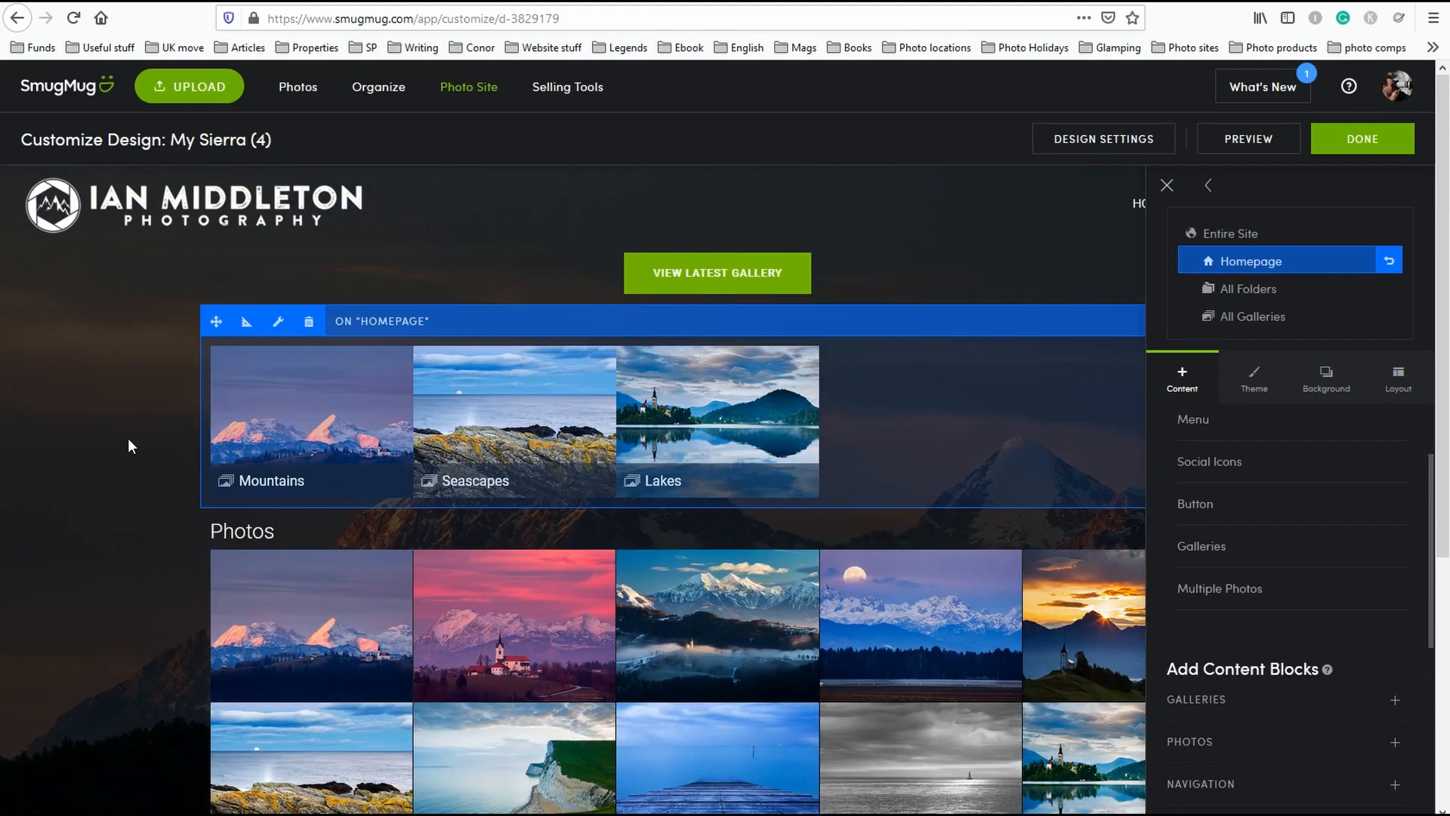
{"action": "scroll", "coordinate": [1273, 665], "scroll_direction": "down", "scroll_amount": 3}
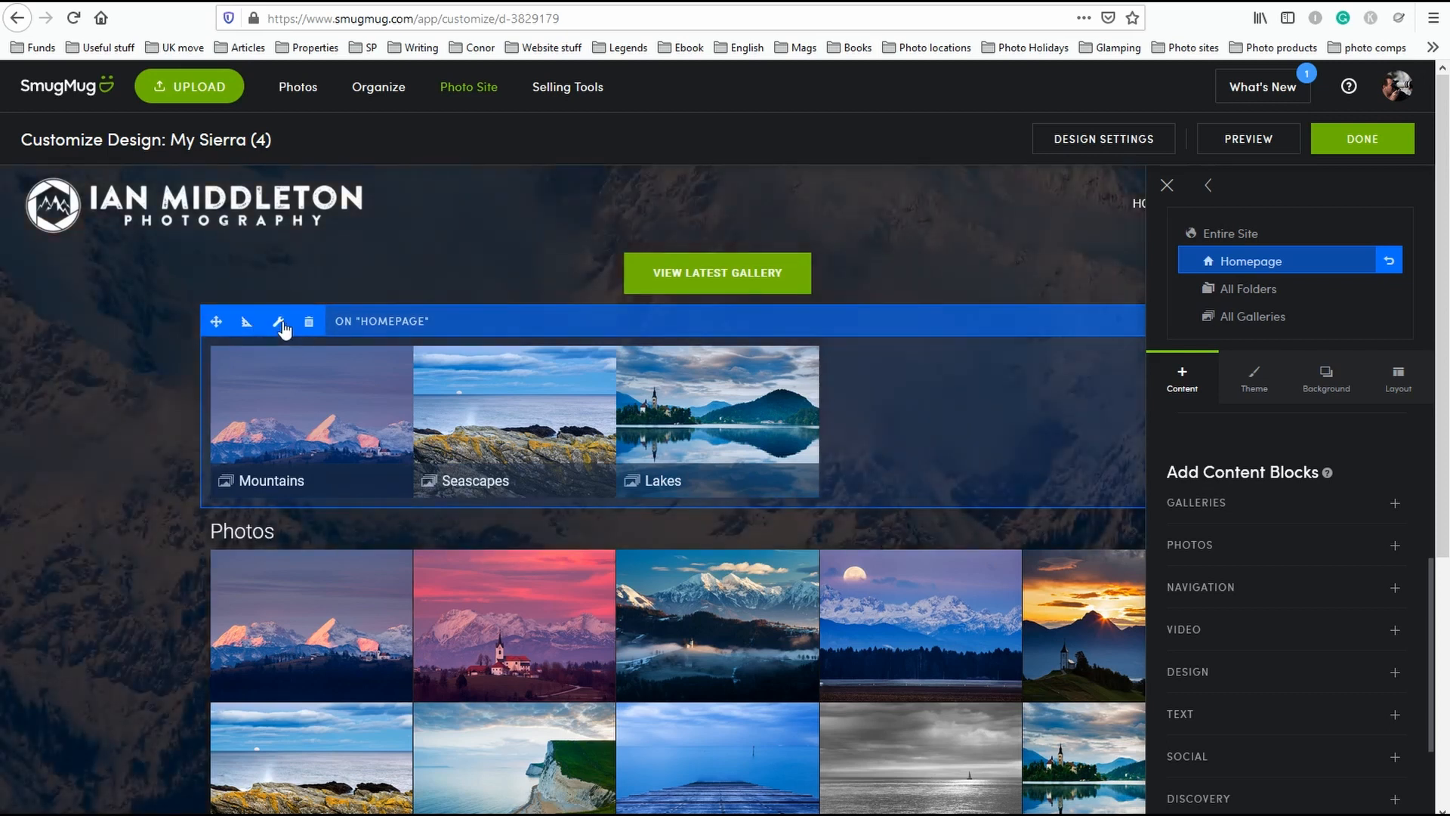
Set the title alignment of the homepage's Galleries block to Center.
{"action": "left_click", "coordinate": [281, 325]}
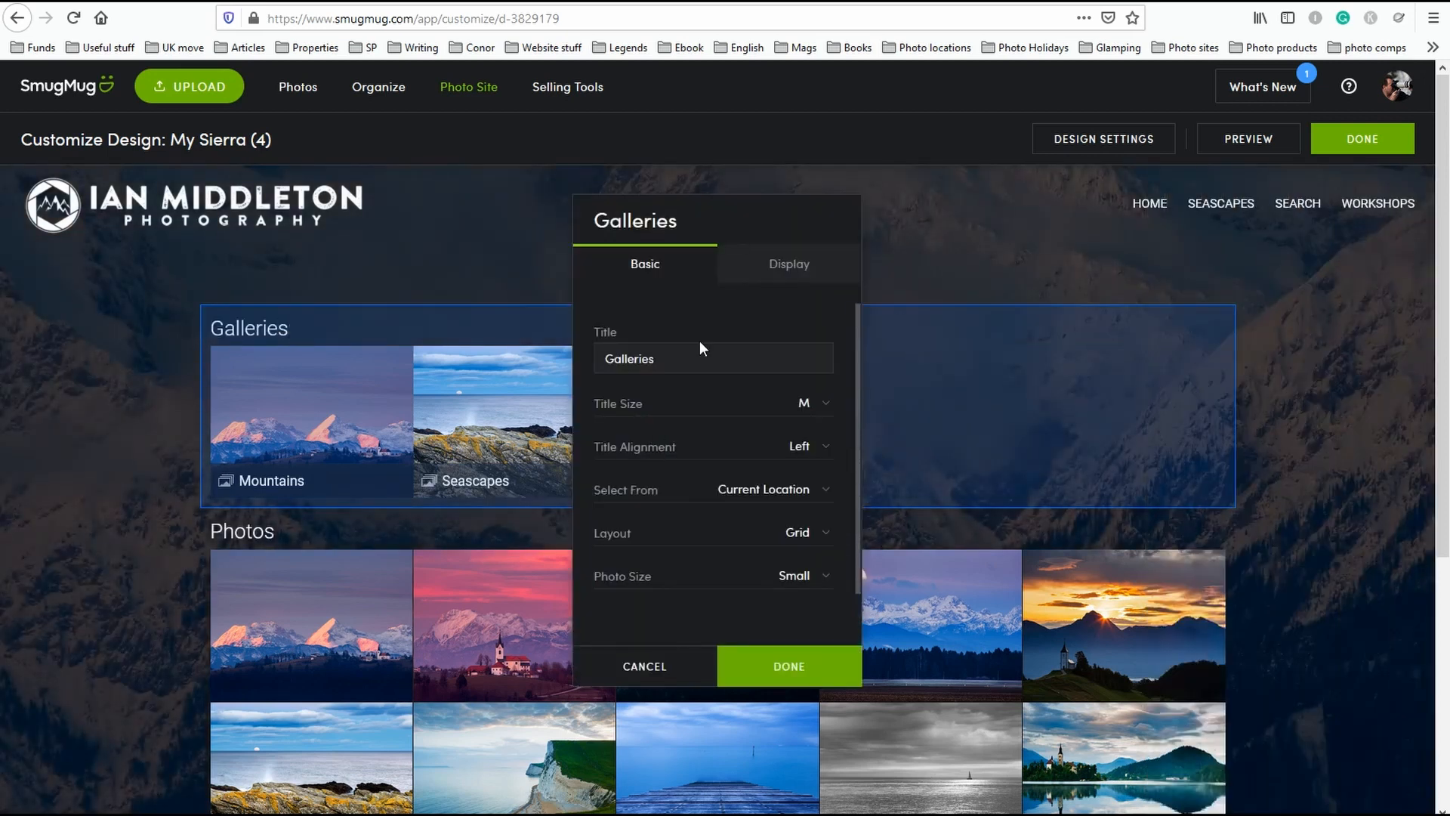
{"action": "left_click_drag", "start_coordinate": [745, 216], "coordinate": [1144, 129]}
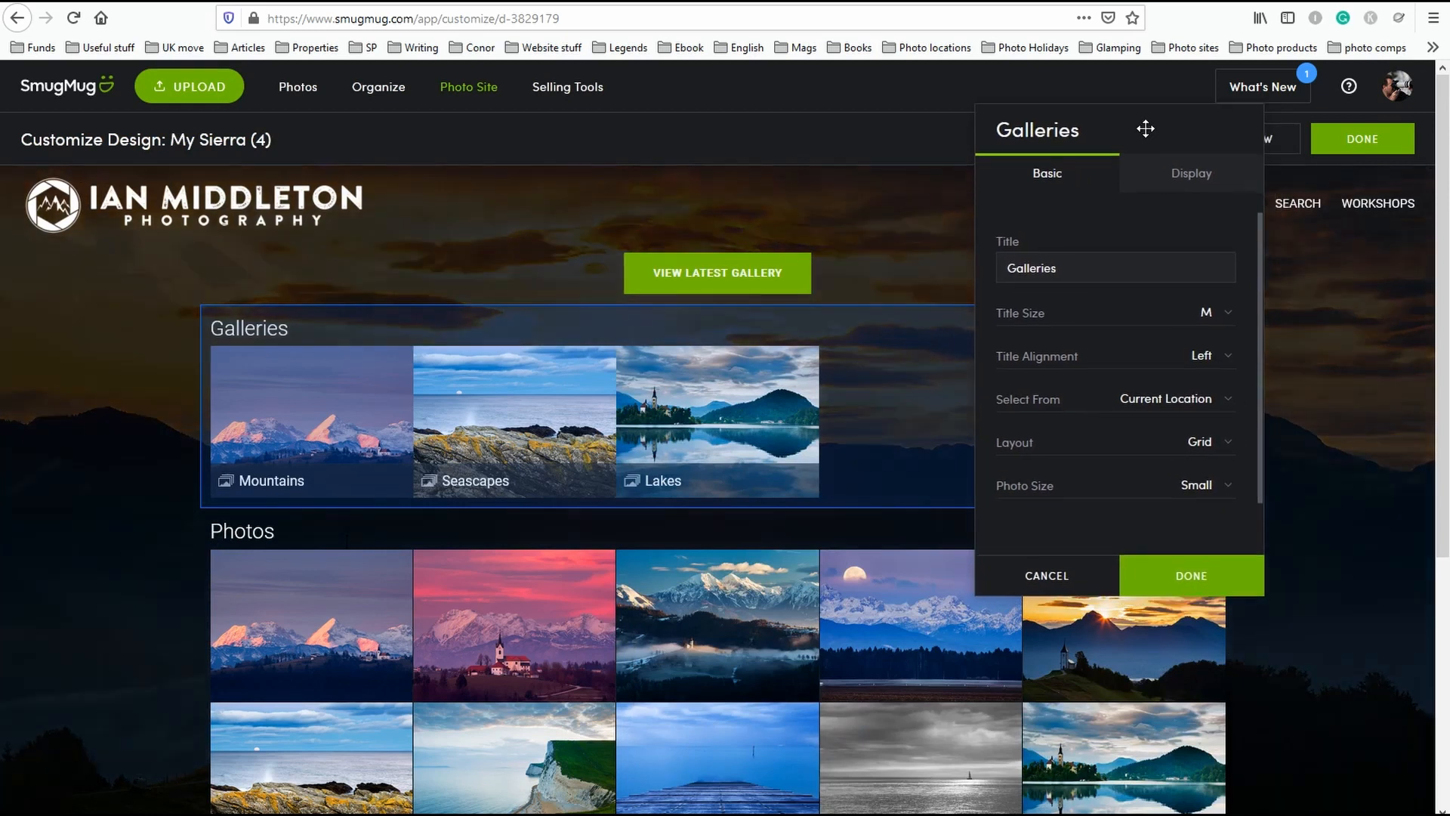
{"action": "left_click", "coordinate": [1212, 356]}
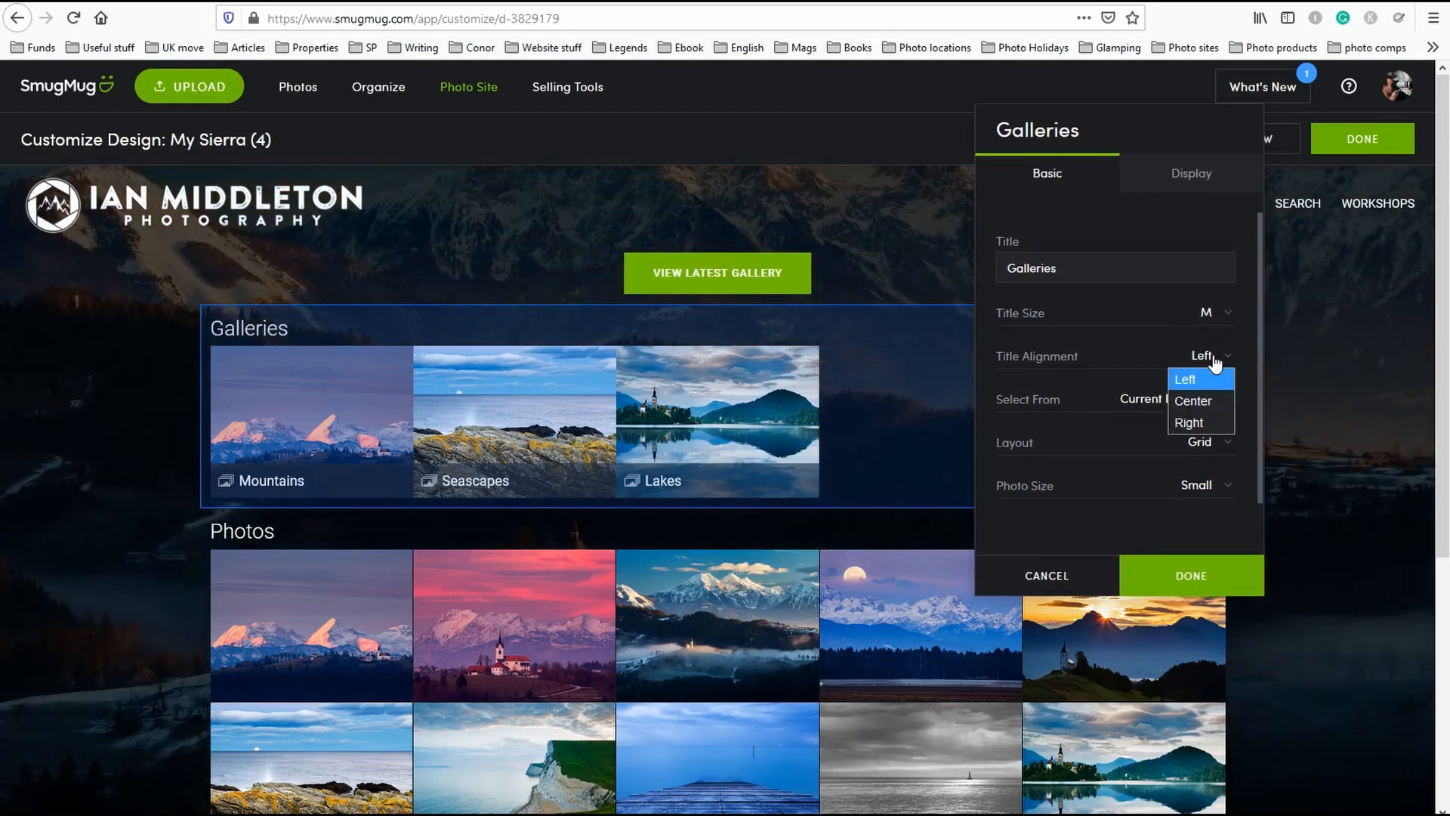
{"action": "left_click", "coordinate": [1214, 399]}
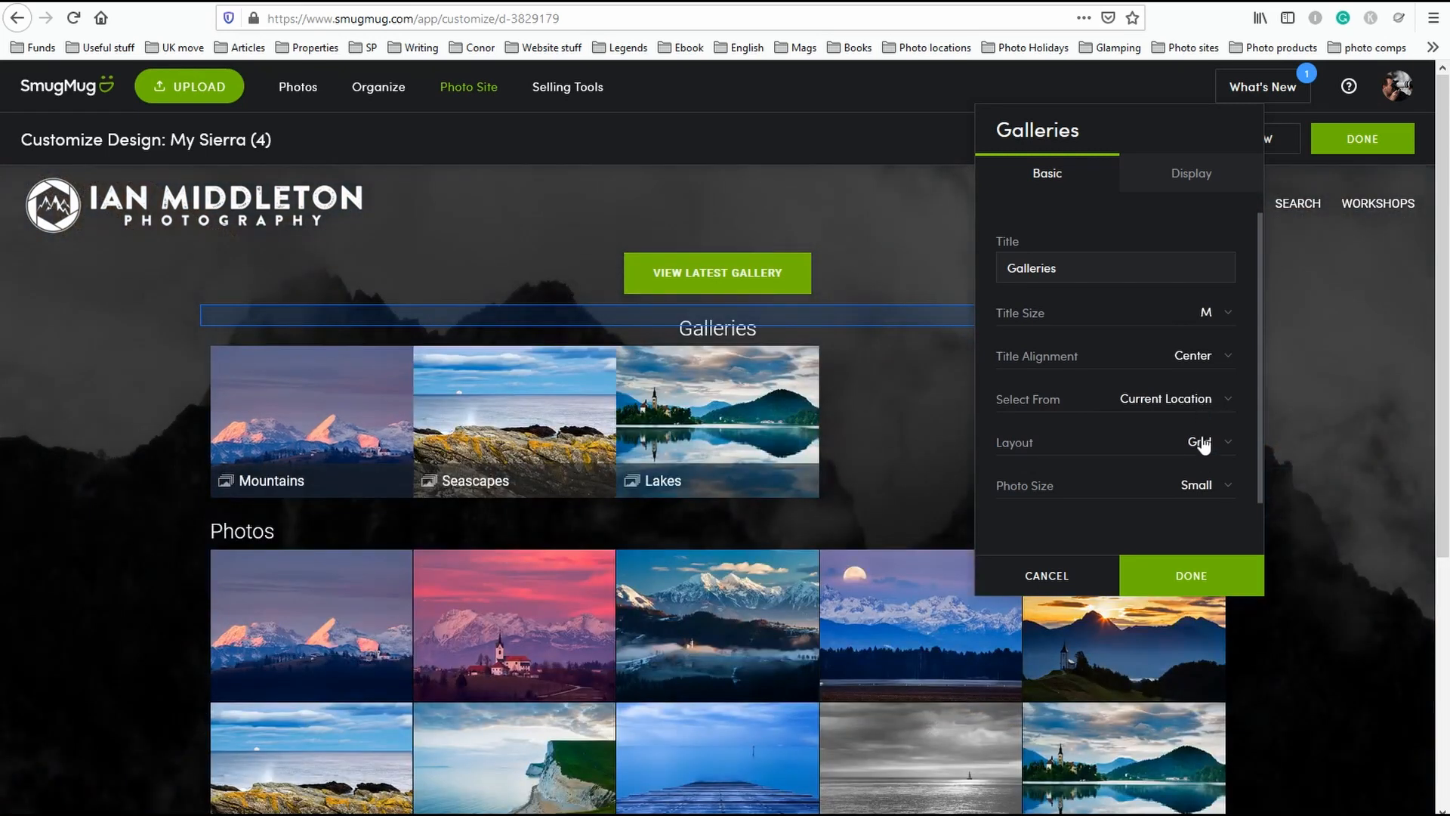
Set the Galleries block's photo size to Large, apply the settings and collapse the customization sidebar.
{"action": "scroll", "coordinate": [1224, 457], "scroll_direction": "down", "scroll_amount": 1}
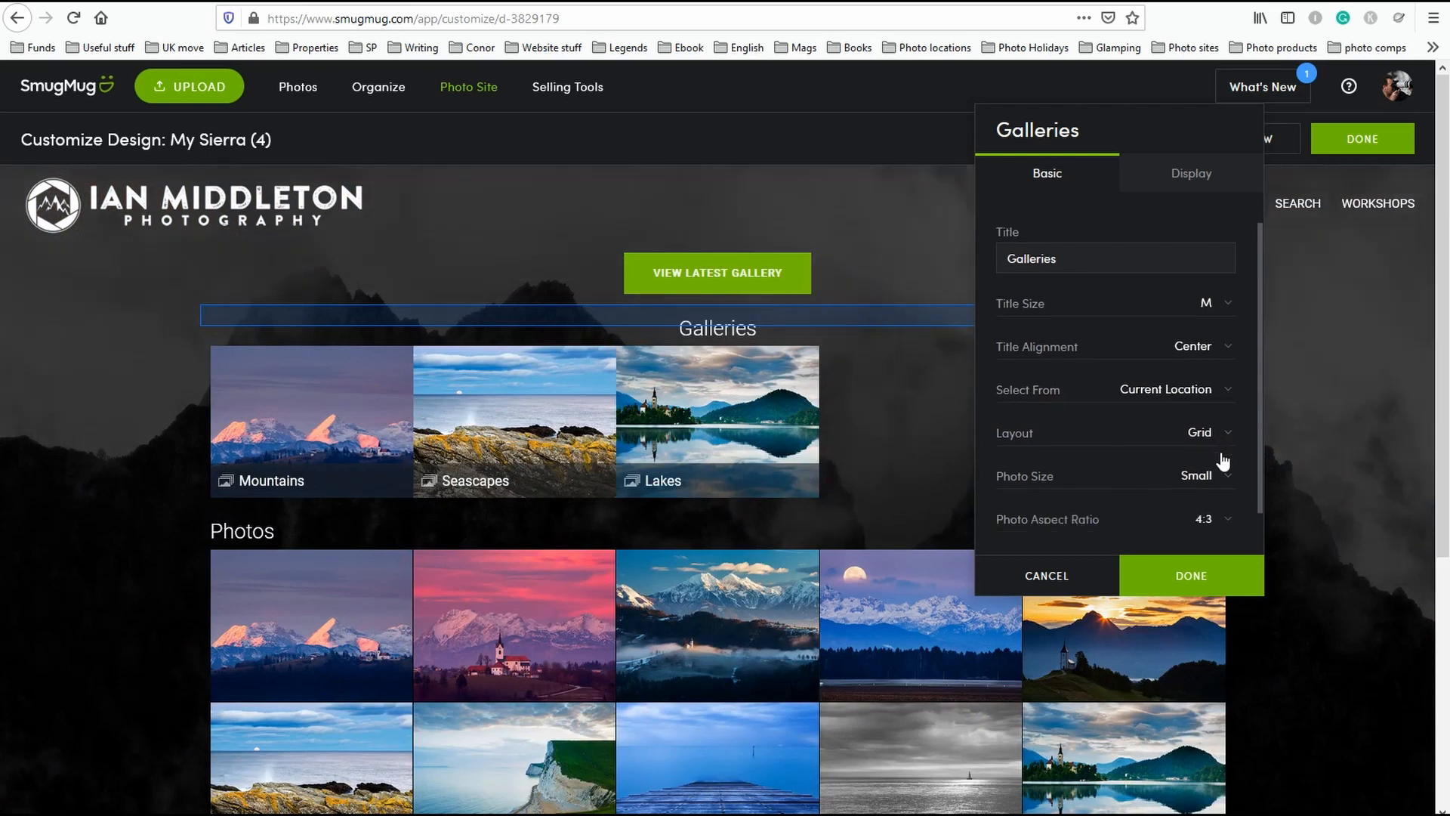
{"action": "left_click", "coordinate": [1221, 468]}
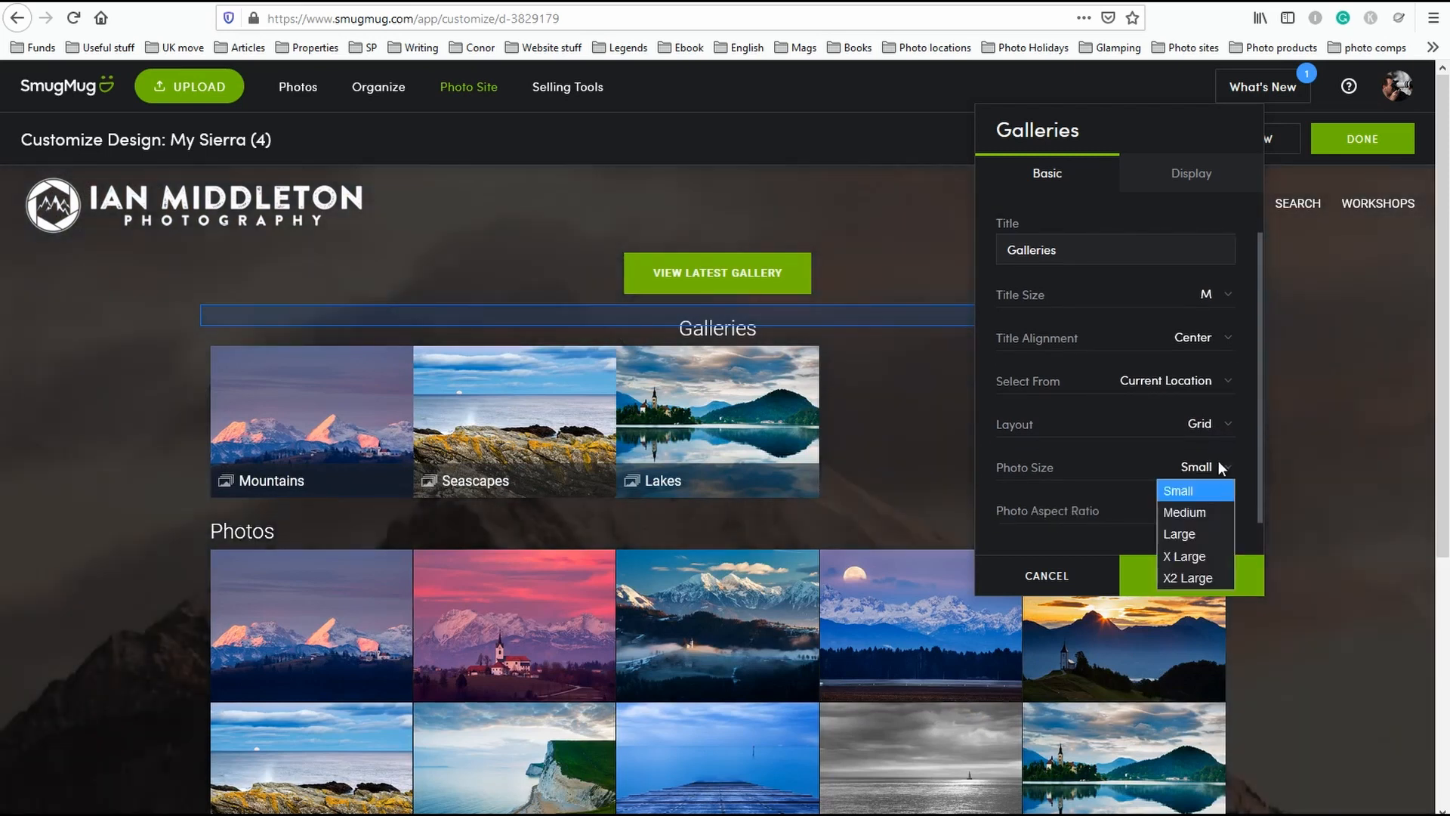
{"action": "left_click", "coordinate": [1198, 533]}
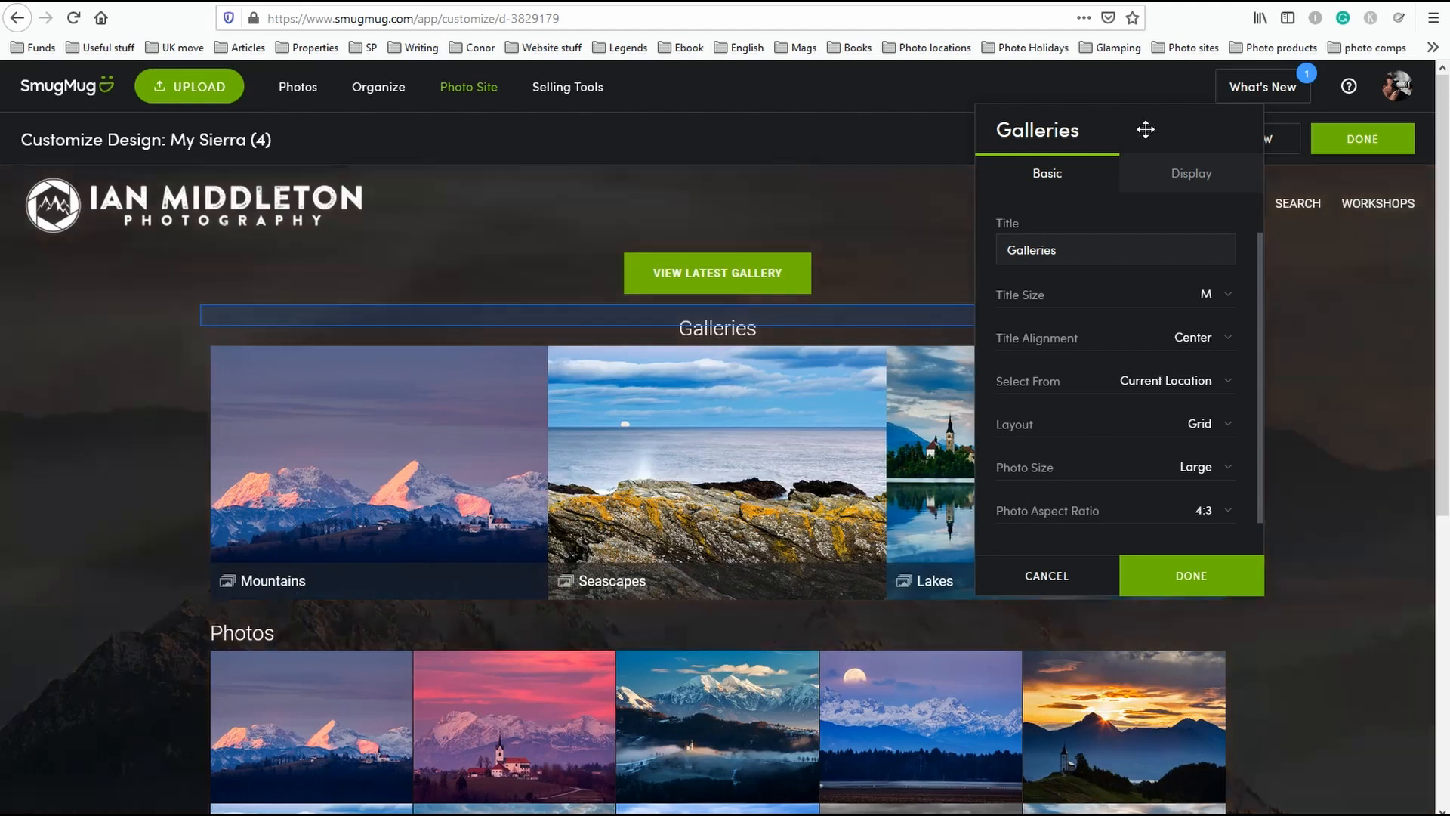
{"action": "left_click_drag", "start_coordinate": [1139, 130], "coordinate": [1188, 126]}
{"action": "scroll", "coordinate": [1218, 532], "scroll_direction": "down", "scroll_amount": 2}
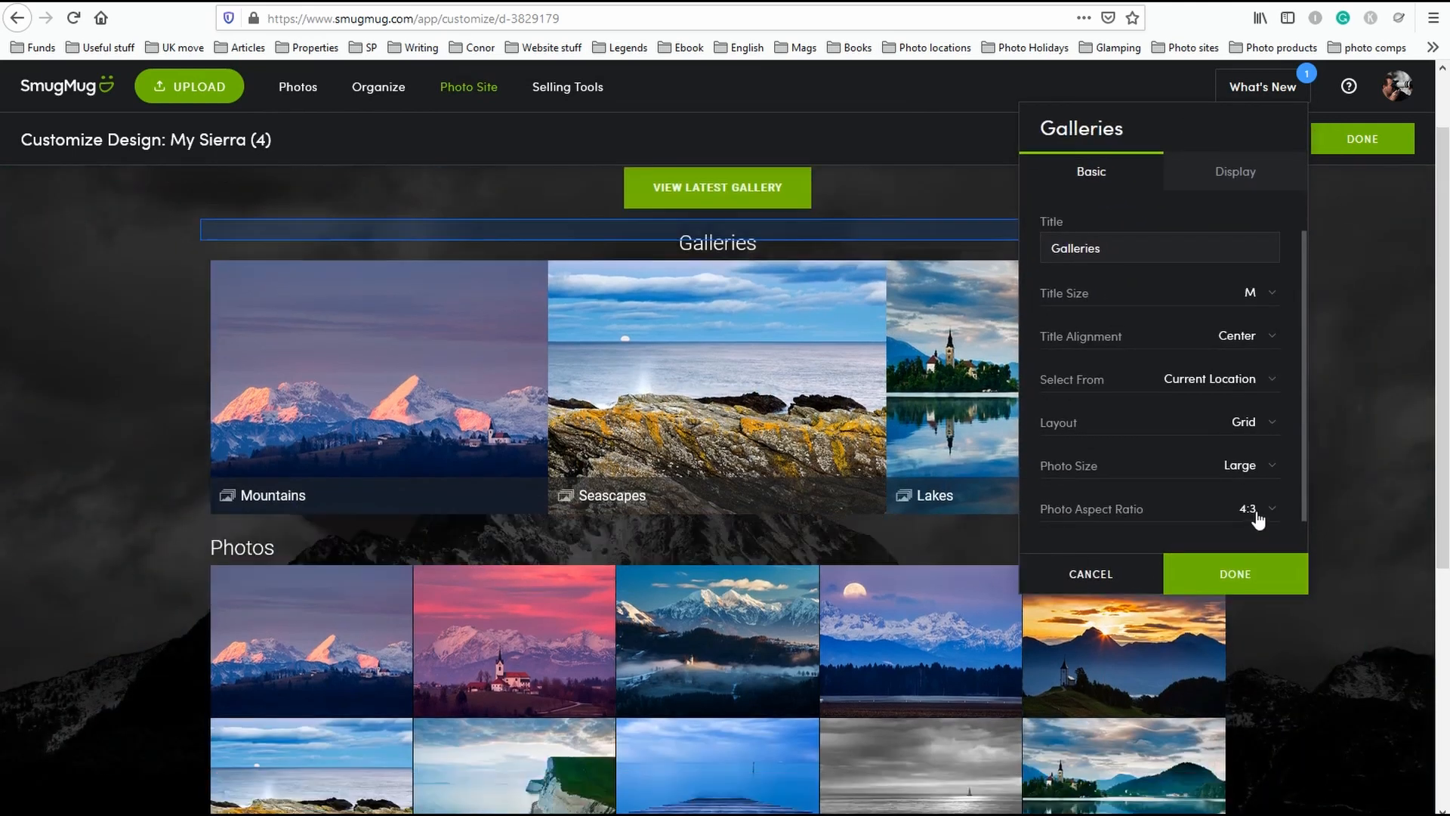
{"action": "left_click", "coordinate": [1236, 575]}
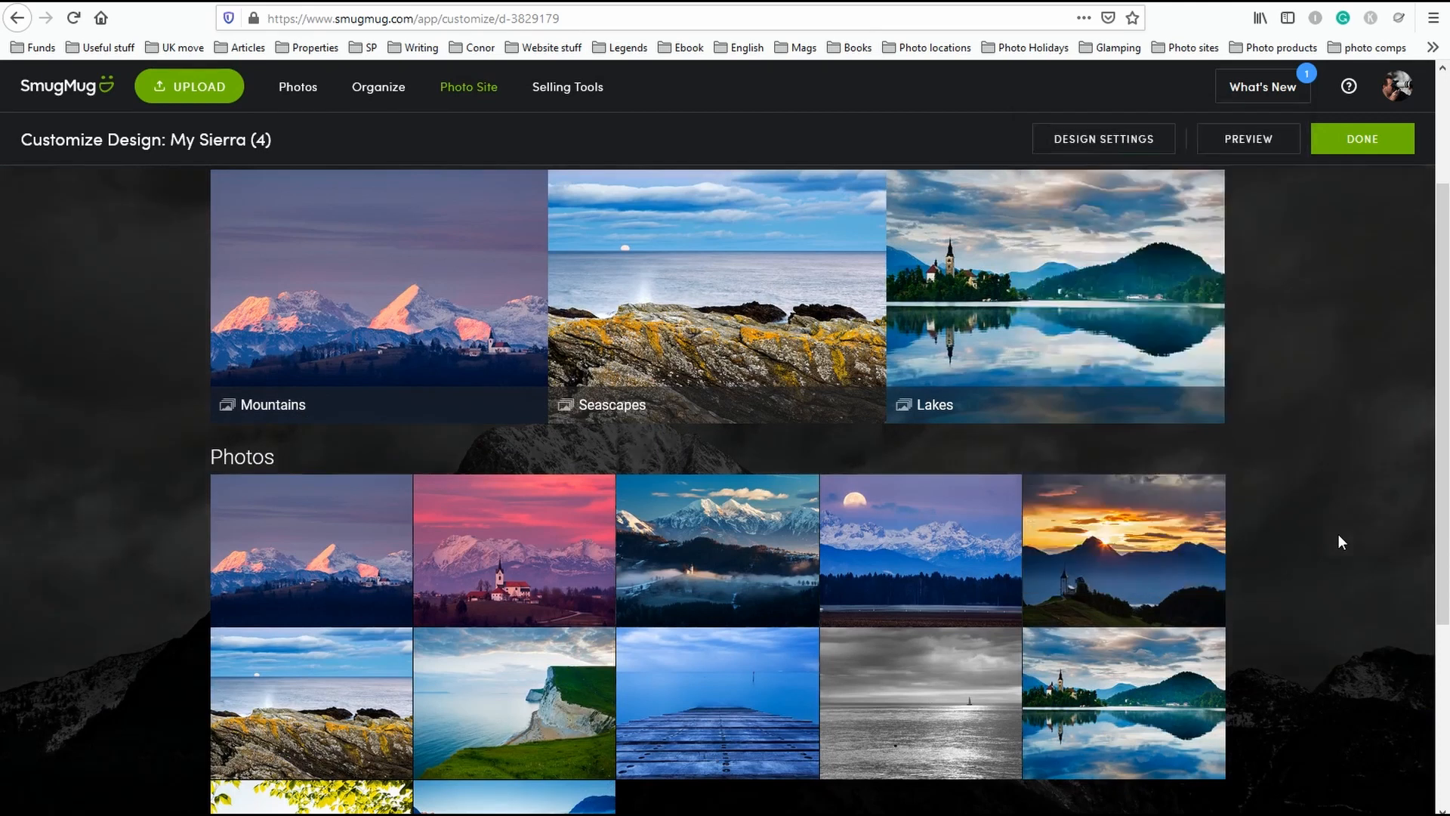
{"action": "left_click", "coordinate": [1167, 186]}
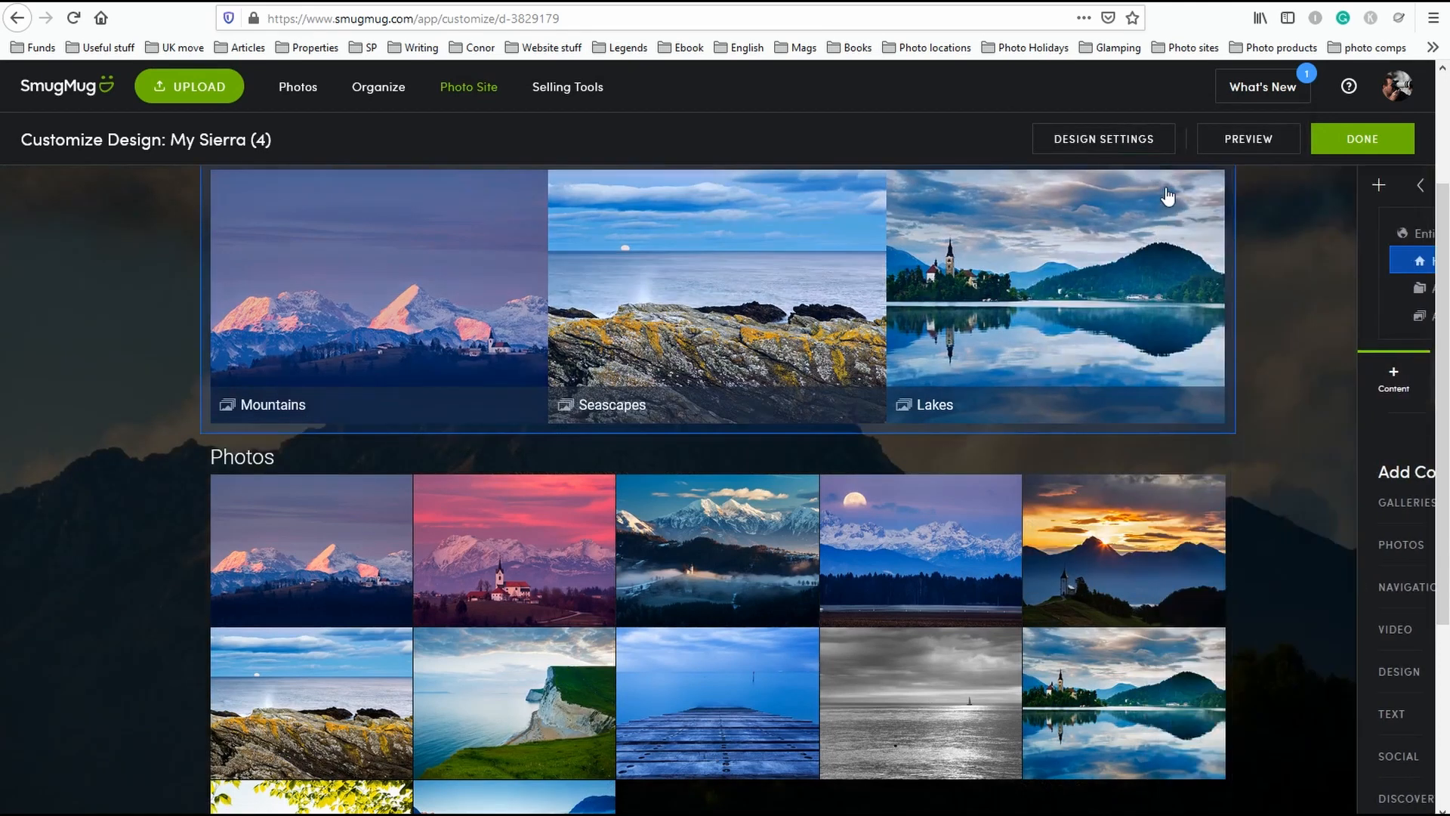
Set the title alignment of the homepage's Photos block to Center.
{"action": "scroll", "coordinate": [1354, 519], "scroll_direction": "up", "scroll_amount": 2}
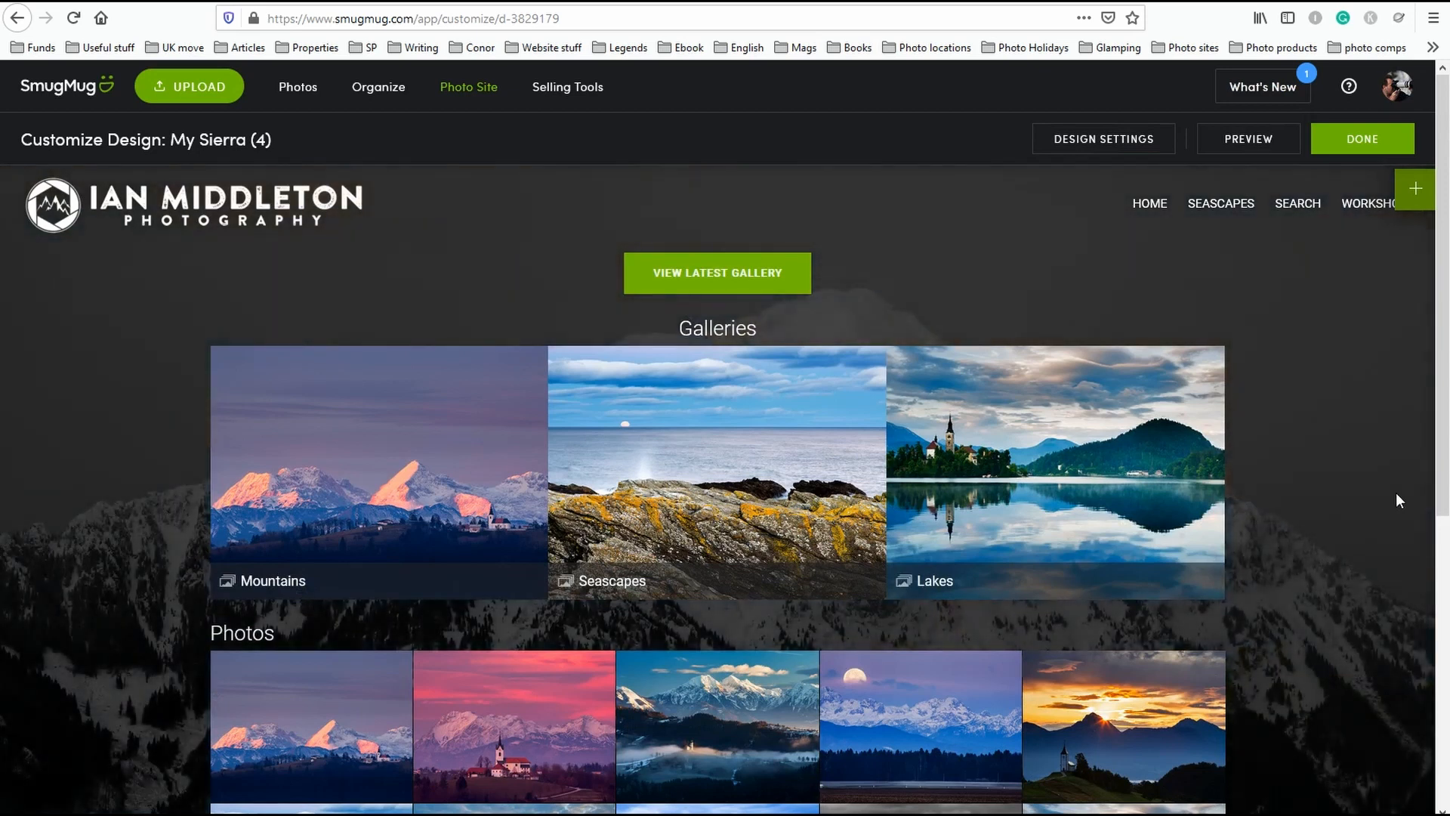
{"action": "mouse_move", "coordinate": [1232, 497]}
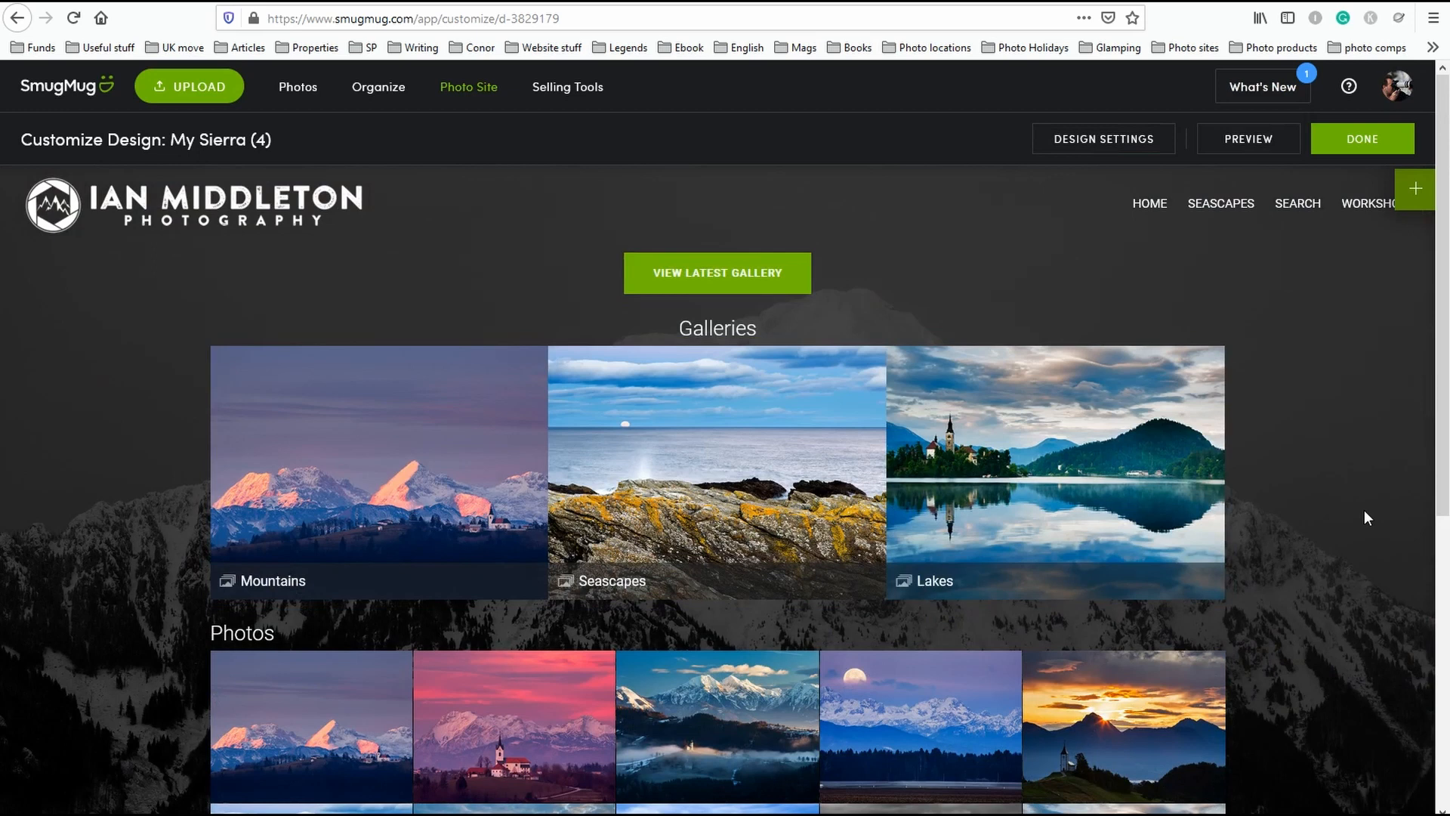
{"action": "mouse_move", "coordinate": [1220, 367]}
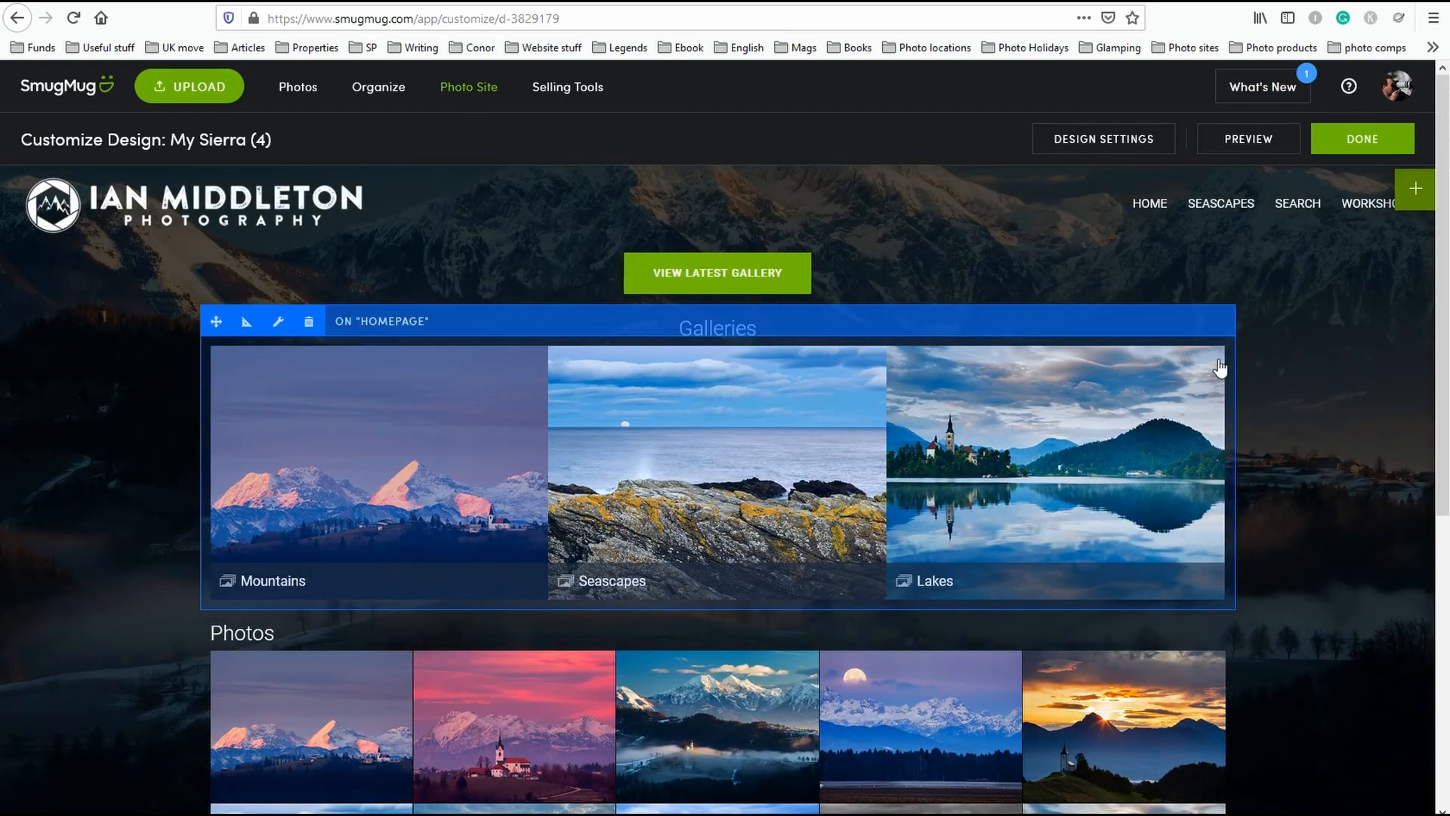
{"action": "scroll", "coordinate": [1298, 453], "scroll_direction": "down", "scroll_amount": 4}
{"action": "mouse_move", "coordinate": [591, 396]}
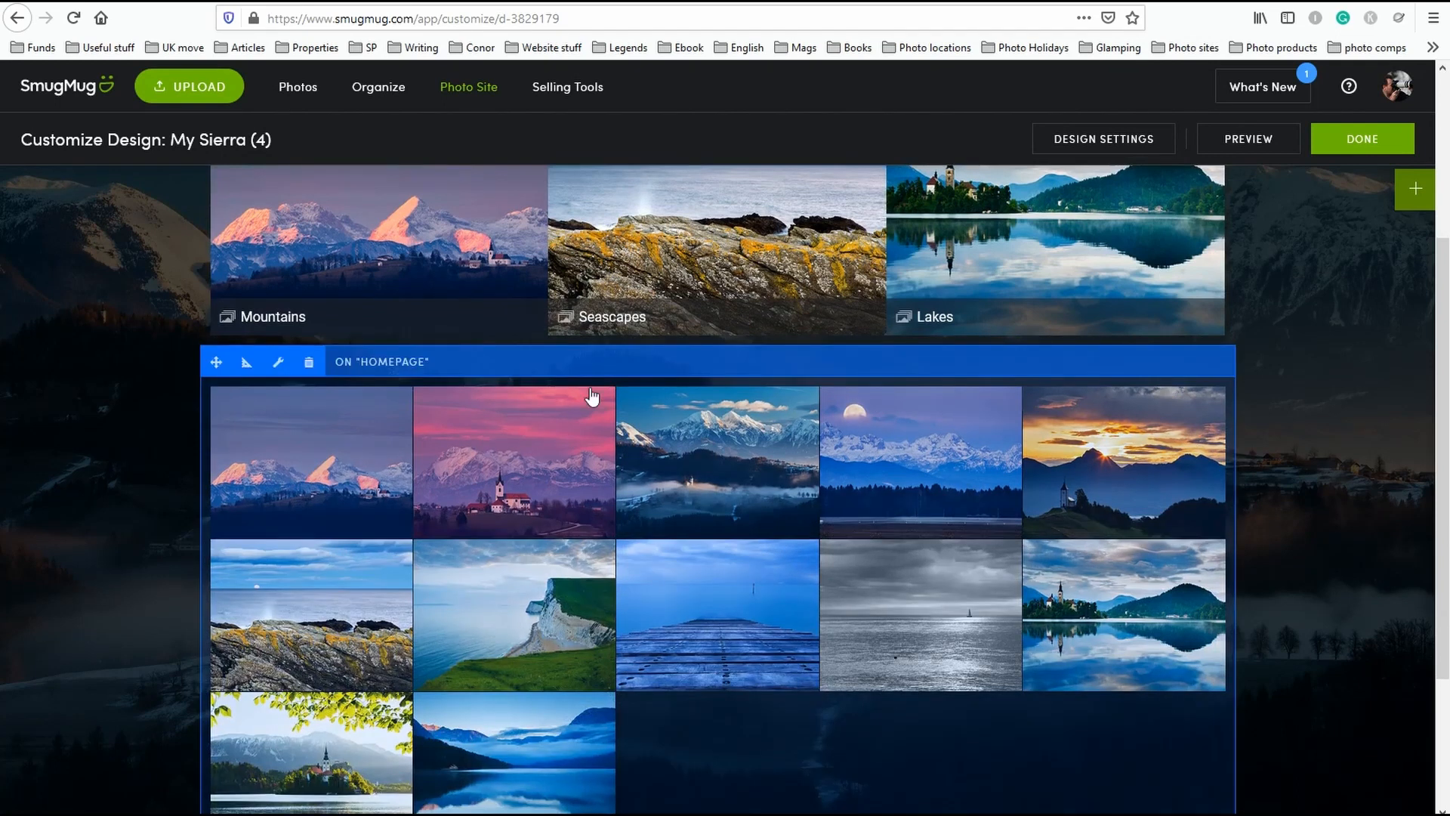
{"action": "left_click", "coordinate": [278, 362]}
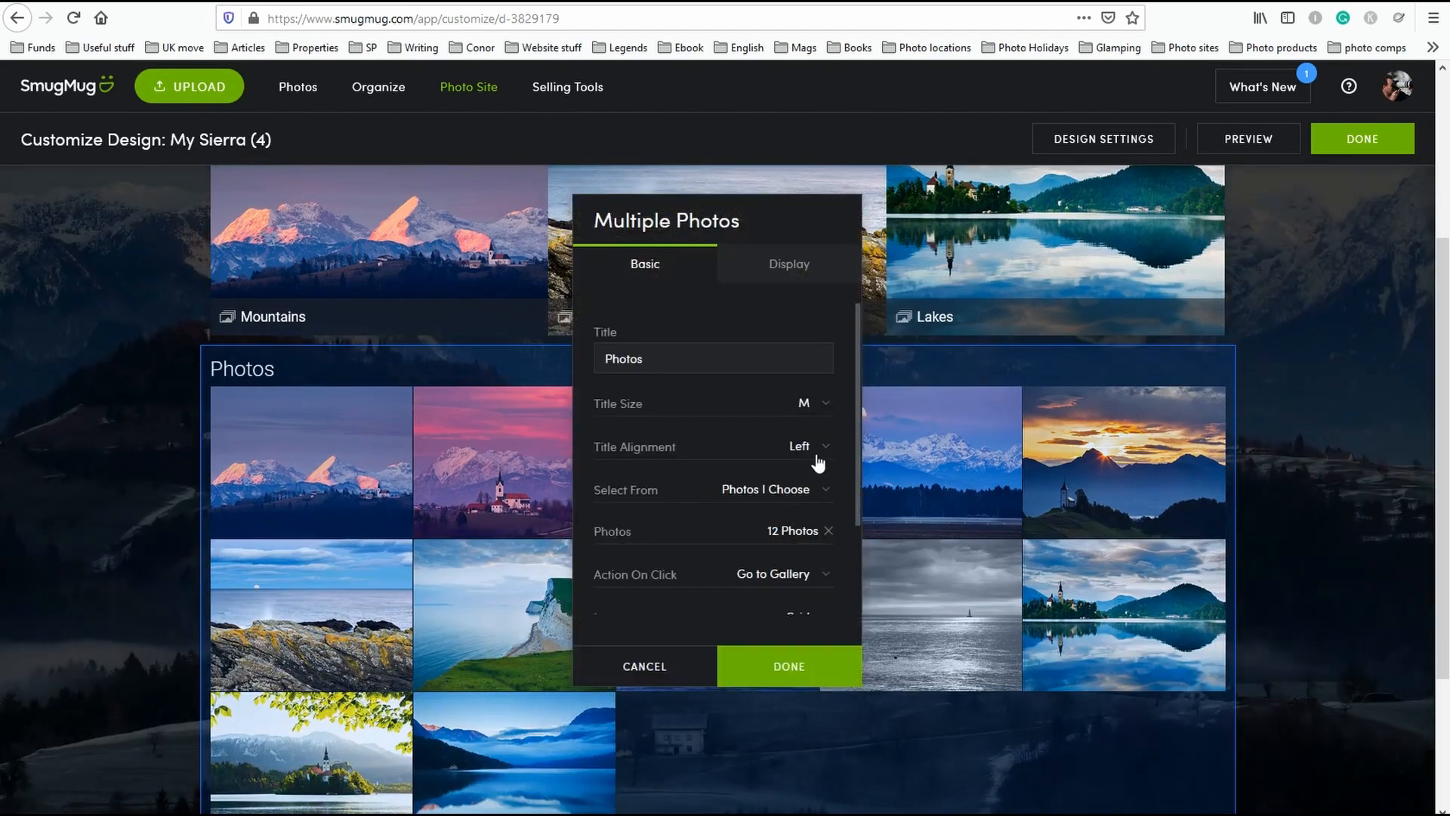
{"action": "left_click", "coordinate": [817, 451]}
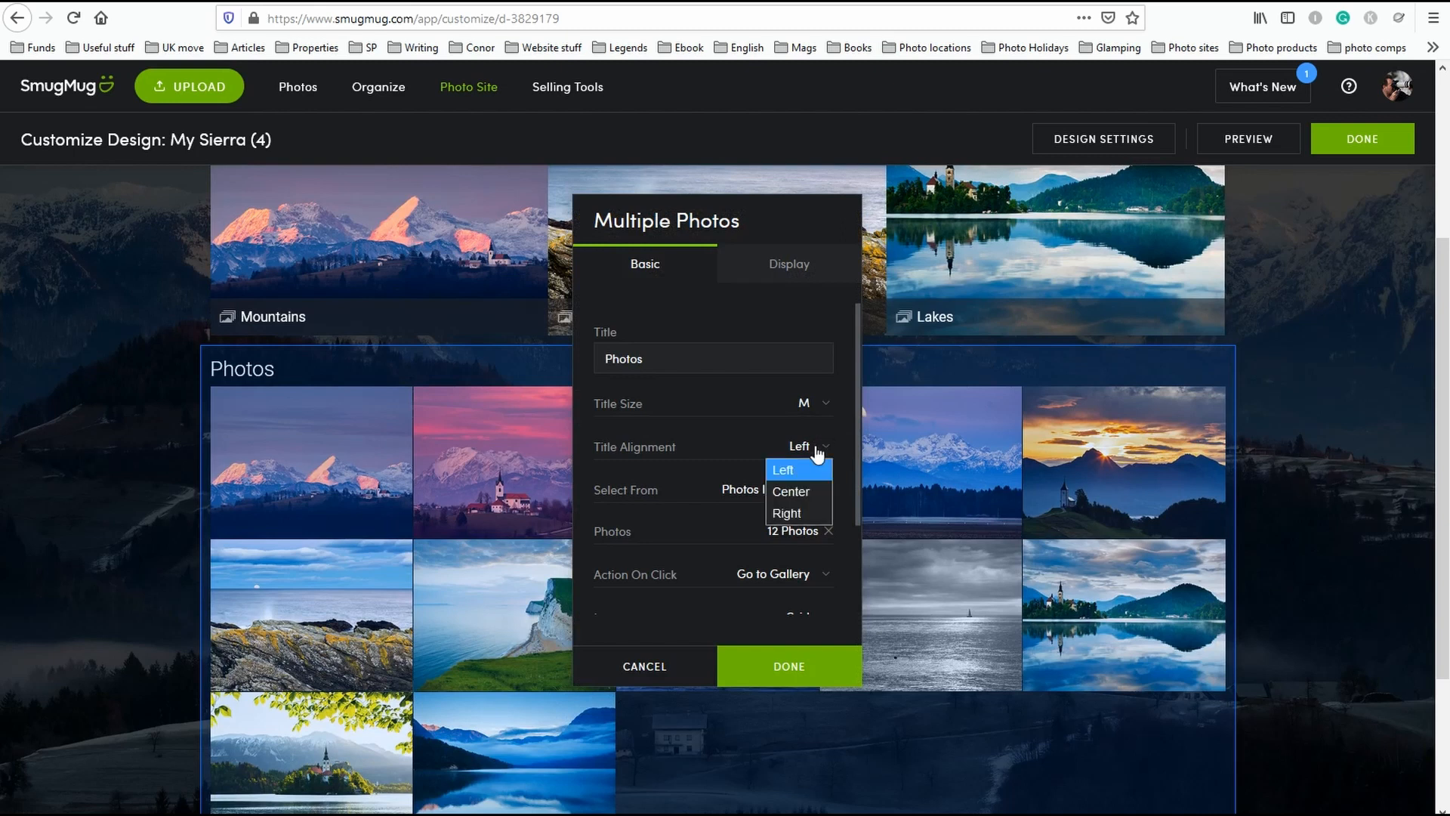
{"action": "left_click", "coordinate": [798, 493]}
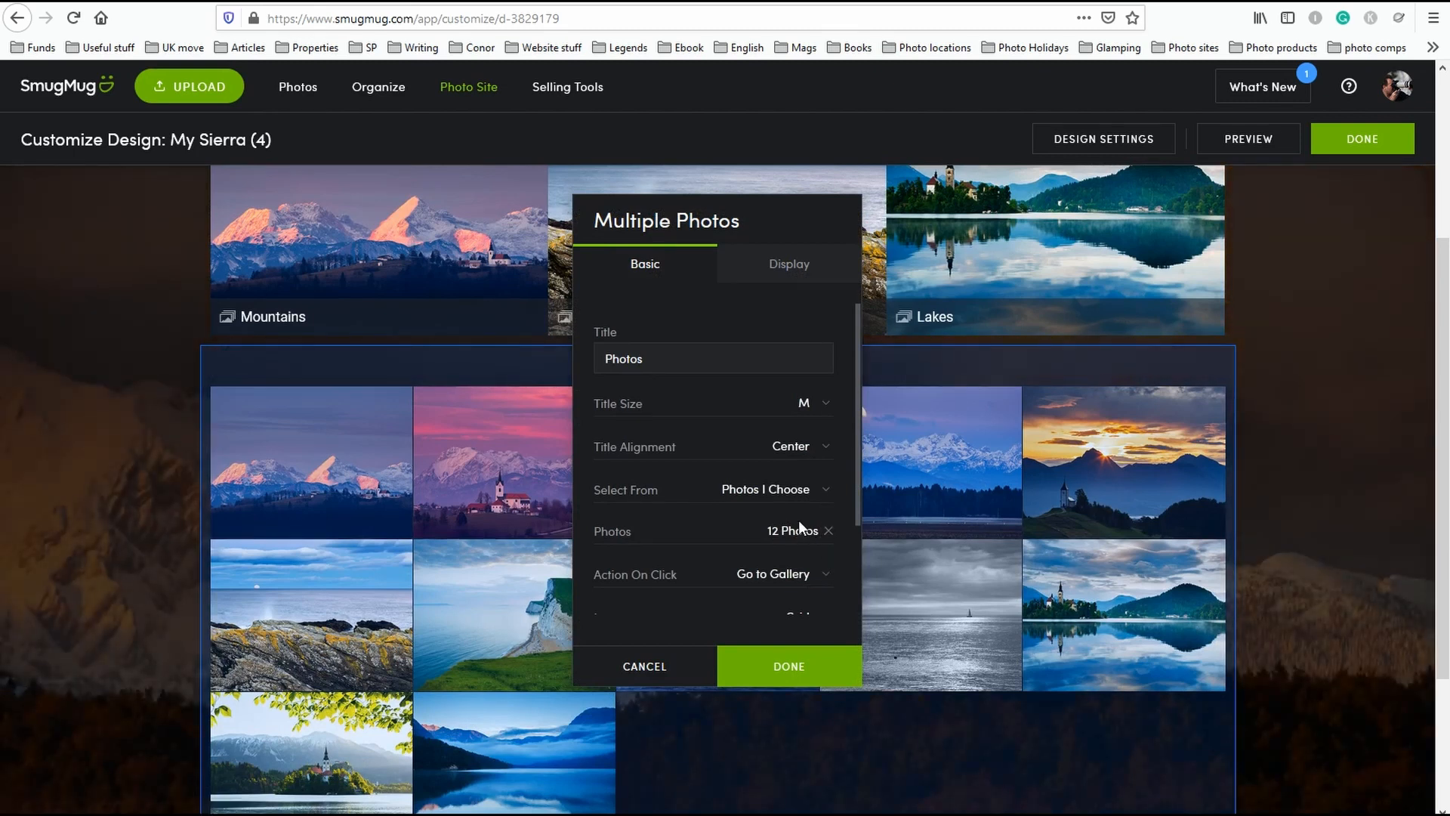
Try the Medium photo size on the Photos block, check the grid and return the size to Small.
{"action": "scroll", "coordinate": [799, 520], "scroll_direction": "down", "scroll_amount": 2}
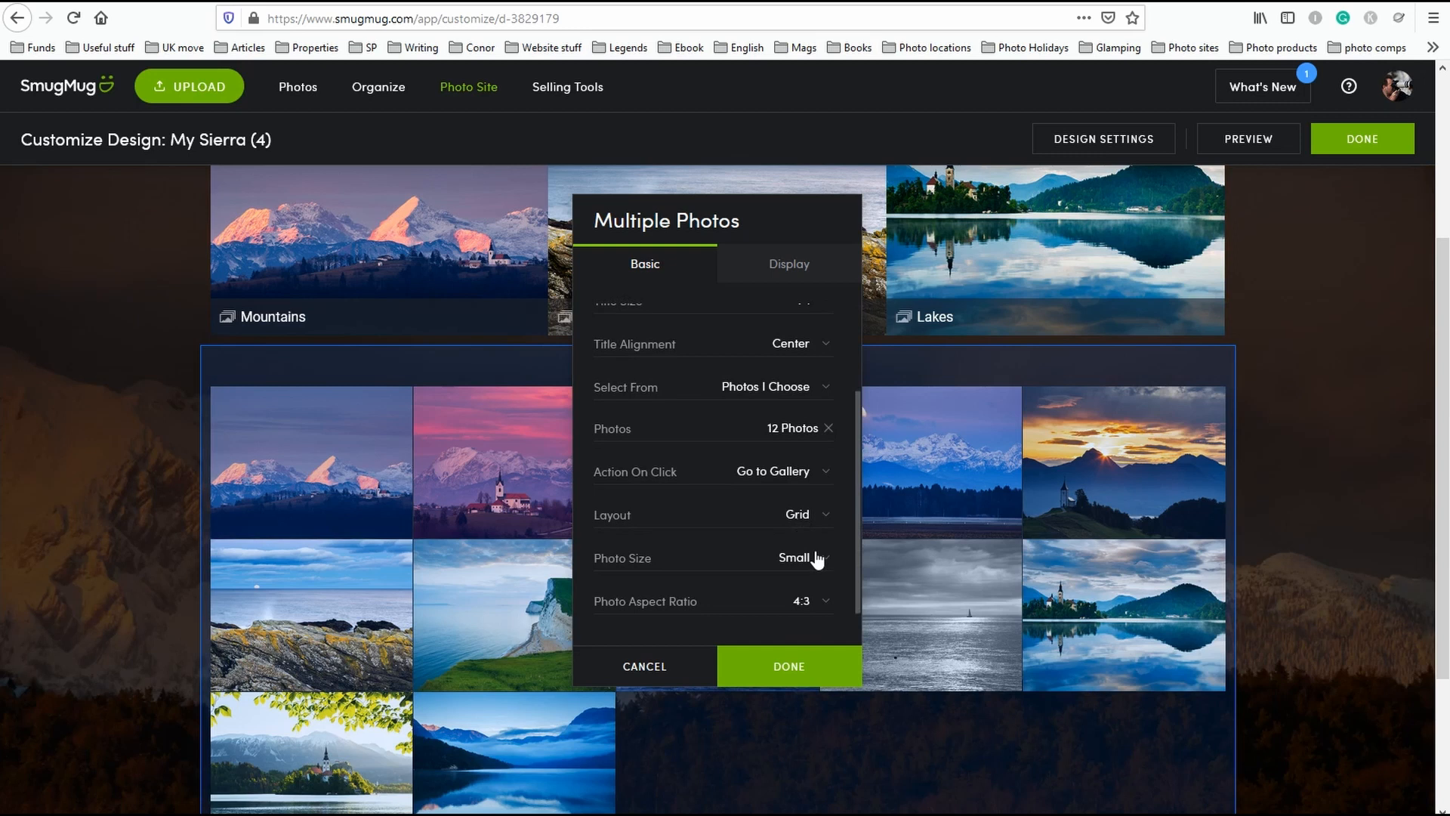
{"action": "left_click", "coordinate": [816, 556]}
{"action": "left_click", "coordinate": [796, 609]}
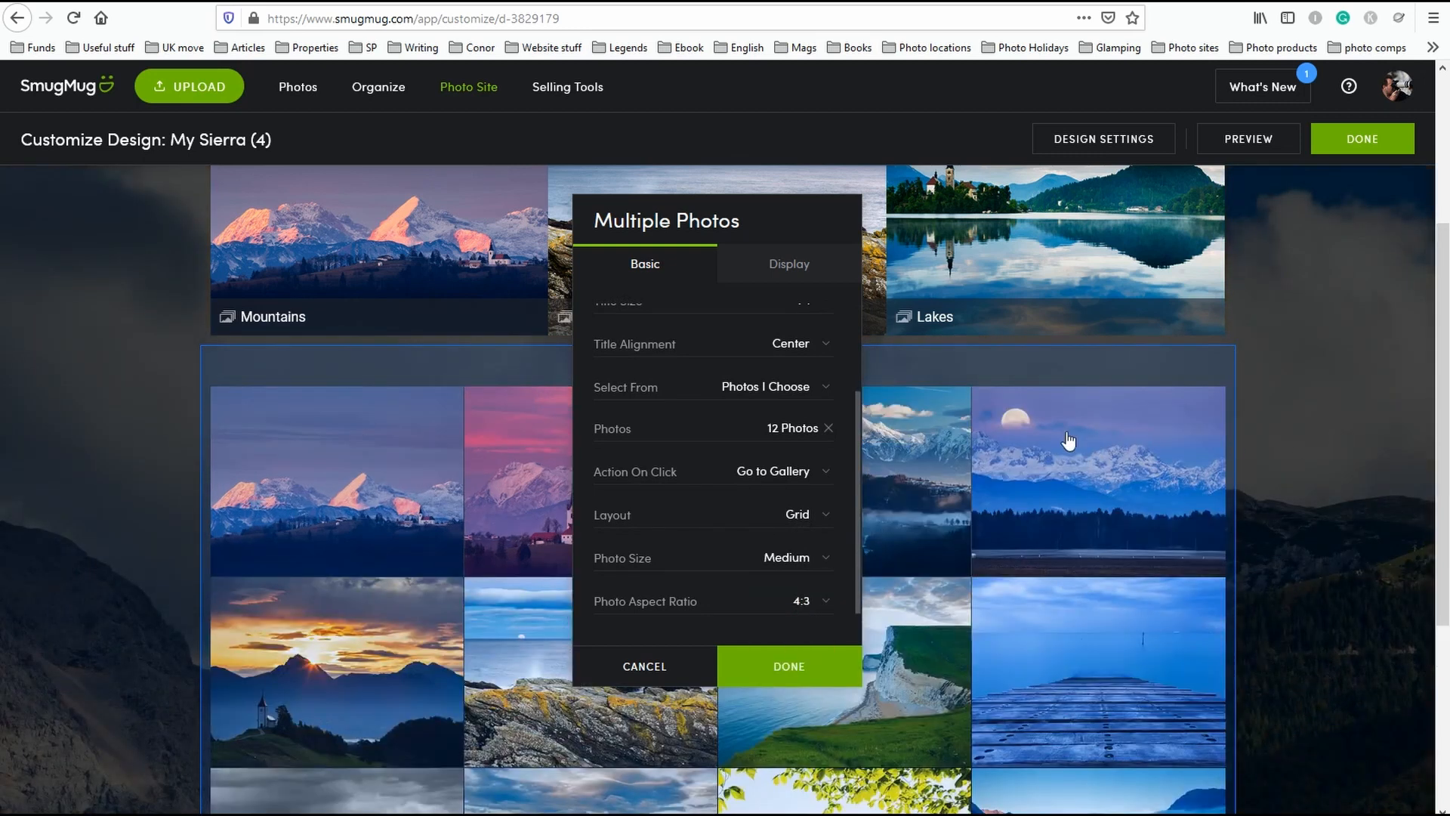
{"action": "scroll", "coordinate": [1328, 378], "scroll_direction": "down", "scroll_amount": 4}
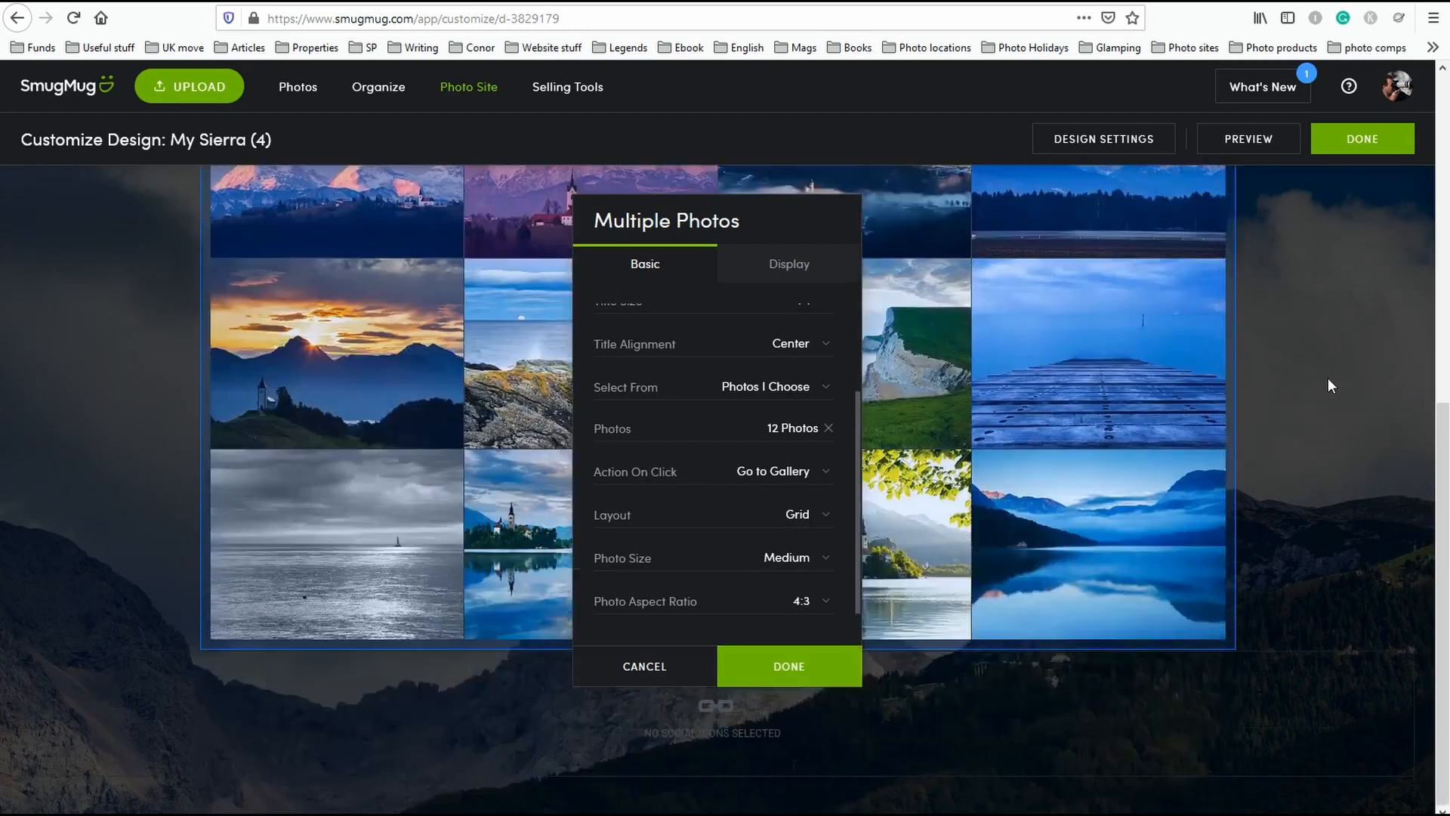
{"action": "scroll", "coordinate": [1327, 380], "scroll_direction": "up", "scroll_amount": 2}
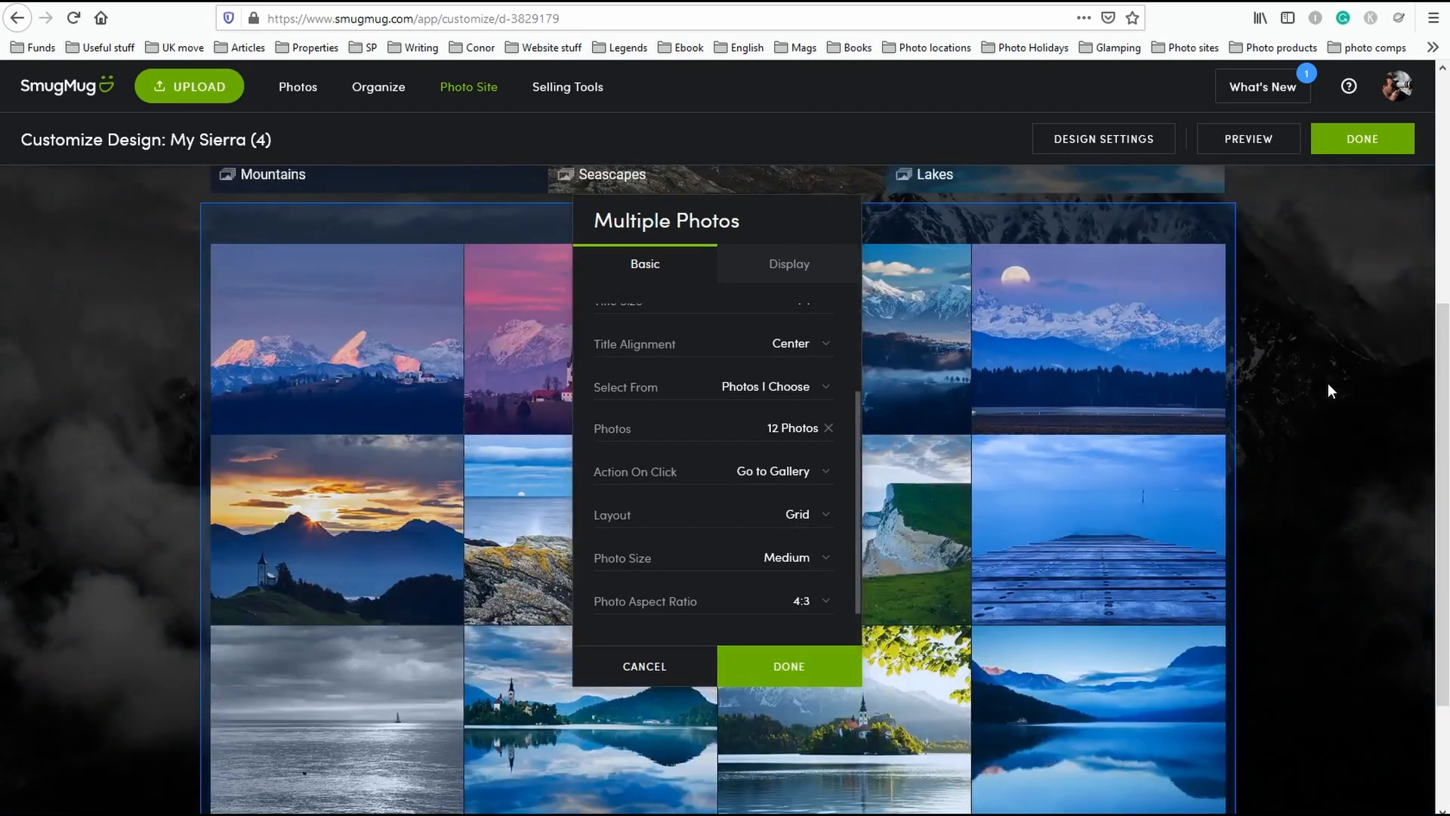
{"action": "scroll", "coordinate": [1328, 383], "scroll_direction": "up", "scroll_amount": 2}
{"action": "scroll", "coordinate": [1329, 384], "scroll_direction": "down", "scroll_amount": 2}
{"action": "scroll", "coordinate": [1329, 391], "scroll_direction": "down", "scroll_amount": 4}
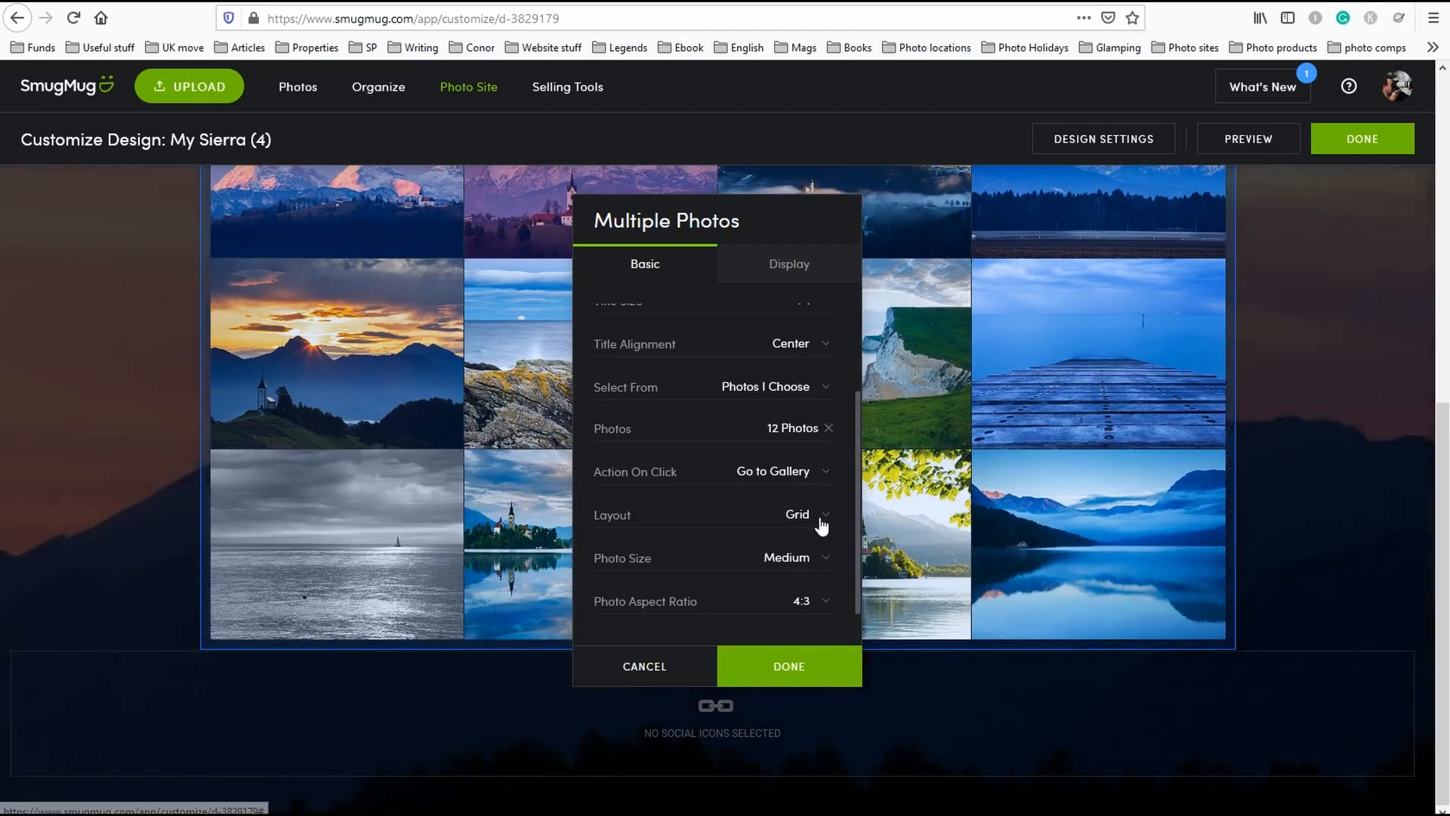
{"action": "left_click", "coordinate": [804, 559]}
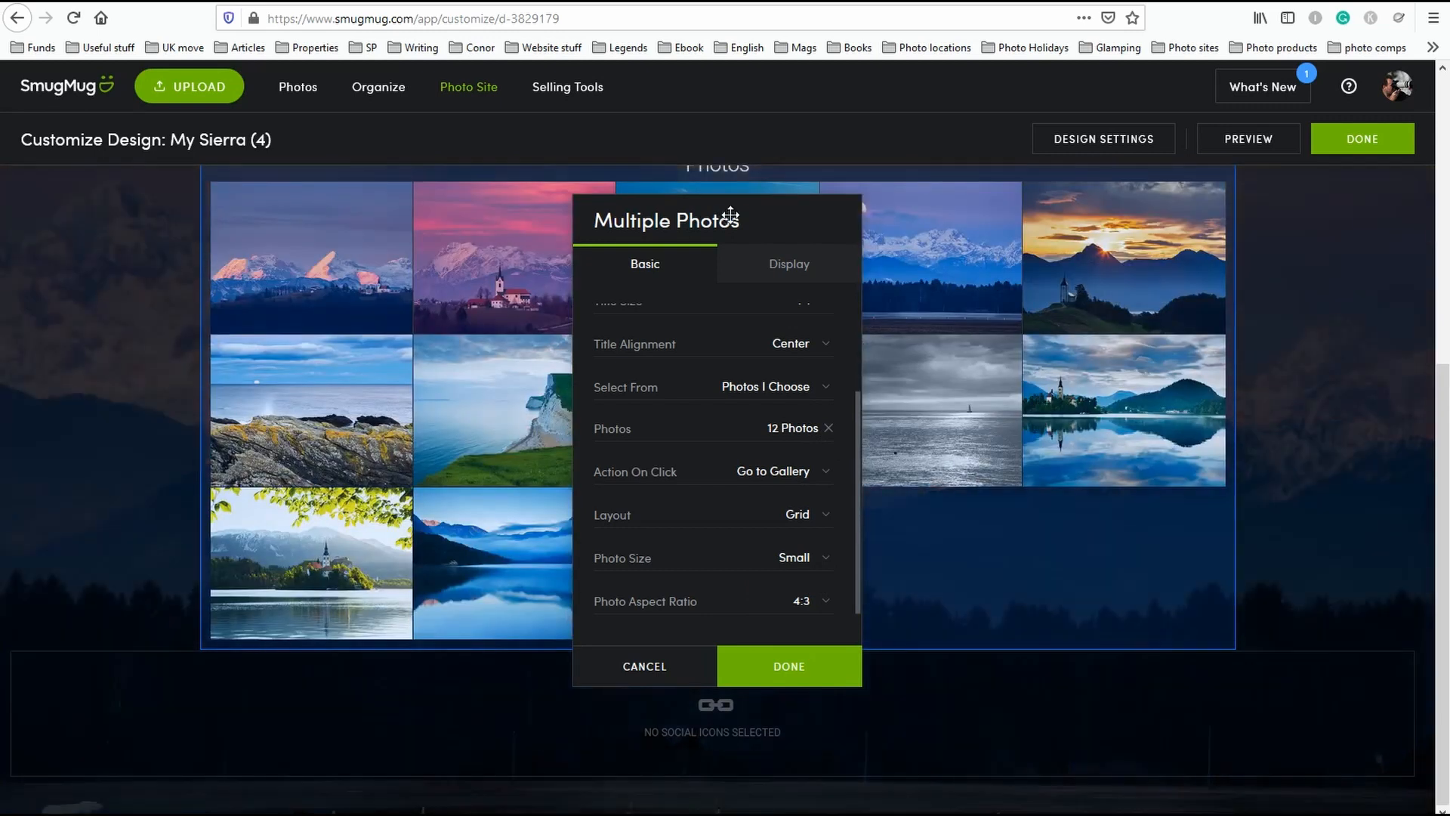
Move the Multiple Photos dialog clear of the photos and keep the block's layout set to Grid.
{"action": "left_click_drag", "start_coordinate": [733, 214], "coordinate": [306, 279]}
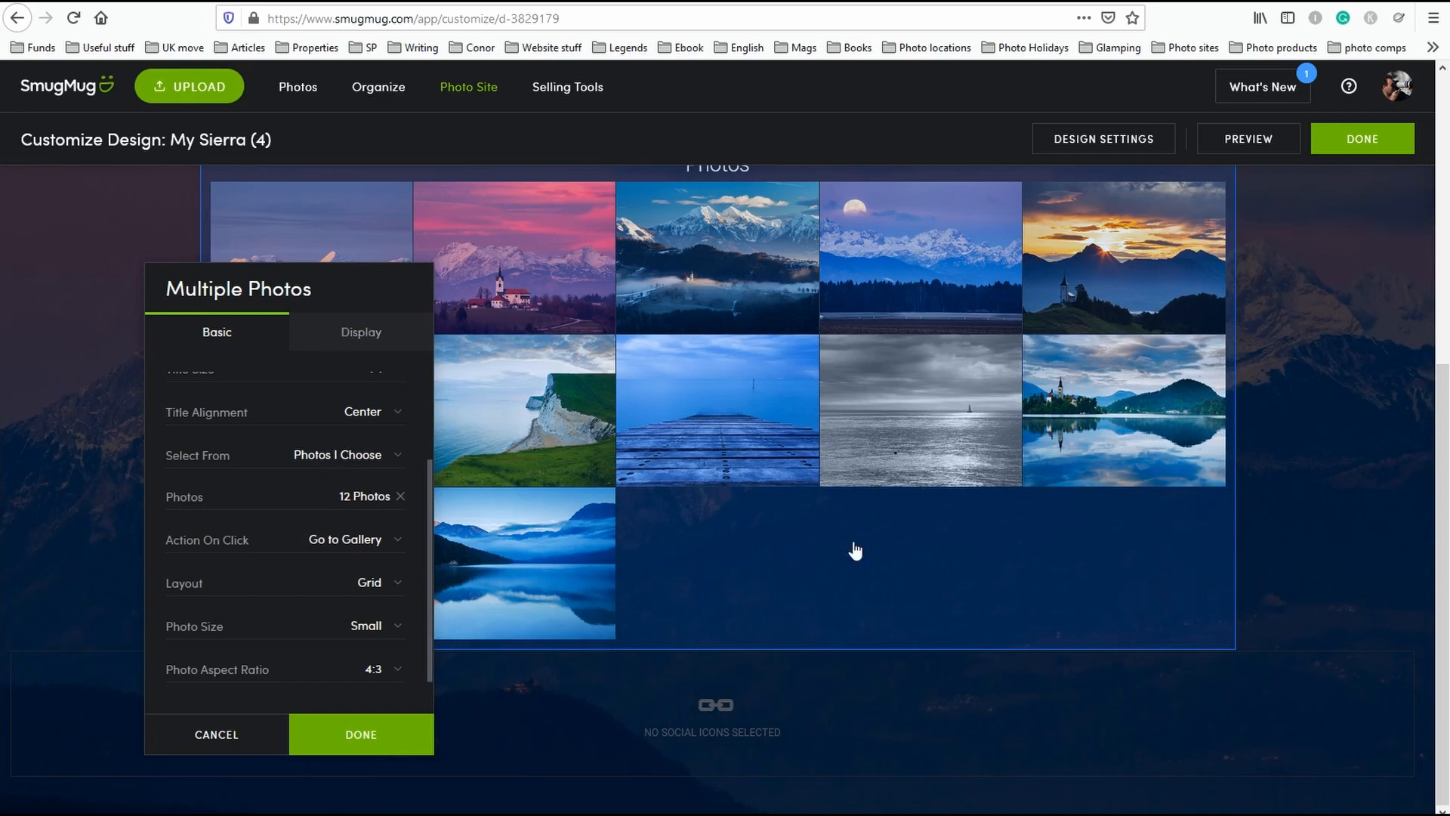
{"action": "left_click_drag", "start_coordinate": [265, 284], "coordinate": [208, 268]}
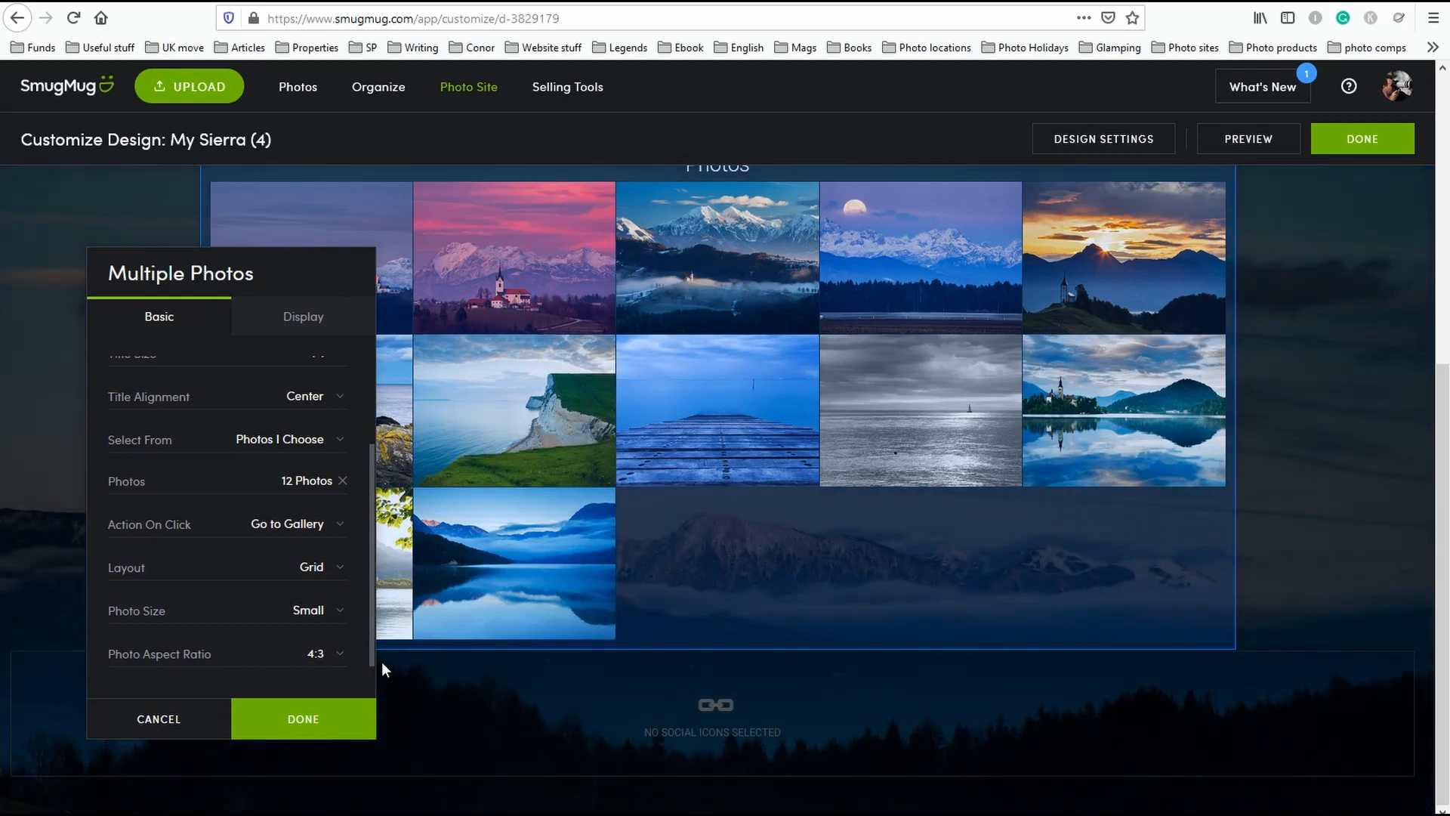
{"action": "left_click", "coordinate": [314, 572]}
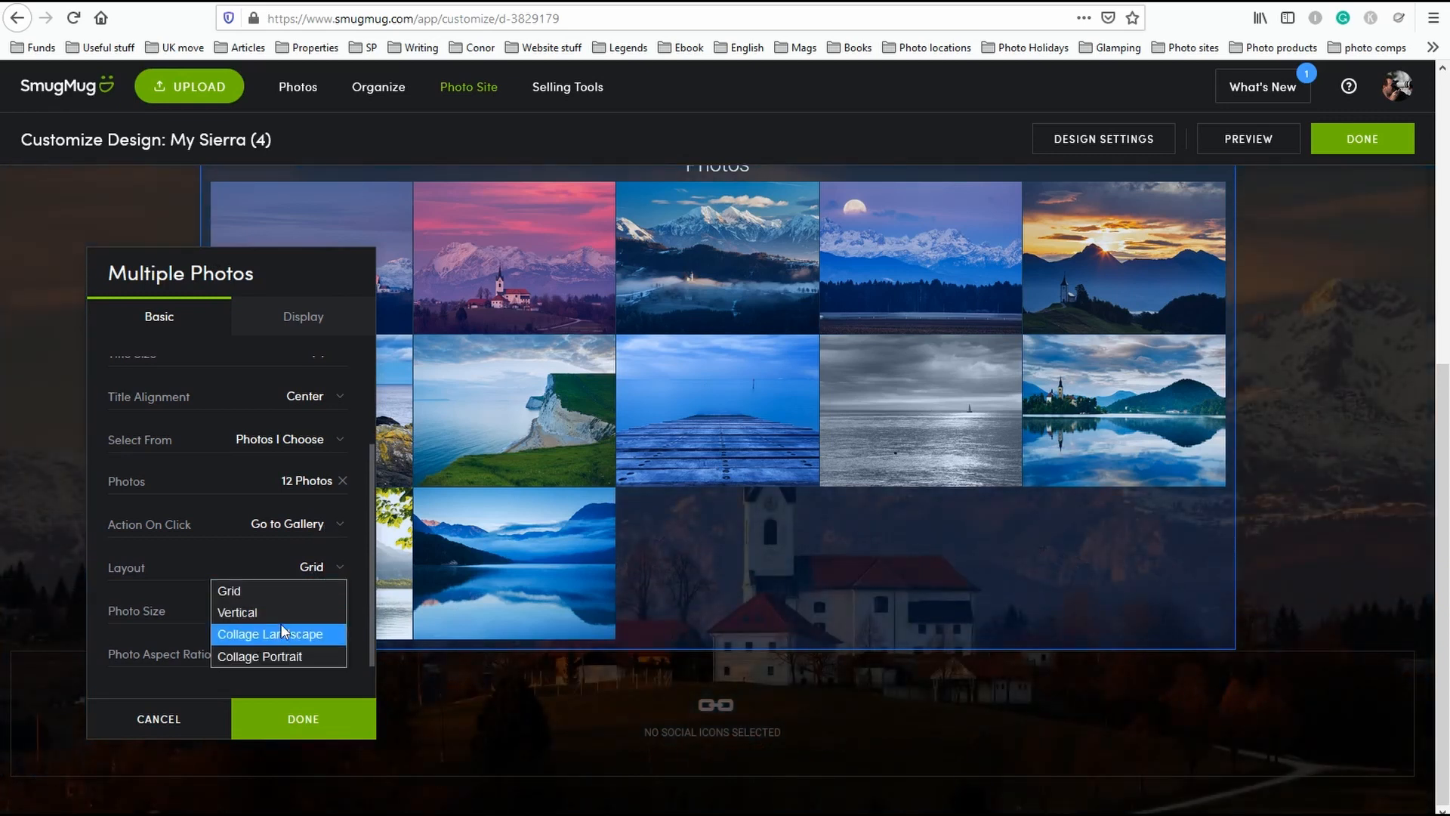
{"action": "left_click", "coordinate": [272, 591]}
Set the Photos block's photo size to Large, apply the settings and check the whole homepage.
{"action": "left_click", "coordinate": [332, 612]}
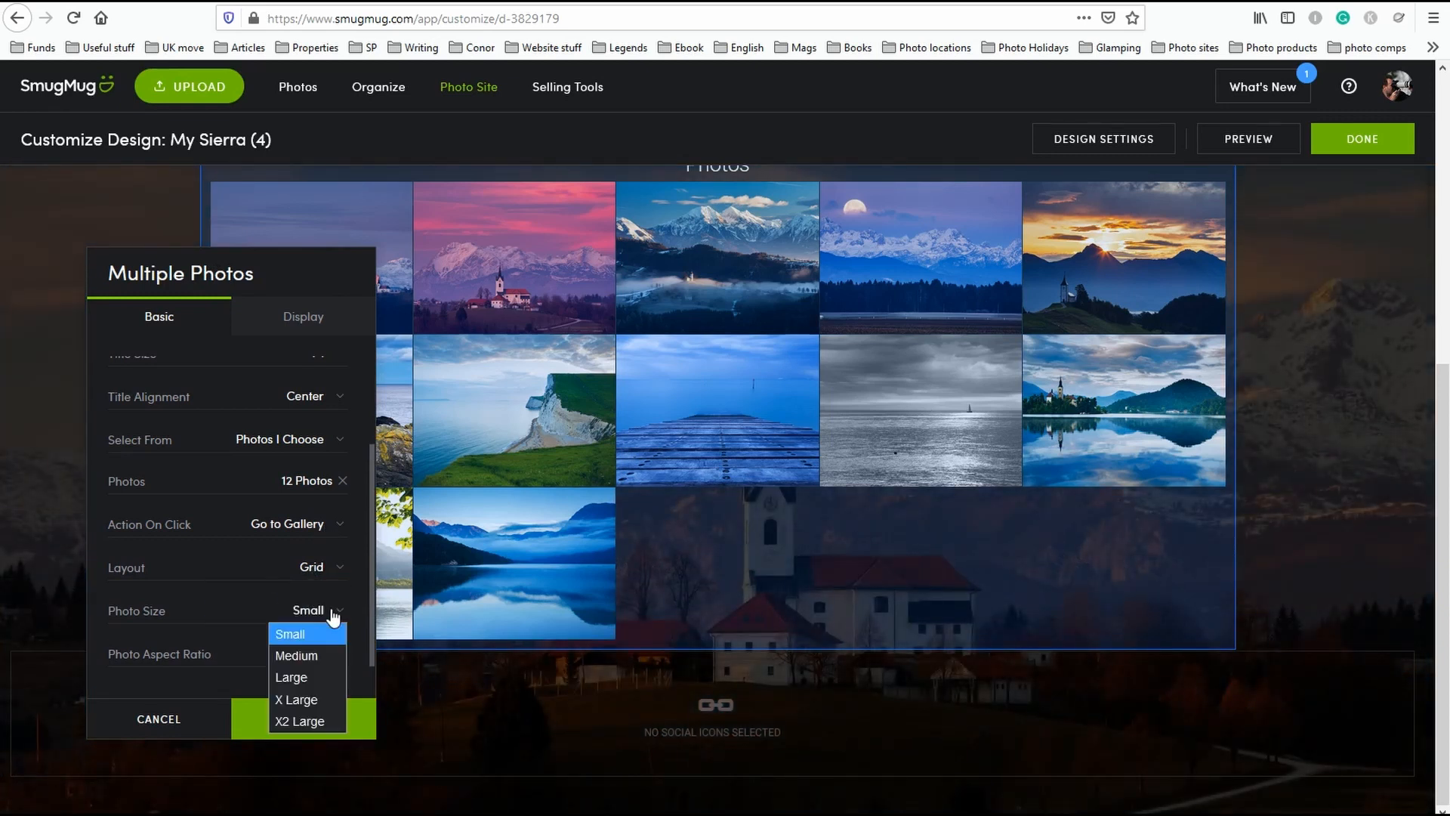
{"action": "left_click", "coordinate": [314, 654]}
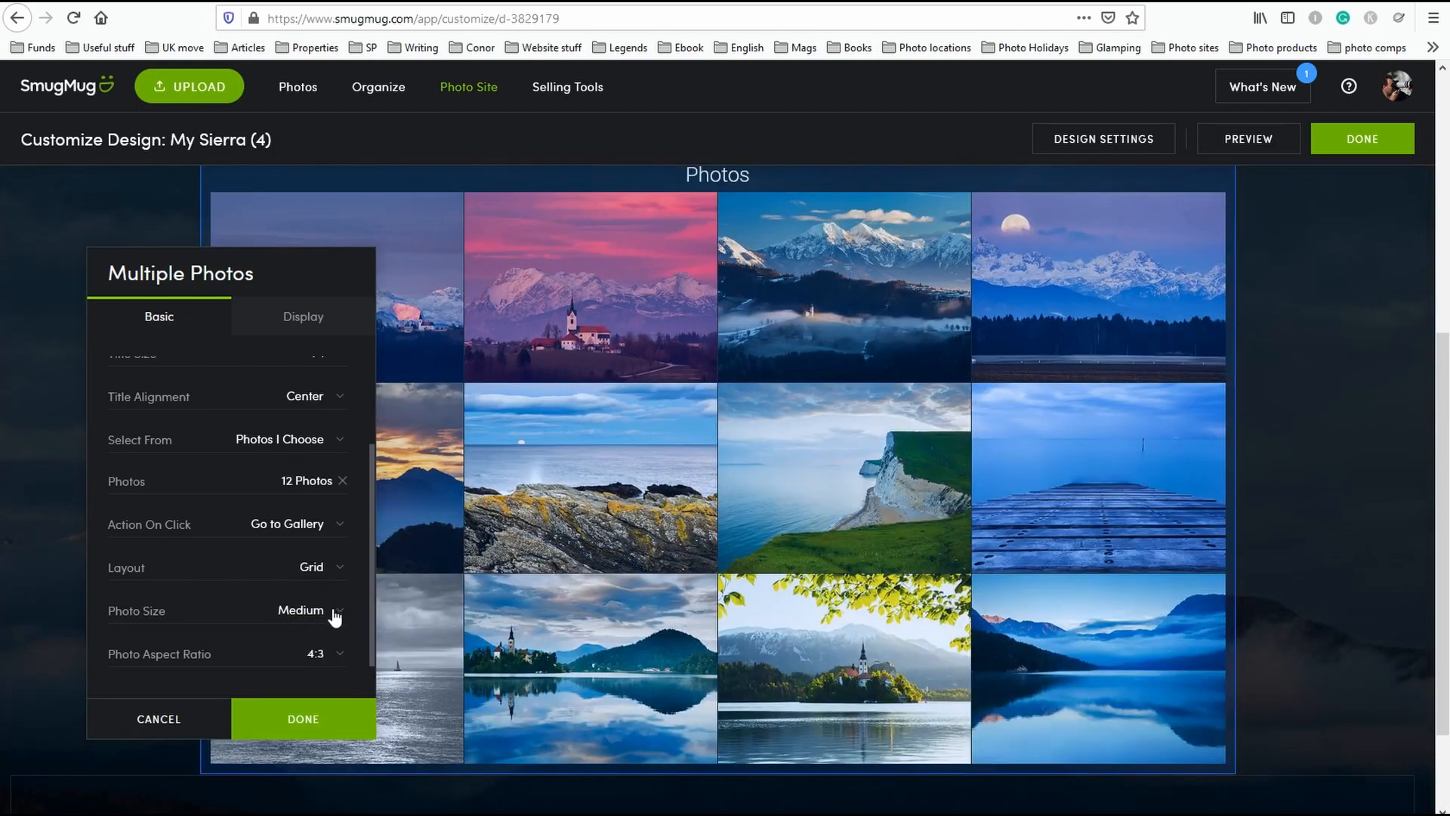
{"action": "left_click", "coordinate": [332, 615]}
{"action": "left_click", "coordinate": [311, 674]}
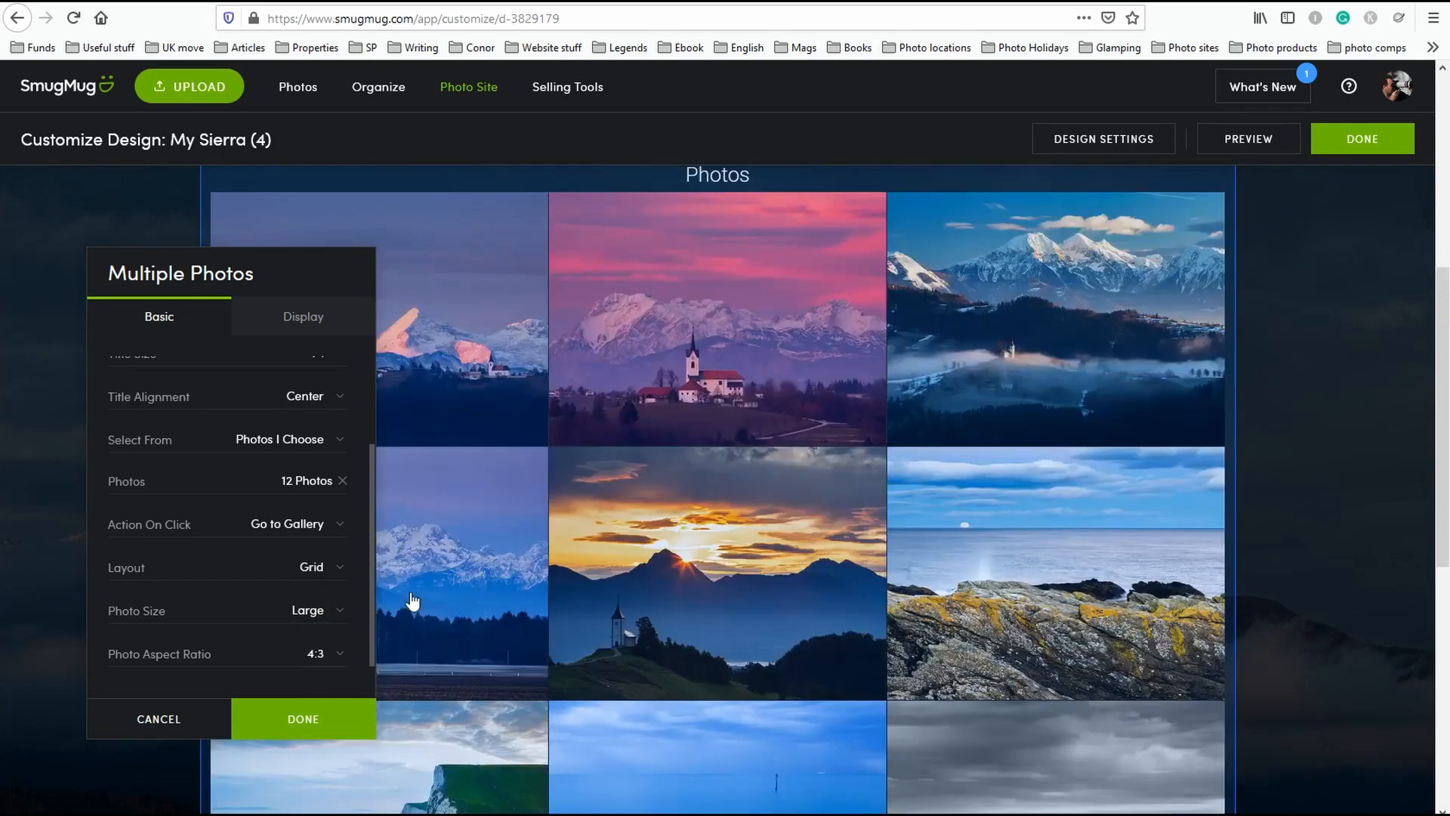
{"action": "left_click", "coordinate": [274, 736]}
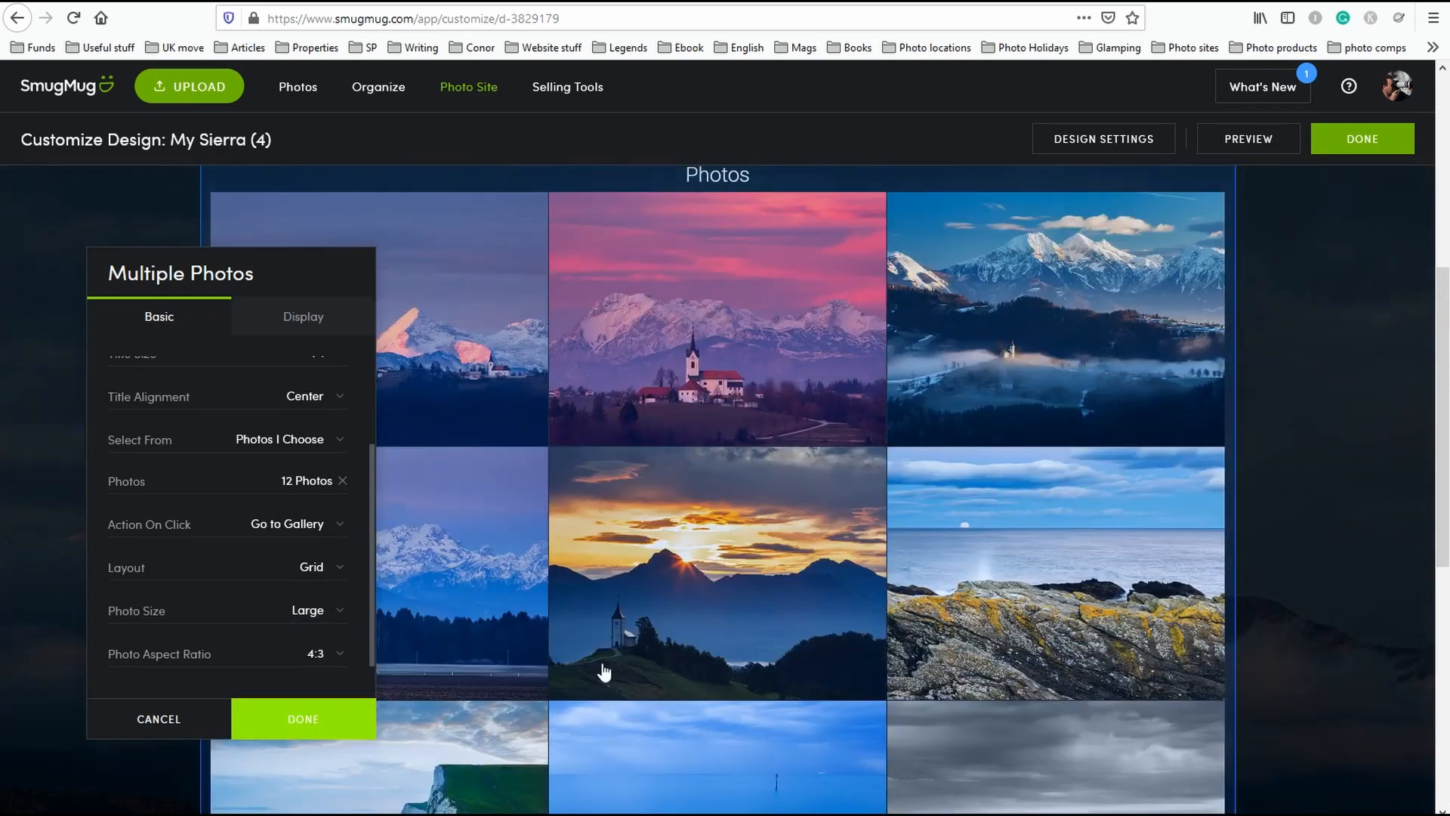
{"action": "scroll", "coordinate": [1256, 488], "scroll_direction": "down", "scroll_amount": 7}
{"action": "scroll", "coordinate": [1351, 499], "scroll_direction": "up", "scroll_amount": 6}
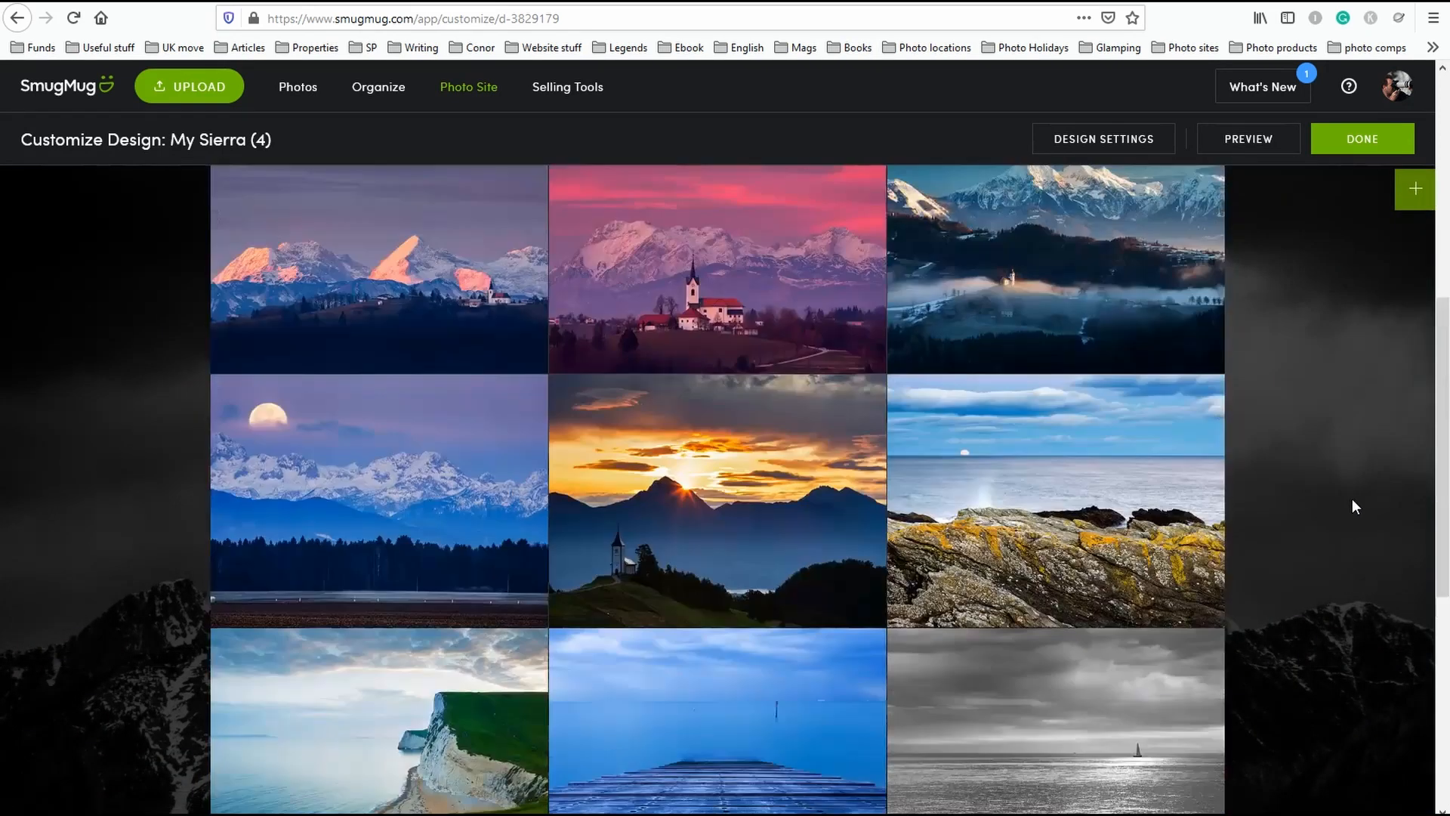
{"action": "scroll", "coordinate": [1358, 493], "scroll_direction": "up", "scroll_amount": 2}
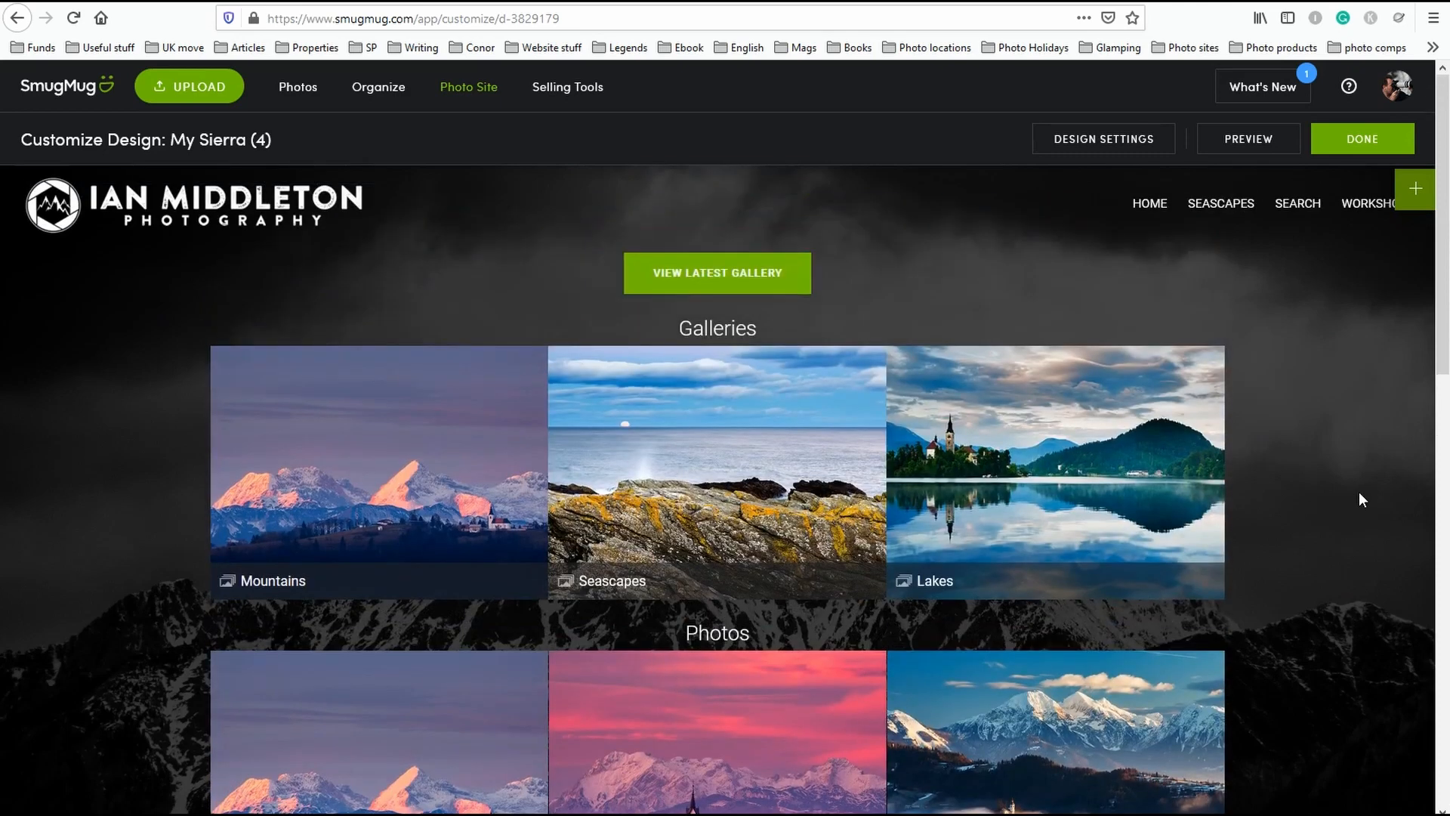
{"action": "scroll", "coordinate": [1359, 495], "scroll_direction": "down", "scroll_amount": 8}
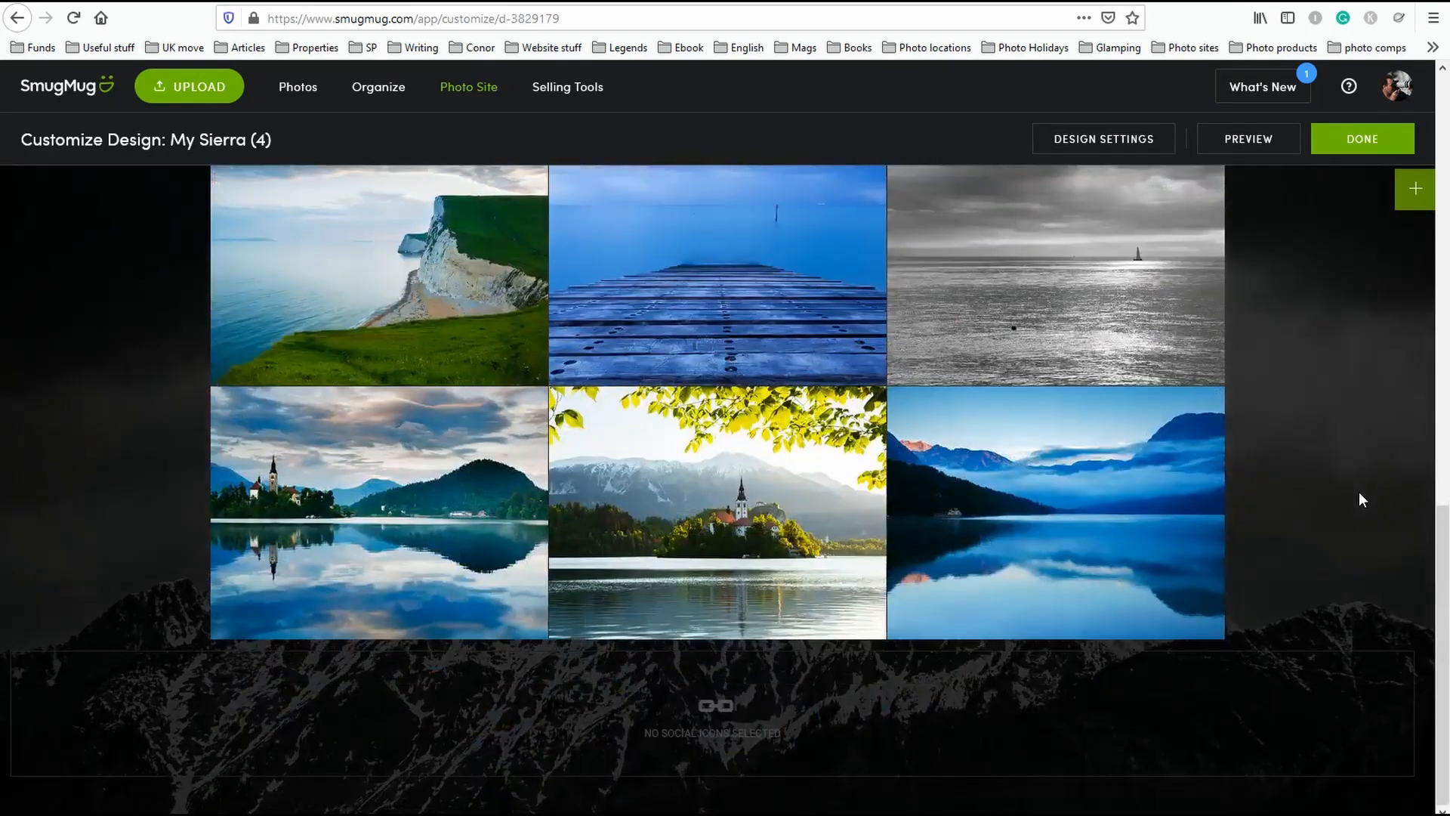
{"action": "scroll", "coordinate": [1359, 495], "scroll_direction": "up", "scroll_amount": 8}
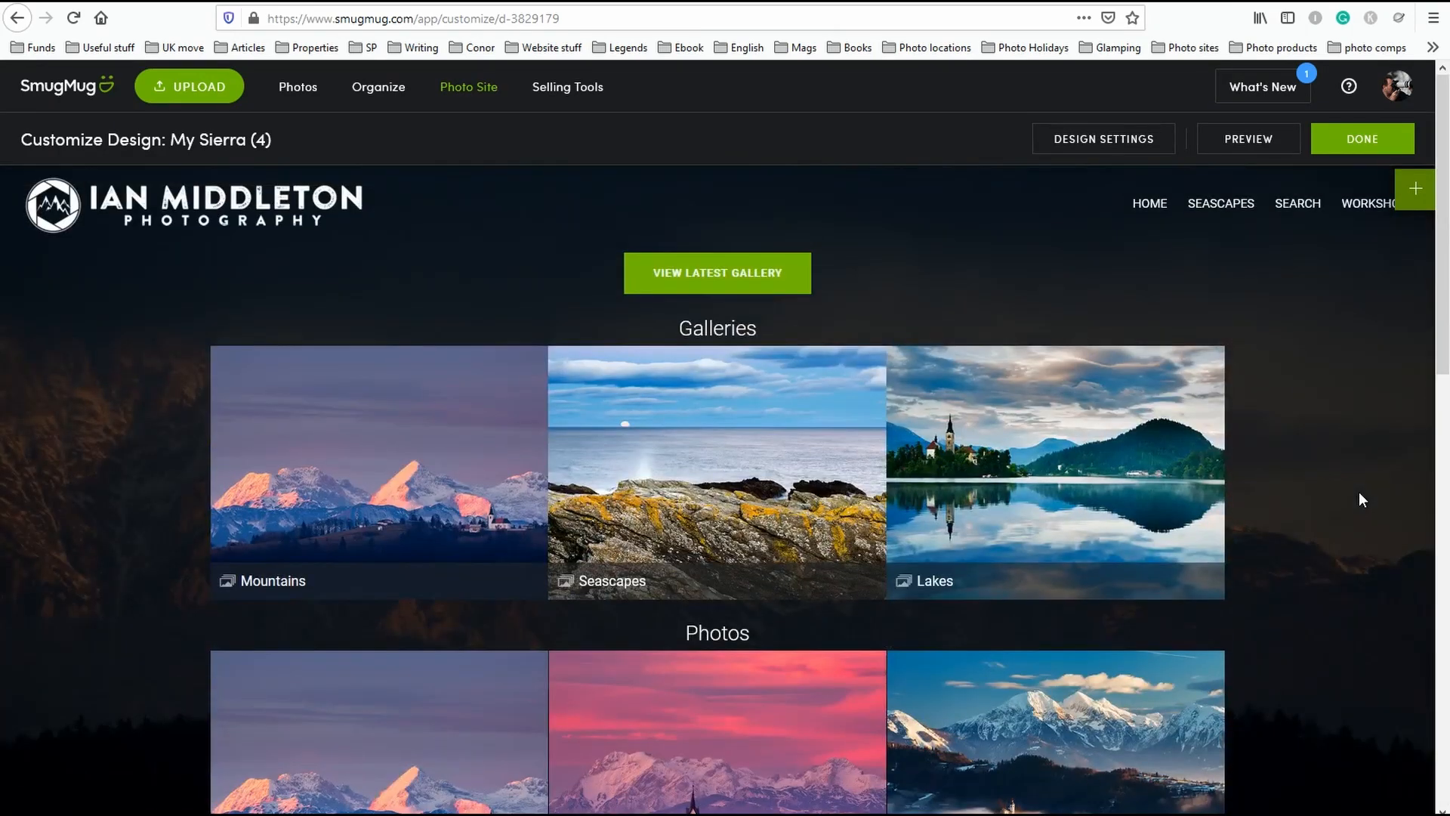
Examine the content blocks offered in the Social category and the list of blocks already on the homepage.
{"action": "left_click", "coordinate": [1416, 188]}
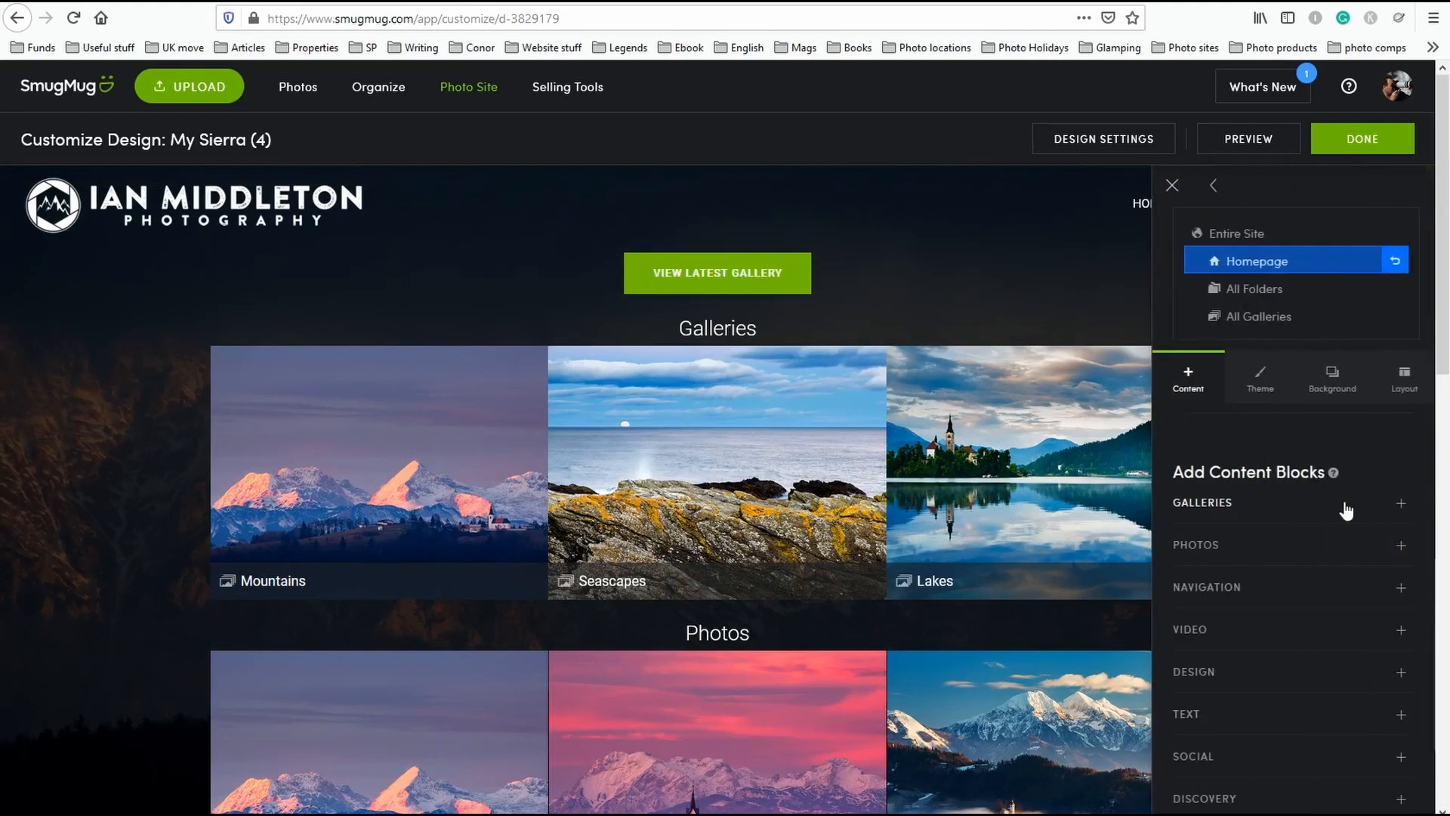
{"action": "scroll", "coordinate": [894, 496], "scroll_direction": "down", "scroll_amount": 2}
{"action": "scroll", "coordinate": [1284, 496], "scroll_direction": "down", "scroll_amount": 2}
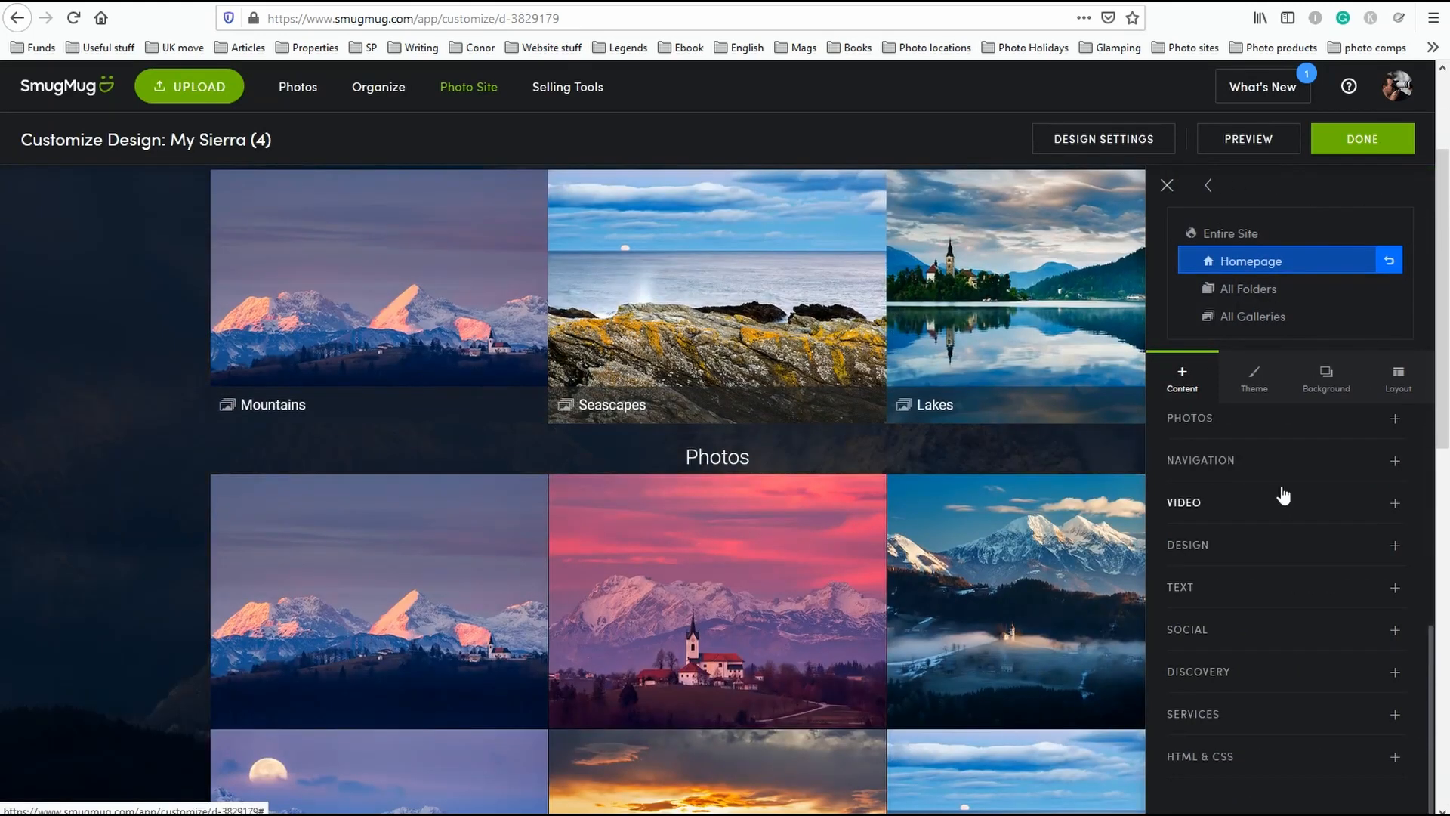
{"action": "left_click", "coordinate": [1394, 632]}
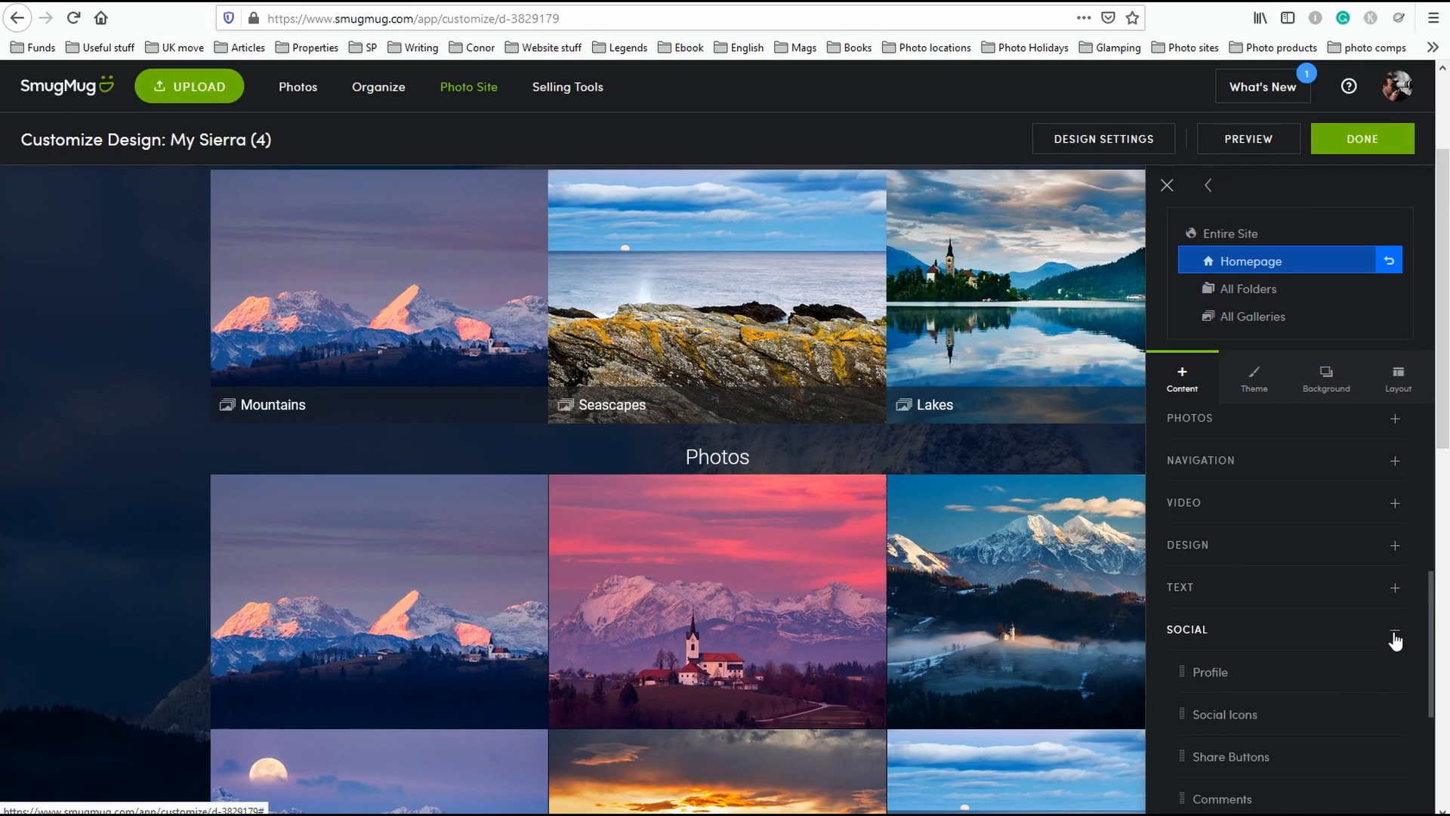
{"action": "left_click", "coordinate": [1394, 635]}
{"action": "left_click", "coordinate": [1394, 634]}
{"action": "scroll", "coordinate": [1366, 642], "scroll_direction": "down", "scroll_amount": 1}
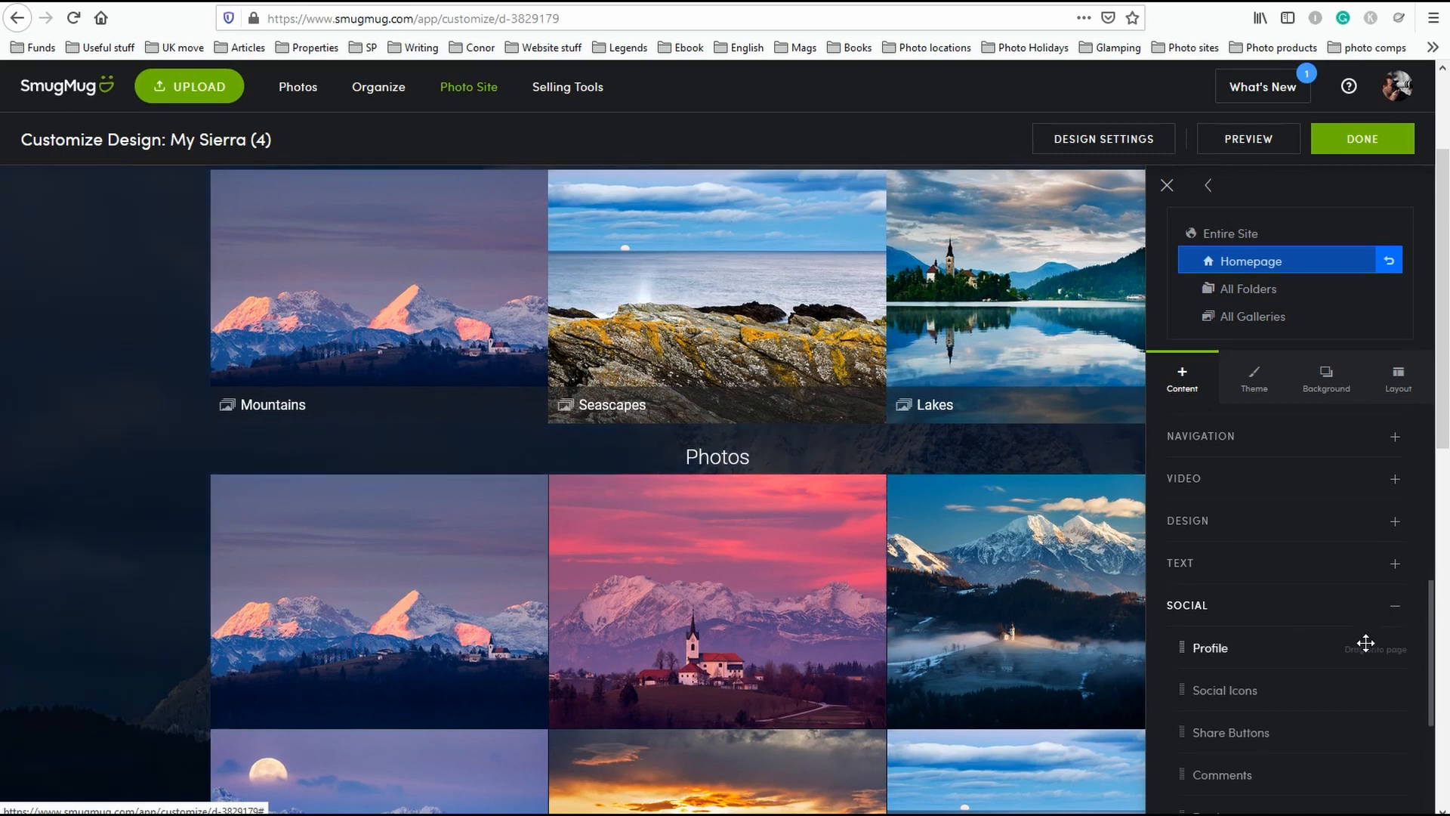
{"action": "scroll", "coordinate": [1366, 643], "scroll_direction": "down", "scroll_amount": 2}
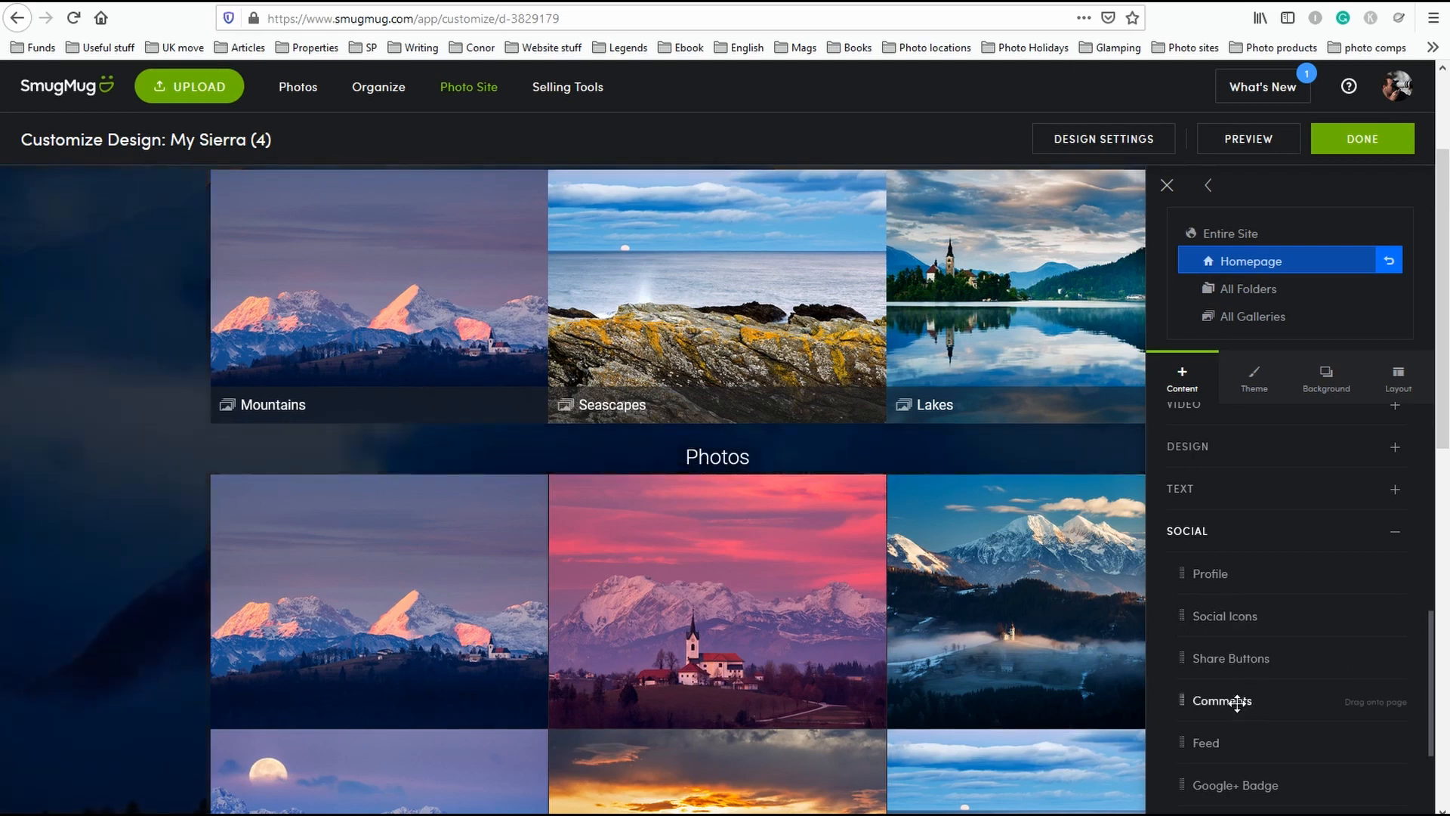
{"action": "scroll", "coordinate": [1239, 702], "scroll_direction": "down", "scroll_amount": 2}
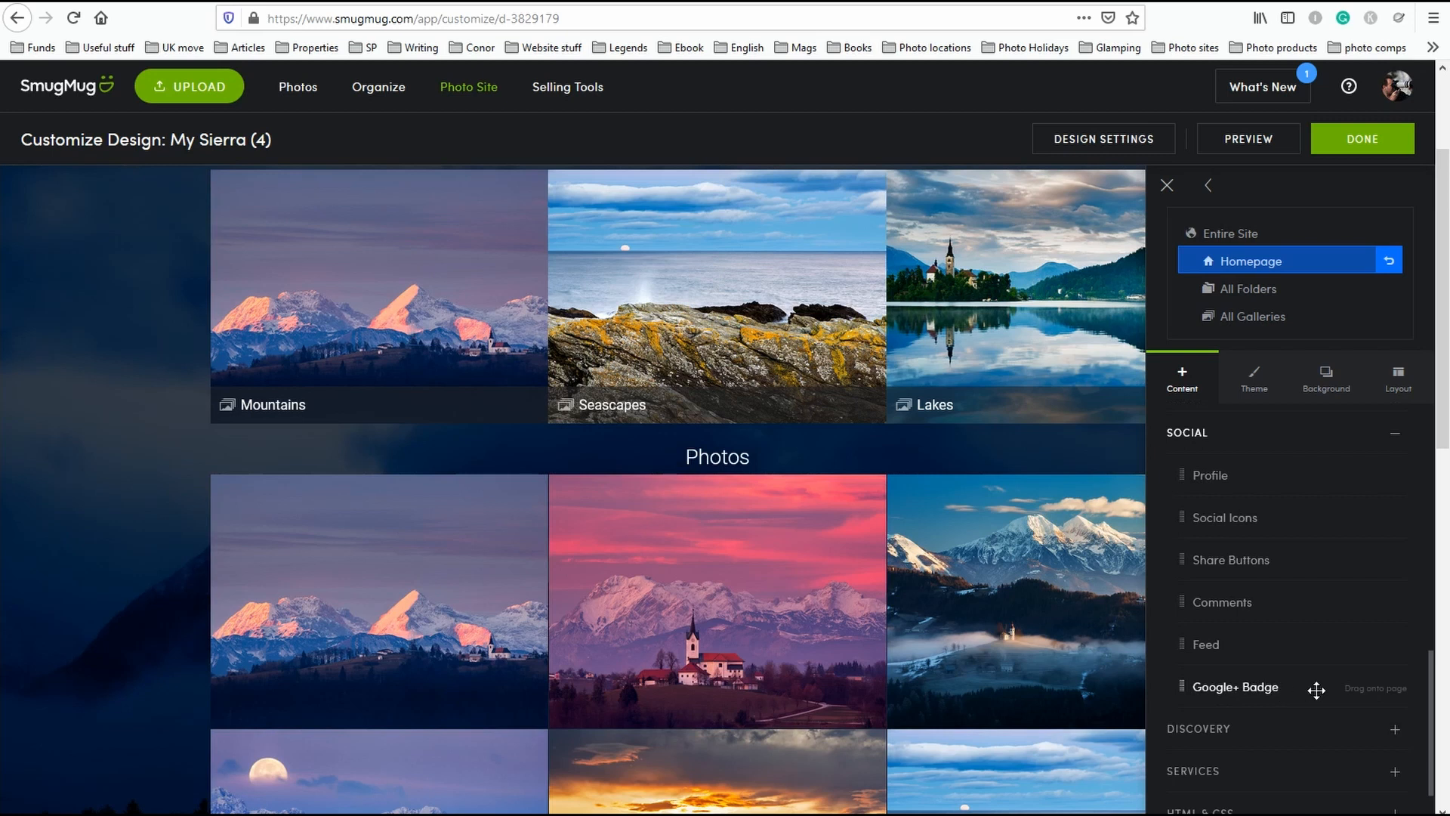
{"action": "scroll", "coordinate": [1296, 696], "scroll_direction": "up", "scroll_amount": 4}
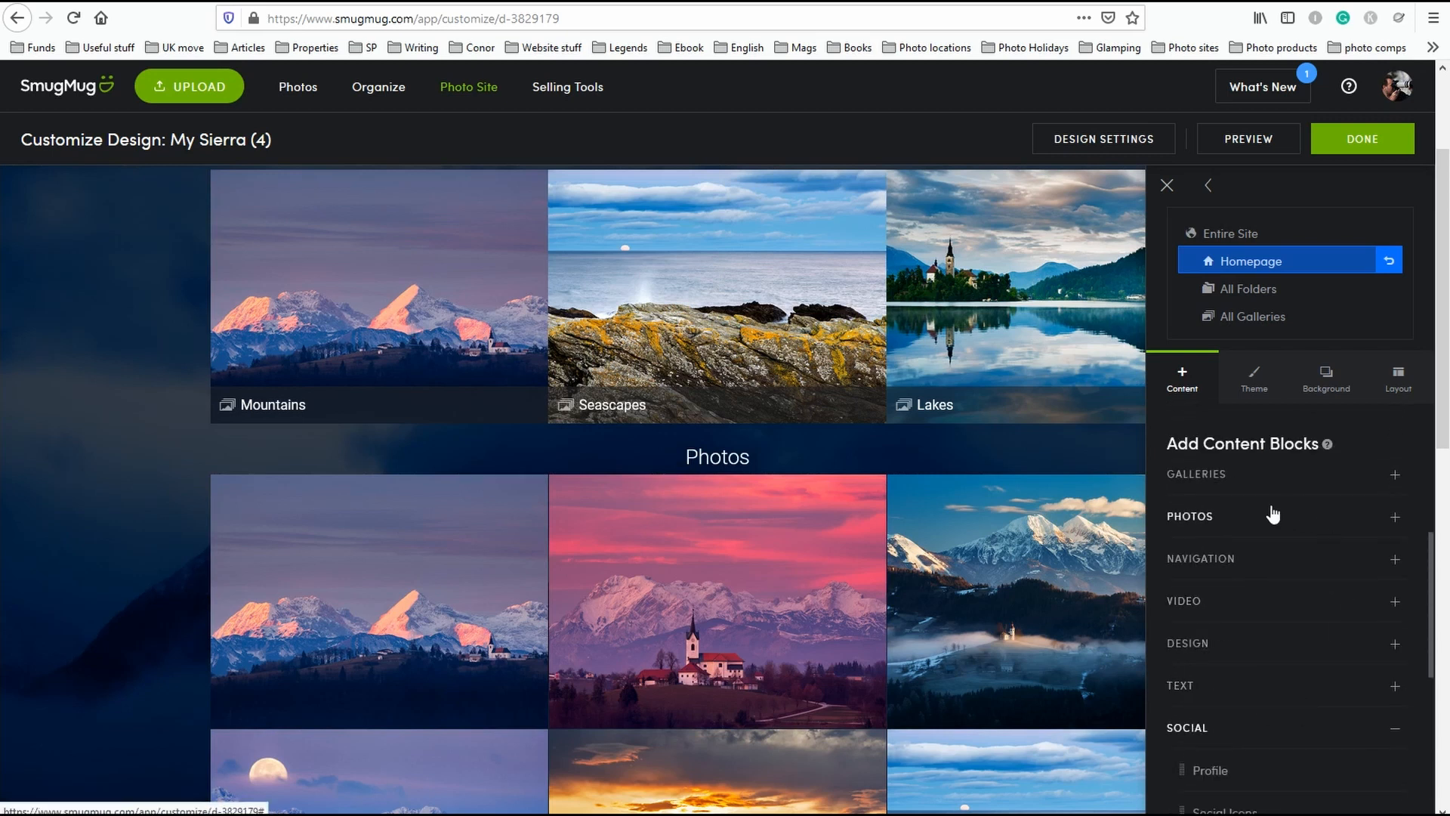
{"action": "scroll", "coordinate": [1271, 512], "scroll_direction": "up", "scroll_amount": 5}
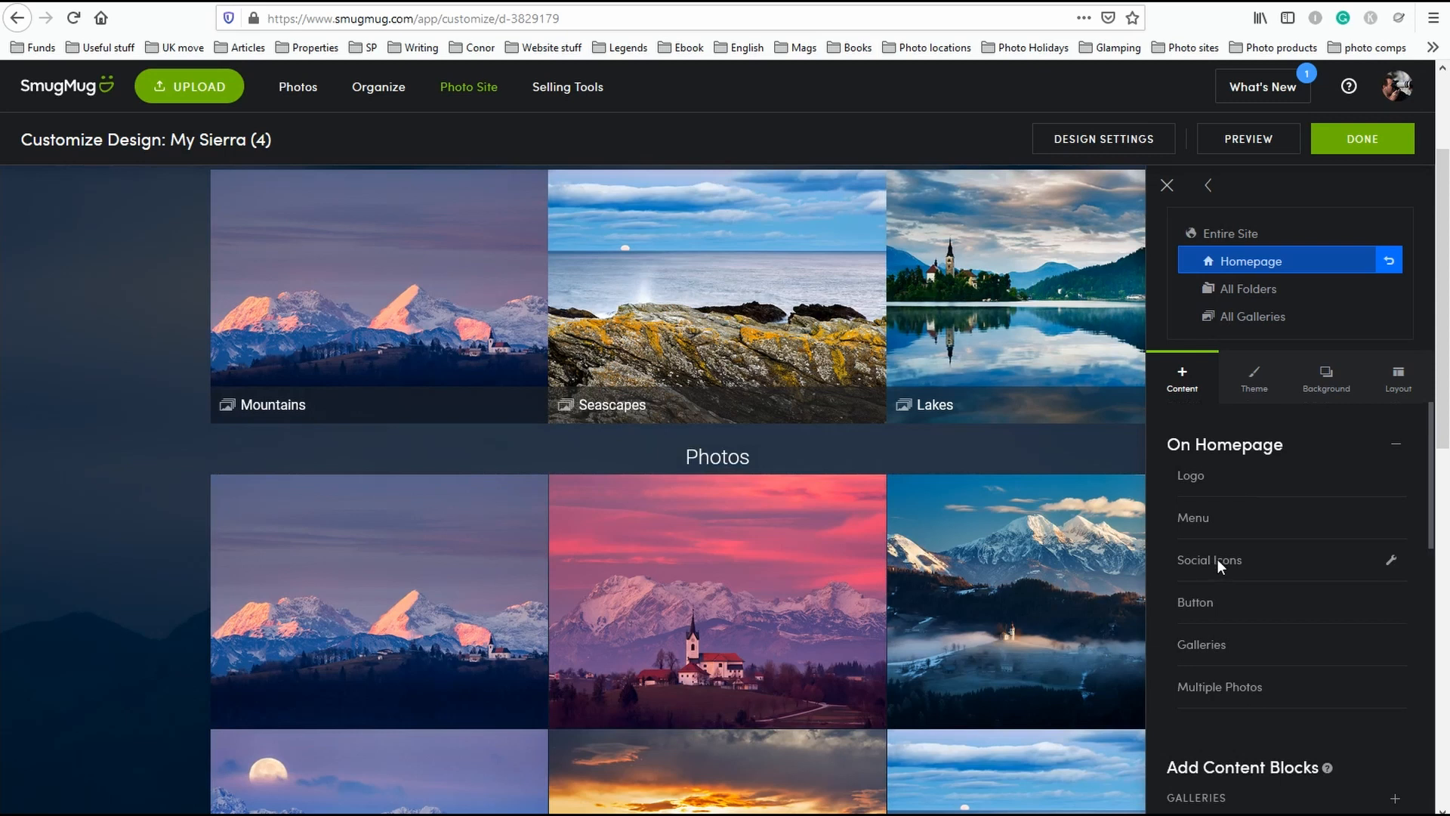
Open the homepage's Social Icons block settings, move the dialog clear of the block and enter the title "Visit me of social media".
{"action": "scroll", "coordinate": [849, 701], "scroll_direction": "down", "scroll_amount": 5}
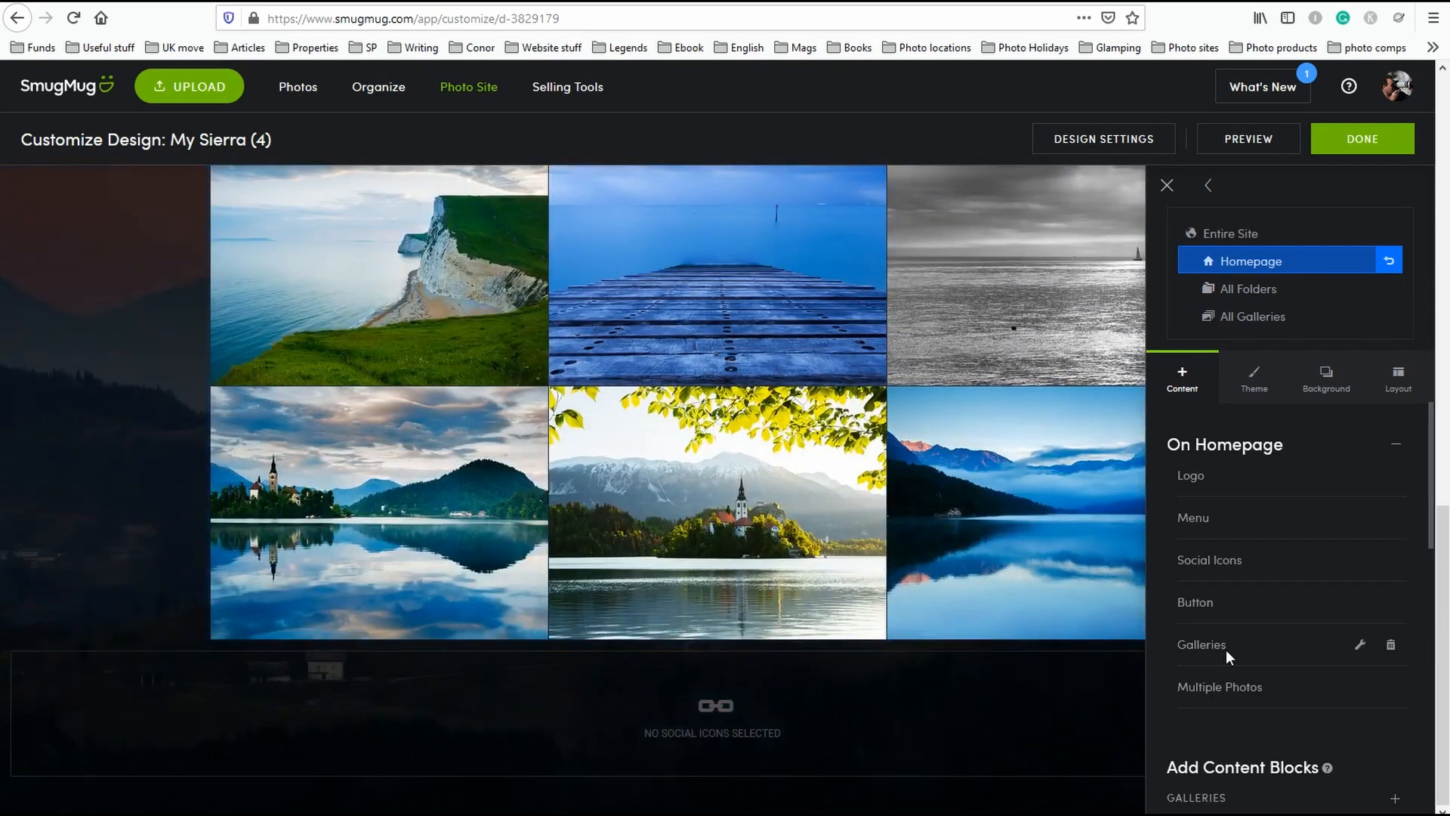
{"action": "left_click", "coordinate": [257, 672]}
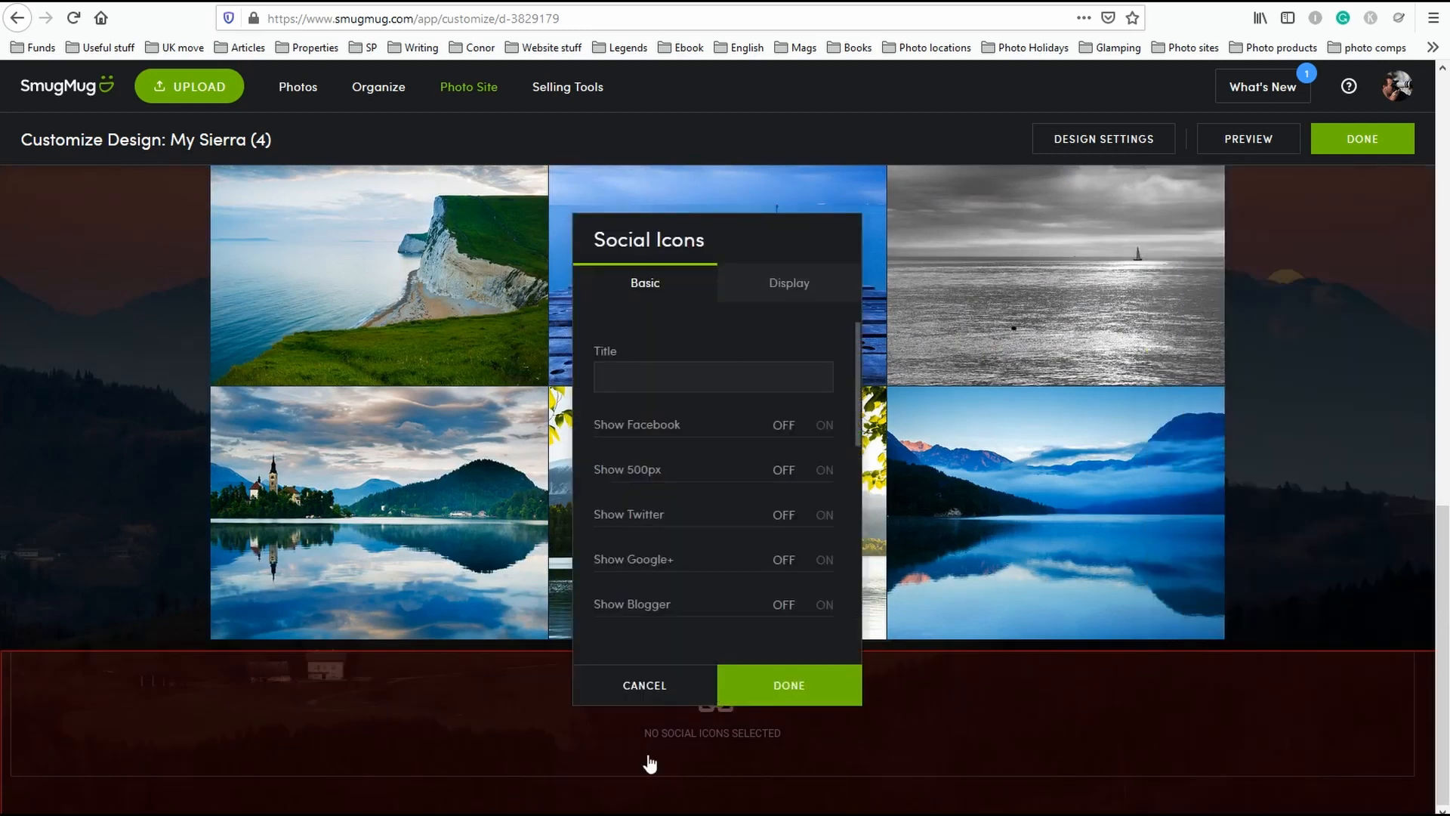
{"action": "left_click_drag", "start_coordinate": [742, 243], "coordinate": [842, 170]}
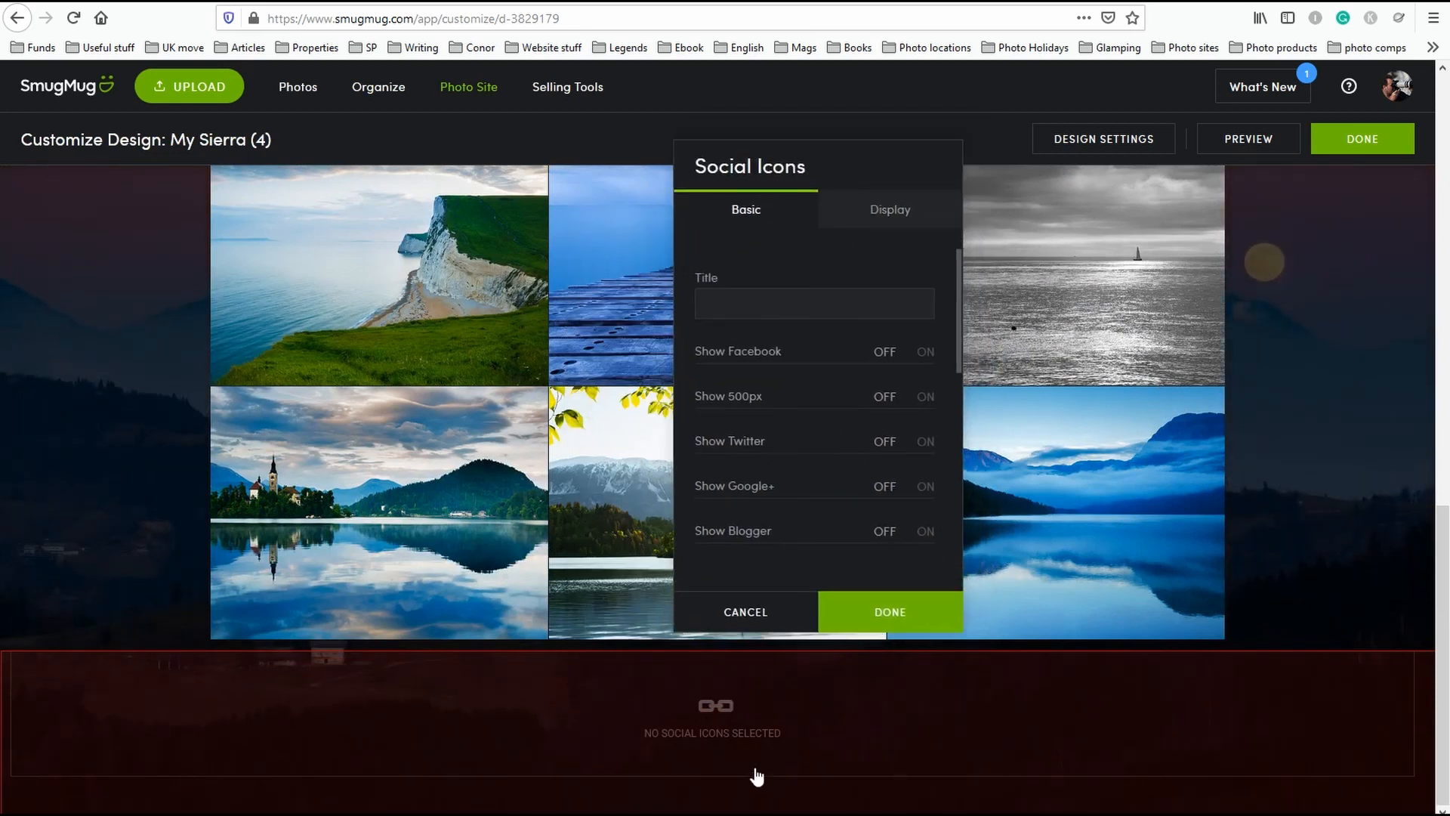
{"action": "left_click", "coordinate": [756, 301]}
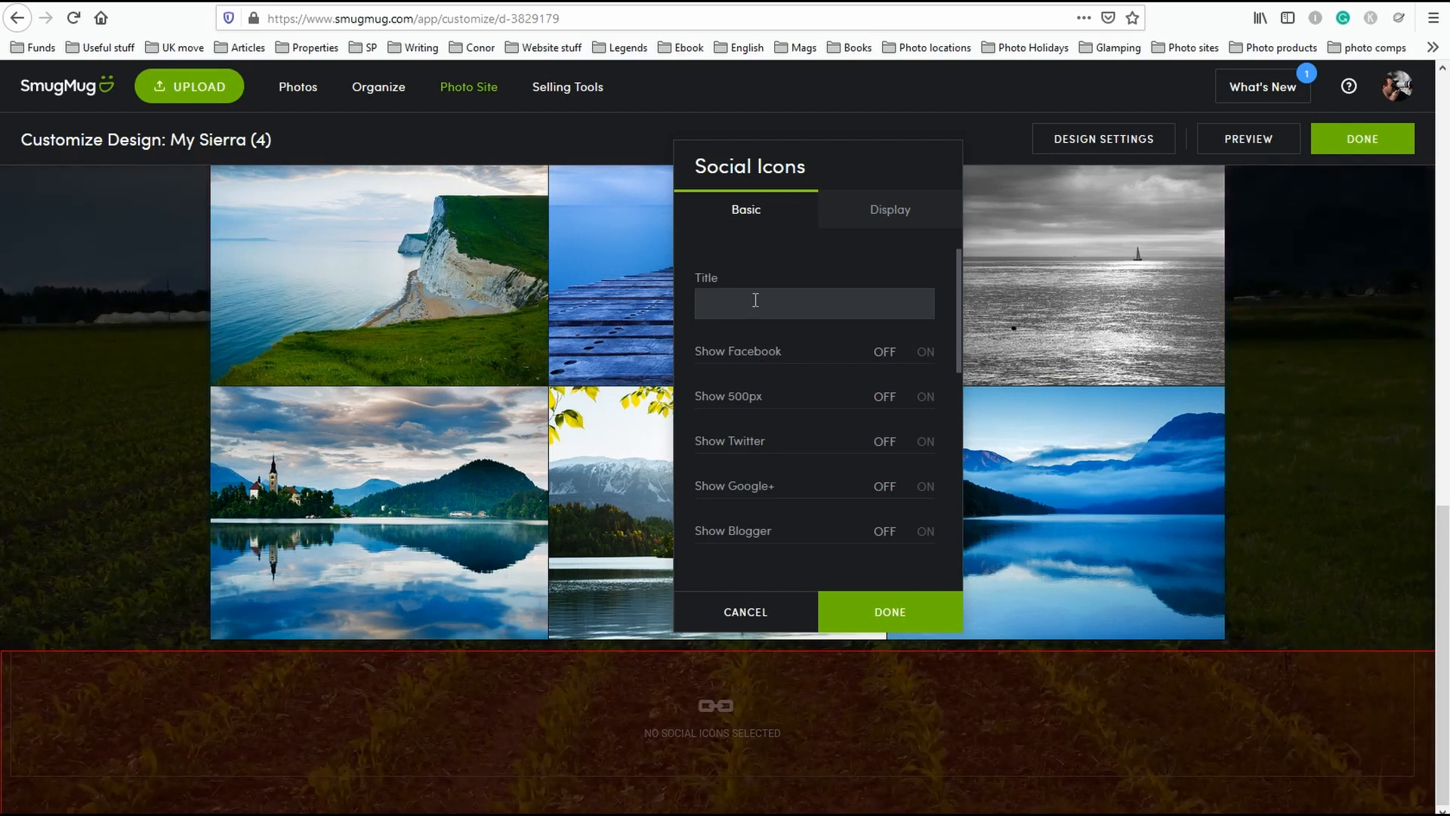
{"action": "type", "text": "V"}
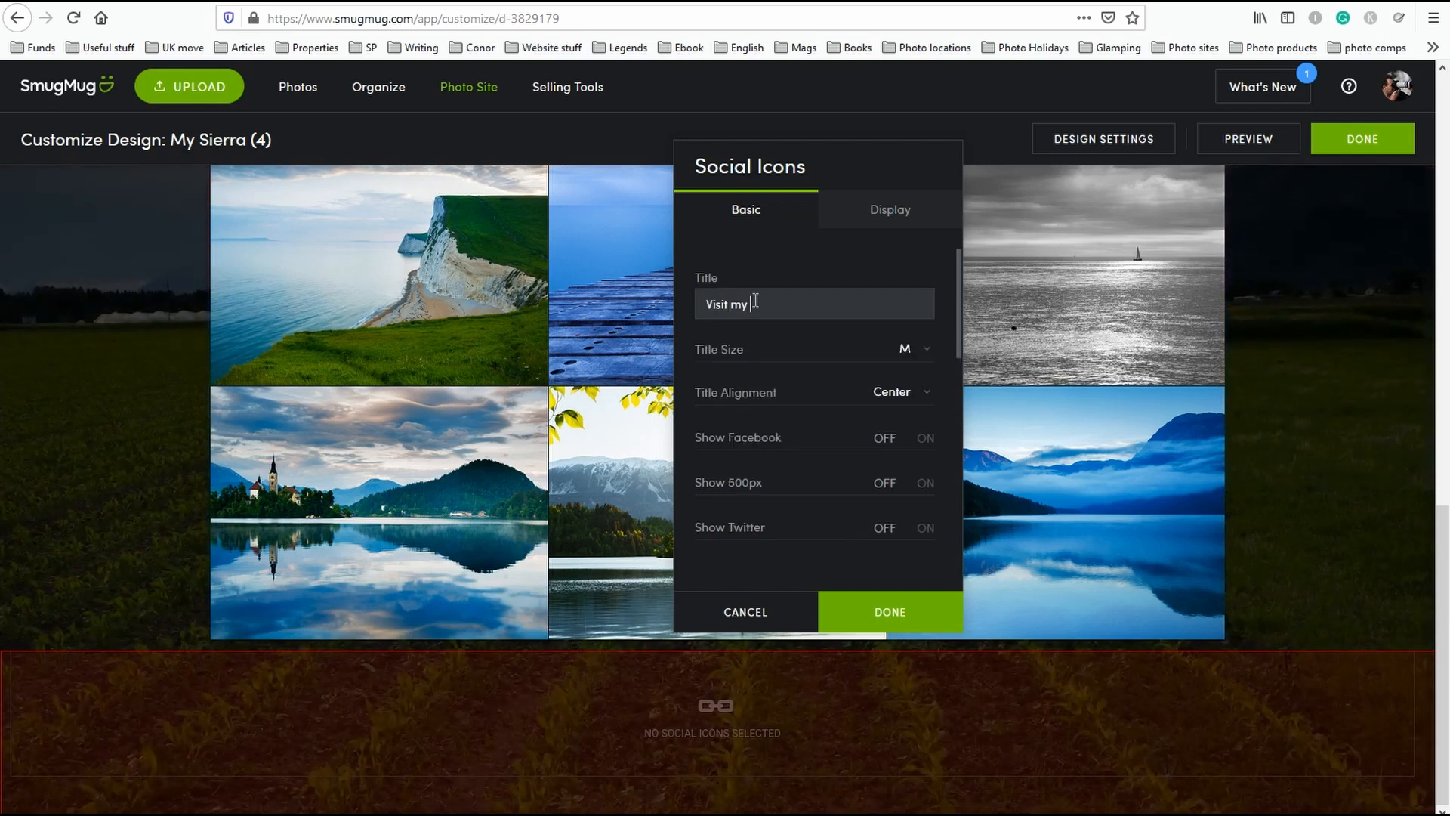
{"action": "type", "text": "isit me on s"}
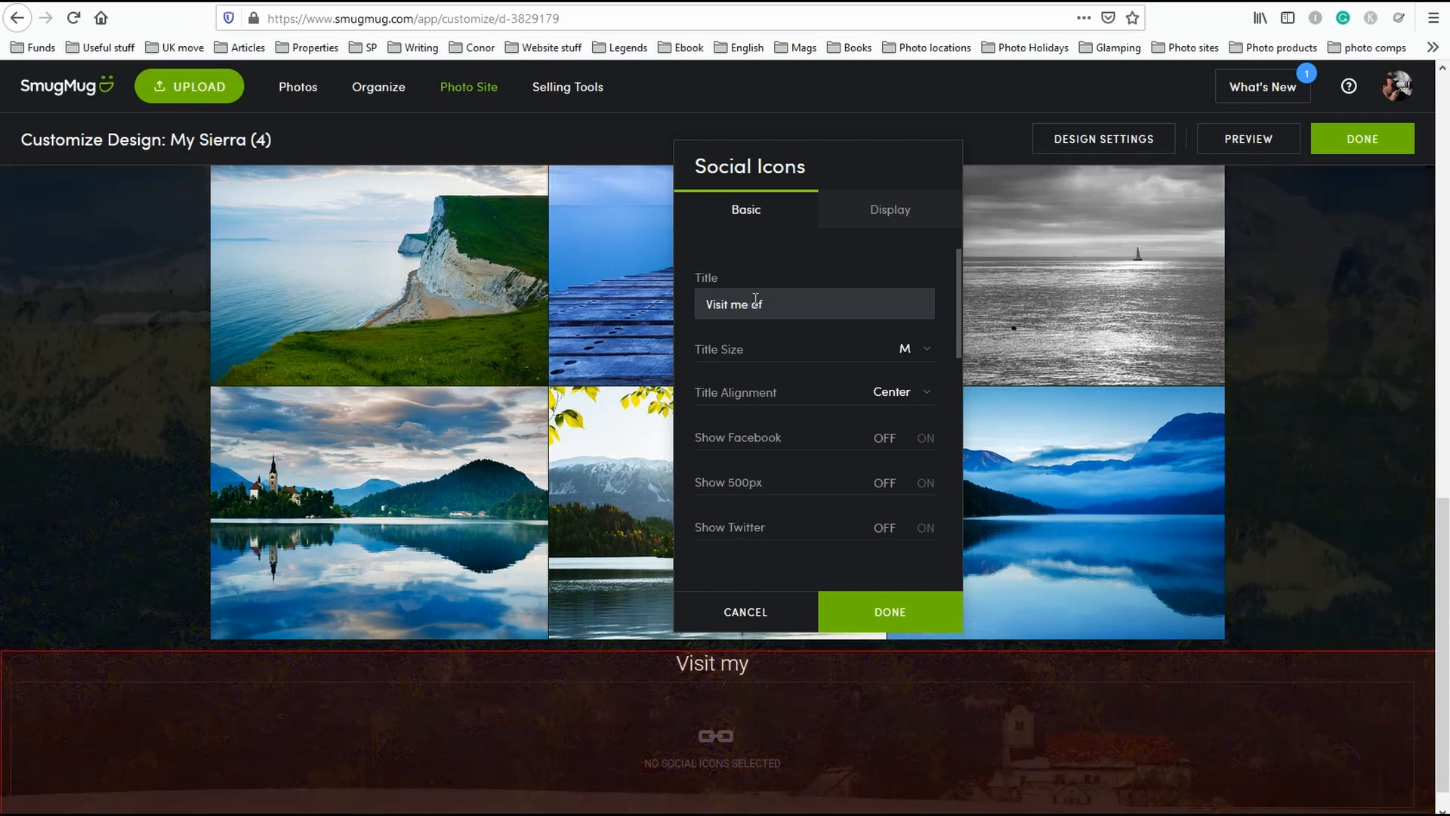
{"action": "type", "text": "ocial media"}
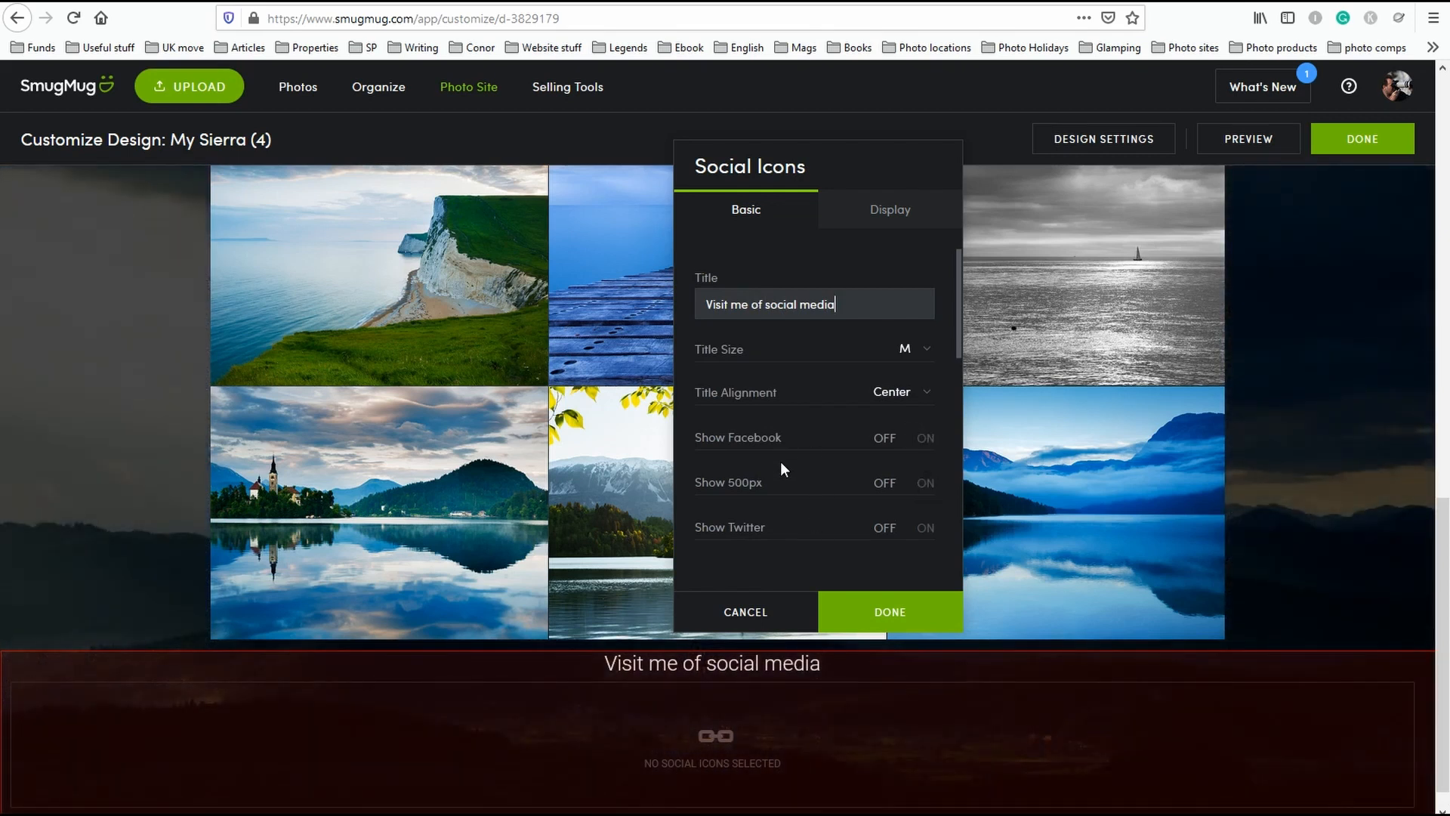
Look through the social networks offered for the block and turn on Show Facebook.
{"action": "scroll", "coordinate": [782, 467], "scroll_direction": "down", "scroll_amount": 5}
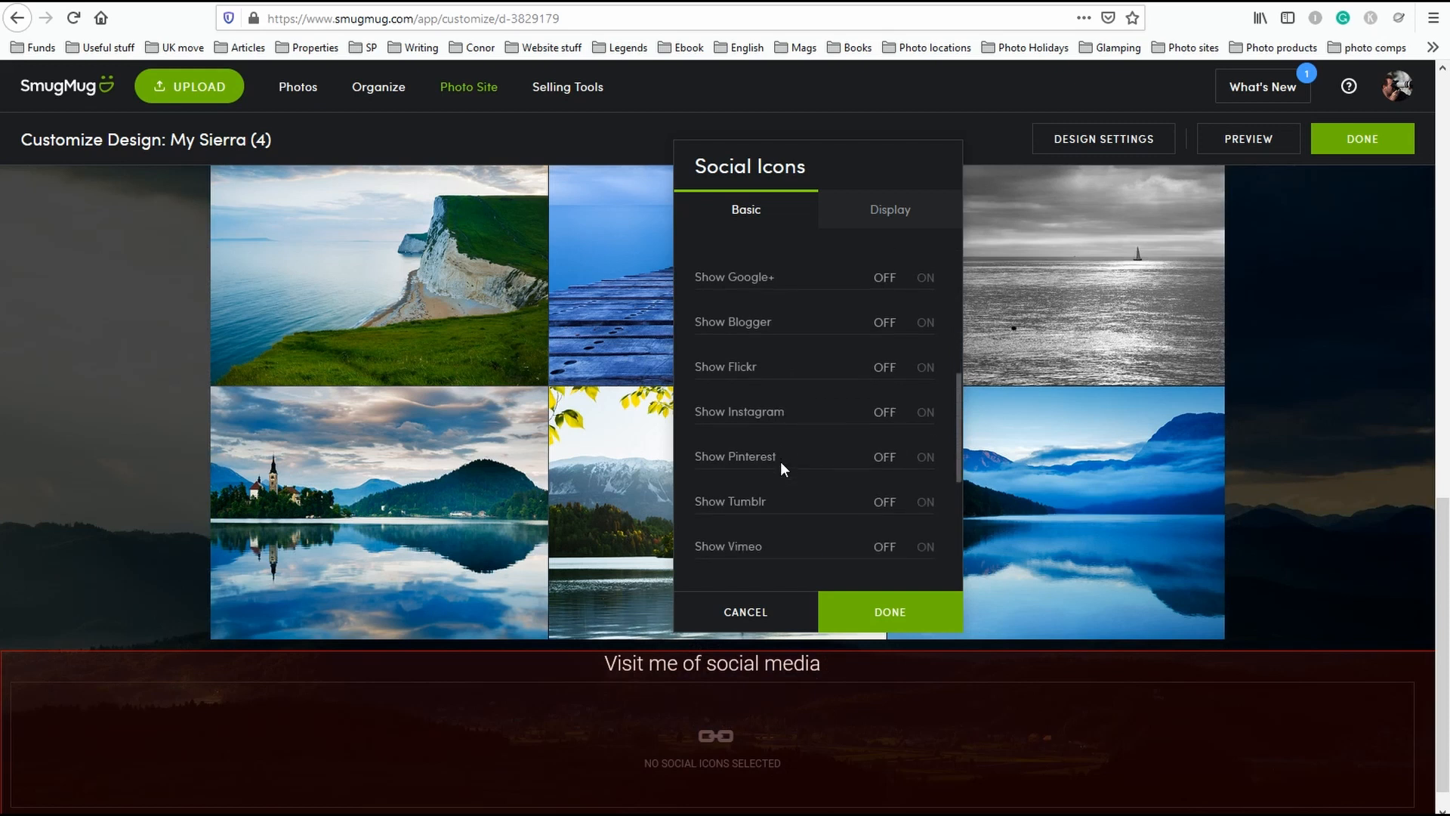
{"action": "scroll", "coordinate": [782, 466], "scroll_direction": "down", "scroll_amount": 4}
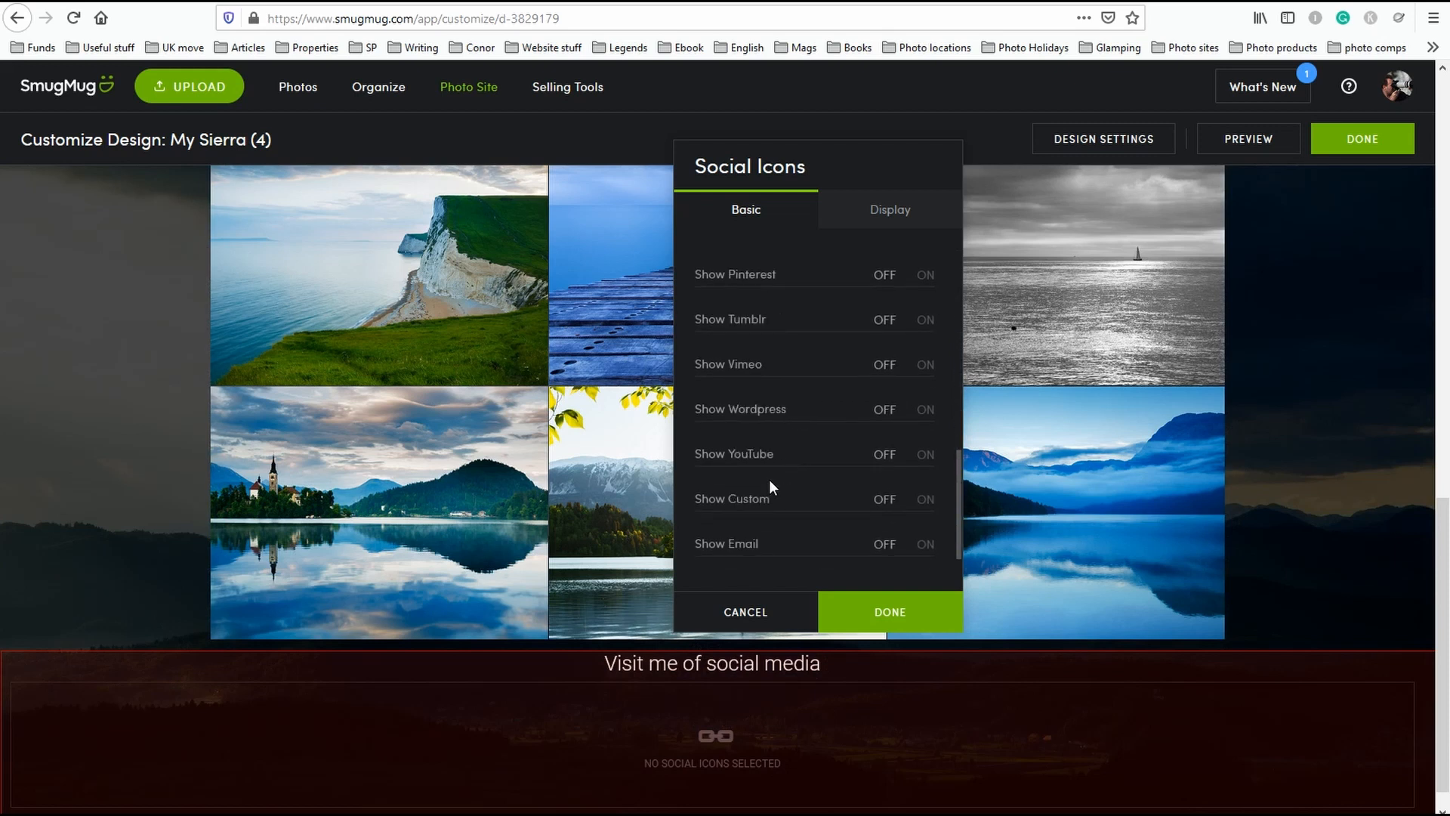
{"action": "scroll", "coordinate": [768, 479], "scroll_direction": "up", "scroll_amount": 6}
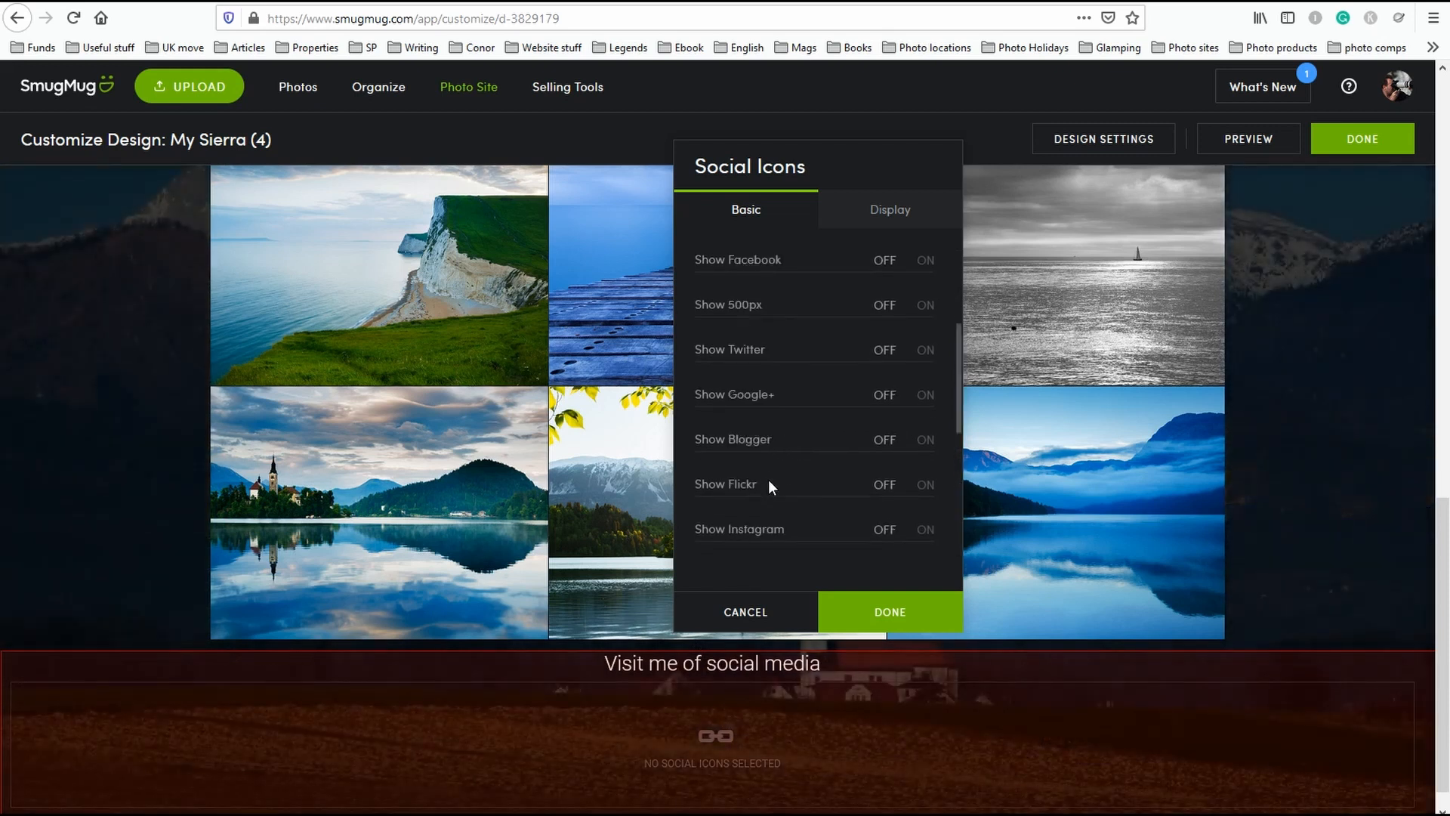
{"action": "scroll", "coordinate": [768, 479], "scroll_direction": "up", "scroll_amount": 2}
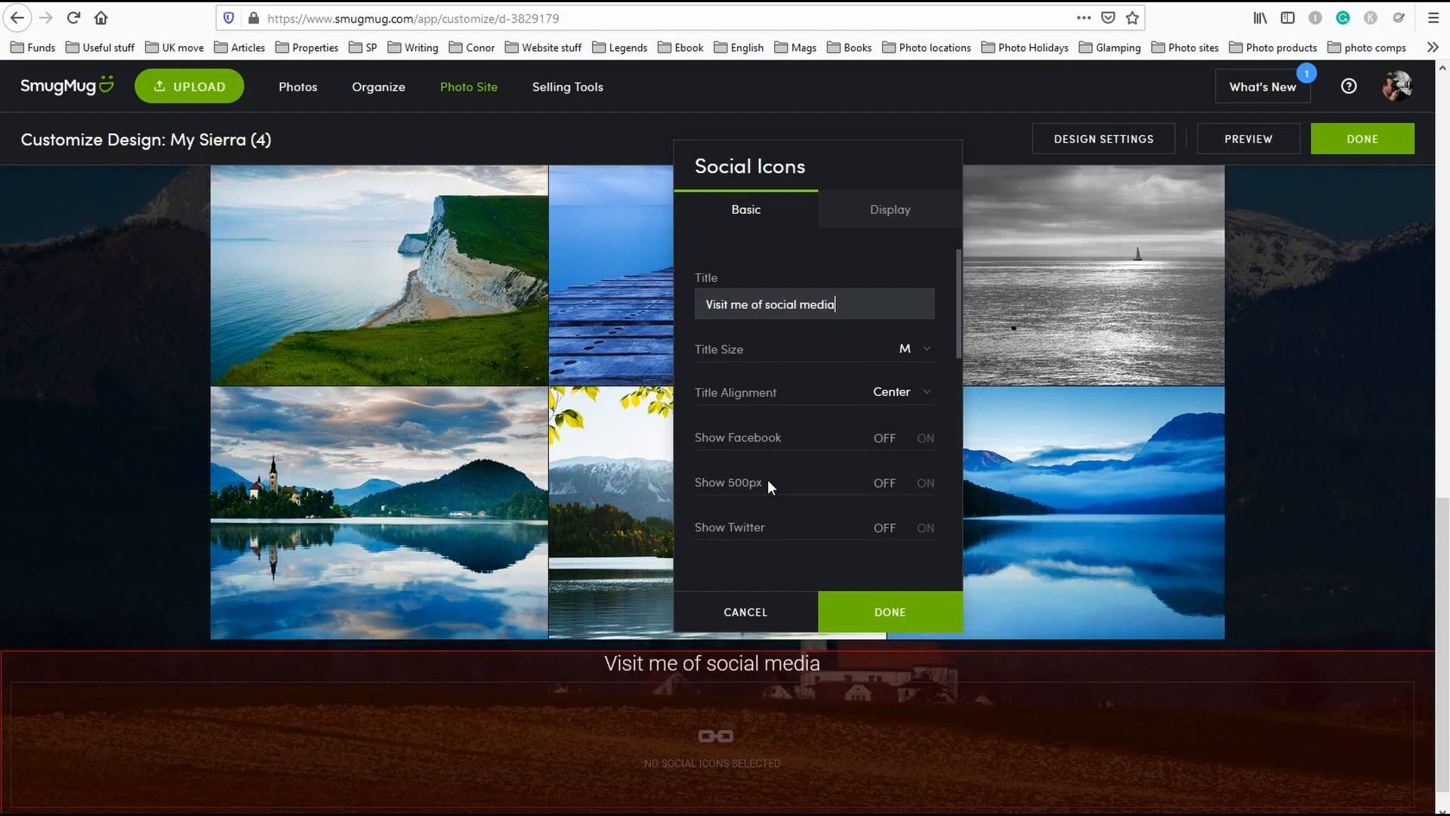
{"action": "left_click", "coordinate": [925, 444]}
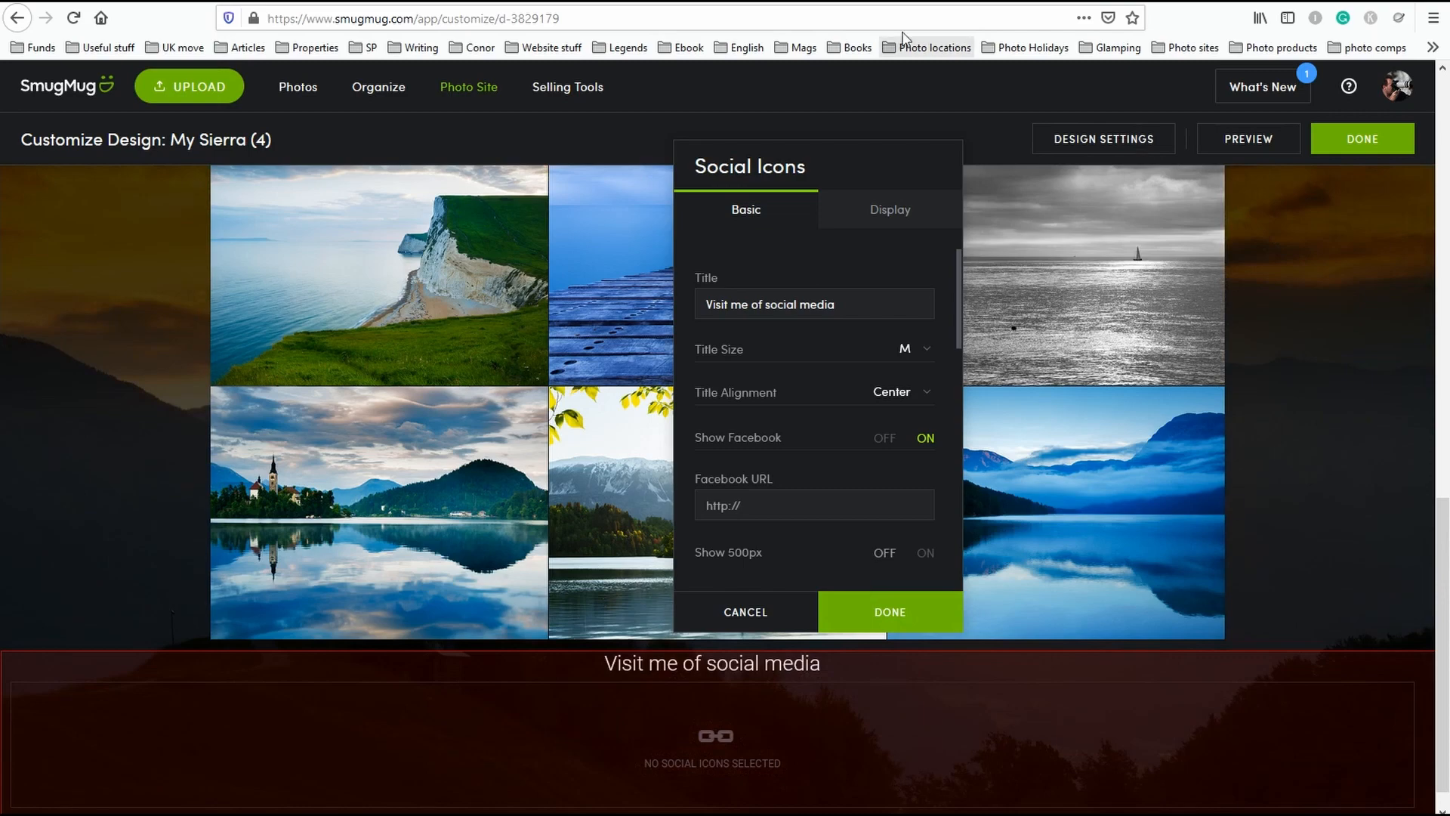
Open the photographer's Facebook photography page in a new browser tab and copy its web address.
{"action": "key", "text": "ctrl+t"}
{"action": "left_click", "coordinate": [562, 28]}
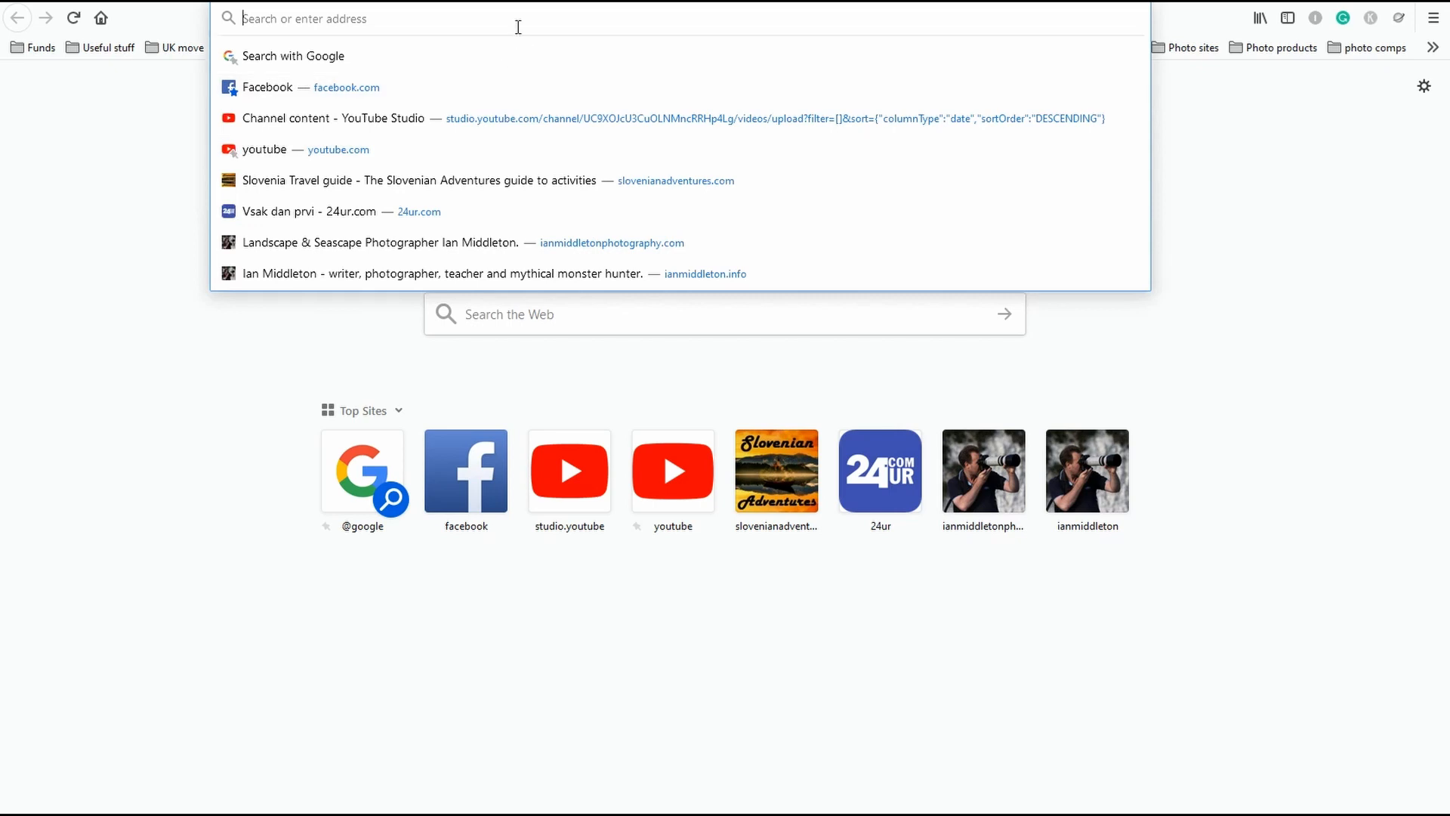
{"action": "type", "text": "facebook.com/"}
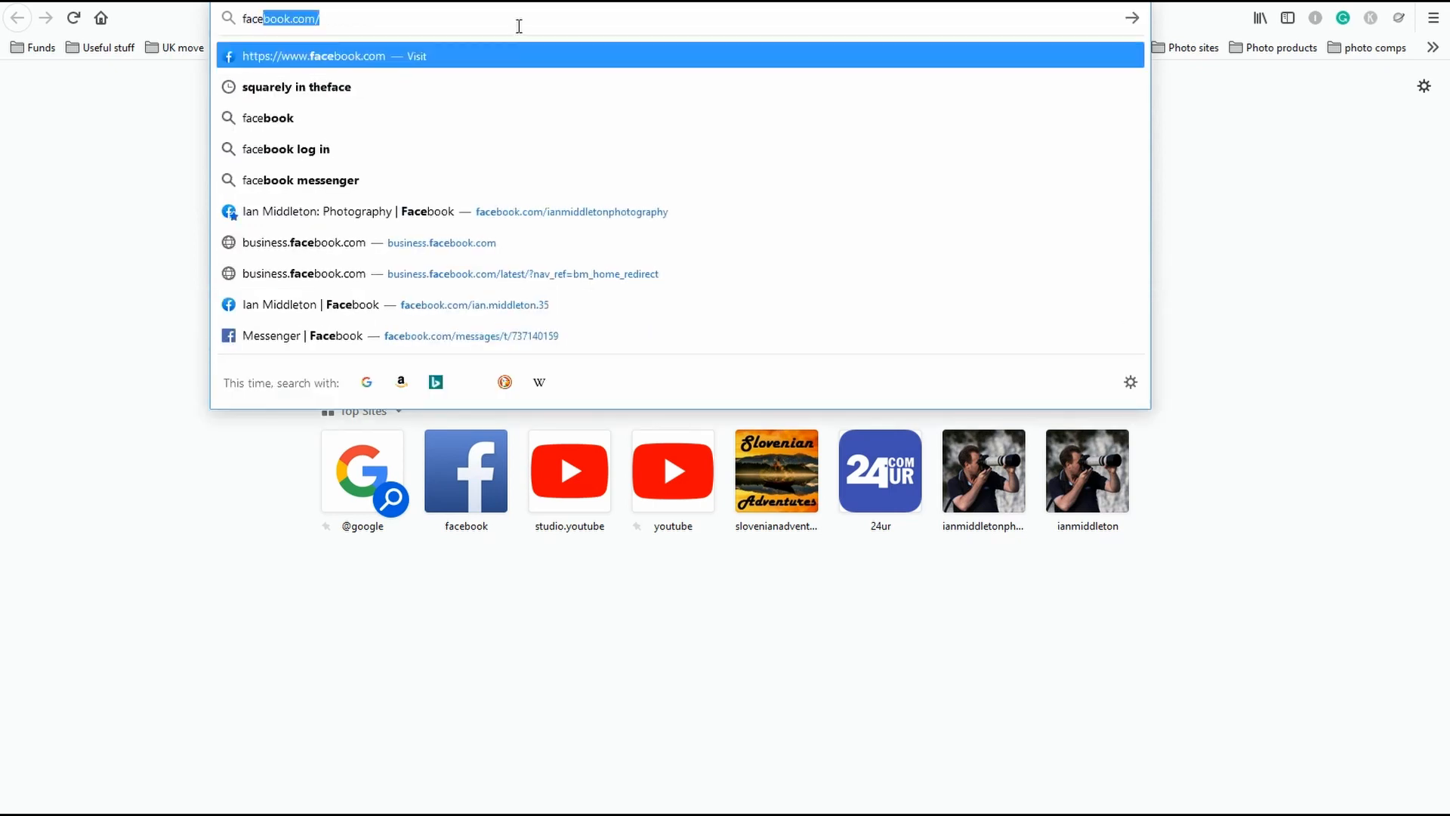
{"action": "left_click", "coordinate": [552, 212]}
{"action": "left_click", "coordinate": [495, 28]}
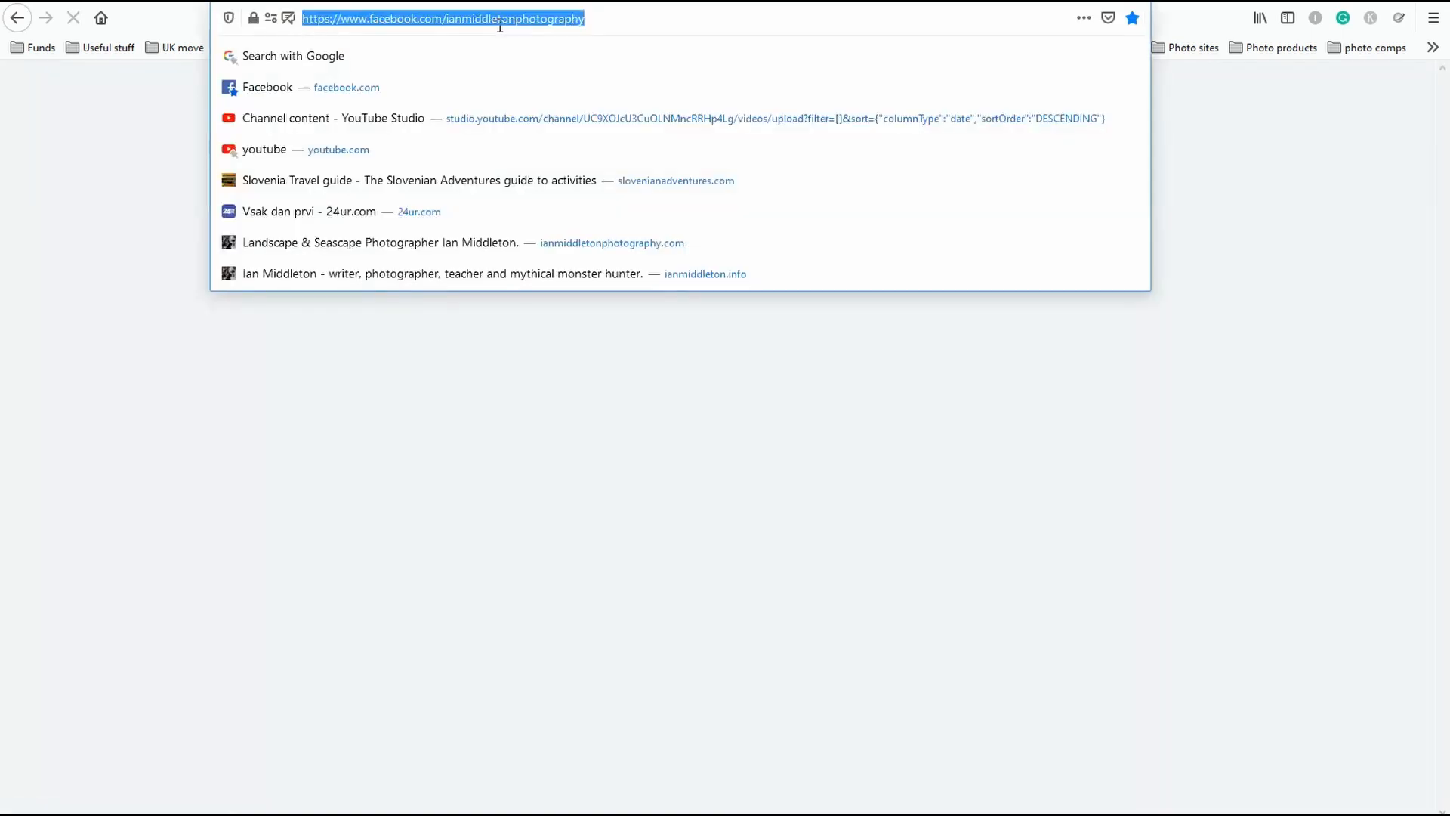
{"action": "right_click", "coordinate": [498, 26]}
{"action": "left_click", "coordinate": [542, 80]}
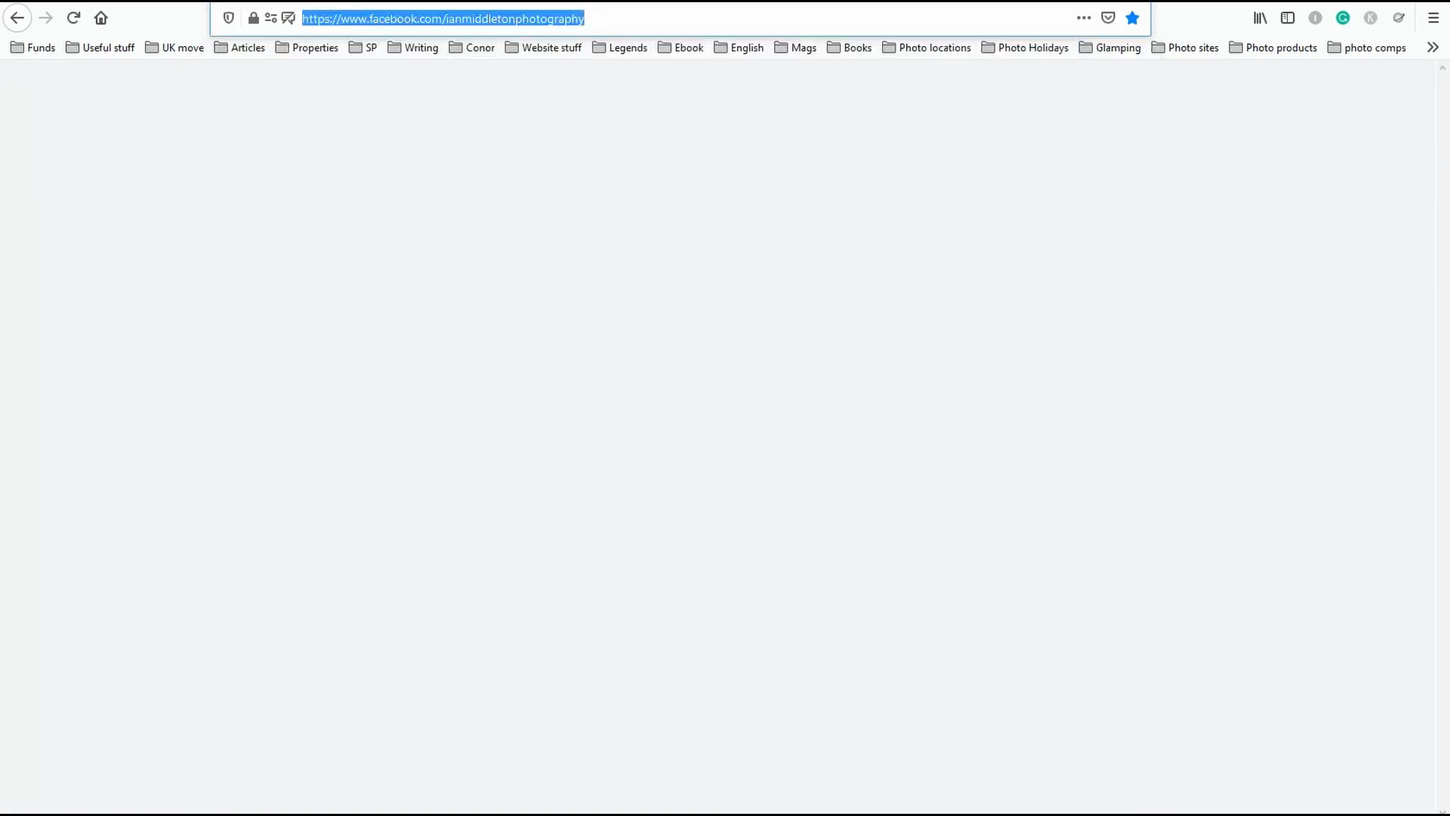
Return to the SmugMug design page and paste the copied page address as the Facebook URL.
{"action": "left_click", "coordinate": [453, 1]}
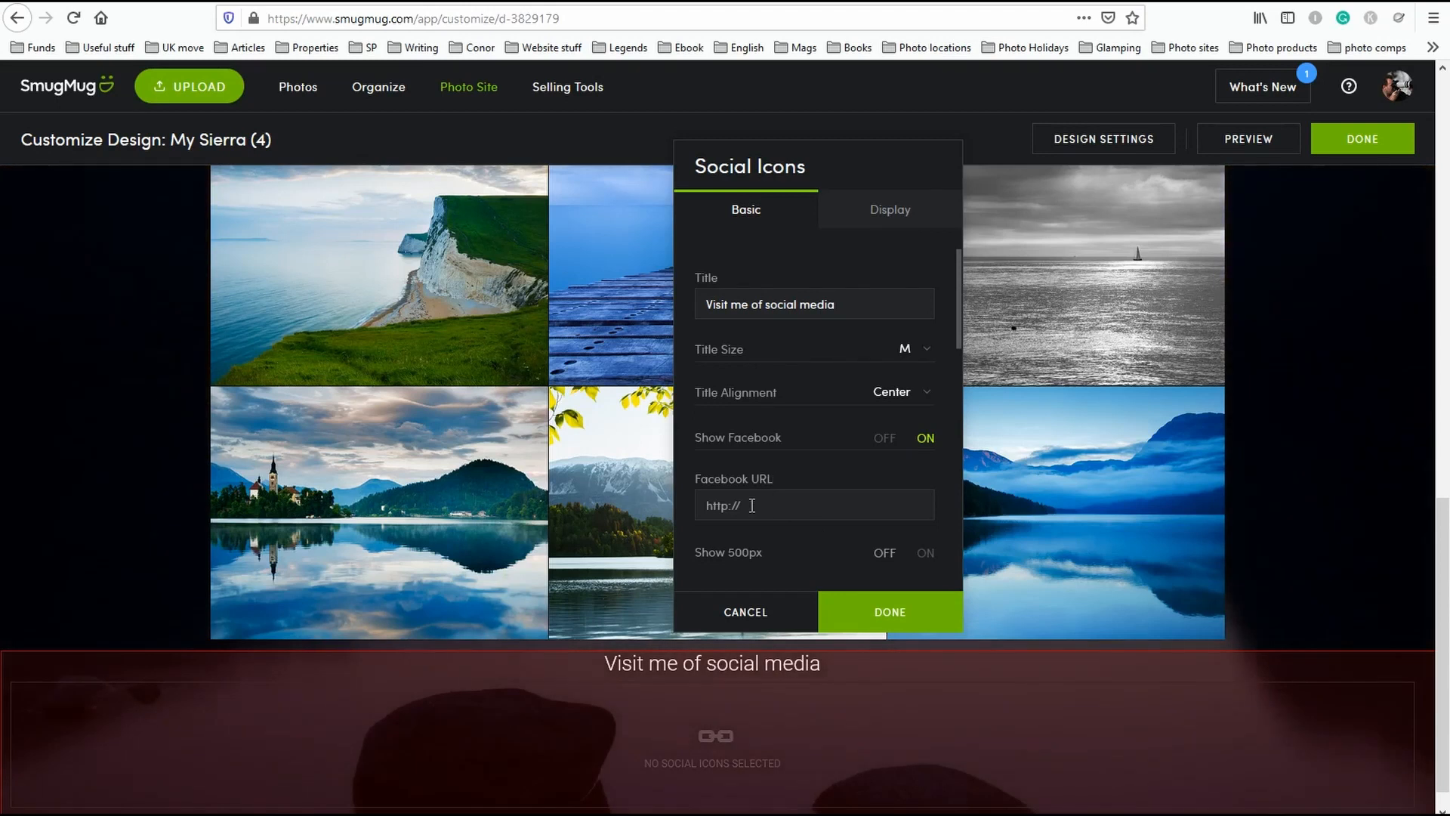
{"action": "left_click", "coordinate": [752, 505]}
{"action": "right_click", "coordinate": [737, 501]}
{"action": "left_click", "coordinate": [831, 577]}
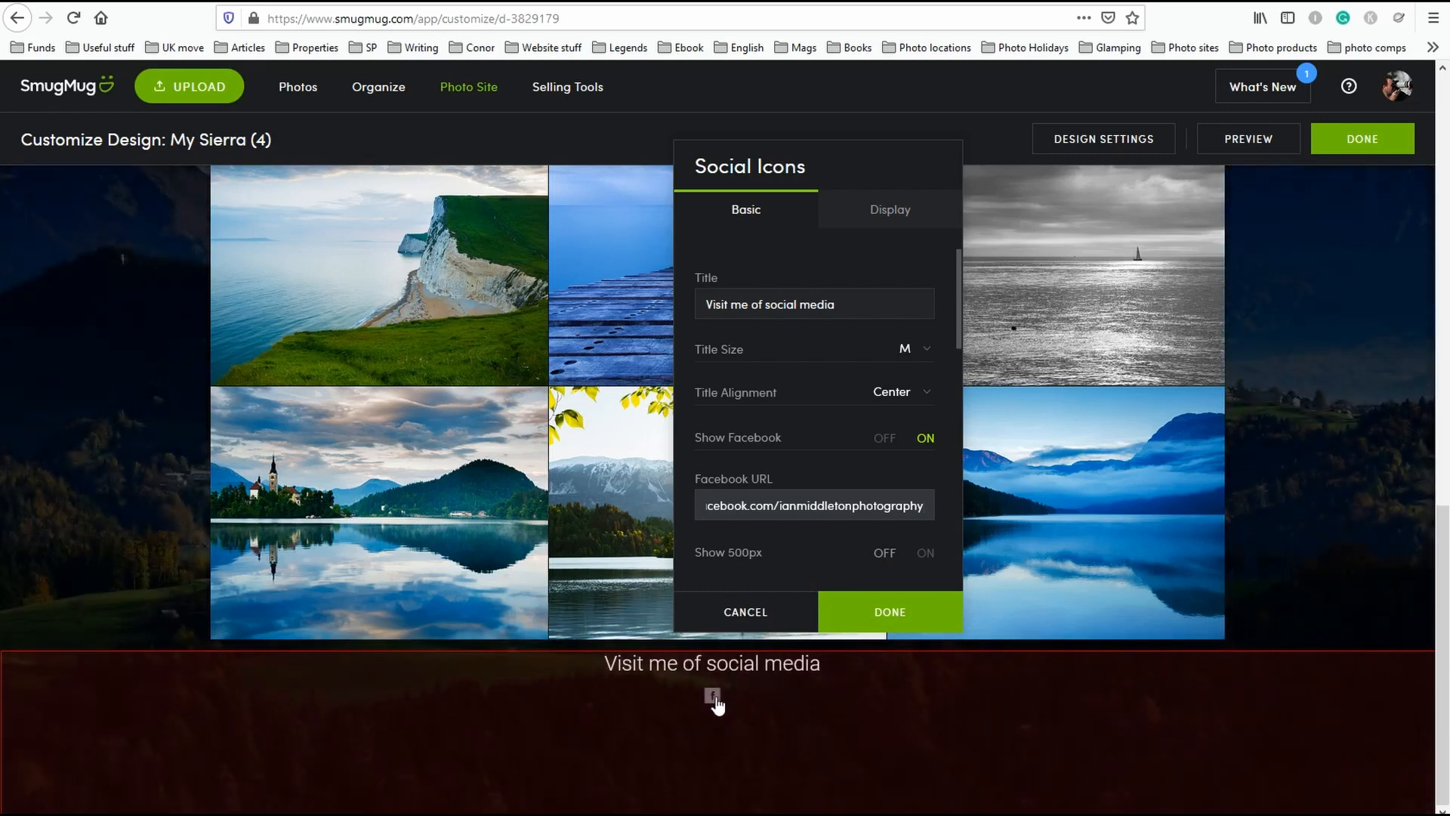
Try the Vertical layout in the Social Icons display settings and return the layout to Horizontal.
{"action": "left_click", "coordinate": [887, 214]}
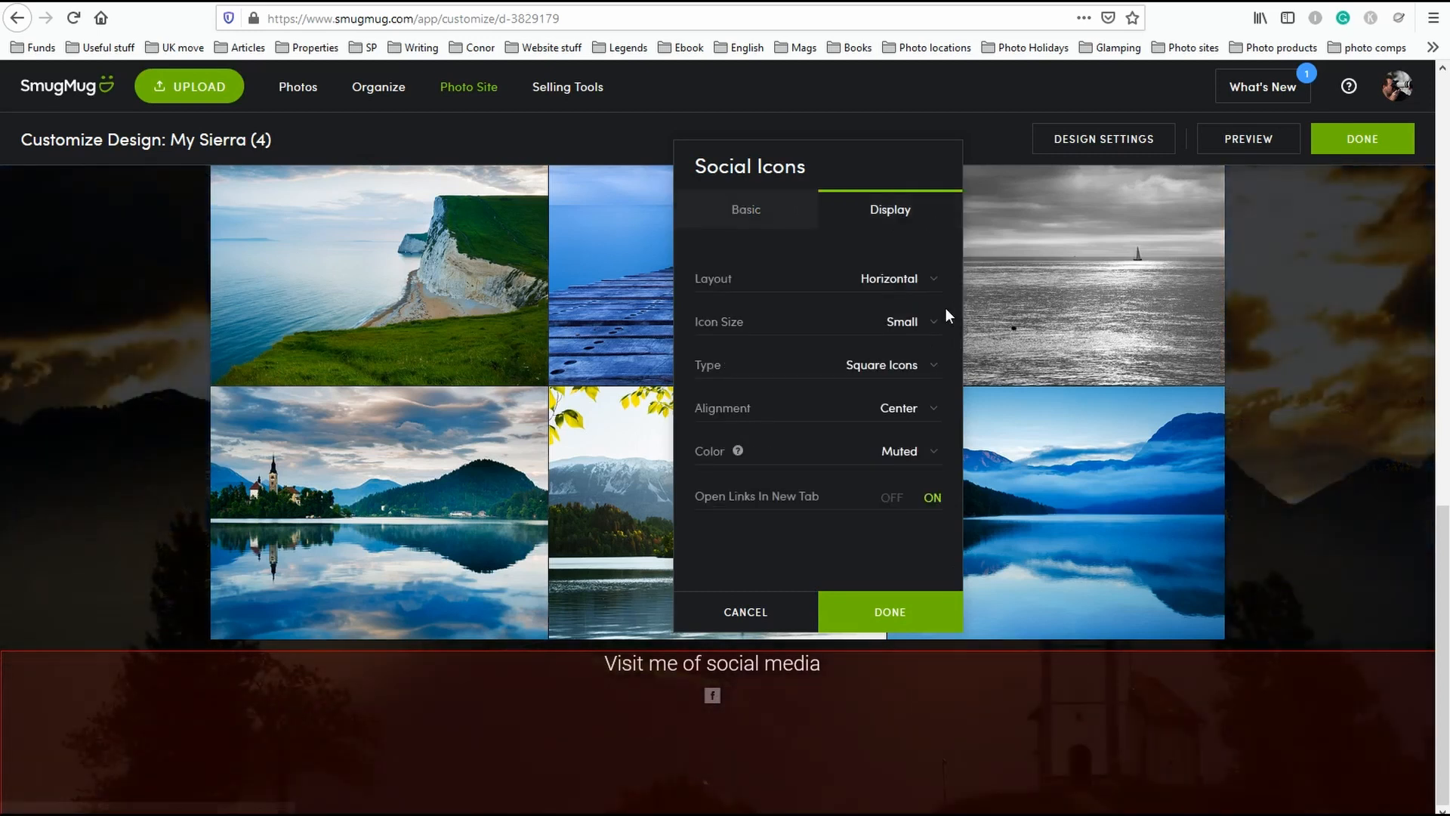
{"action": "left_click", "coordinate": [921, 281]}
{"action": "left_click", "coordinate": [895, 325]}
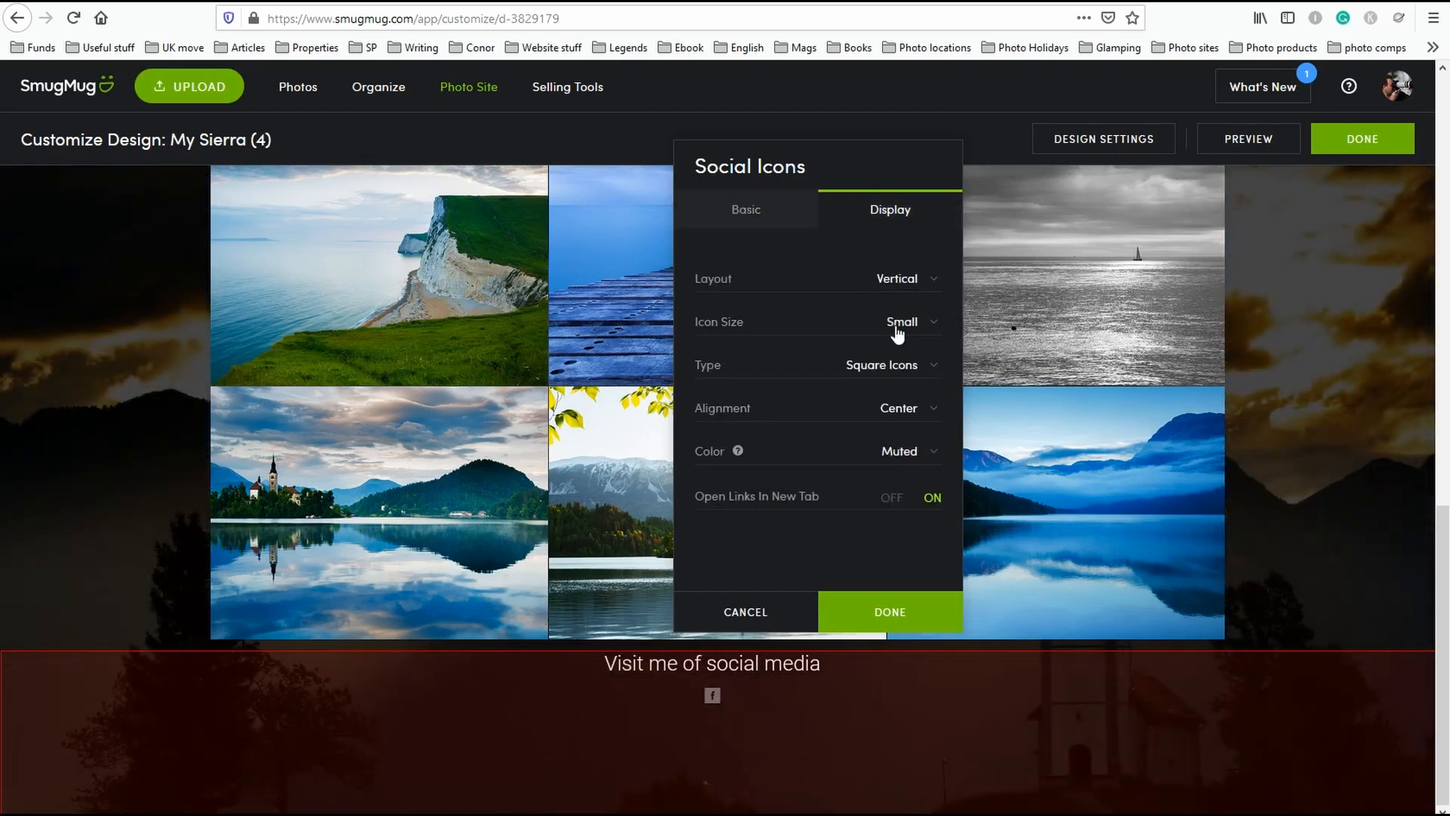
{"action": "left_click", "coordinate": [922, 284]}
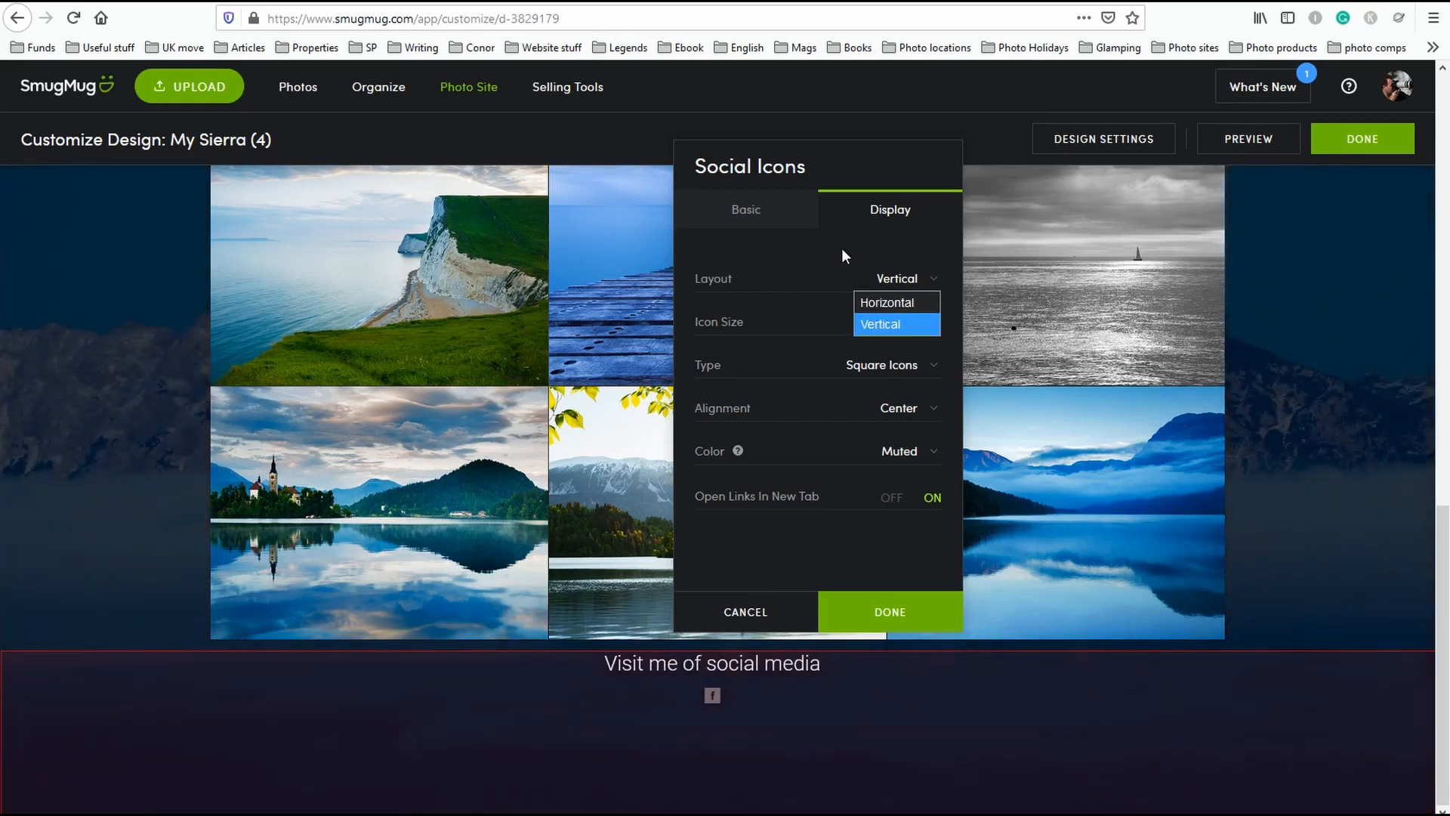
{"action": "left_click", "coordinate": [900, 302]}
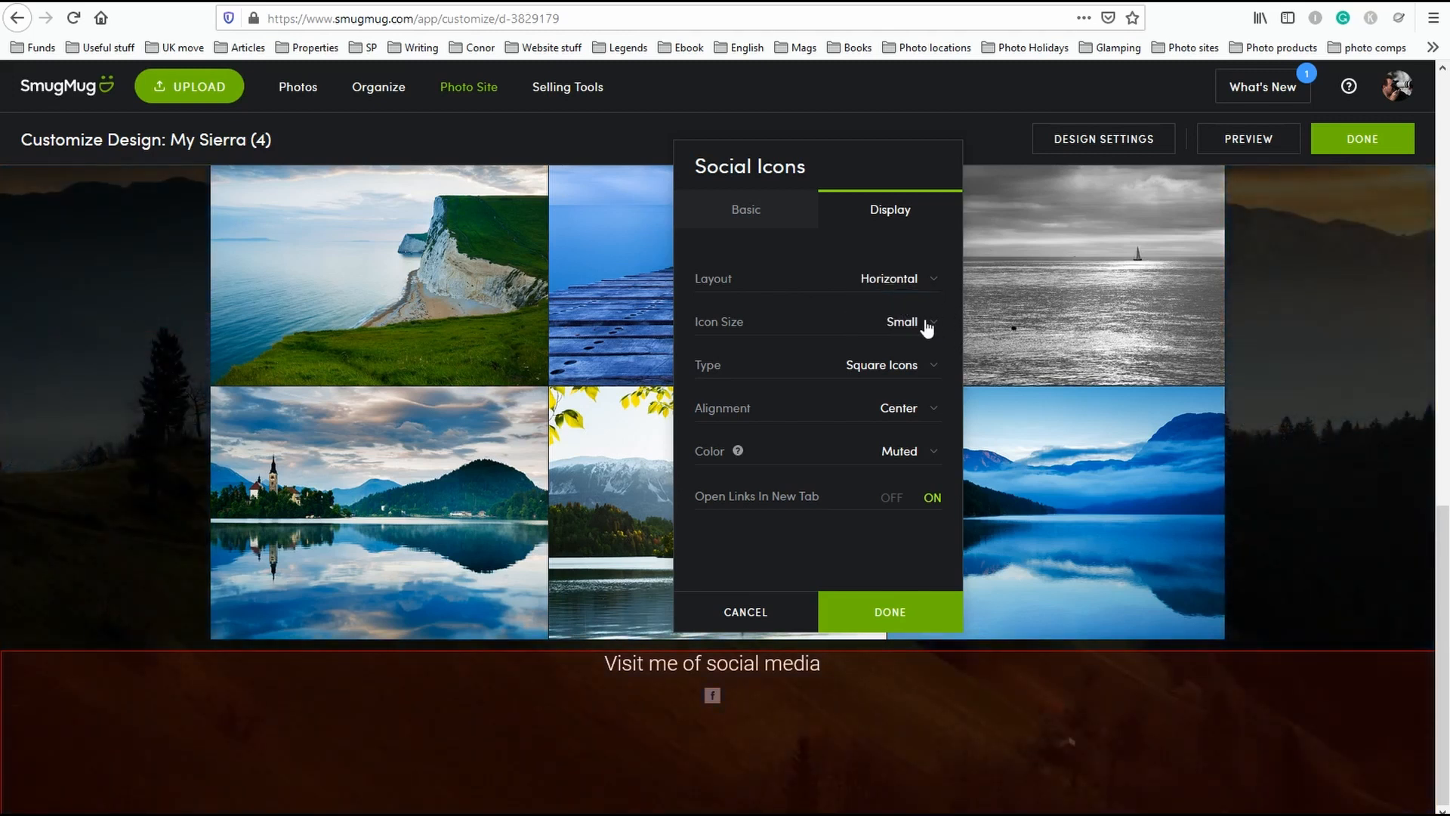
Set the social icons' size to Medium and their type to Circle Icons, keeping the Center alignment.
{"action": "left_click", "coordinate": [927, 327]}
{"action": "left_click", "coordinate": [909, 367]}
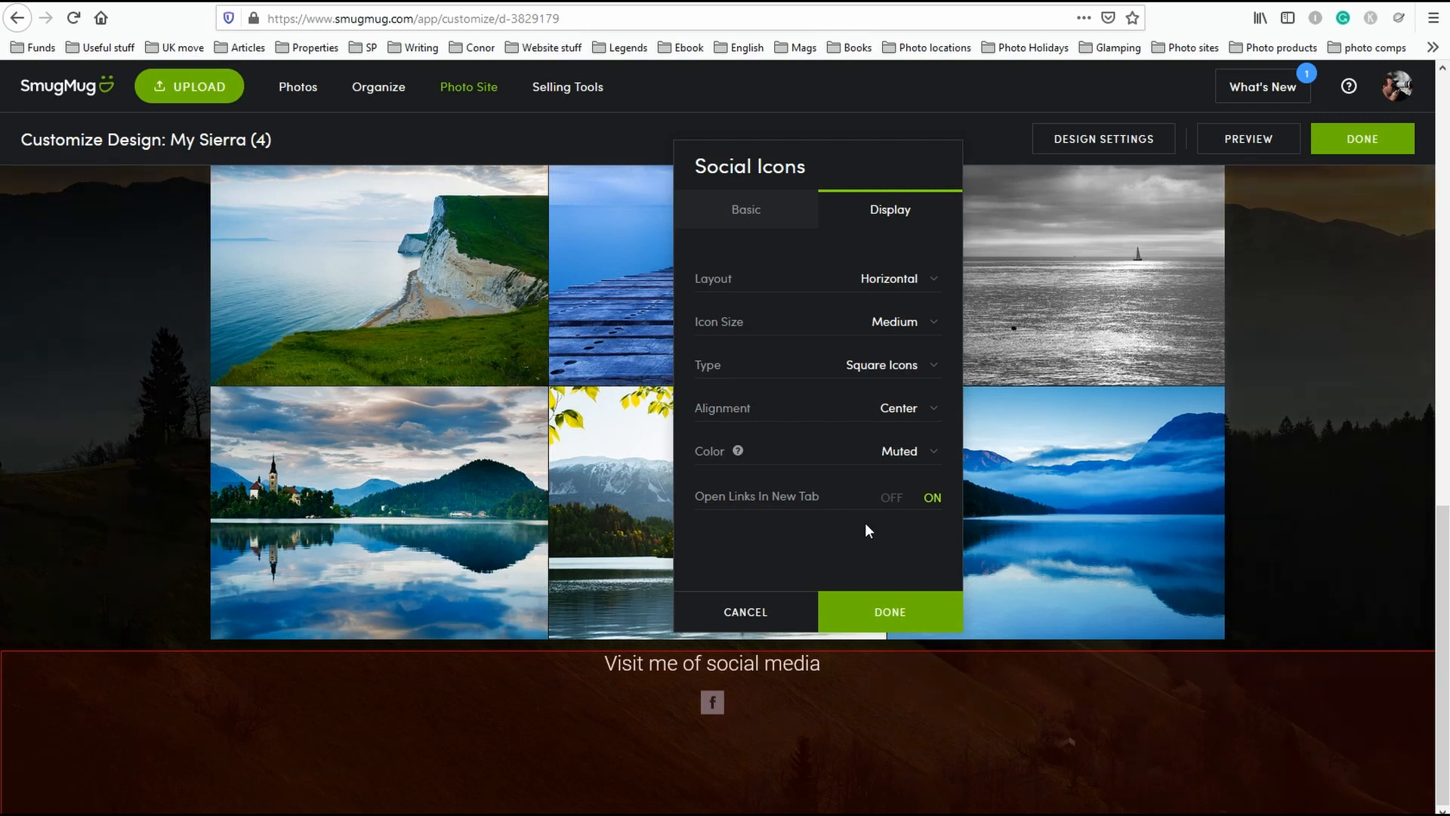
{"action": "left_click", "coordinate": [917, 366]}
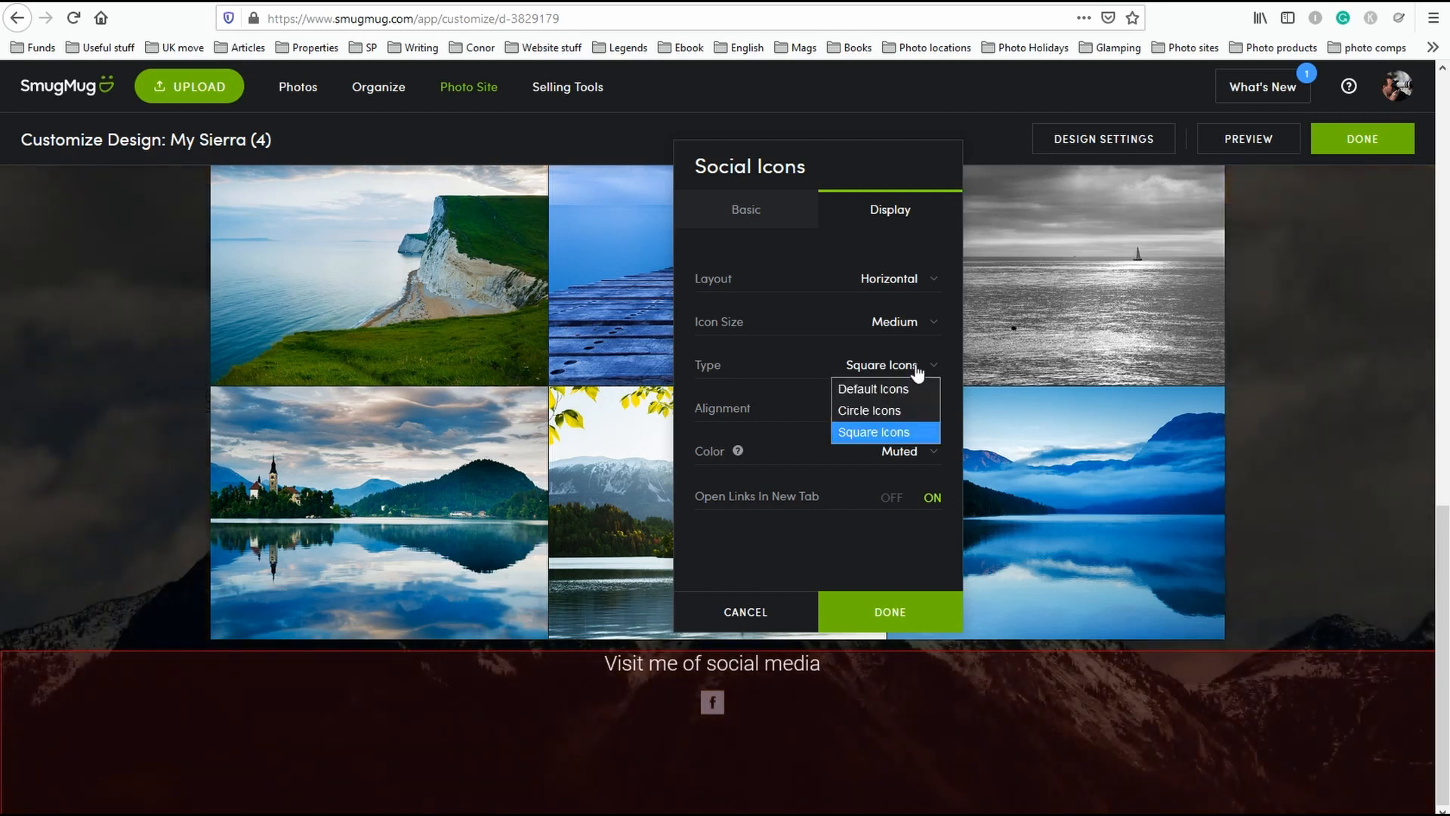
{"action": "left_click", "coordinate": [891, 411]}
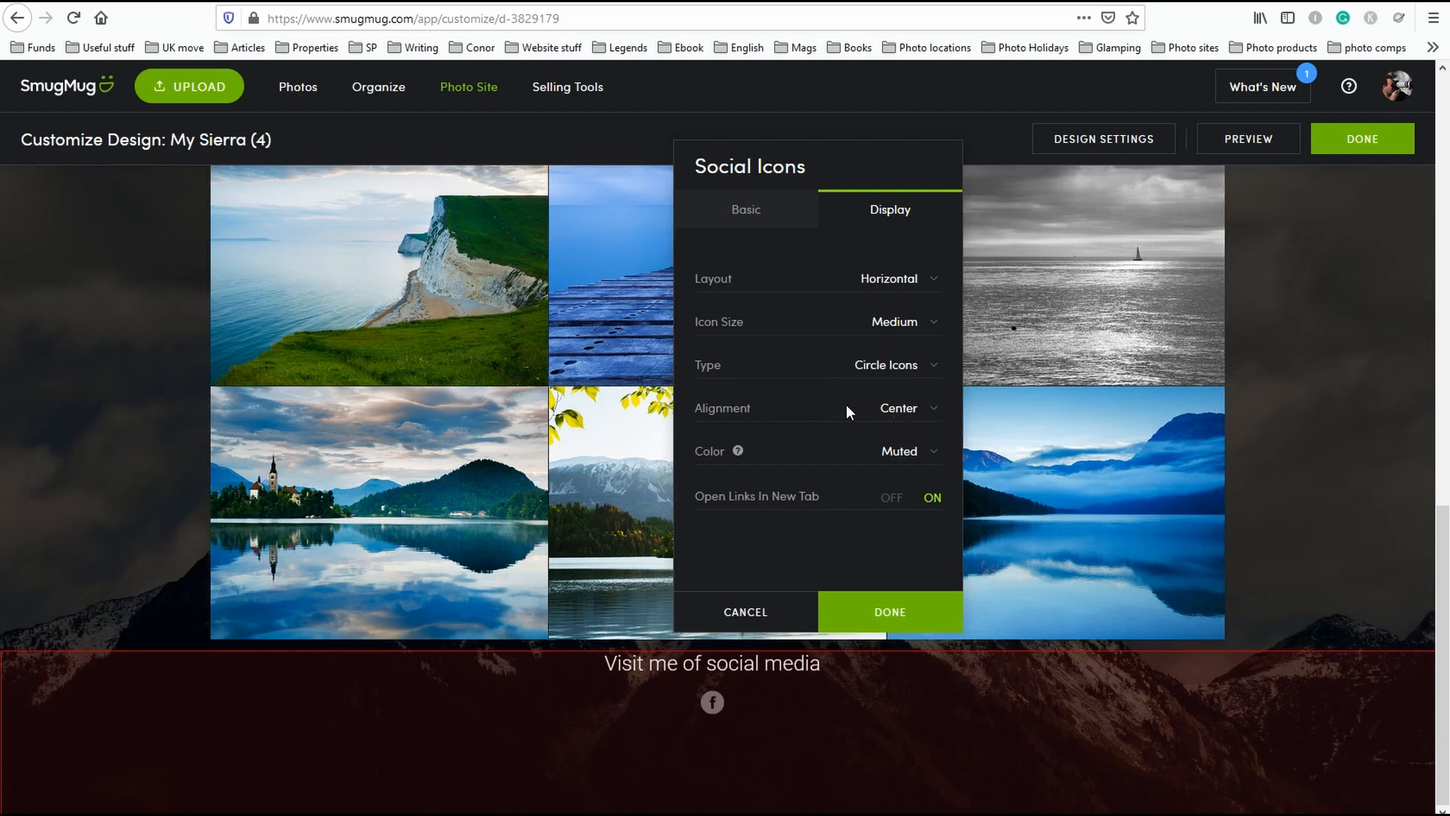
{"action": "left_click", "coordinate": [909, 412]}
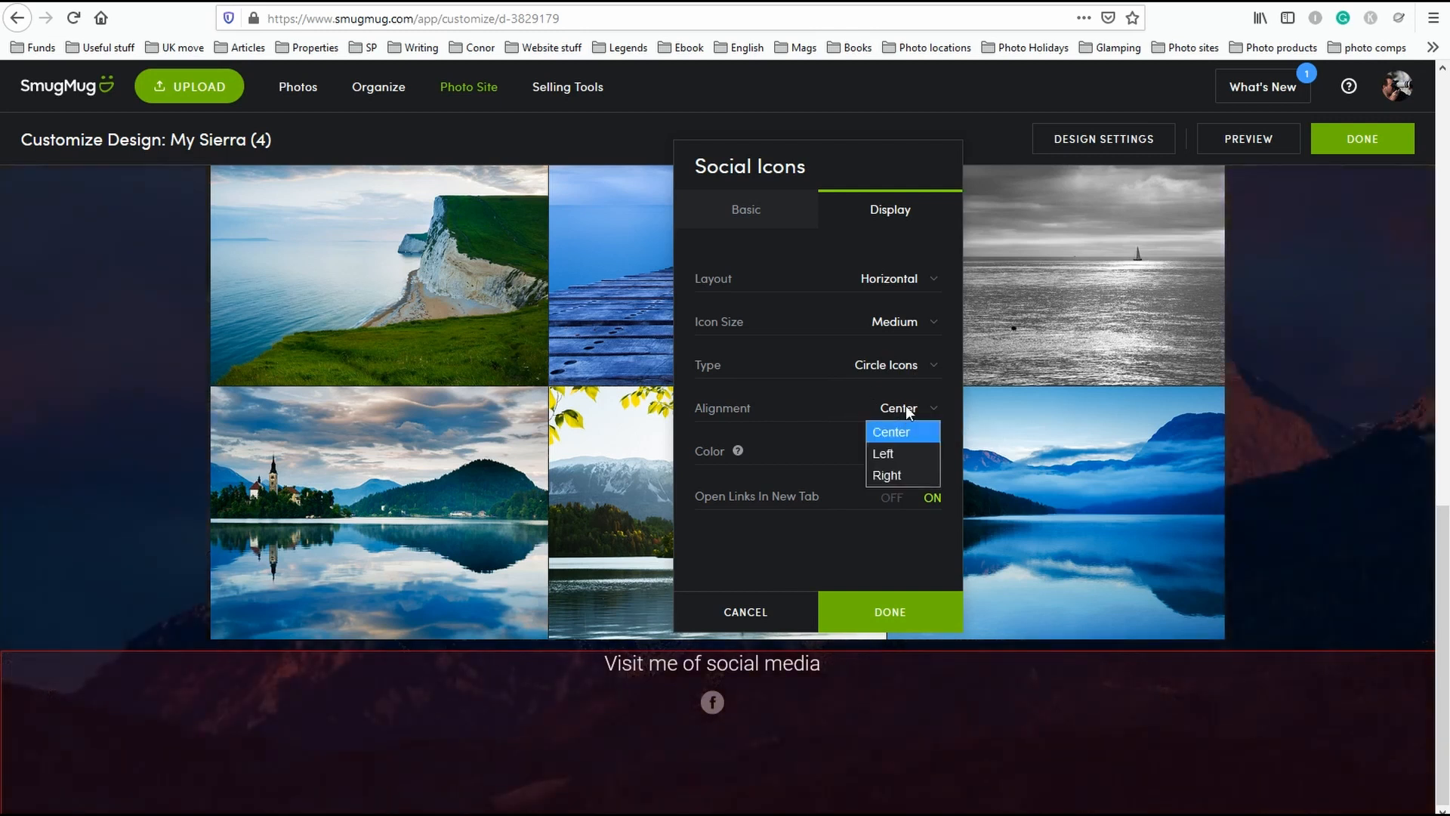
{"action": "left_click", "coordinate": [832, 406]}
Try the Accent color on the social icons, set it to Branded and keep Open Links In New Tab on.
{"action": "left_click", "coordinate": [923, 453]}
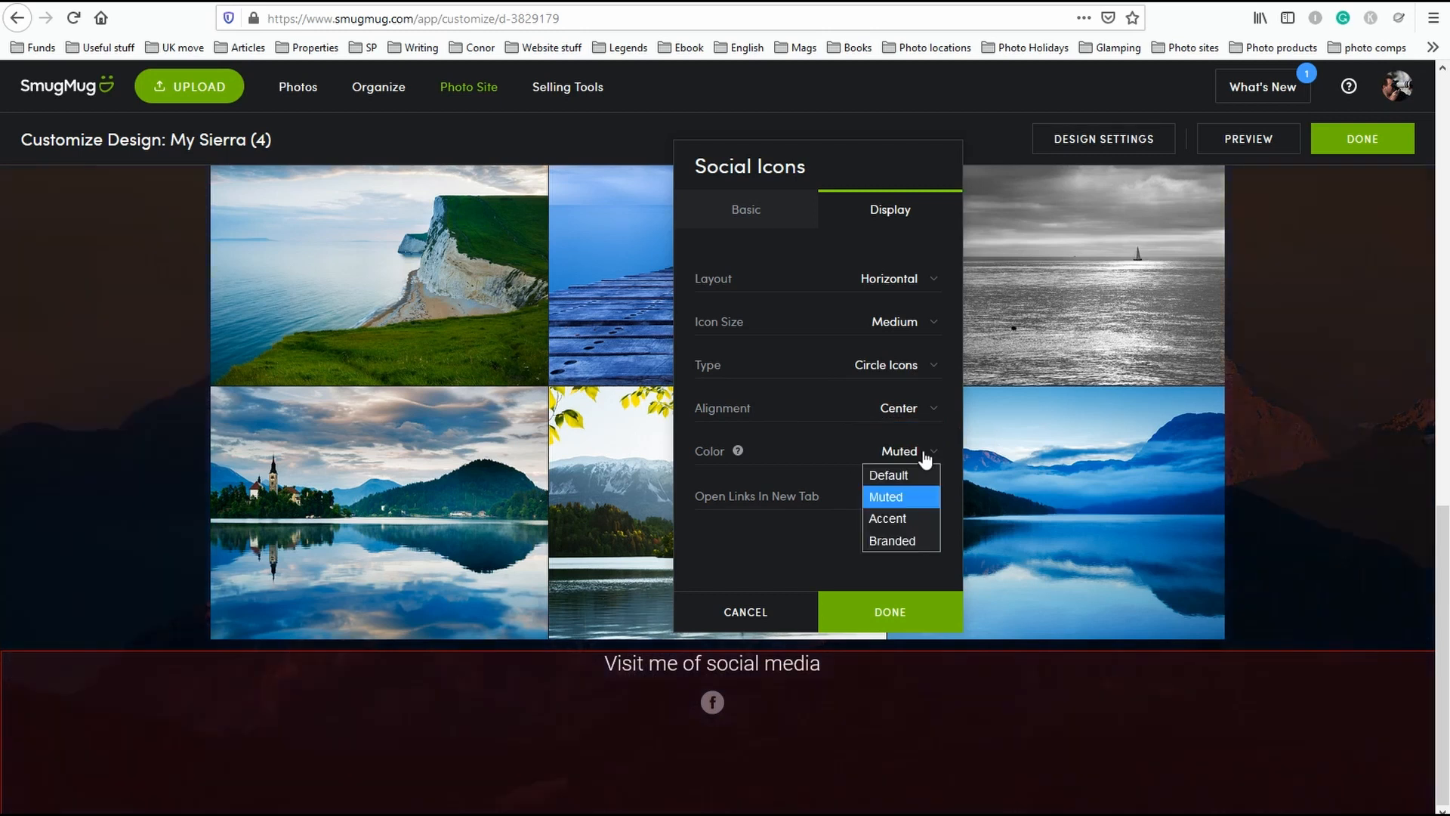
{"action": "left_click", "coordinate": [909, 516]}
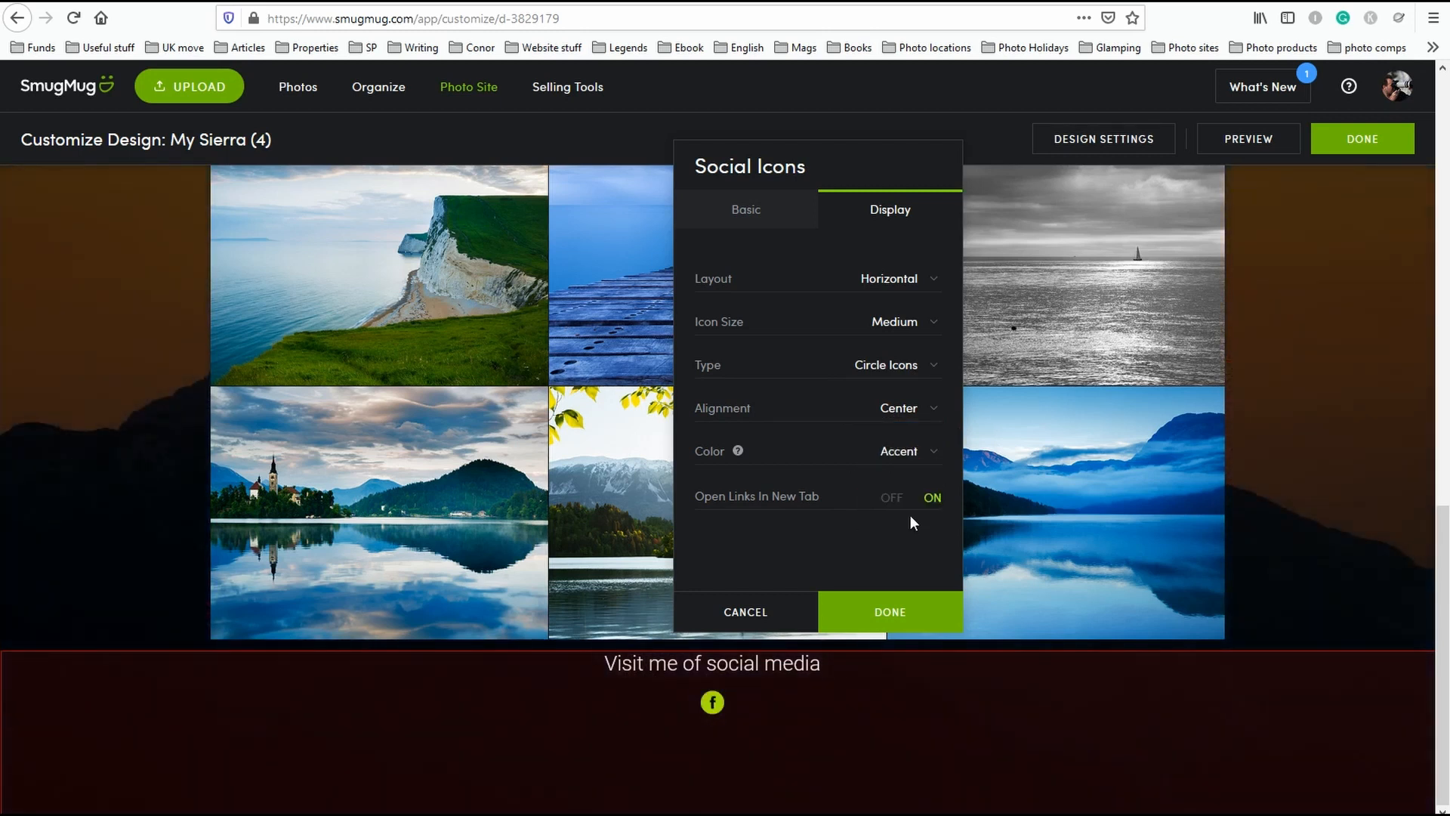
{"action": "left_click", "coordinate": [917, 461]}
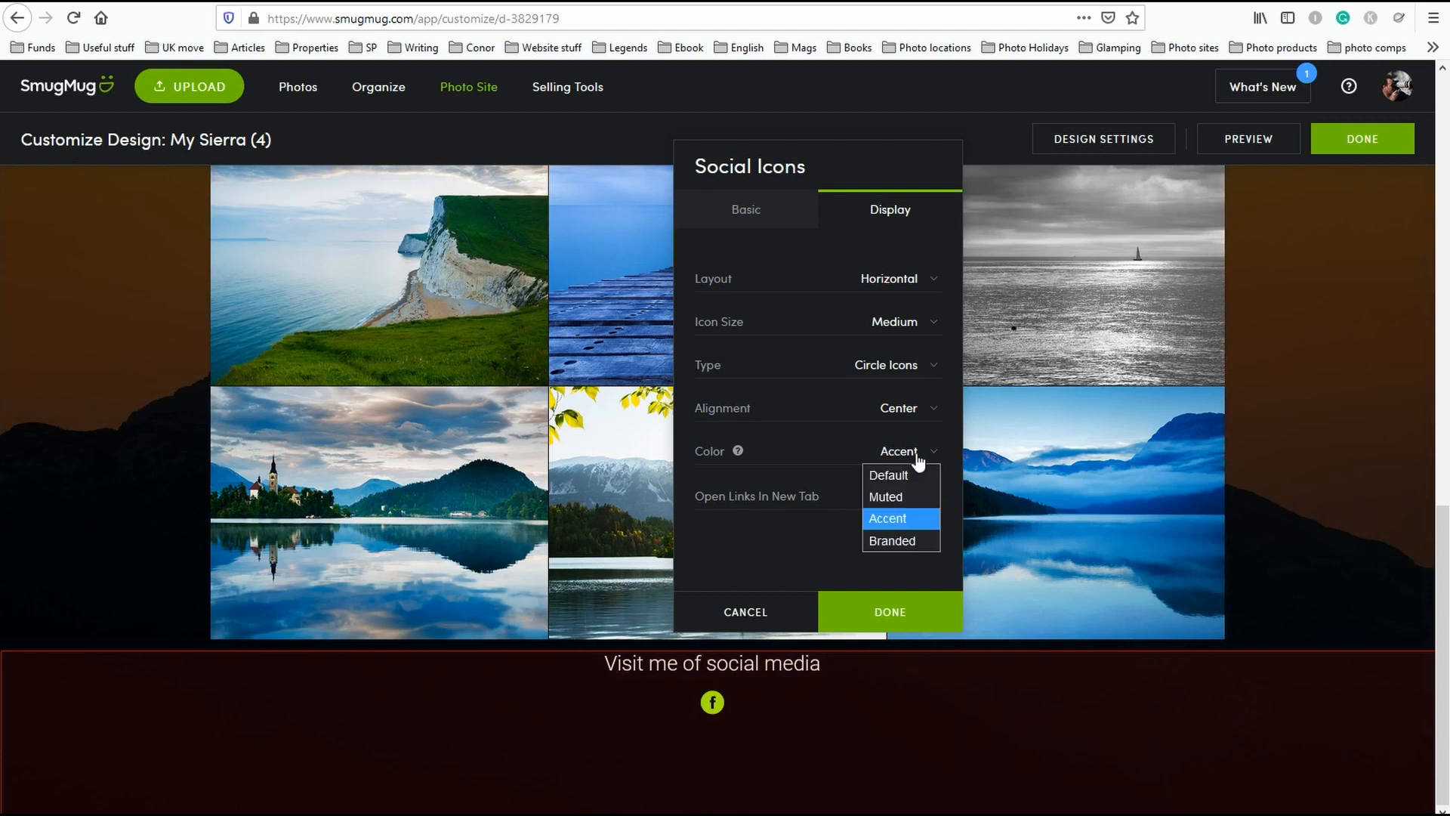
{"action": "left_click", "coordinate": [907, 547]}
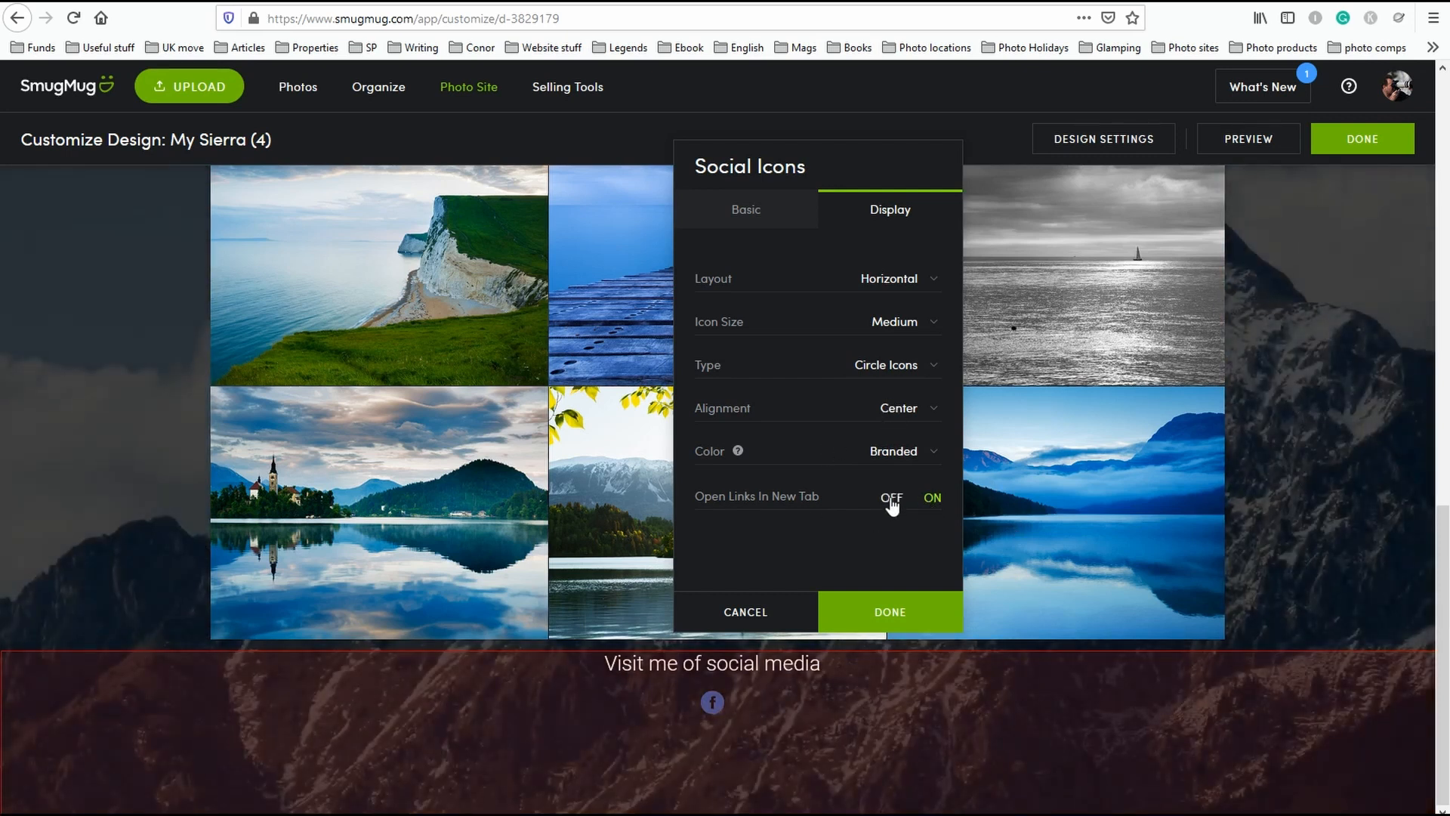
{"action": "left_click", "coordinate": [891, 499]}
{"action": "left_click", "coordinate": [934, 498]}
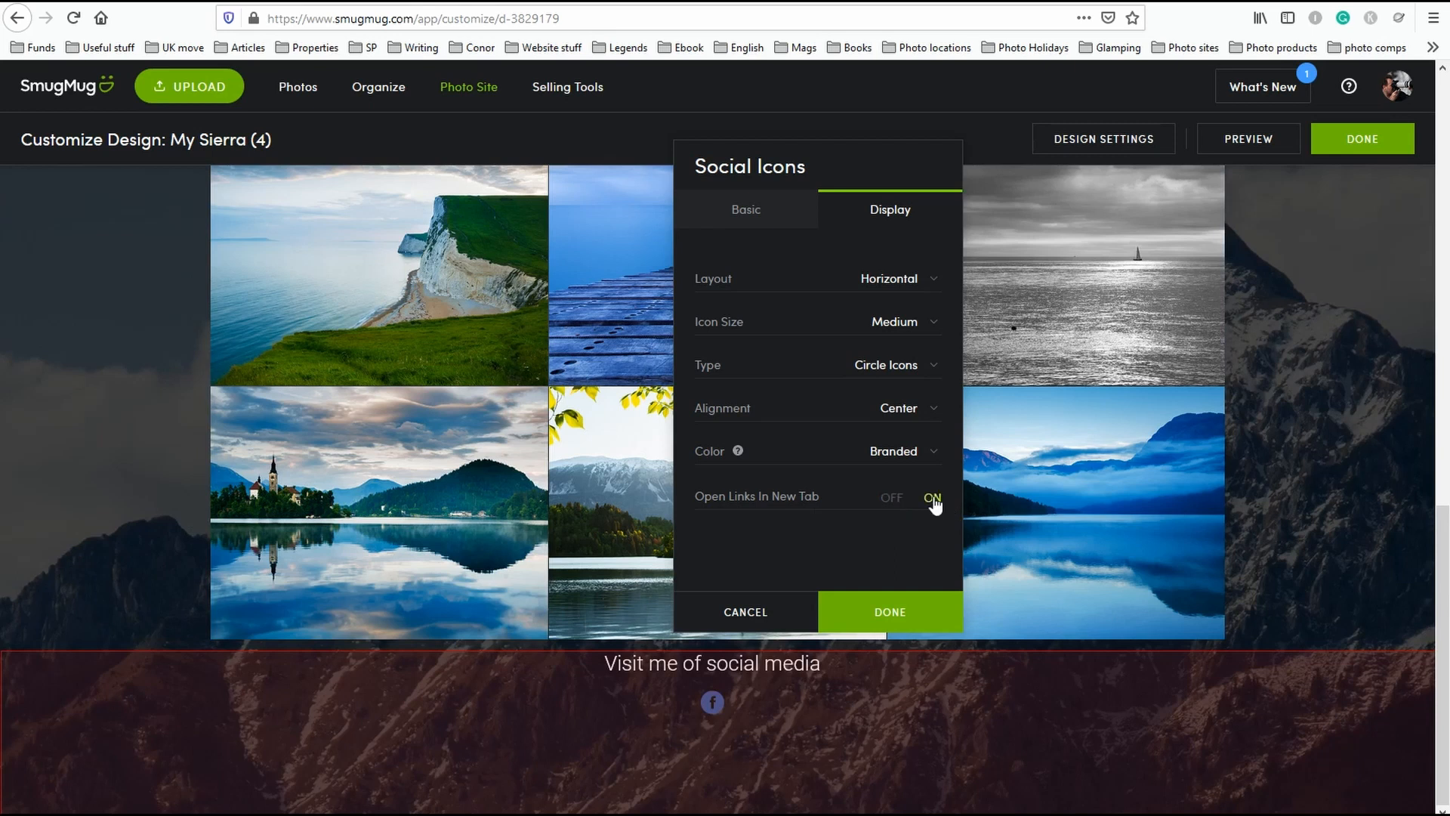
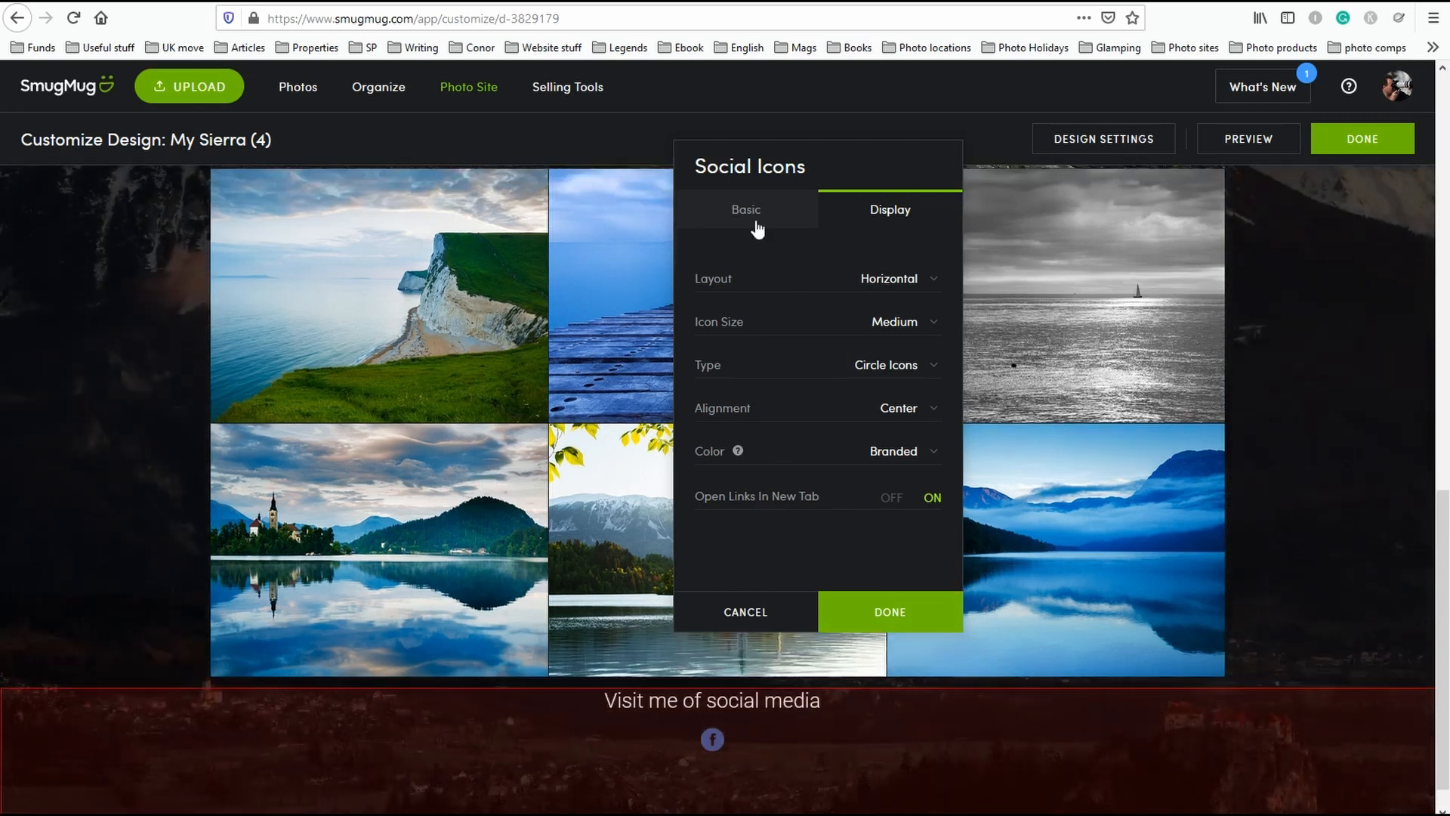
Return to the basic settings of the Social Icons block and turn on Show Instagram.
{"action": "left_click", "coordinate": [747, 213]}
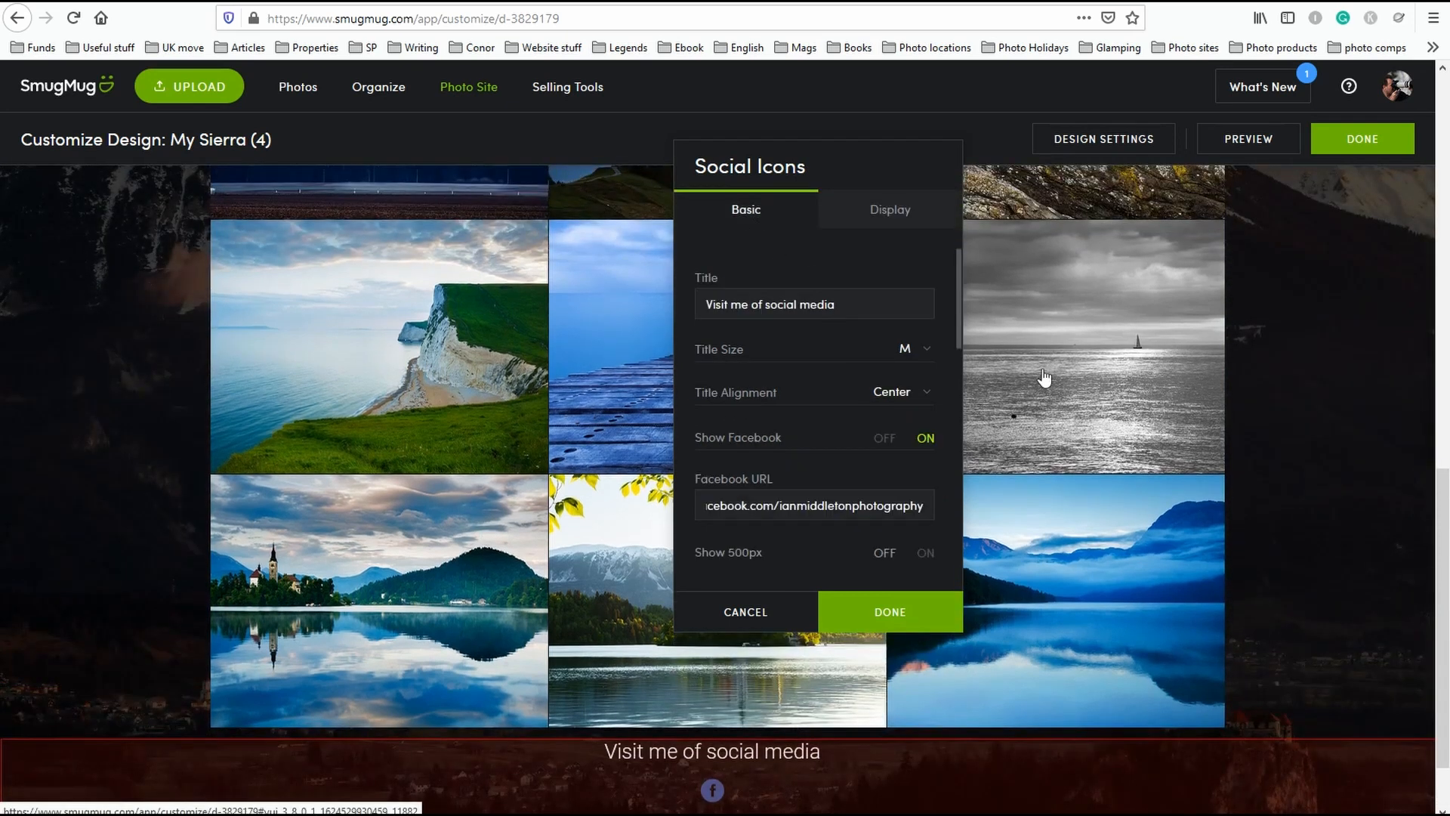
{"action": "scroll", "coordinate": [865, 470], "scroll_direction": "down", "scroll_amount": 3}
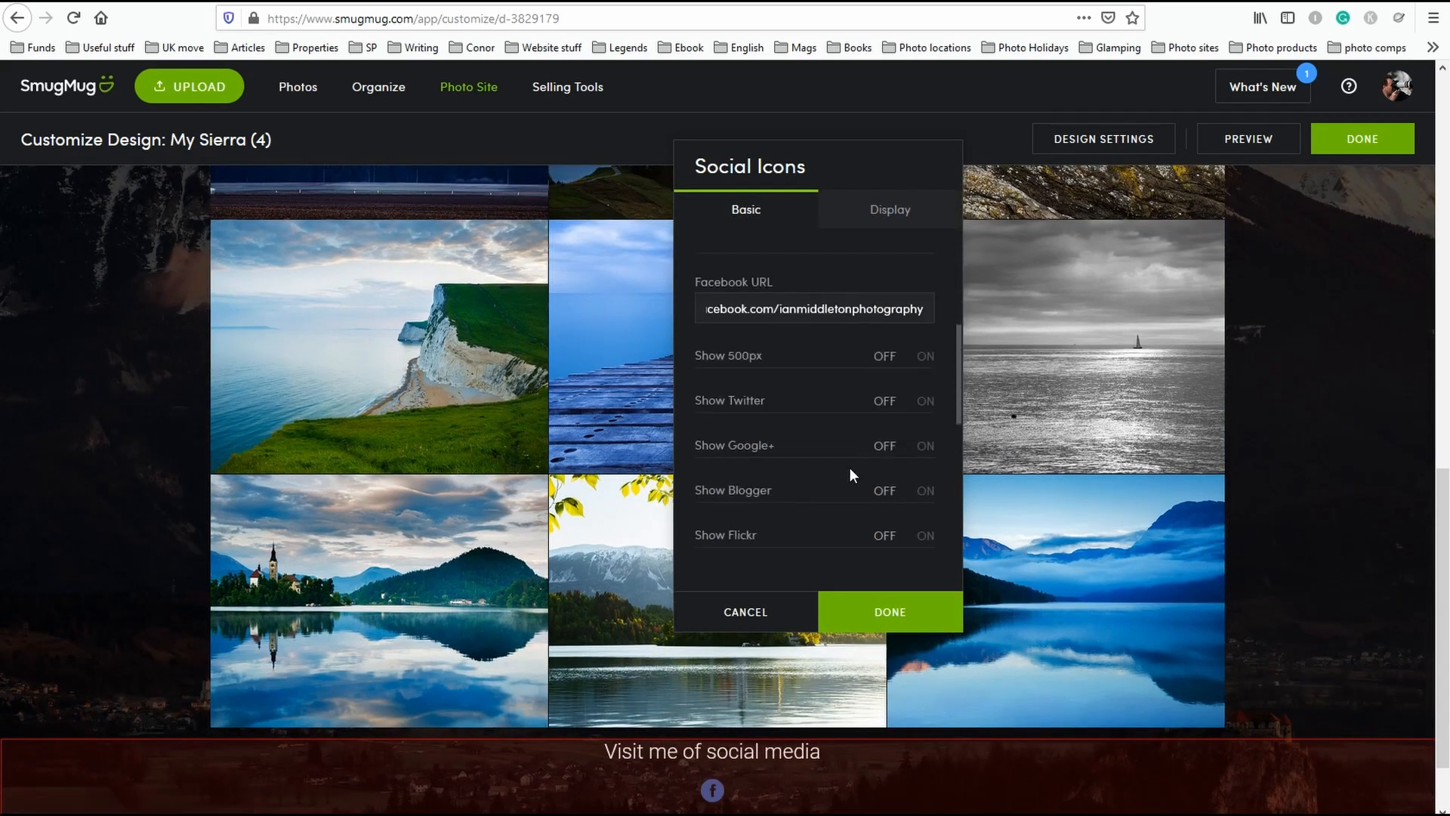
{"action": "scroll", "coordinate": [785, 496], "scroll_direction": "down", "scroll_amount": 3}
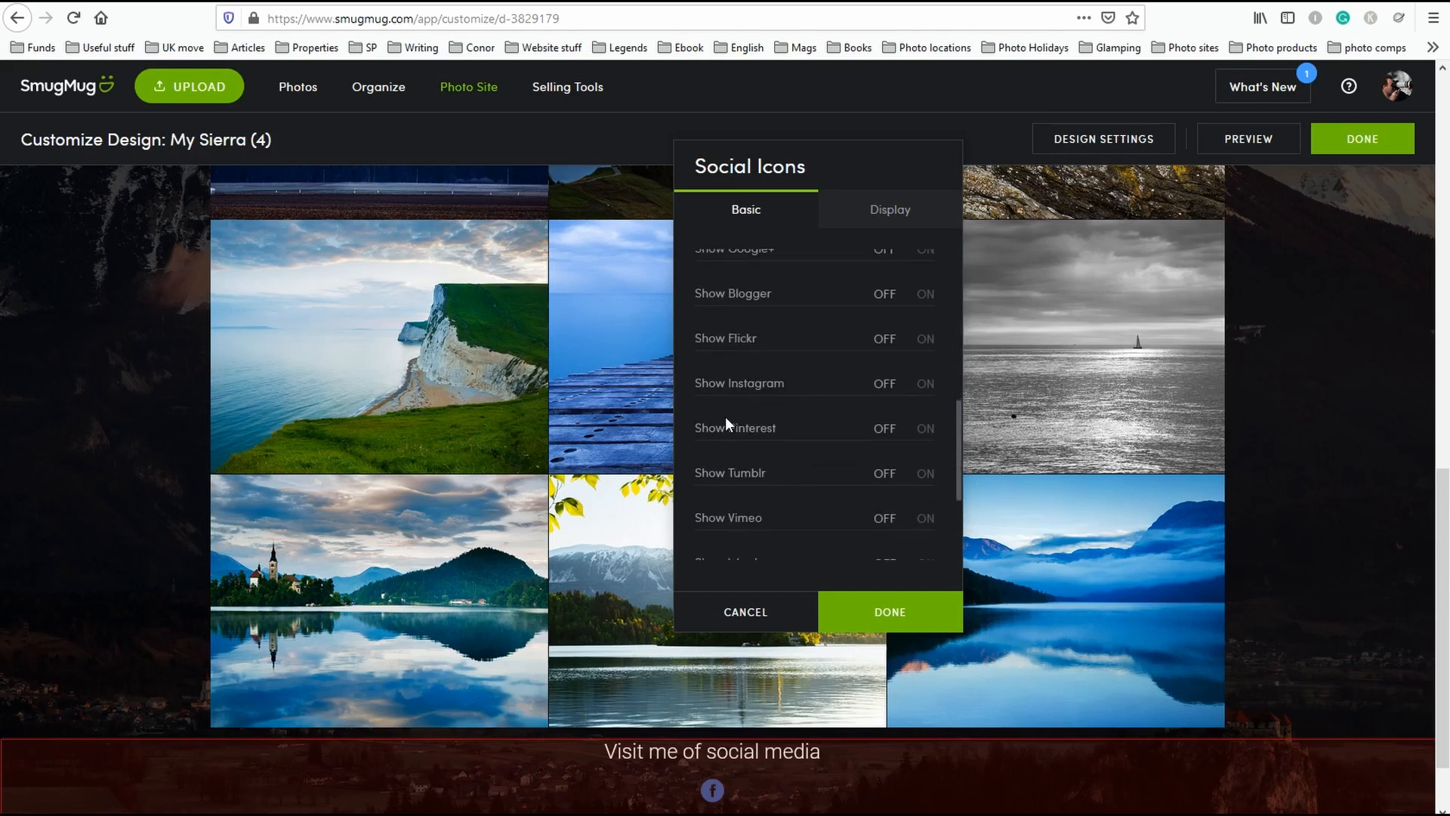
{"action": "left_click", "coordinate": [923, 386]}
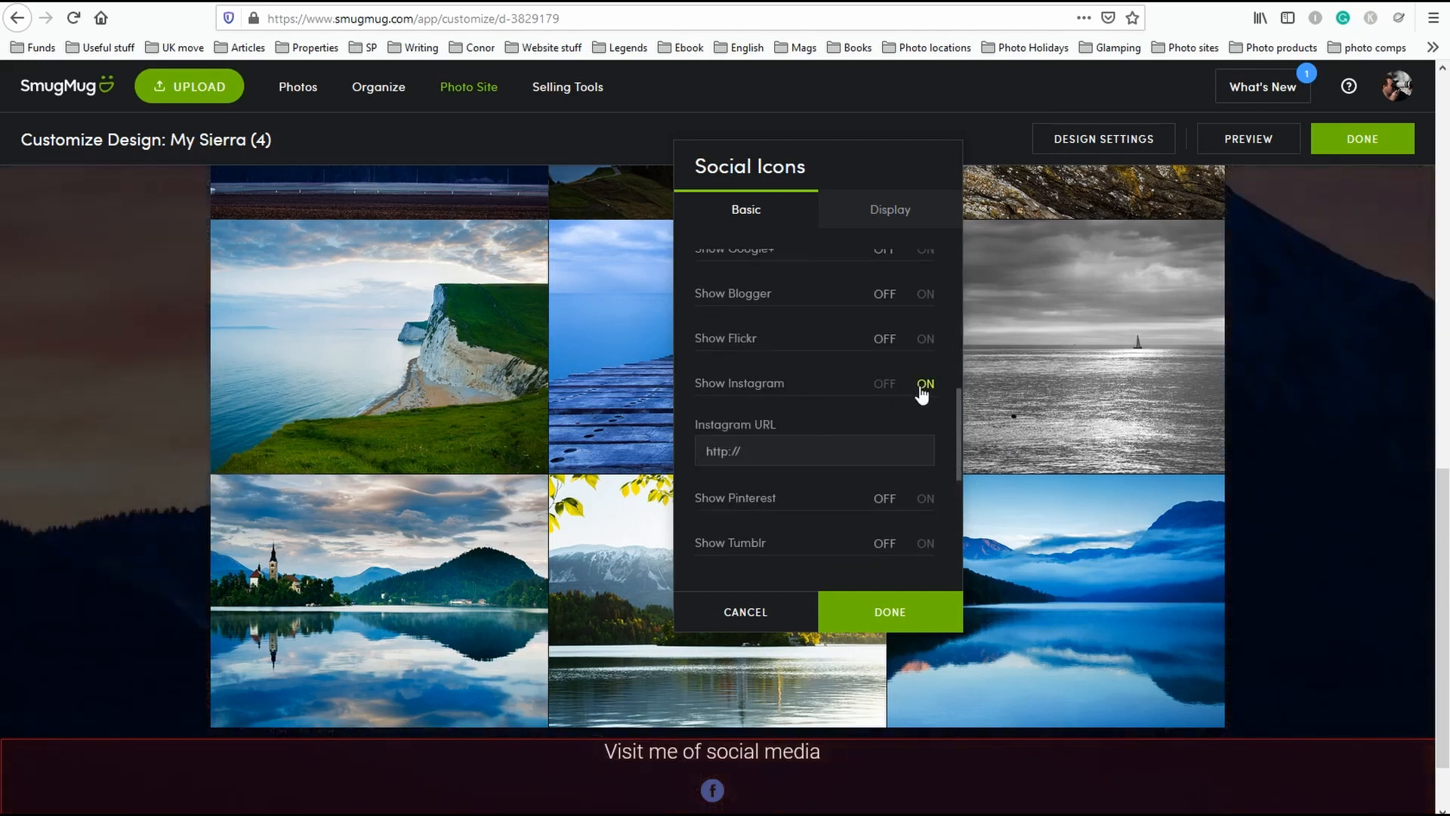
{"action": "left_click", "coordinate": [795, 446]}
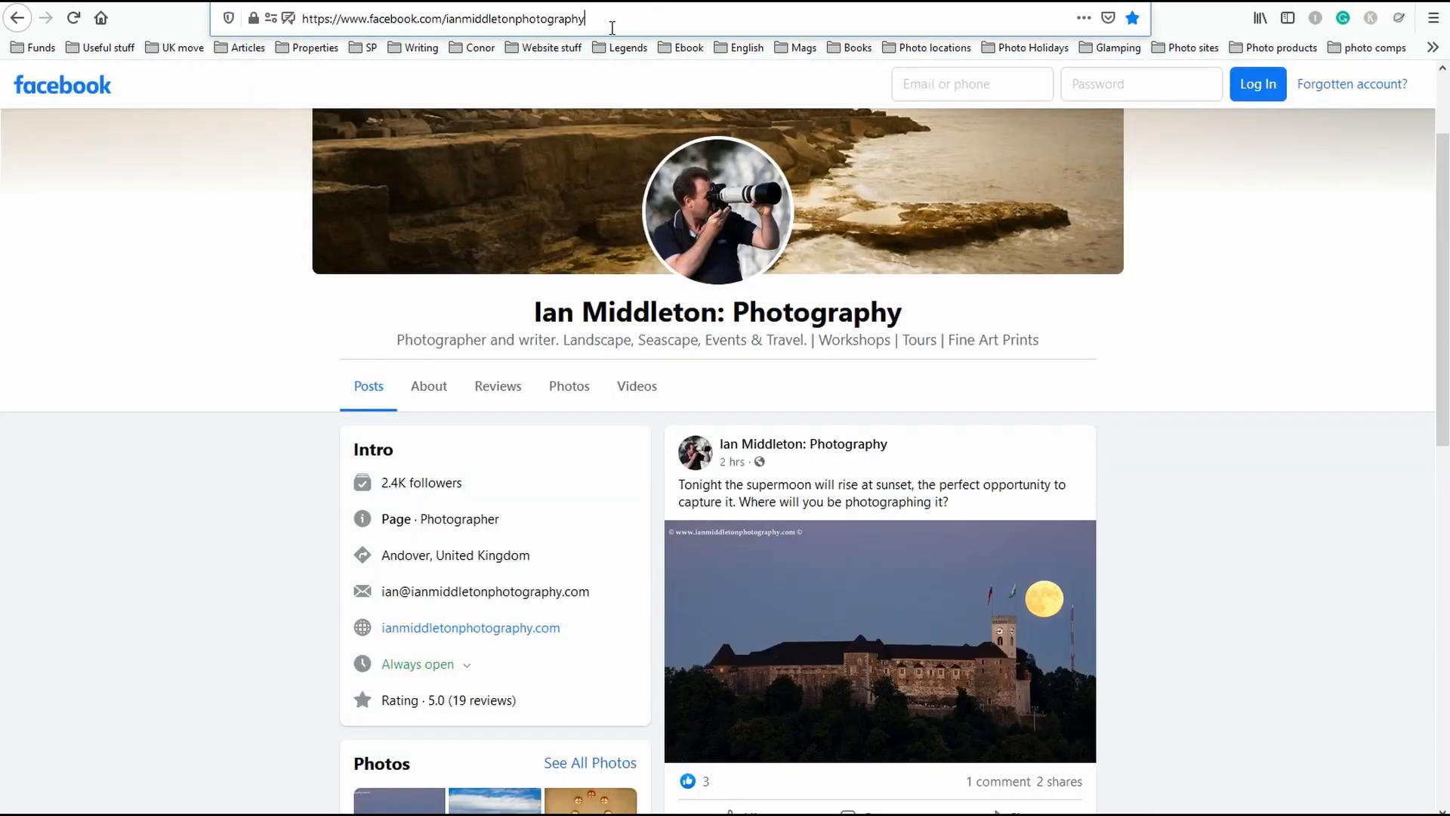
Switch to the Facebook page and open the photographer's Instagram profile there instead.
{"action": "left_click", "coordinate": [612, 28]}
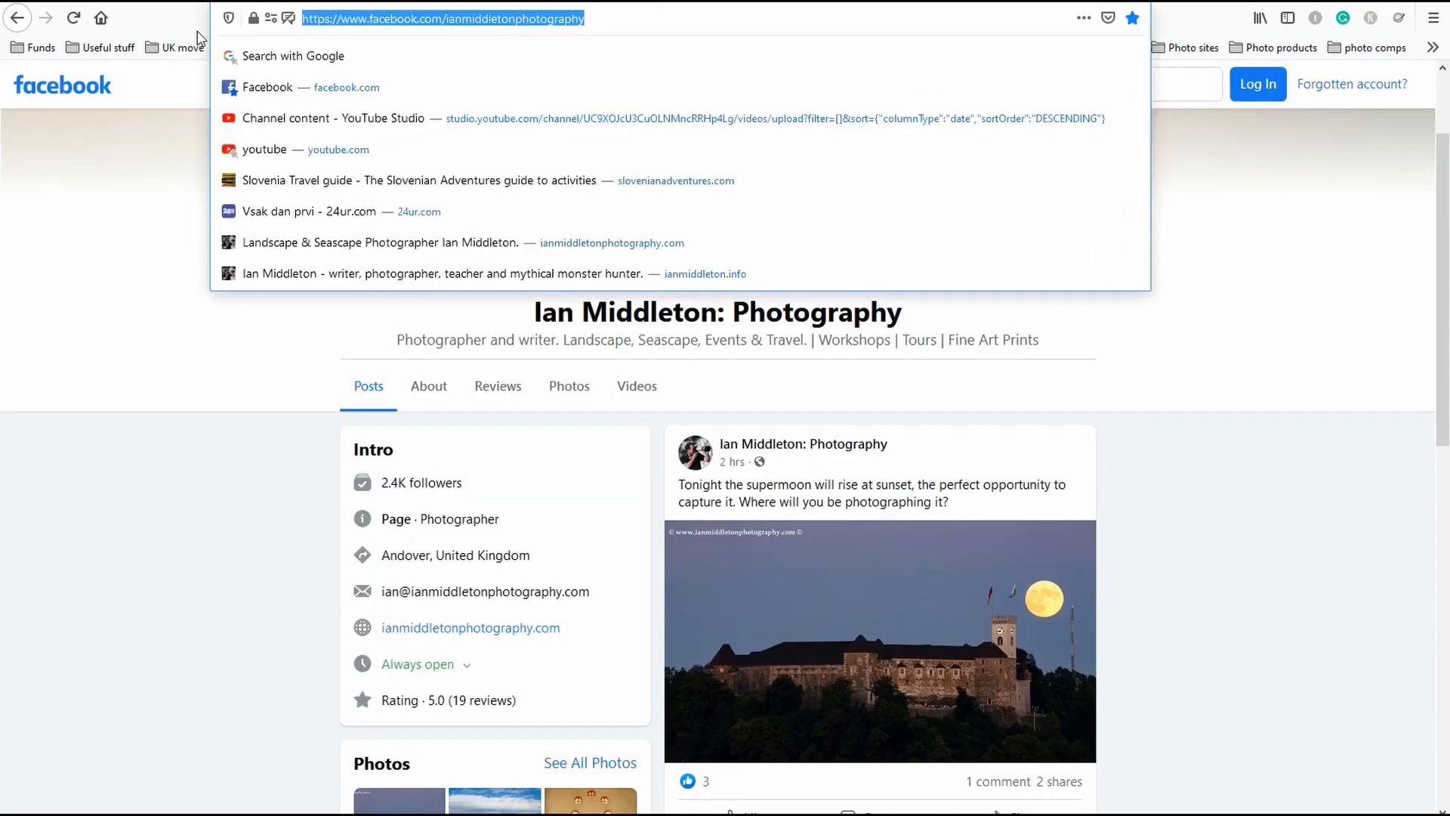
{"action": "type", "text": "instagram.com/"}
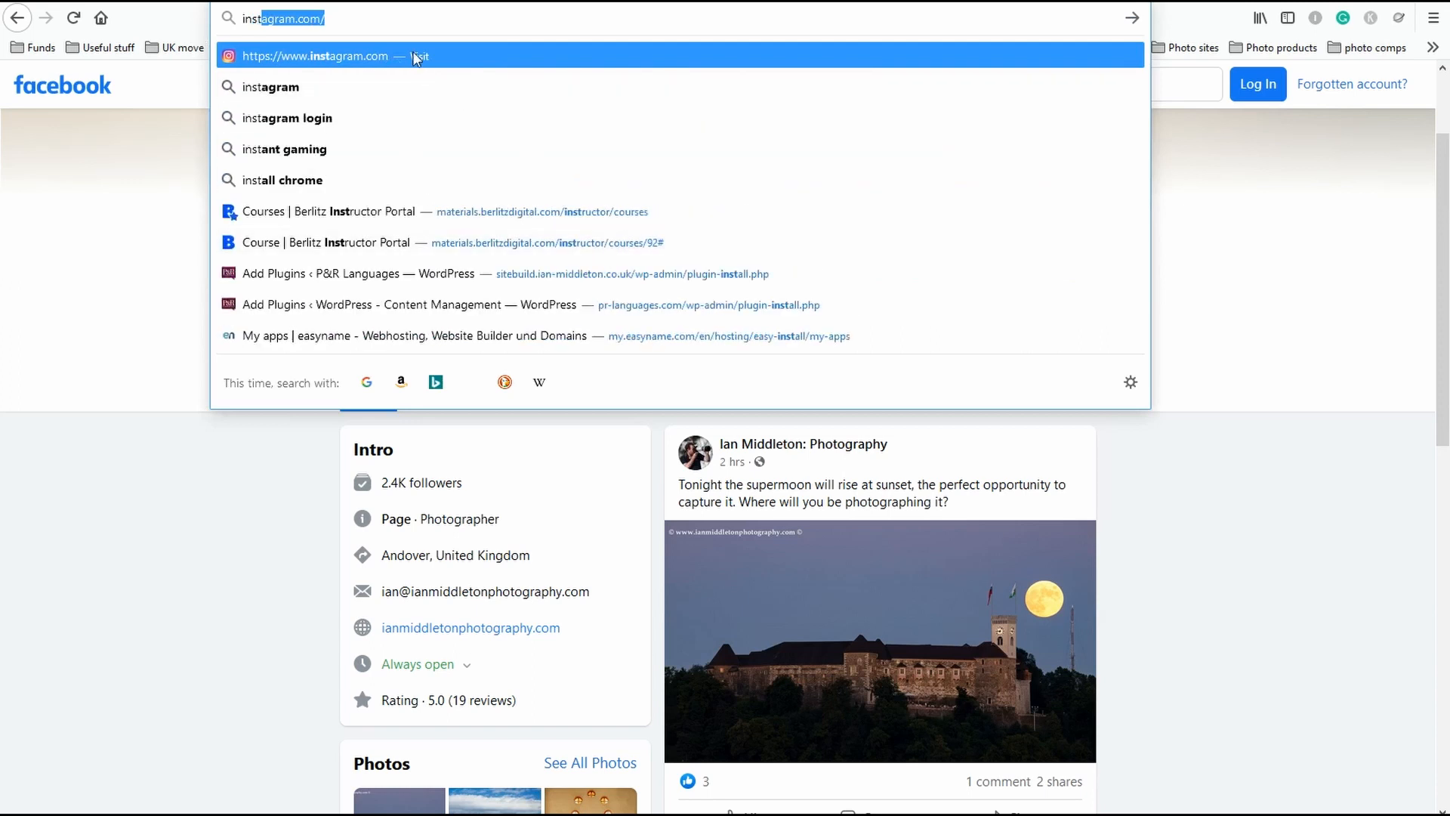
{"action": "left_click", "coordinate": [390, 24]}
{"action": "type", "text": "ian"}
{"action": "key", "text": "Return"}
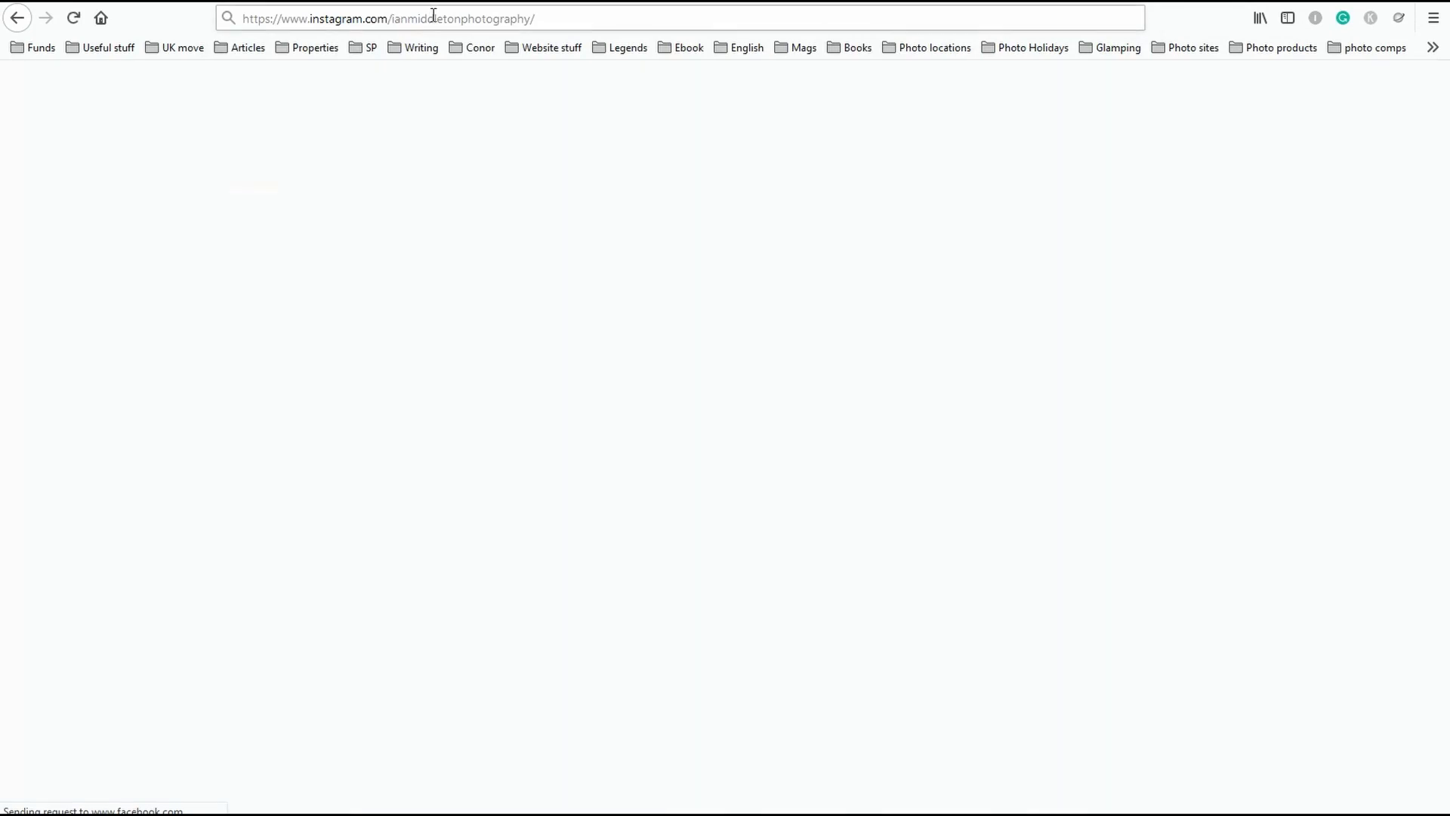
Copy the web address of the photographer's Instagram profile.
{"action": "left_click", "coordinate": [392, 20]}
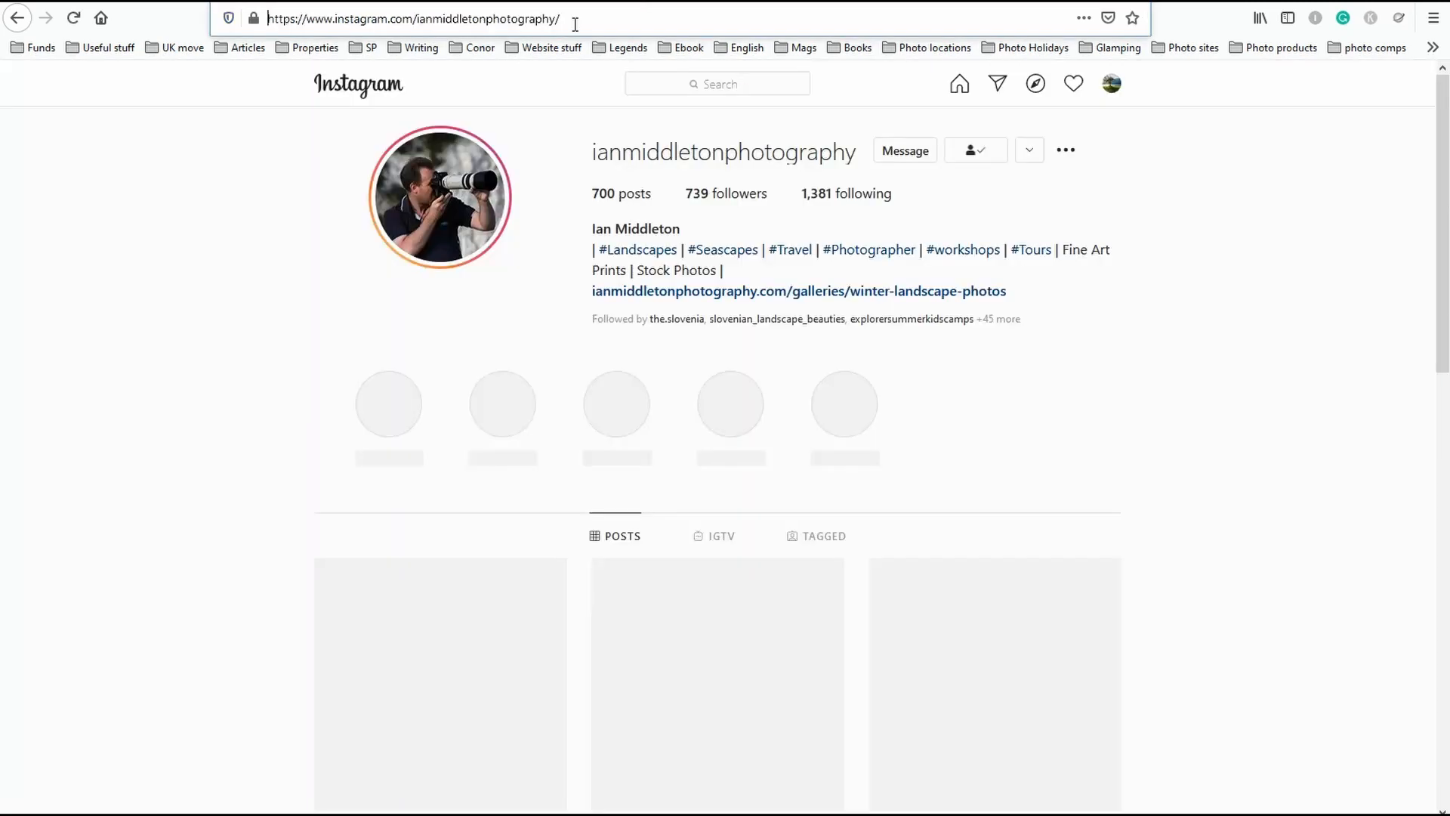
{"action": "right_click", "coordinate": [456, 21]}
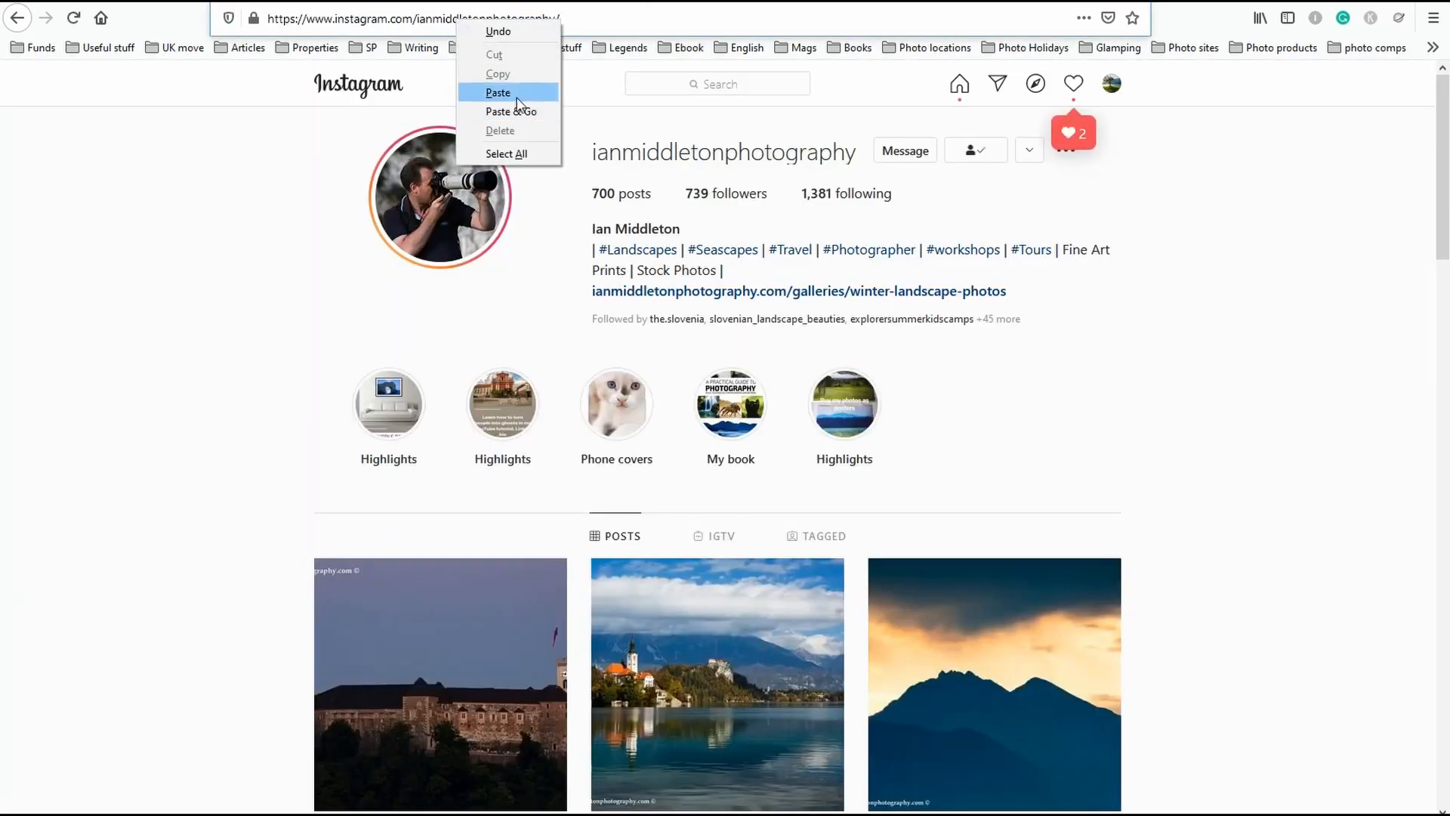
{"action": "key", "text": "Escape"}
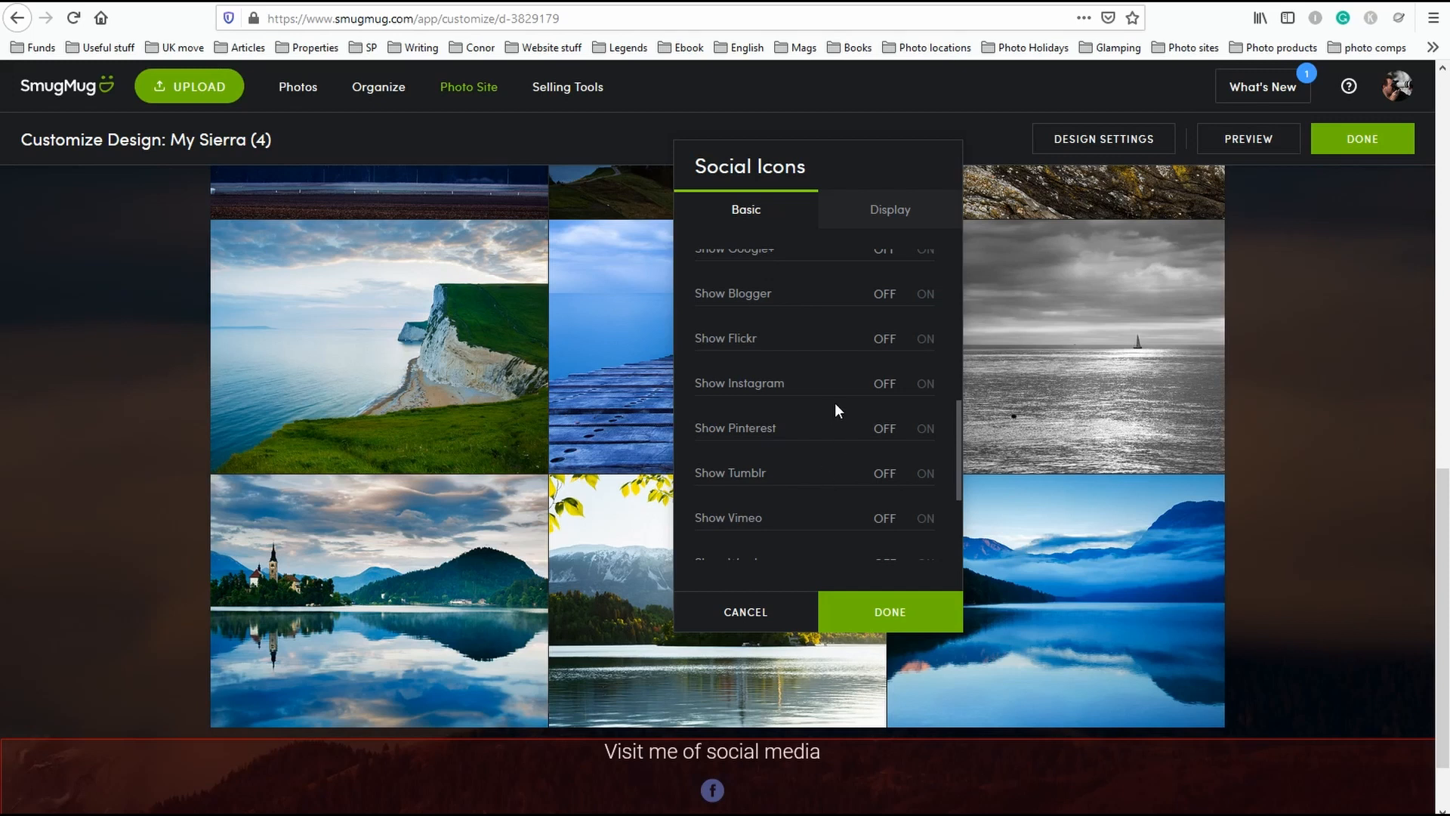
Return to the SmugMug design page, turn on Show Instagram with the copied profile address as its URL, and apply the Social Icons settings.
{"action": "scroll", "coordinate": [835, 402], "scroll_direction": "up", "scroll_amount": 2}
{"action": "scroll", "coordinate": [868, 422], "scroll_direction": "down", "scroll_amount": 2}
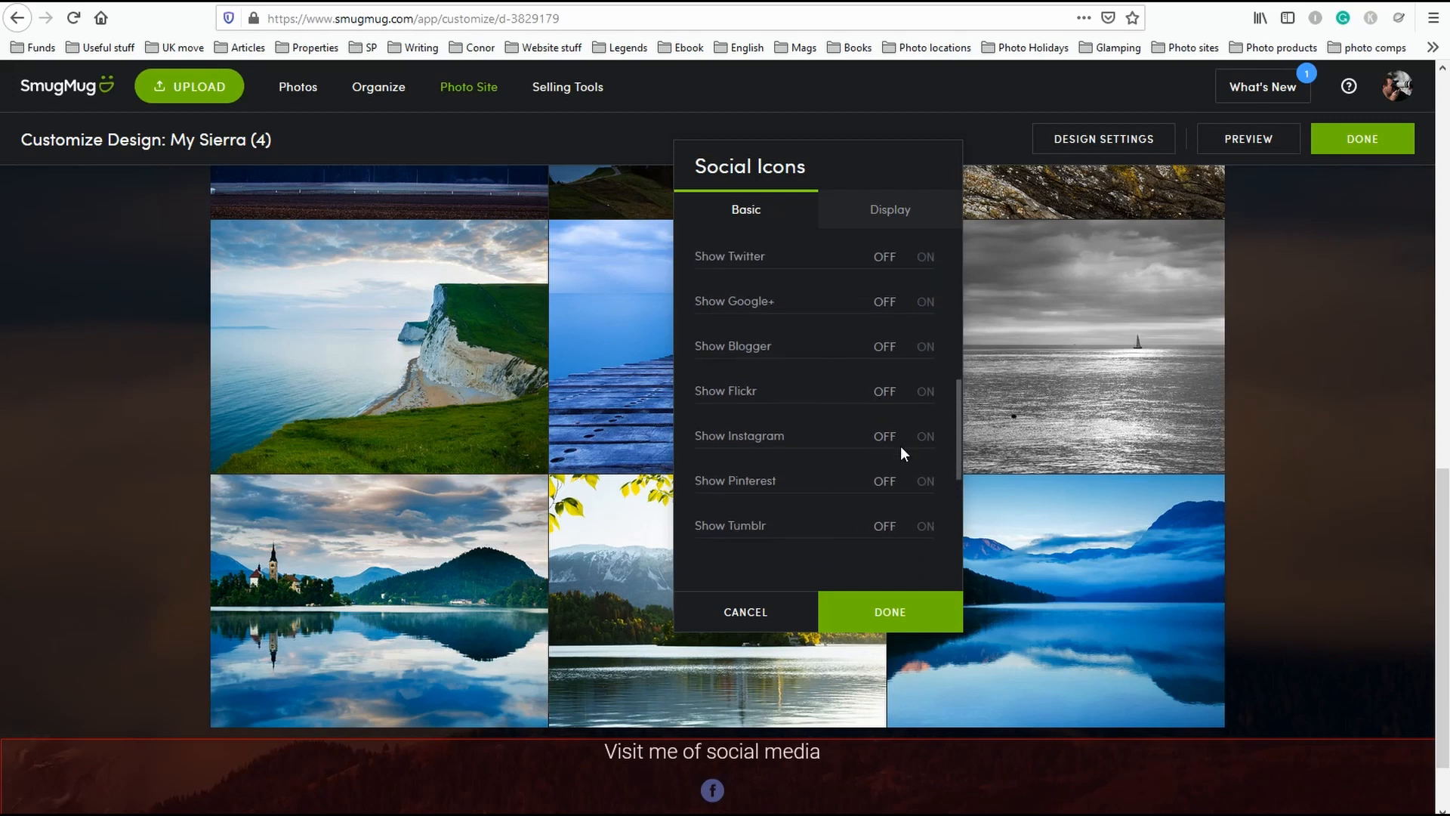
{"action": "left_click", "coordinate": [925, 384]}
{"action": "left_click", "coordinate": [779, 451]}
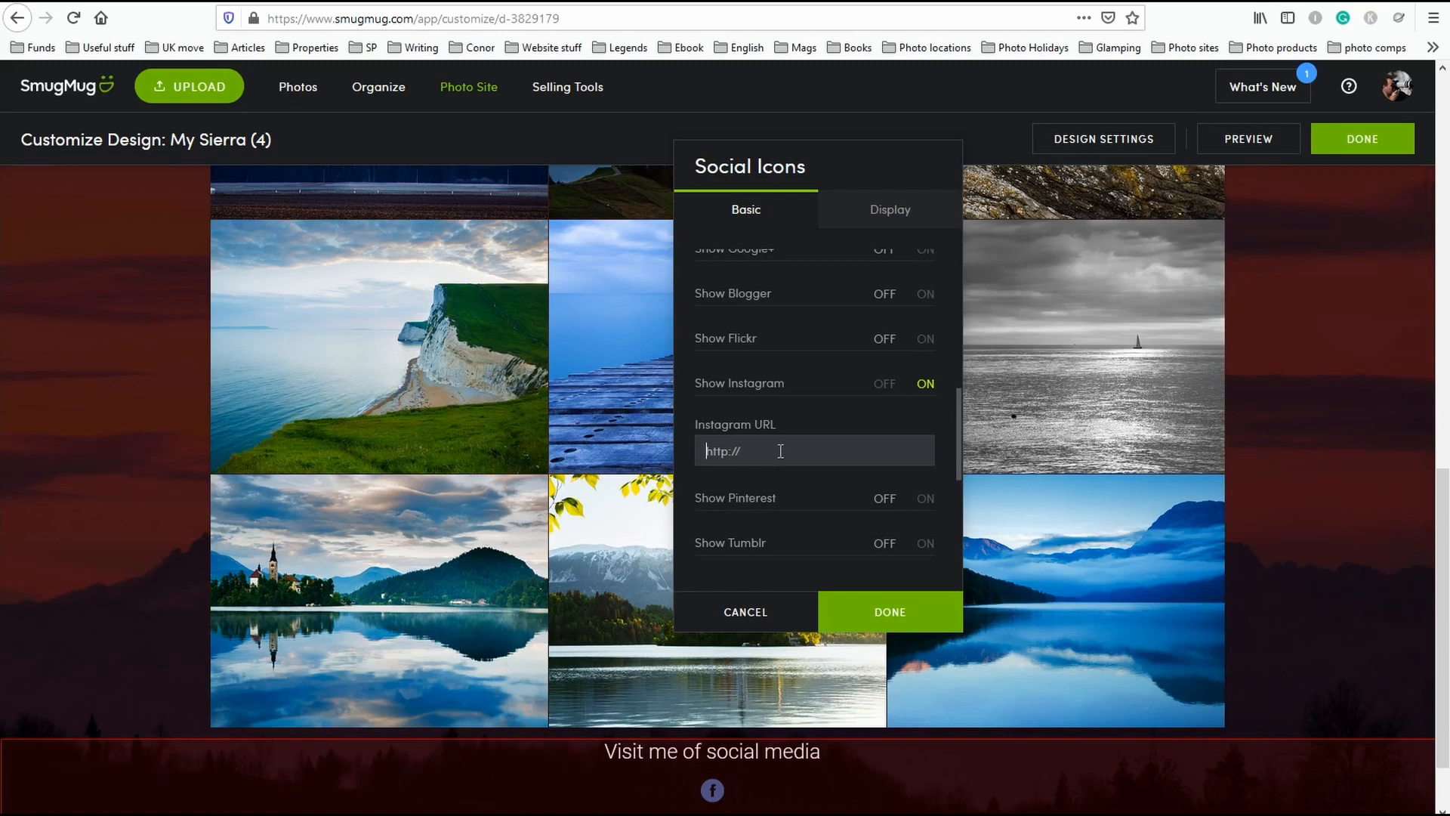
{"action": "key", "text": "ctrl+v"}
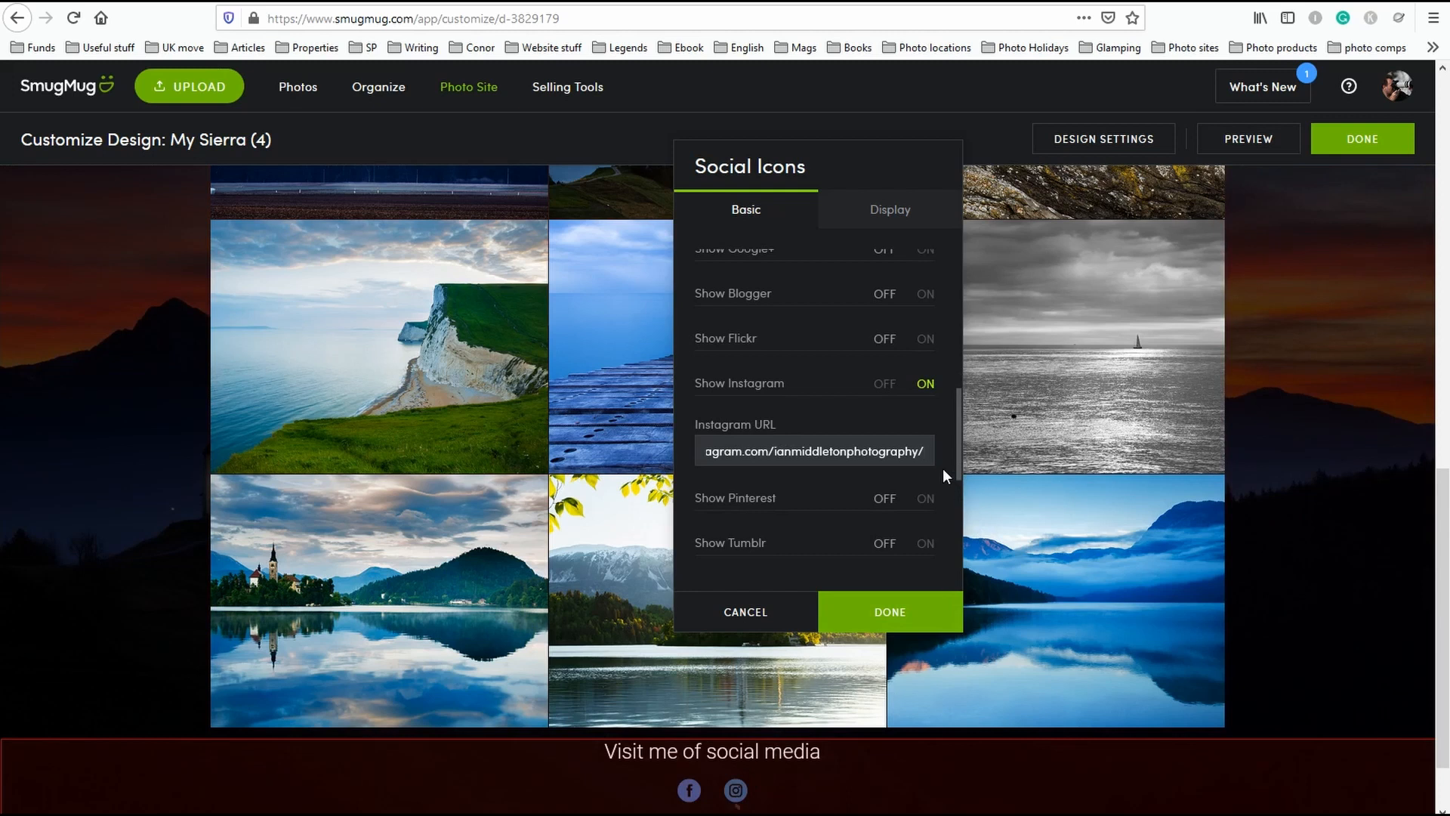
{"action": "scroll", "coordinate": [755, 438], "scroll_direction": "down", "scroll_amount": 2}
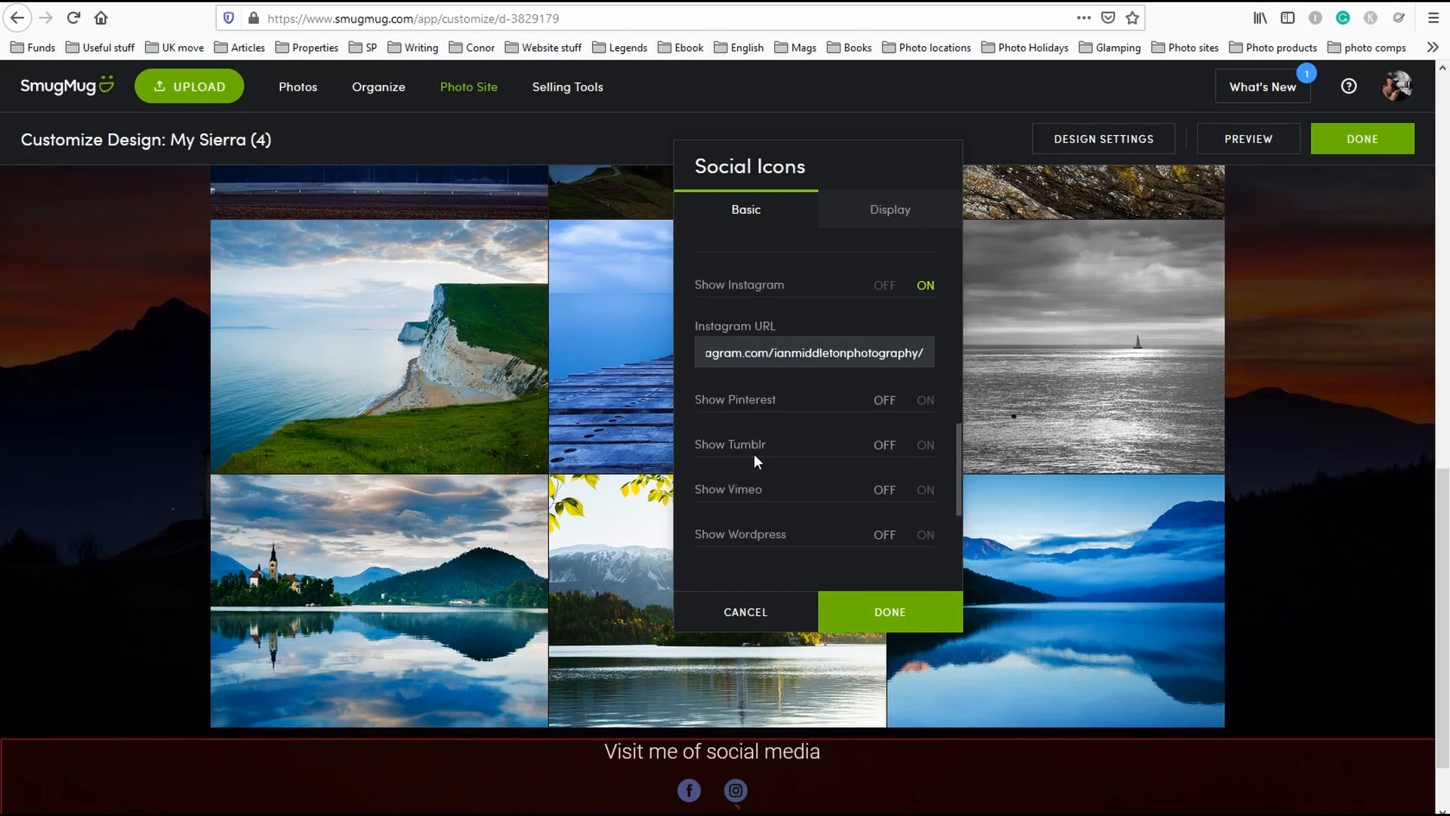
{"action": "scroll", "coordinate": [757, 479], "scroll_direction": "up", "scroll_amount": 6}
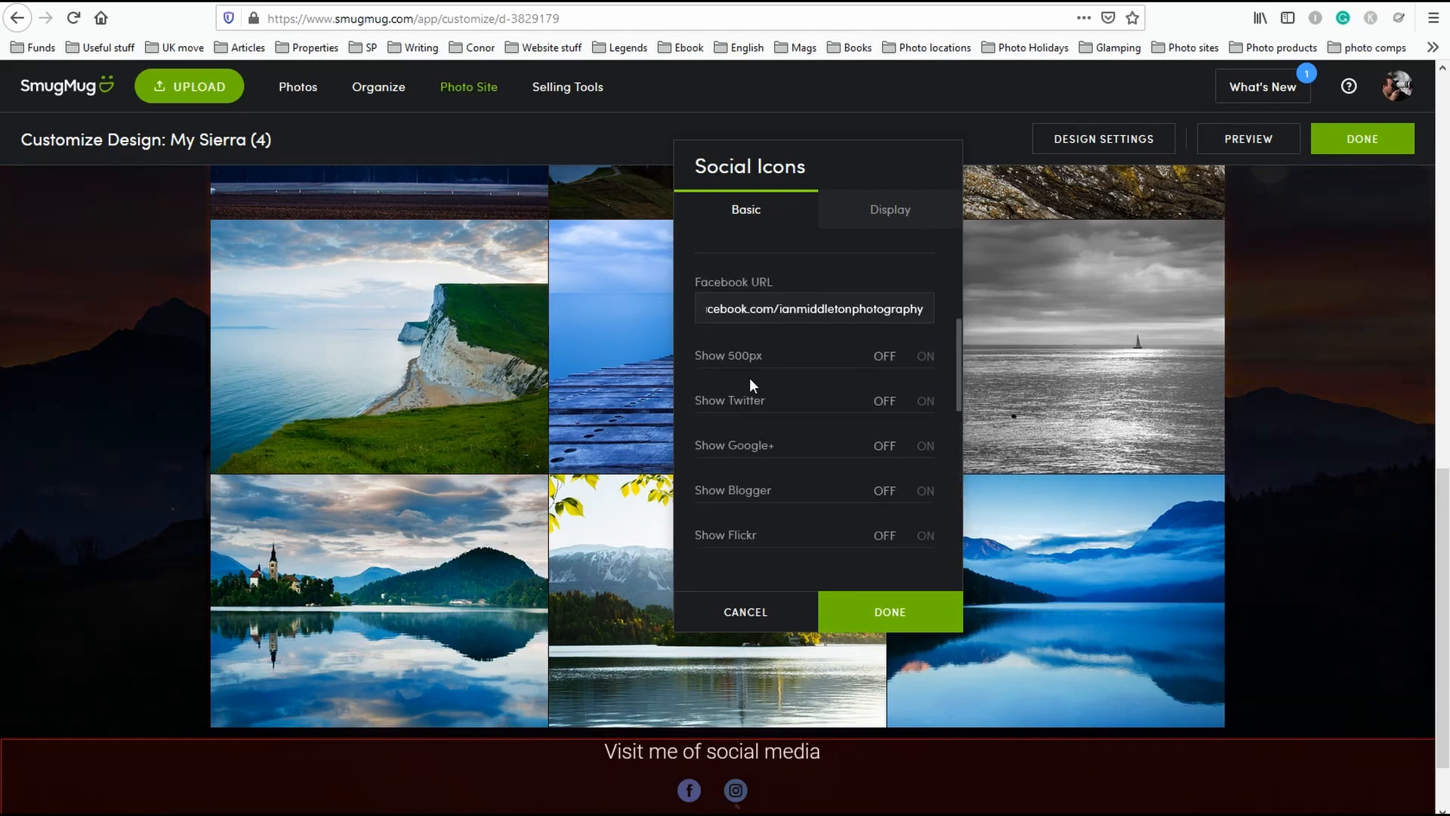
{"action": "left_click", "coordinate": [891, 614]}
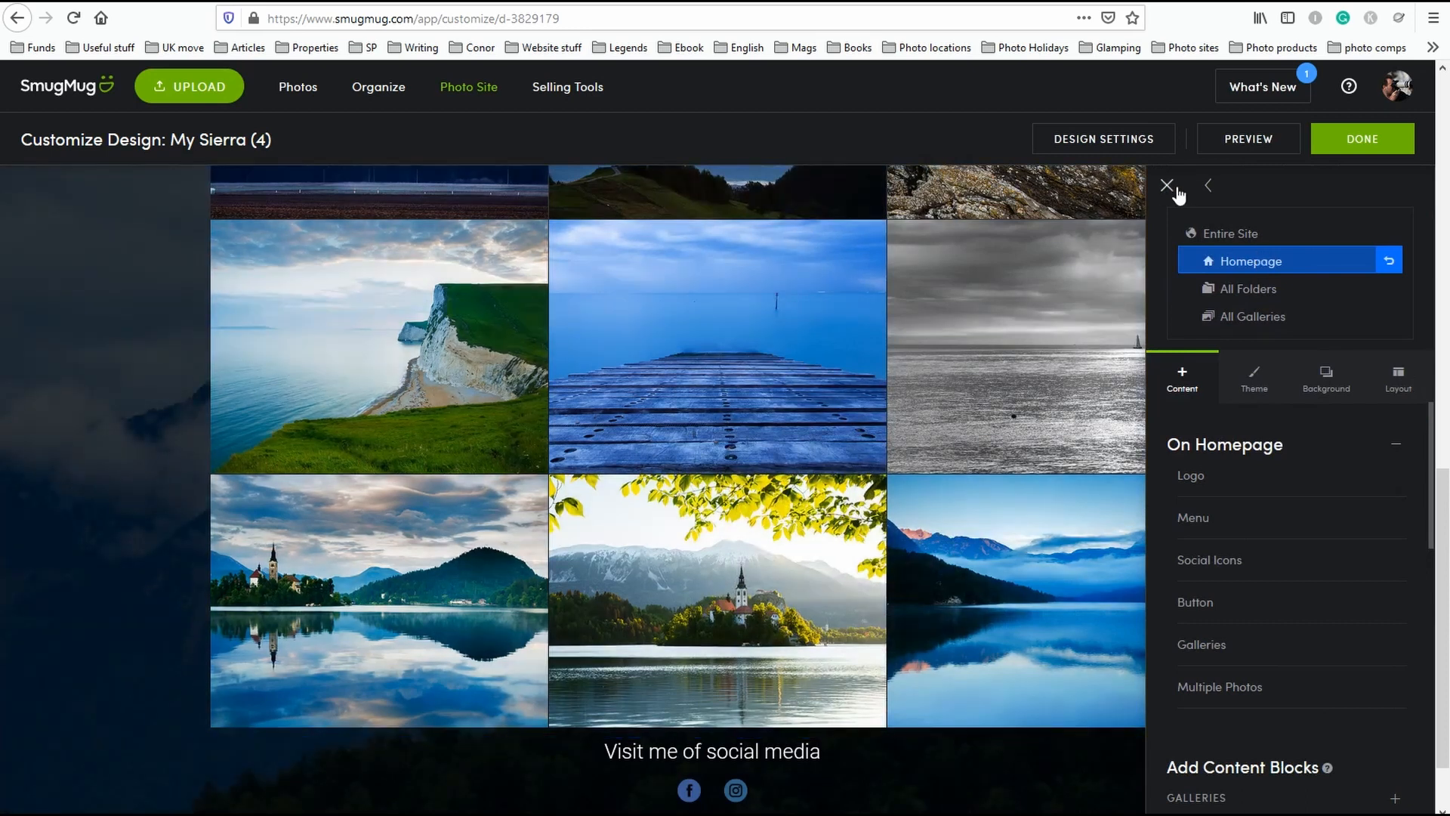
{"action": "left_click", "coordinate": [1167, 187]}
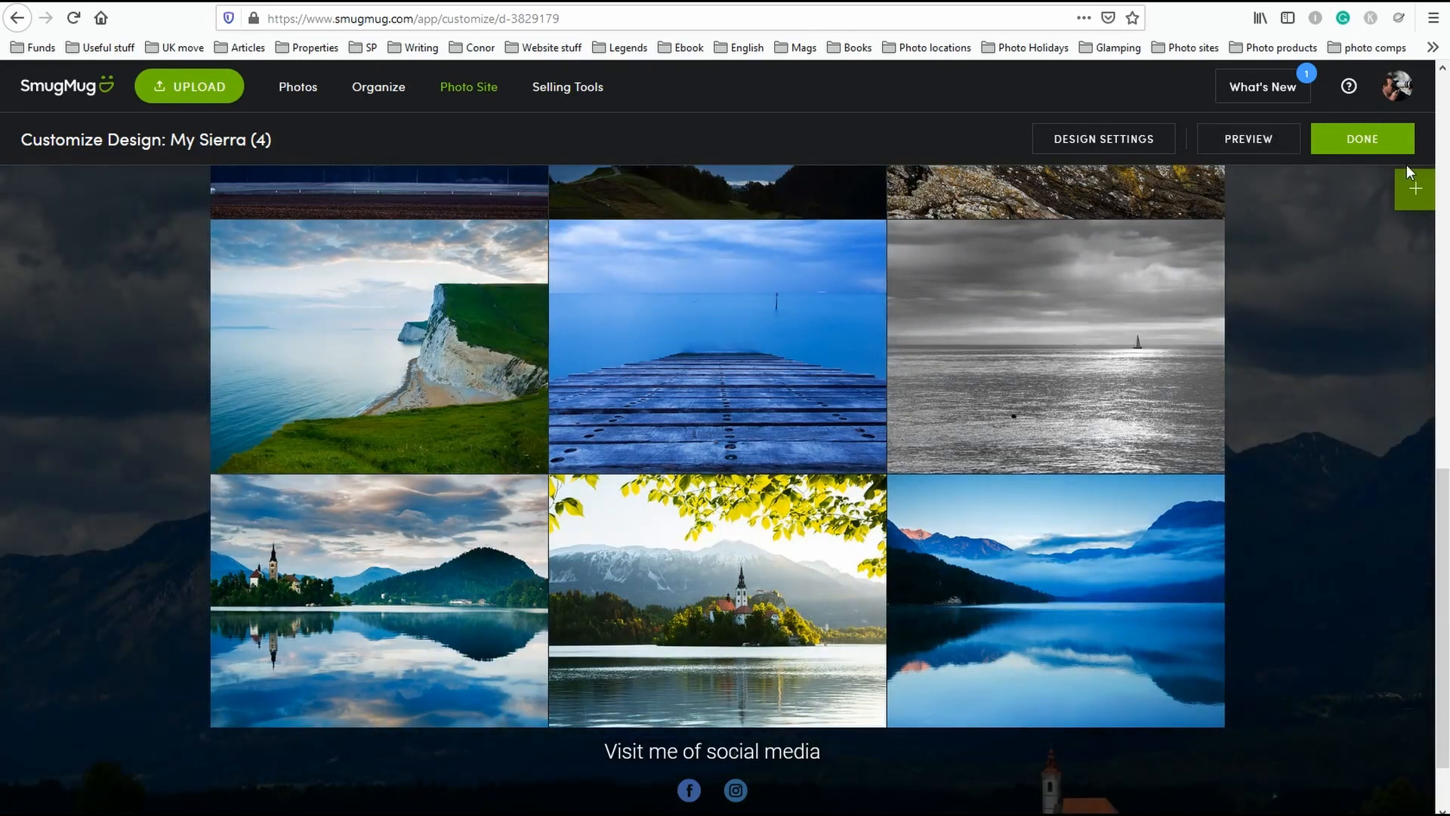
{"action": "left_click", "coordinate": [1413, 187]}
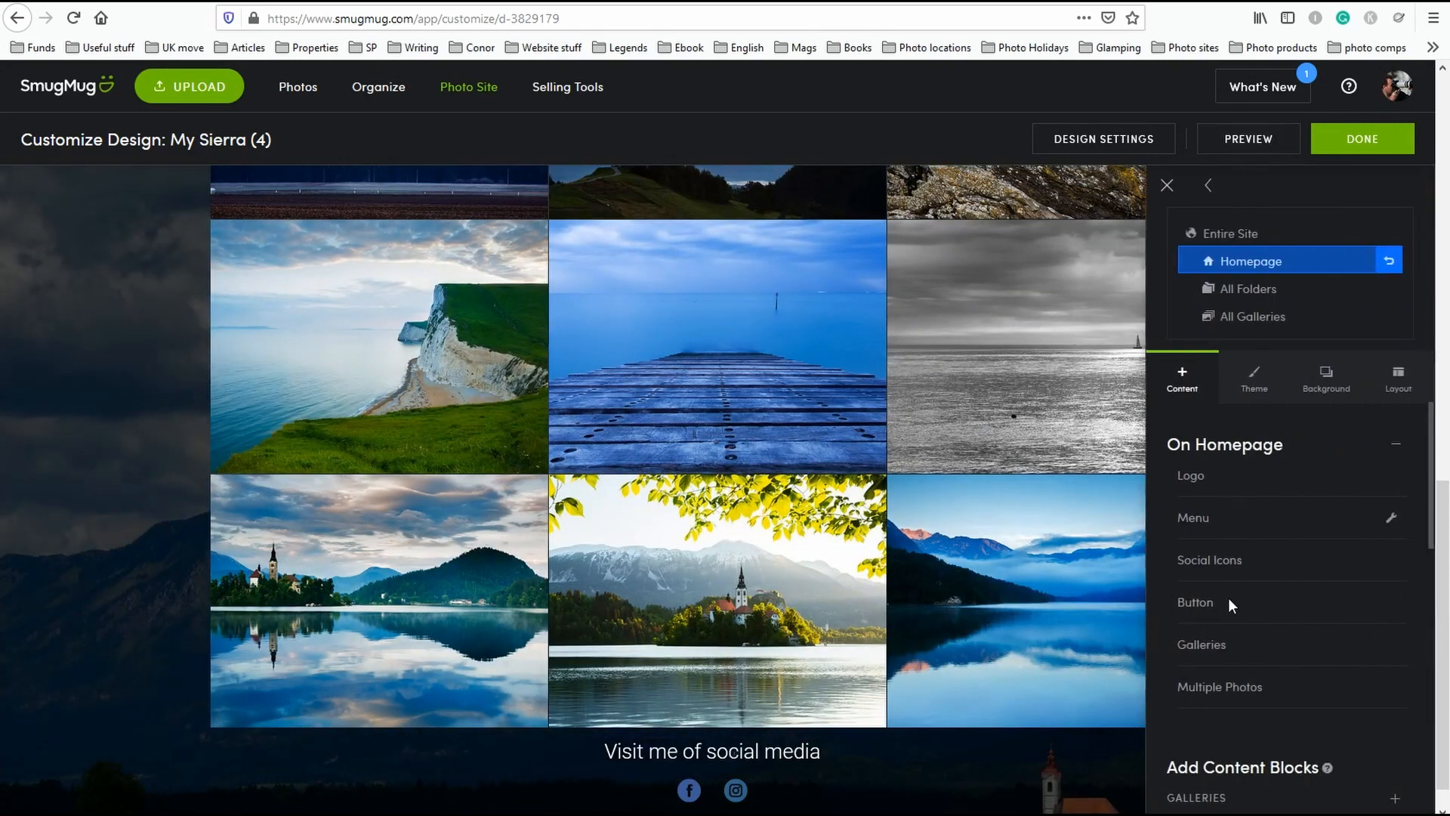
{"action": "scroll", "coordinate": [1266, 622], "scroll_direction": "down", "scroll_amount": 5}
{"action": "scroll", "coordinate": [1262, 606], "scroll_direction": "up", "scroll_amount": 4}
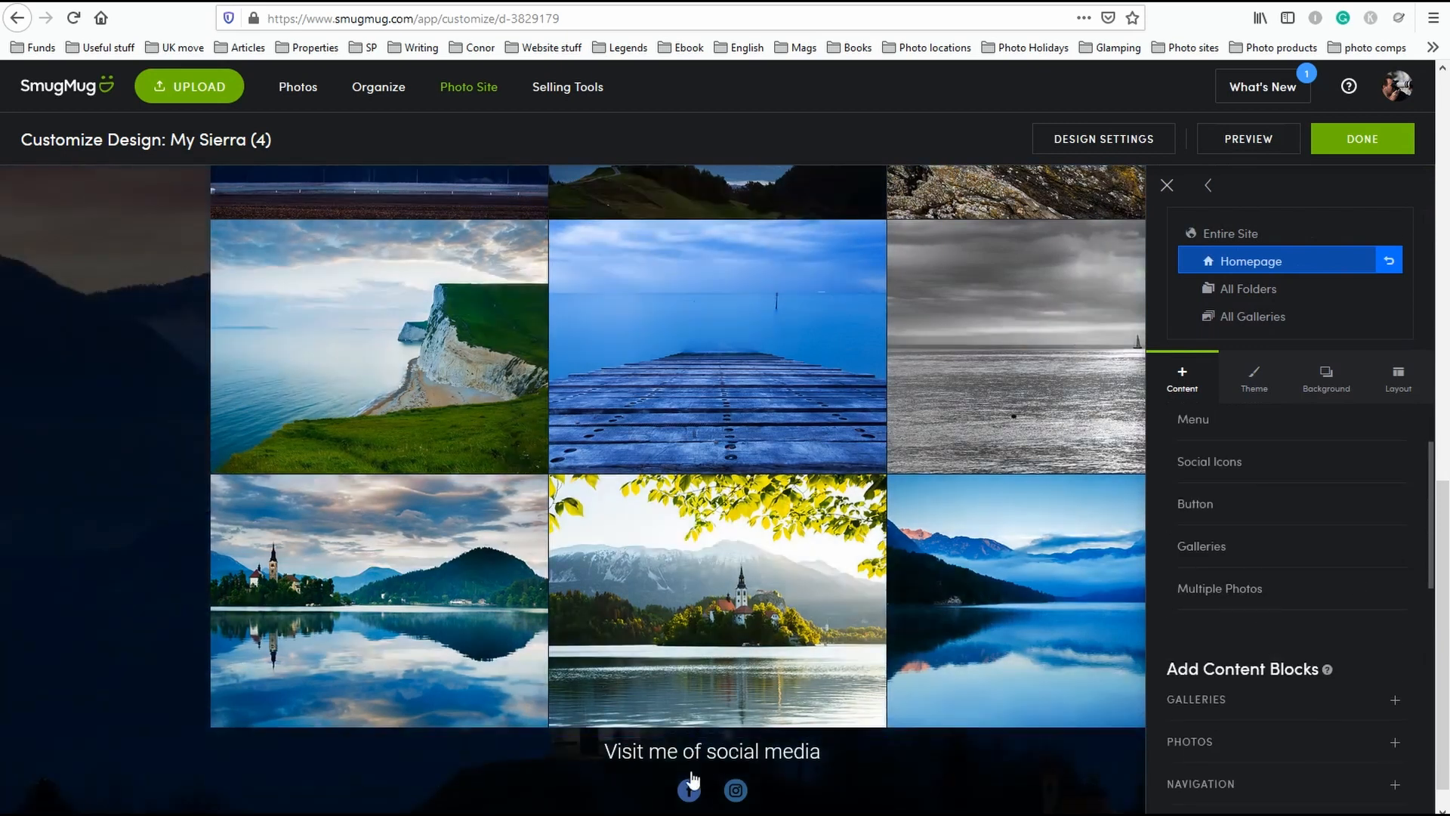
Reopen the Social Icons block's settings, try title size L and set the title size to S.
{"action": "left_click", "coordinate": [691, 778]}
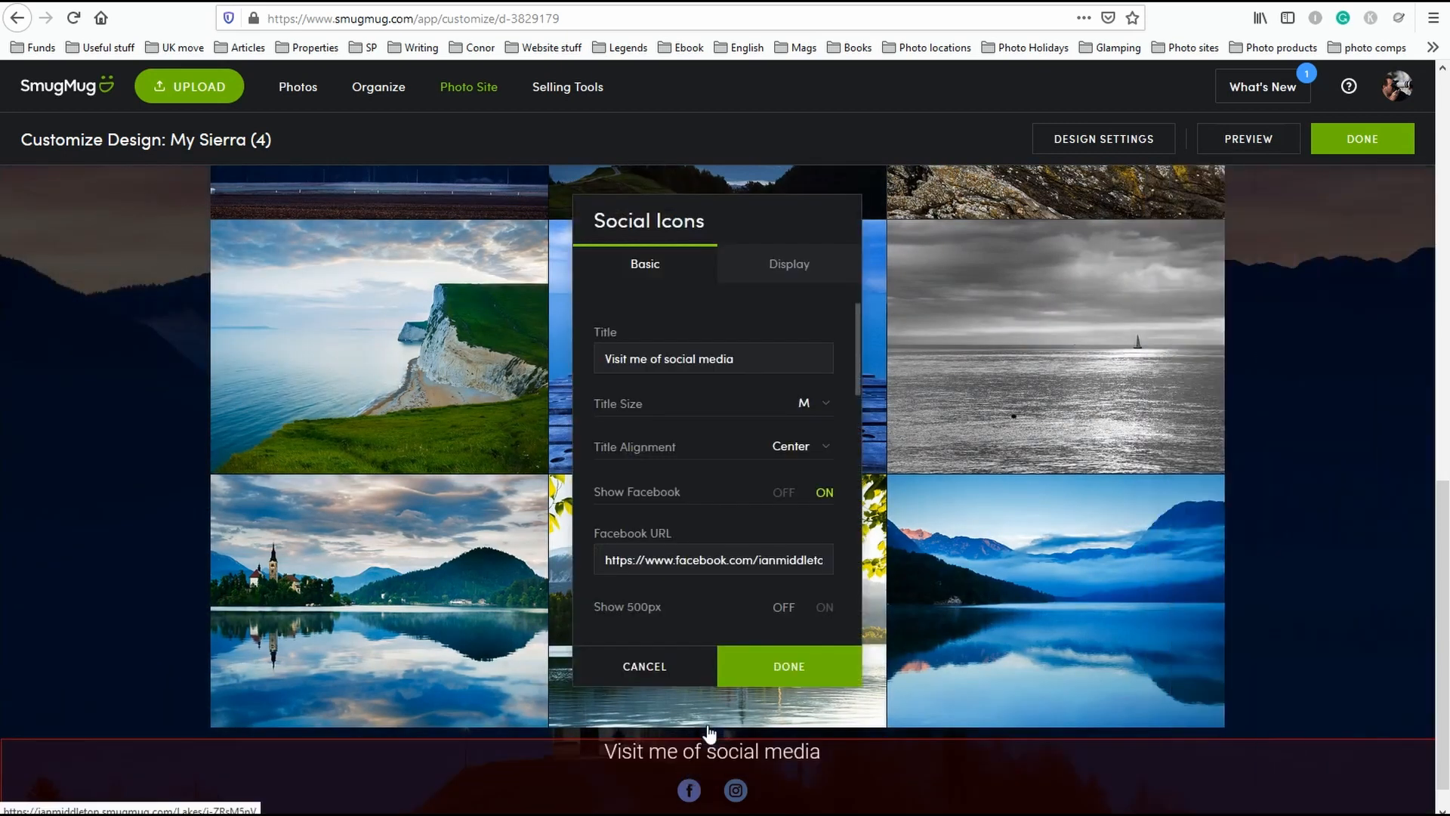
{"action": "left_click", "coordinate": [824, 405]}
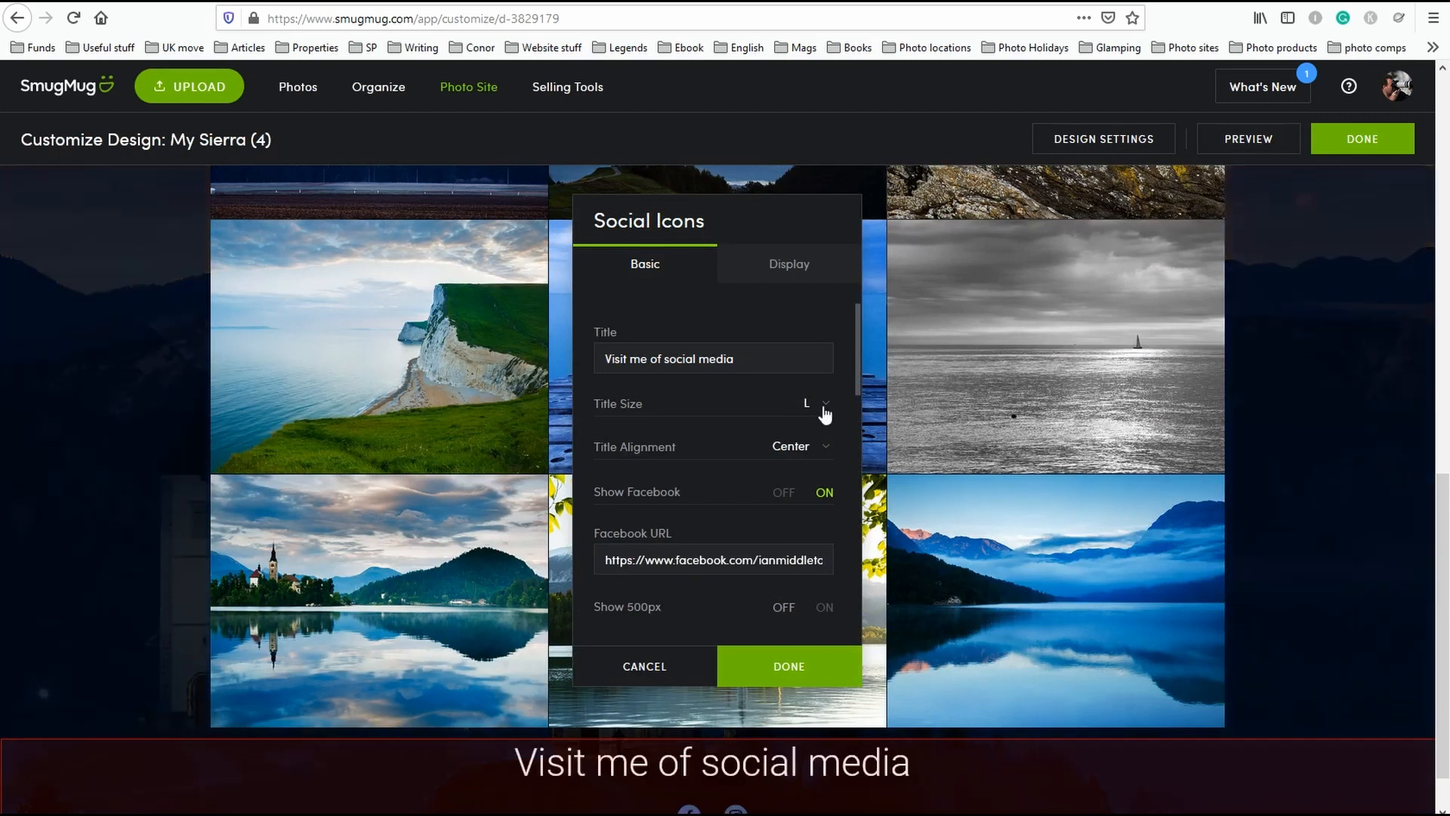
{"action": "left_click", "coordinate": [817, 411]}
{"action": "left_click", "coordinate": [815, 468]}
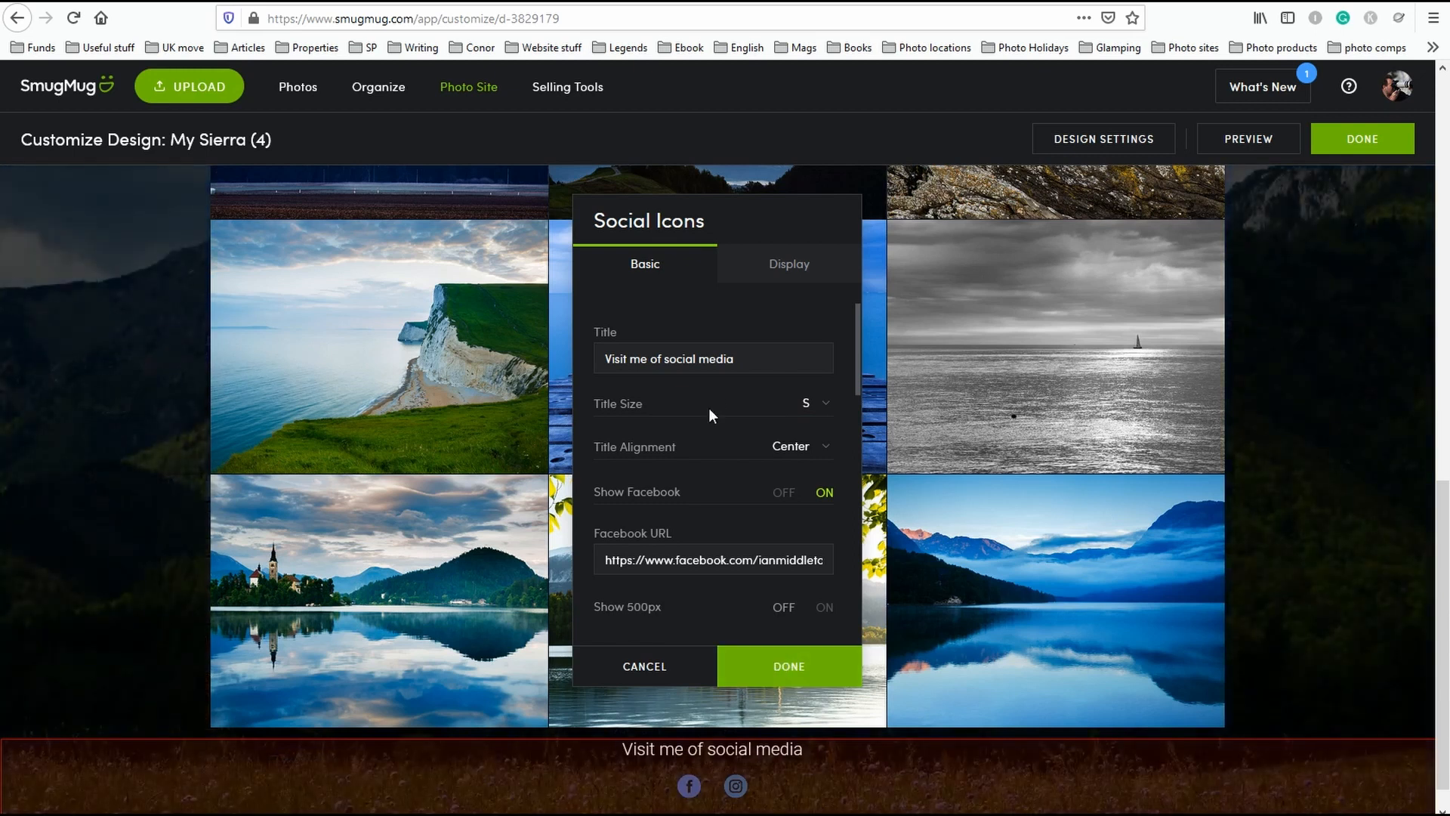
Correct the social icons title to "Visit me on social media" and apply the settings.
{"action": "left_click", "coordinate": [662, 355]}
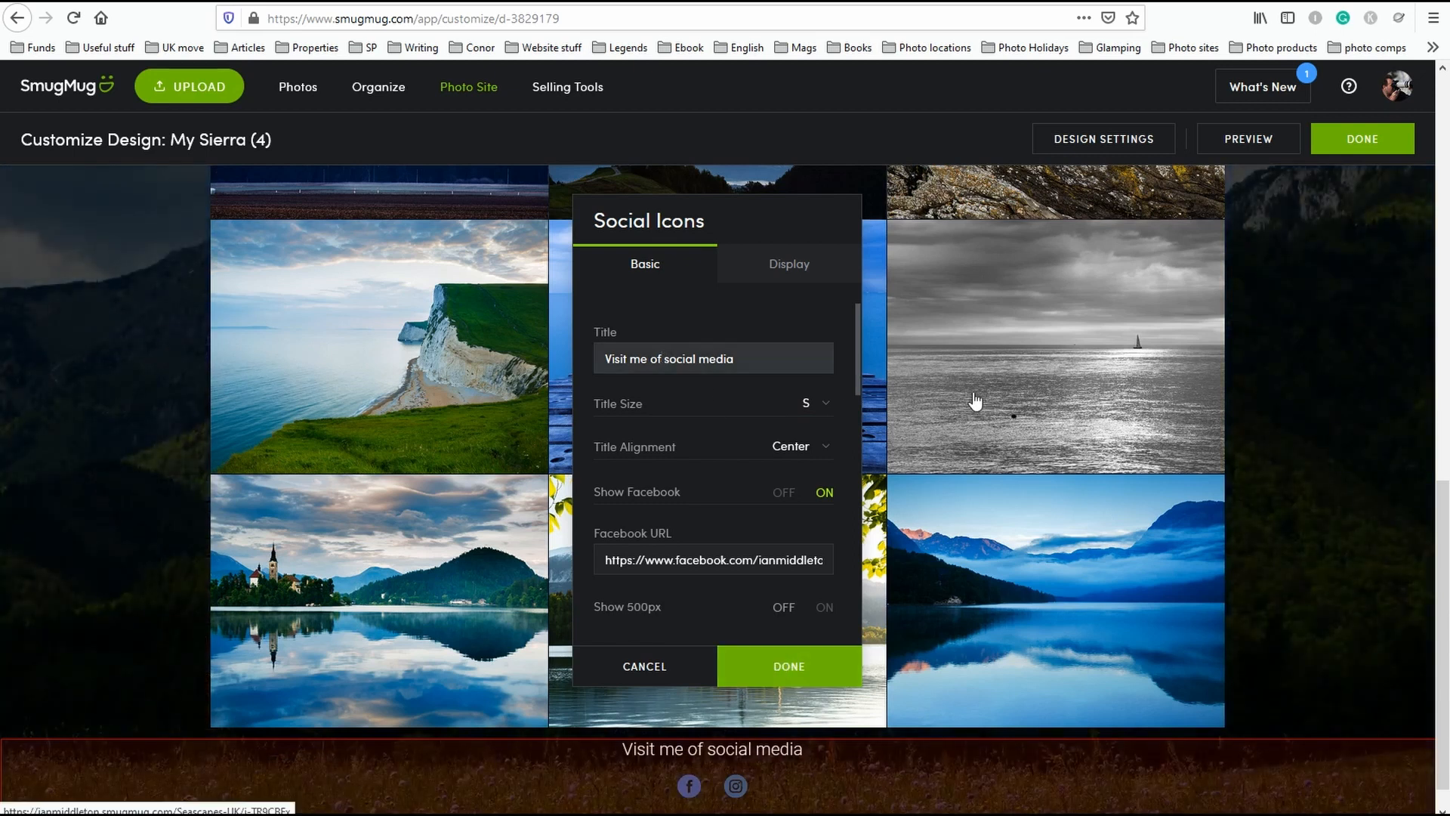
{"action": "key", "text": "BackSpace"}
{"action": "type", "text": "n"}
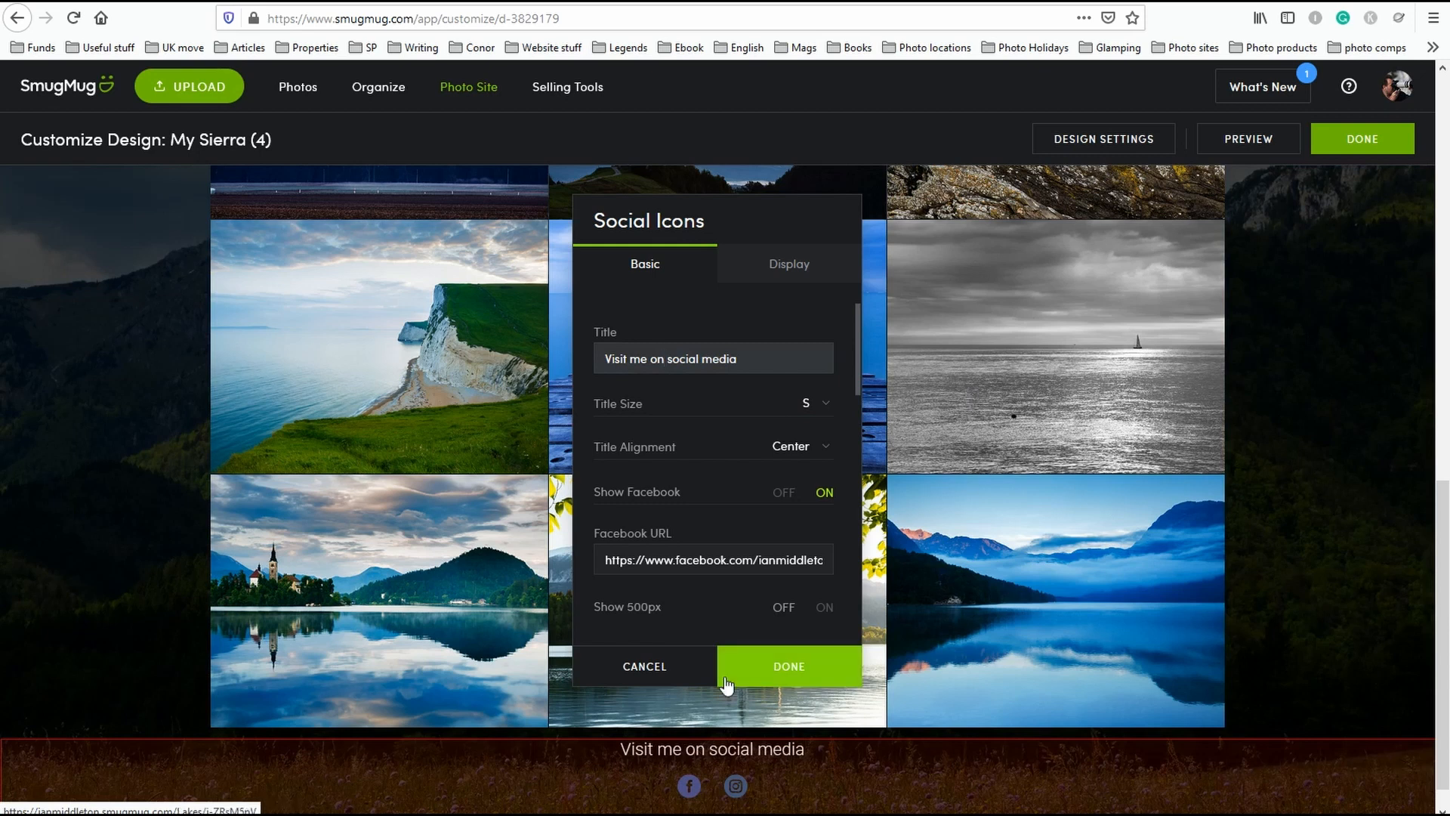
{"action": "left_click", "coordinate": [784, 669]}
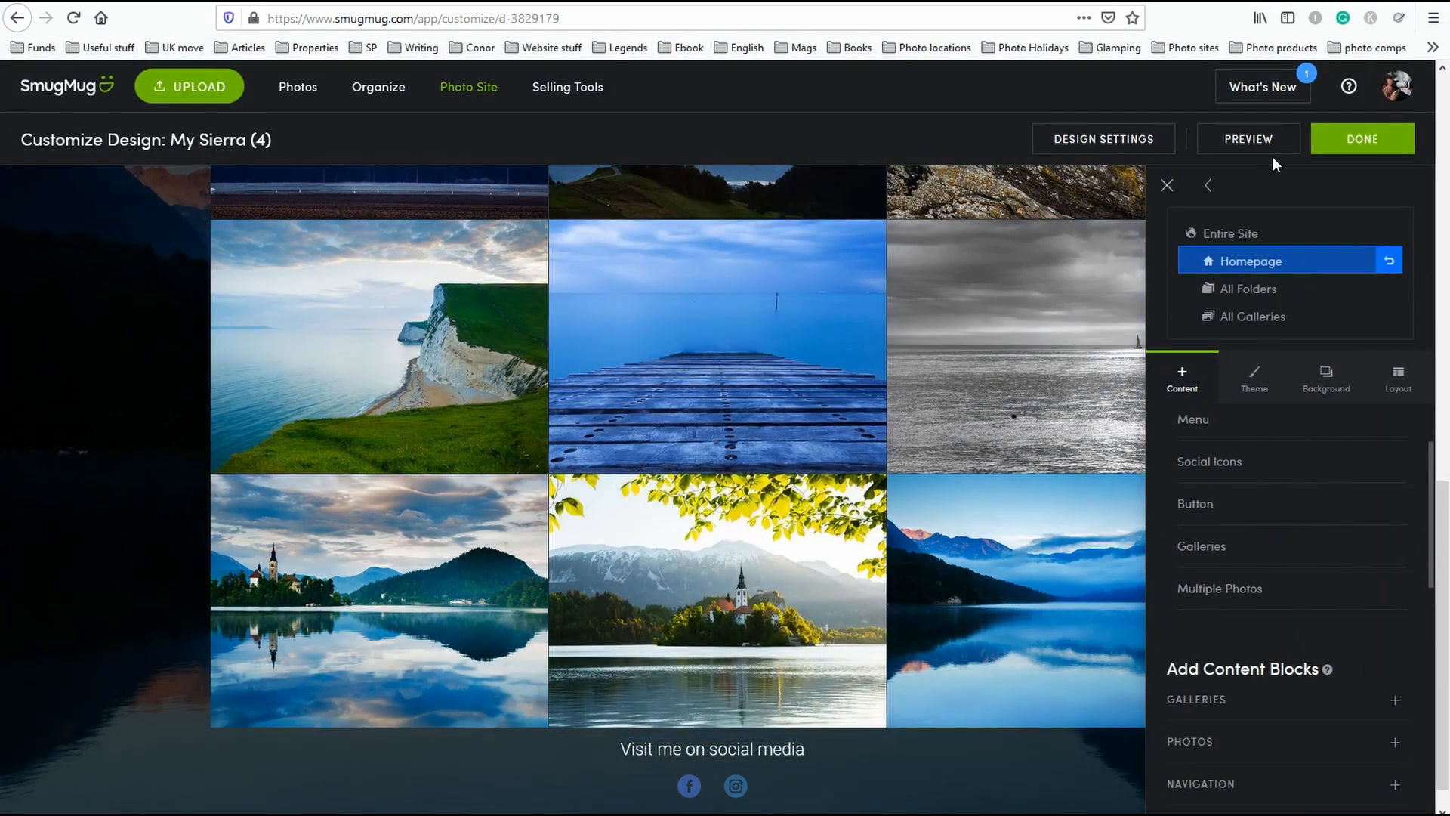
Add a Share Buttons block to the homepage between the gallery thumbnails and the Photos section, and open its settings.
{"action": "scroll", "coordinate": [1364, 651], "scroll_direction": "down", "scroll_amount": 6}
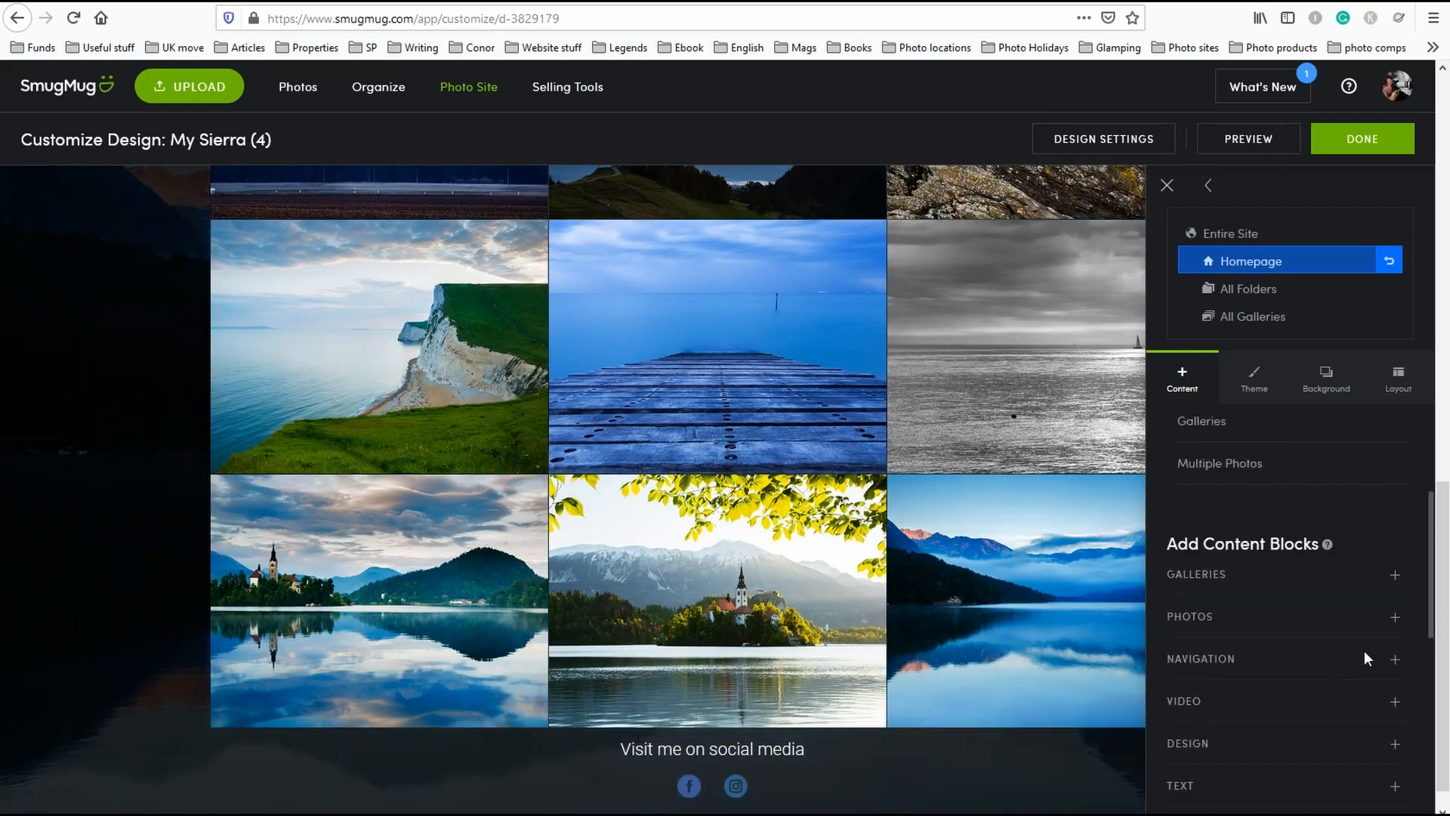
{"action": "scroll", "coordinate": [1364, 654], "scroll_direction": "up", "scroll_amount": 4}
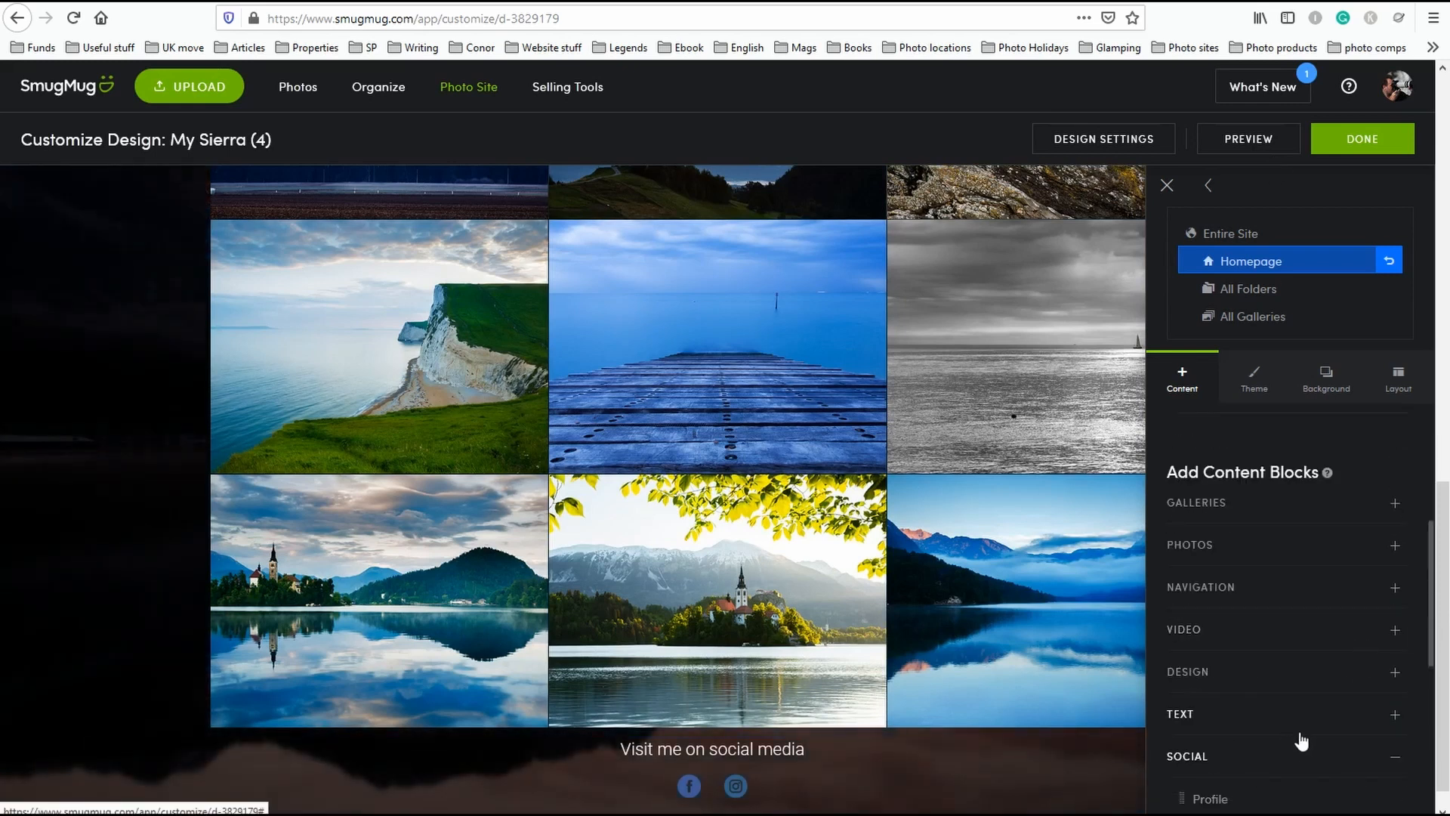
{"action": "left_click", "coordinate": [1394, 759]}
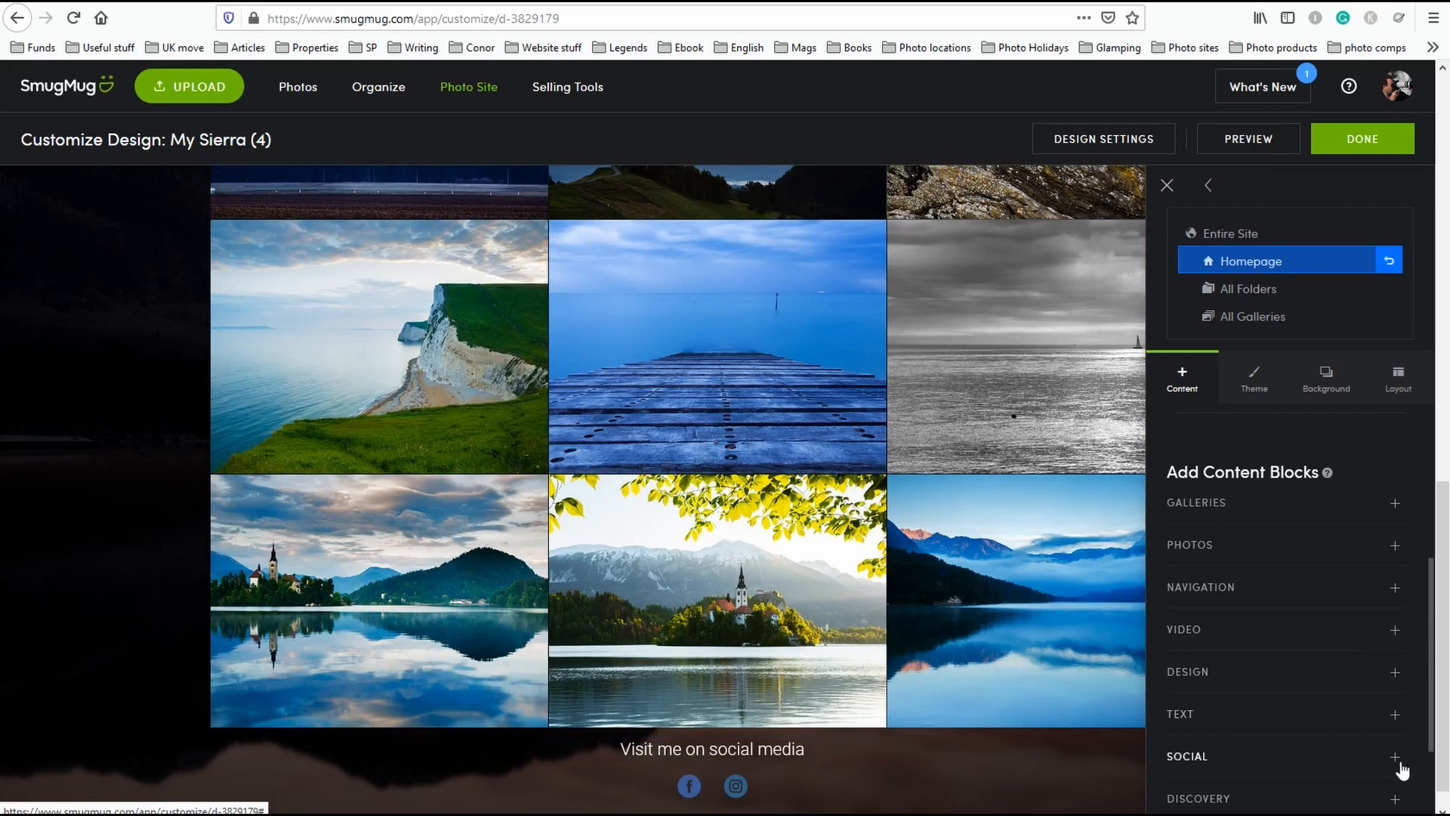
{"action": "left_click", "coordinate": [1397, 762]}
{"action": "scroll", "coordinate": [1361, 715], "scroll_direction": "down", "scroll_amount": 3}
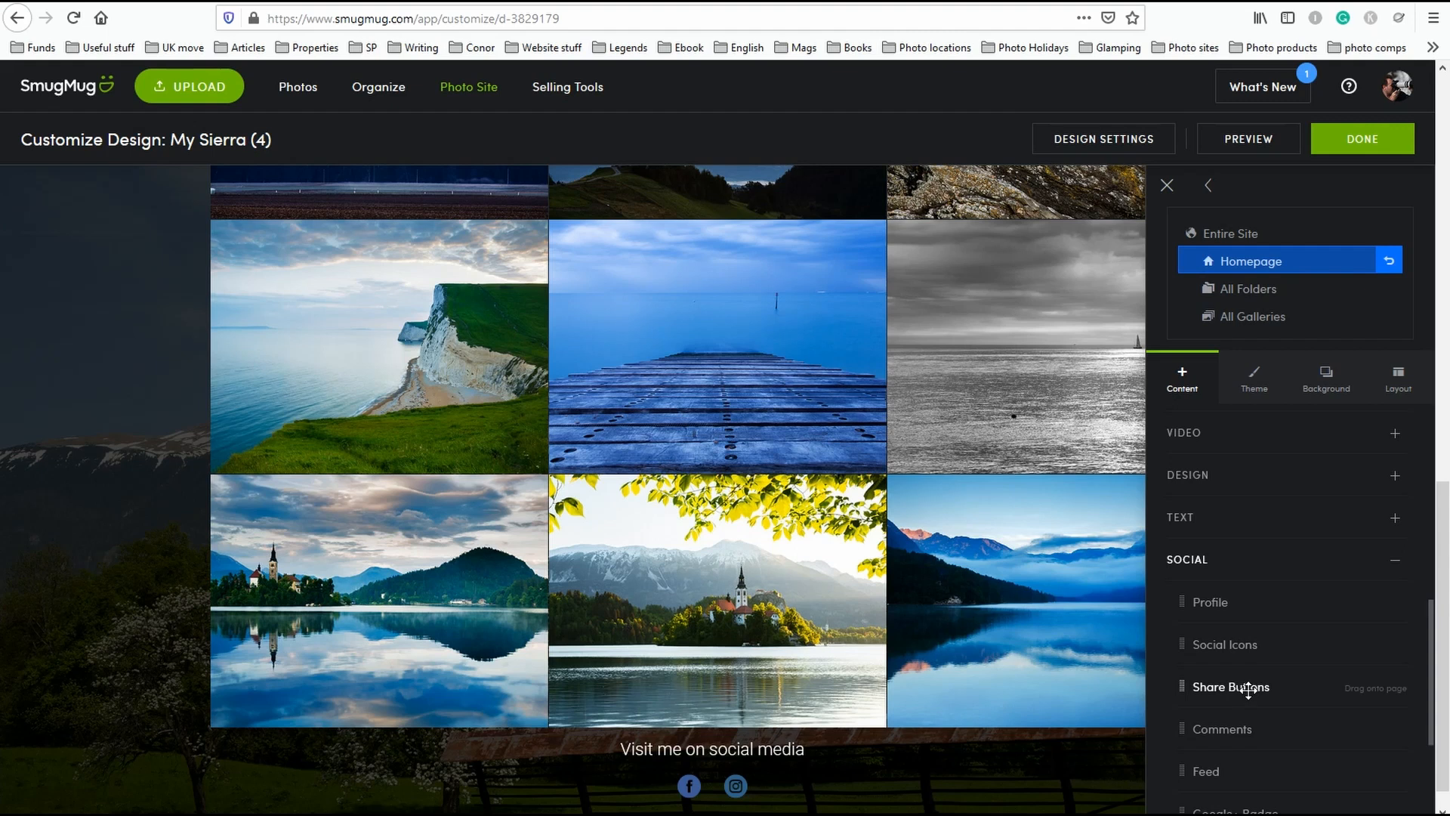
{"action": "scroll", "coordinate": [940, 559], "scroll_direction": "up", "scroll_amount": 7}
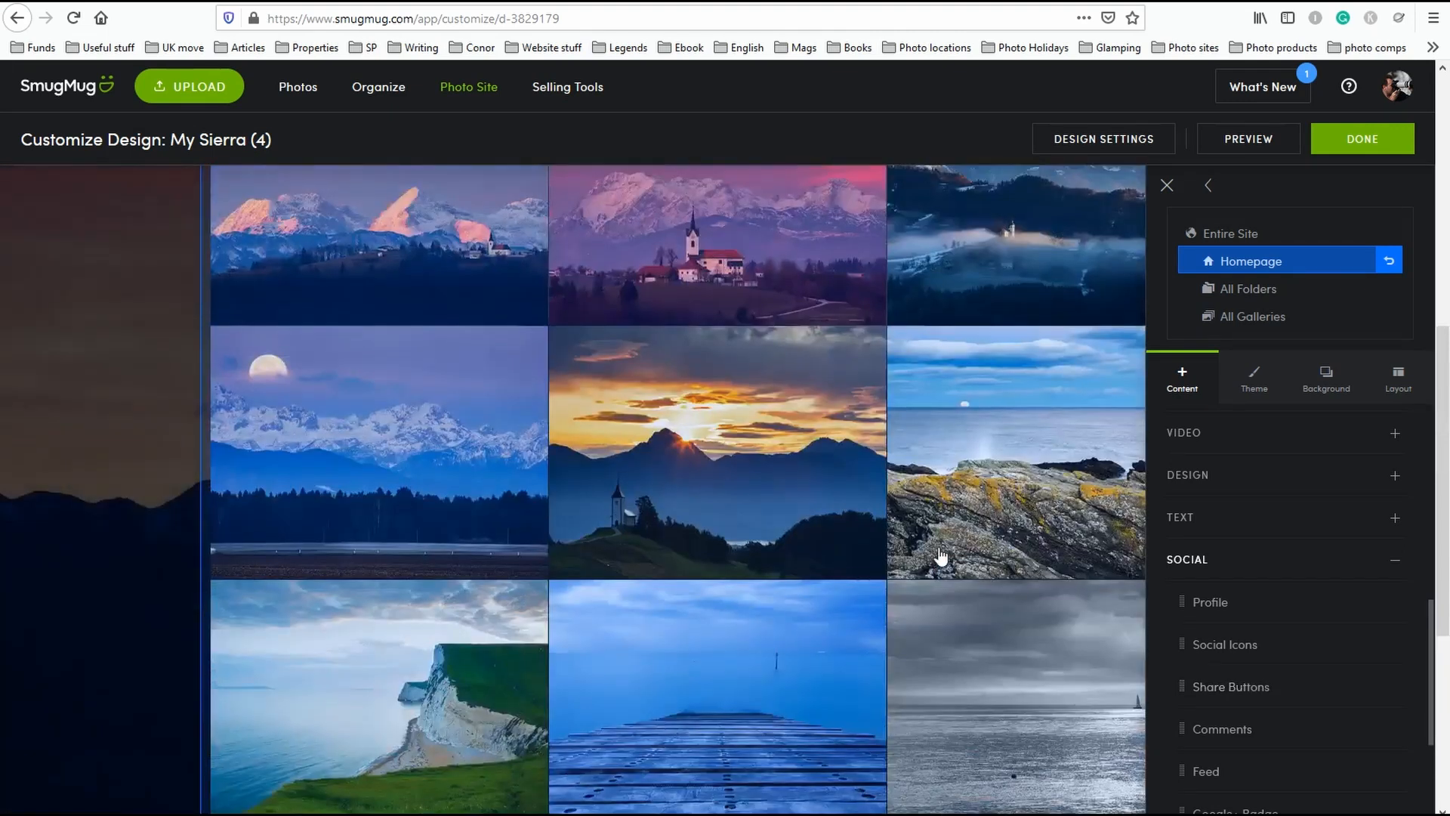
{"action": "scroll", "coordinate": [940, 556], "scroll_direction": "down", "scroll_amount": 9}
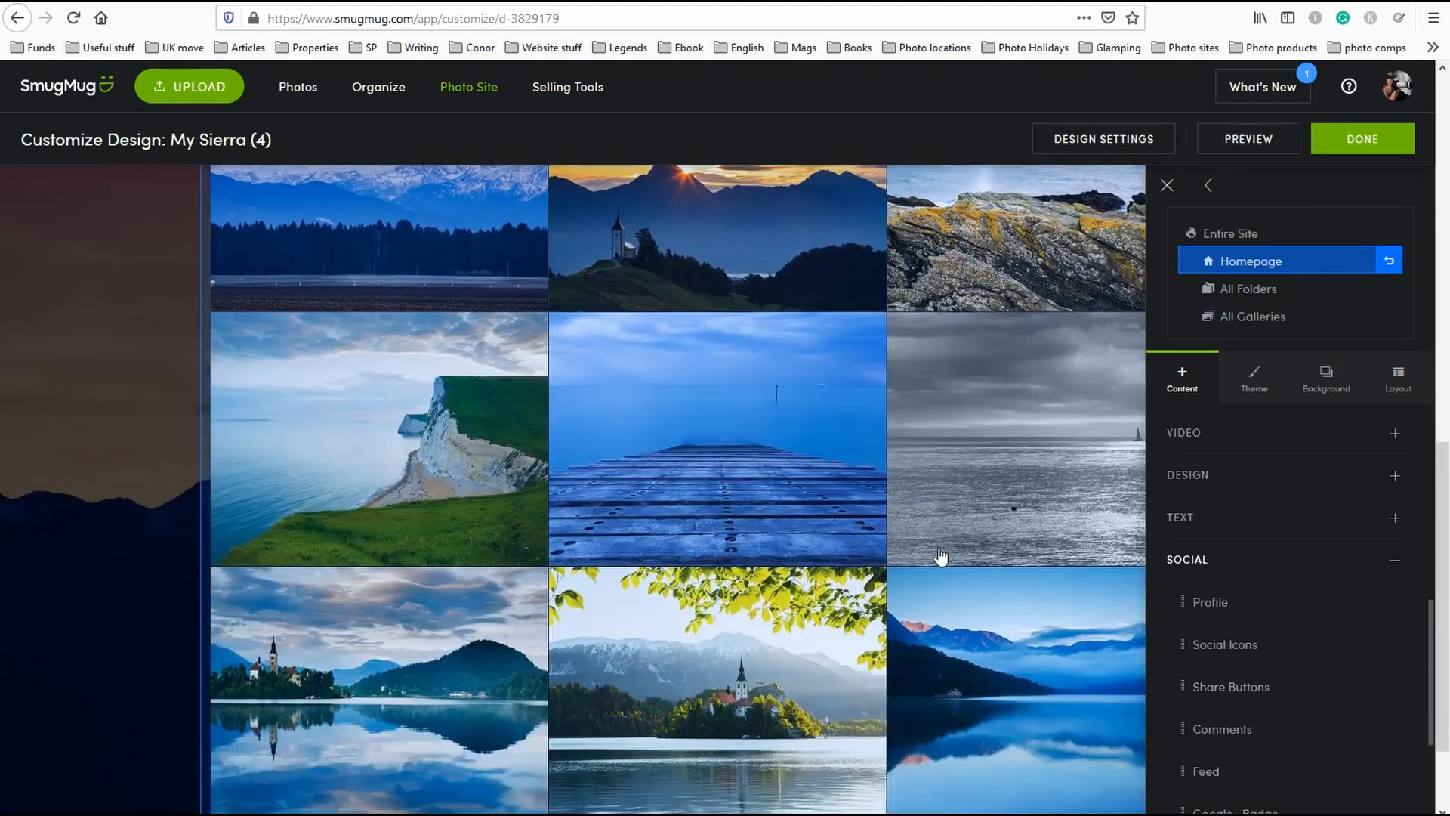
{"action": "scroll", "coordinate": [940, 557], "scroll_direction": "up", "scroll_amount": 12}
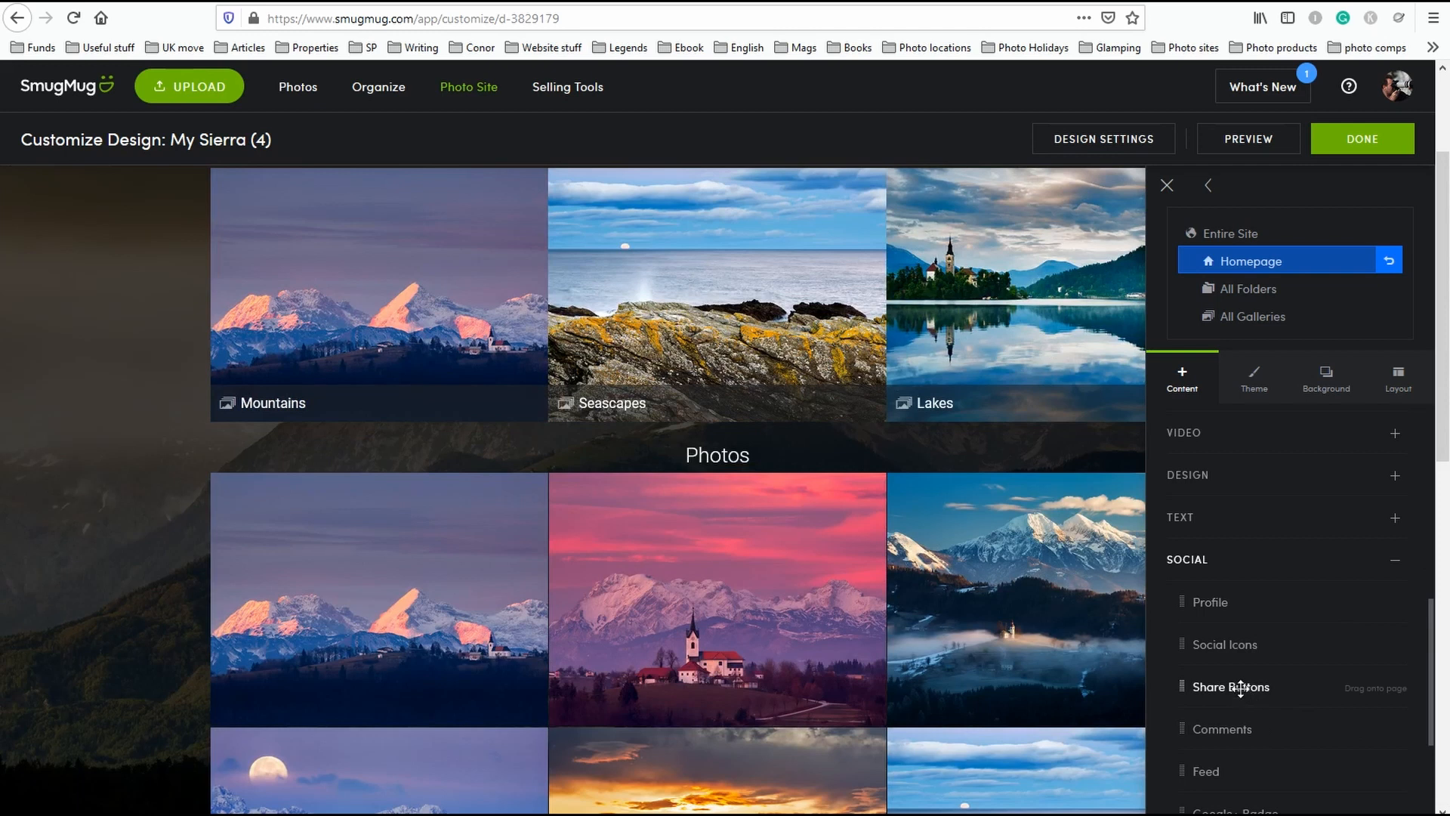
{"action": "left_click_drag", "start_coordinate": [1240, 687], "coordinate": [723, 324]}
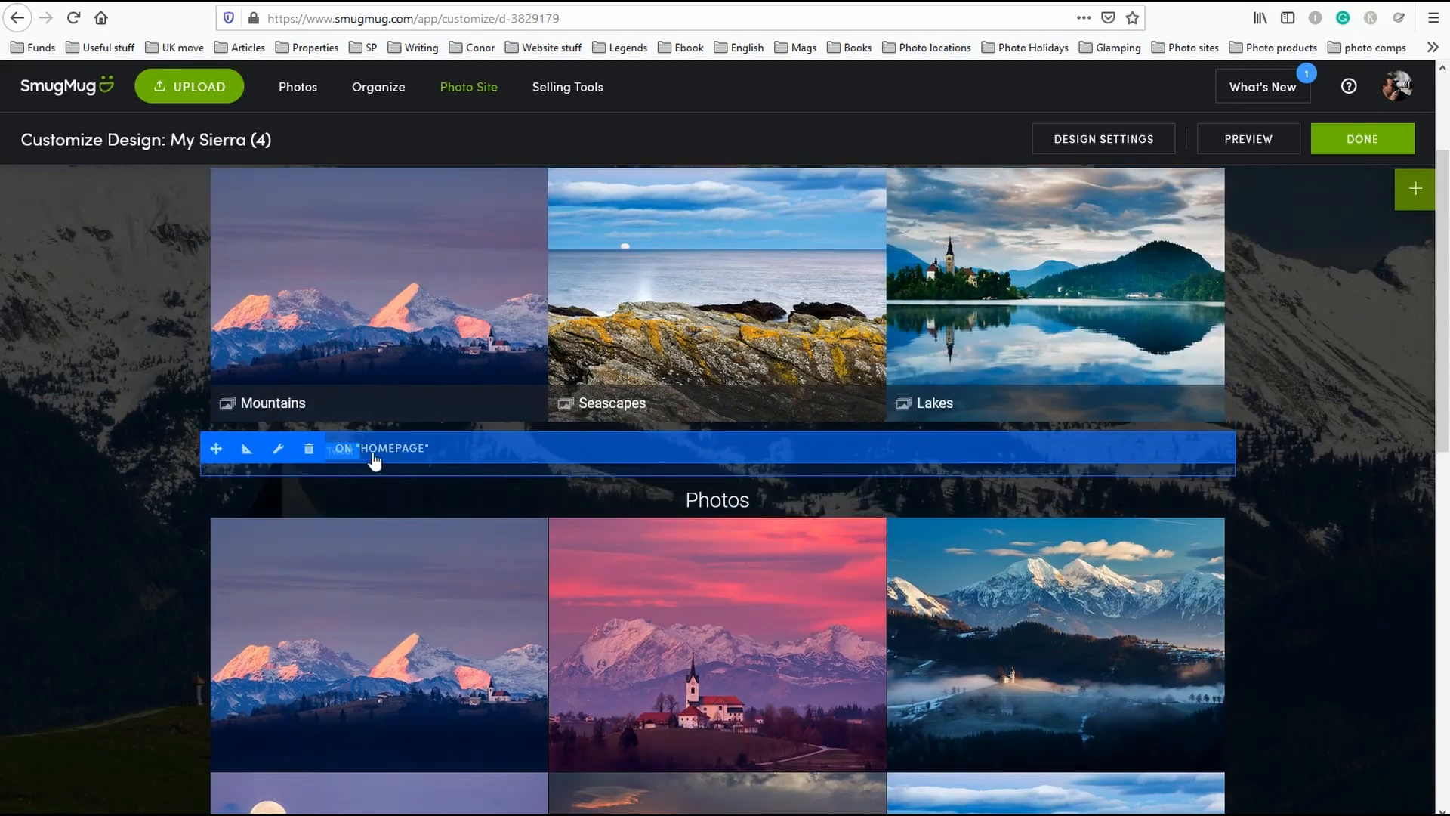
{"action": "left_click", "coordinate": [270, 449]}
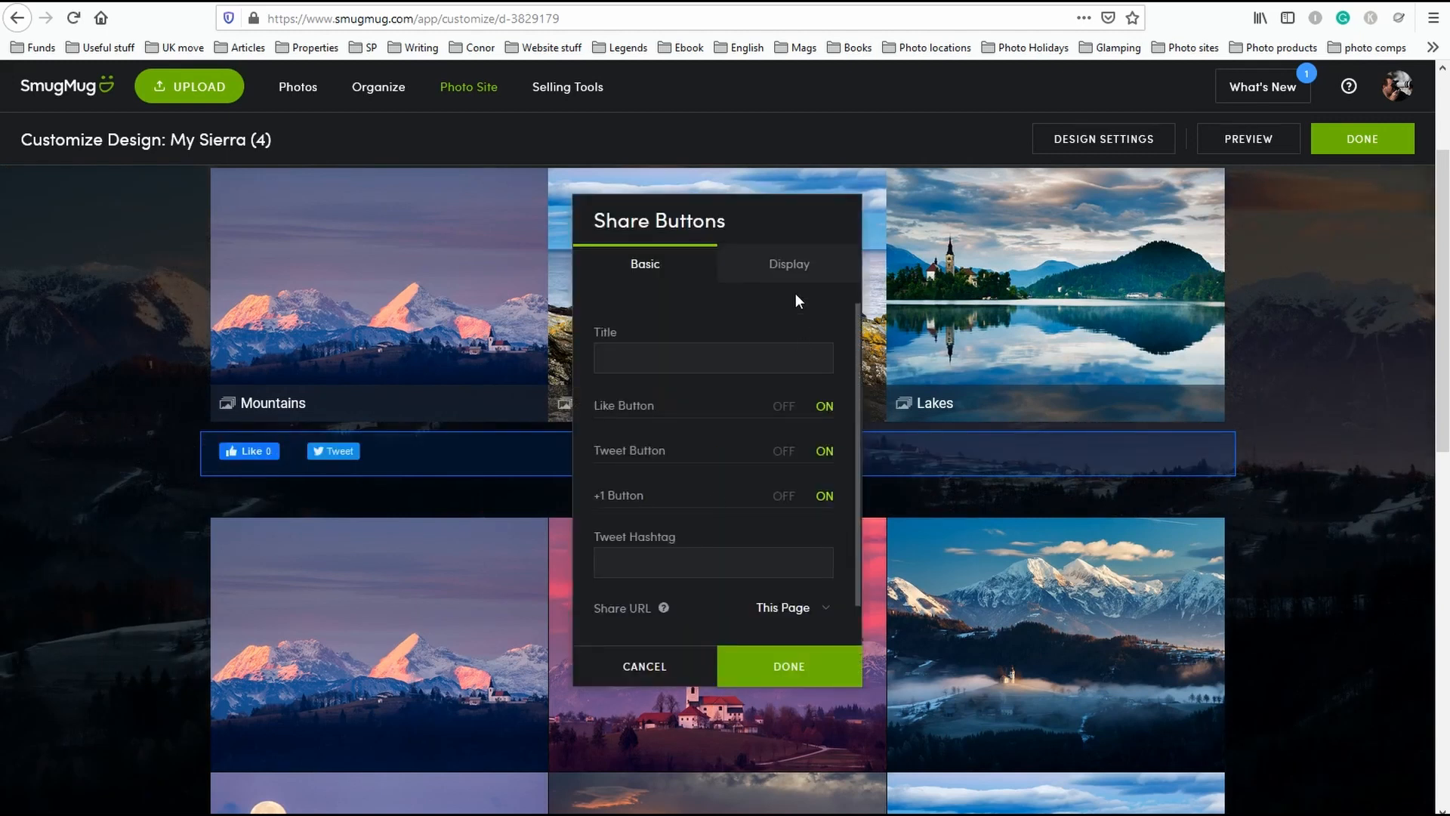
Center the alignment of the Share Buttons block and choose To the Right for the count position.
{"action": "left_click", "coordinate": [808, 274]}
{"action": "left_click", "coordinate": [809, 333]}
{"action": "left_click", "coordinate": [1230, 512]}
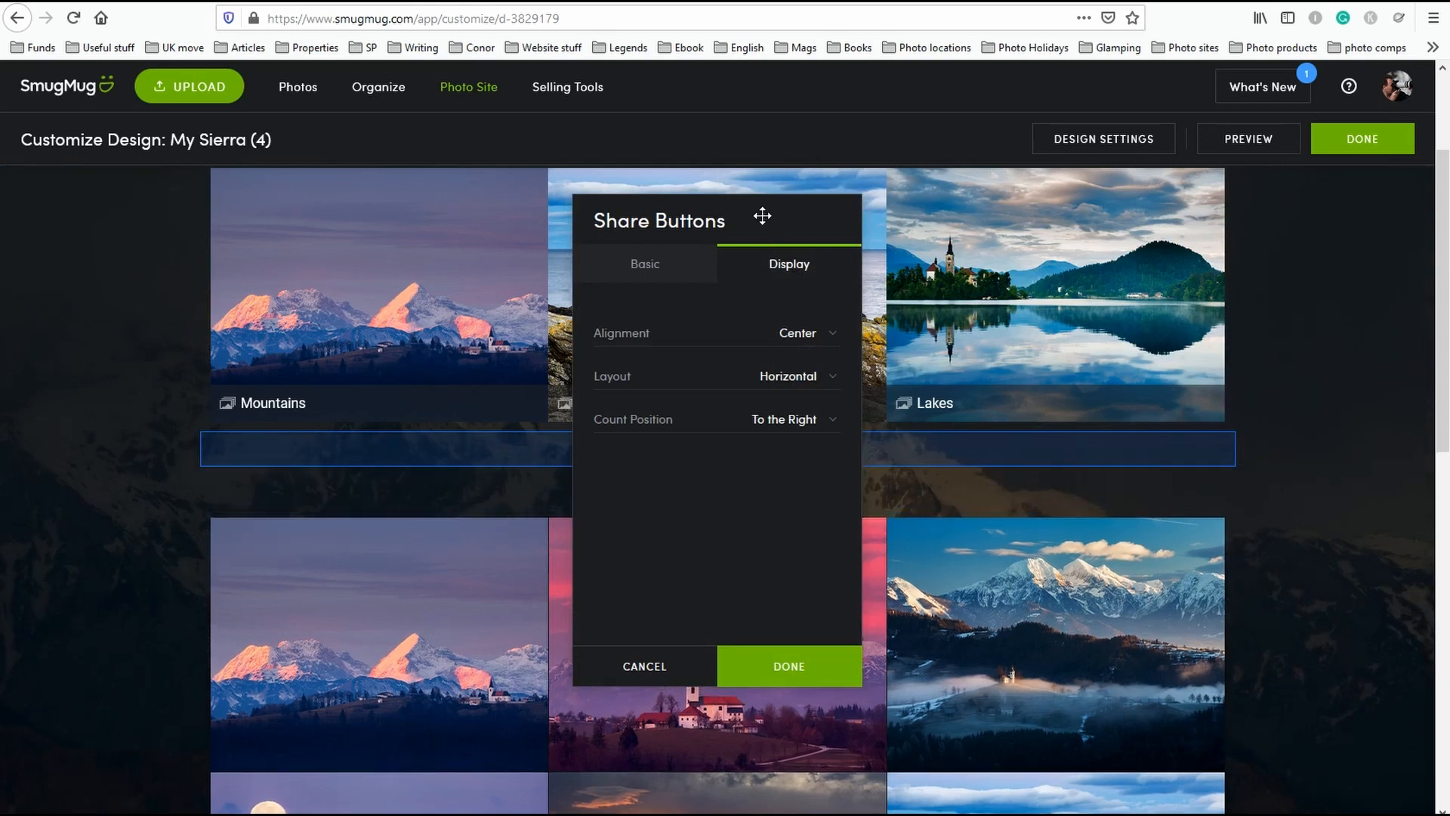
{"action": "left_click_drag", "start_coordinate": [762, 216], "coordinate": [369, 272]}
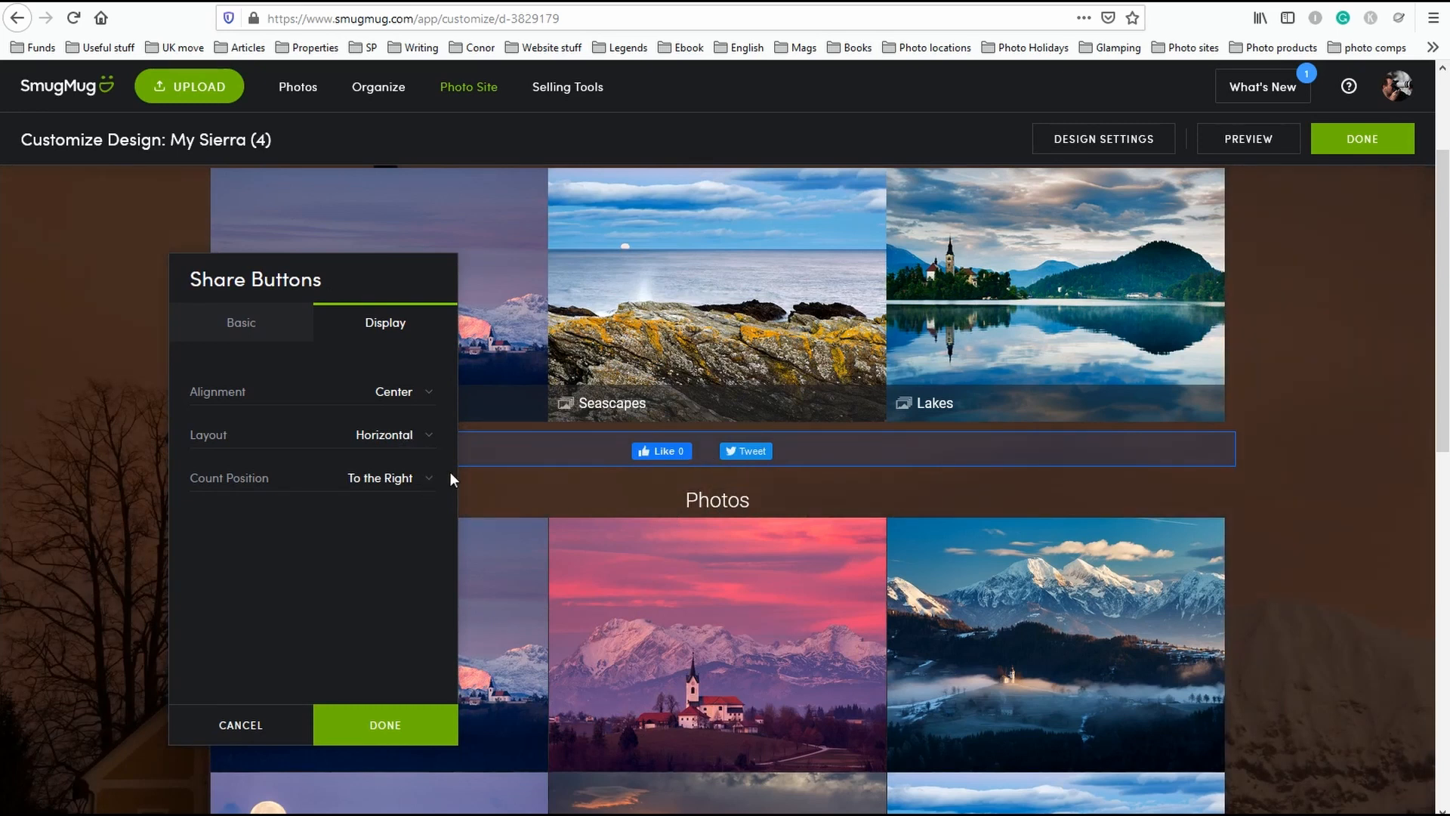
{"action": "left_click", "coordinate": [414, 490]}
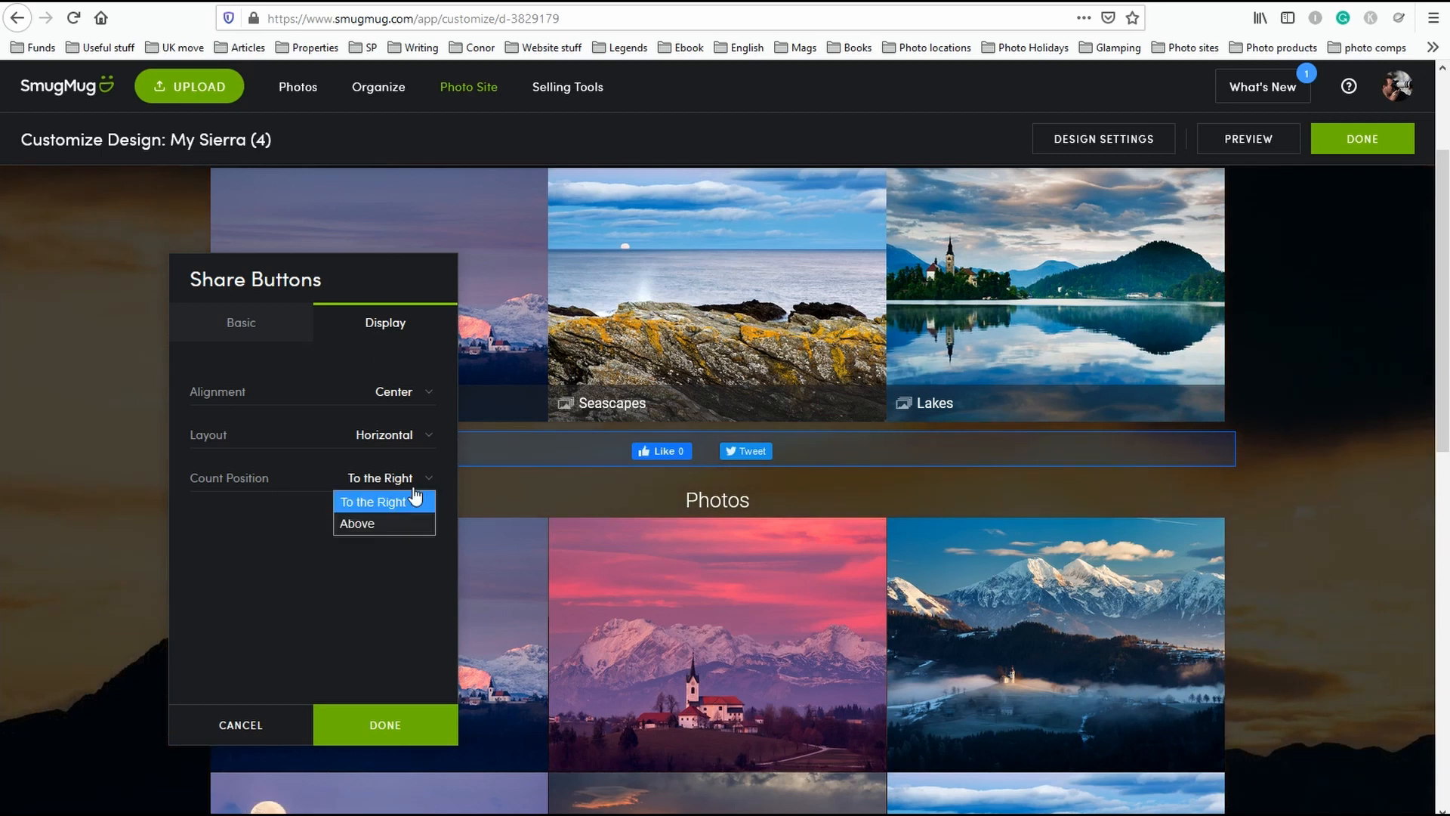
{"action": "left_click", "coordinate": [415, 499]}
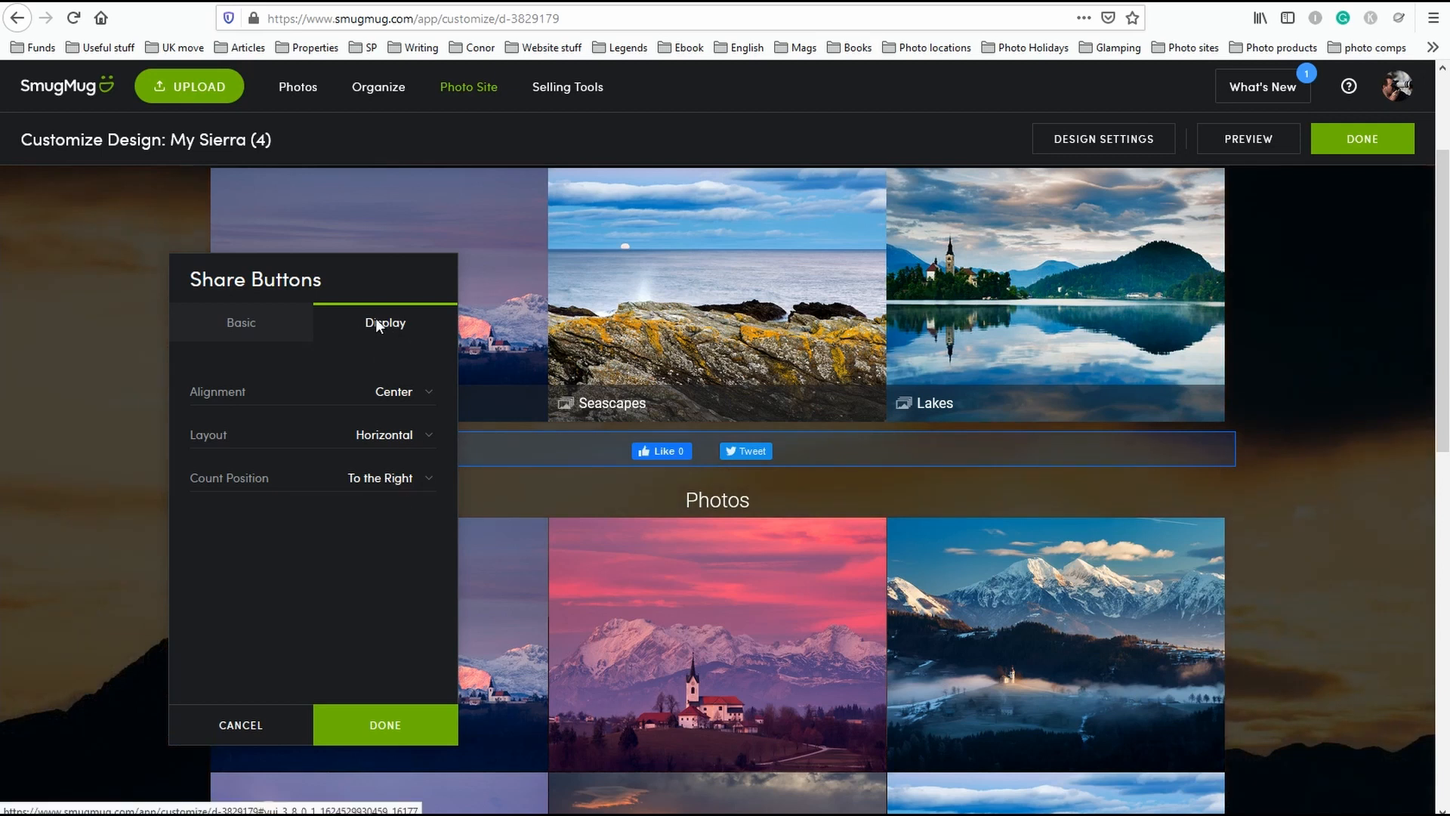
Leave the share buttons' title and tweet hashtag blank and apply the Share Buttons settings.
{"action": "left_click", "coordinate": [239, 325]}
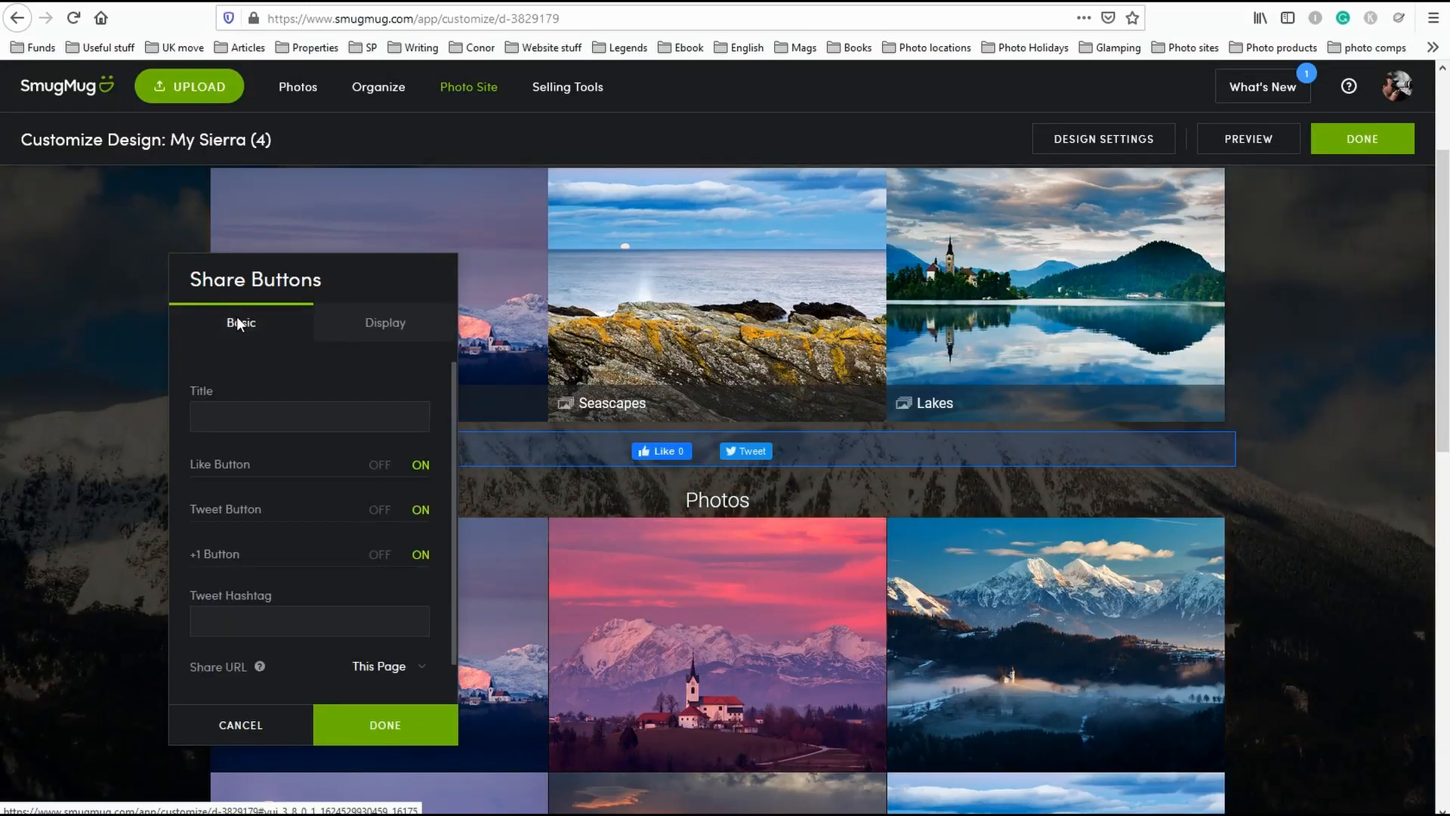
{"action": "left_click", "coordinate": [247, 419]}
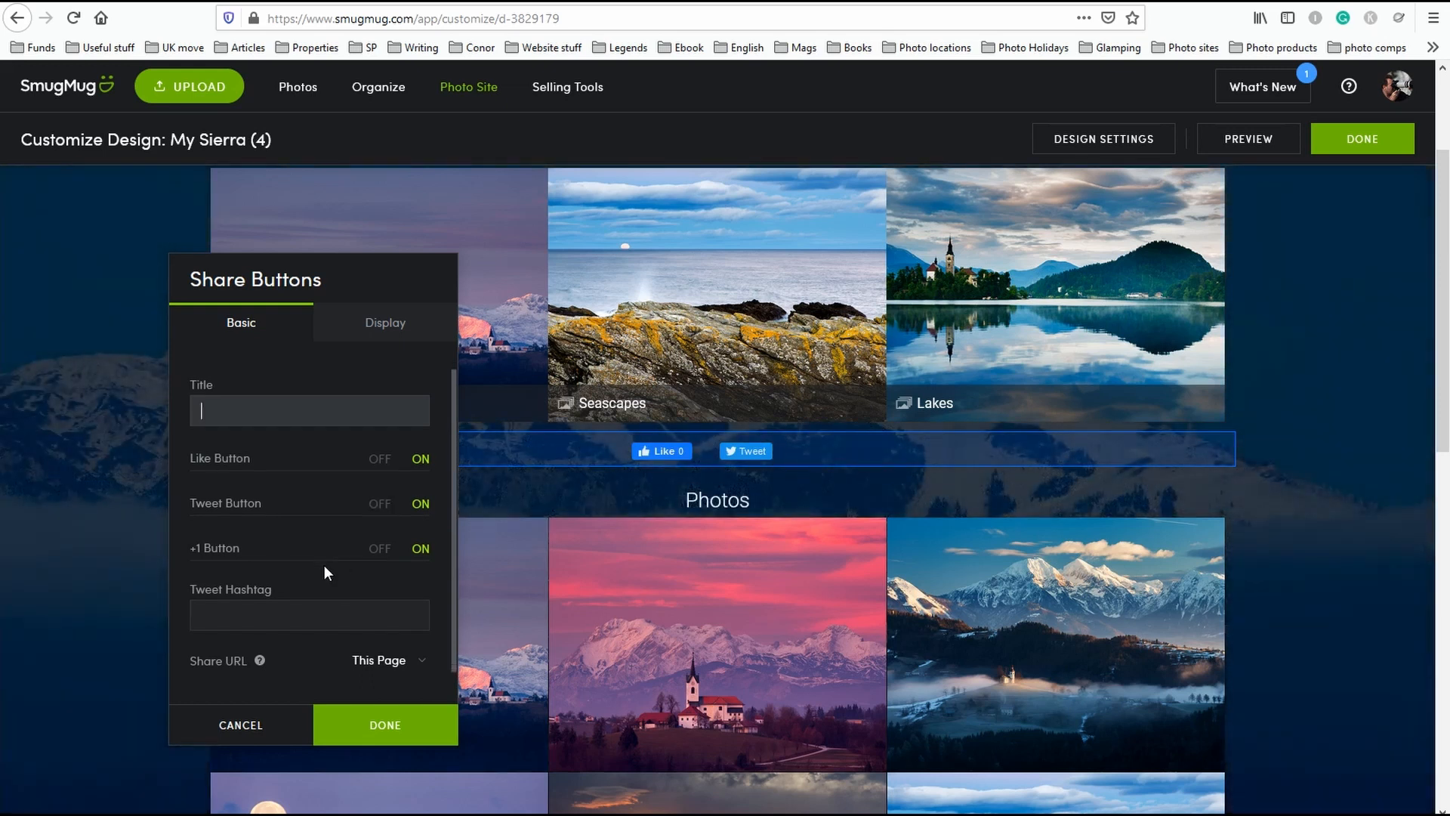
{"action": "left_click", "coordinate": [423, 614]}
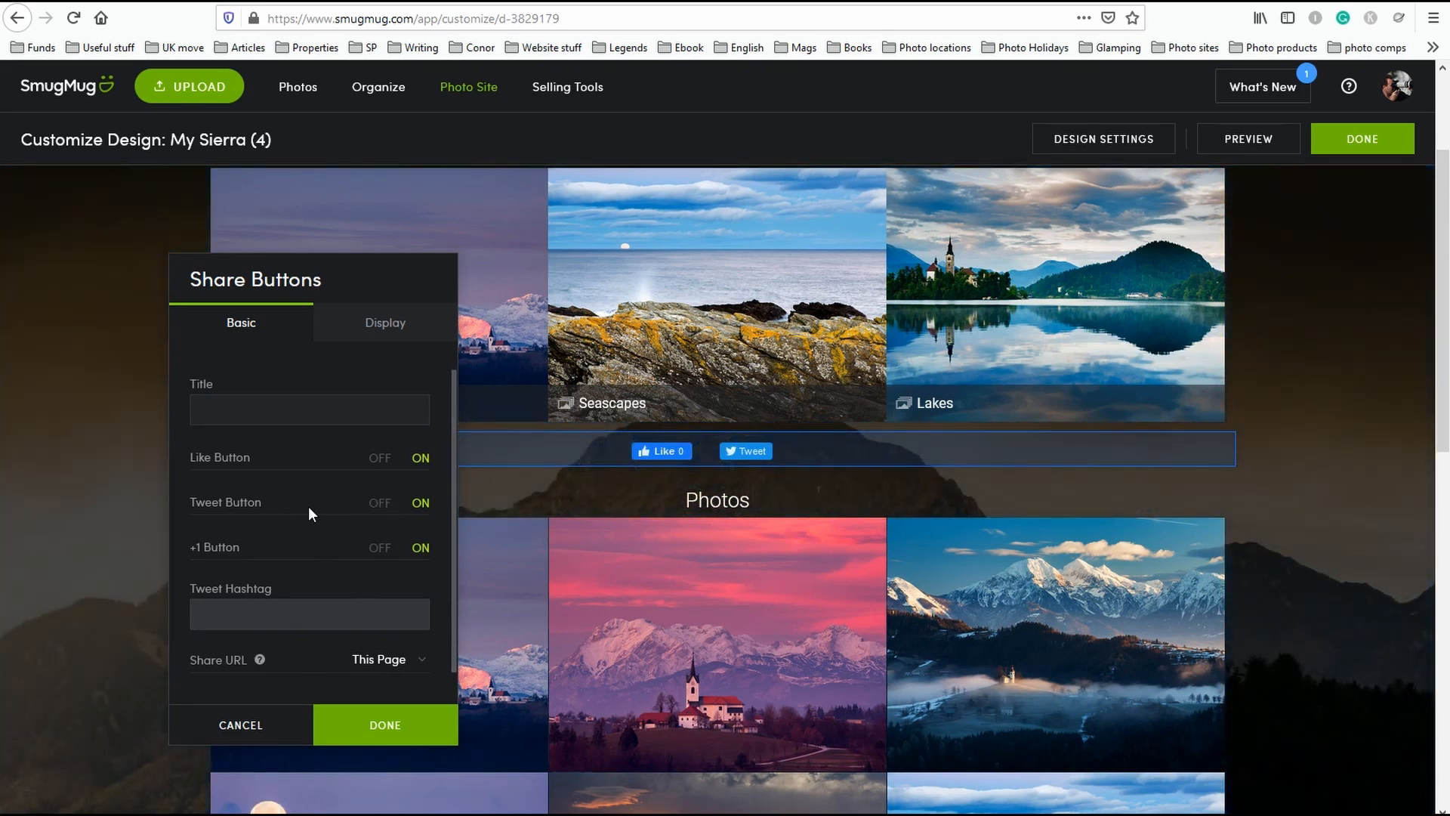
{"action": "left_click", "coordinate": [386, 725]}
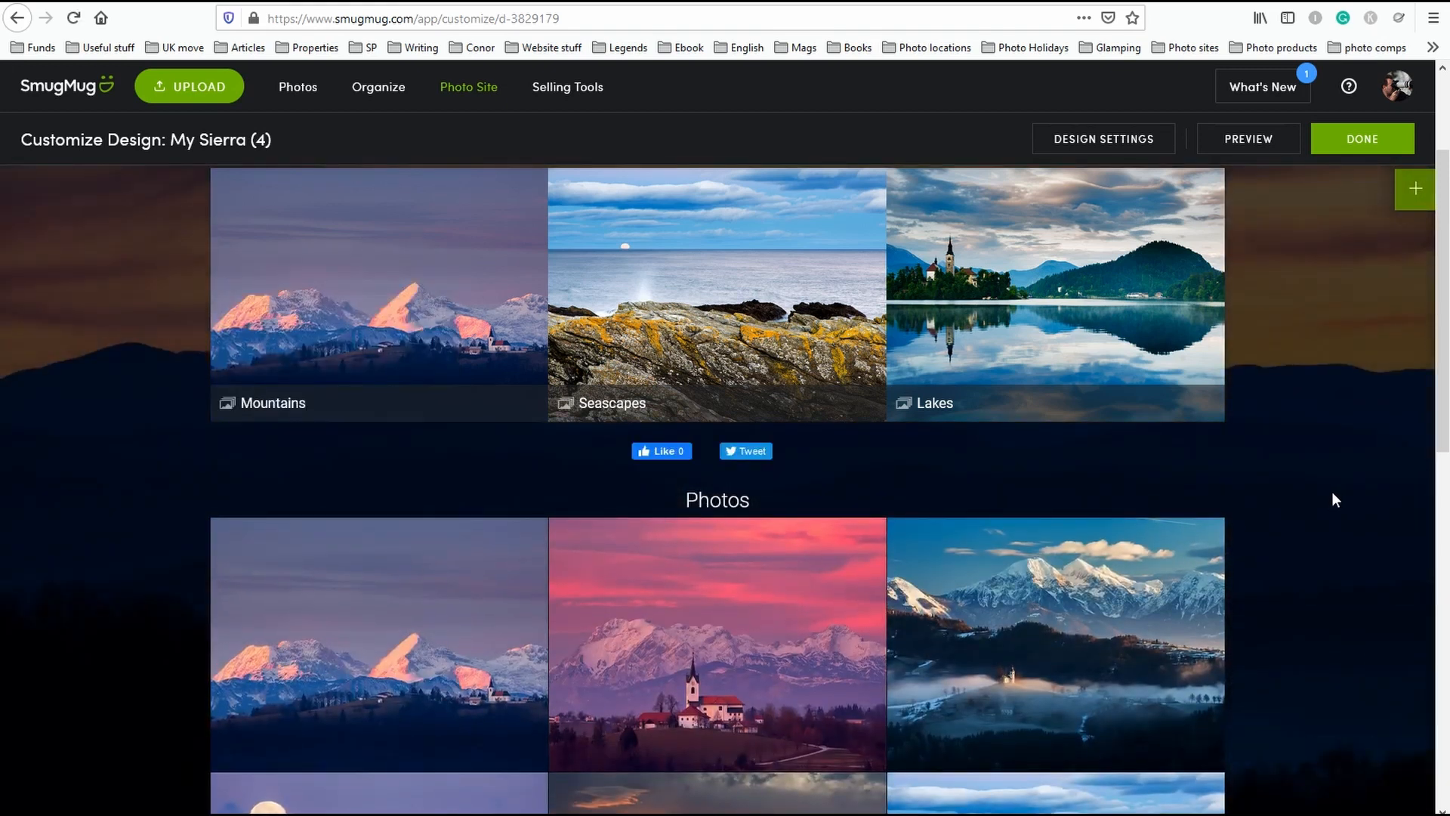
Add a Comments block to the homepage between the photo grid and the social icons.
{"action": "left_click", "coordinate": [1414, 193]}
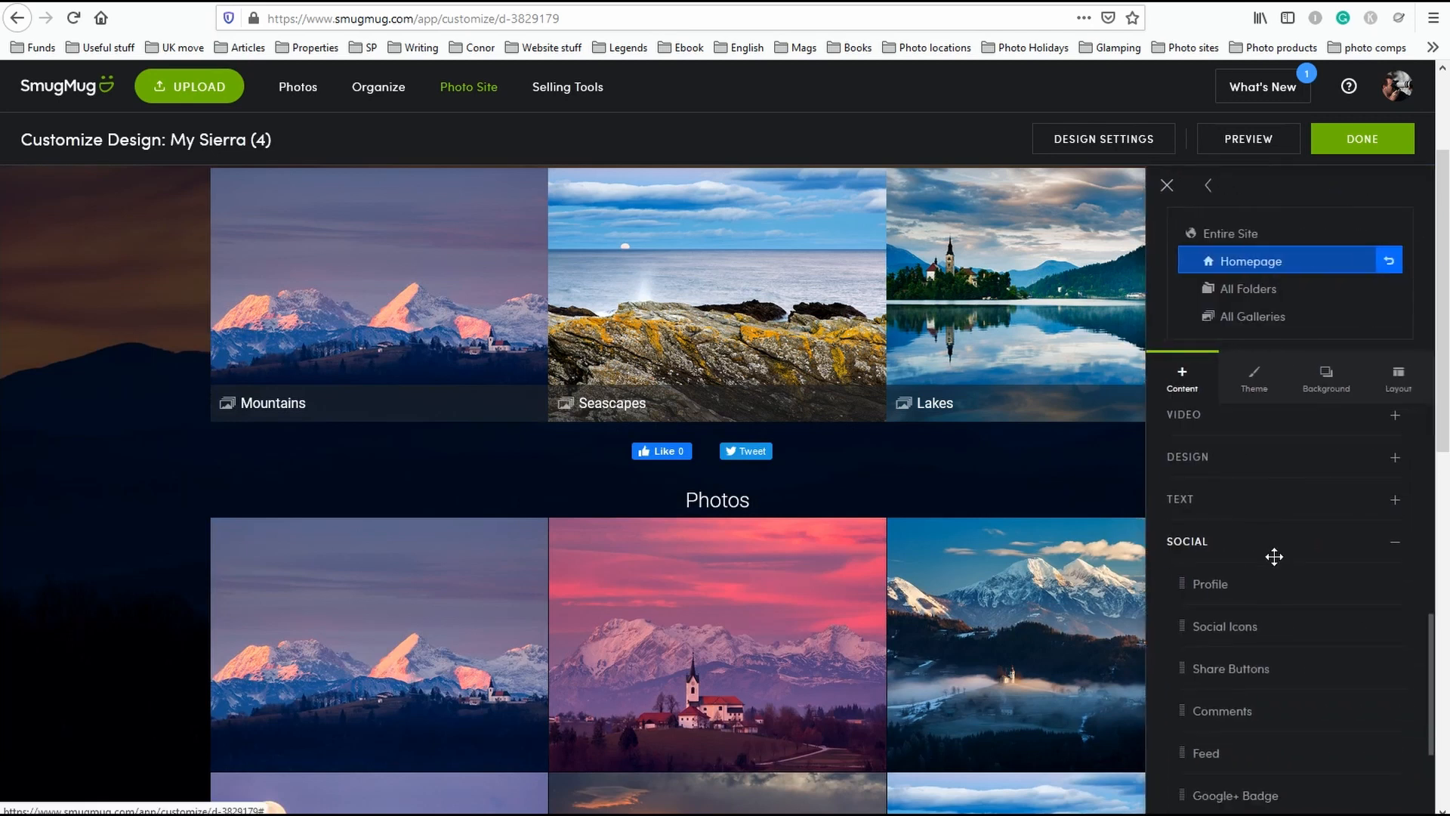
{"action": "scroll", "coordinate": [1276, 559], "scroll_direction": "down", "scroll_amount": 3}
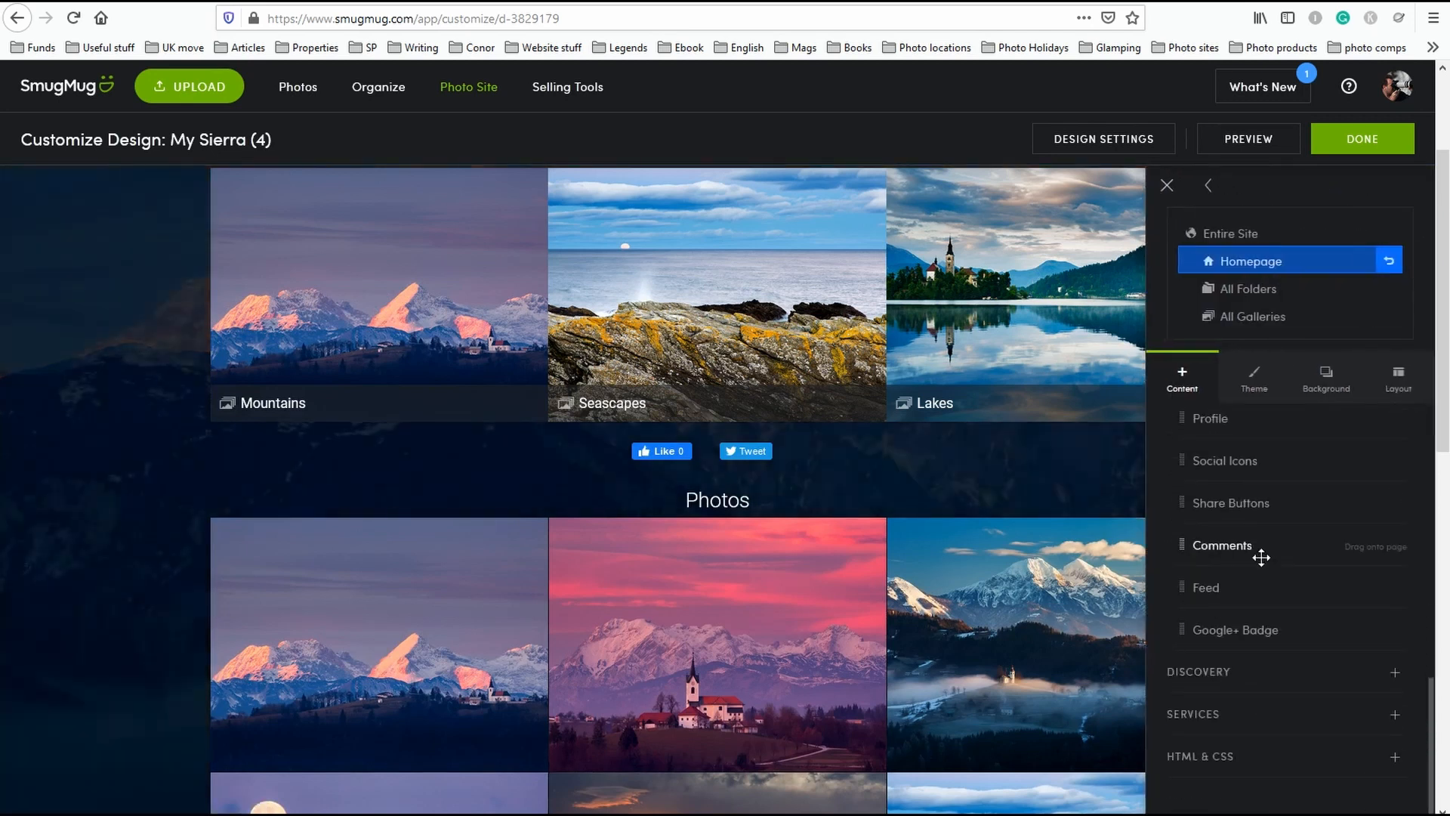
{"action": "scroll", "coordinate": [965, 610], "scroll_direction": "down", "scroll_amount": 1}
{"action": "scroll", "coordinate": [965, 611], "scroll_direction": "down", "scroll_amount": 8}
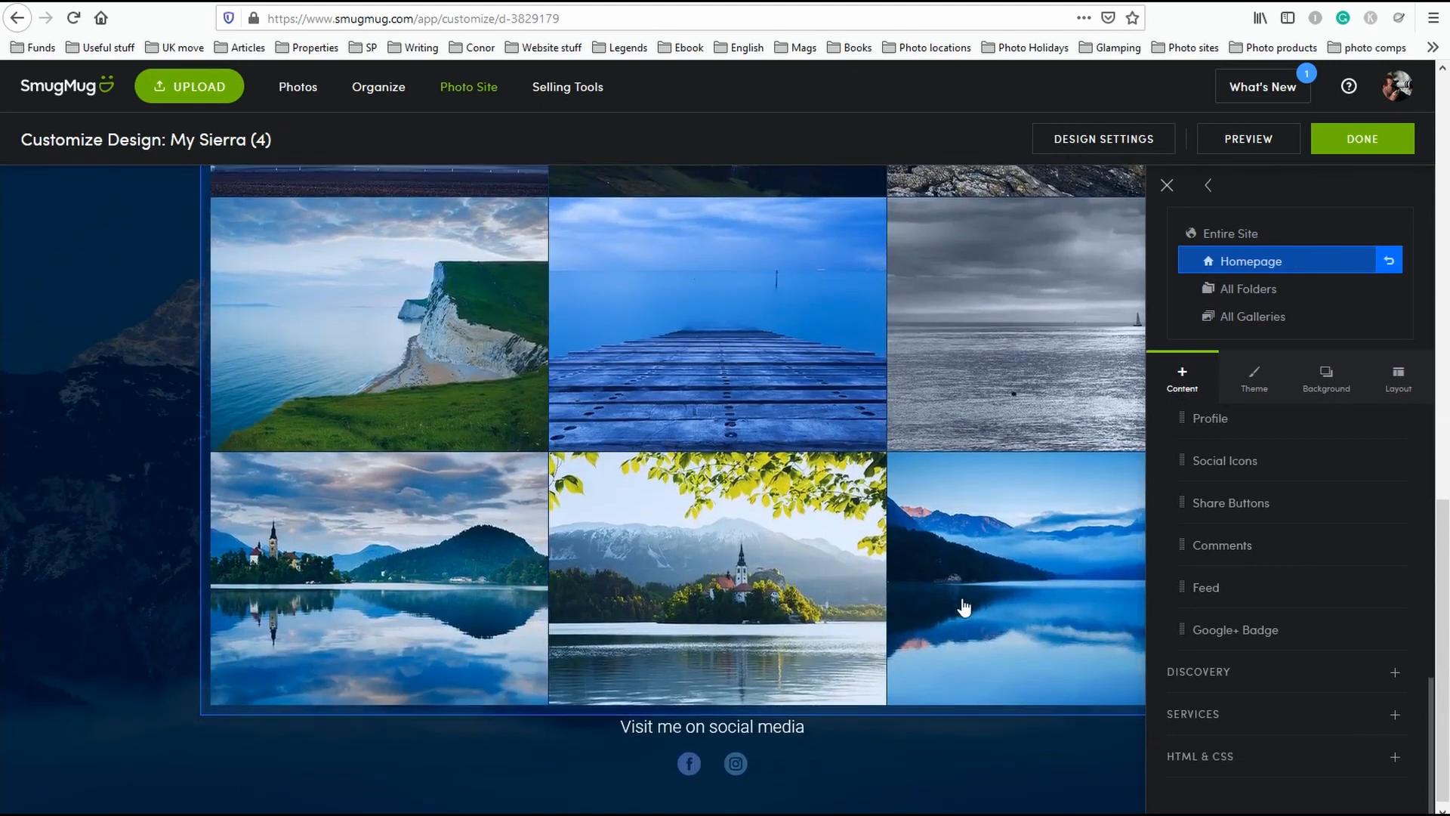
{"action": "left_click_drag", "start_coordinate": [1222, 544], "coordinate": [714, 427]}
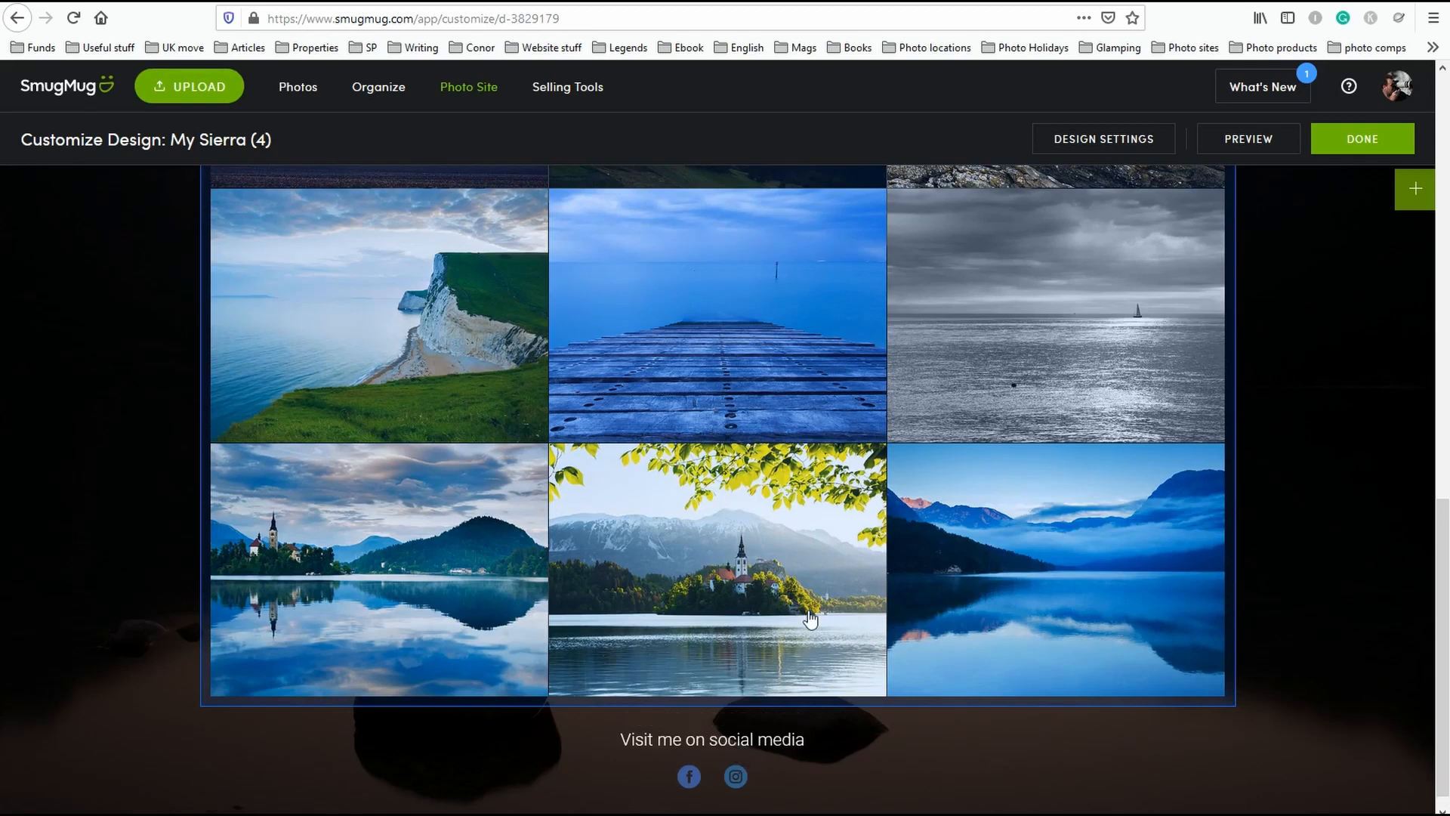
{"action": "scroll", "coordinate": [810, 619], "scroll_direction": "down", "scroll_amount": 3}
{"action": "mouse_move", "coordinate": [810, 619]}
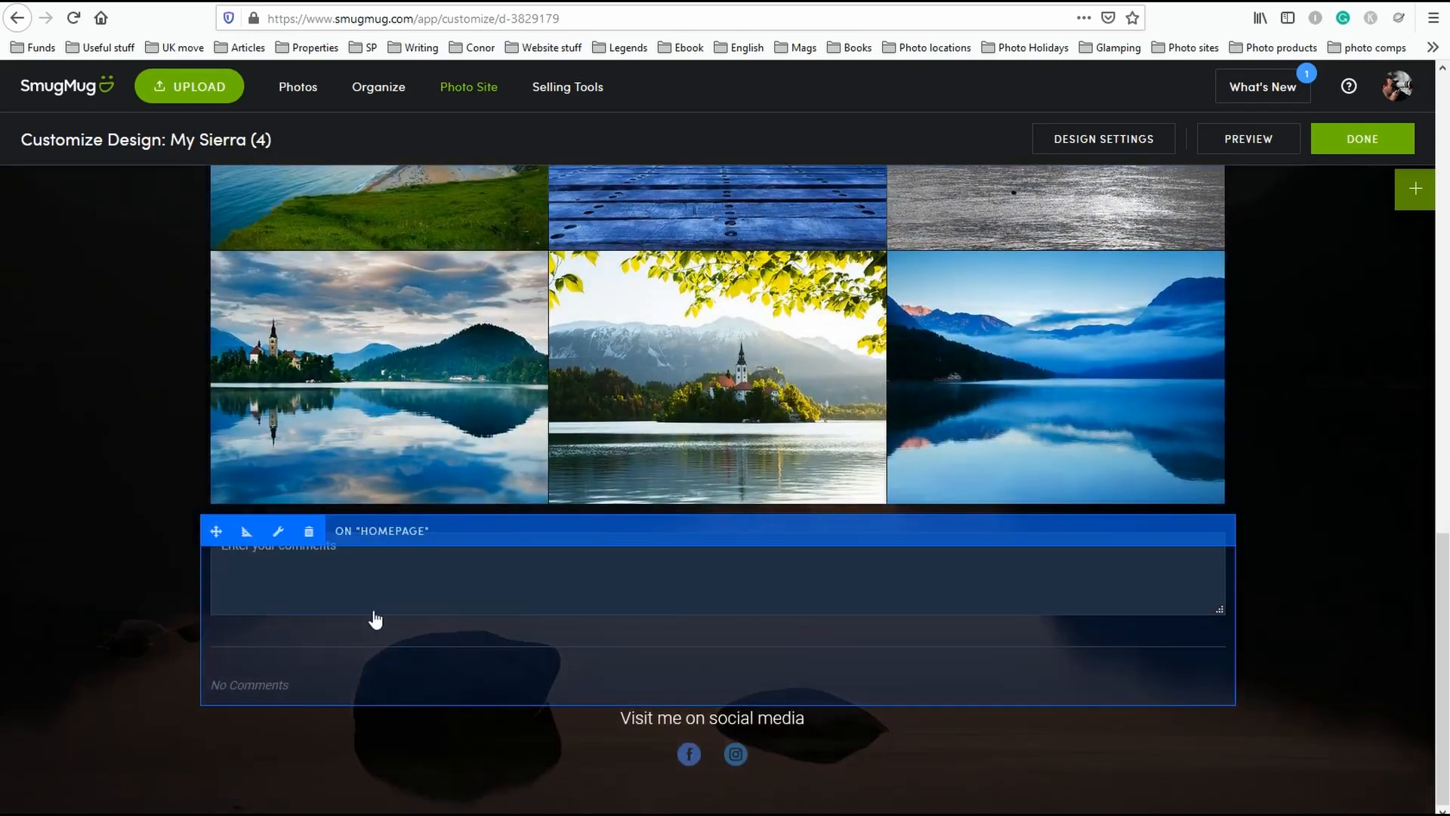
Open the Comments block's settings and apply them with a blank title and no source chosen.
{"action": "left_click", "coordinate": [278, 533]}
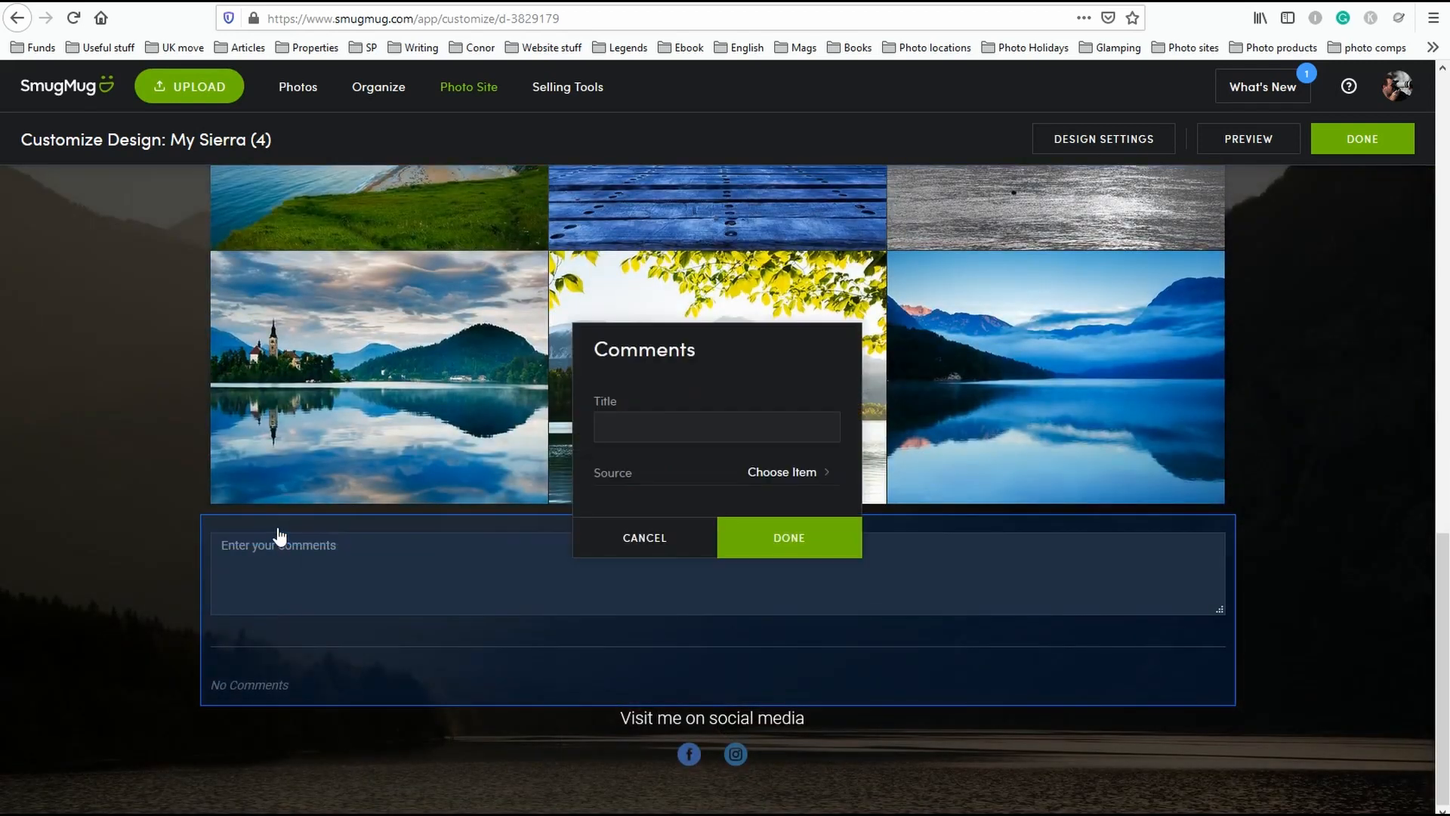
{"action": "left_click", "coordinate": [658, 430]}
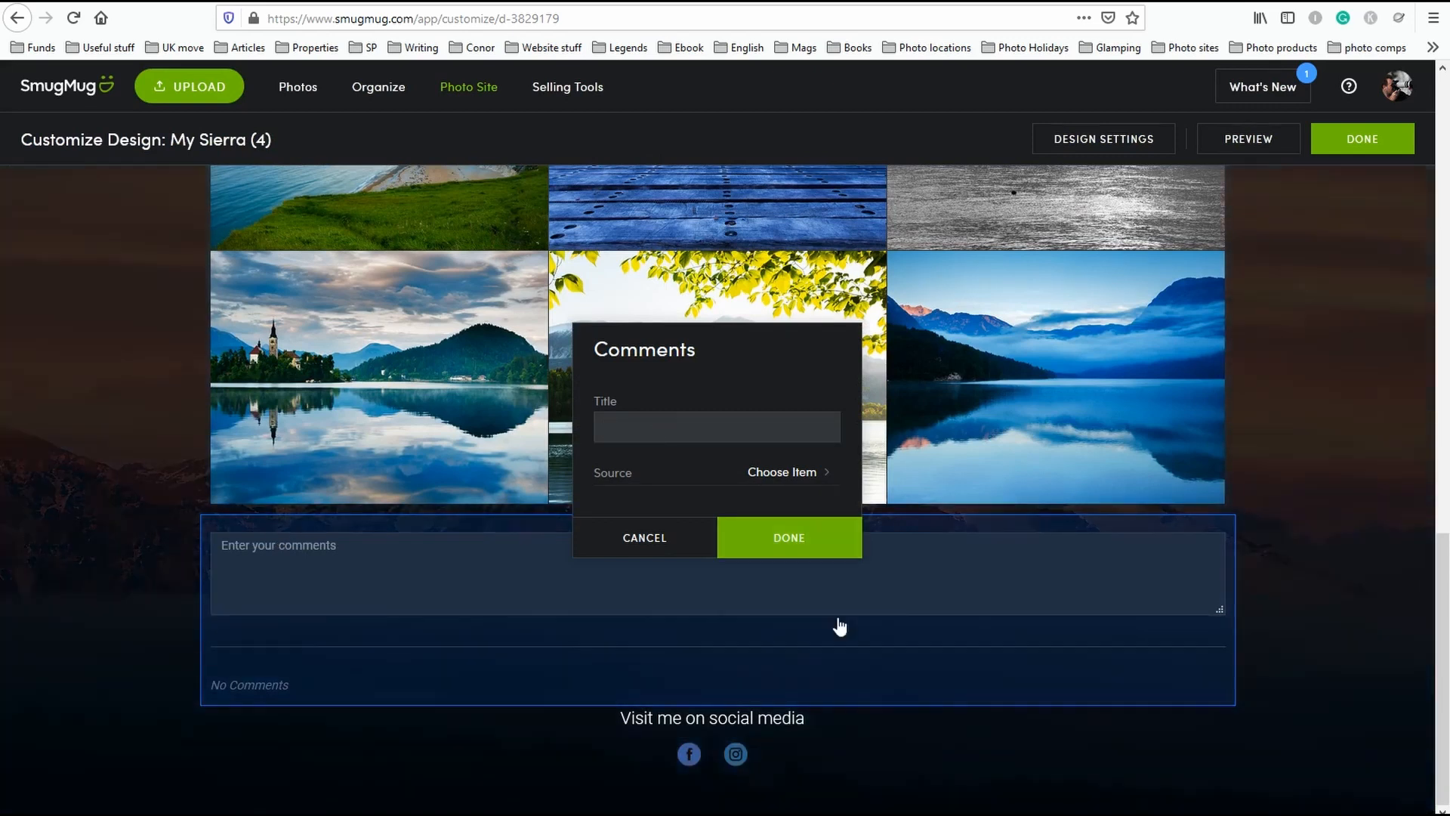
{"action": "left_click", "coordinate": [782, 539]}
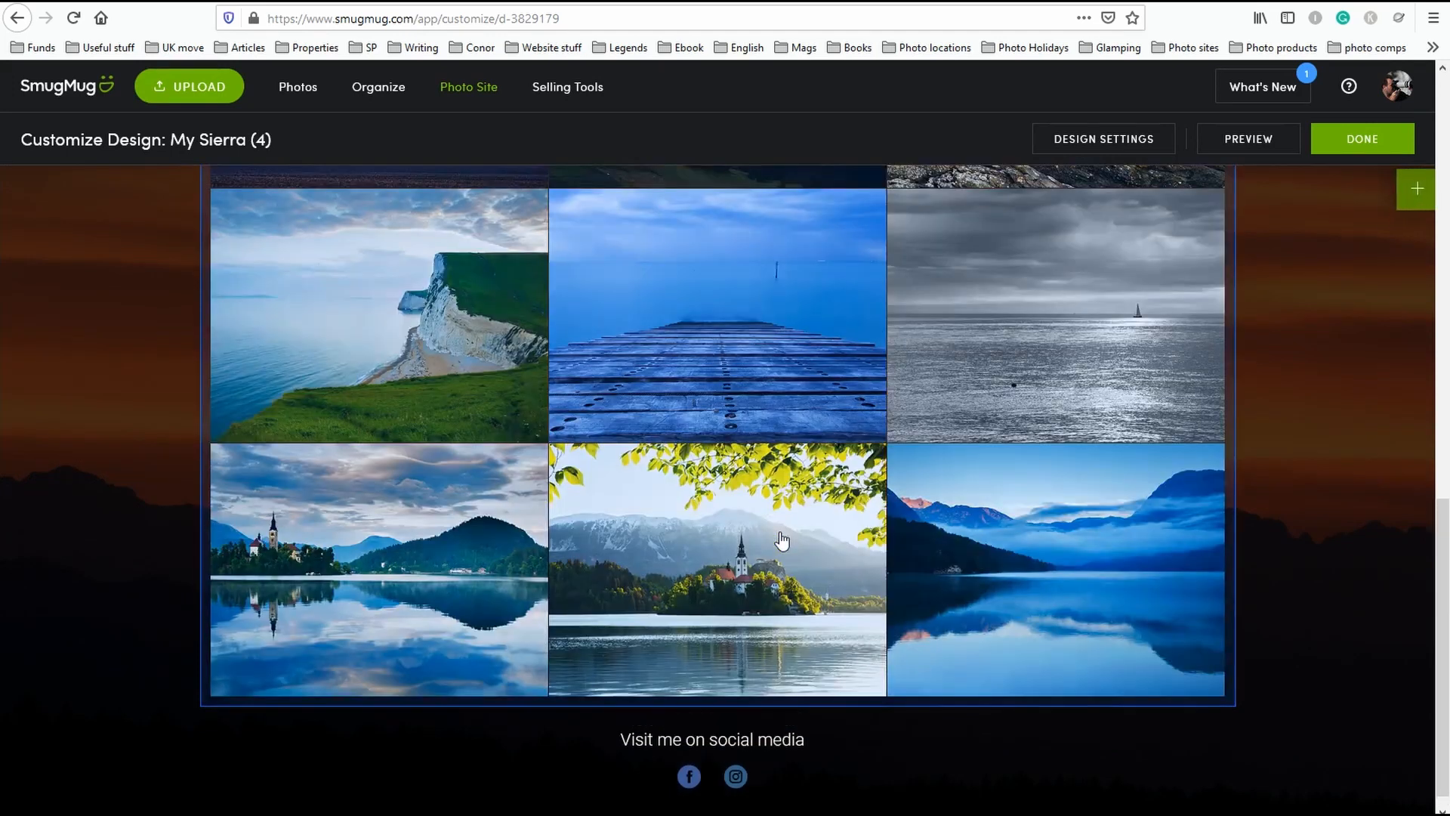
Reopen the Comments block's settings, cancel out of them, and remove the block from the homepage.
{"action": "scroll", "coordinate": [849, 592], "scroll_direction": "down", "scroll_amount": 3}
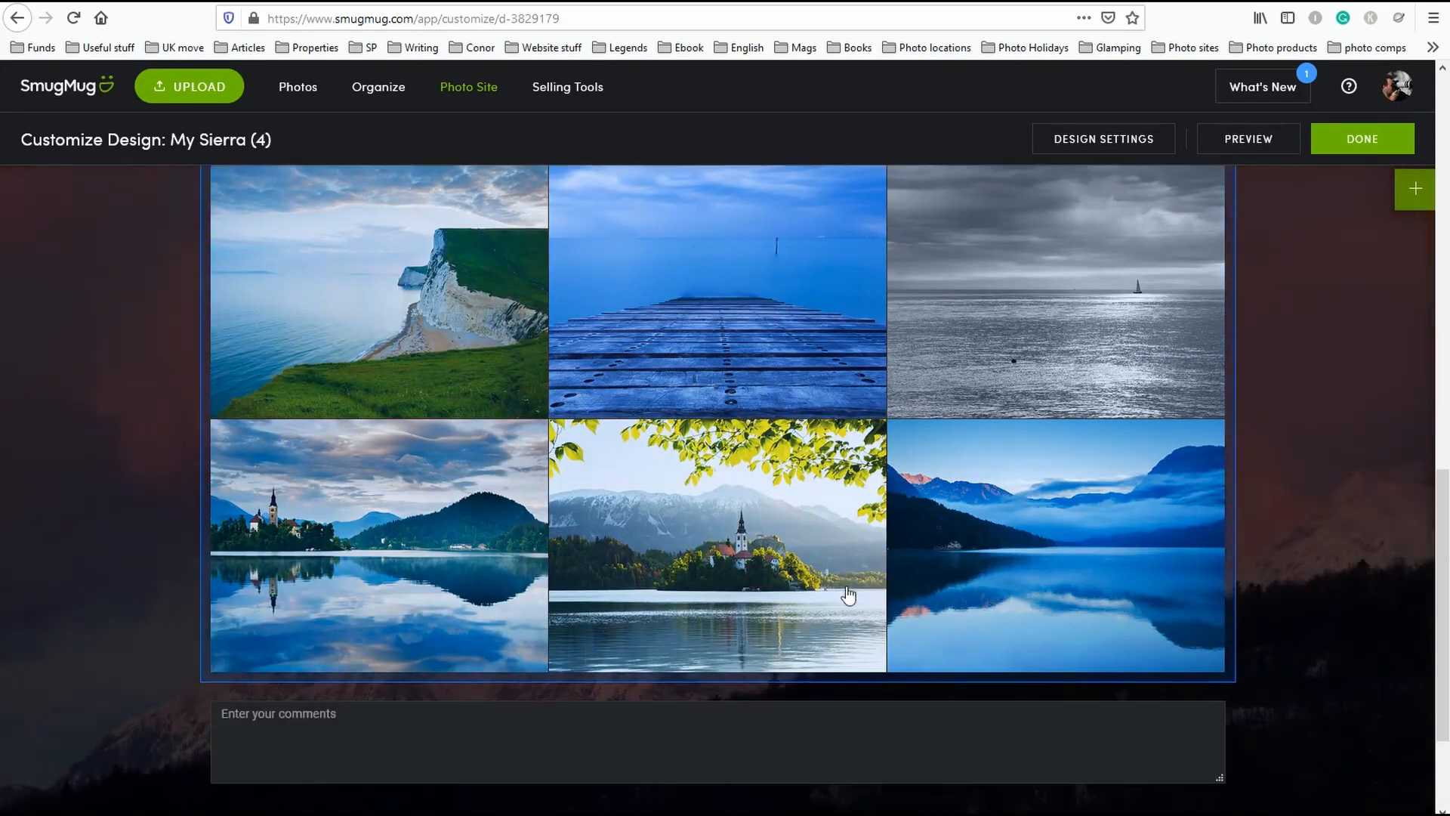
{"action": "left_click", "coordinate": [382, 586]}
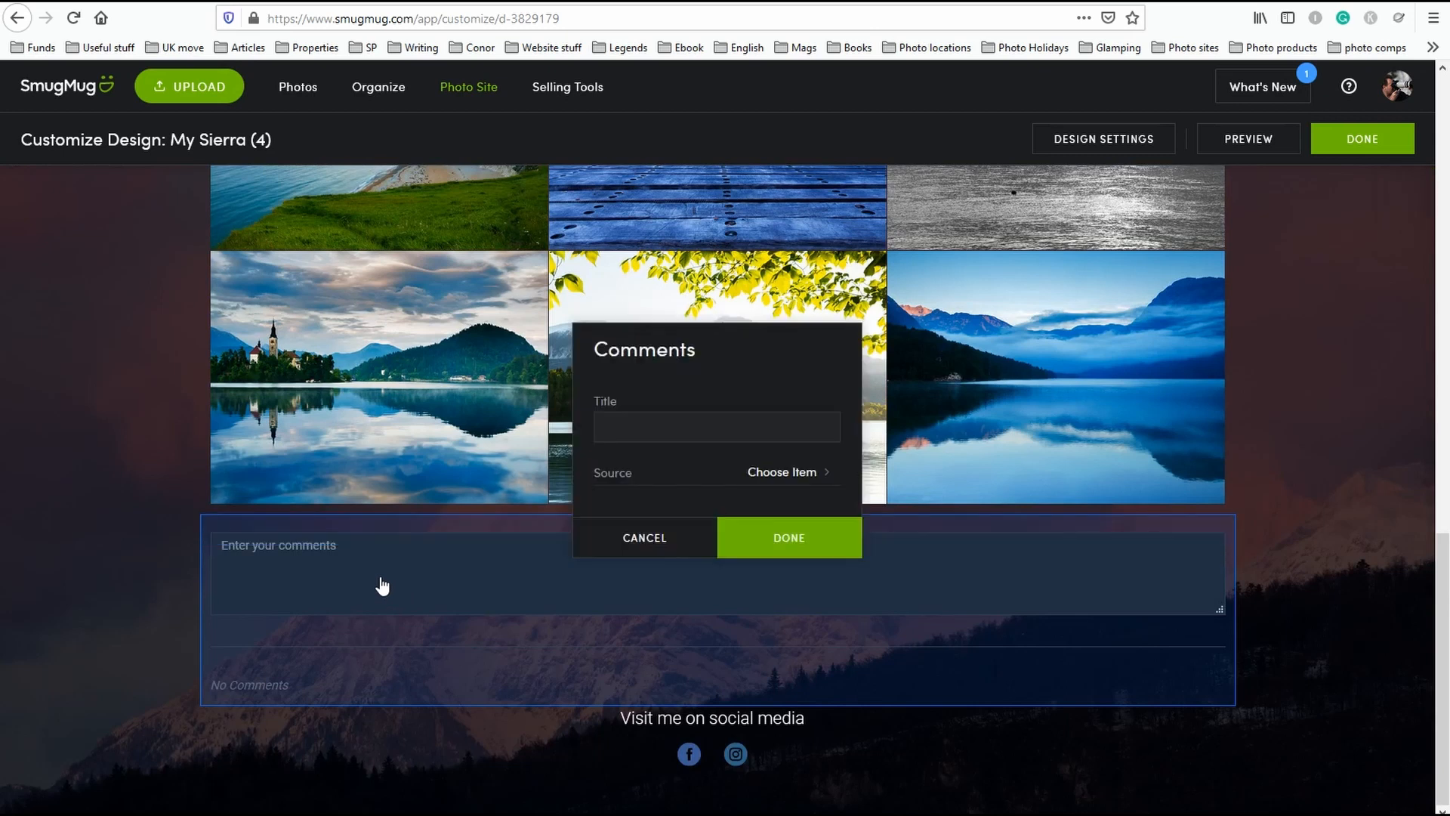
{"action": "left_click", "coordinate": [685, 542]}
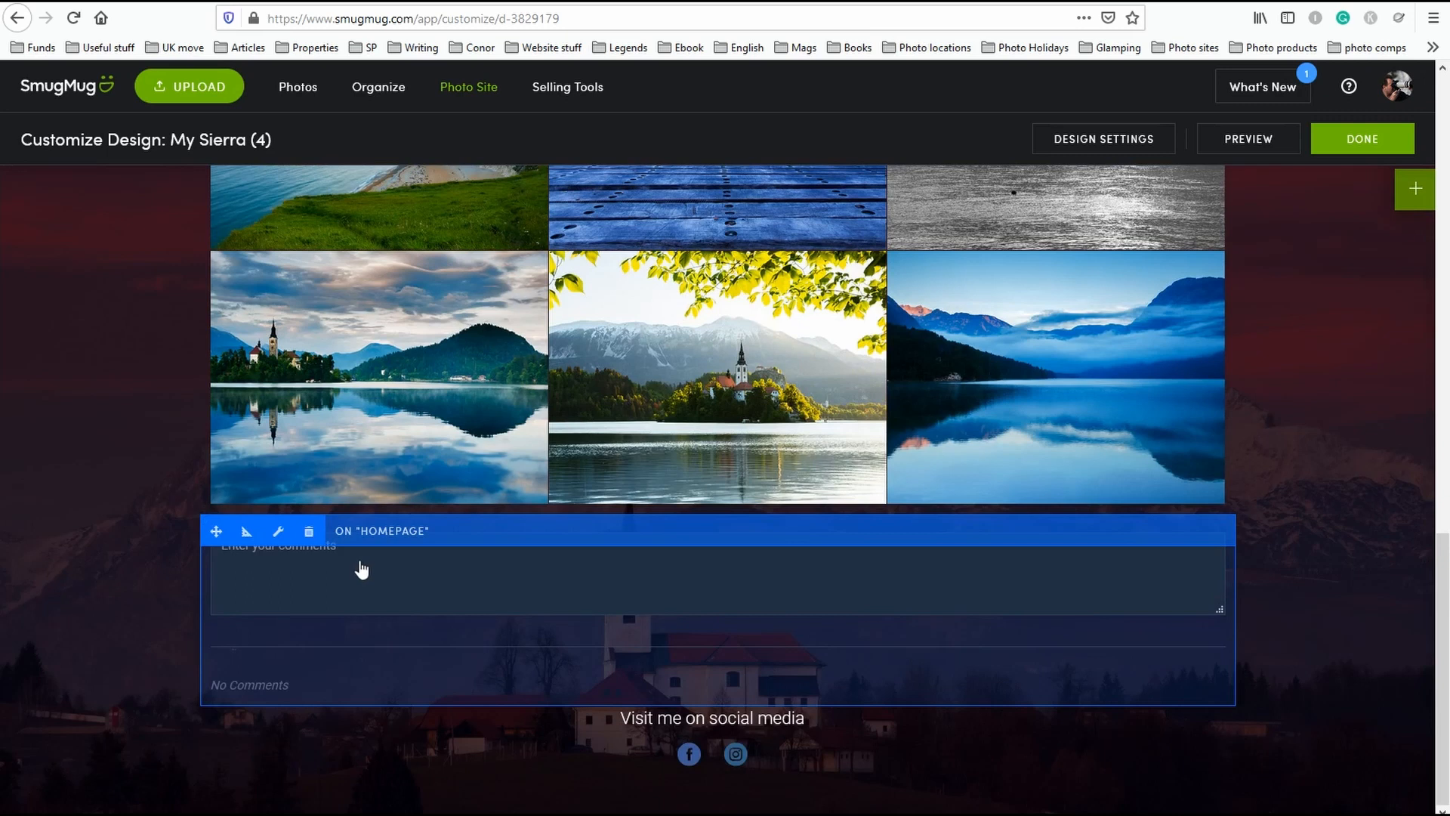
{"action": "left_click", "coordinate": [309, 531]}
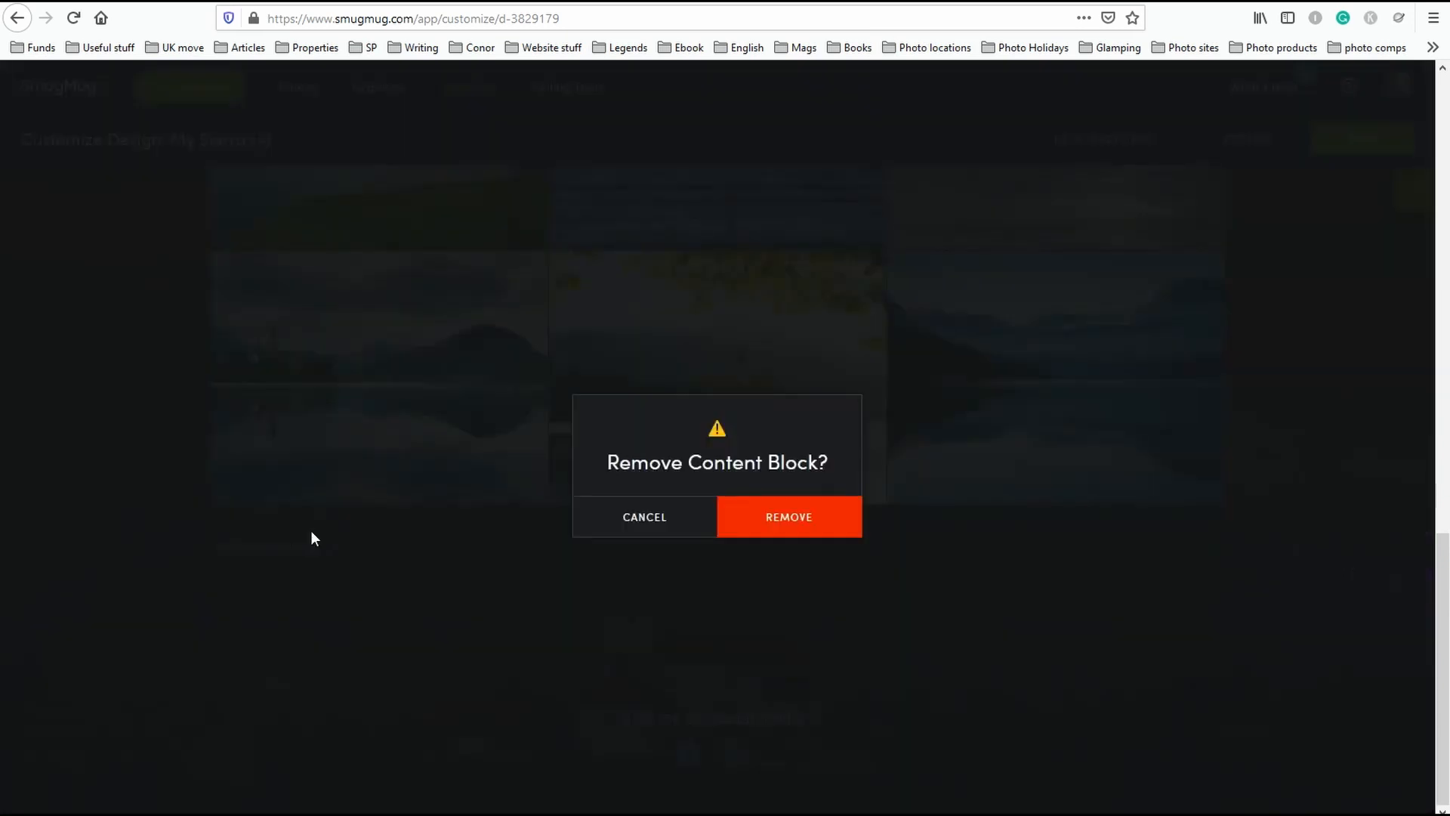
{"action": "left_click", "coordinate": [786, 521]}
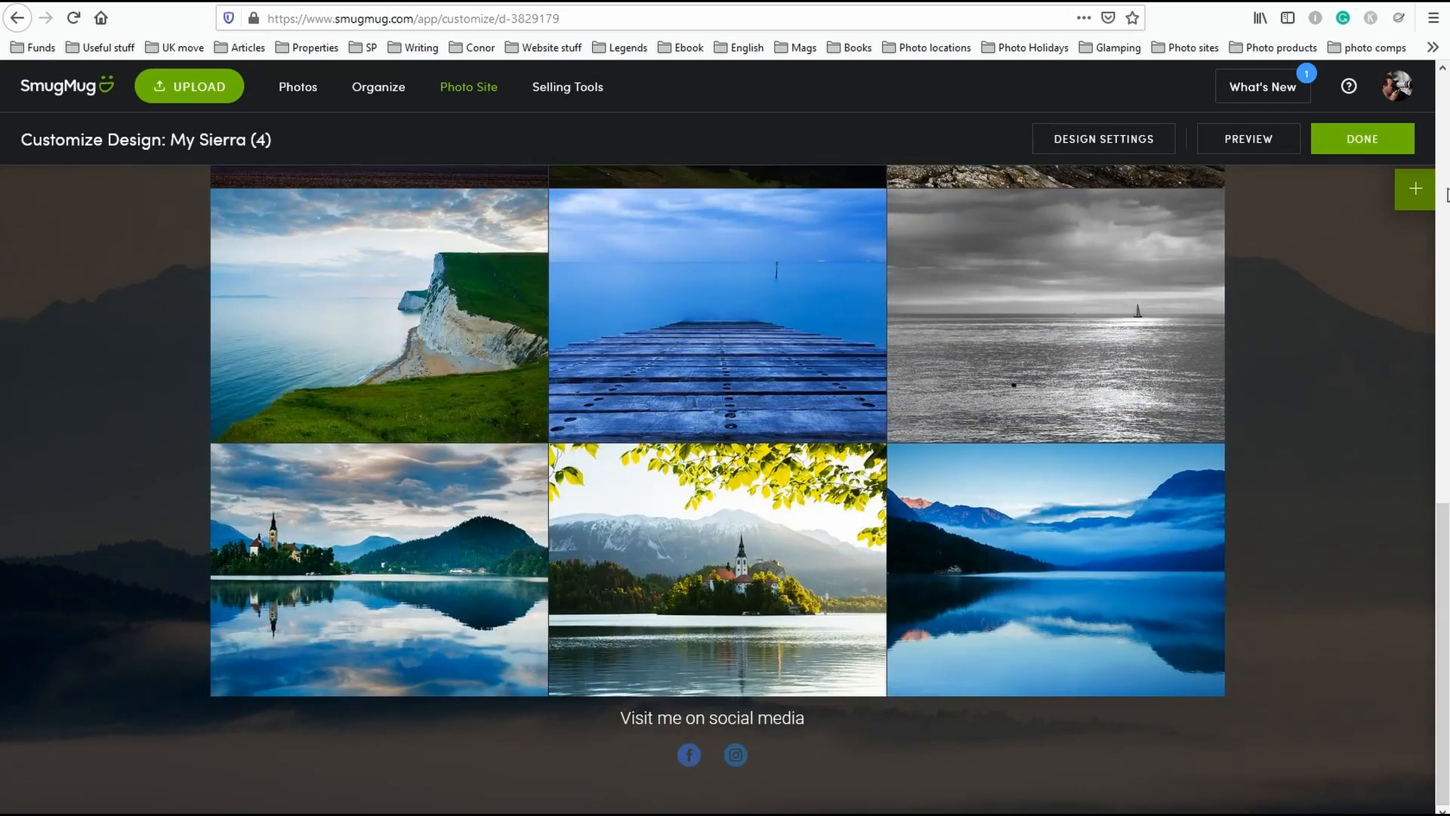
Add a Profile block to the homepage between the View Latest Gallery button and the Galleries section.
{"action": "left_click", "coordinate": [1412, 203]}
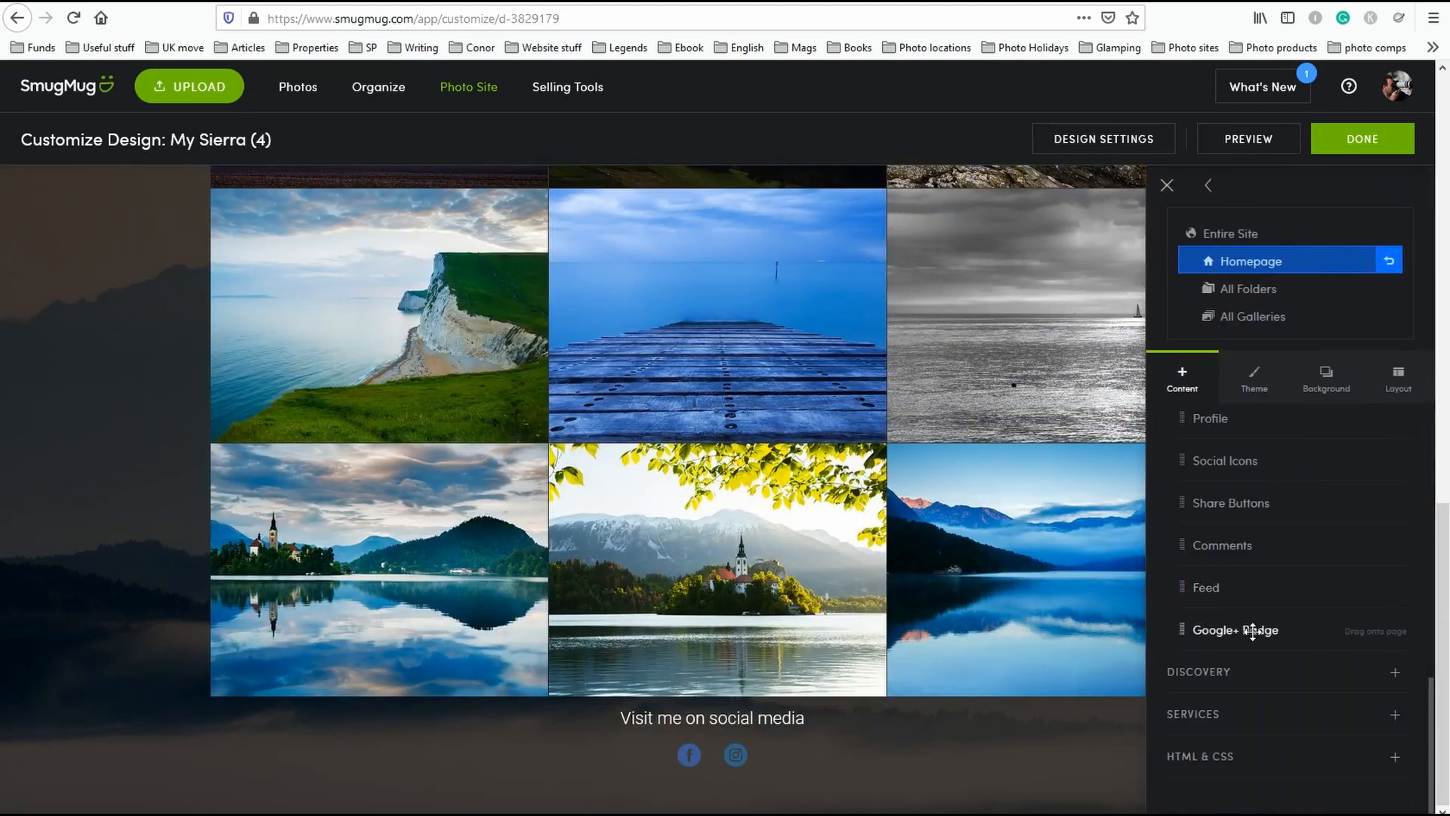
{"action": "scroll", "coordinate": [1262, 528], "scroll_direction": "up", "scroll_amount": 2}
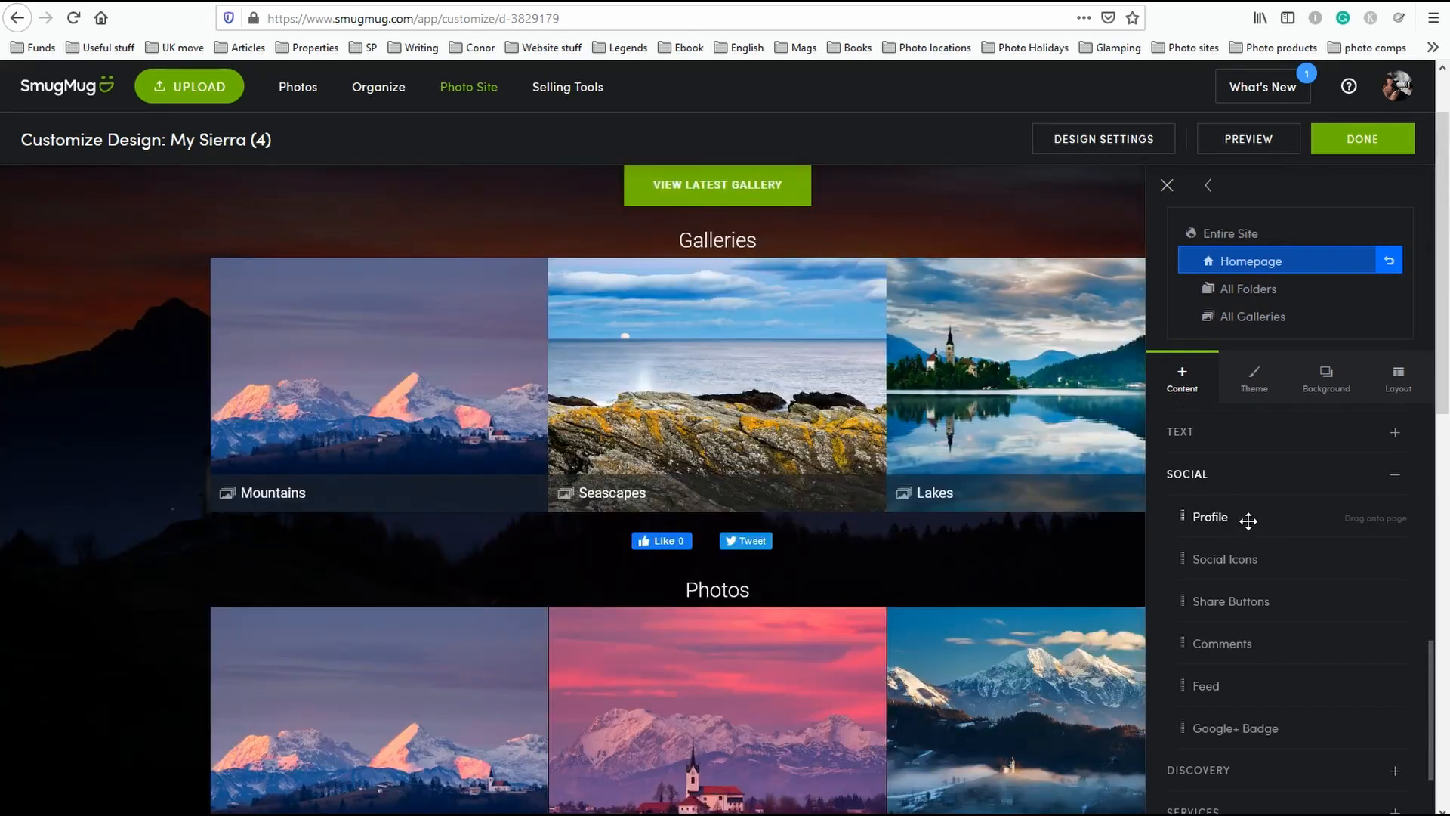
{"action": "left_click_drag", "start_coordinate": [1242, 517], "coordinate": [717, 323]}
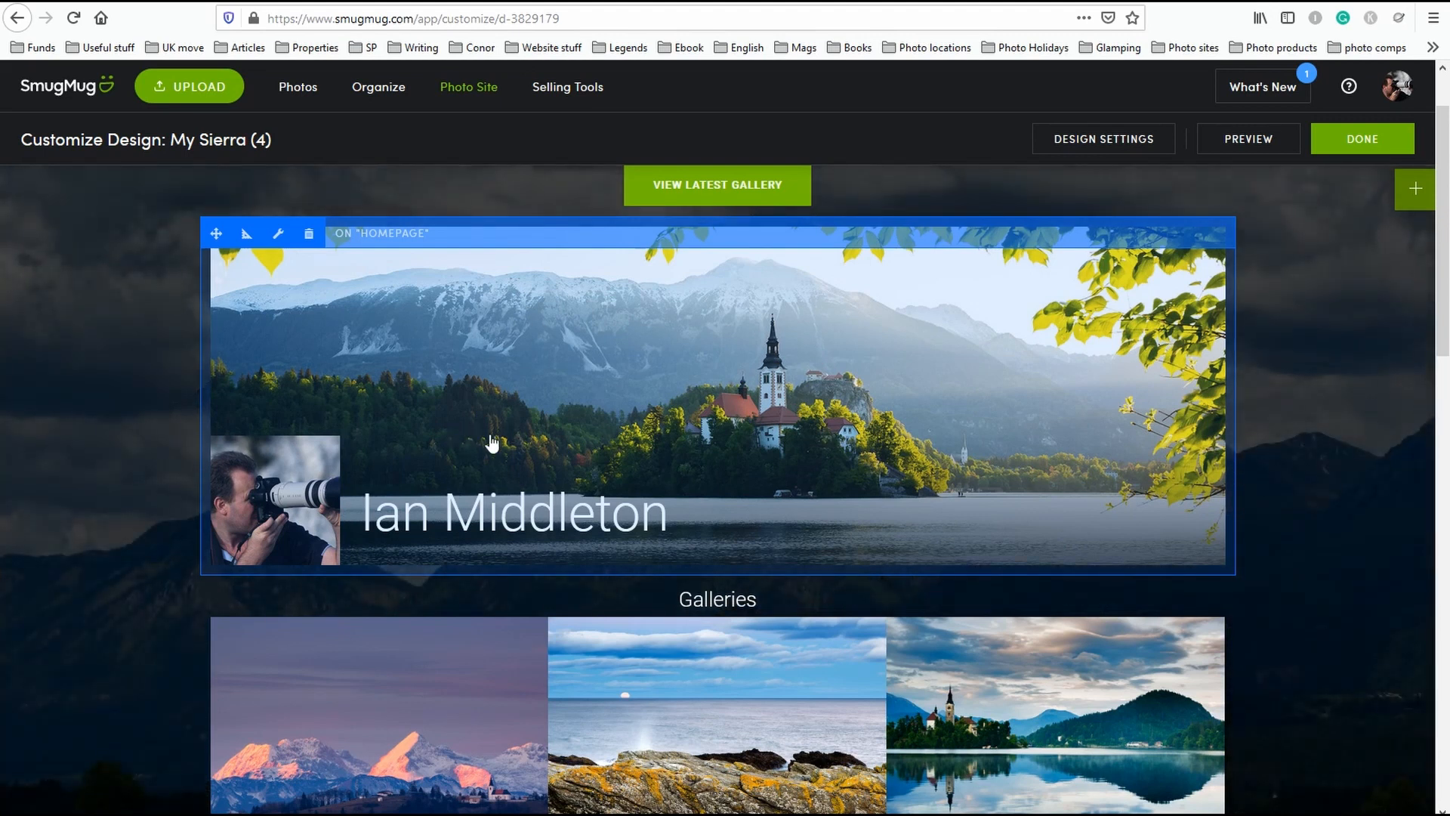
{"action": "left_click", "coordinate": [309, 235]}
{"action": "left_click", "coordinate": [648, 521]}
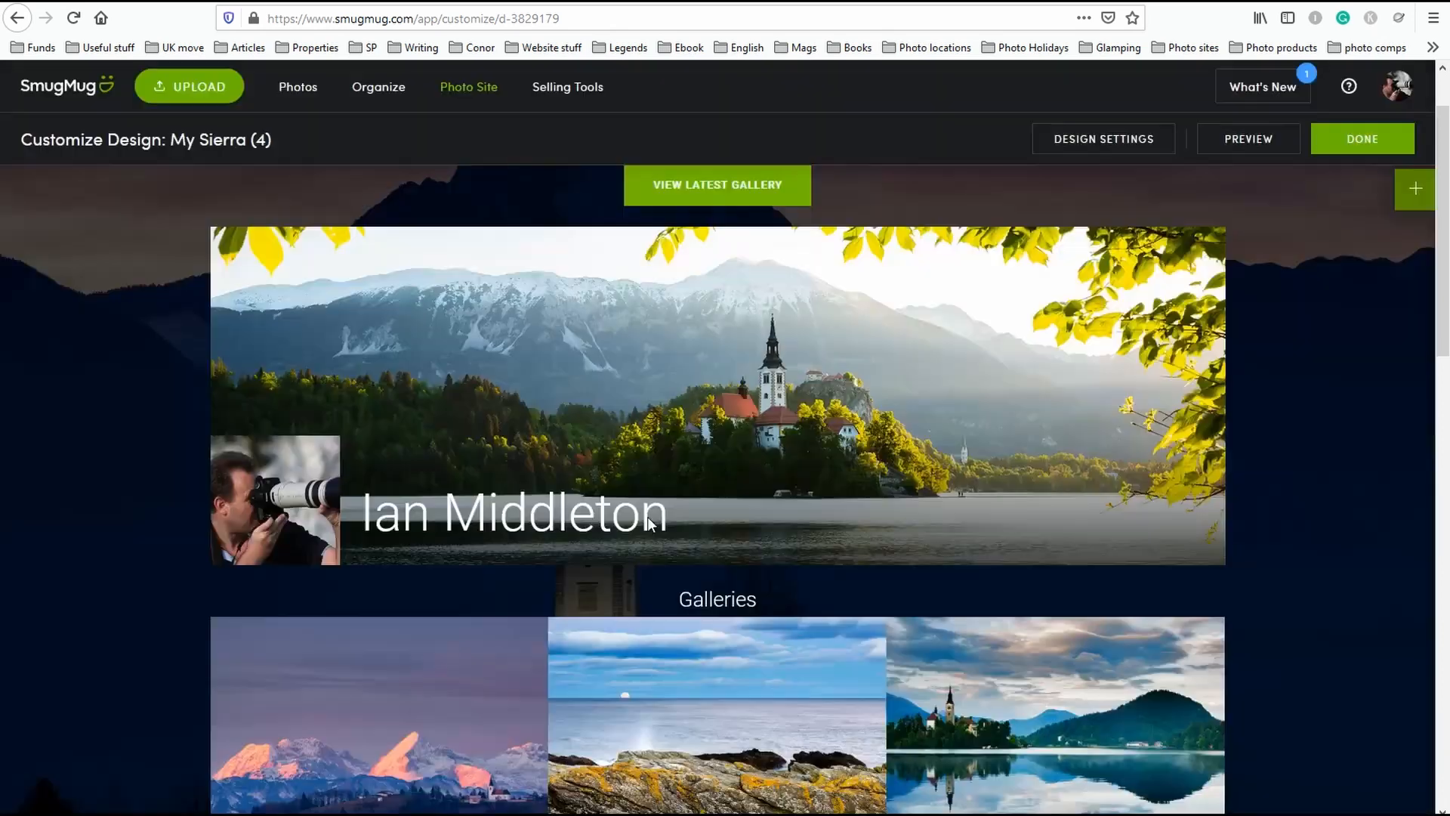
{"action": "scroll", "coordinate": [1280, 420], "scroll_direction": "up", "scroll_amount": 2}
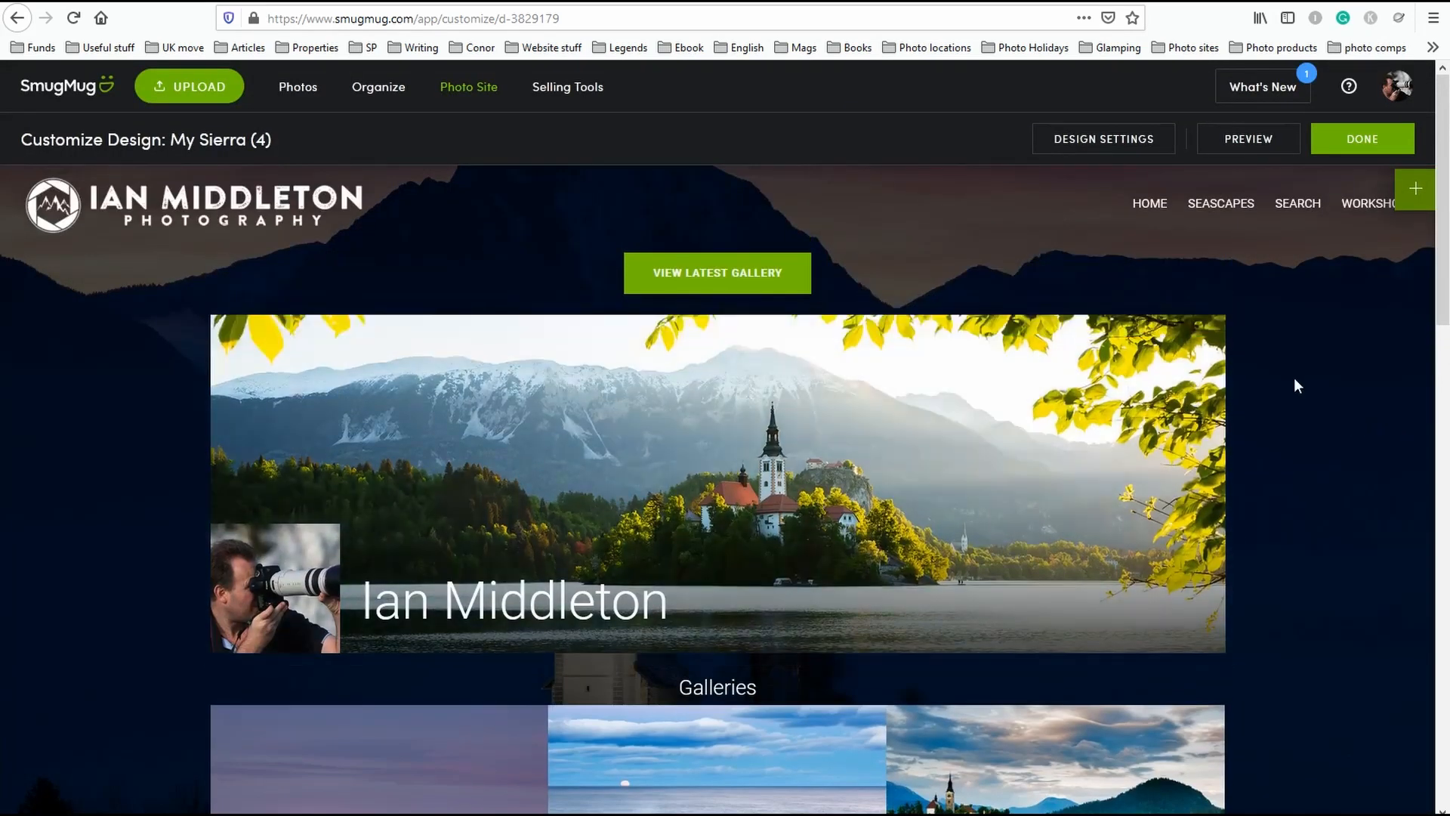
{"action": "scroll", "coordinate": [1296, 376], "scroll_direction": "down", "scroll_amount": 2}
Review the block types available in the Galleries, Photos and Navigation content categories for the homepage.
{"action": "left_click", "coordinate": [1415, 188]}
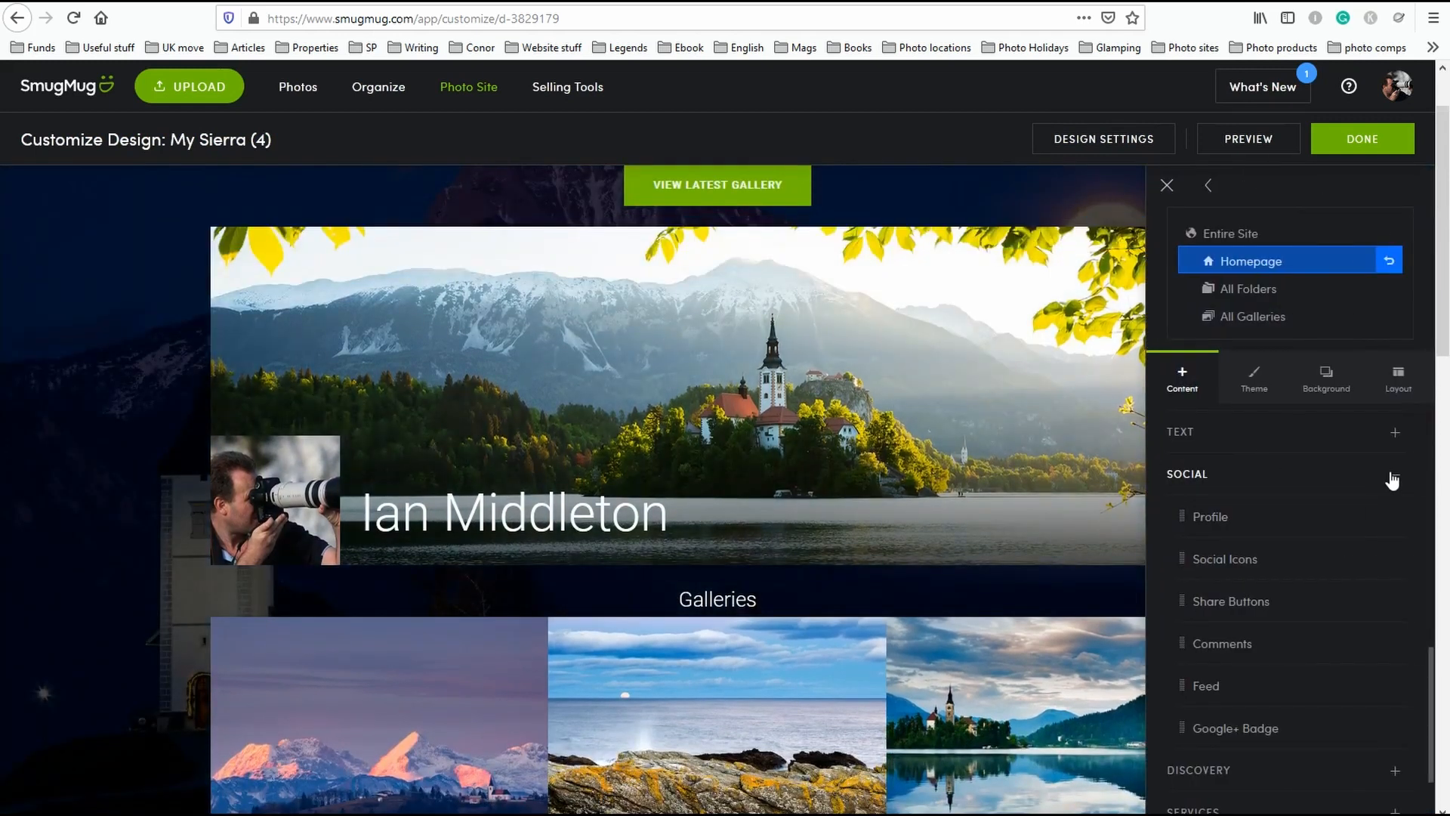
{"action": "left_click", "coordinate": [1394, 476]}
{"action": "scroll", "coordinate": [1386, 444], "scroll_direction": "up", "scroll_amount": 3}
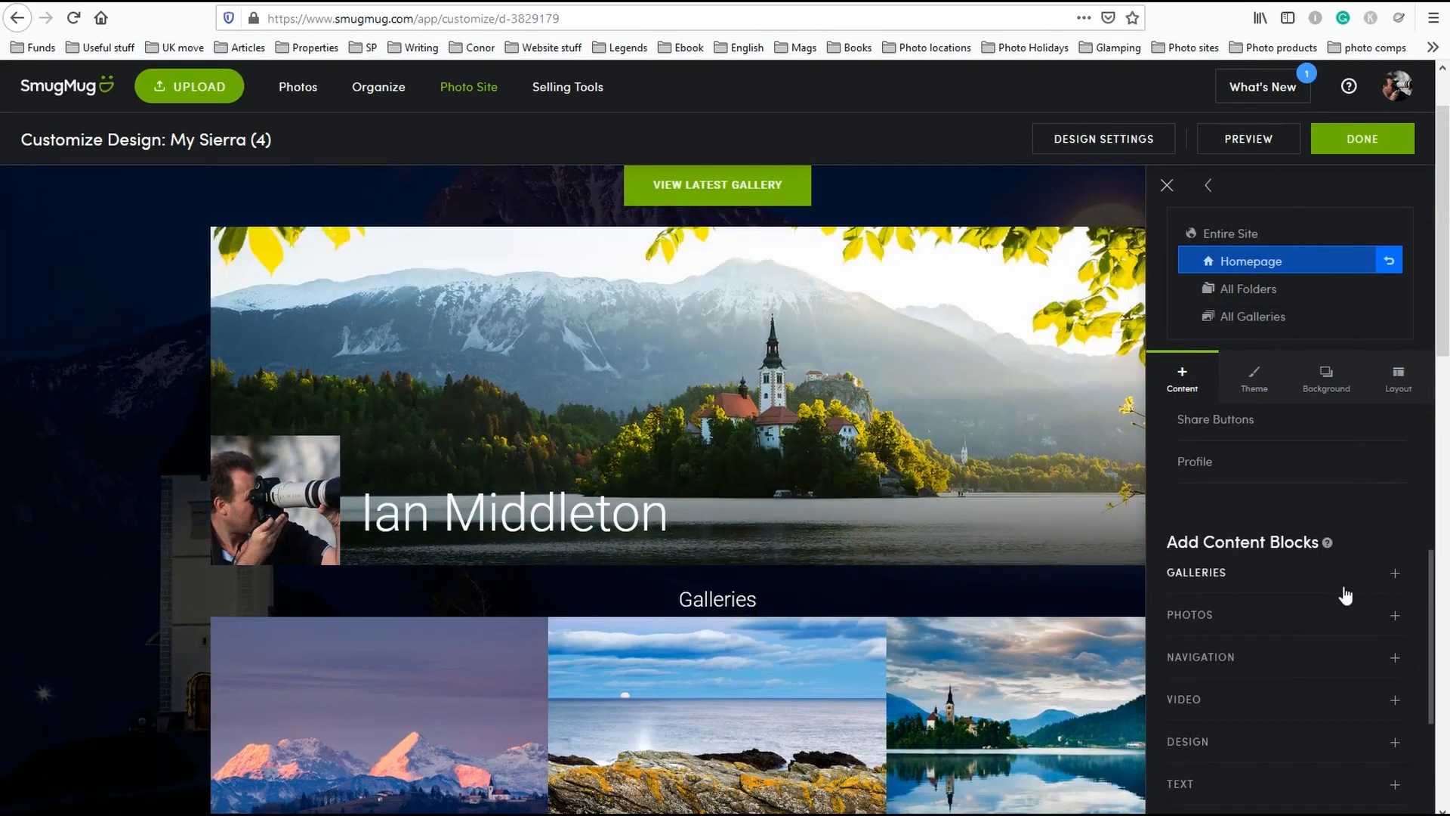
{"action": "scroll", "coordinate": [1392, 605], "scroll_direction": "down", "scroll_amount": 2}
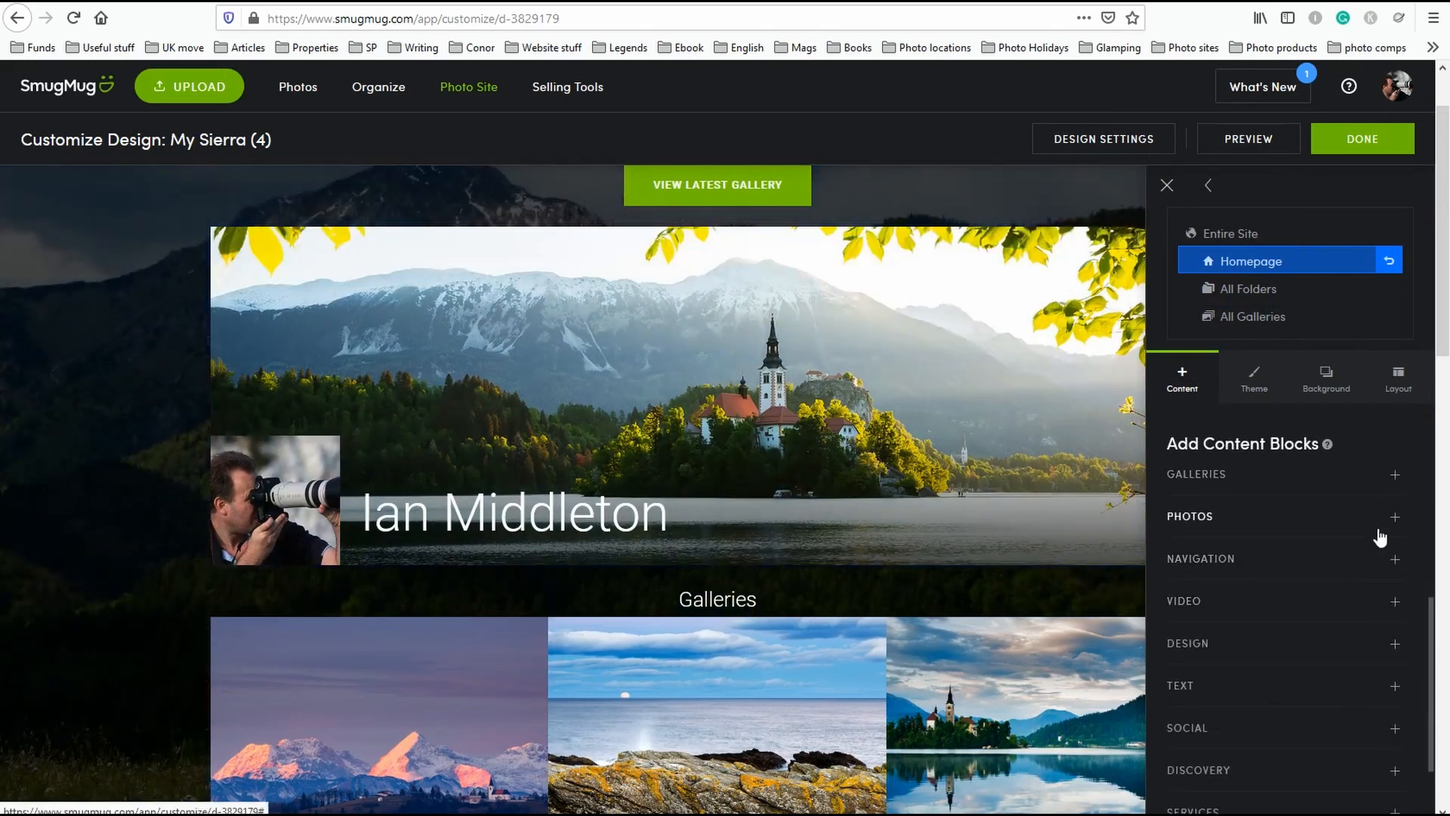
{"action": "left_click", "coordinate": [1394, 477]}
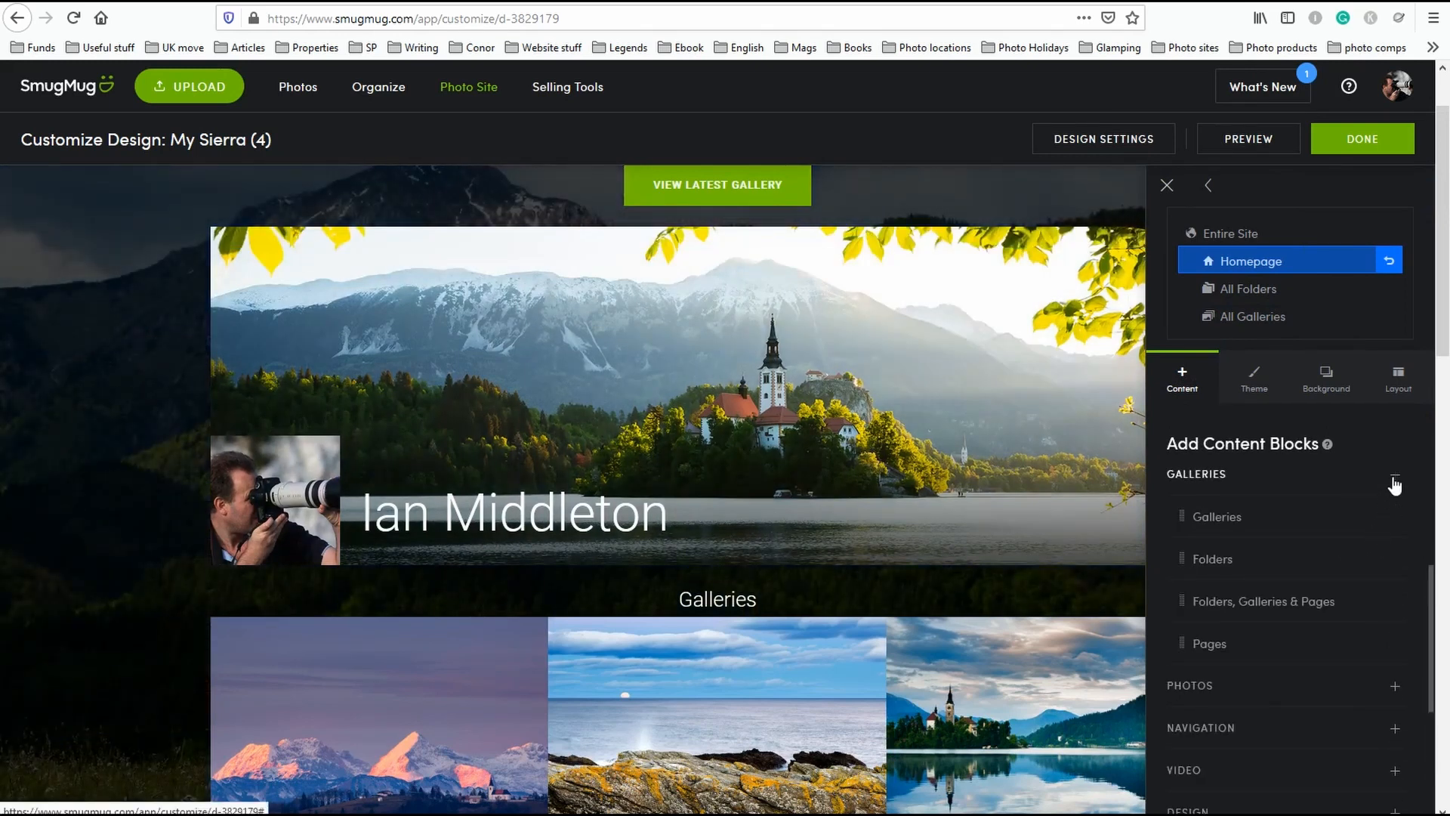
{"action": "left_click", "coordinate": [1394, 479]}
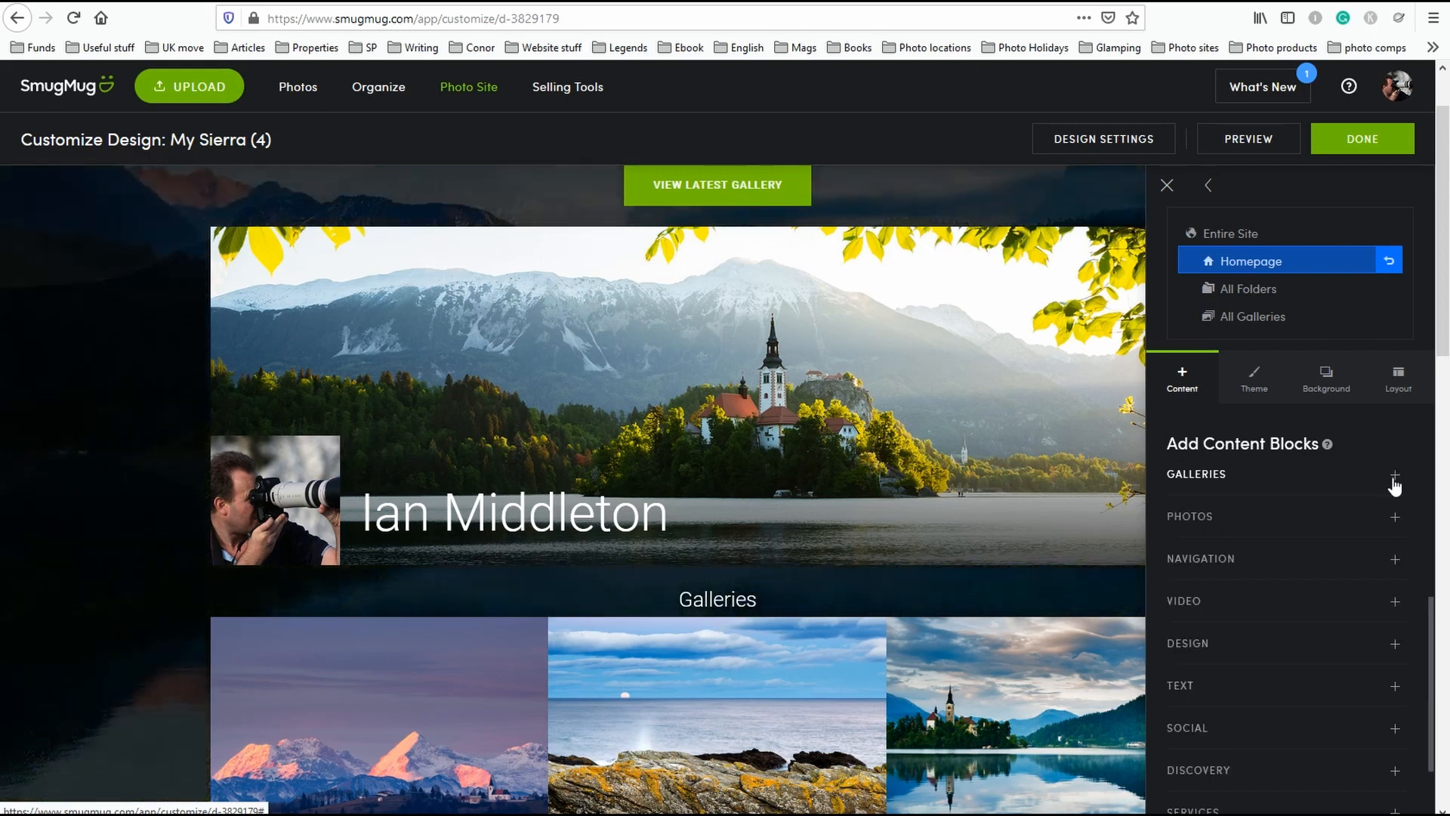
{"action": "left_click", "coordinate": [1395, 522]}
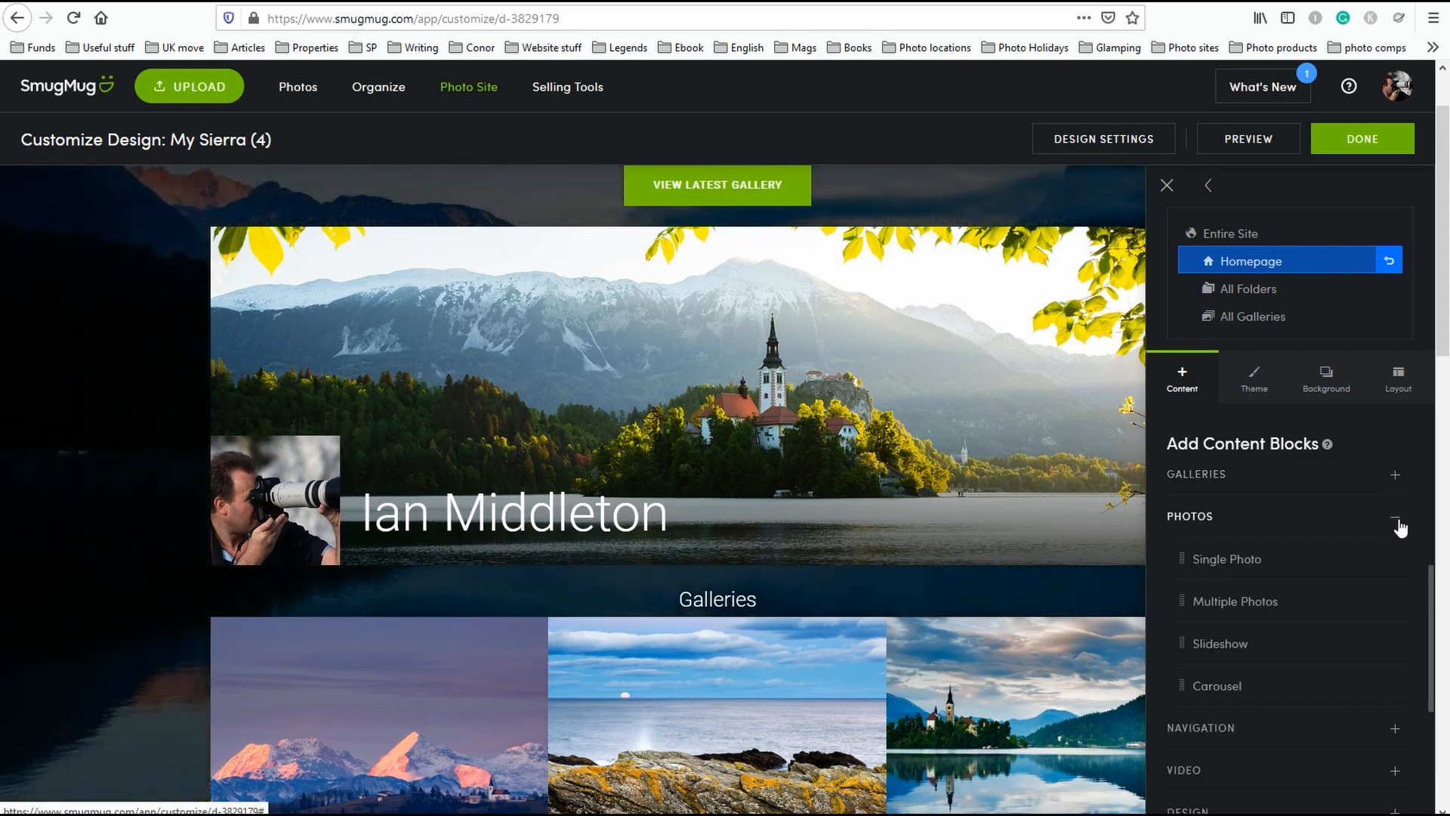
{"action": "left_click", "coordinate": [1396, 523]}
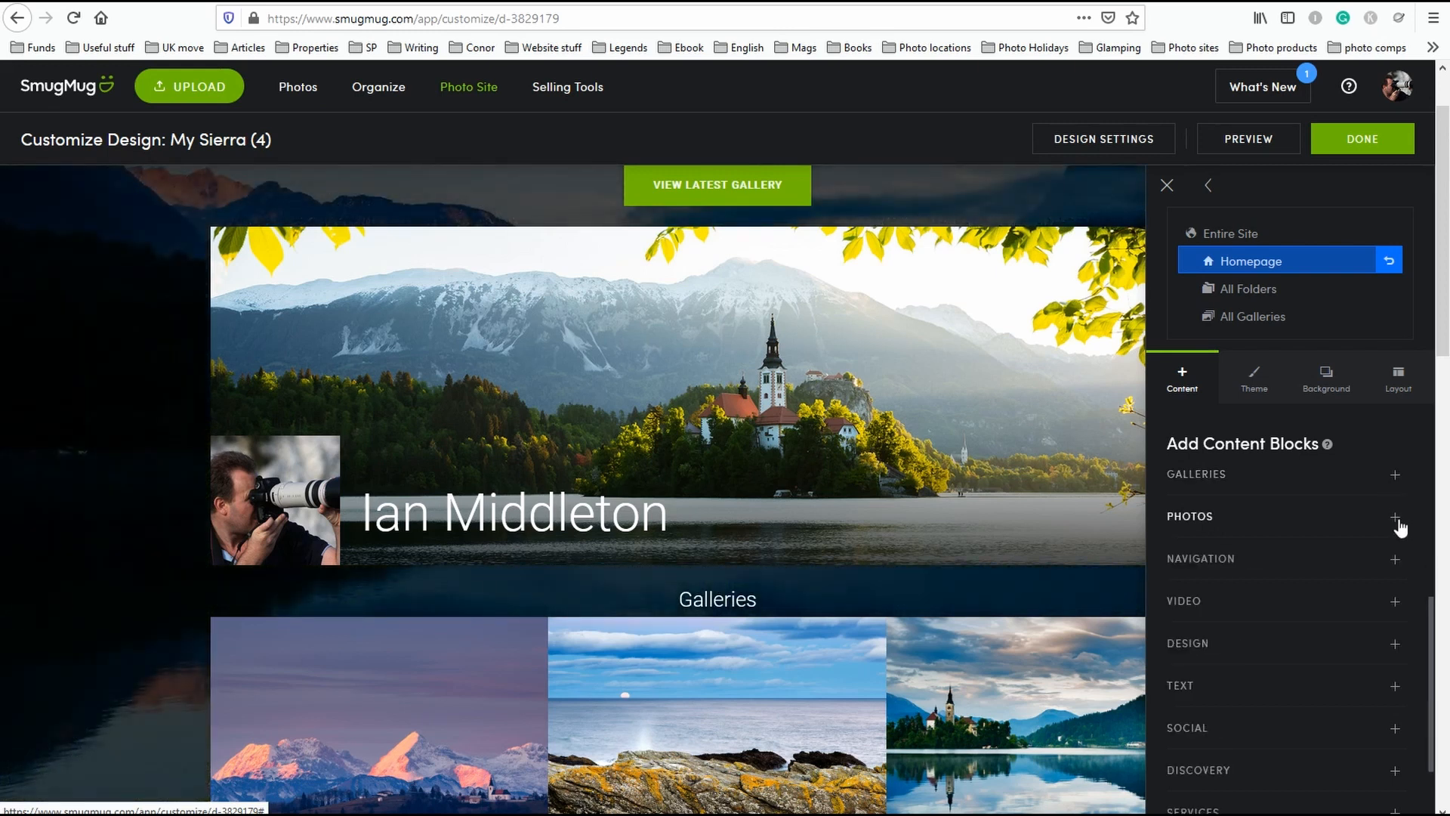
{"action": "left_click", "coordinate": [1395, 562]}
{"action": "left_click", "coordinate": [1394, 562]}
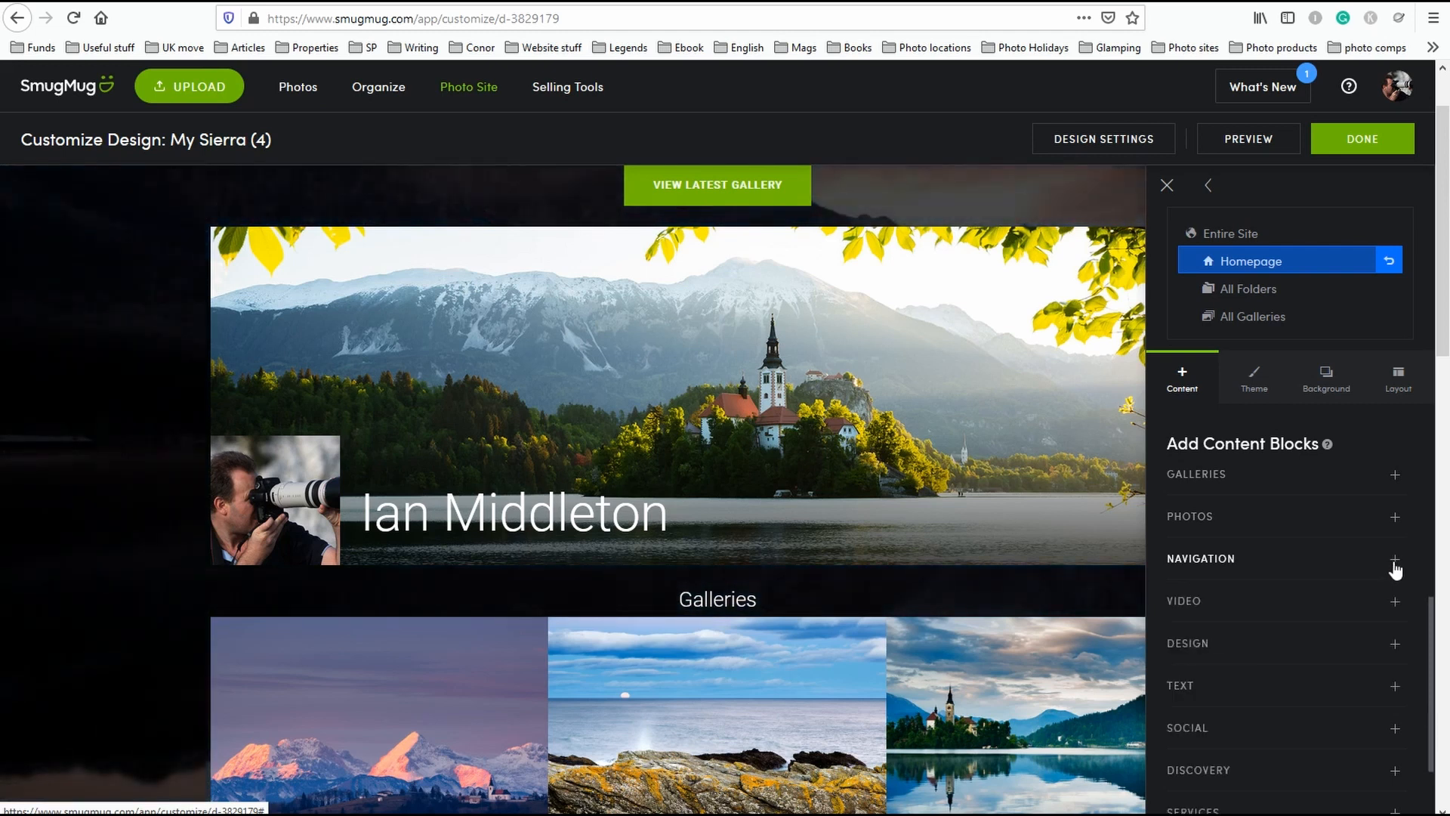
{"action": "scroll", "coordinate": [1361, 616], "scroll_direction": "down", "scroll_amount": 2}
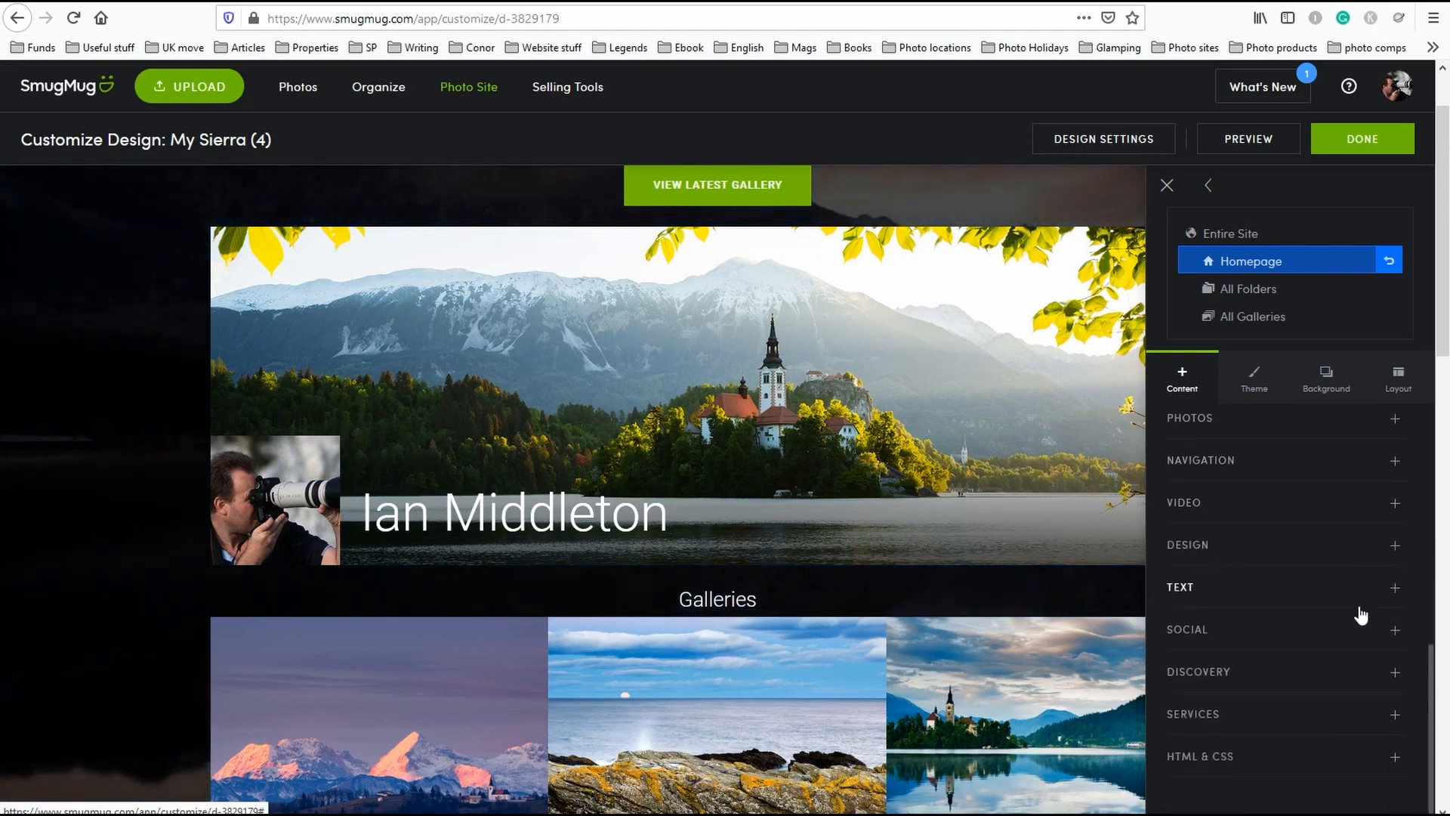
Try a Spacer block between the Profile block and the Galleries section, and remove it from the homepage.
{"action": "left_click", "coordinate": [1396, 548]}
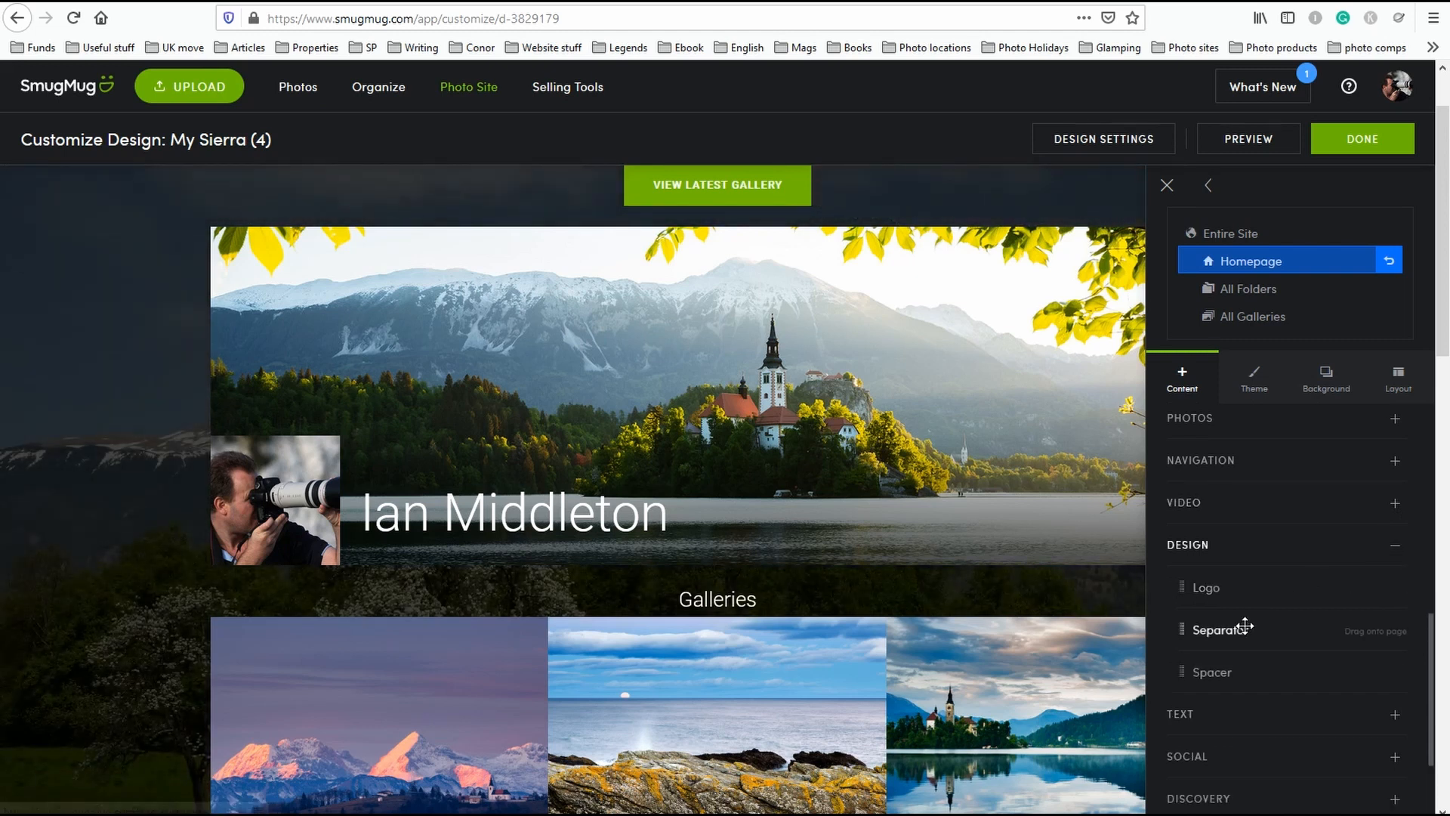
{"action": "left_click_drag", "start_coordinate": [910, 647], "coordinate": [715, 641]}
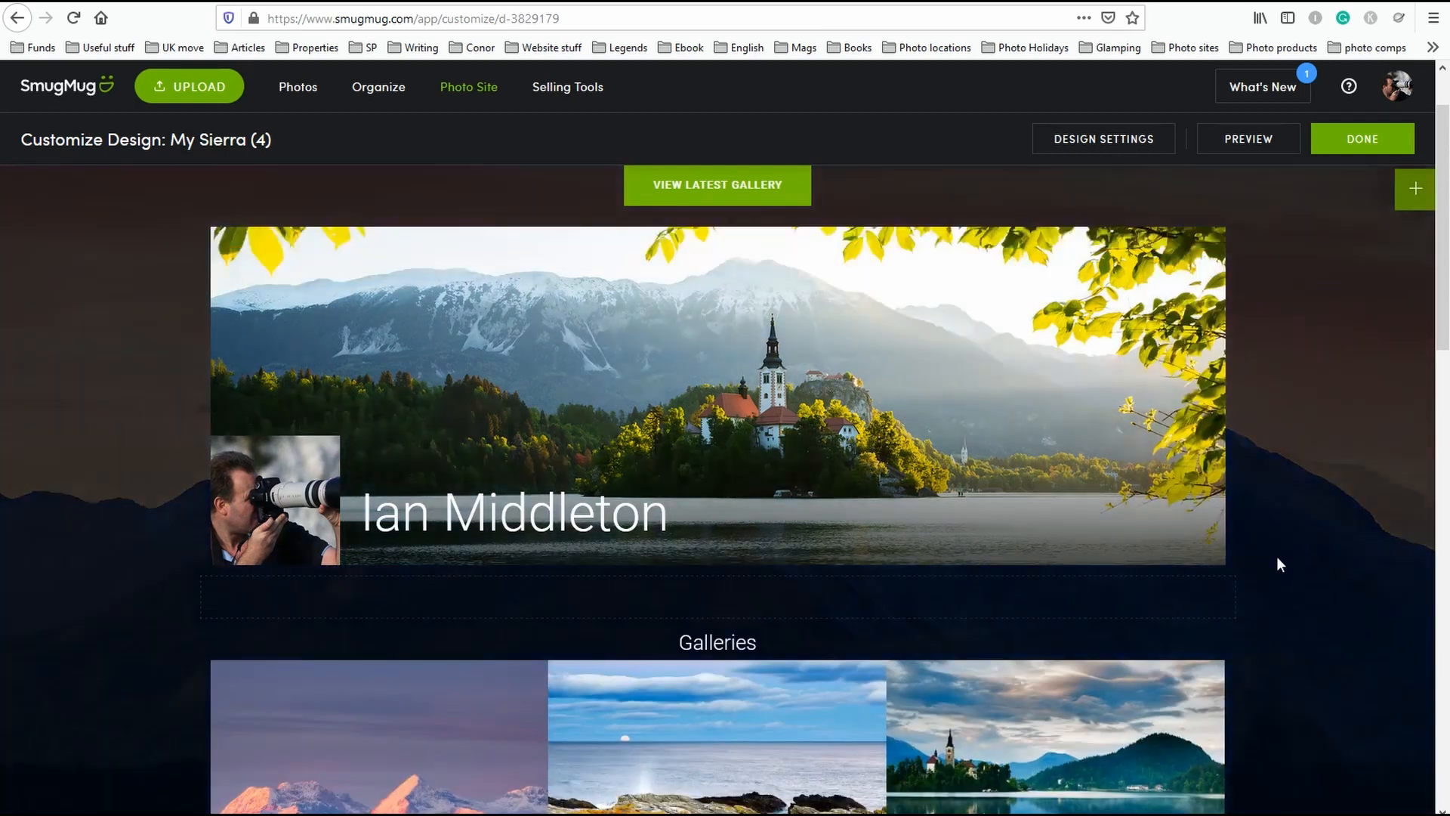
{"action": "mouse_move", "coordinate": [802, 605]}
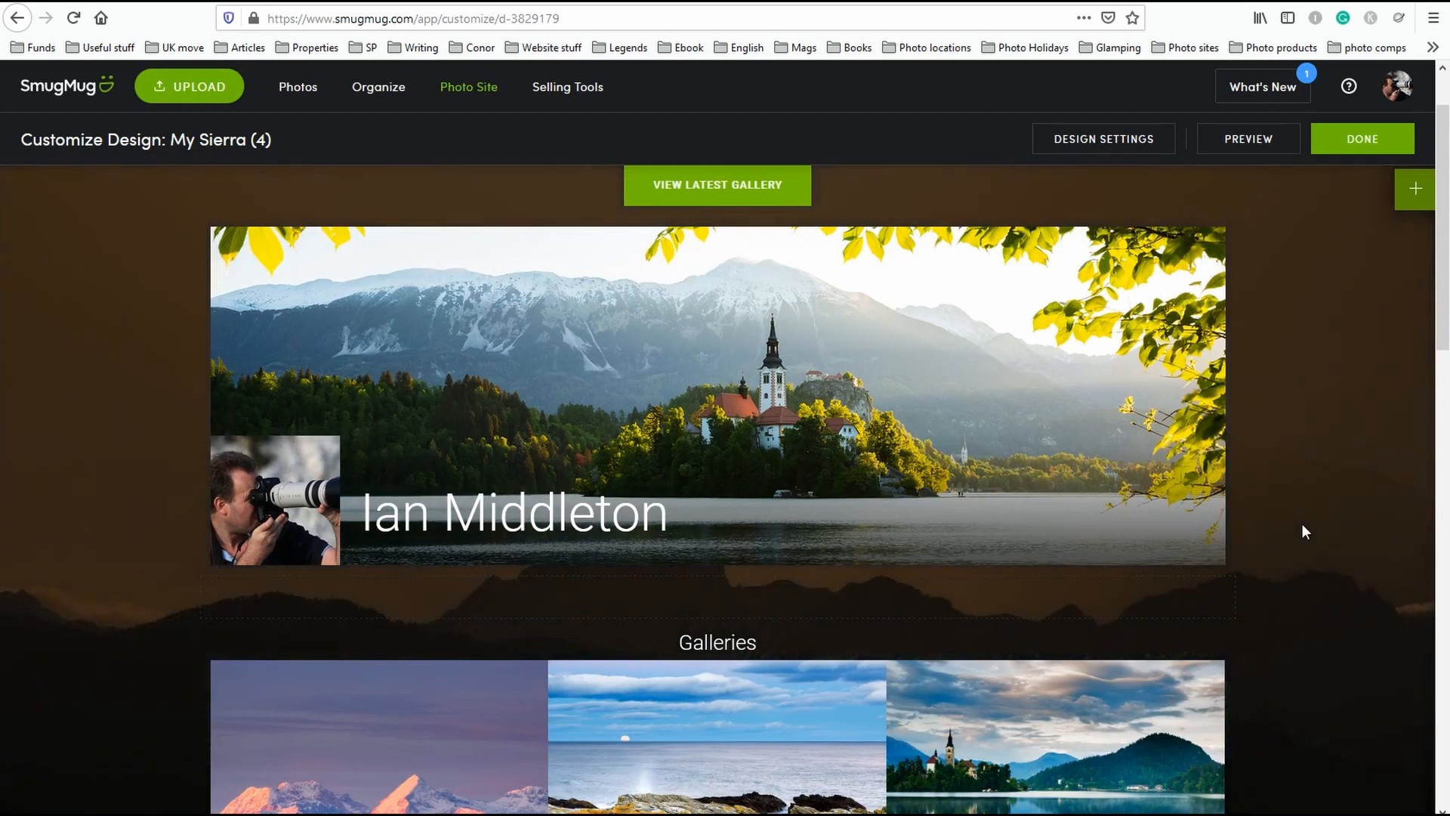
{"action": "mouse_move", "coordinate": [1017, 615]}
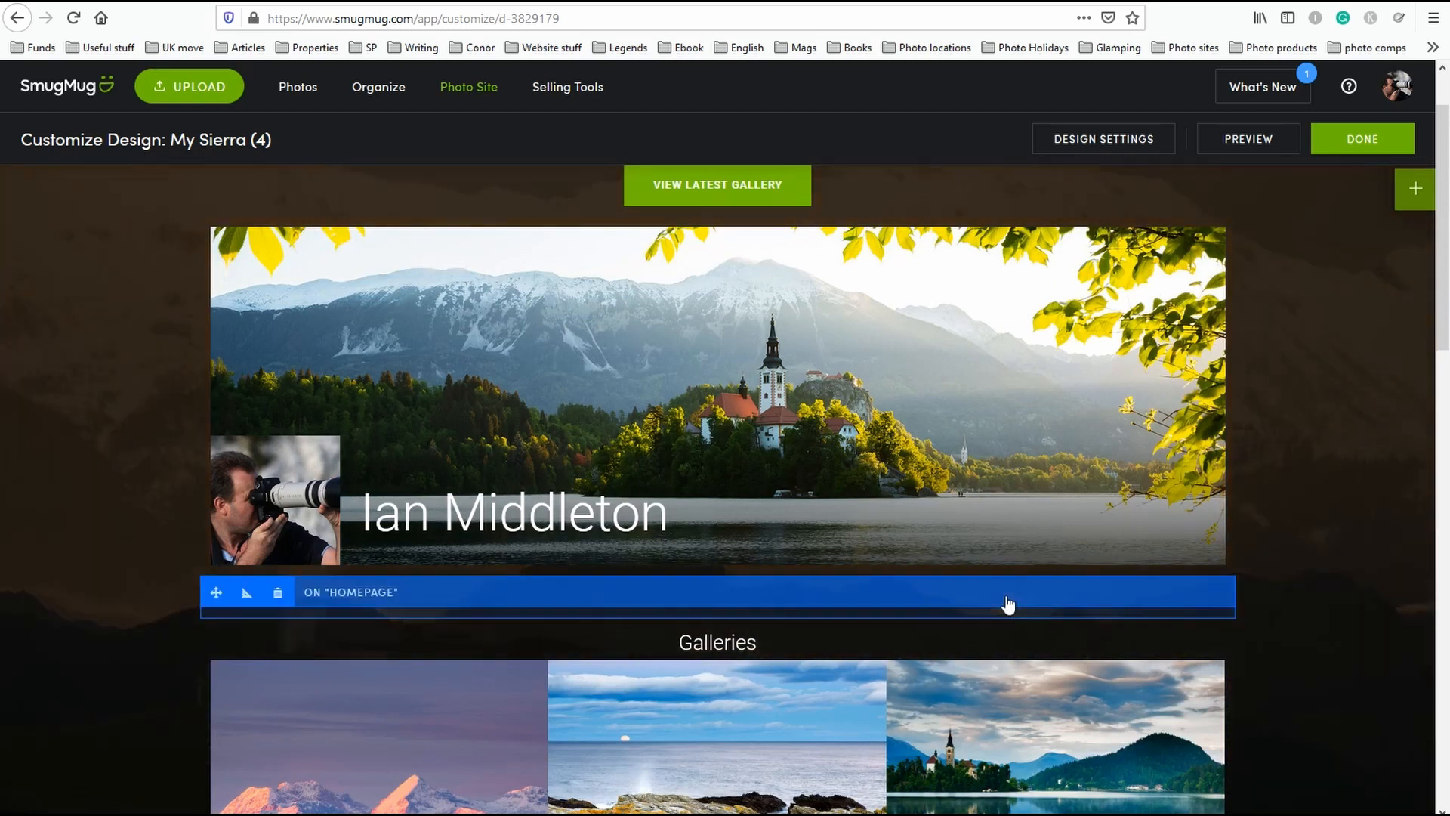
{"action": "left_click", "coordinate": [278, 594]}
{"action": "left_click", "coordinate": [822, 520]}
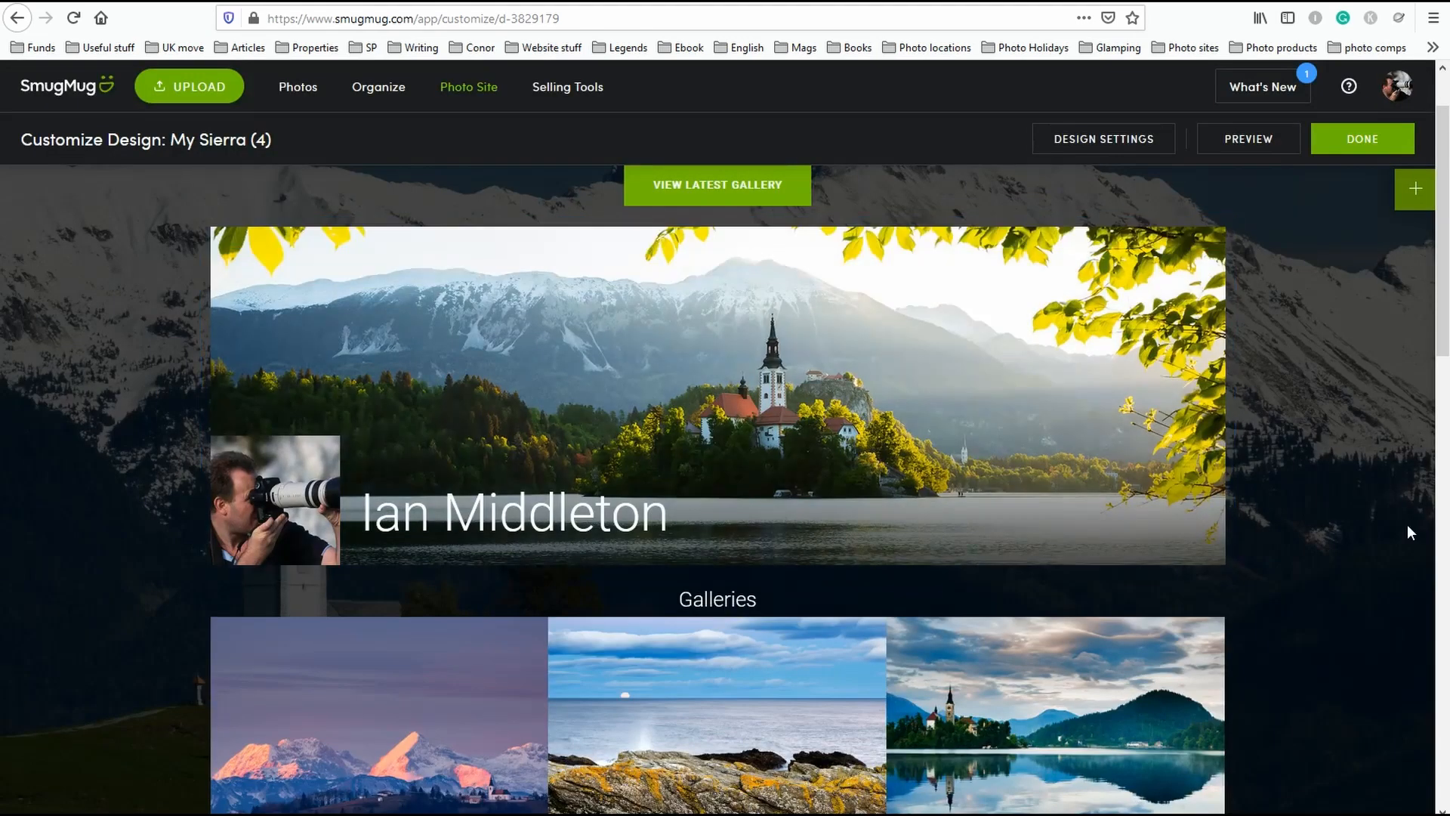
Add a Separator block to the homepage between the Profile block and the Galleries section.
{"action": "left_click", "coordinate": [1412, 192]}
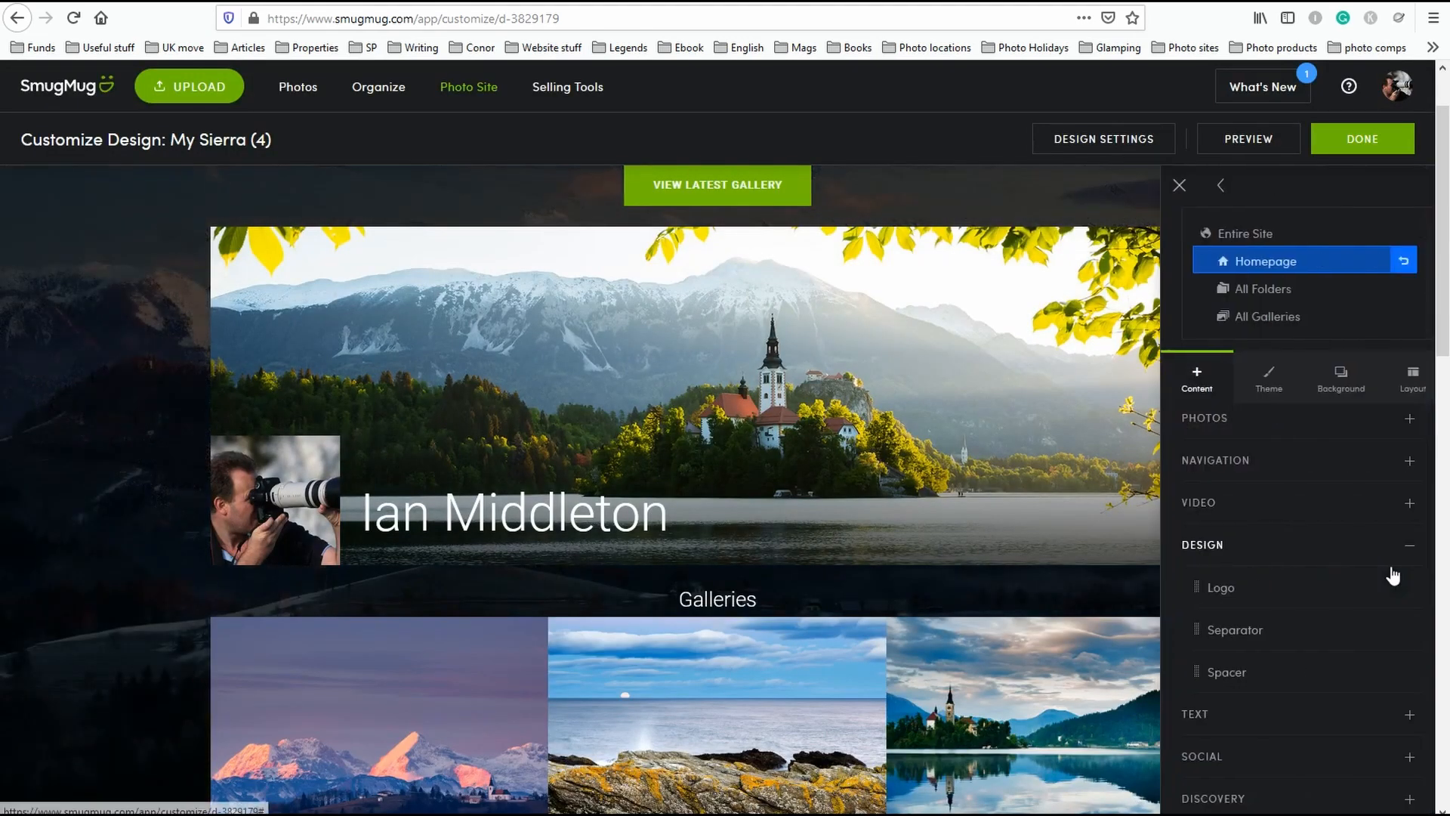
{"action": "left_click_drag", "start_coordinate": [1224, 634], "coordinate": [718, 630]}
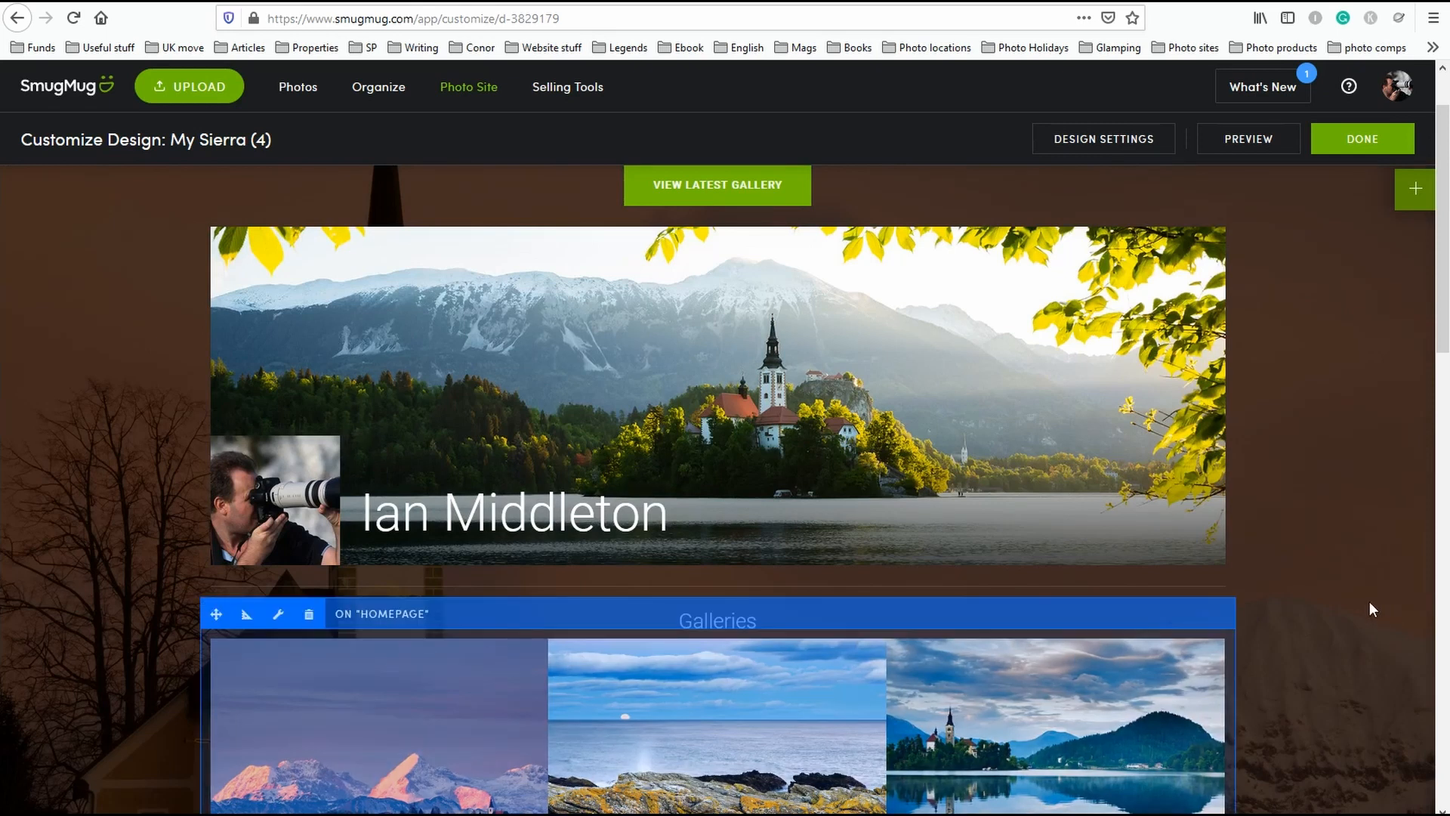
Add a Search Box block from the Discovery content to the homepage between the View Latest Gallery button and the Profile block.
{"action": "left_click", "coordinate": [1414, 189]}
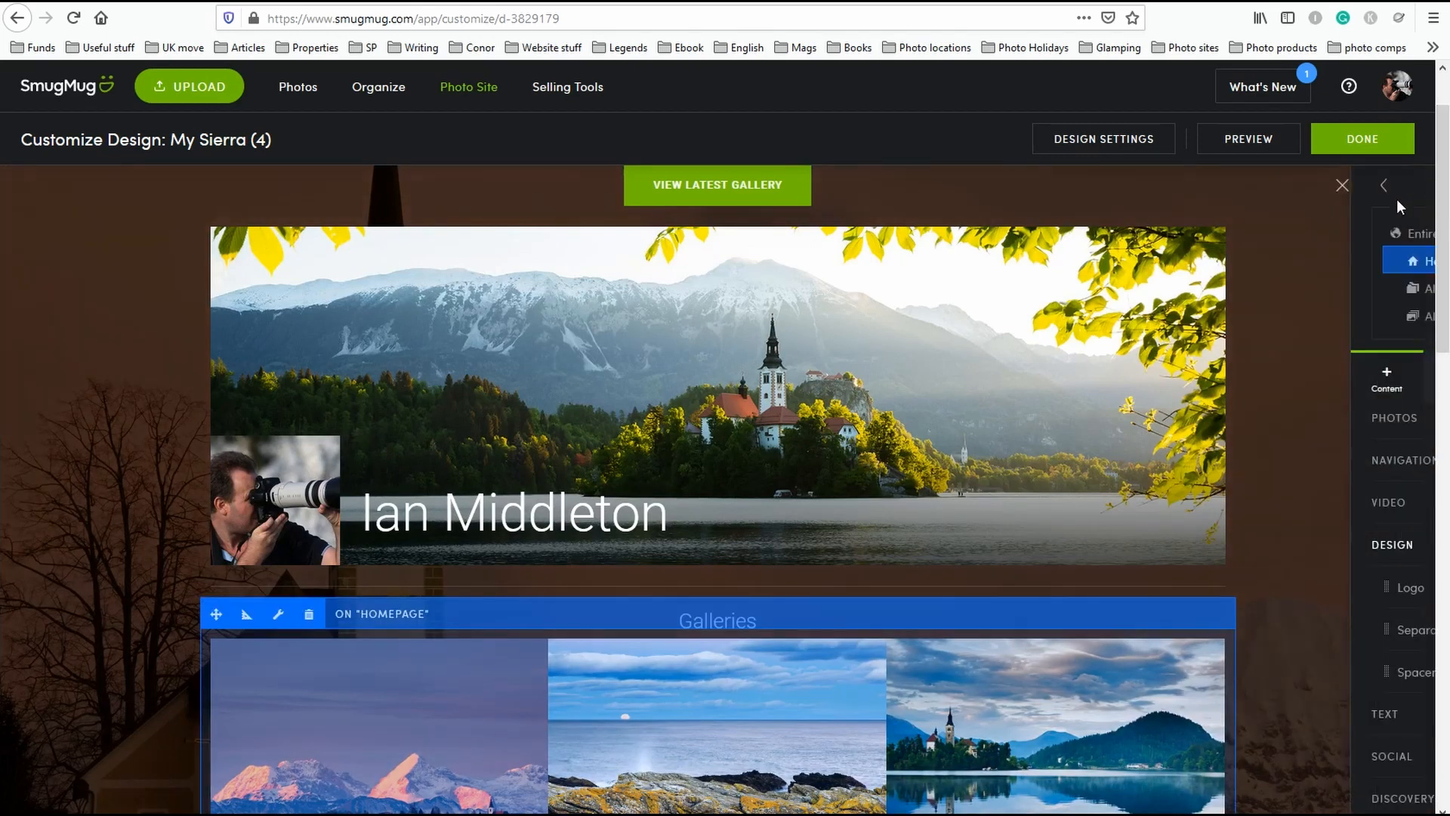
{"action": "scroll", "coordinate": [1336, 589], "scroll_direction": "down", "scroll_amount": 3}
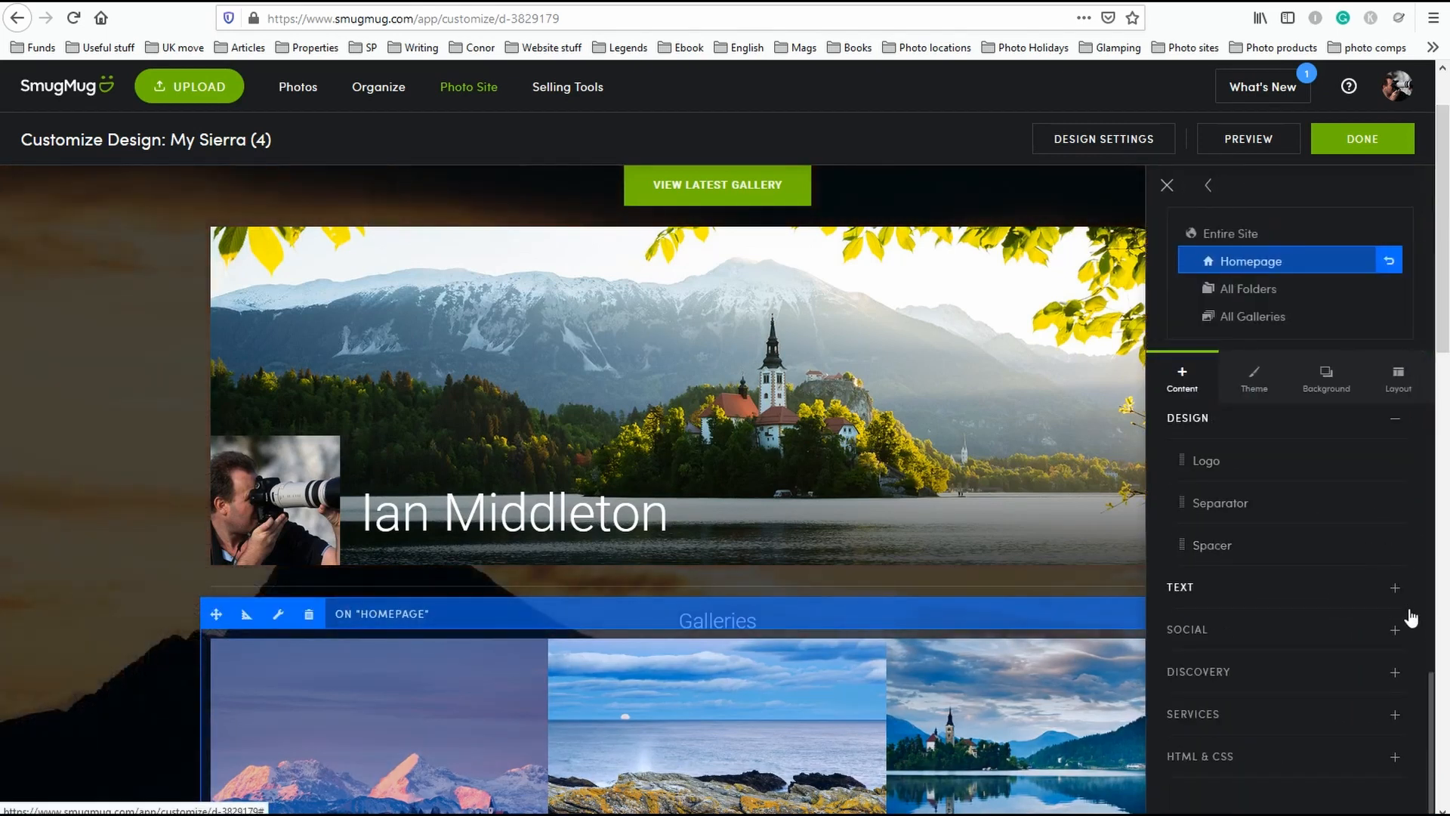
{"action": "left_click", "coordinate": [1396, 588]}
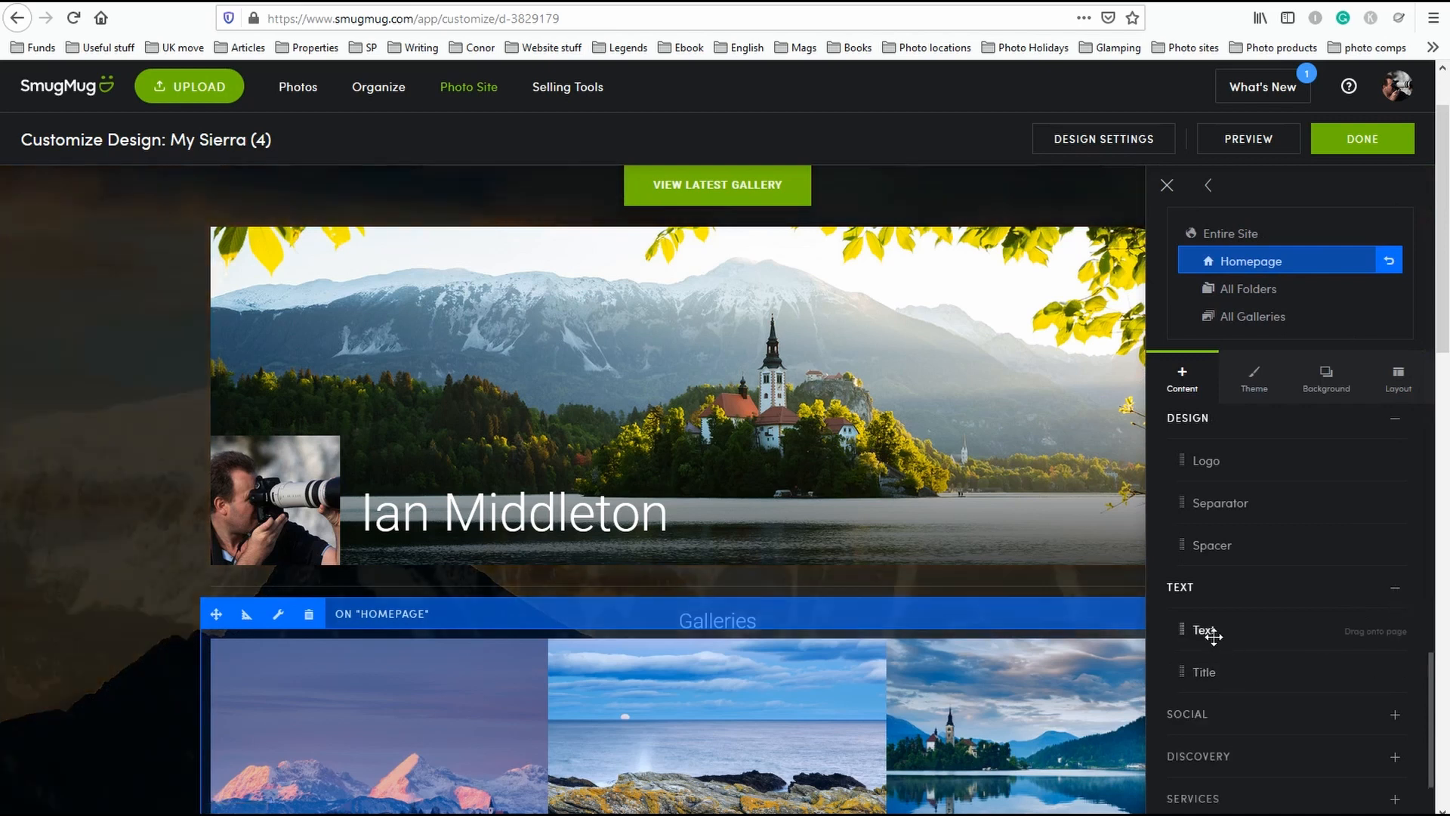
{"action": "scroll", "coordinate": [1269, 635], "scroll_direction": "down", "scroll_amount": 2}
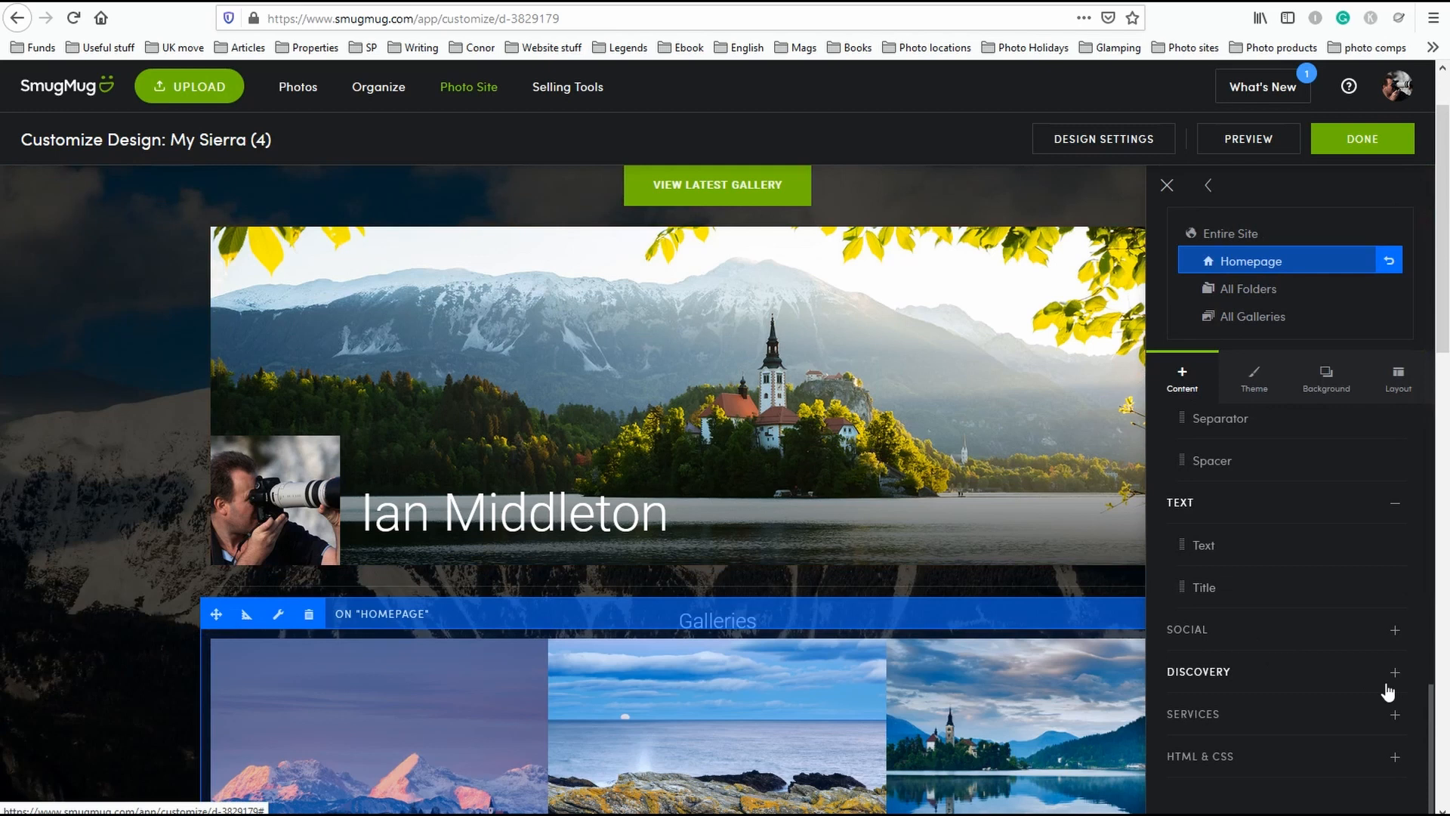
{"action": "left_click", "coordinate": [1396, 672]}
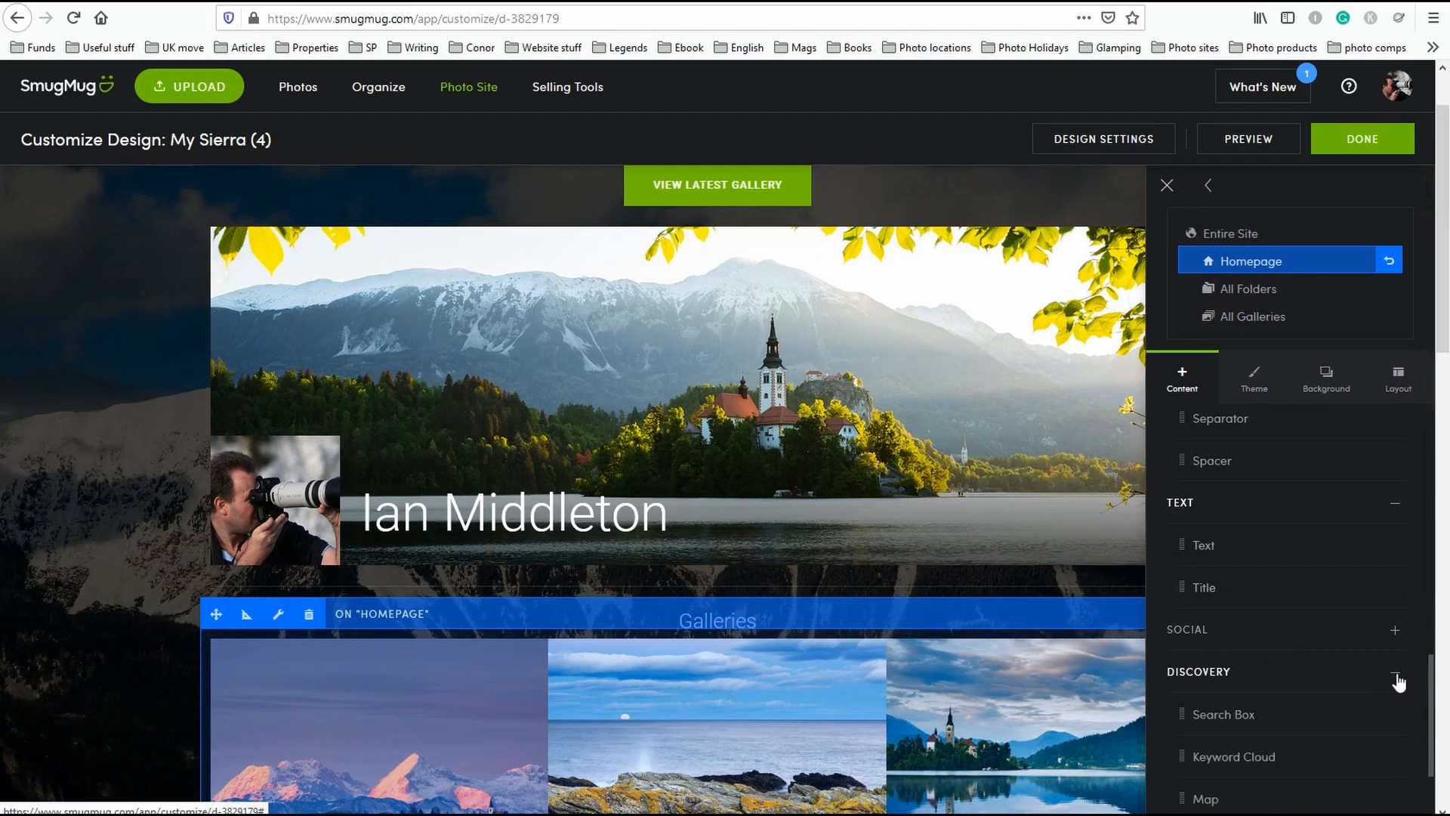
{"action": "scroll", "coordinate": [1390, 672], "scroll_direction": "down", "scroll_amount": 3}
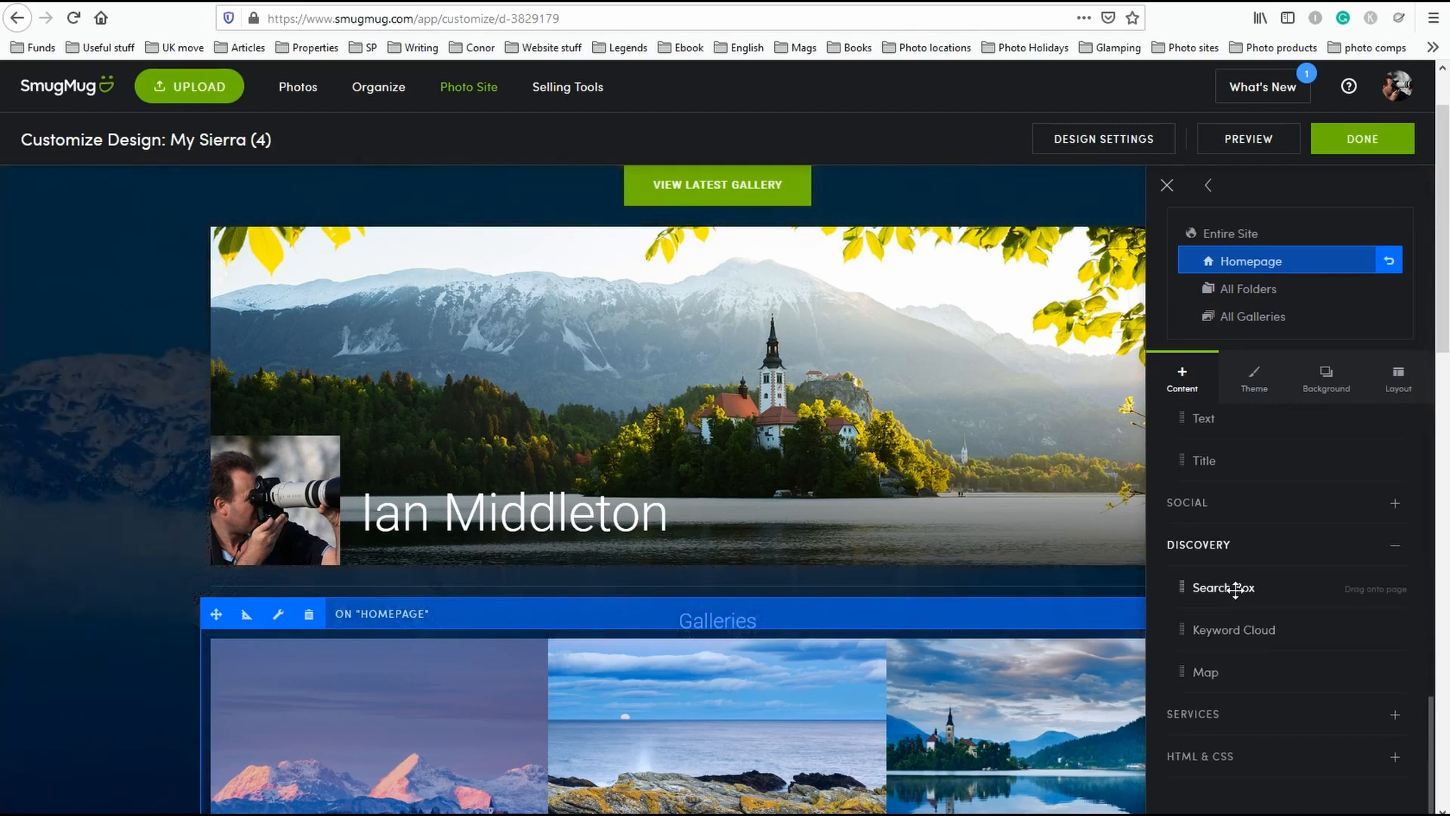
{"action": "left_click_drag", "start_coordinate": [1235, 591], "coordinate": [717, 352]}
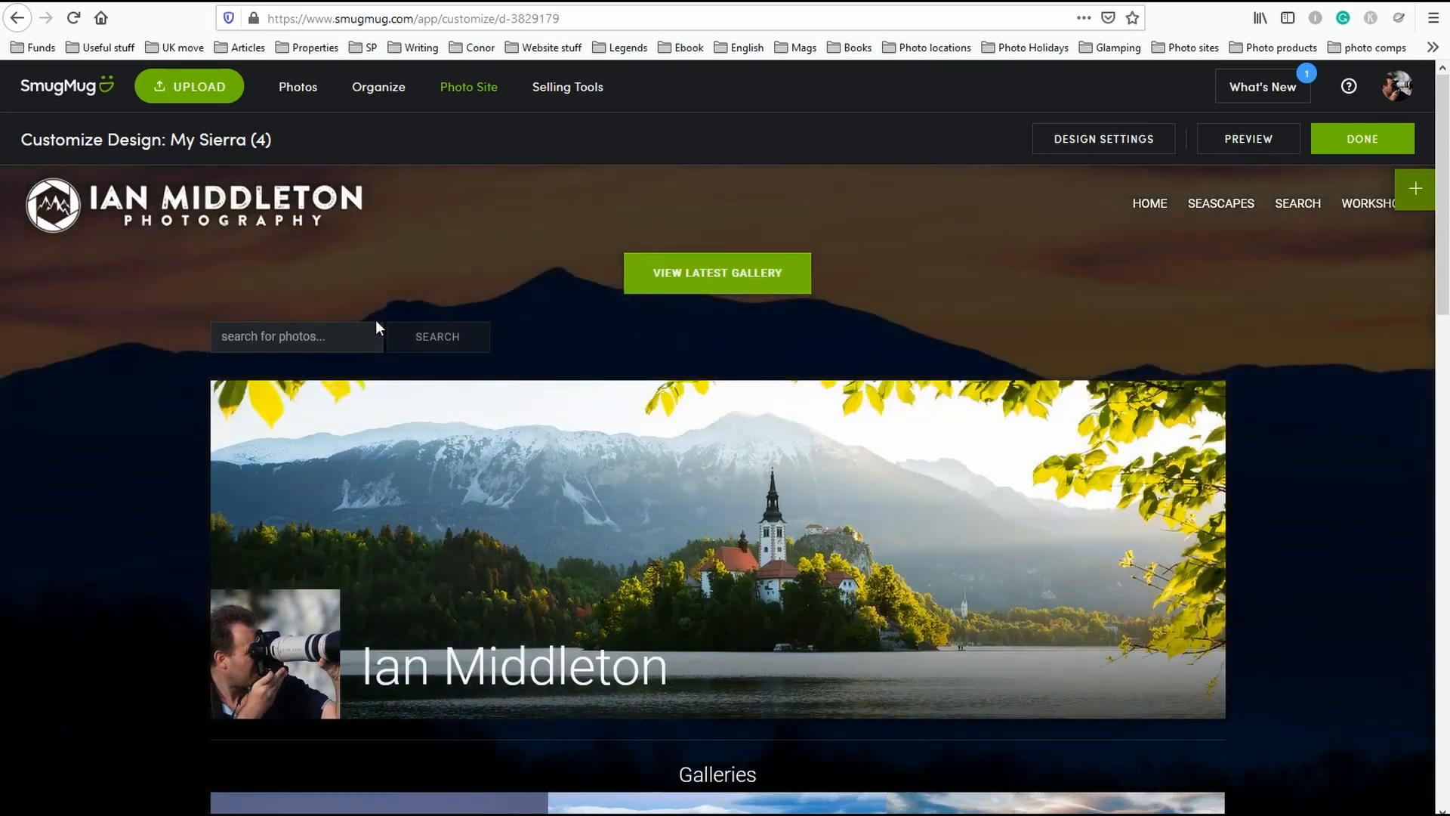
Open the Search Box block's settings and set its alignment to Center, keeping Photos as the default results.
{"action": "mouse_move", "coordinate": [384, 345]}
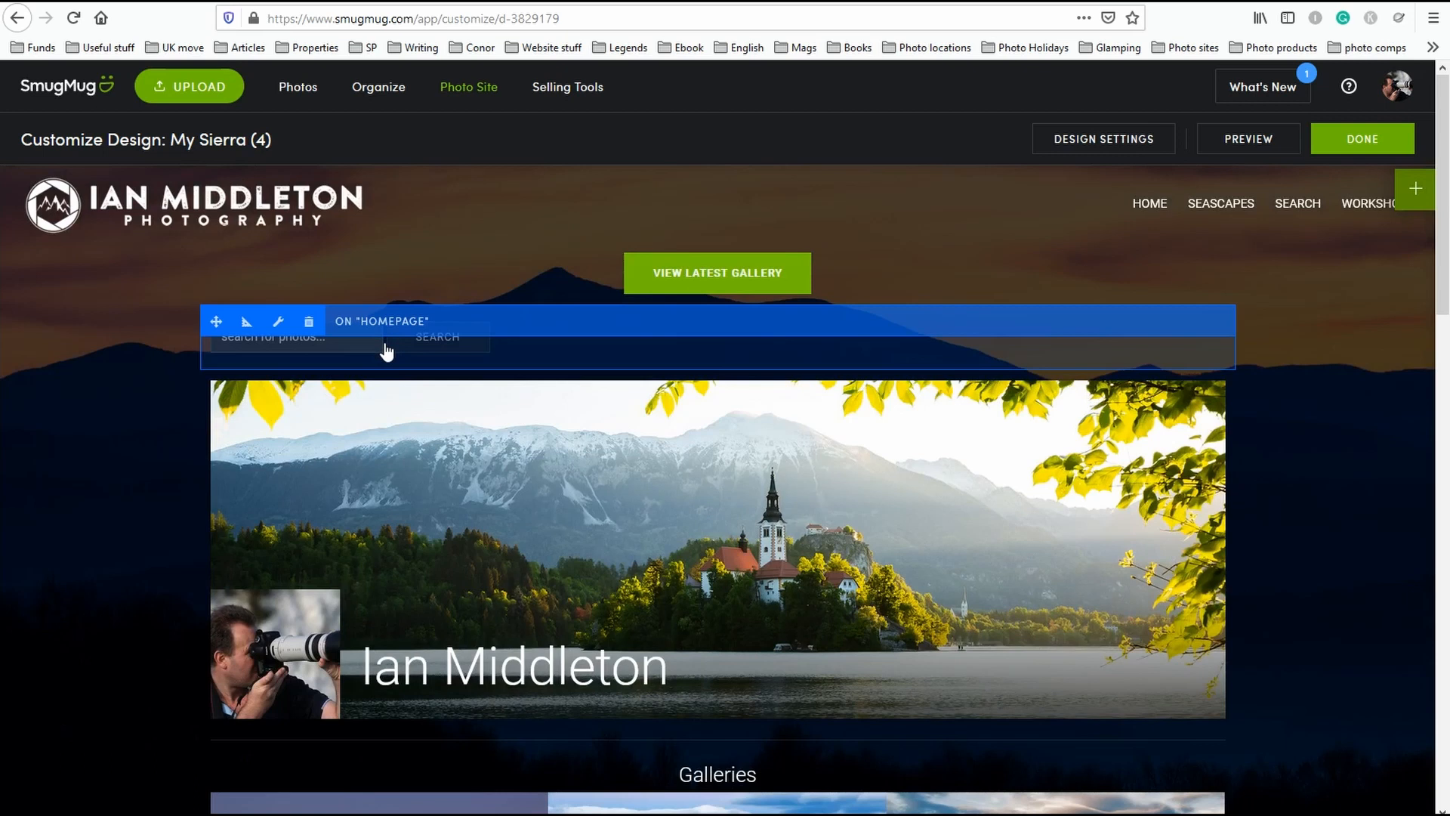
{"action": "left_click", "coordinate": [278, 322]}
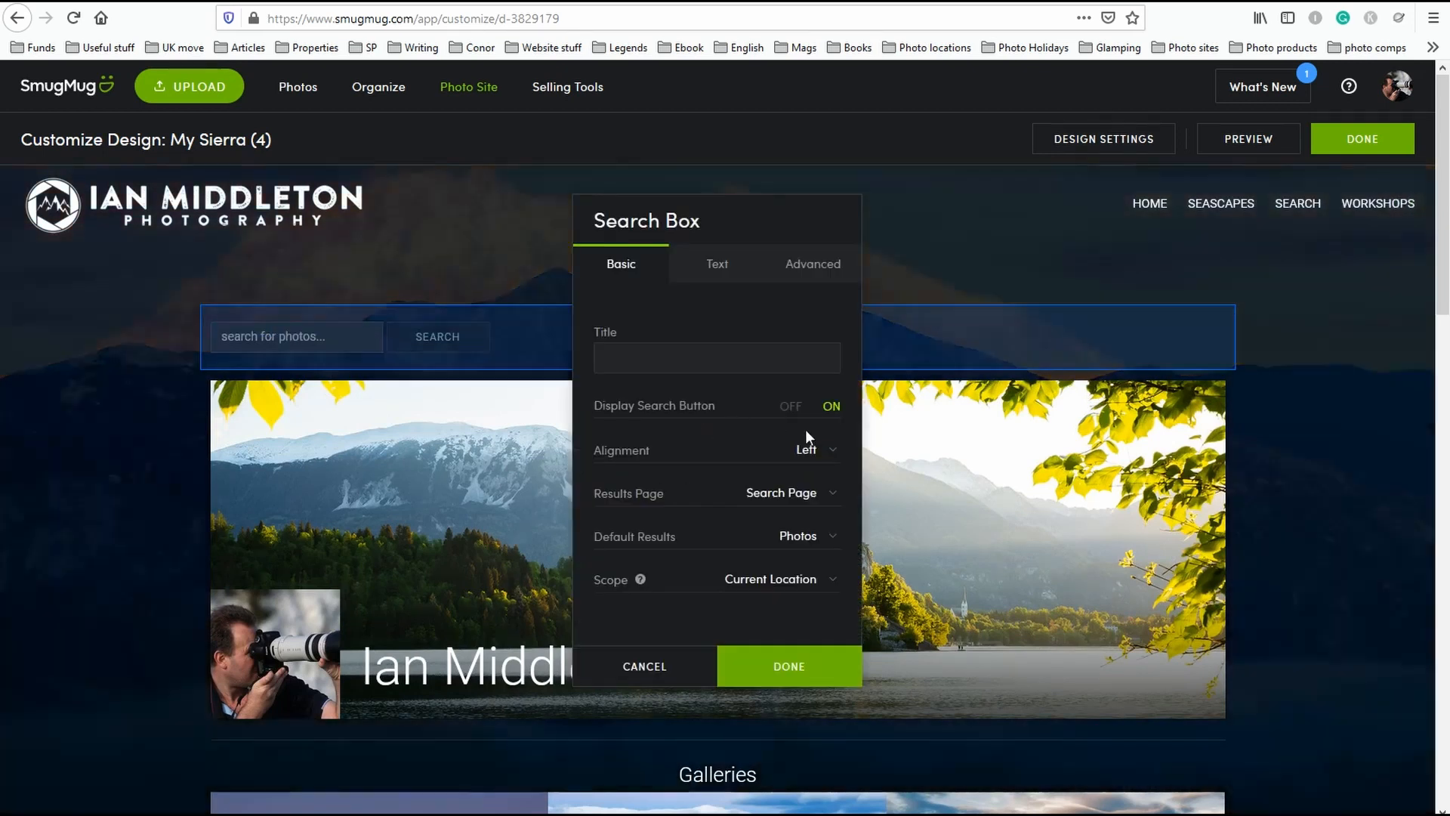
{"action": "left_click", "coordinate": [811, 494]}
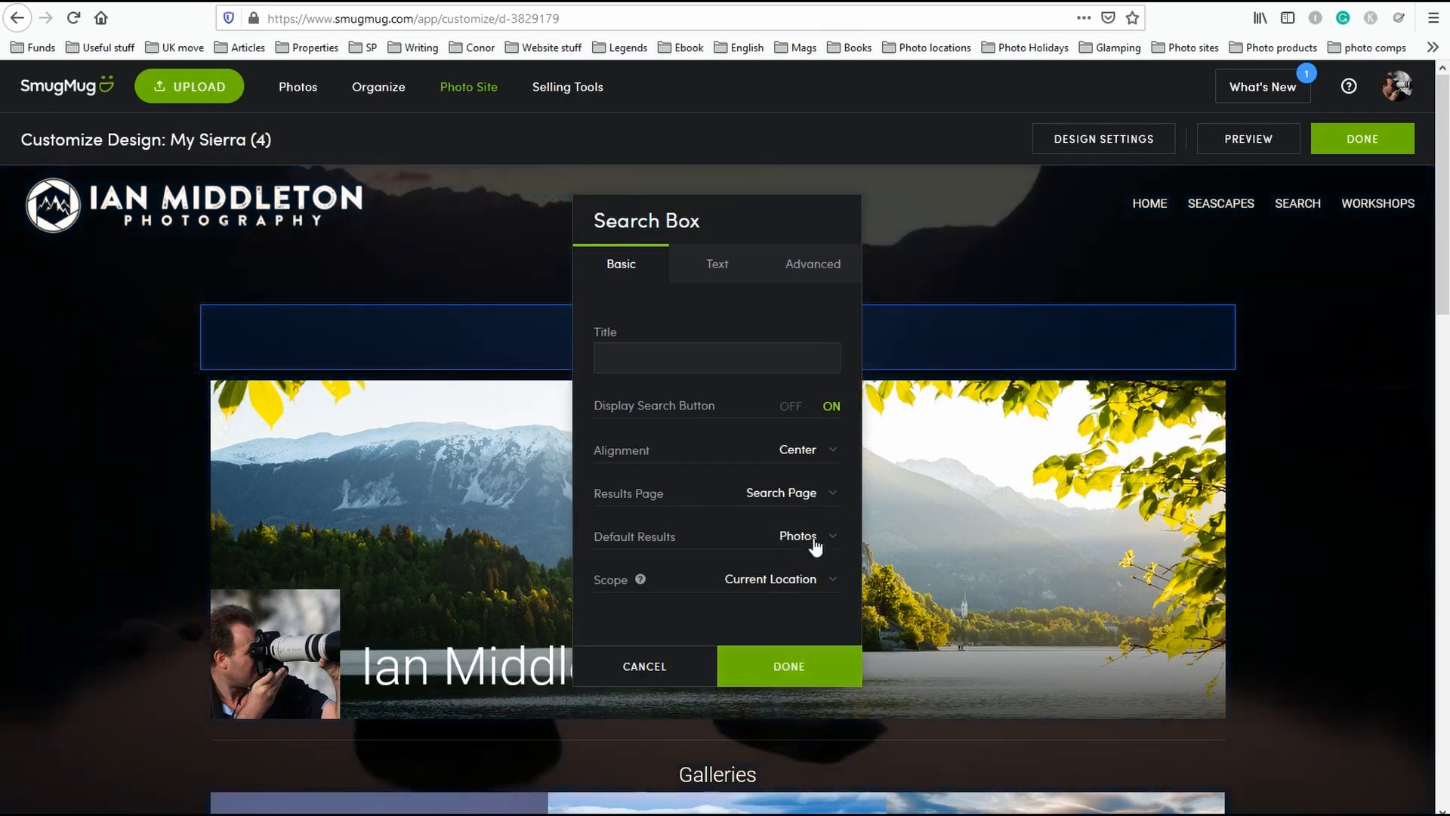
{"action": "left_click", "coordinate": [822, 541]}
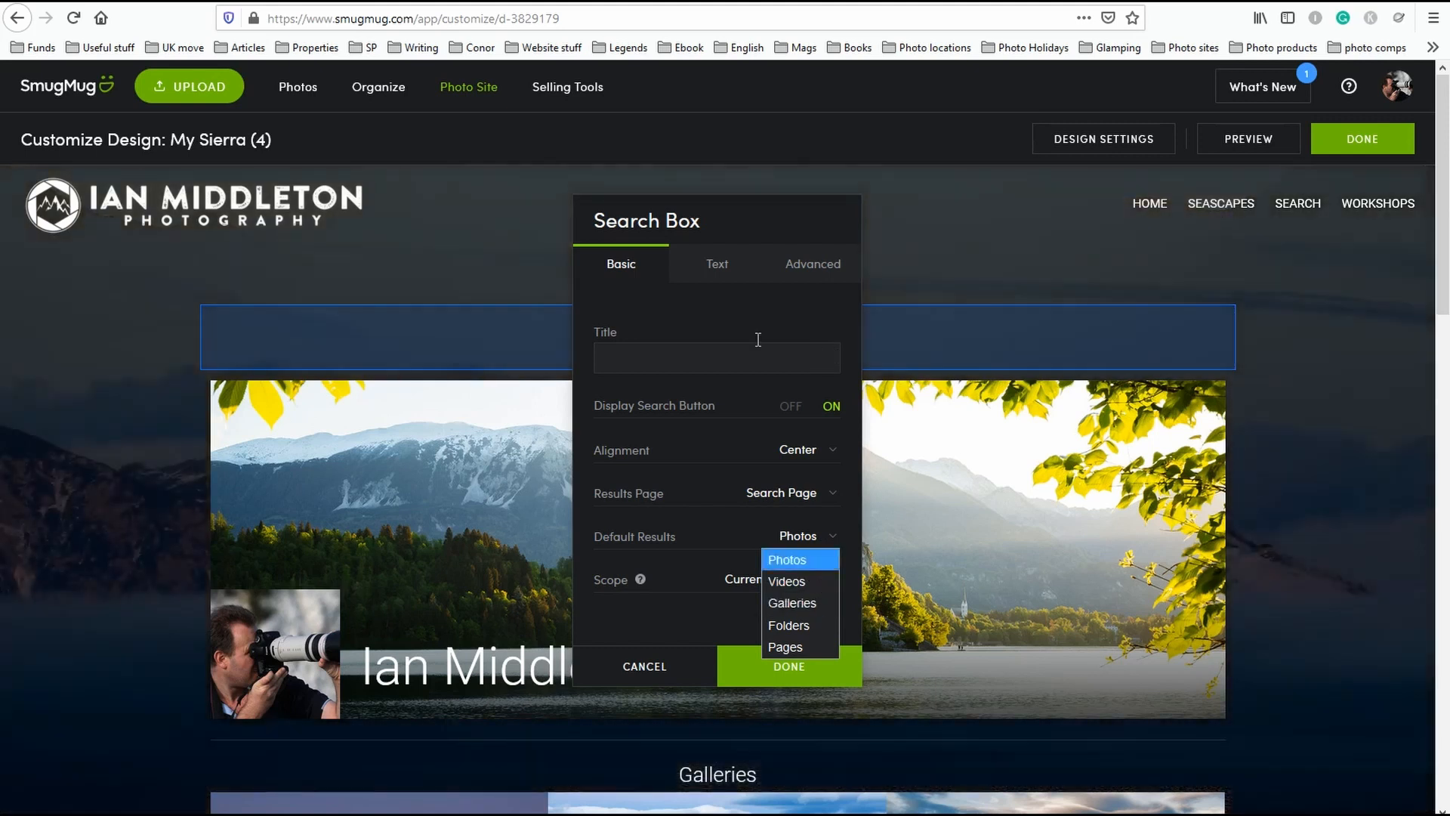
{"action": "left_click", "coordinate": [682, 623]}
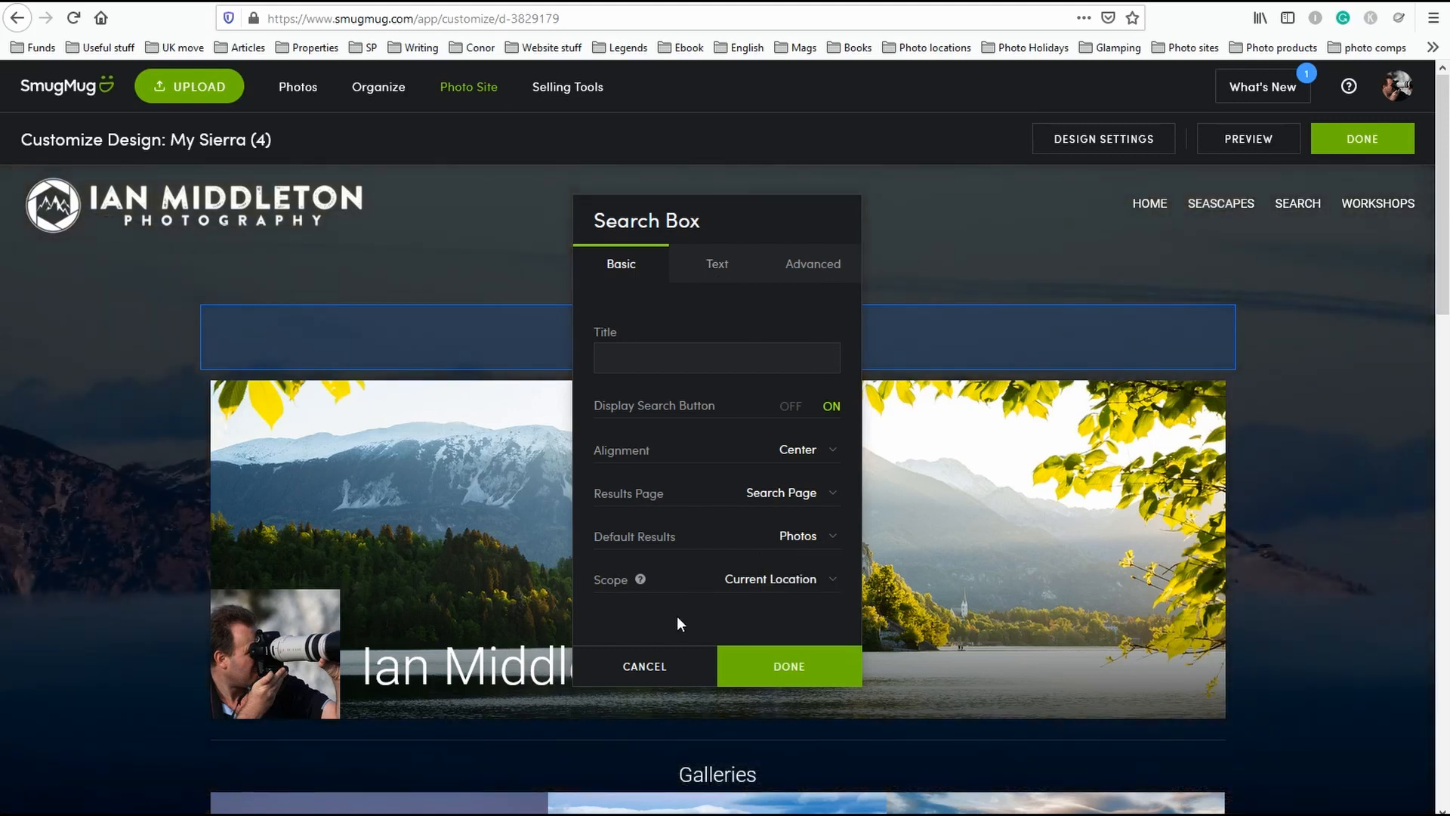
Set the search box placeholder to "Search my photos" and apply the block's settings.
{"action": "left_click", "coordinate": [719, 280]}
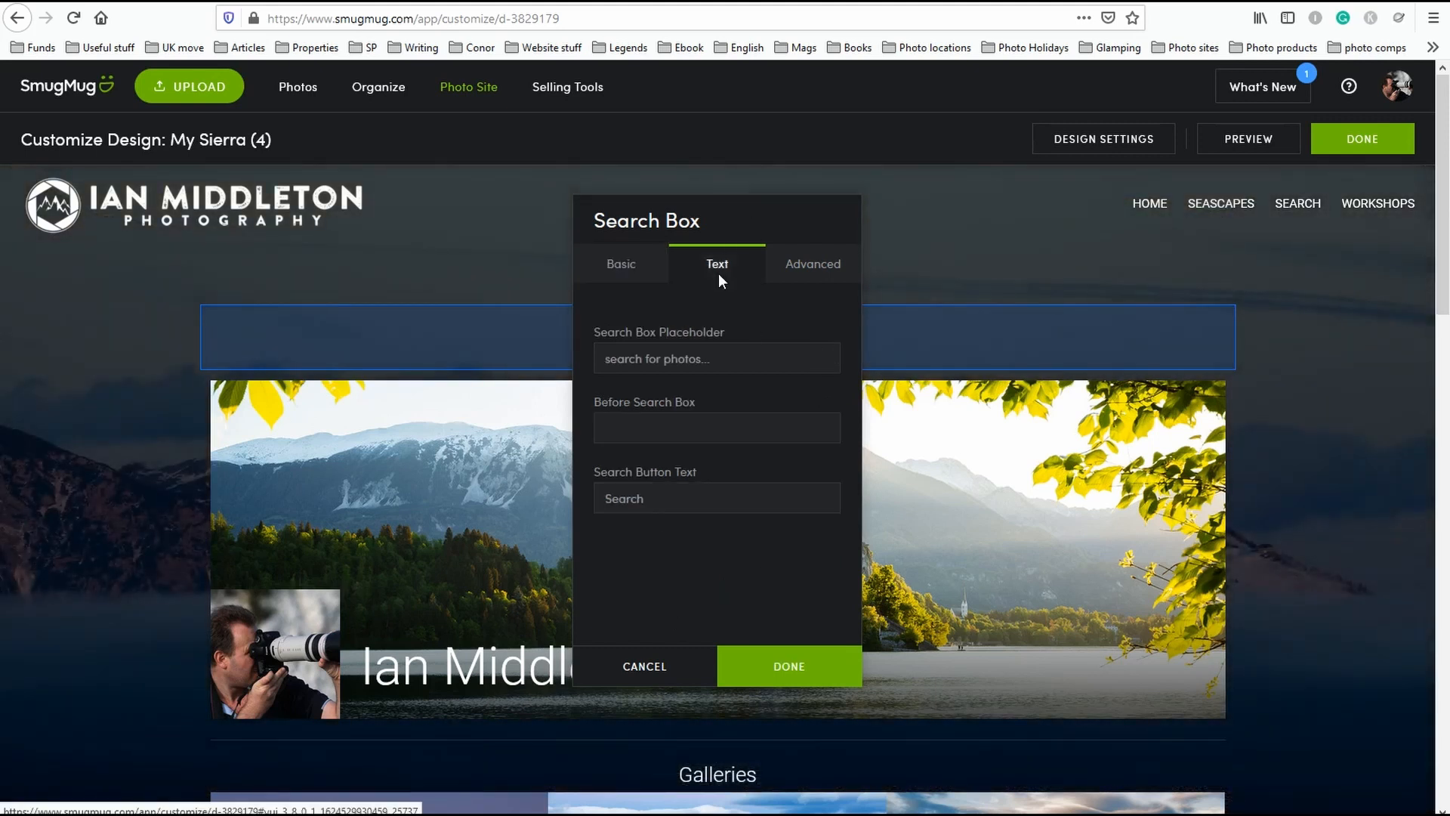
{"action": "left_click", "coordinate": [630, 358]}
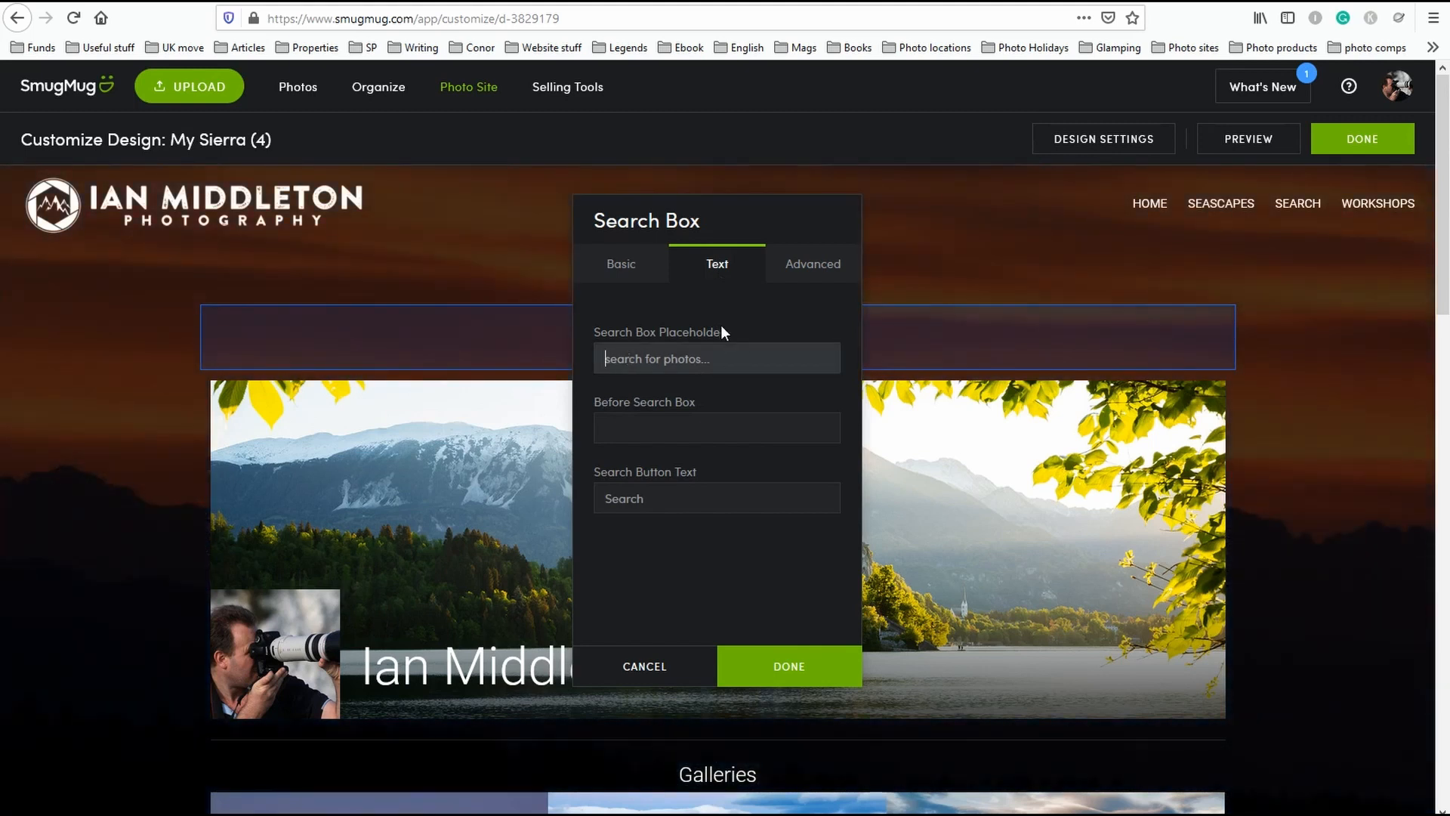
{"action": "left_click_drag", "start_coordinate": [772, 216], "coordinate": [1186, 294]}
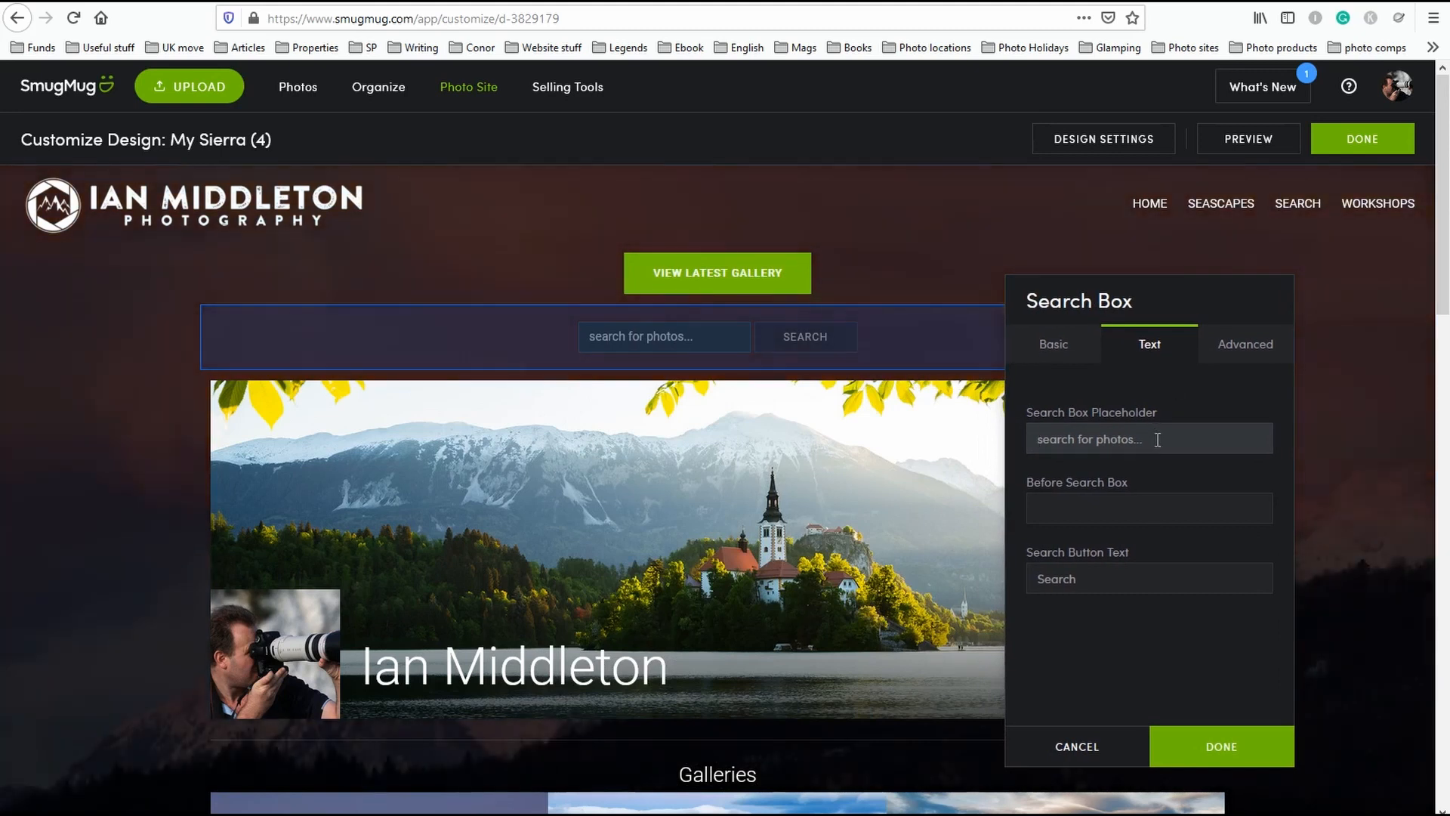
{"action": "type", "text": "Se"}
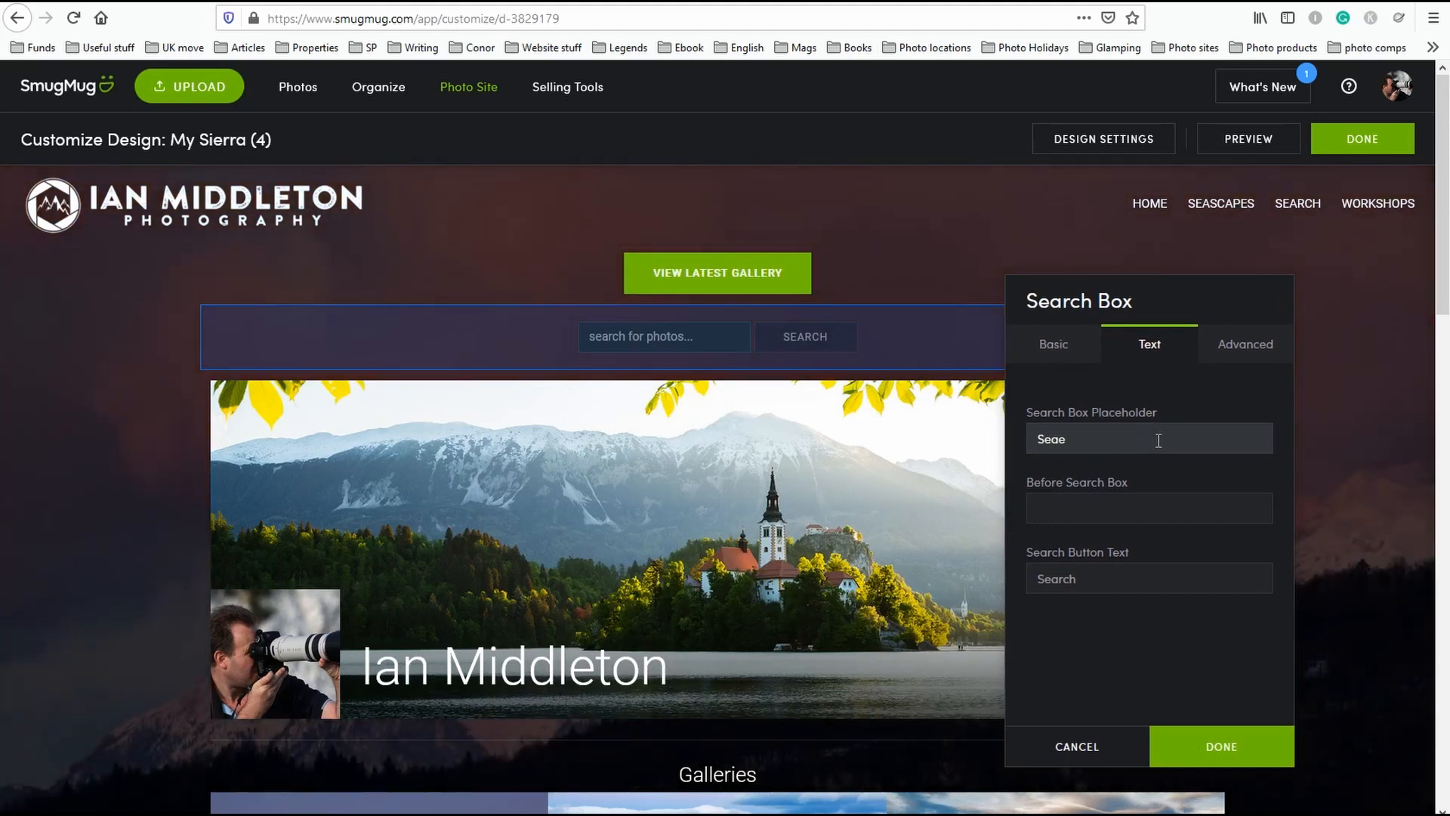
{"action": "type", "text": "arch my photos"}
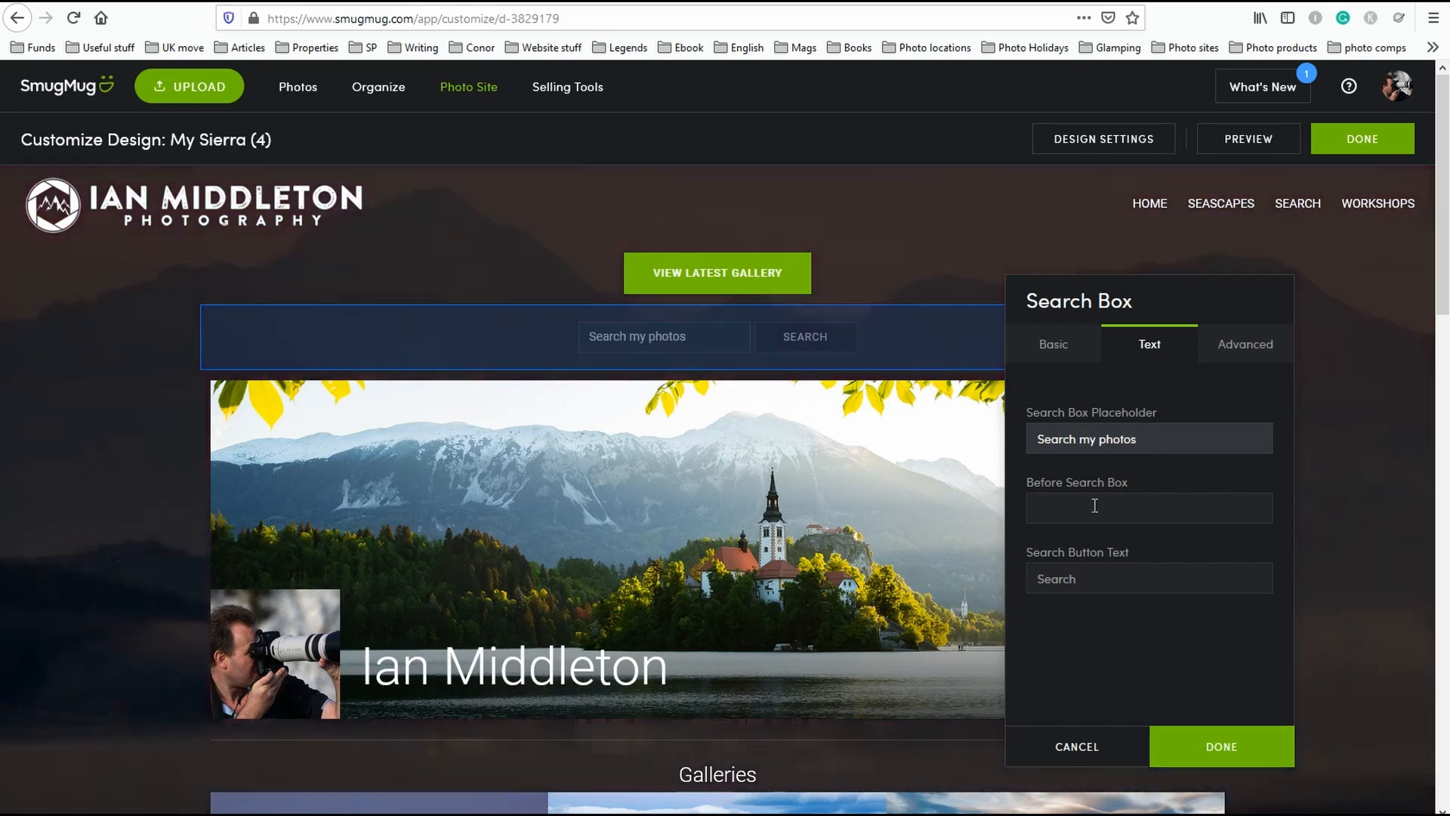
{"action": "left_click", "coordinate": [1258, 339]}
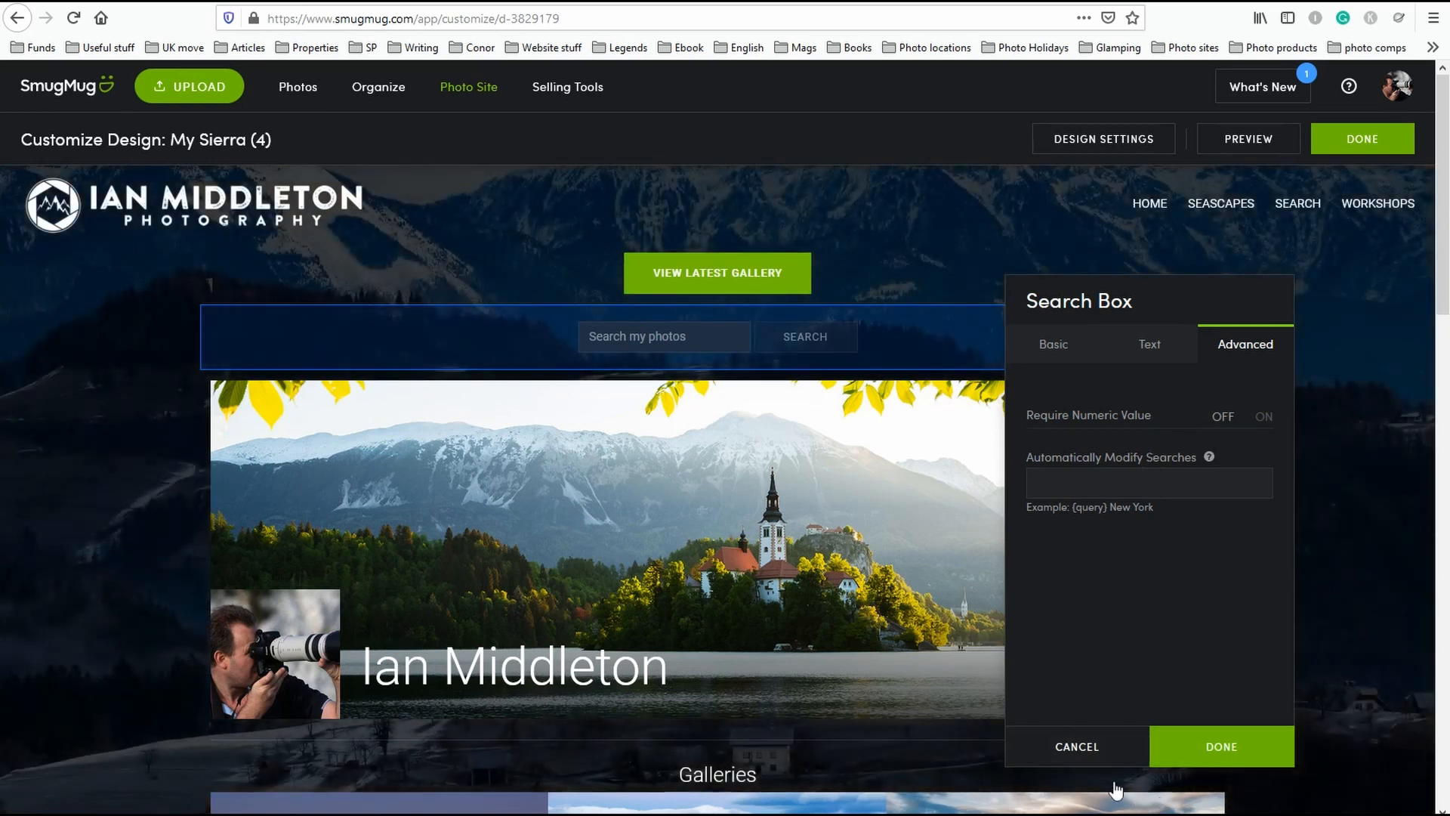
{"action": "left_click", "coordinate": [1214, 746]}
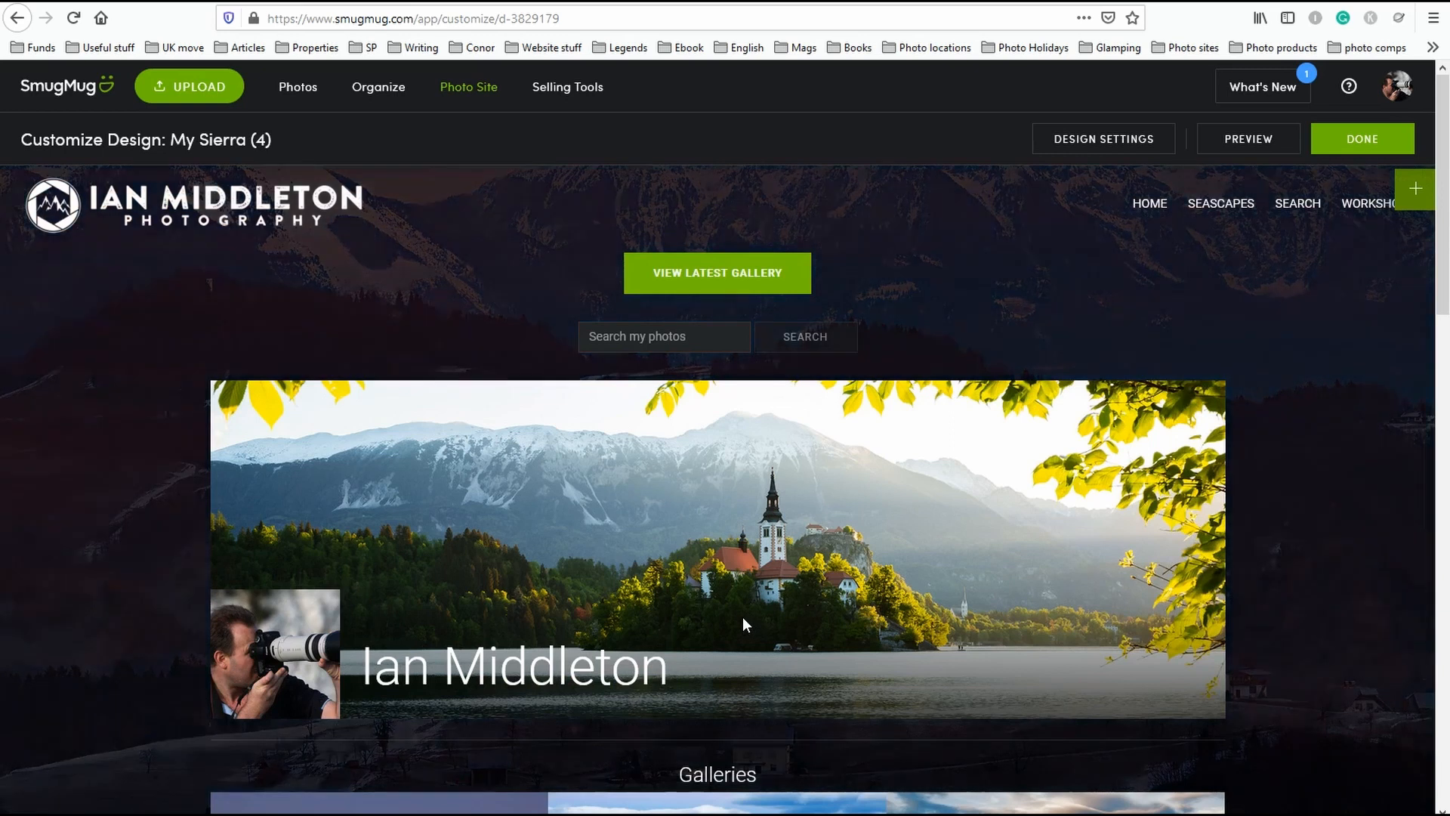
Open the homepage customization options, collapse the Discovery category, and examine the content blocks offered under Services and HTML & CSS.
{"action": "left_click", "coordinate": [1427, 198]}
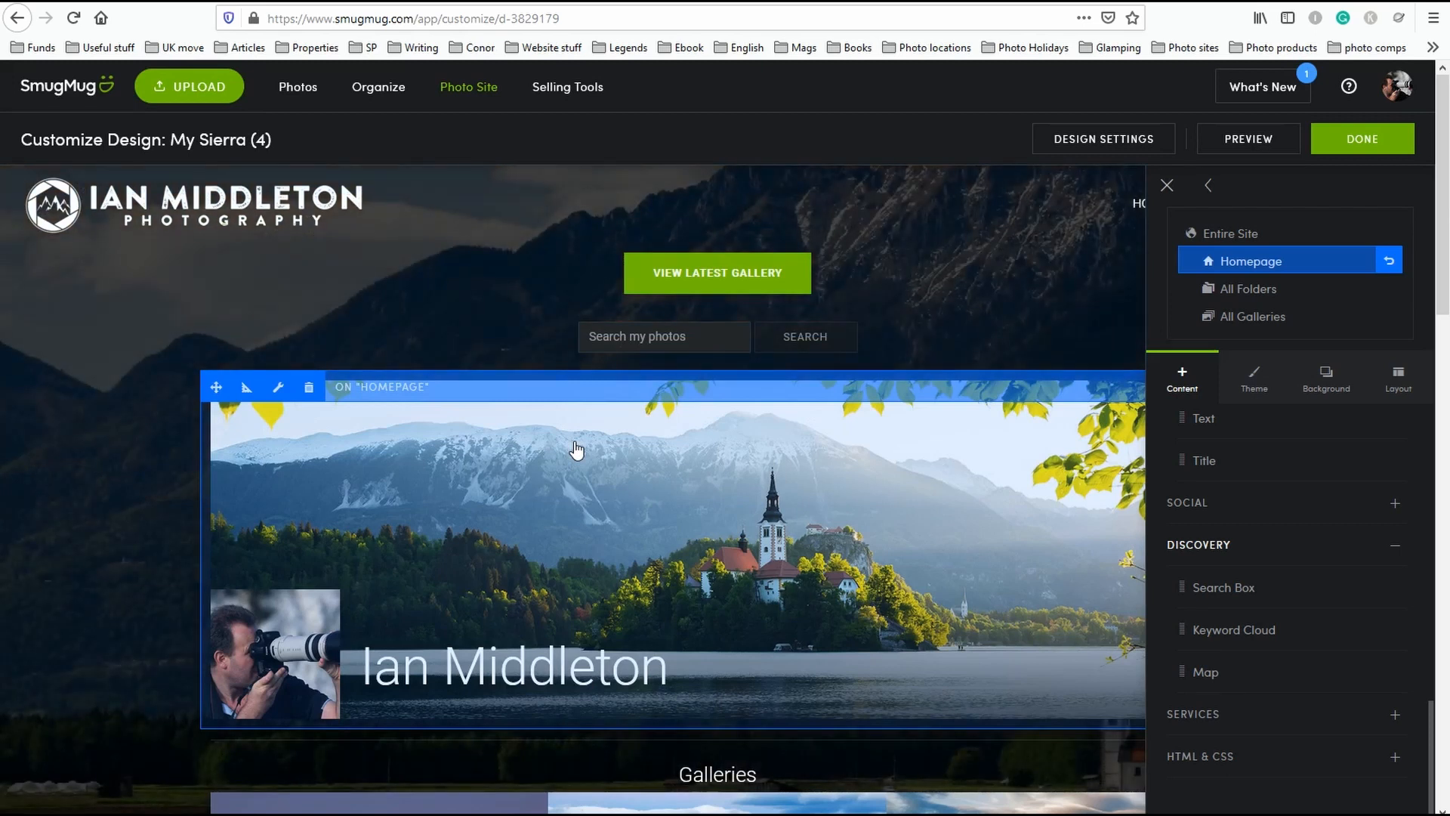
{"action": "left_click", "coordinate": [1395, 545]}
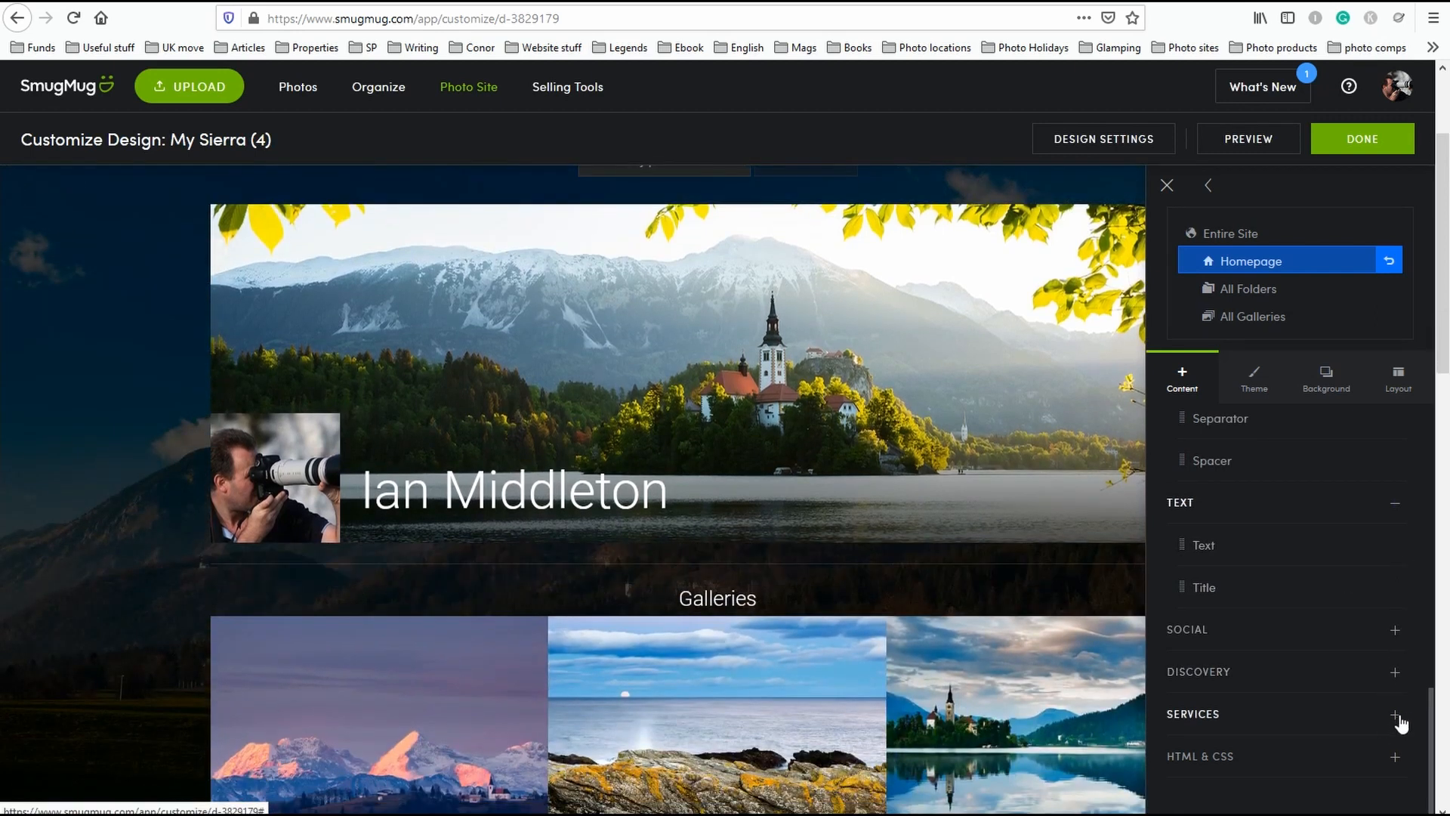
{"action": "left_click", "coordinate": [1389, 715]}
{"action": "scroll", "coordinate": [1385, 714], "scroll_direction": "down", "scroll_amount": 2}
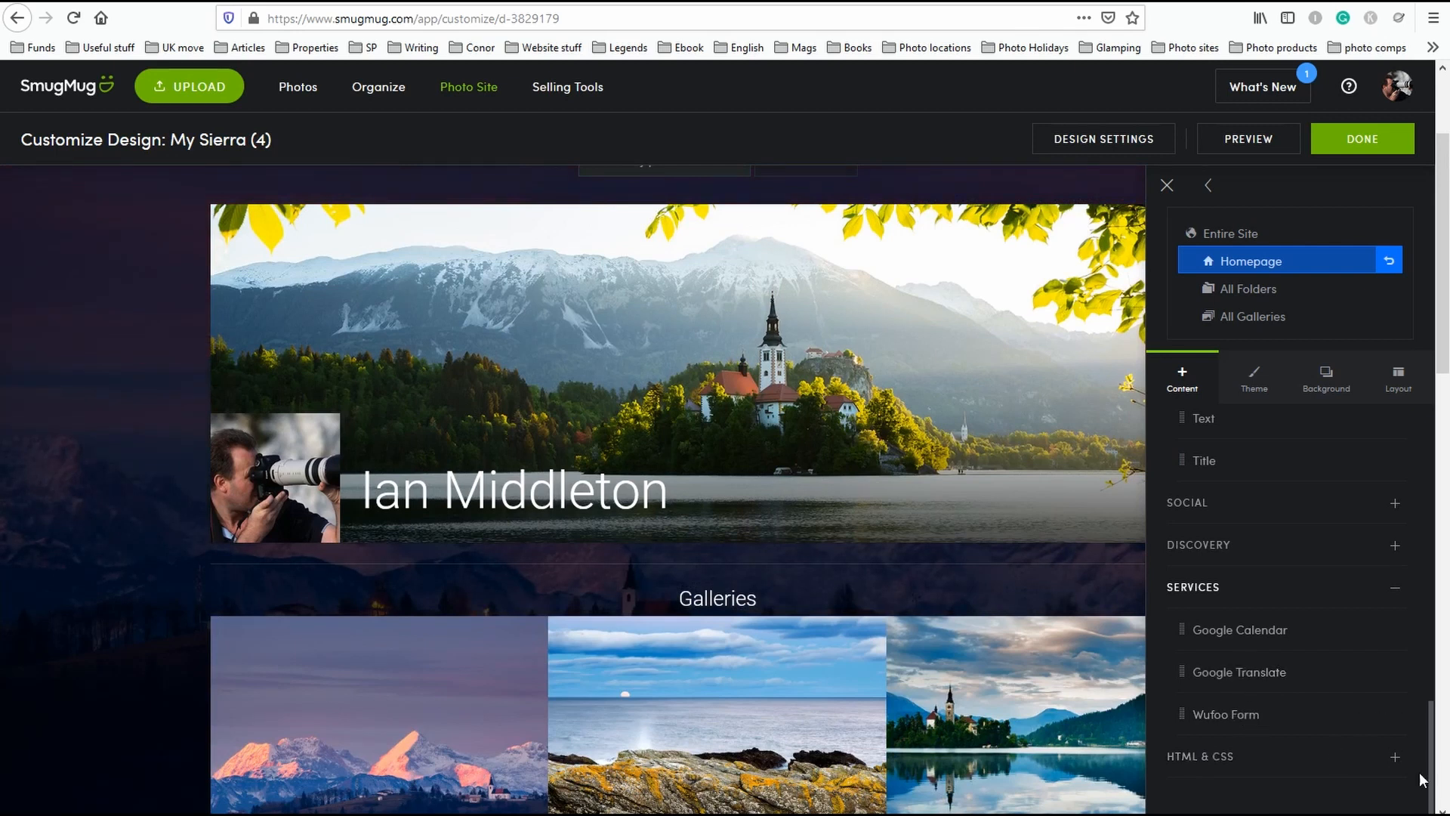
{"action": "left_click", "coordinate": [1396, 758]}
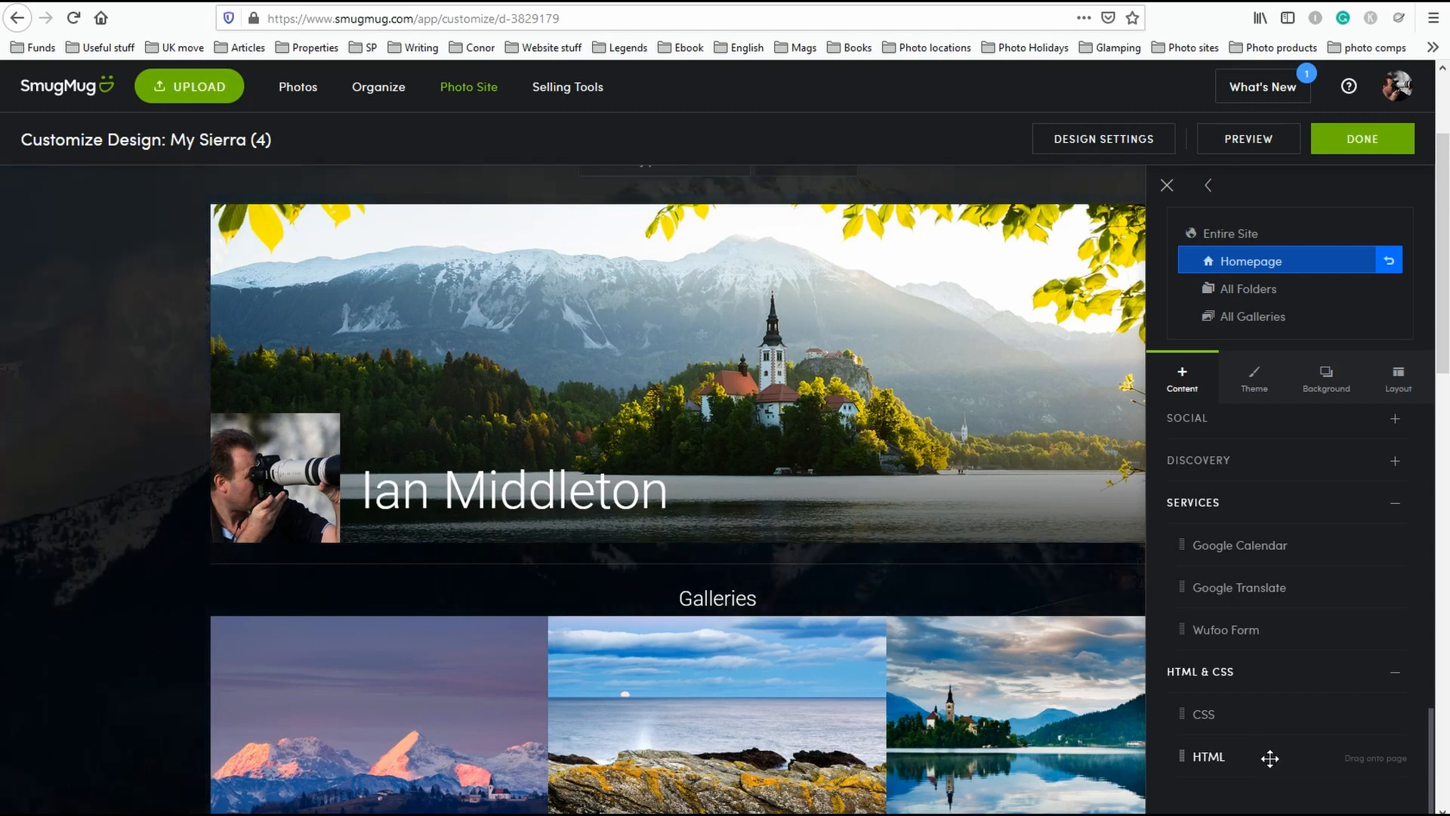
Collapse the HTML & CSS, Services and Text content categories and view the list of blocks under On Homepage.
{"action": "left_click", "coordinate": [1395, 673]}
{"action": "left_click", "coordinate": [1397, 593]}
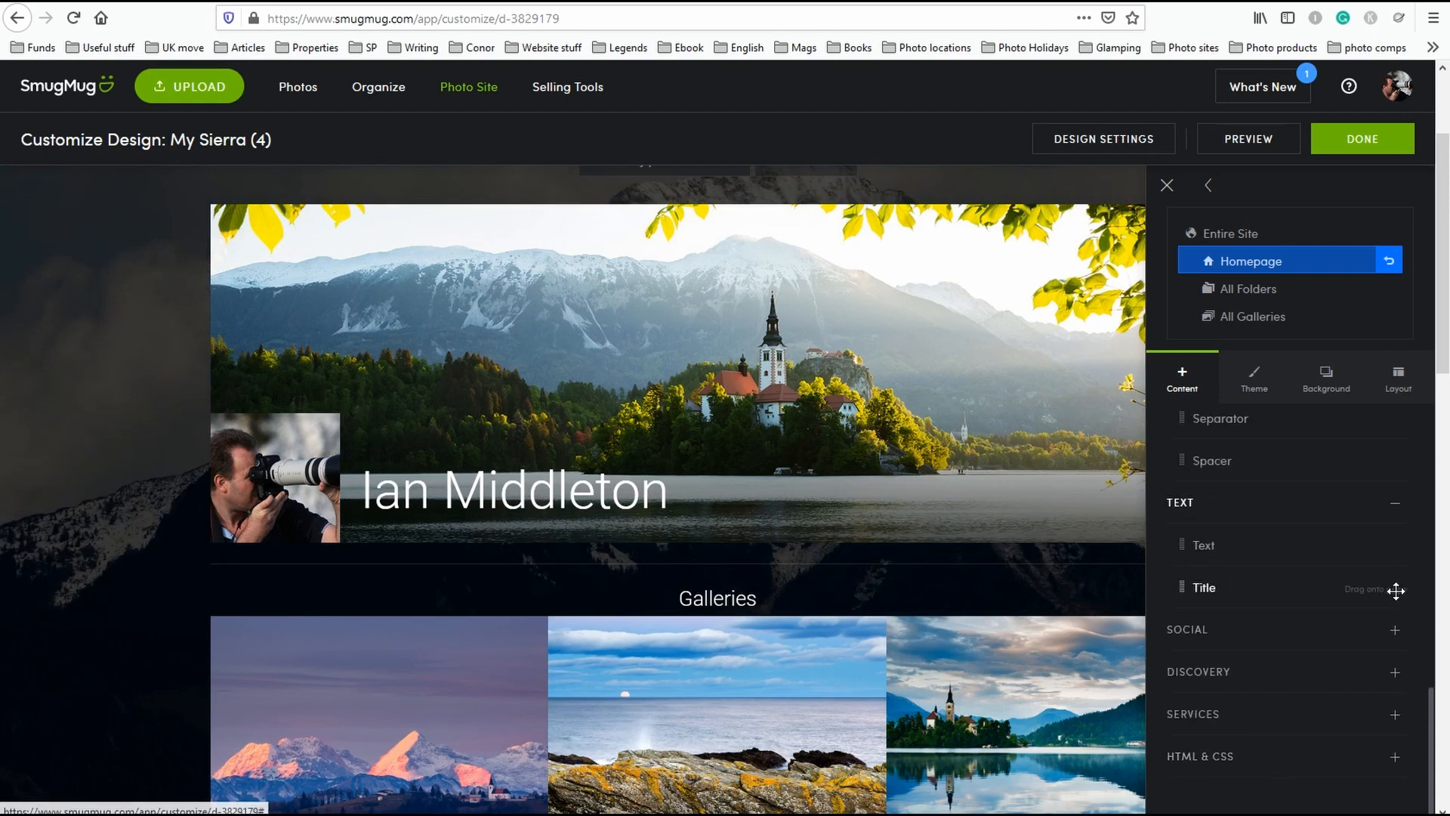
{"action": "left_click", "coordinate": [1395, 503]}
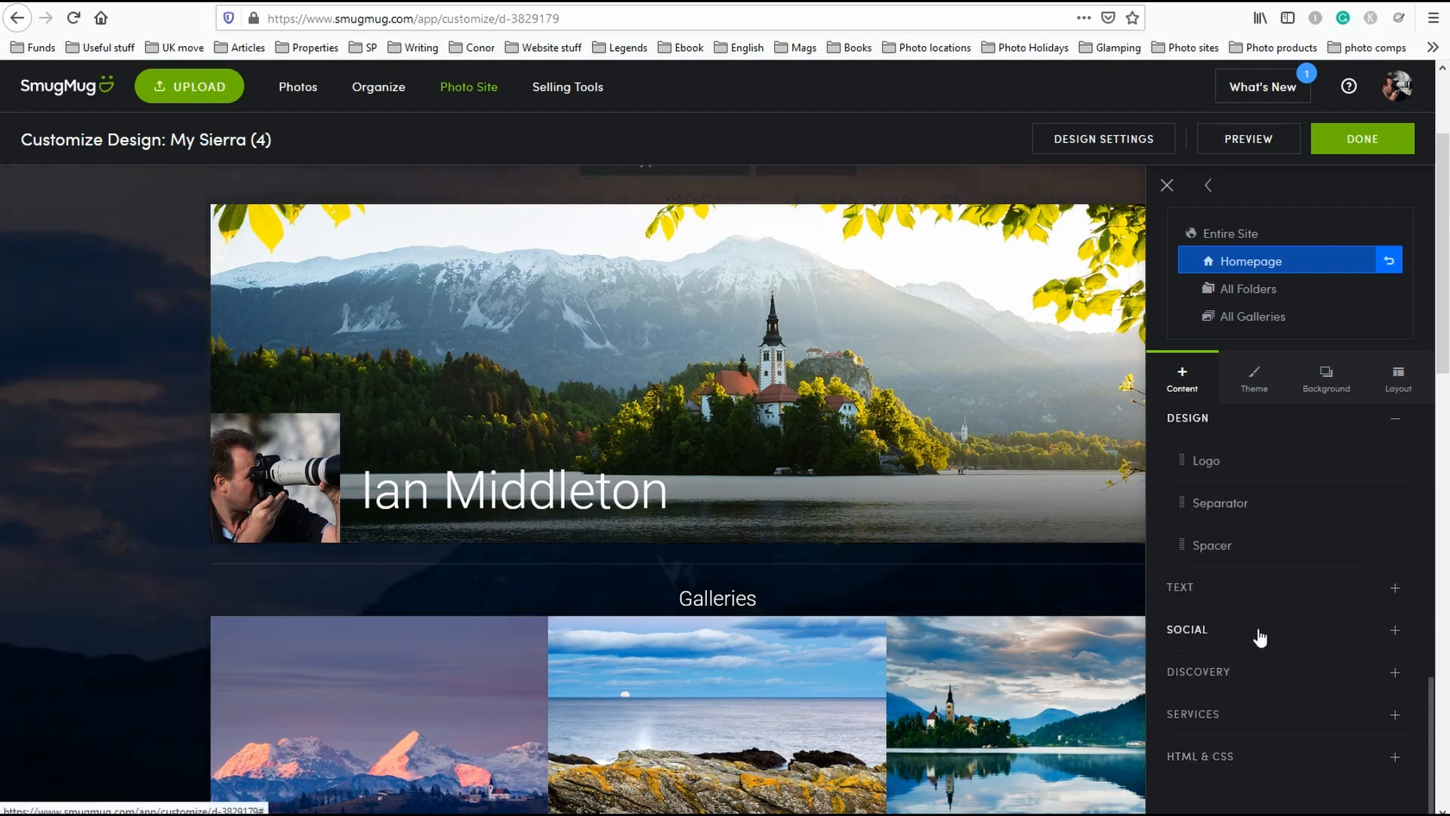
{"action": "scroll", "coordinate": [1259, 633], "scroll_direction": "up", "scroll_amount": 10}
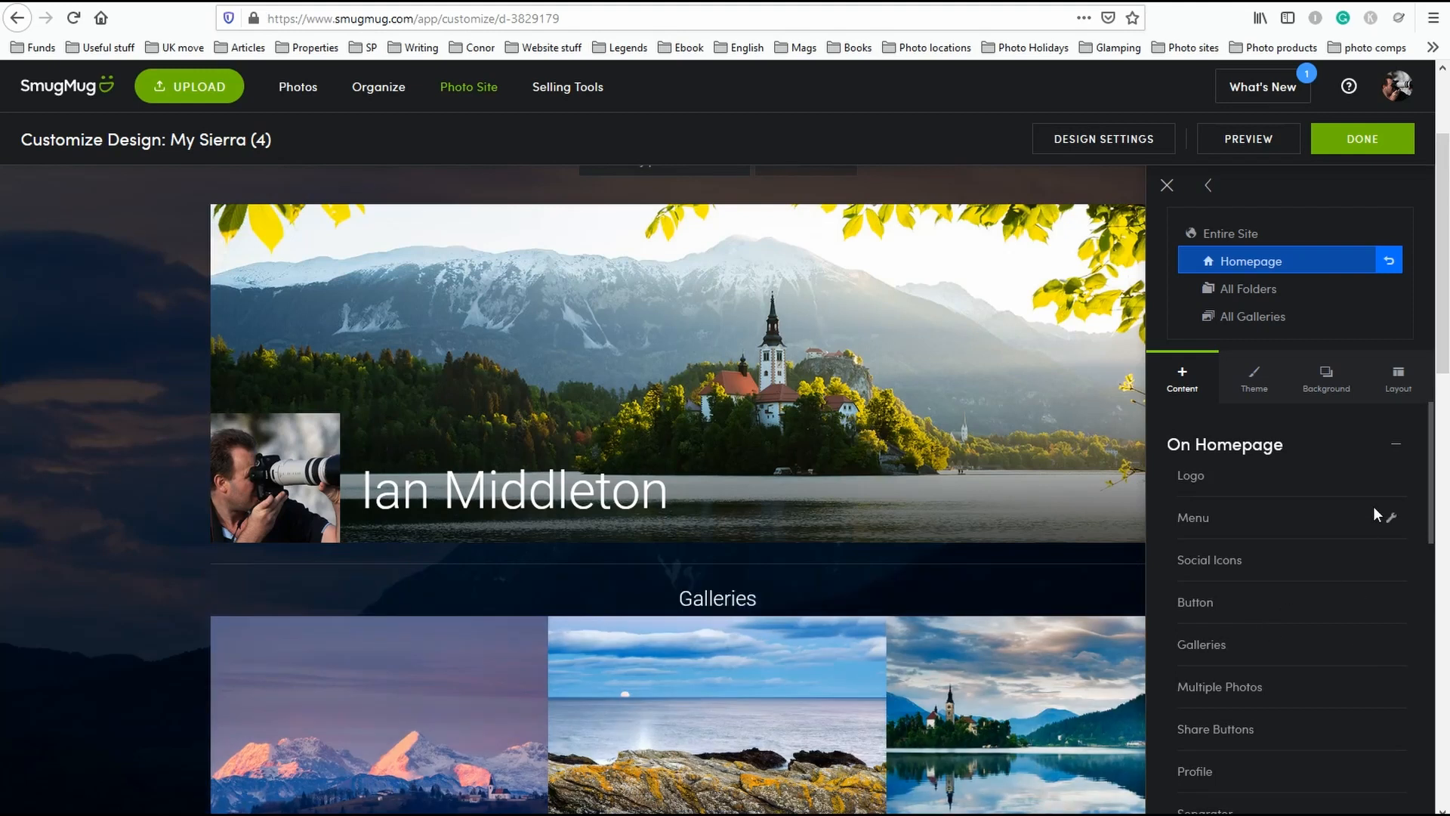